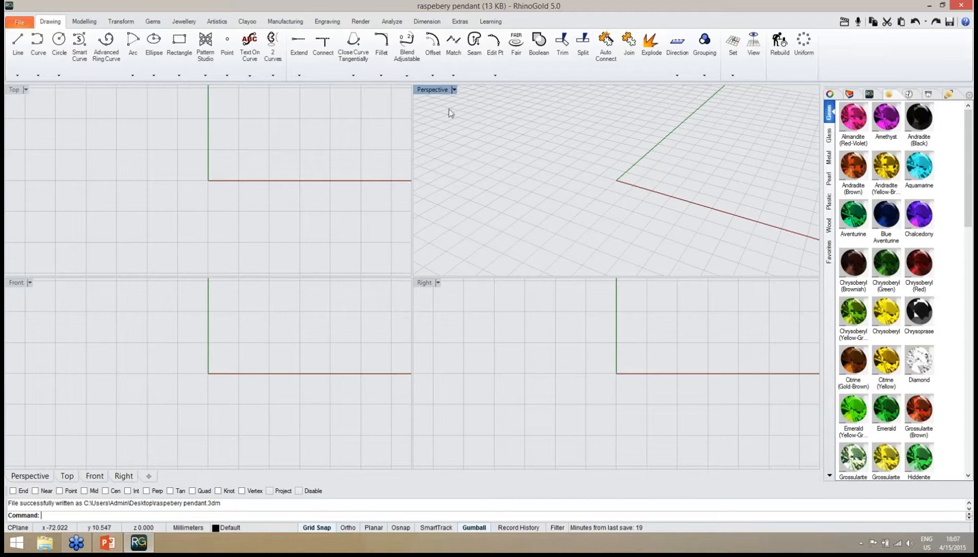
Maximize the Perspective viewport and switch it to the Top view, showing the area around the origin.
double_click(437, 90)
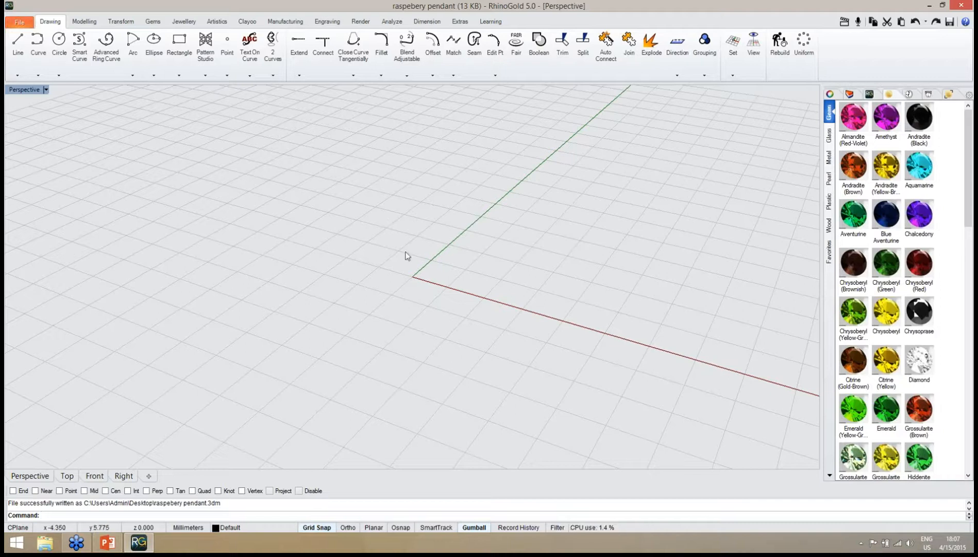
right_drag(376, 277, 361, 277)
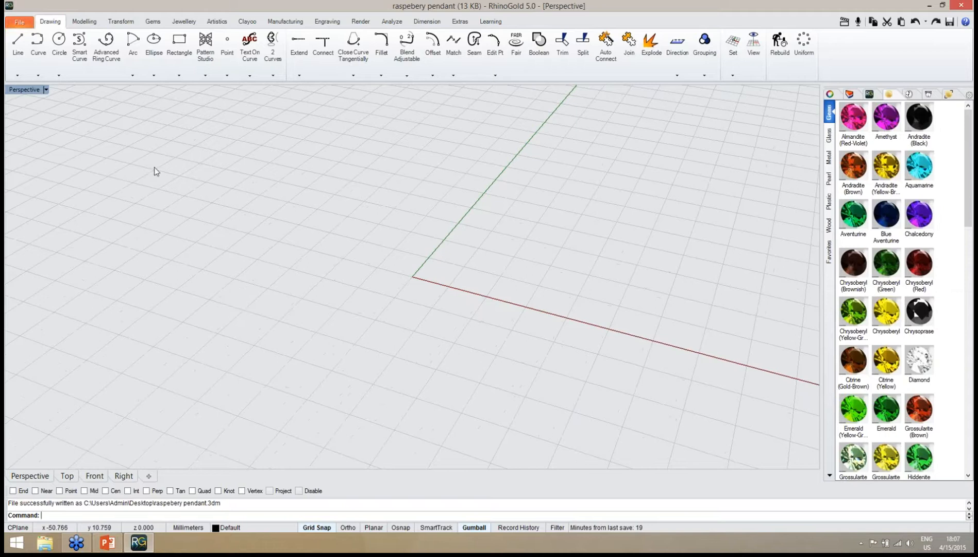
click(70, 478)
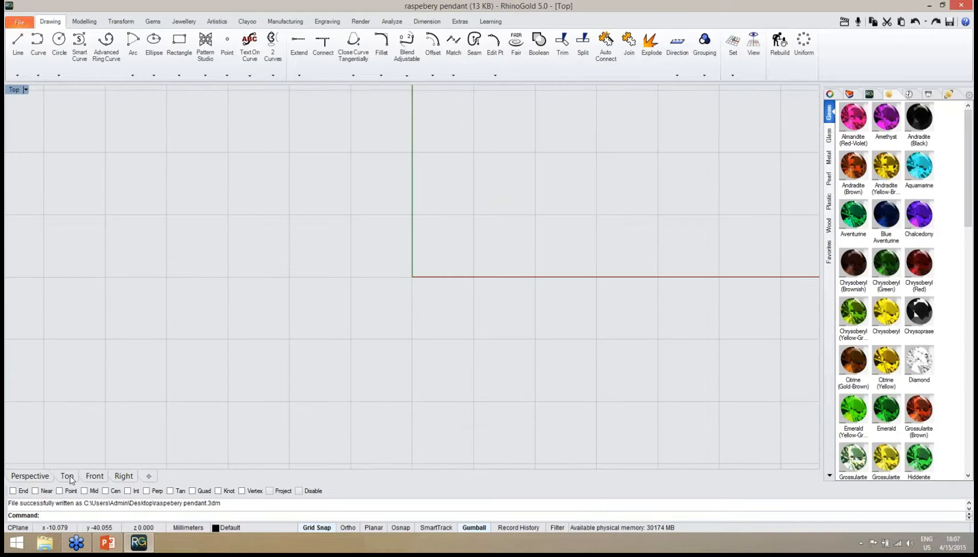
scroll(406, 327, up, 5)
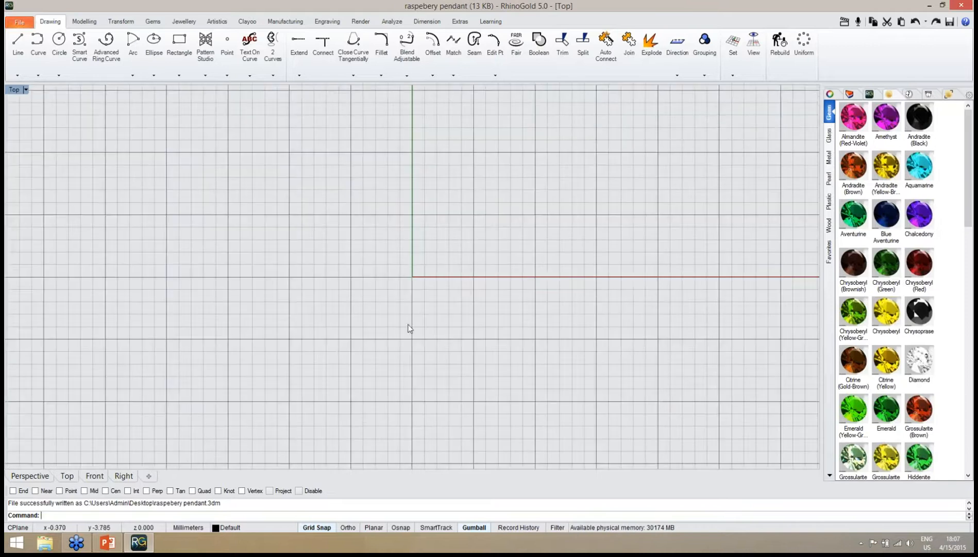
right_drag(399, 253, 387, 295)
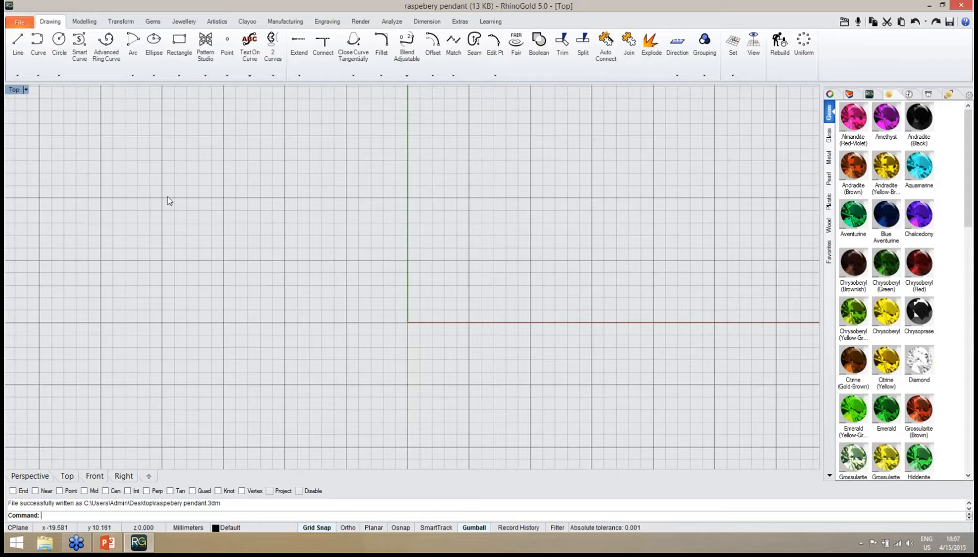
Start an open smart curve without symmetry, with its first point snapped on the Y axis at 0,10.
click(81, 72)
right_drag(424, 282, 356, 297)
scroll(357, 232, down, 2)
scroll(357, 232, down, 2)
right_drag(351, 256, 334, 253)
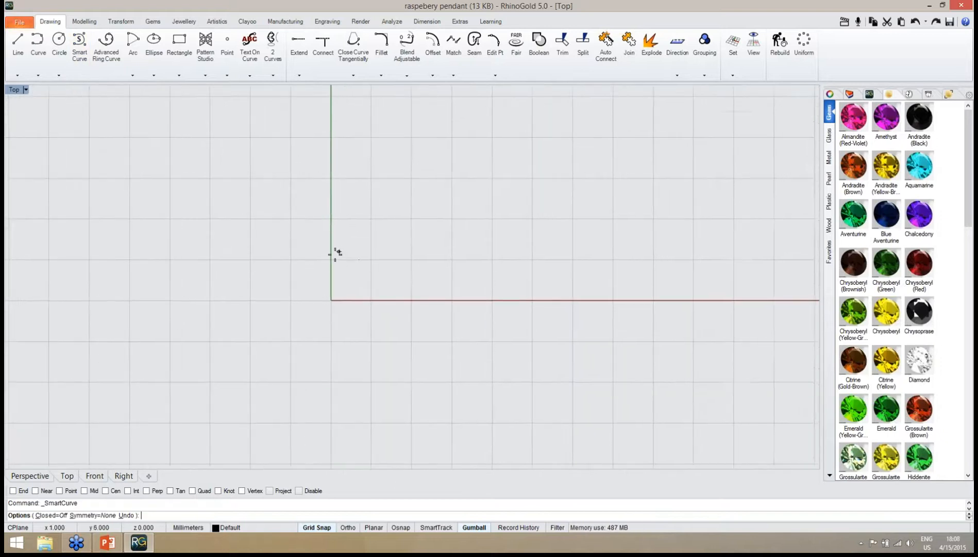
scroll(331, 253, up, 2)
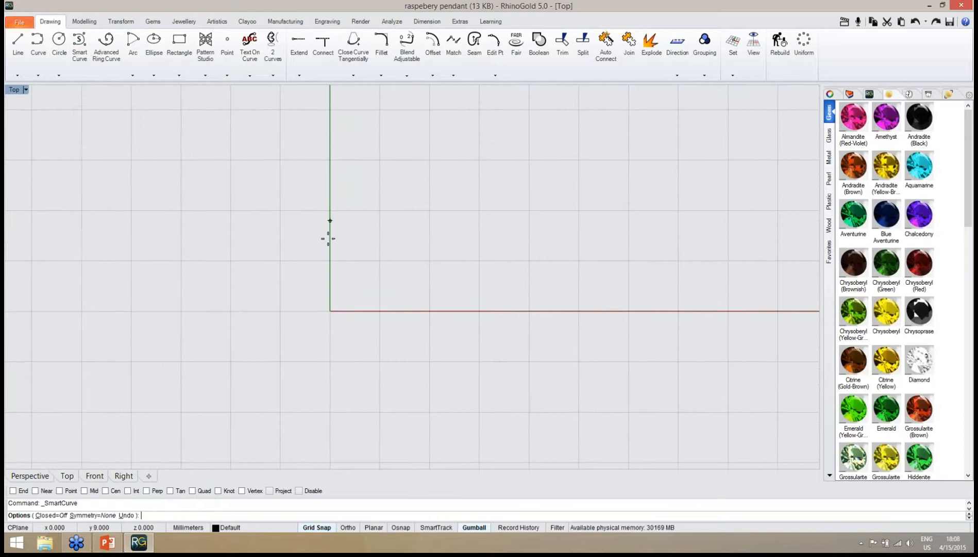
right_drag(330, 433, 338, 400)
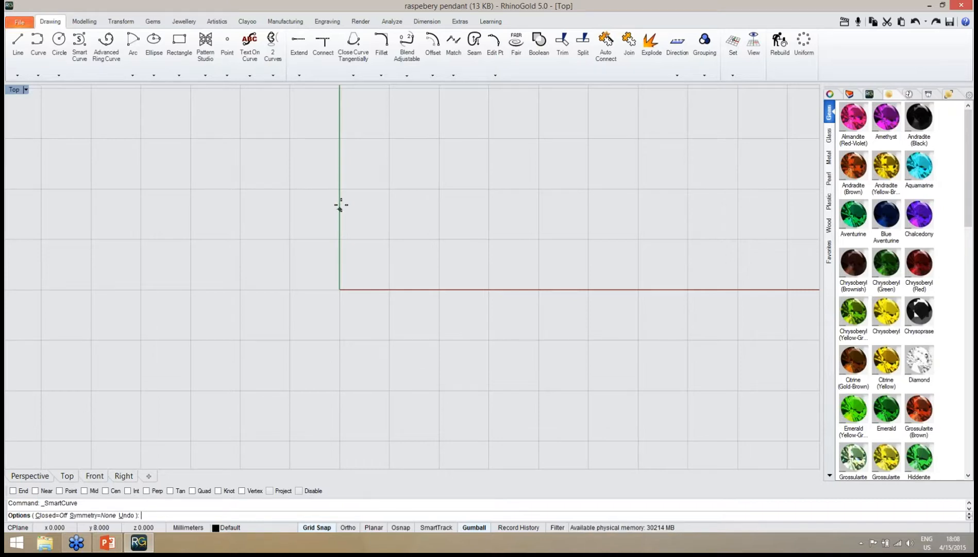
click(339, 440)
right_drag(339, 200, 340, 218)
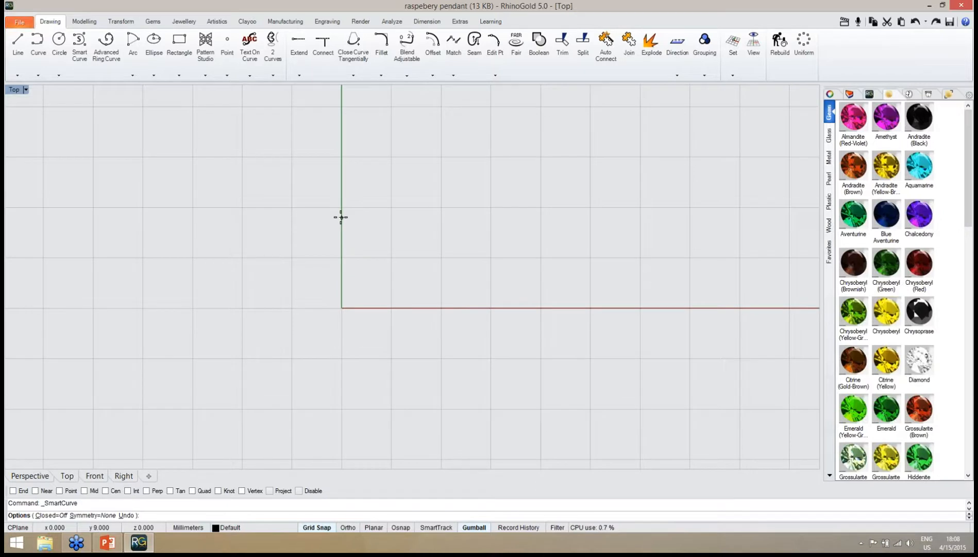
click(340, 217)
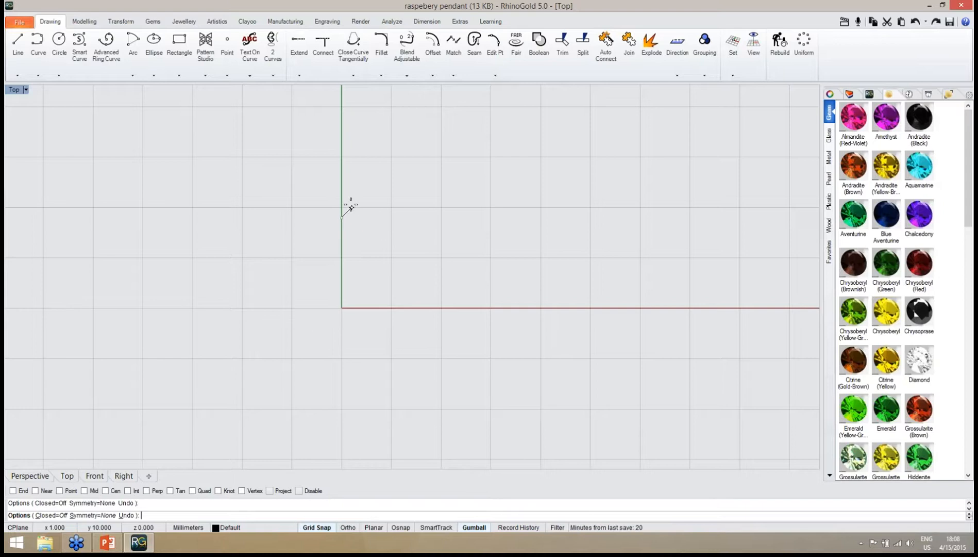
click(127, 515)
click(341, 208)
scroll(360, 175, up, 3)
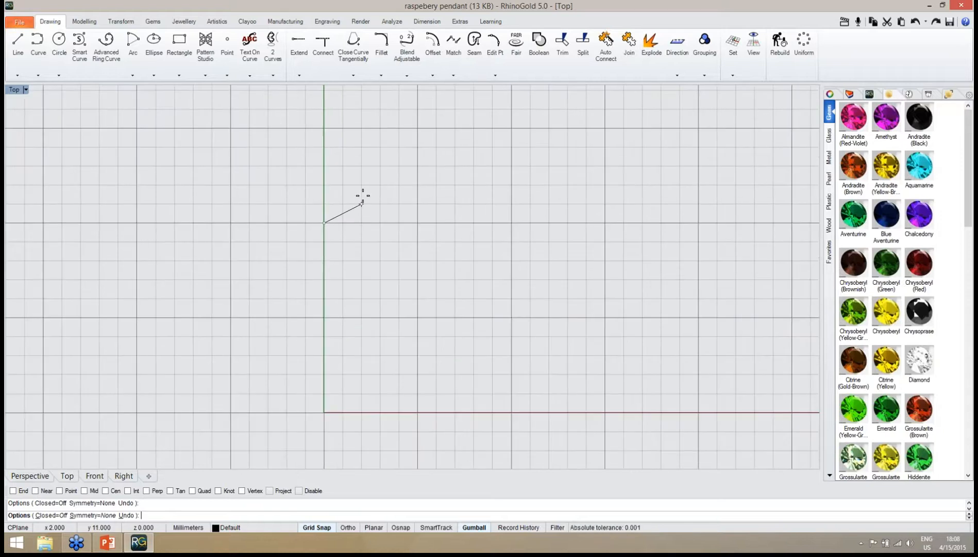
With grid snap off, draw the curve's rounded upper lobe, rising to about y 14.7 and curving down past about 15,9.
scroll(363, 201, down, 2)
scroll(363, 200, down, 2)
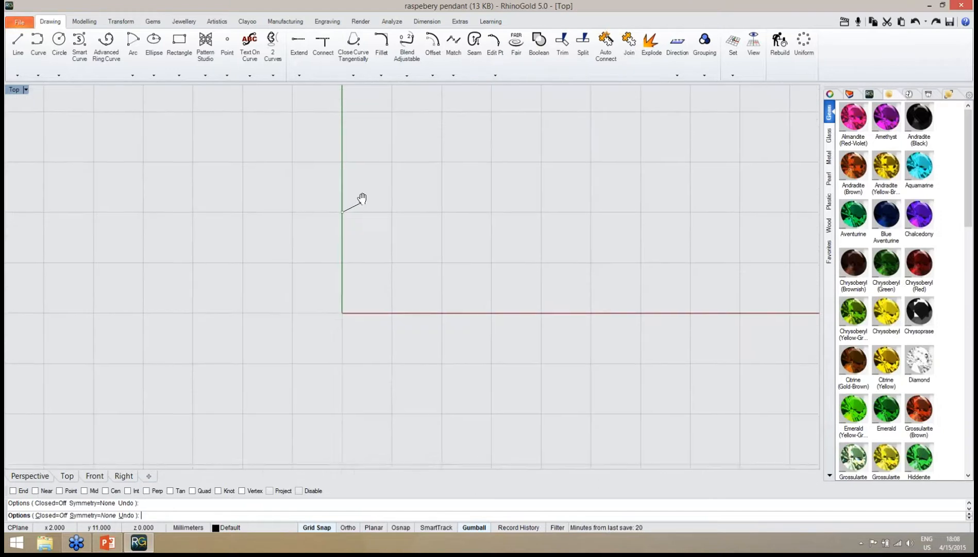
right_drag(362, 199, 361, 207)
click(322, 528)
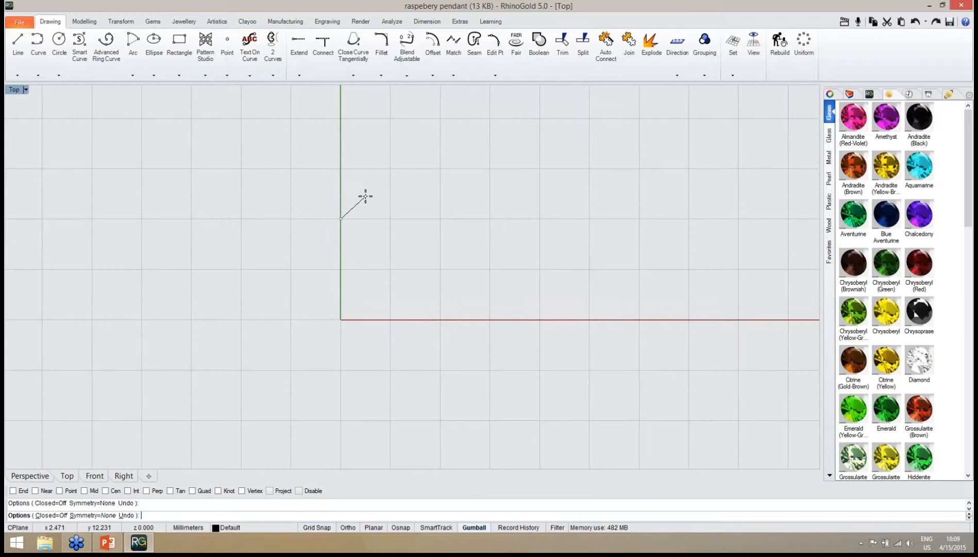
click(390, 173)
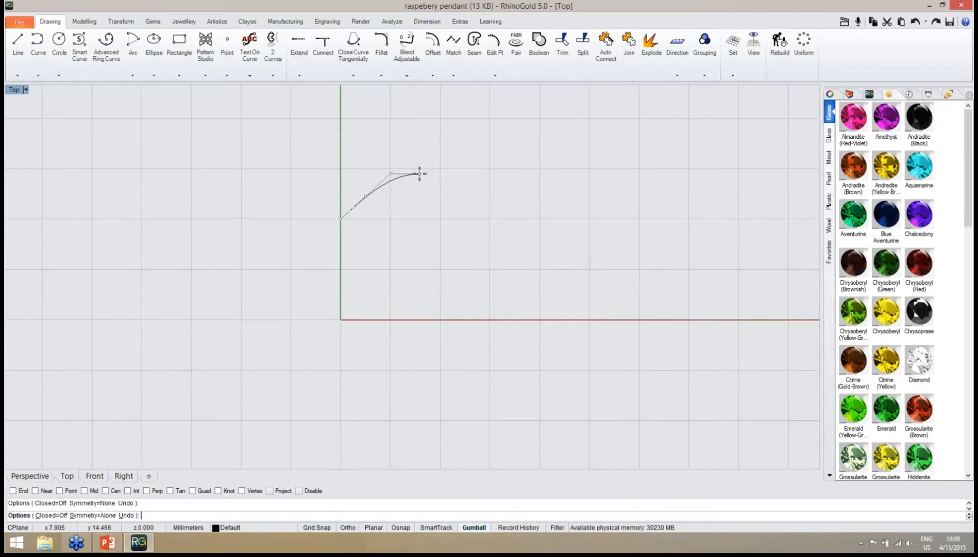
click(422, 170)
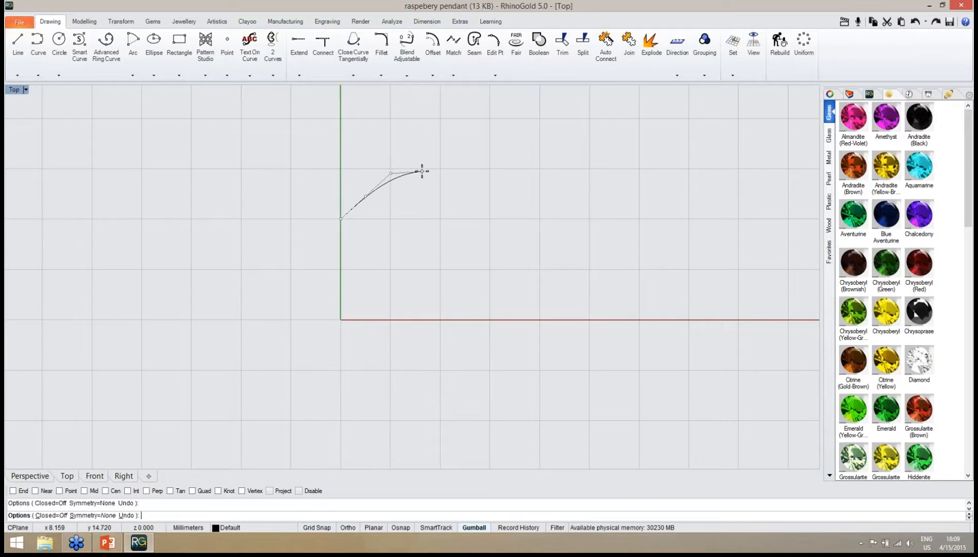
click(458, 183)
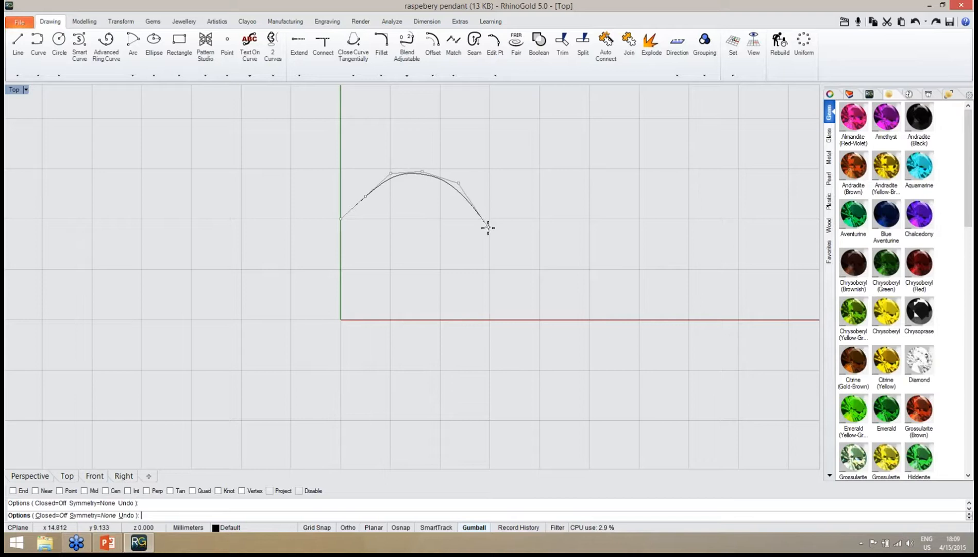
click(488, 228)
click(499, 262)
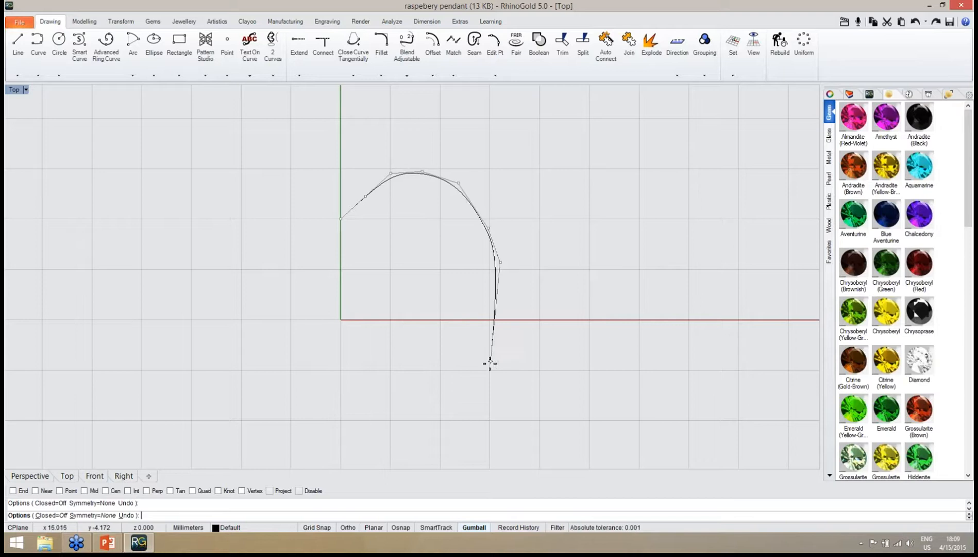
Continue the curve down and back toward the Y axis, and finish it with grid snap on at 0,-15.
right_drag(489, 364, 504, 328)
click(503, 354)
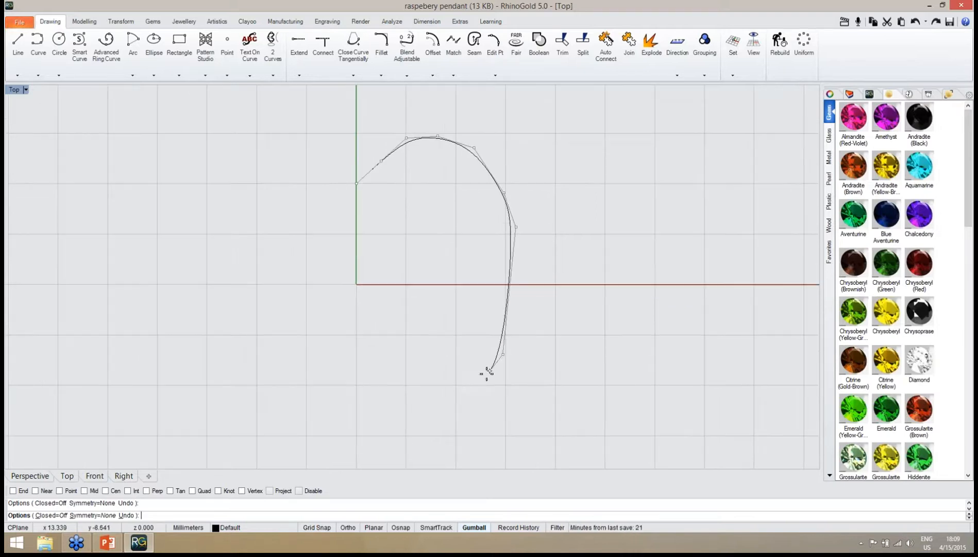
click(446, 402)
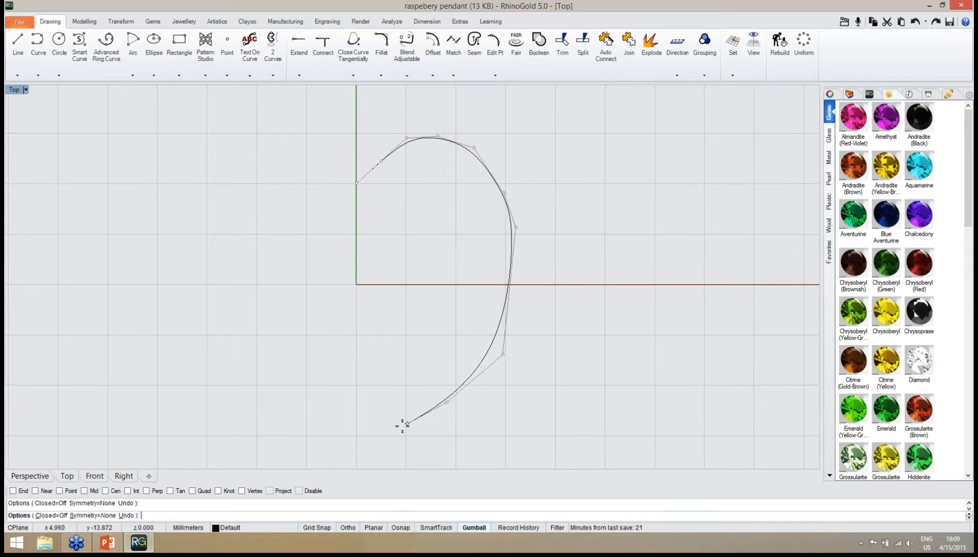
click(399, 429)
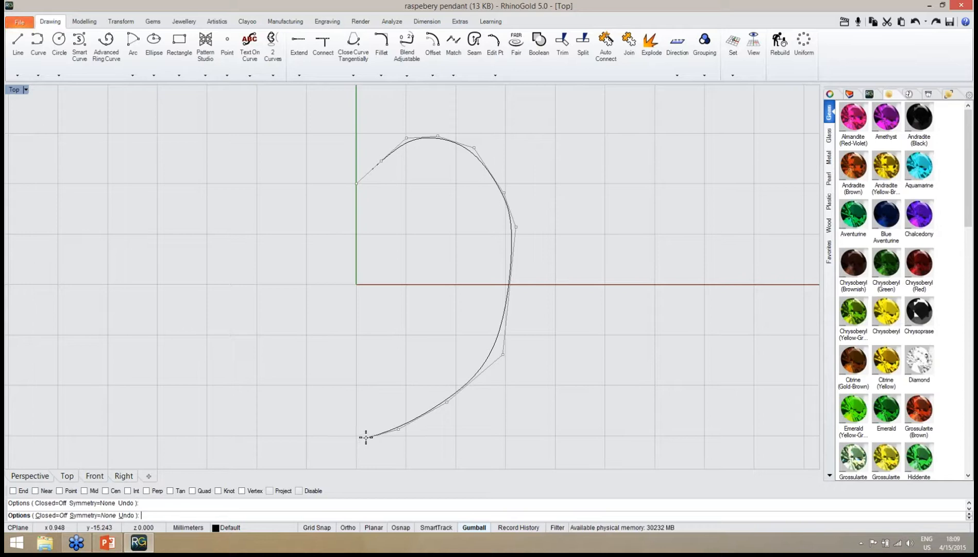
click(328, 528)
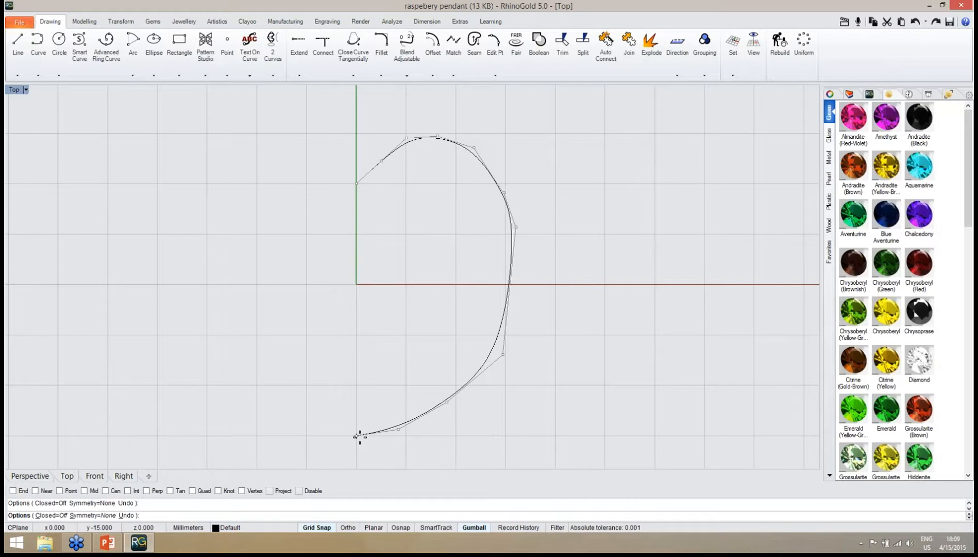
right_drag(360, 436, 359, 430)
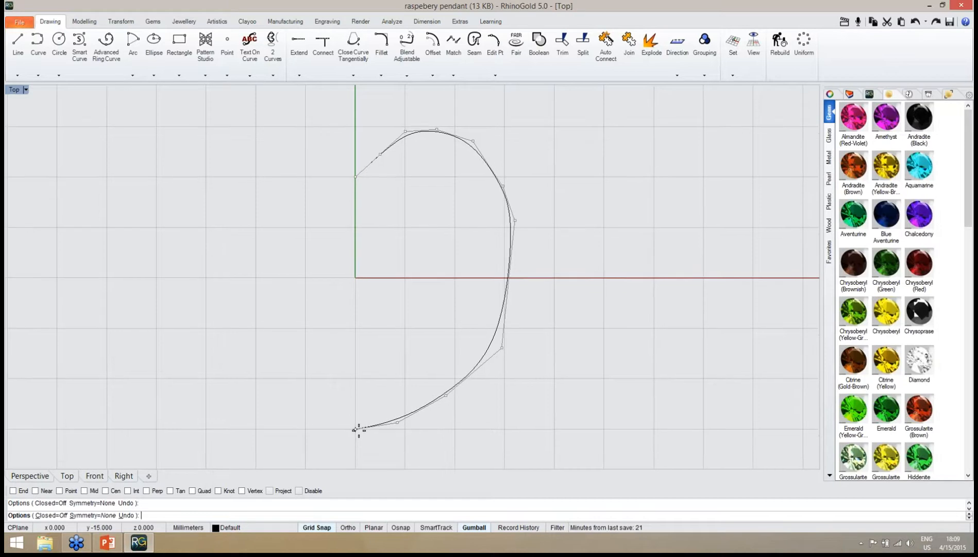
click(356, 428)
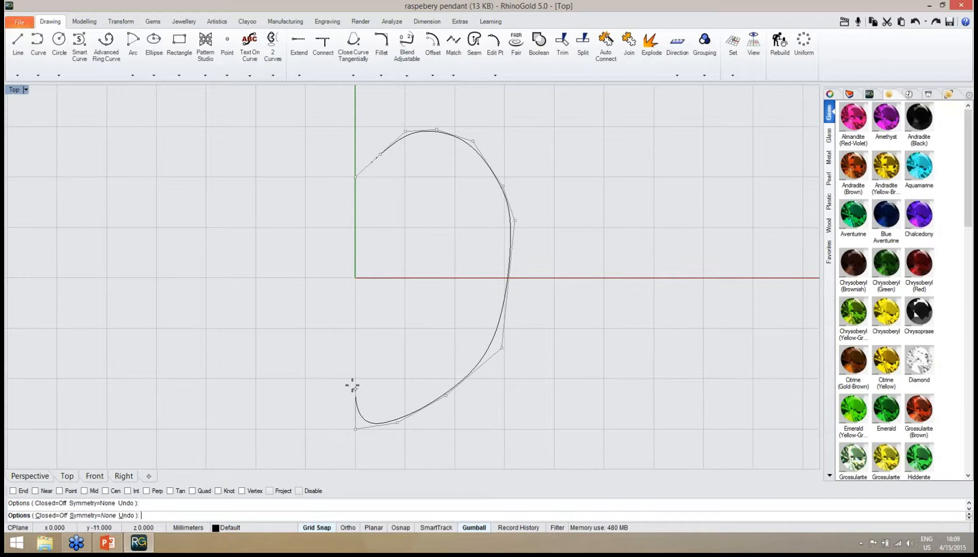
right_click(359, 410)
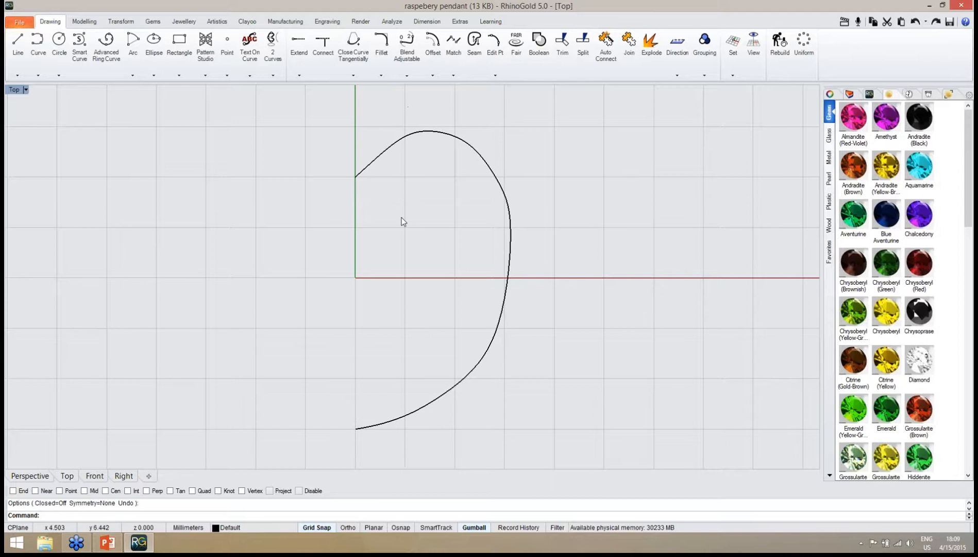
Select the finished half-outline curve and turn on its edit points.
right_drag(400, 219, 443, 251)
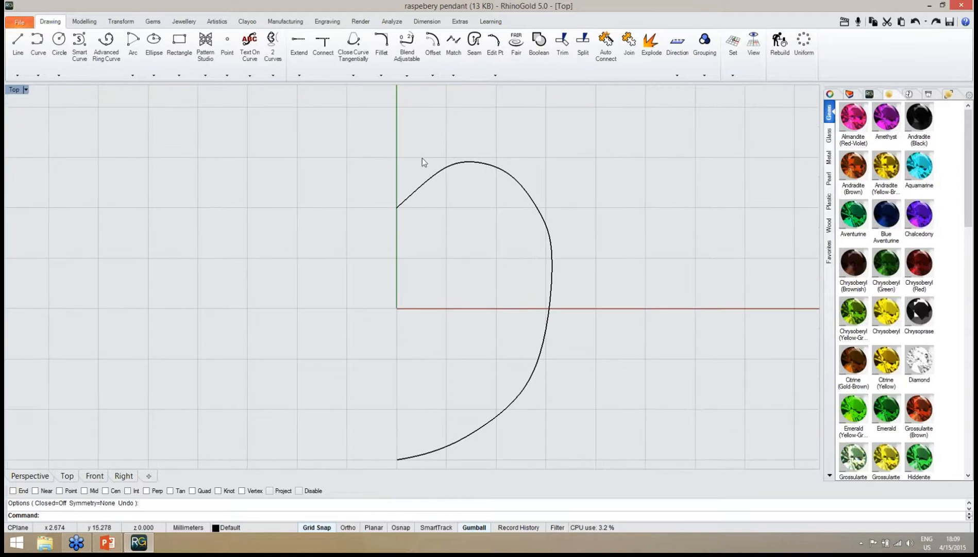
mouse_move(489, 280)
right_down()
mouse_move(467, 253)
mouse_move(474, 268)
right_up()
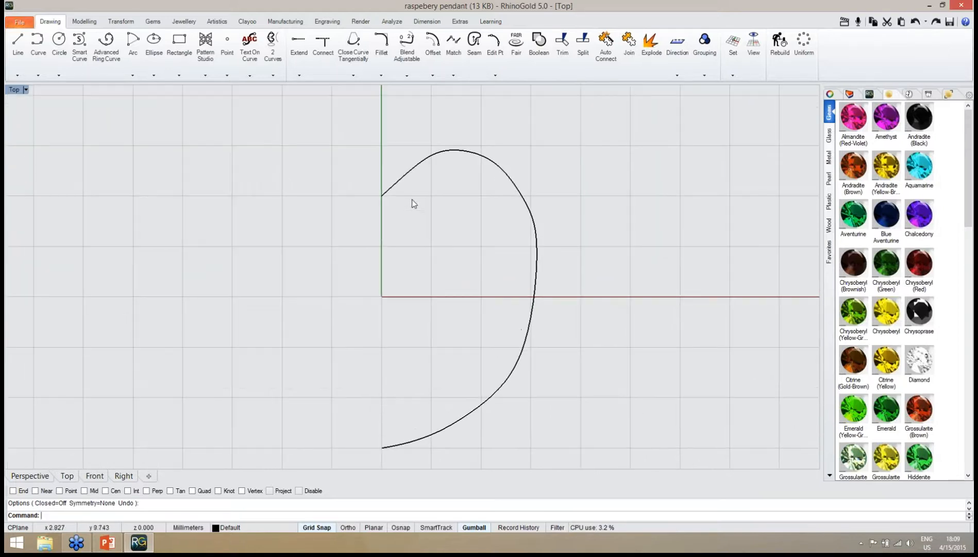
right_drag(436, 242, 444, 234)
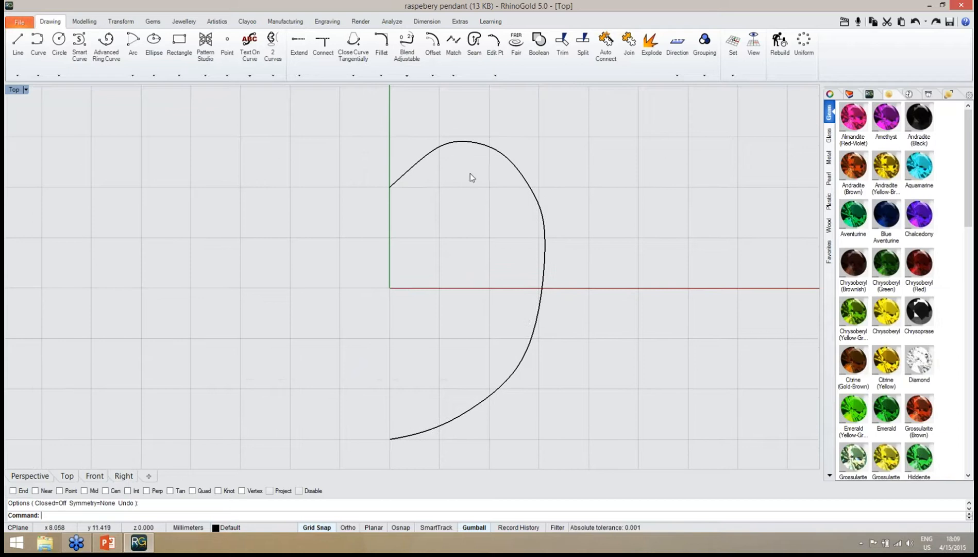
click(457, 144)
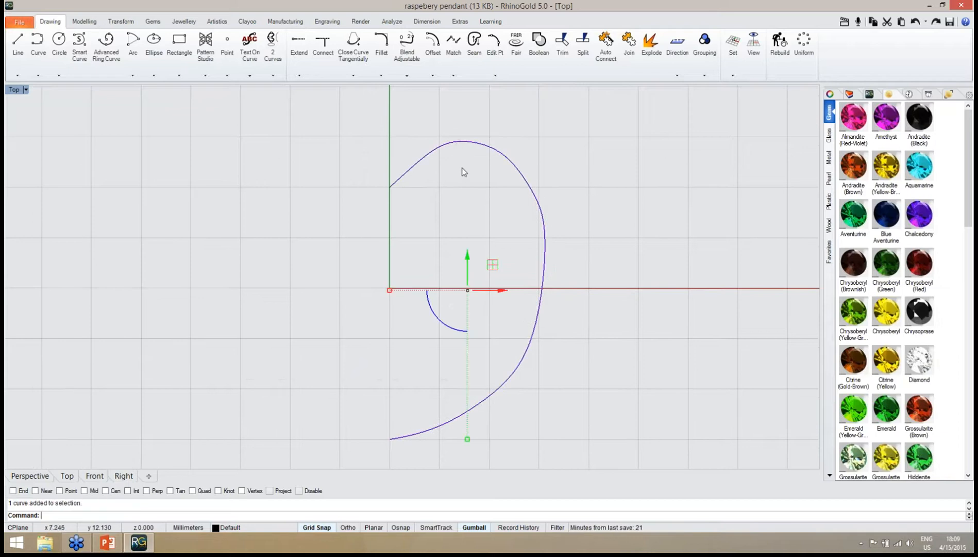
click(493, 54)
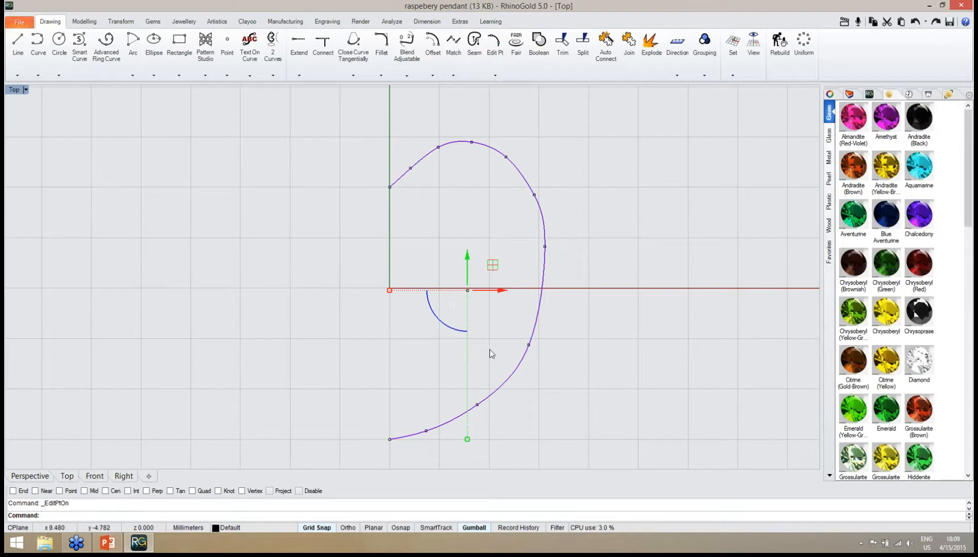
Raise the curve's first two edit points beside the Y axis, fine-tuning their height with grid snap off.
right_drag(451, 167, 444, 222)
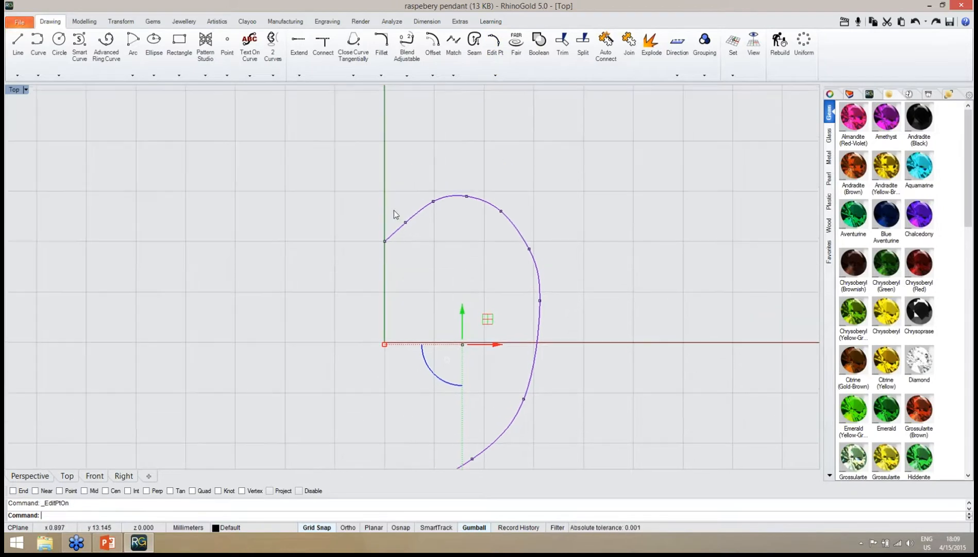
drag(374, 212, 412, 268)
drag(397, 214, 396, 195)
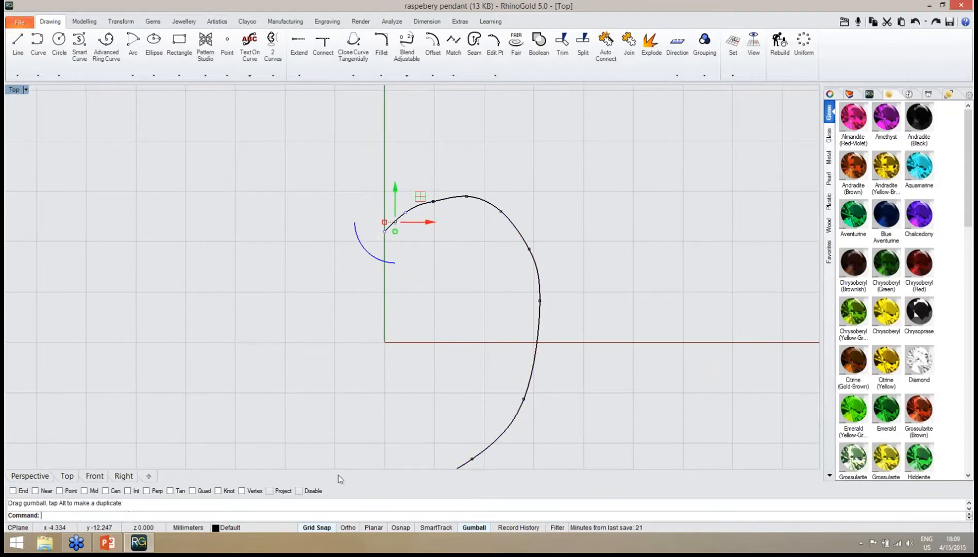
click(332, 523)
right_drag(397, 267, 399, 311)
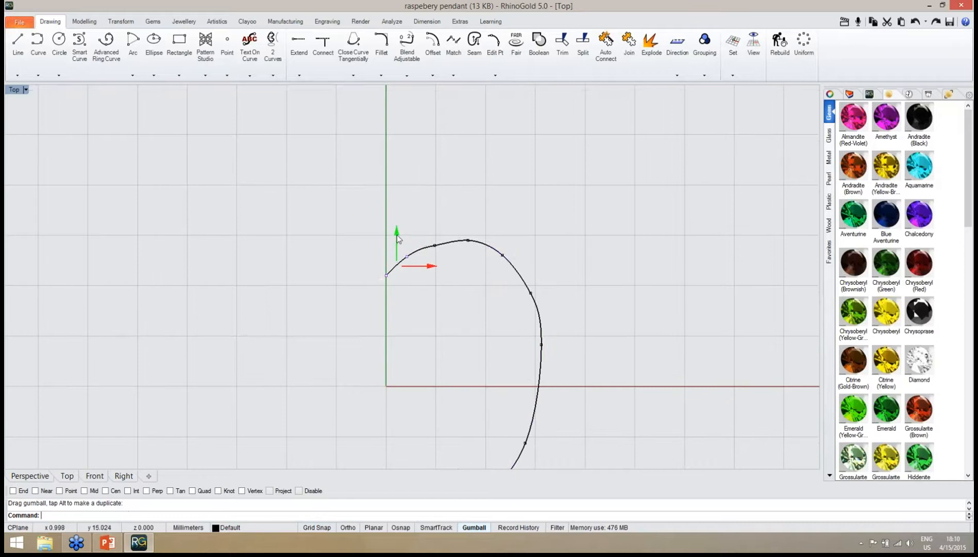
drag(397, 239, 452, 272)
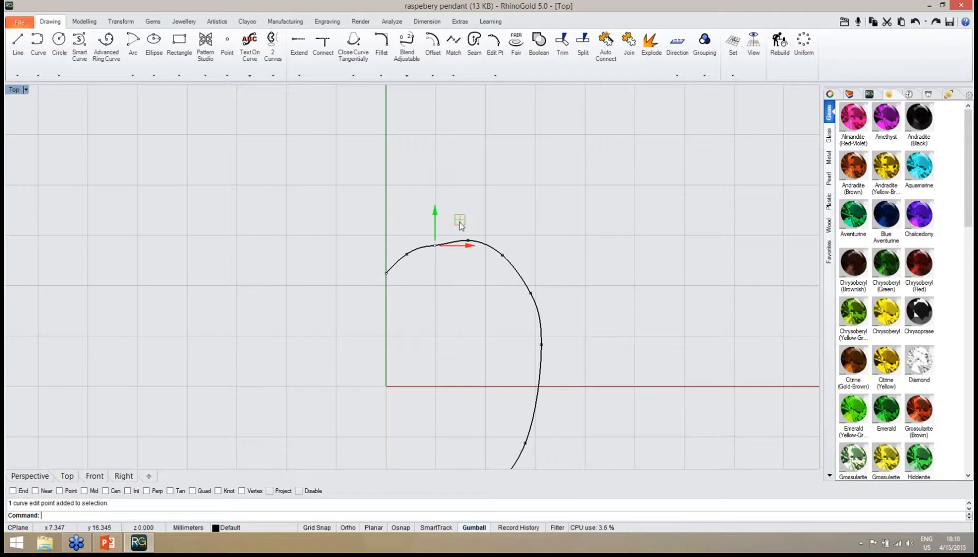
Smooth the curve's upper lobe by nudging the third edit point up and the outer shoulder edit point slightly outward.
drag(460, 223, 460, 217)
right_drag(505, 256, 516, 173)
drag(533, 175, 566, 234)
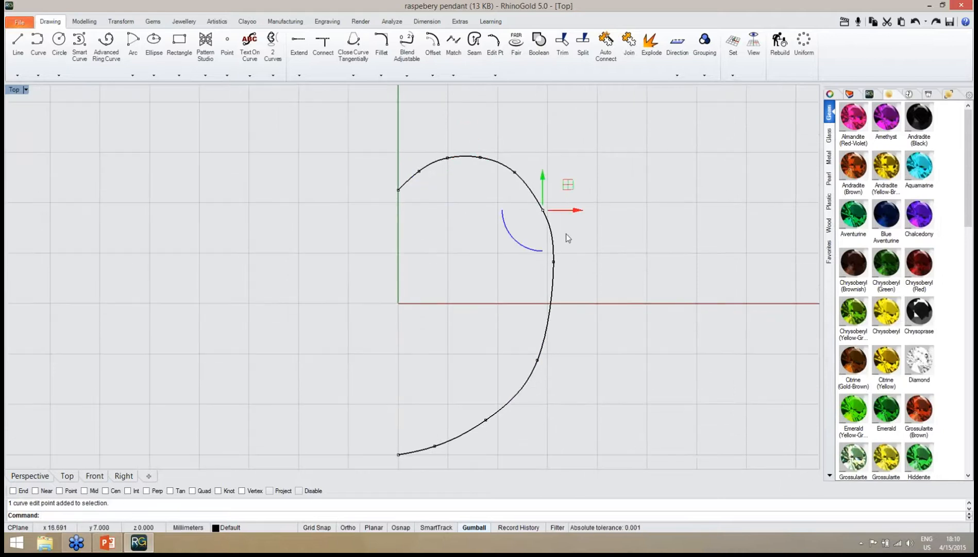
drag(568, 185, 569, 186)
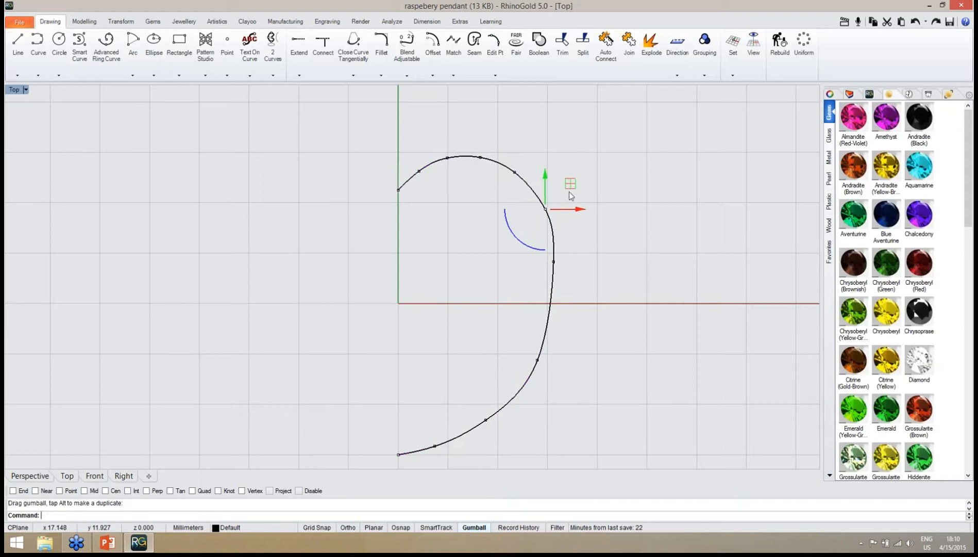
Nudge the edit point on the curve's lower side slightly up and raise the curve's upper end point along the Y axis.
right_drag(563, 338, 551, 323)
drag(556, 356, 549, 311)
right_drag(439, 173, 453, 239)
drag(387, 225, 412, 259)
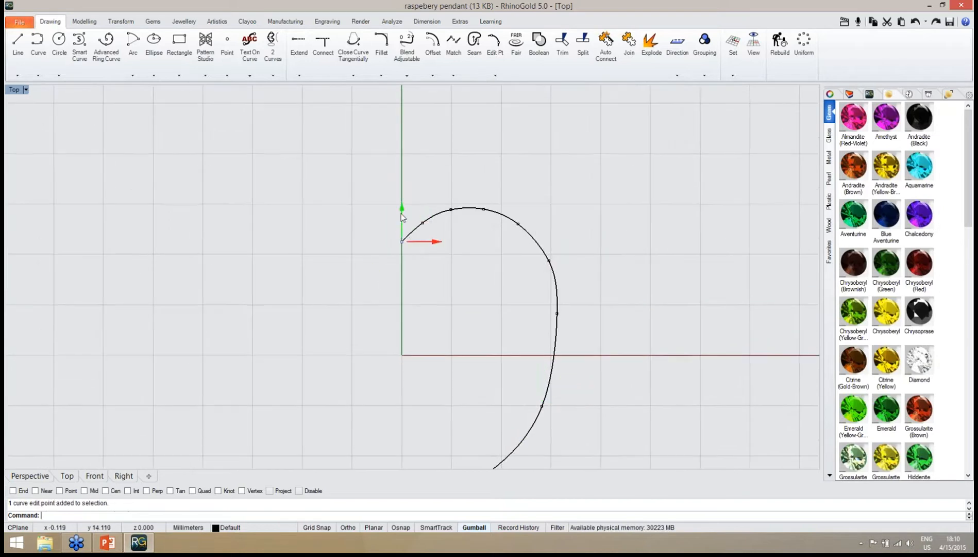
drag(403, 215, 402, 203)
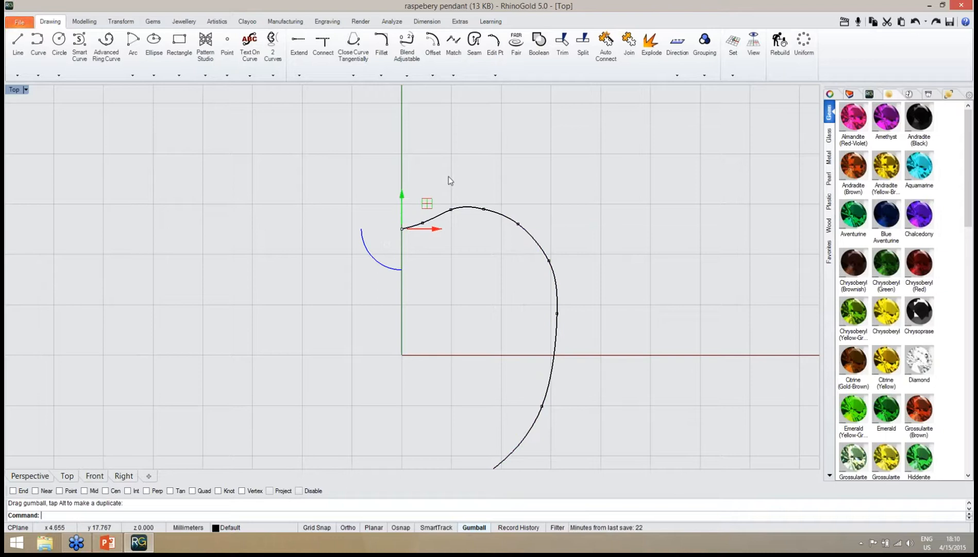
Delete the curve's third edit point and move the remaining lobe and shoulder edit points up and outward to form a rounder lobe.
drag(445, 176, 464, 250)
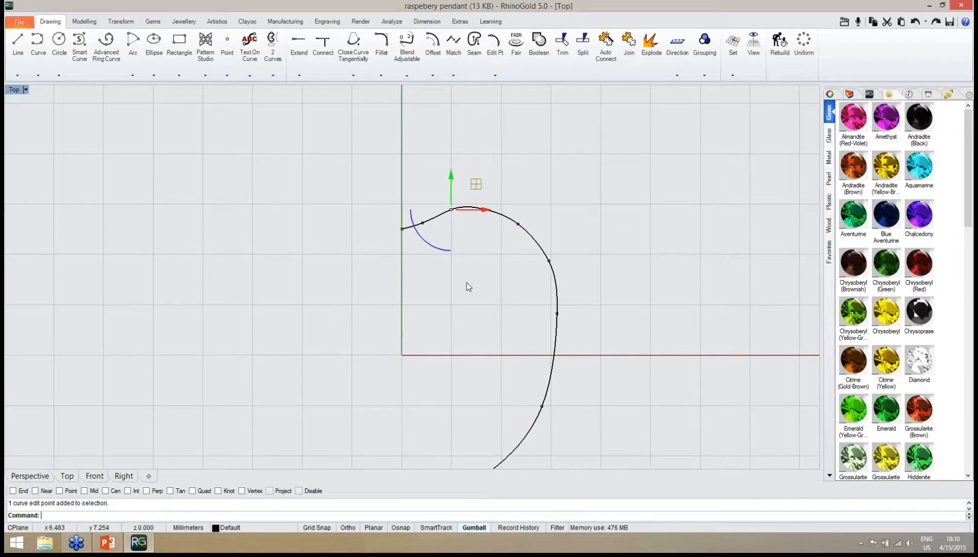
key(Delete)
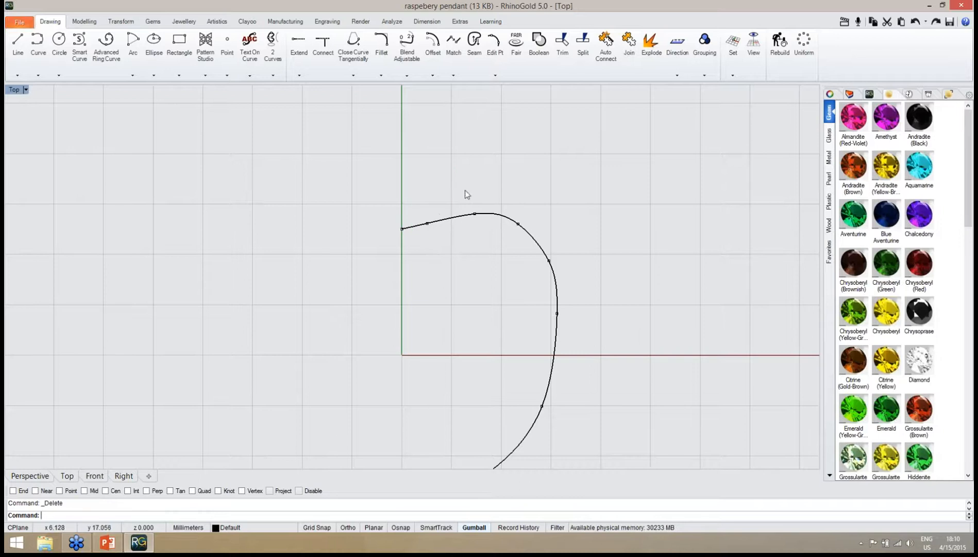
drag(465, 191, 484, 257)
drag(498, 190, 548, 255)
drag(546, 200, 553, 189)
drag(576, 286, 576, 236)
right_drag(518, 294, 516, 227)
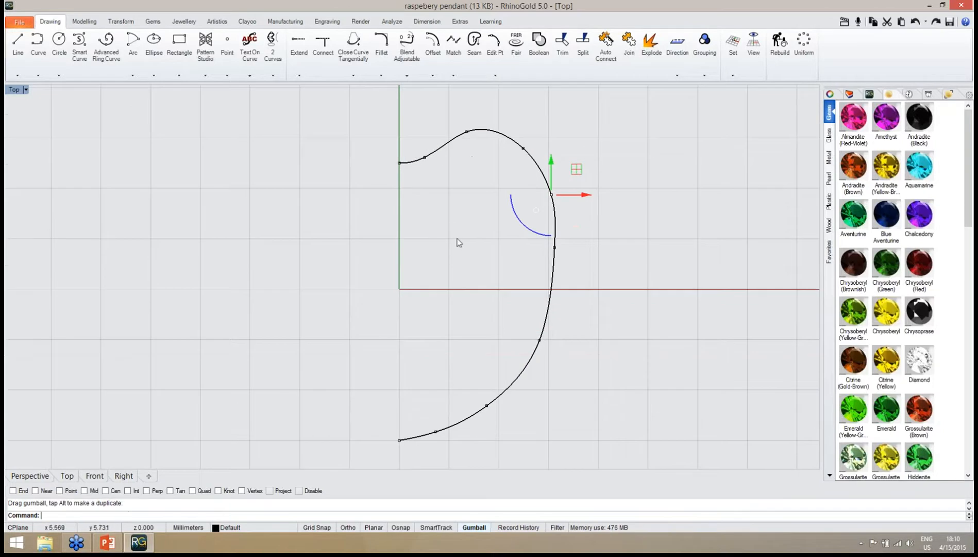
Move the two edit points below the X axis slightly inward and lower the four upper-lobe edit points and the shoulder point slightly.
drag(565, 374, 560, 313)
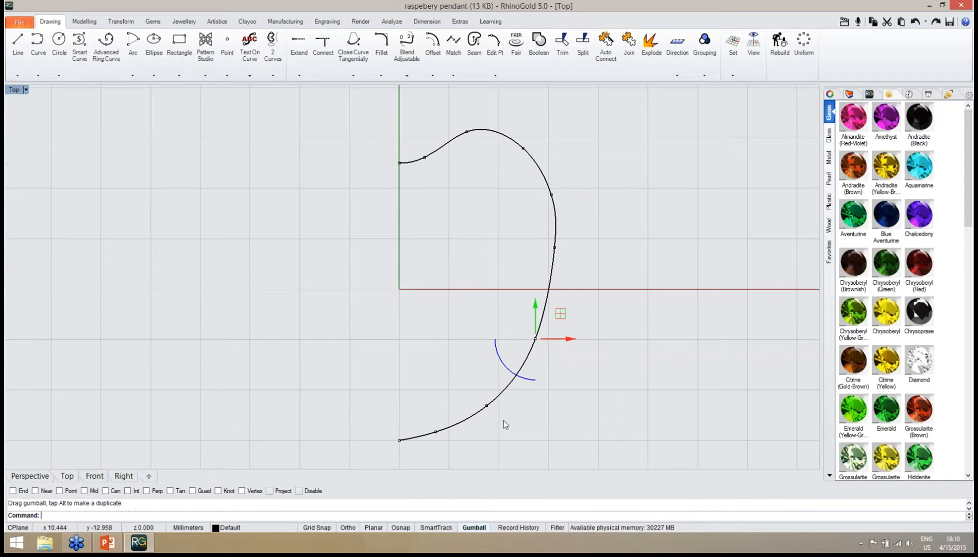
drag(503, 420, 508, 380)
right_drag(452, 189, 451, 230)
drag(372, 115, 537, 247)
drag(461, 155, 461, 162)
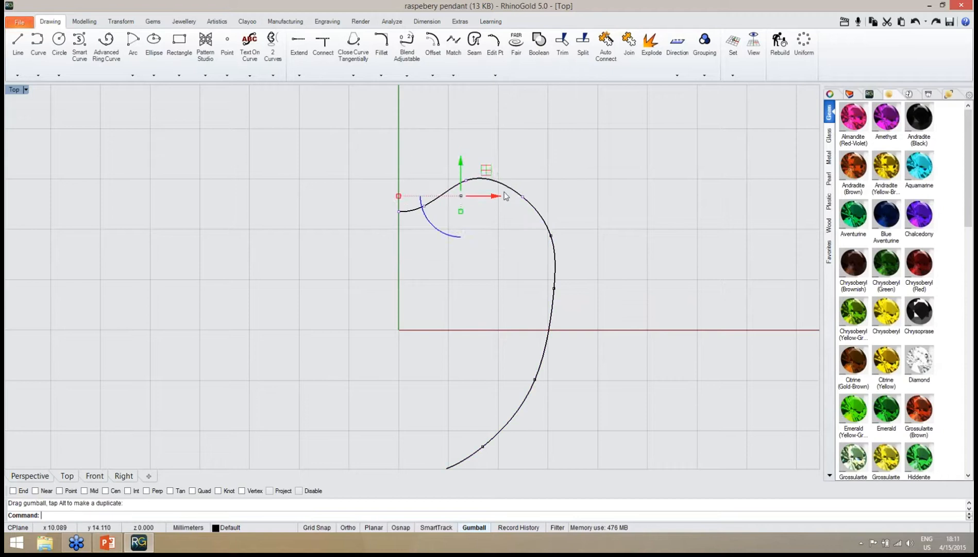
drag(538, 183, 575, 213)
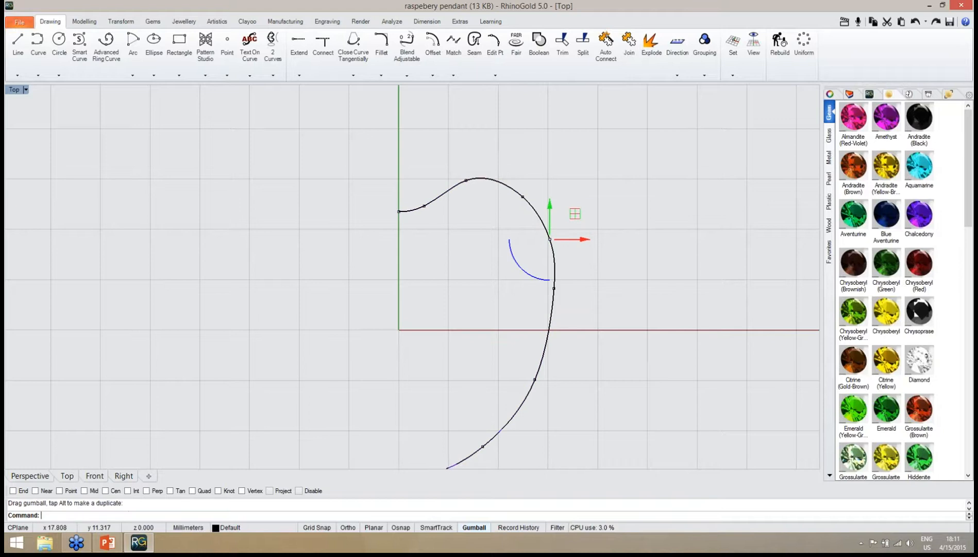
click(518, 276)
scroll(511, 271, down, 2)
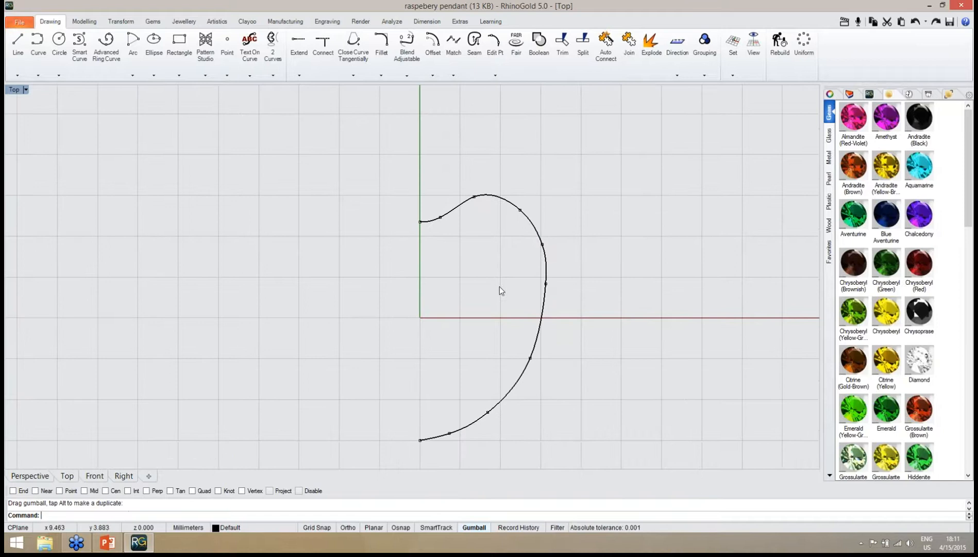
right_drag(507, 304, 455, 260)
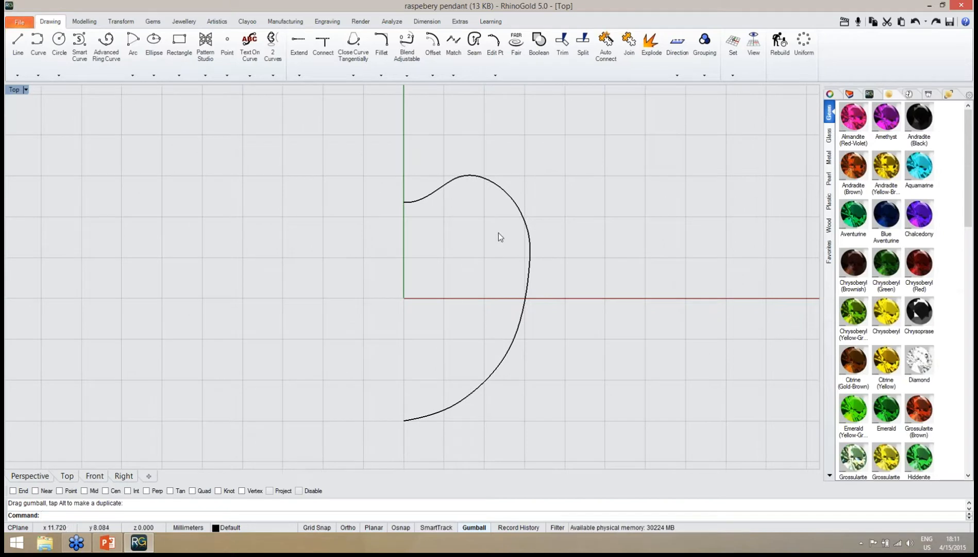
Smooth the half-outline curve with Fair at a tolerance of 1.0.
click(517, 72)
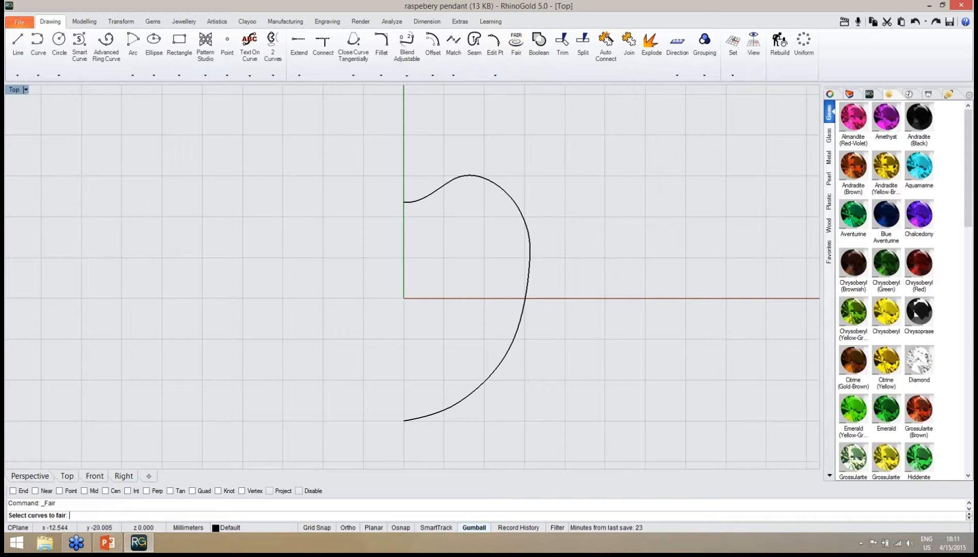
click(439, 191)
key(Return)
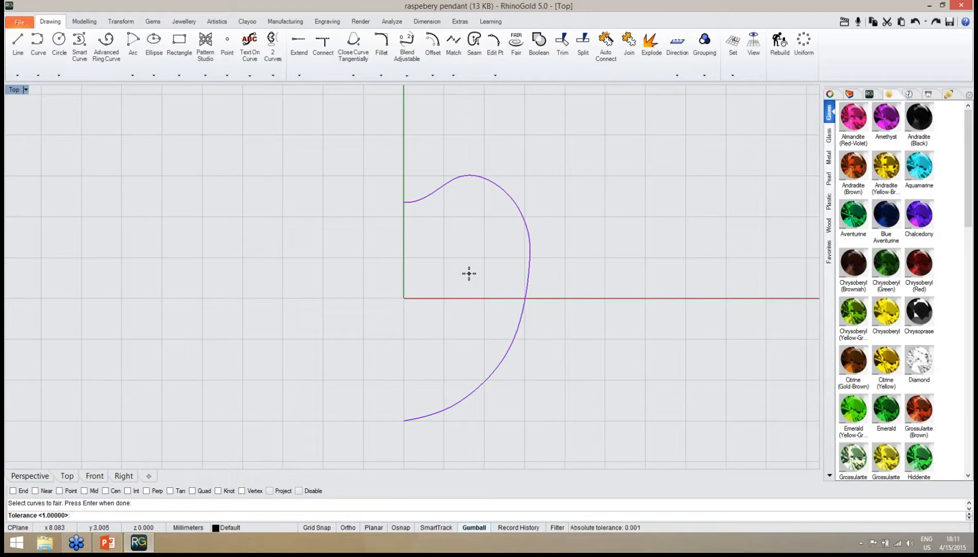
key(Return)
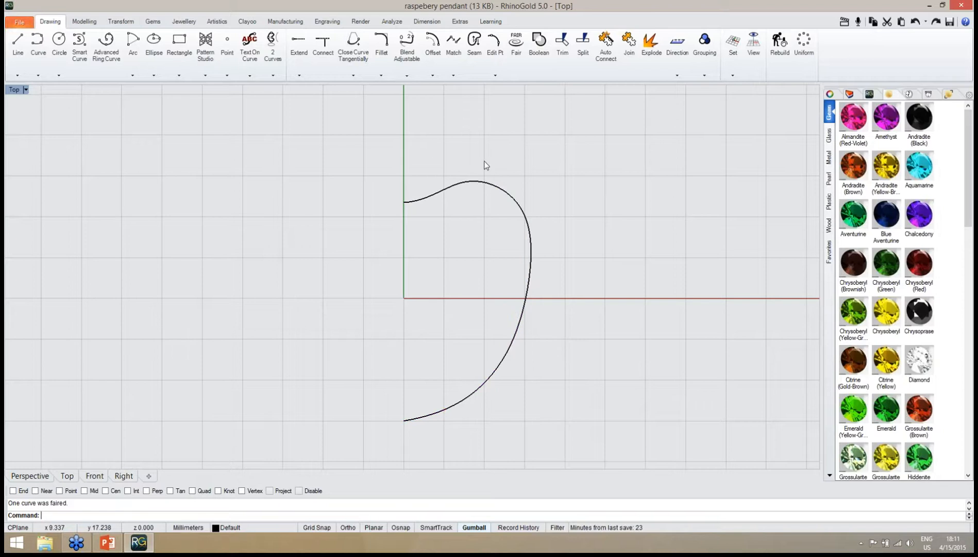
Turn on the faired curve's edit points and shift the third edit point slightly toward the Y axis.
click(446, 190)
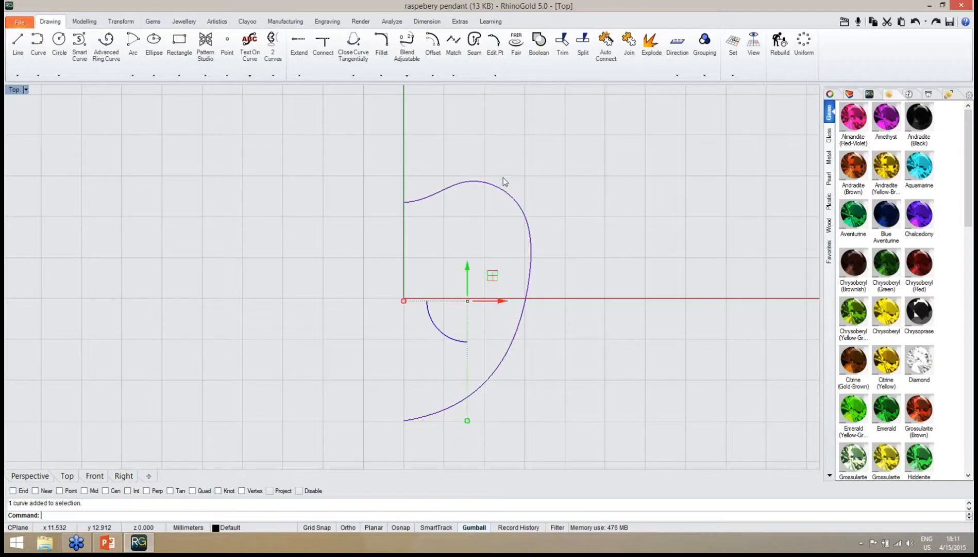
click(495, 42)
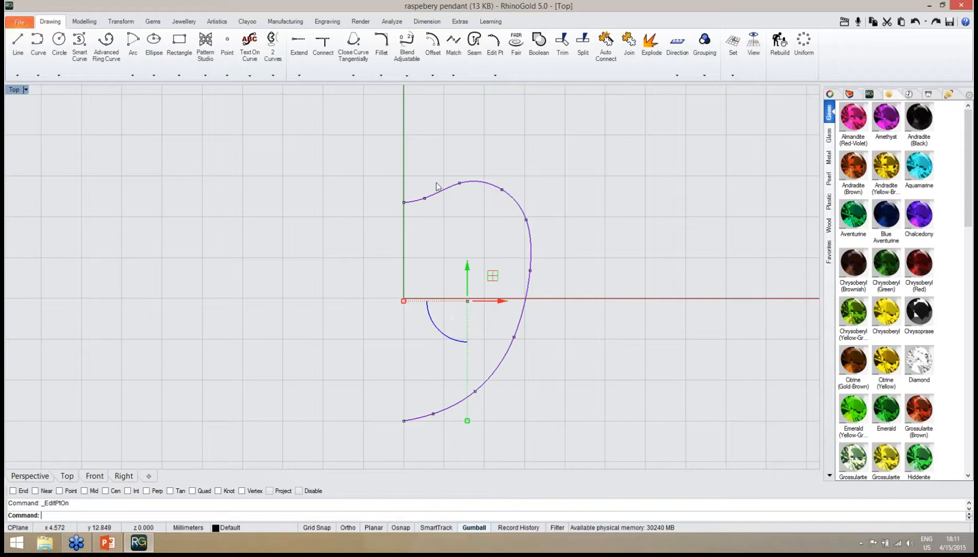
drag(436, 170, 474, 212)
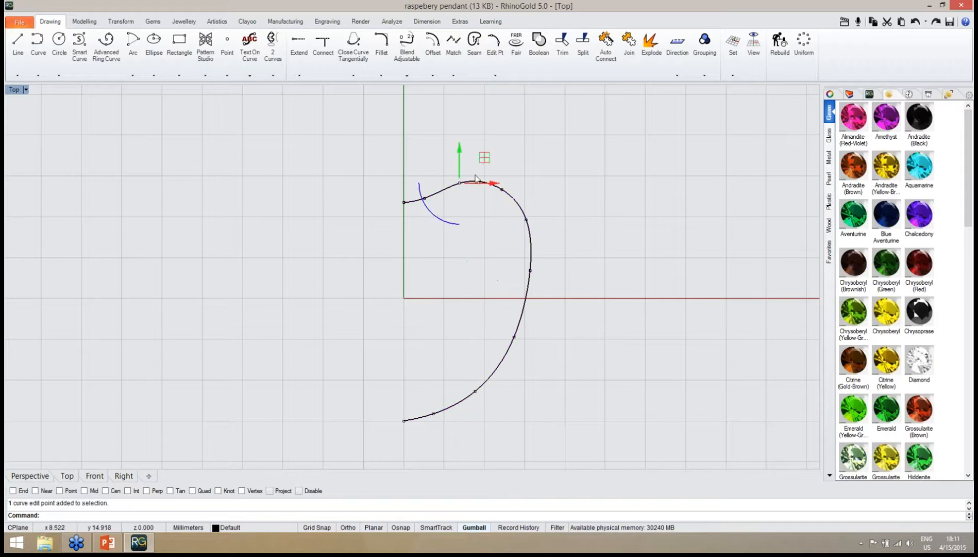
drag(486, 160, 477, 159)
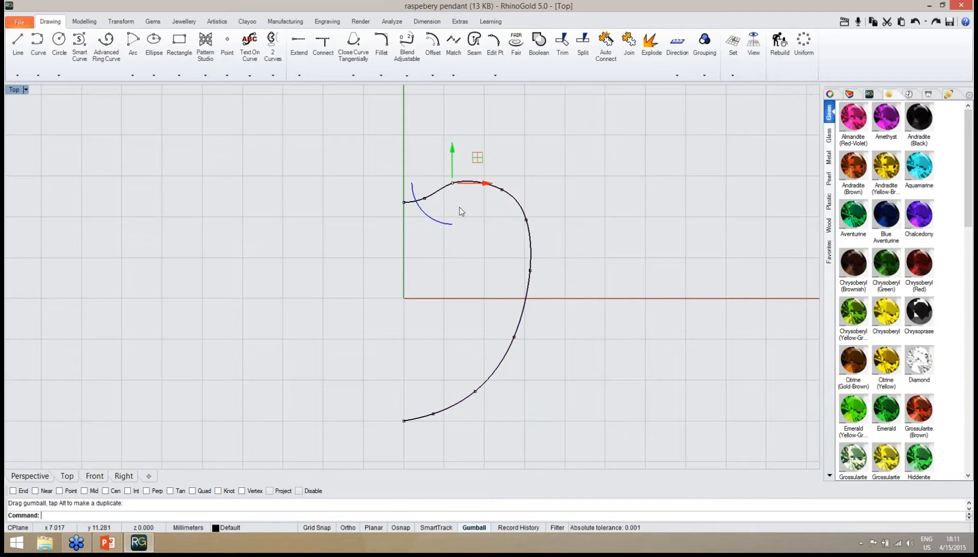
Nudge the curve's second and fourth edit points slightly up and toward the Y axis, turn off the edit points and save the file.
click(433, 253)
click(425, 198)
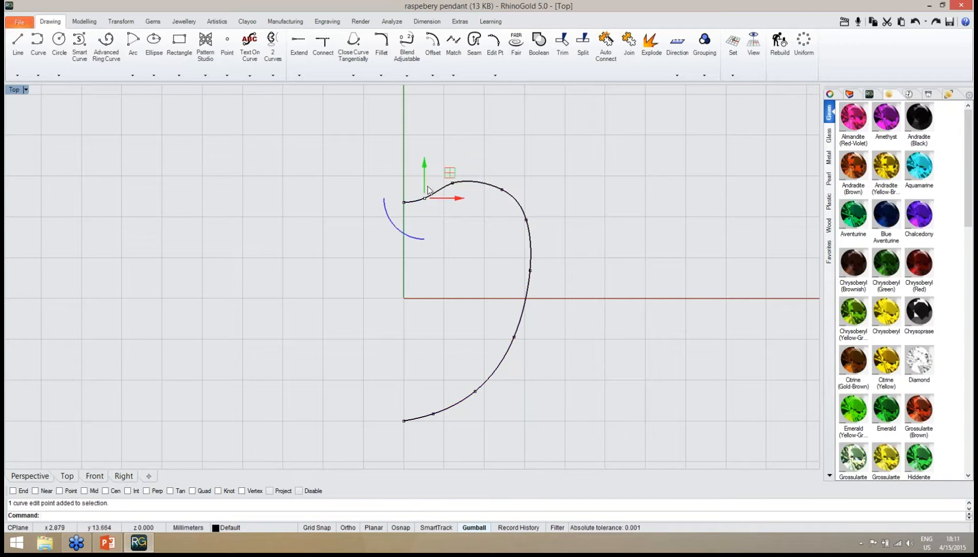
drag(448, 174, 447, 172)
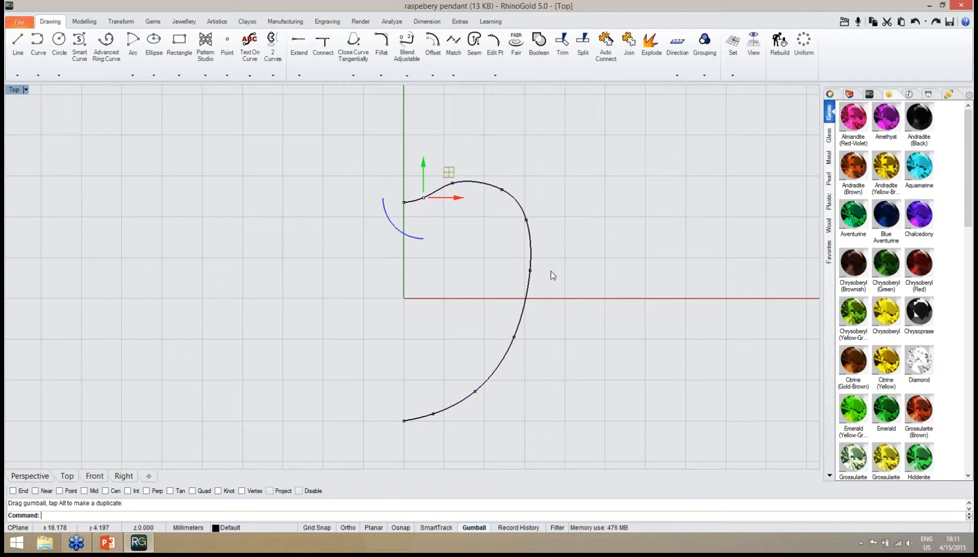
drag(492, 156, 523, 161)
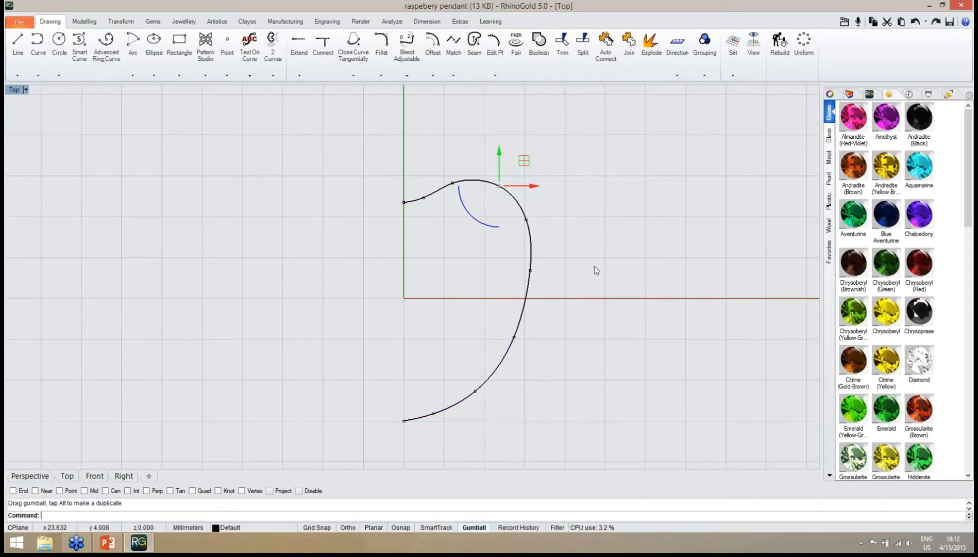
key(Escape)
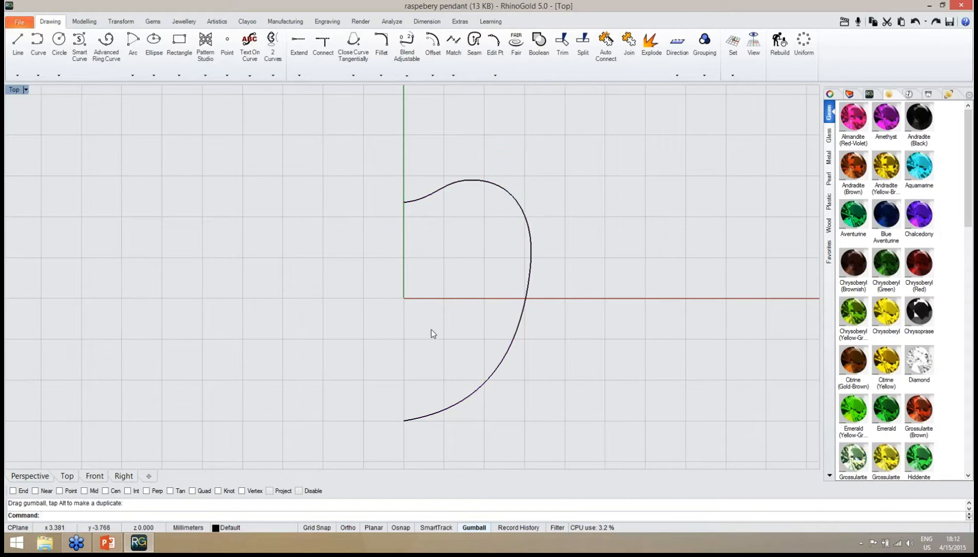
key(ctrl+s)
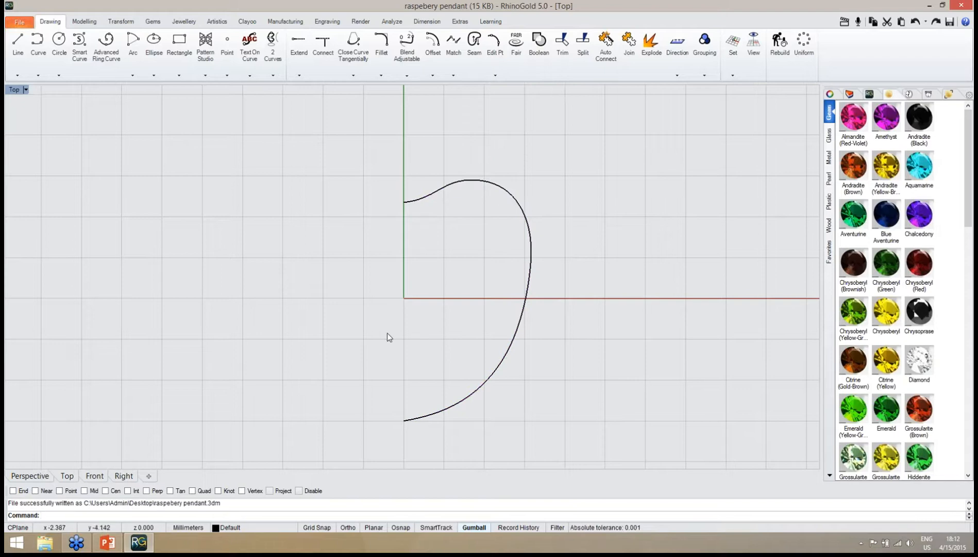
In the Perspective view, start a Revolve of the outline curve with its axis grid-snapped along the Y axis from the curve's lower end.
click(46, 475)
right_drag(449, 307, 542, 310)
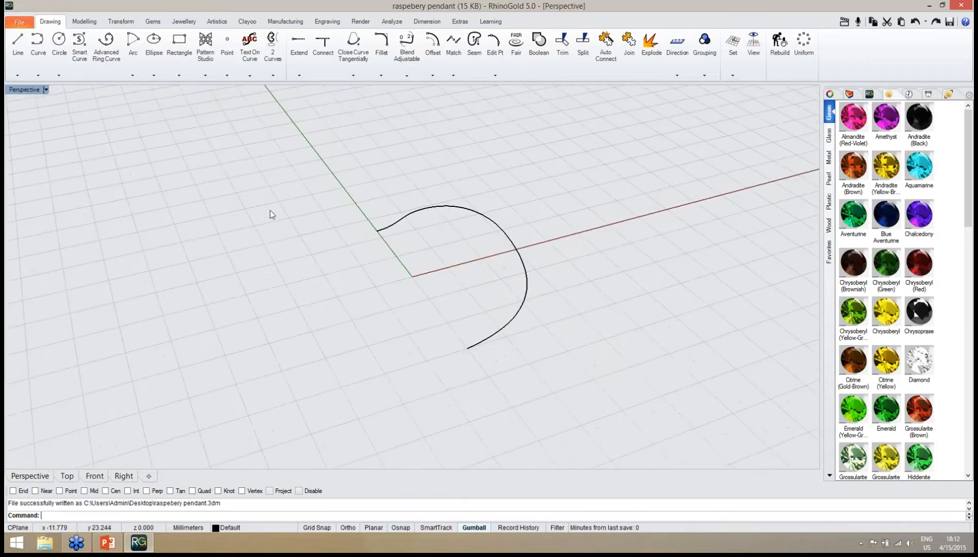
click(84, 21)
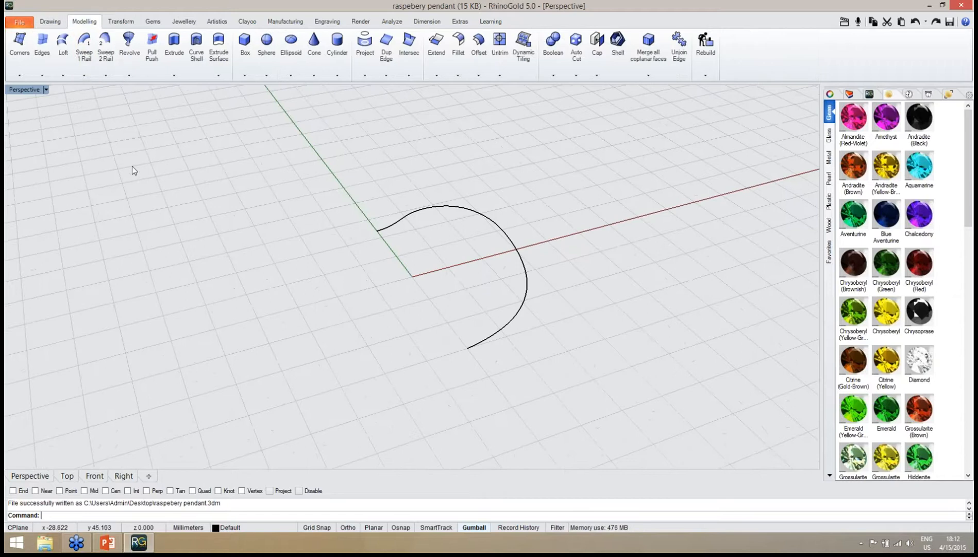
click(129, 46)
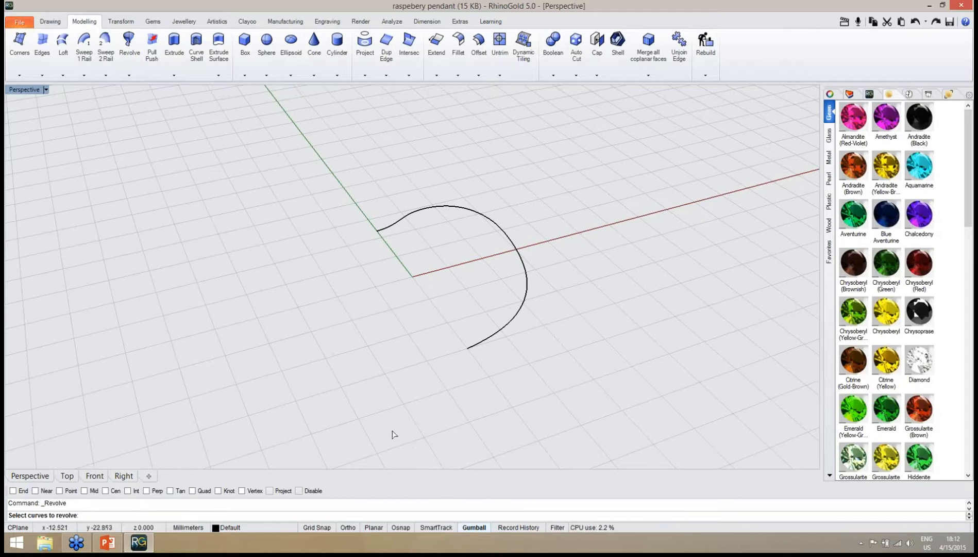
click(501, 335)
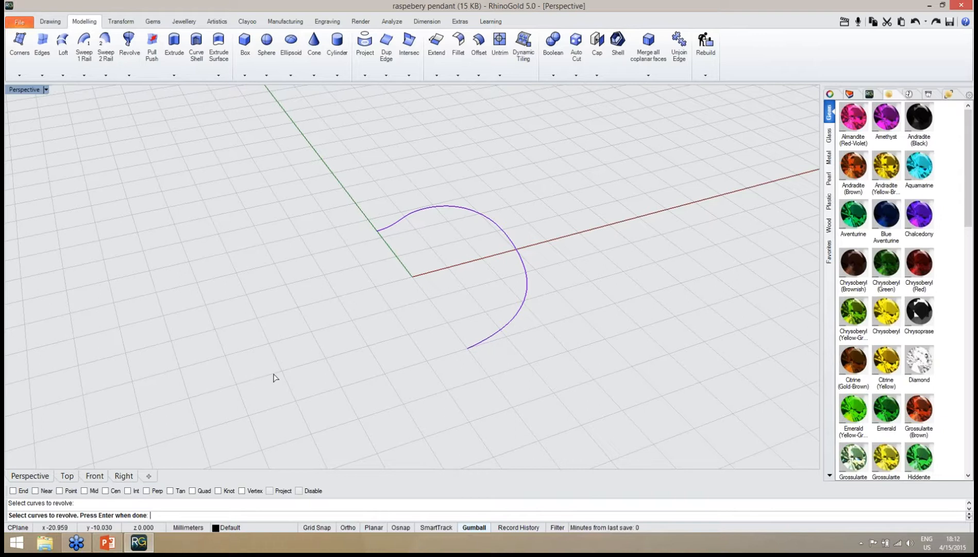
key(Return)
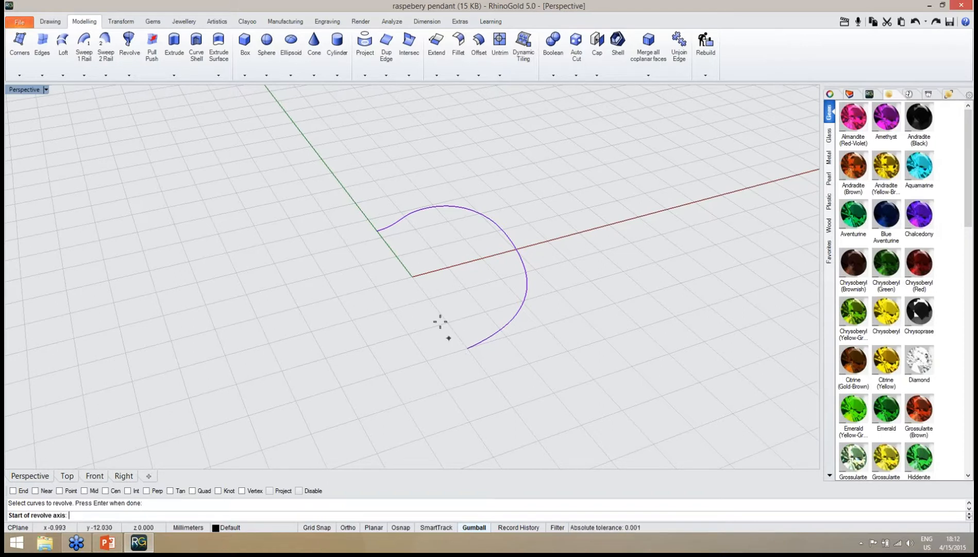
click(315, 528)
click(469, 348)
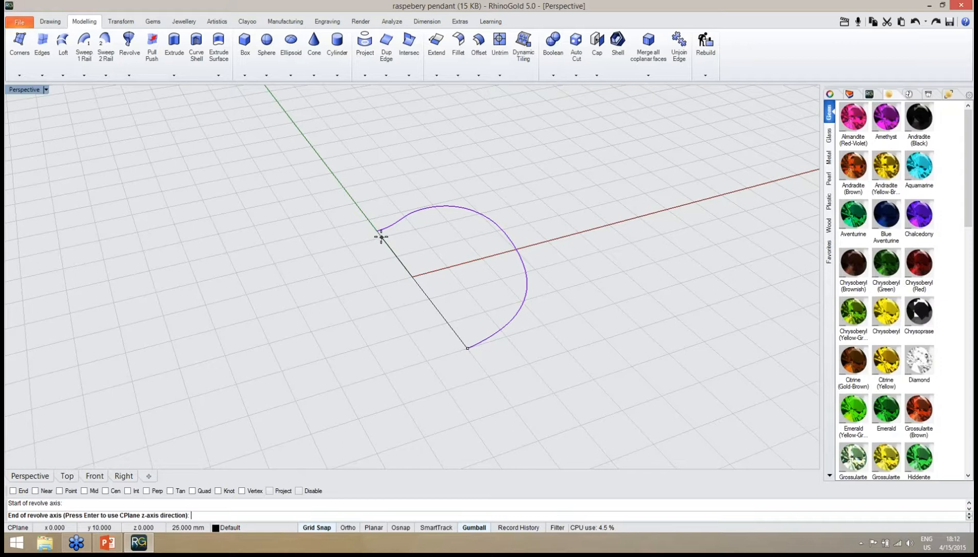
click(393, 254)
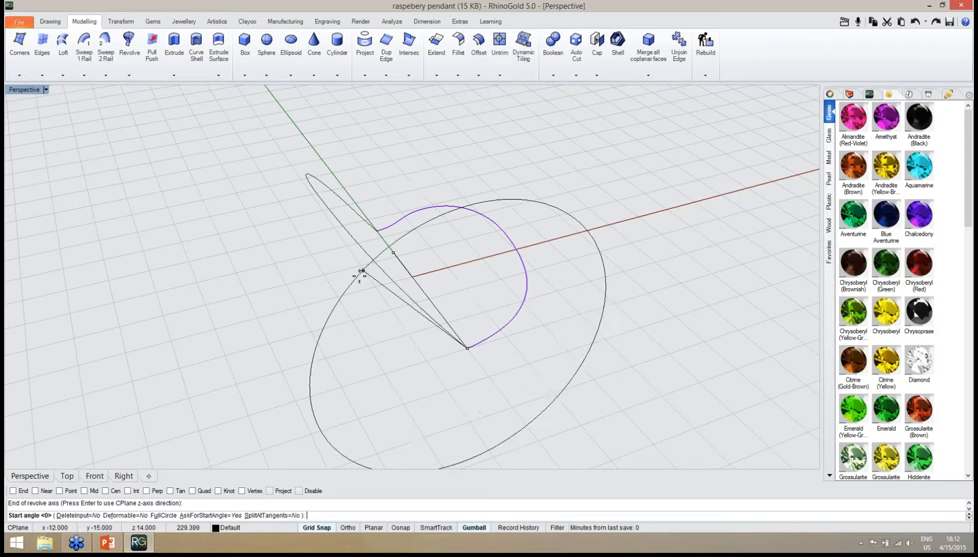
Set the revolve's start angle to 180 with Ortho on and sweep the curve half a turn above the grid plane.
right_drag(522, 304, 495, 284)
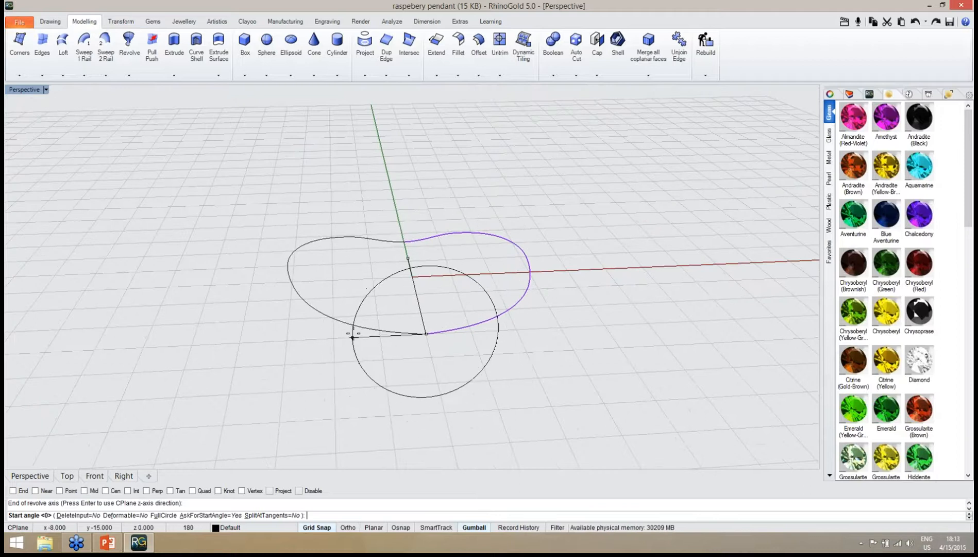
right_drag(353, 335, 381, 350)
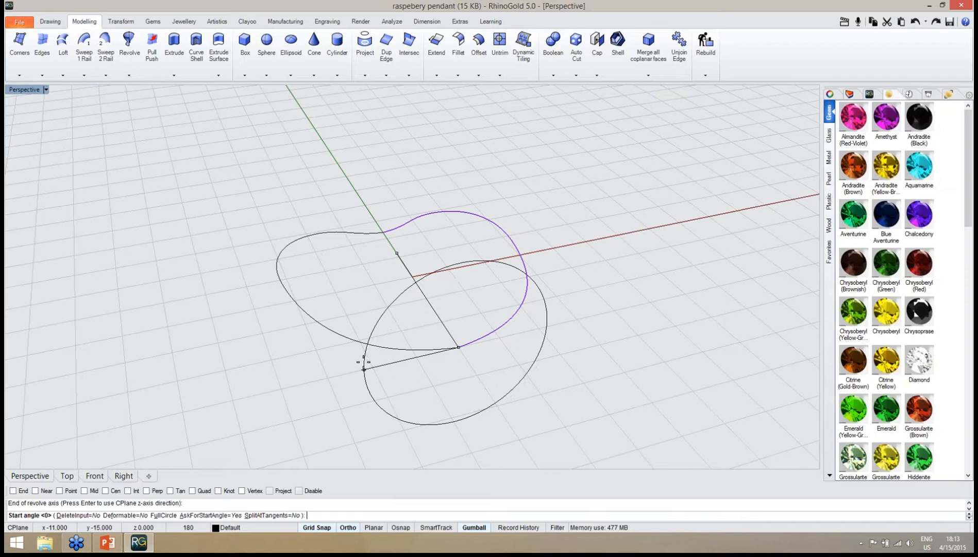
click(363, 368)
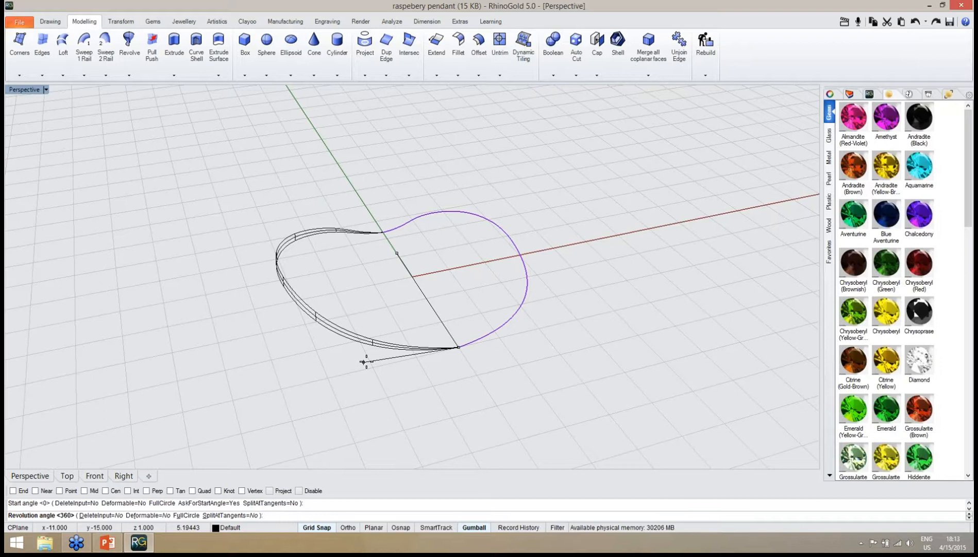
click(531, 321)
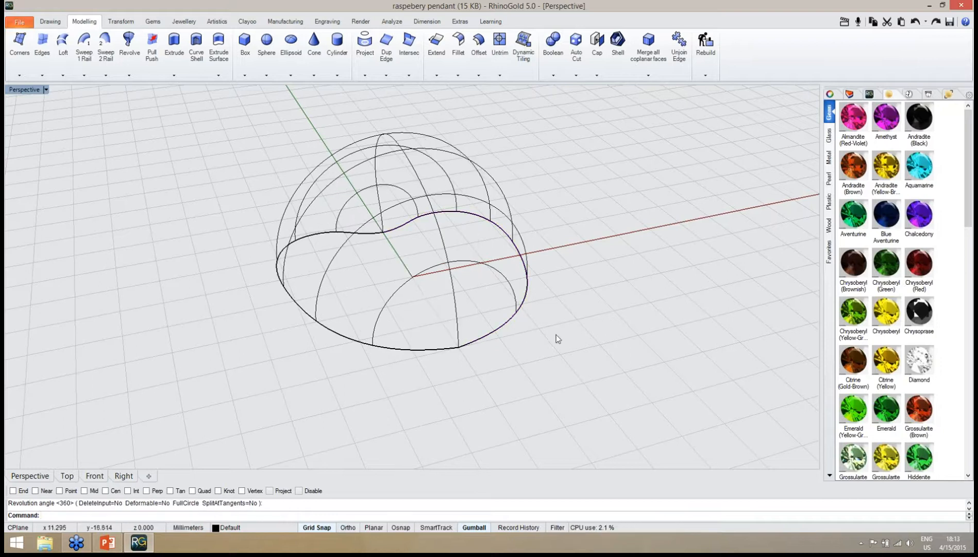
Display the Perspective view shaded, inspect the half-revolved surface and save the file.
right_drag(556, 335, 703, 260)
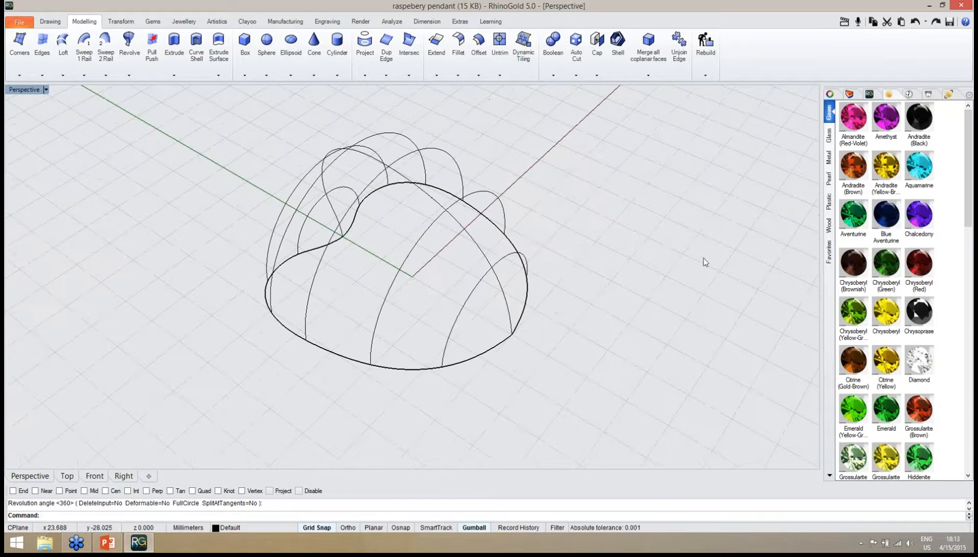
middle_click(701, 135)
click(768, 163)
mouse_move(710, 164)
right_down()
mouse_move(513, 296)
mouse_move(302, 210)
mouse_move(414, 256)
mouse_move(468, 361)
mouse_move(403, 273)
mouse_move(428, 268)
mouse_move(437, 280)
mouse_move(423, 367)
mouse_move(483, 203)
mouse_move(426, 369)
right_up()
key(ctrl+s)
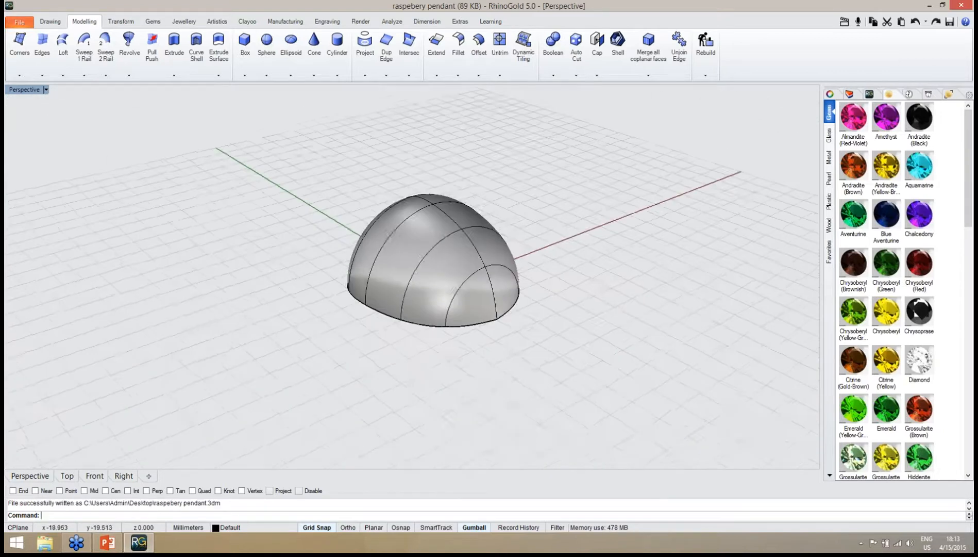
Start a cage edit on the half-revolved surface, using its bounding box as control object in the World coordinate system.
mouse_move(393, 283)
right_down()
mouse_move(526, 253)
mouse_move(487, 214)
mouse_move(432, 310)
mouse_move(345, 312)
mouse_move(454, 313)
mouse_move(607, 229)
mouse_move(427, 230)
mouse_move(476, 275)
mouse_move(393, 318)
mouse_move(397, 289)
mouse_move(476, 233)
mouse_move(454, 288)
right_up()
scroll(428, 230, up, 2)
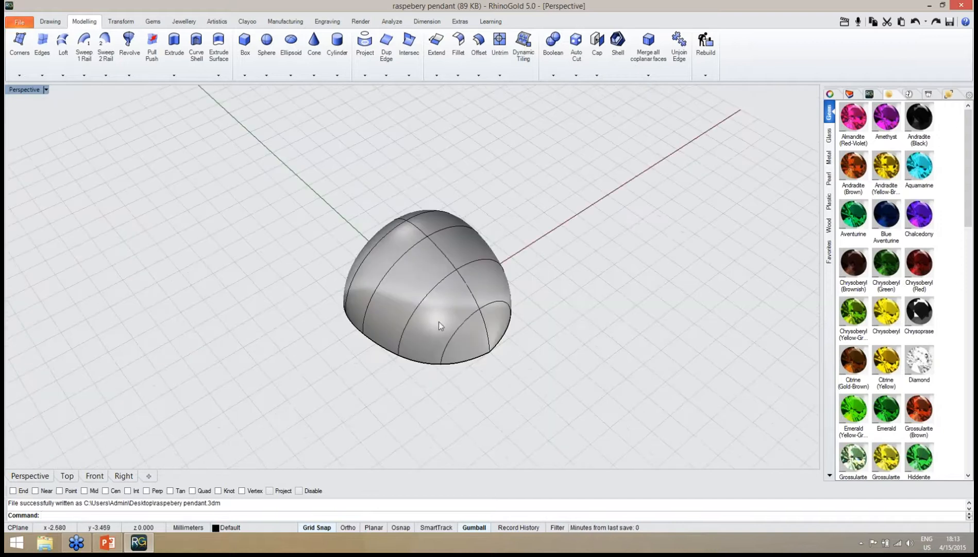
right_drag(439, 322, 453, 353)
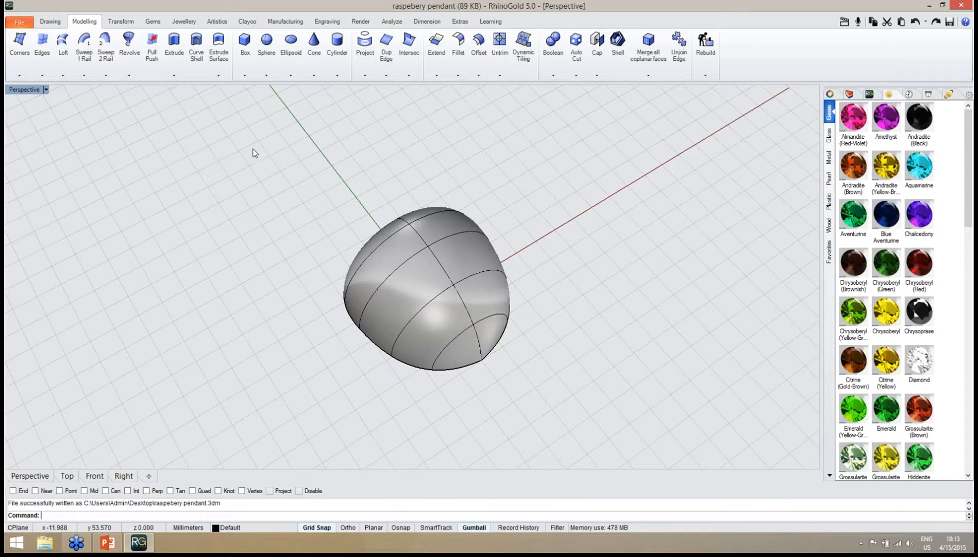
click(122, 22)
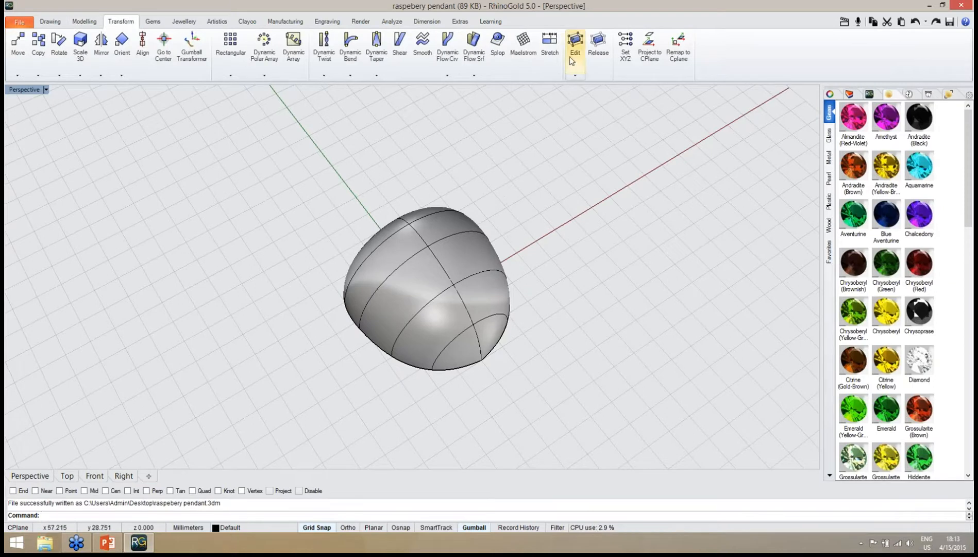
click(574, 46)
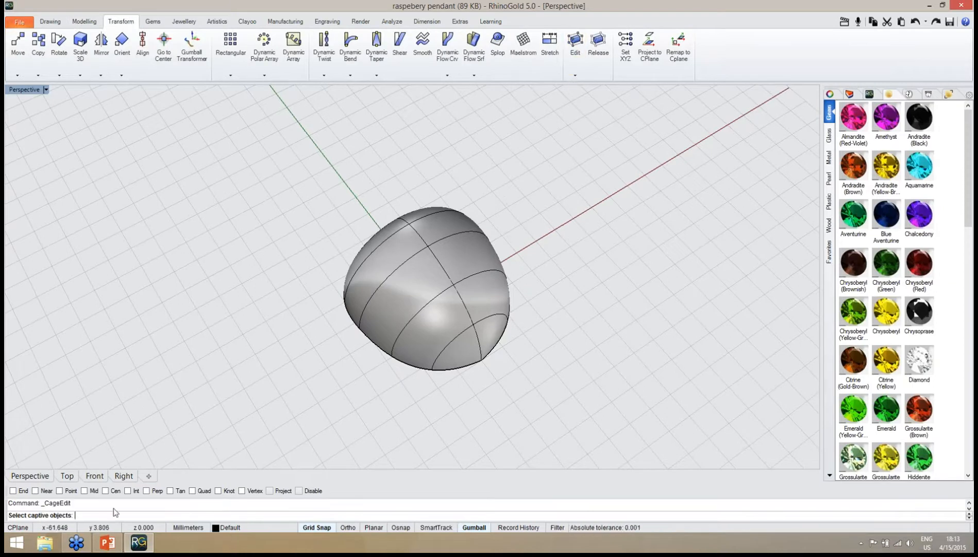
click(437, 311)
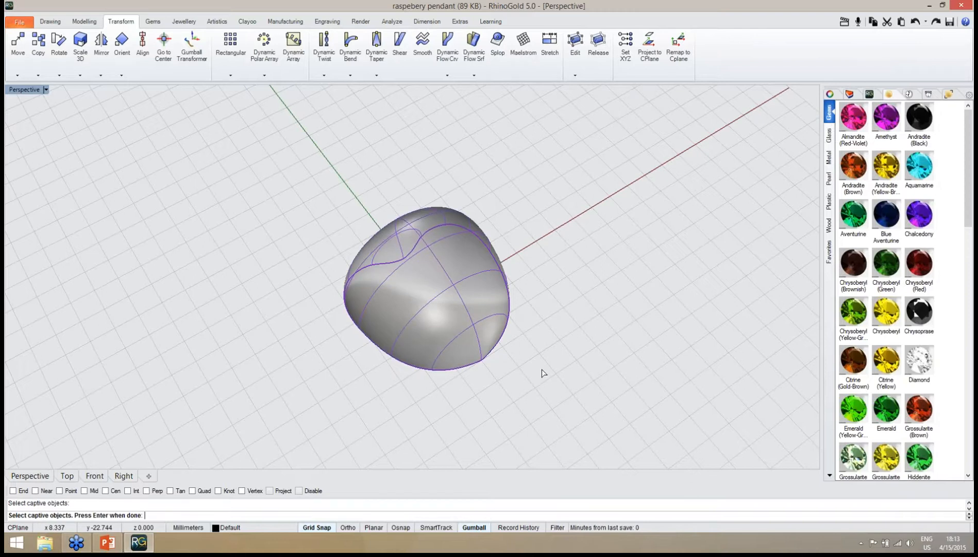
key(Return)
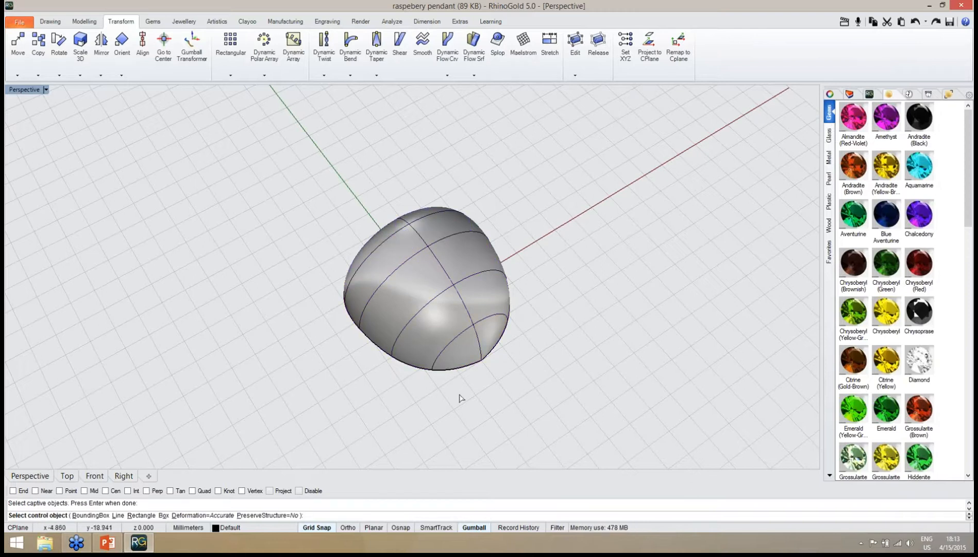
click(91, 515)
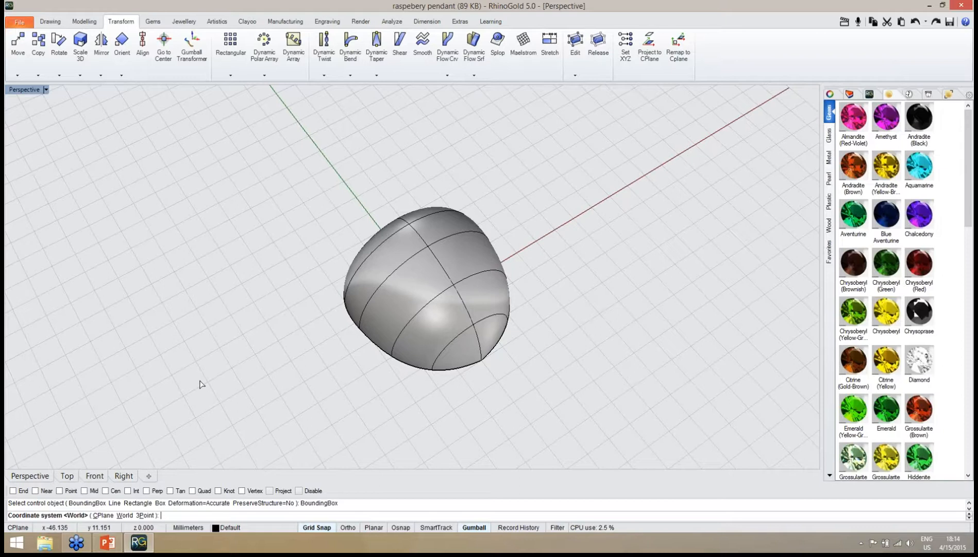
key(Return)
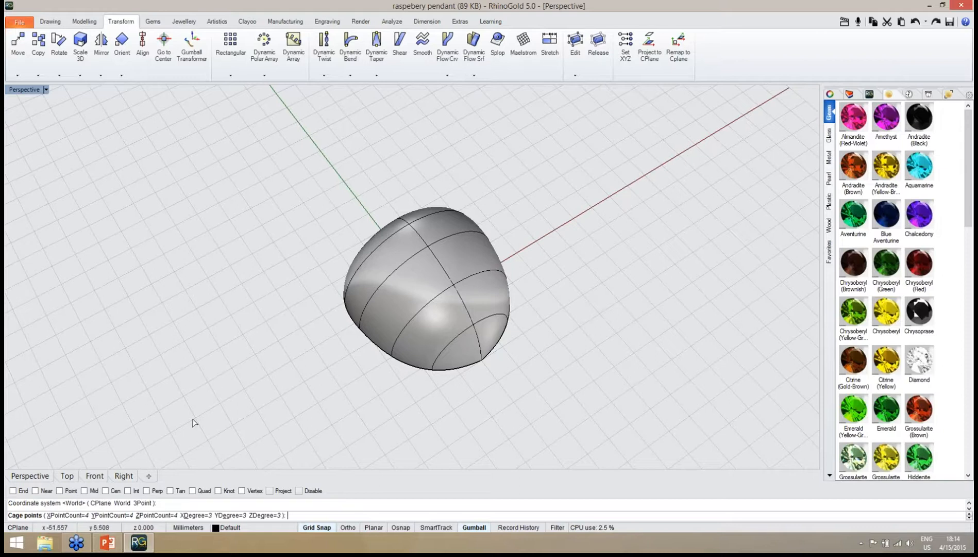
Set the cage's Z point count to 2 and create it with the Global edit region.
right_drag(193, 422, 188, 361)
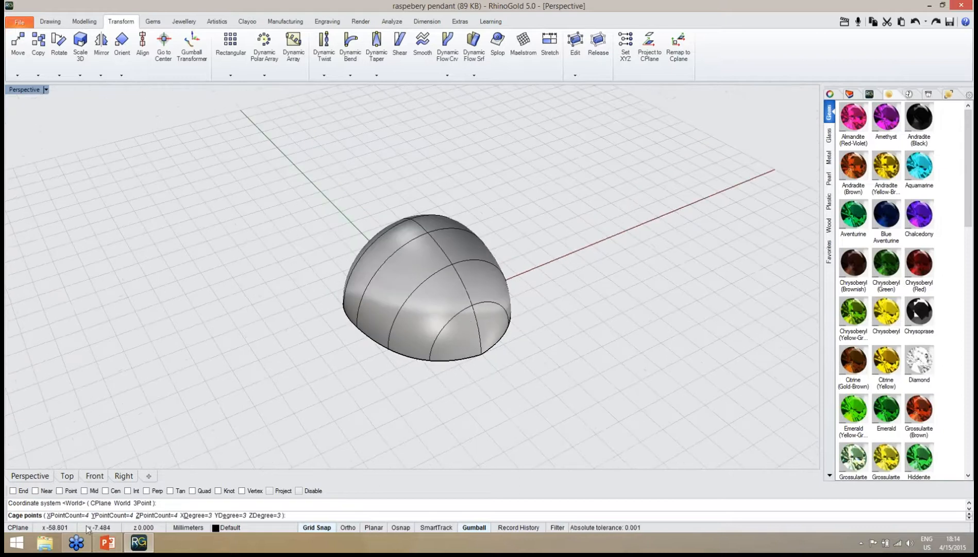
click(156, 515)
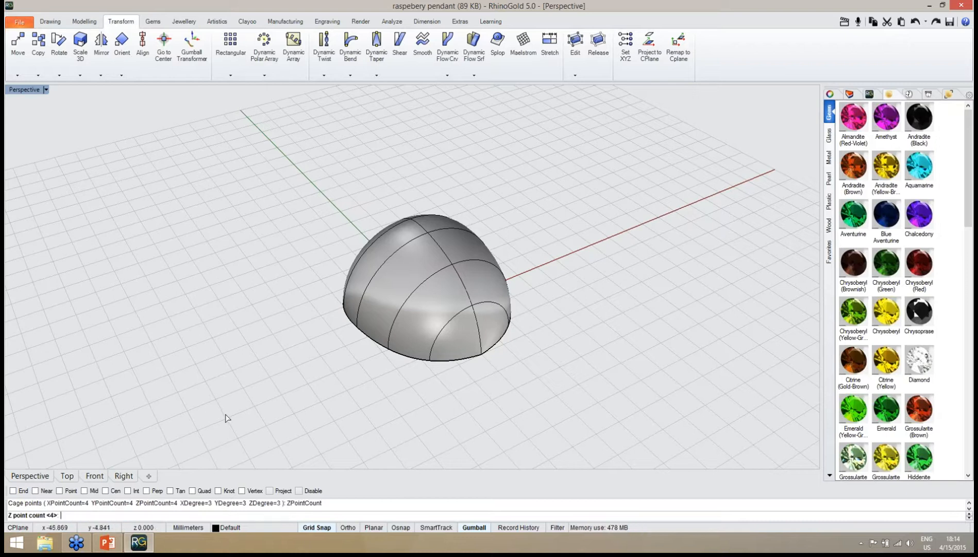
text(2)
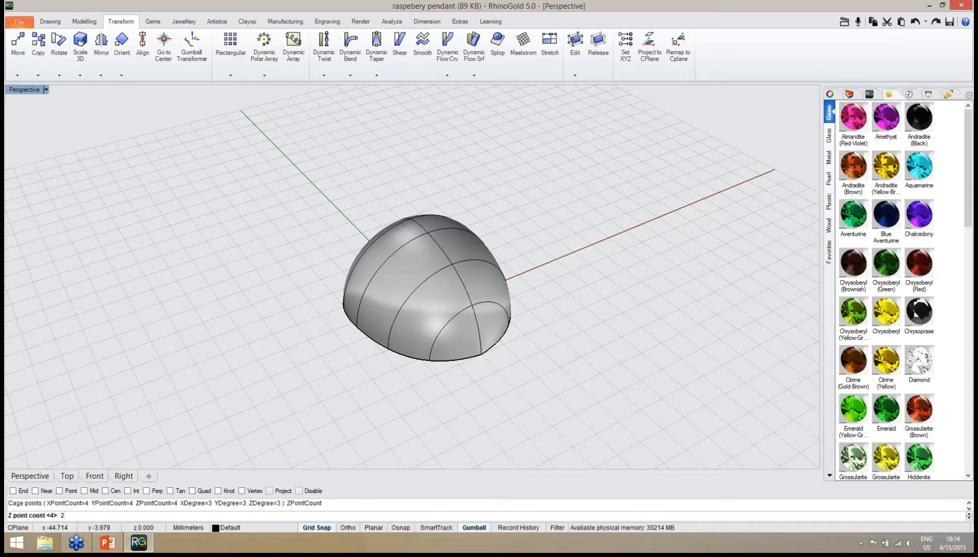
key(Return)
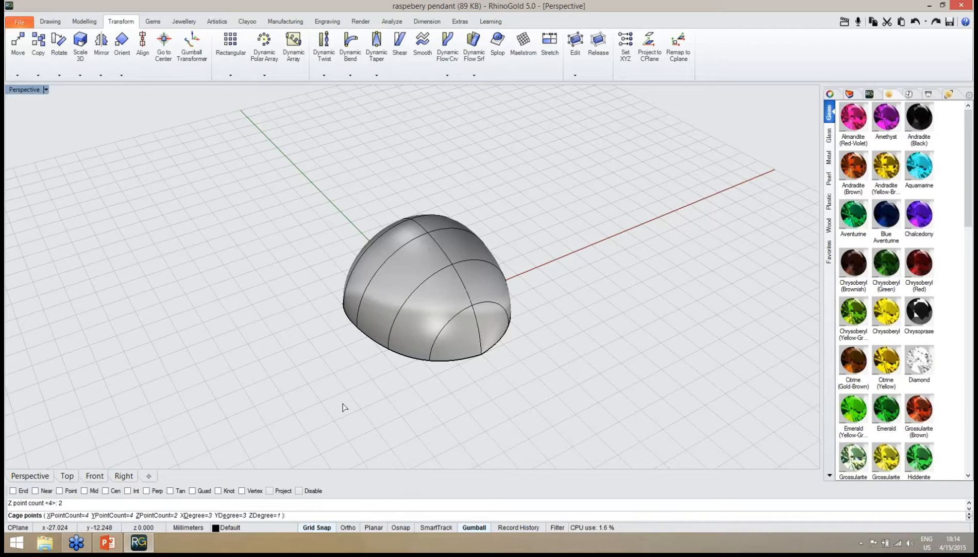
key(Return)
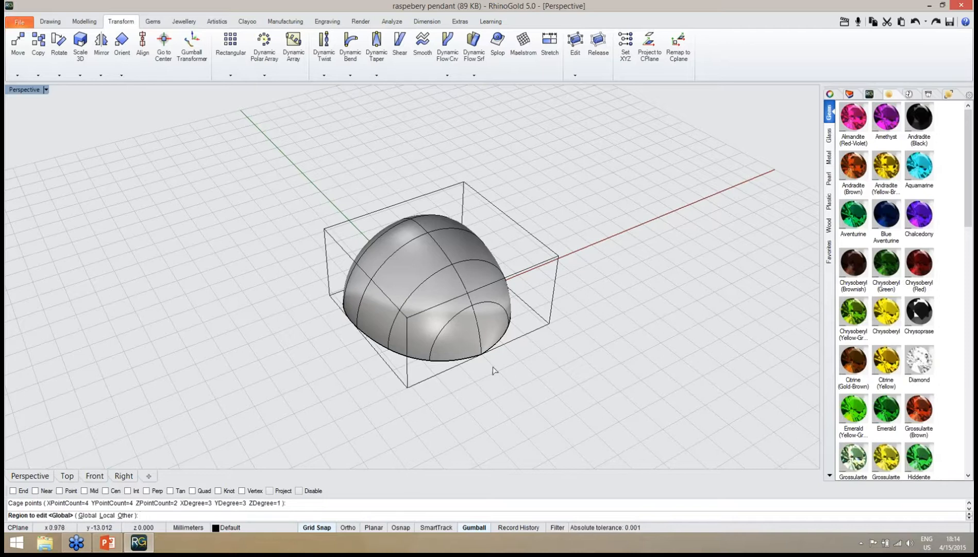
right_drag(526, 406, 530, 380)
key(Return)
In the shaded Right view with Grid Snap off, lower the cage's entire upper row of points to flatten the dome.
right_drag(418, 364, 530, 277)
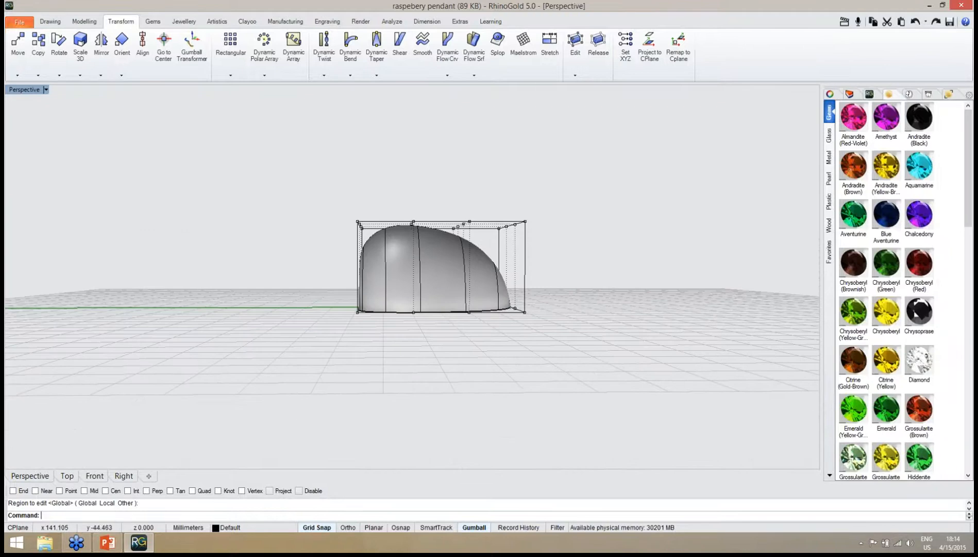
click(122, 476)
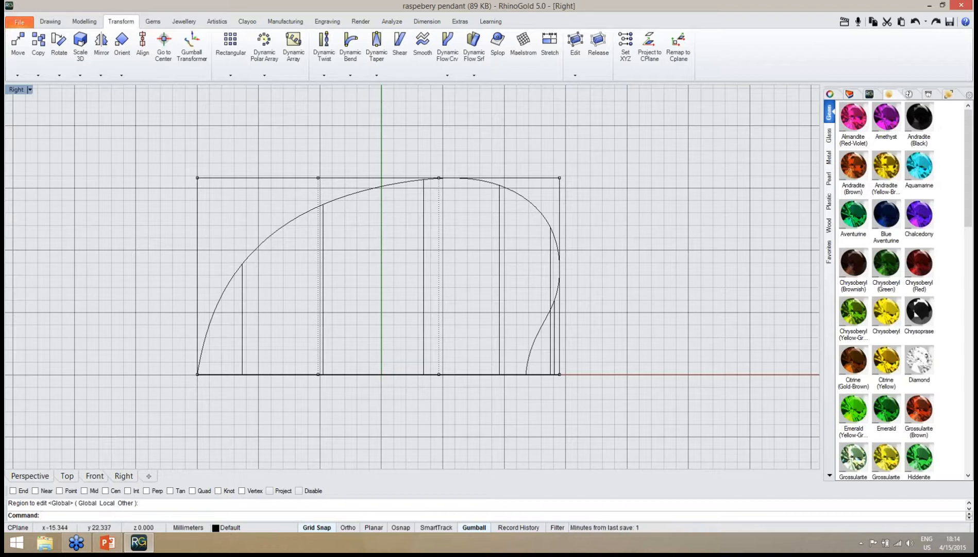
drag(153, 148, 600, 223)
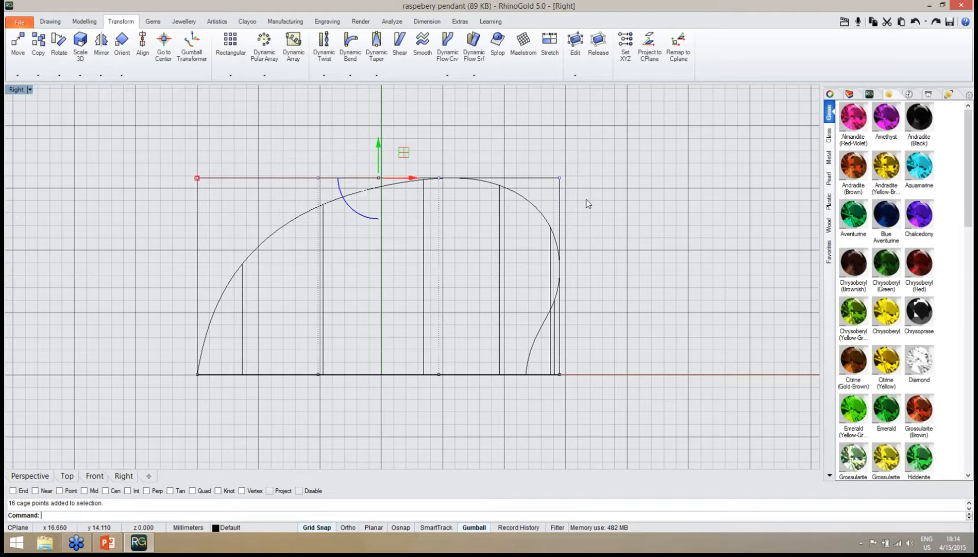
click(740, 118)
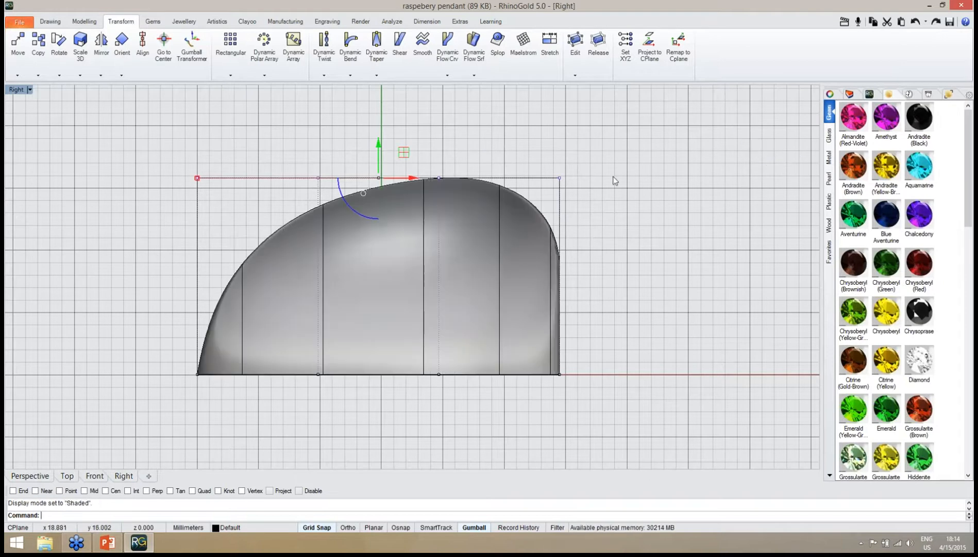
right_drag(614, 175, 601, 179)
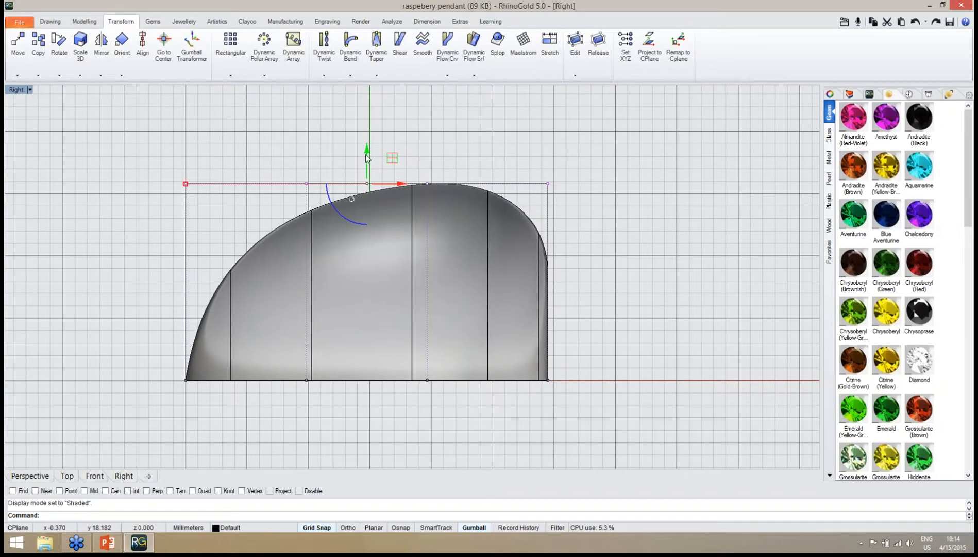
click(317, 529)
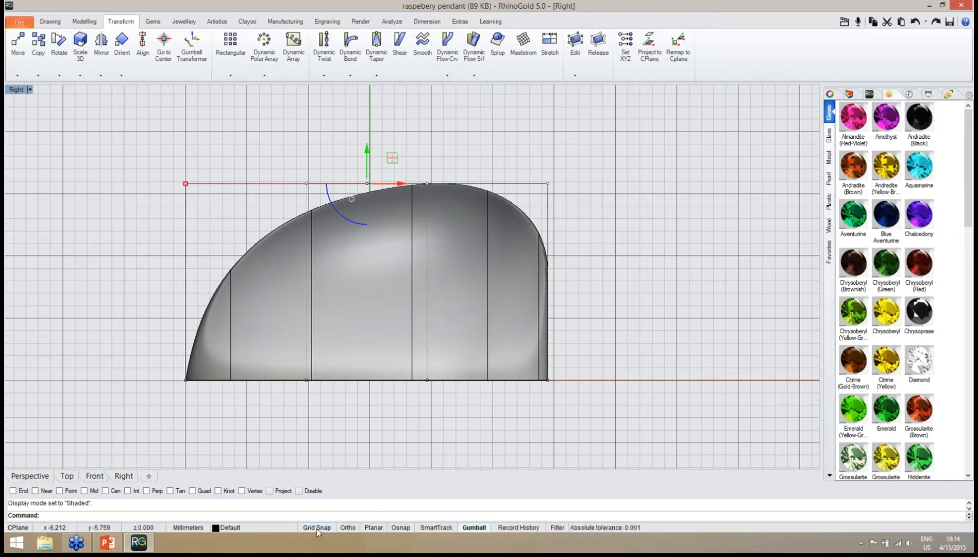
drag(368, 146, 368, 181)
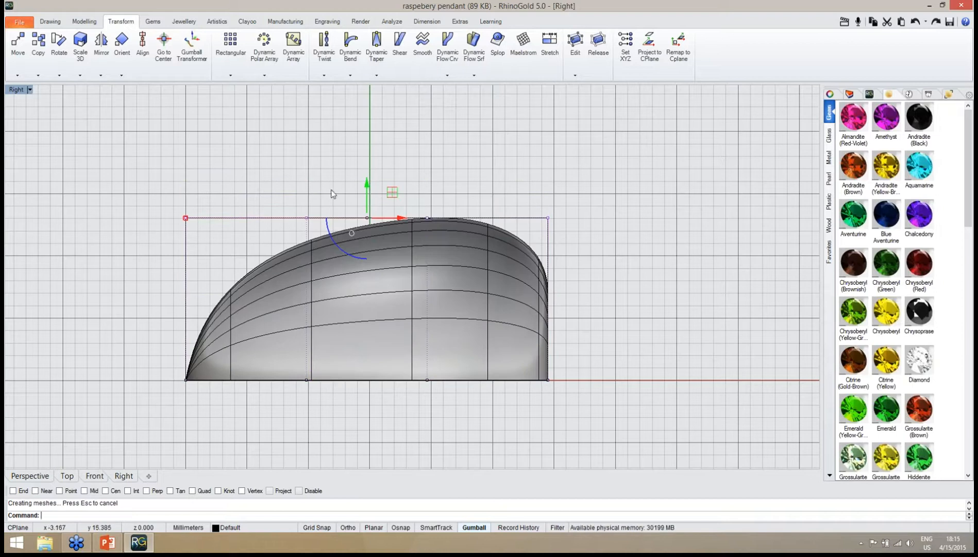
In the Perspective view, scale the eight cage points of the row next to the tip row slightly inward along X to narrow the body.
click(37, 476)
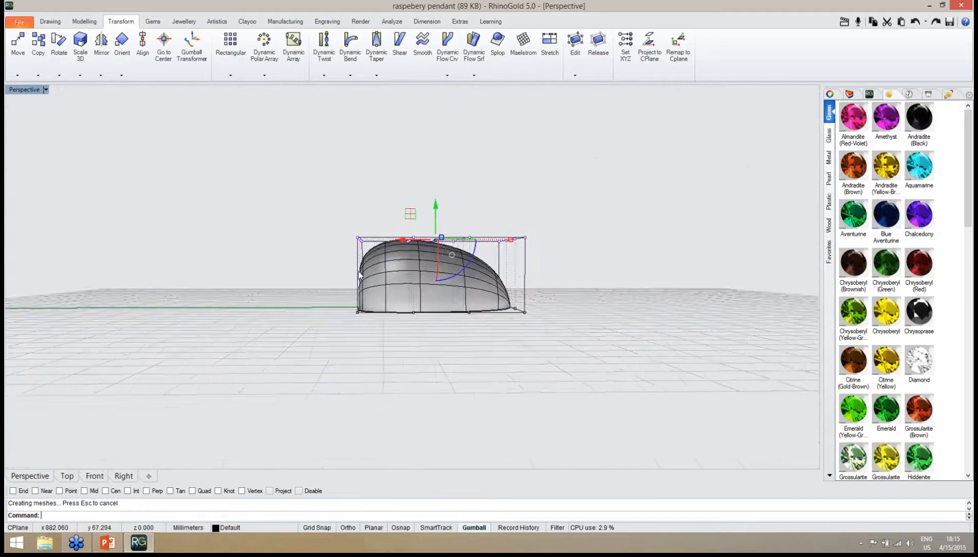
right_drag(517, 260, 459, 421)
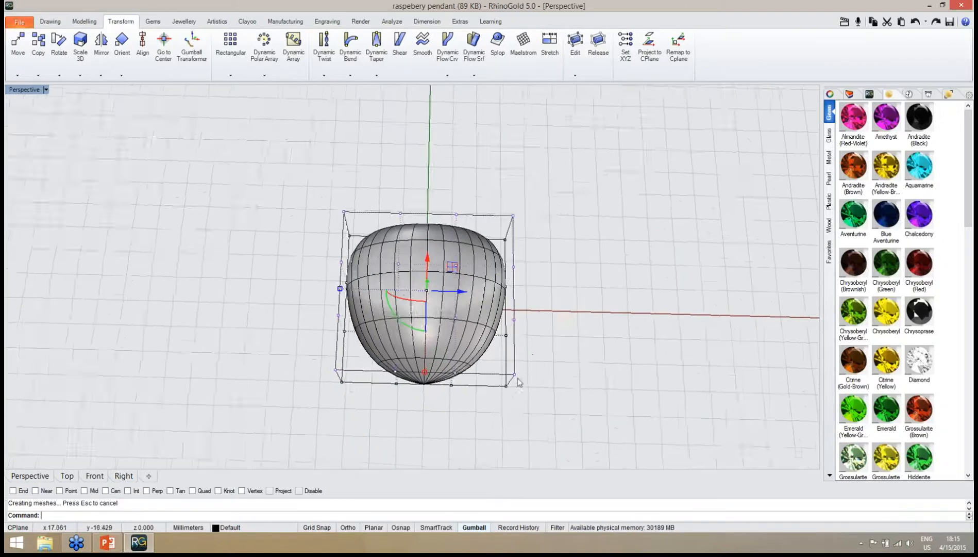
right_drag(515, 346, 467, 359)
click(544, 372)
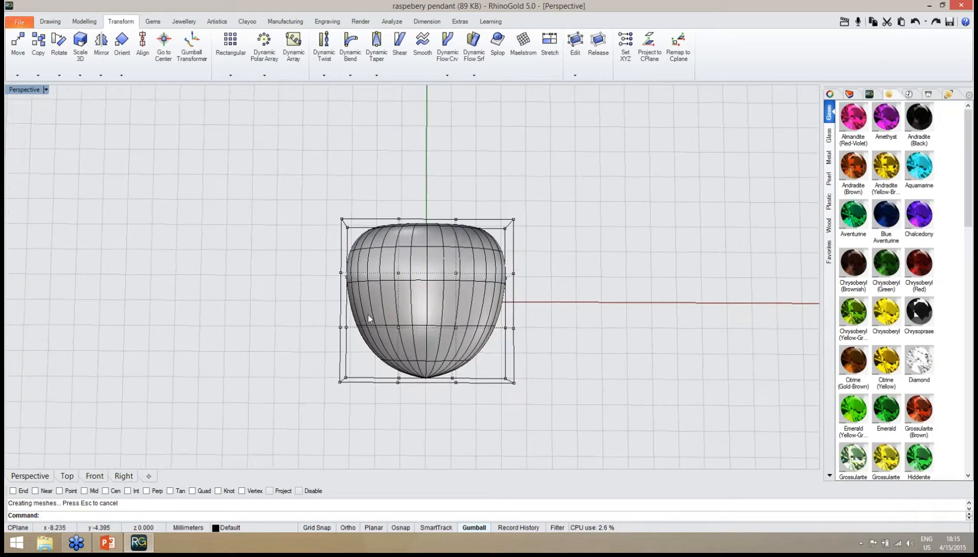
drag(312, 308, 532, 356)
mouse_move(531, 352)
right_down()
mouse_move(531, 330)
mouse_move(528, 340)
right_up()
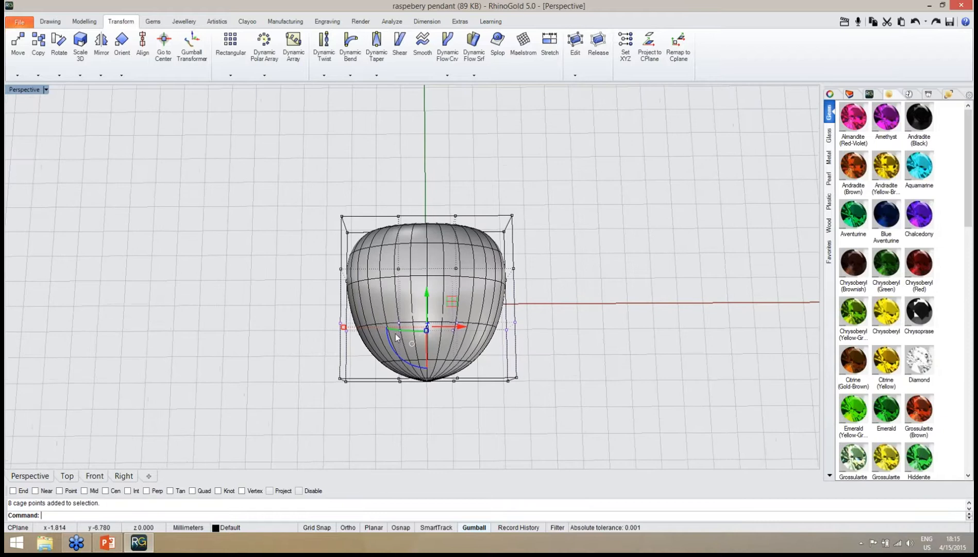
drag(345, 329, 349, 327)
right_drag(402, 324, 409, 343)
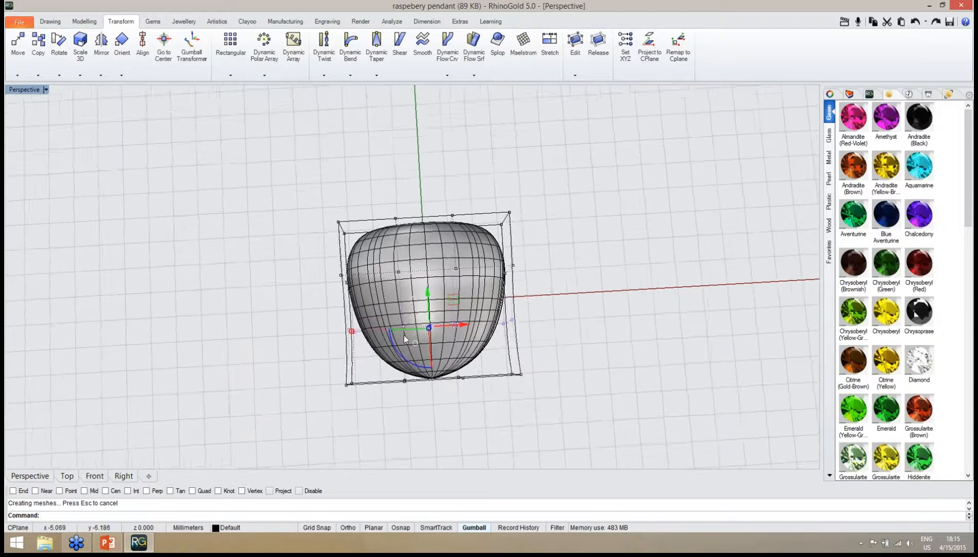
scroll(409, 343, up, 2)
drag(340, 331, 343, 329)
right_drag(344, 330, 418, 341)
In the Right view, lower the upper cage points slightly, leaving out those at the tip end.
right_drag(360, 344, 509, 193)
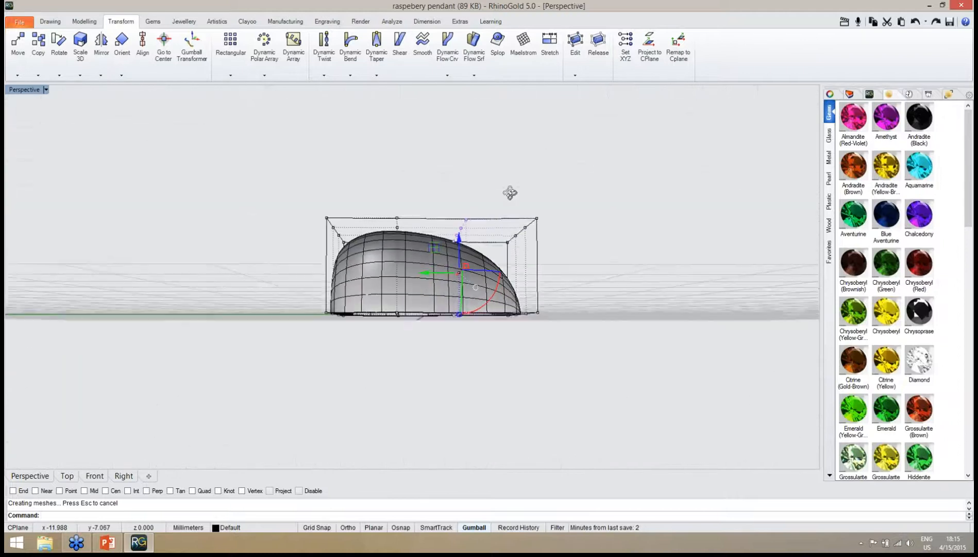
click(124, 476)
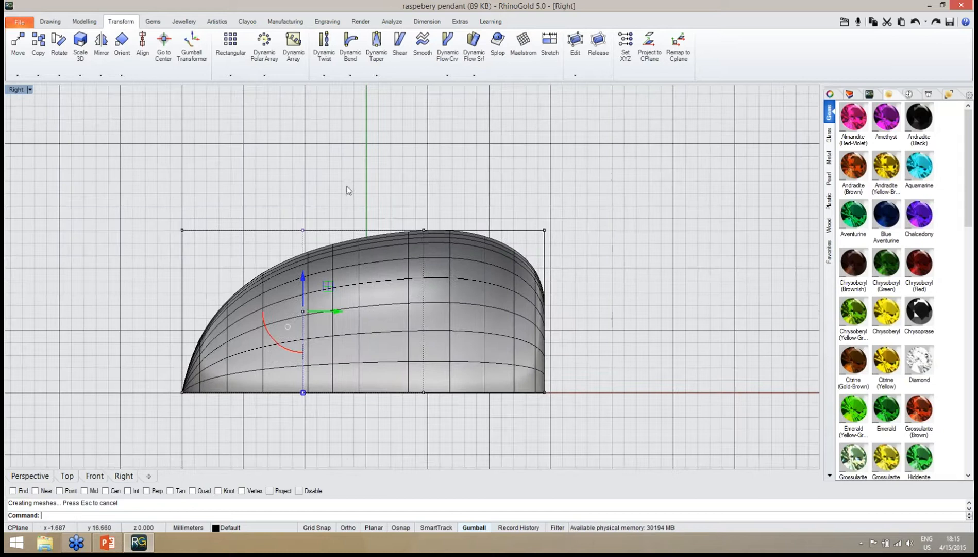
drag(271, 183, 606, 286)
drag(423, 193, 424, 205)
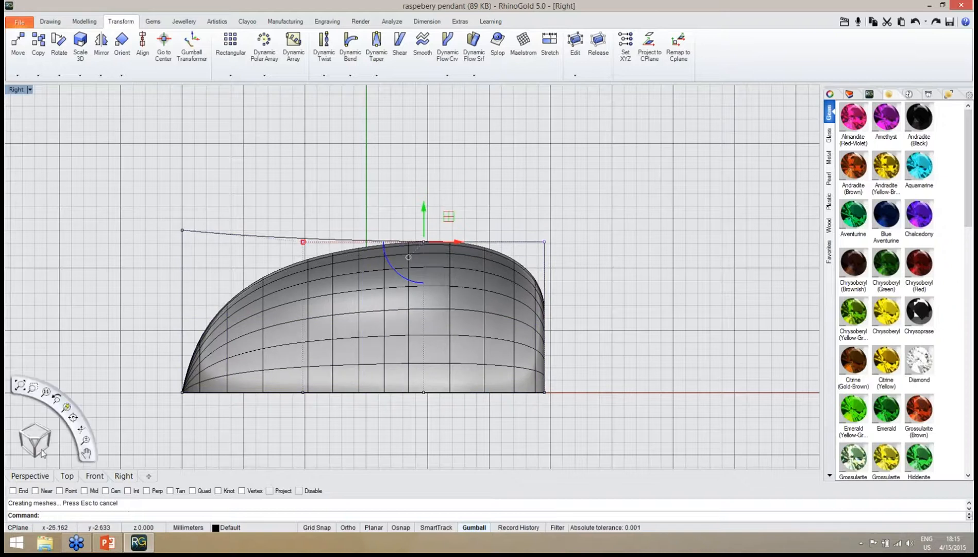
Check the reshaped body in the Perspective view, deselect the cage points and delete the control cage.
click(29, 476)
right_drag(308, 351, 415, 428)
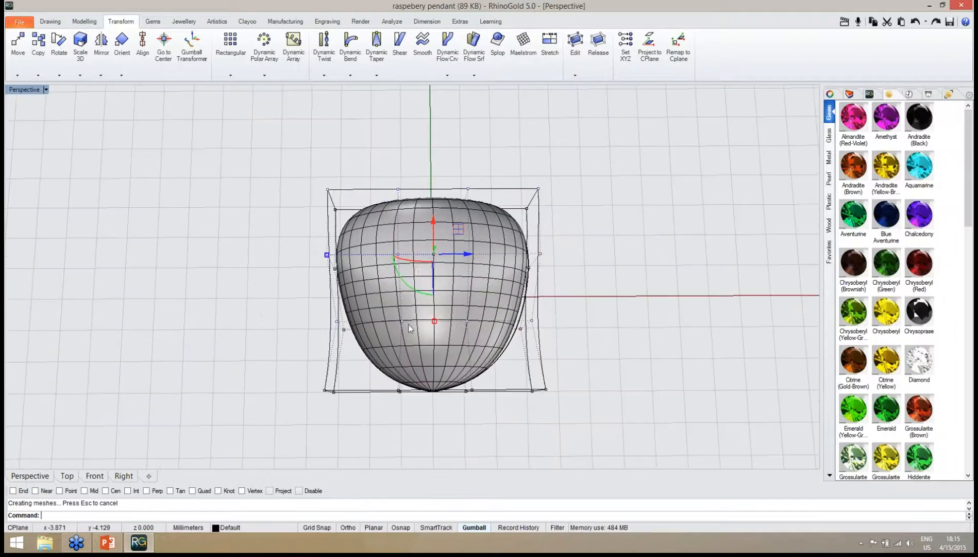
key(Escape)
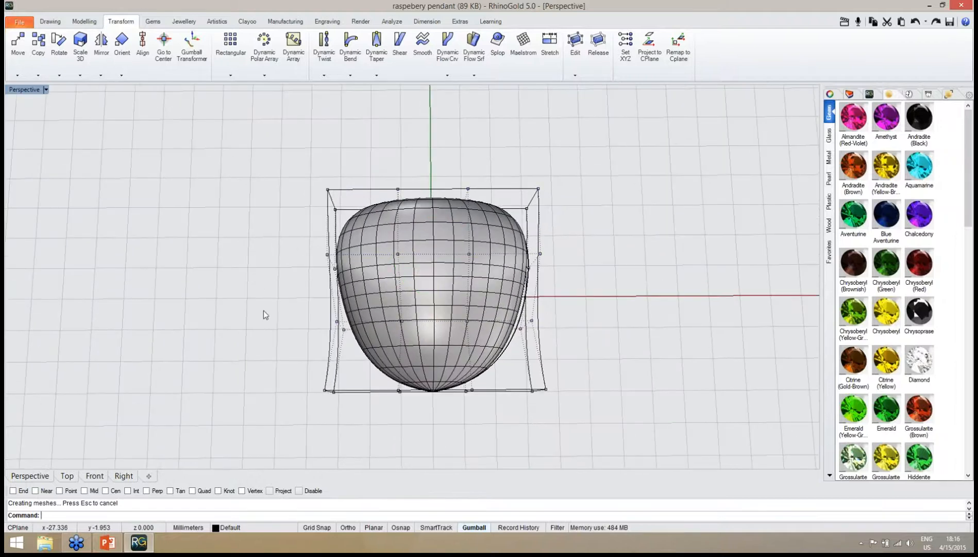
right_drag(264, 311, 314, 233)
click(312, 232)
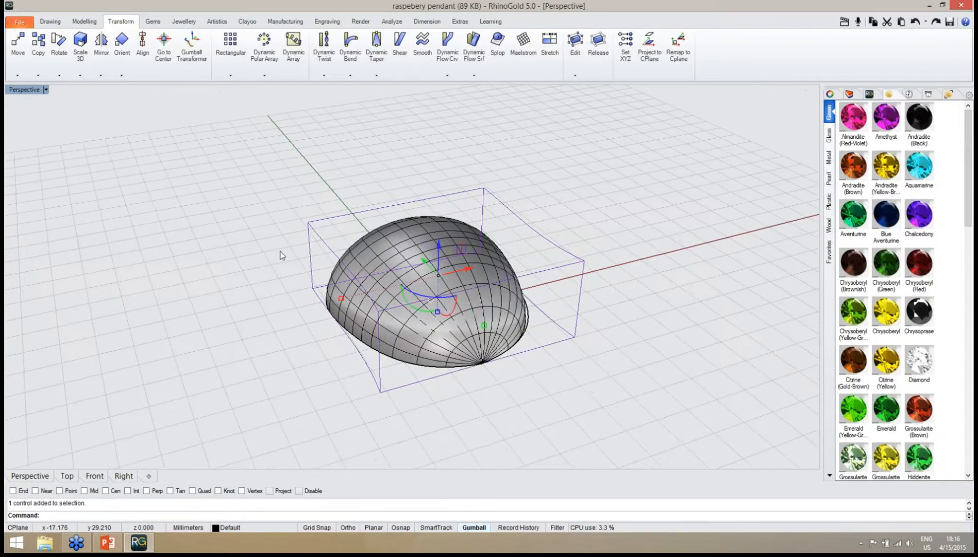
key(Delete)
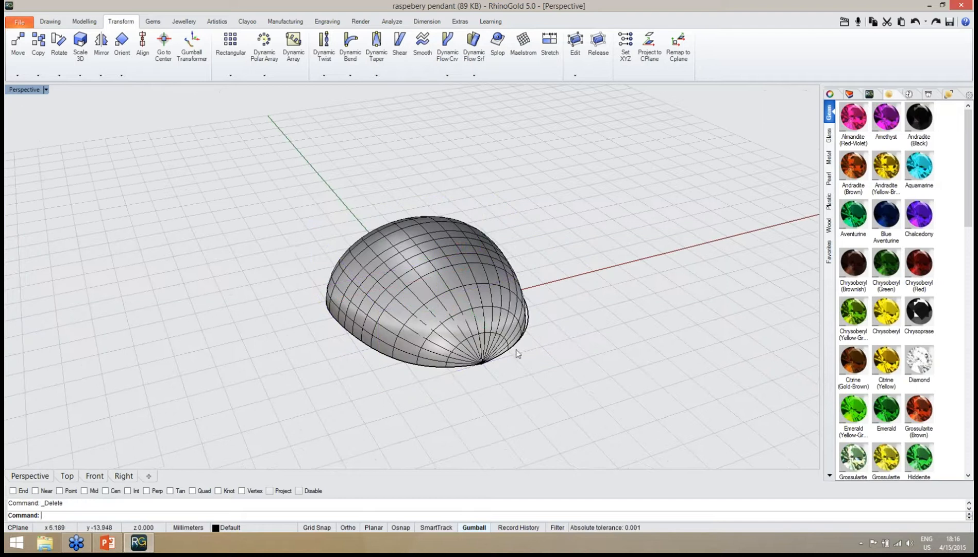
Select the outline curve at the body's edge and create a new layer named "curves".
click(530, 327)
right_drag(586, 353, 539, 329)
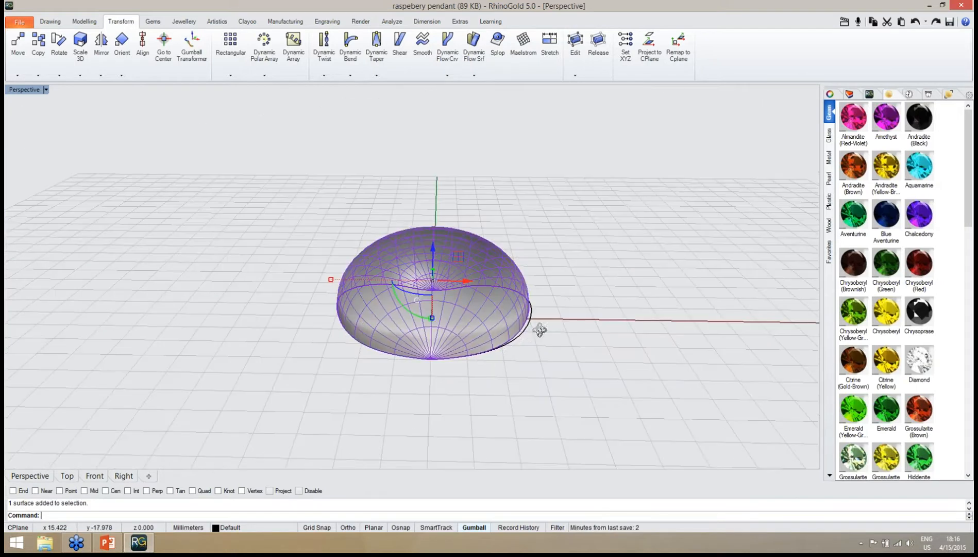
click(523, 330)
right_drag(556, 365, 588, 382)
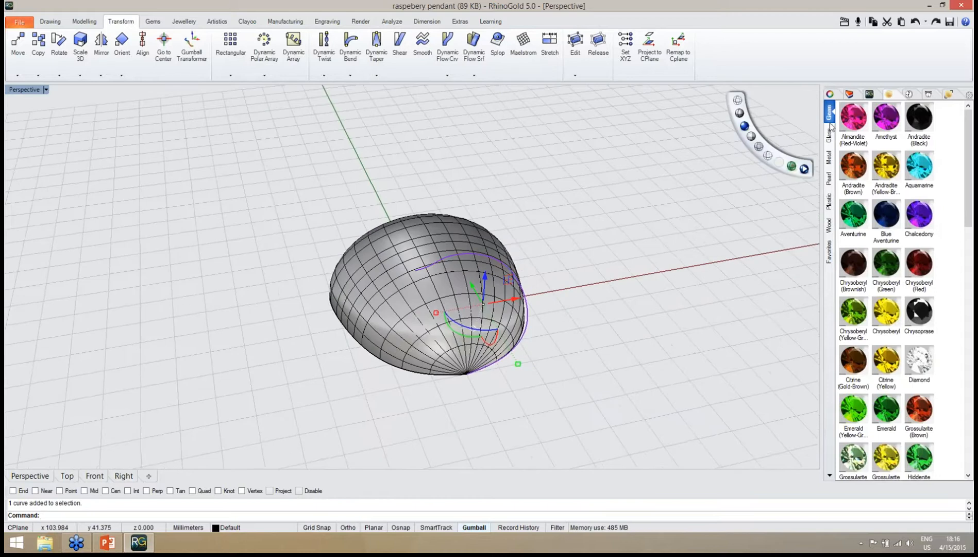
click(849, 96)
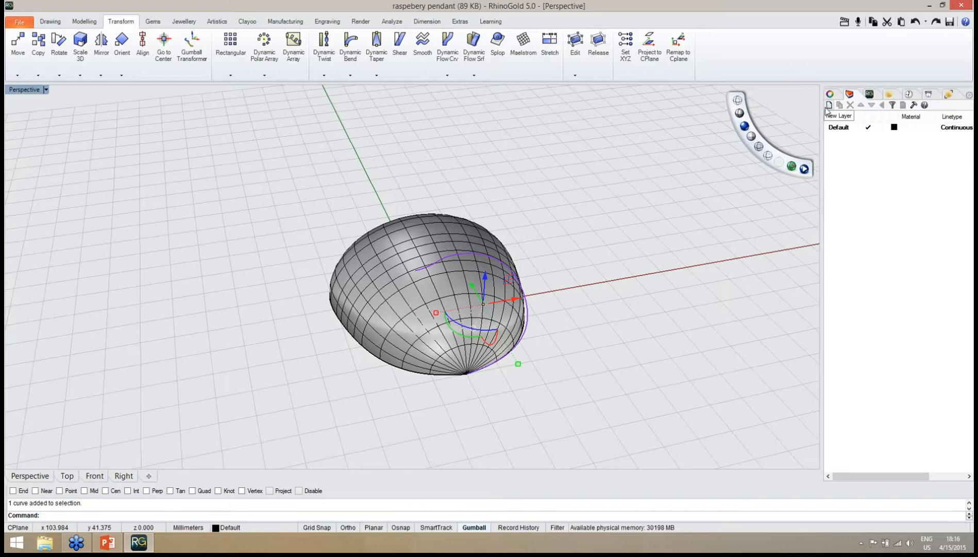
click(829, 106)
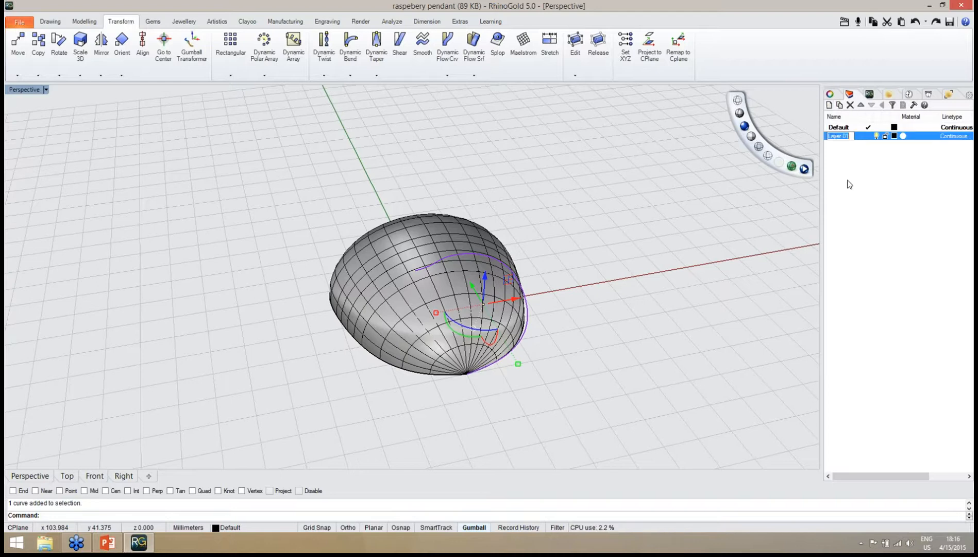
text(curves)
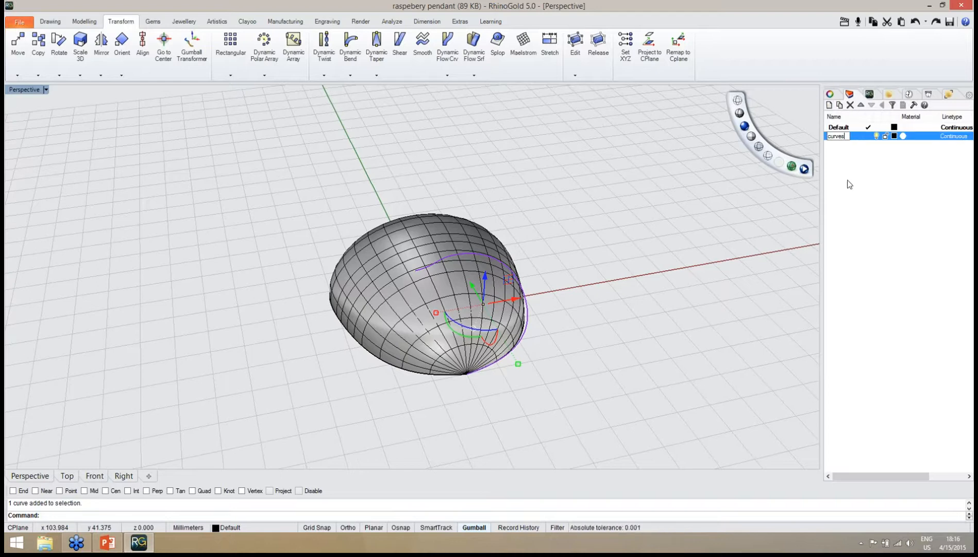
Move the selected outline curve to the "curves" layer and turn that layer off.
right_click(854, 135)
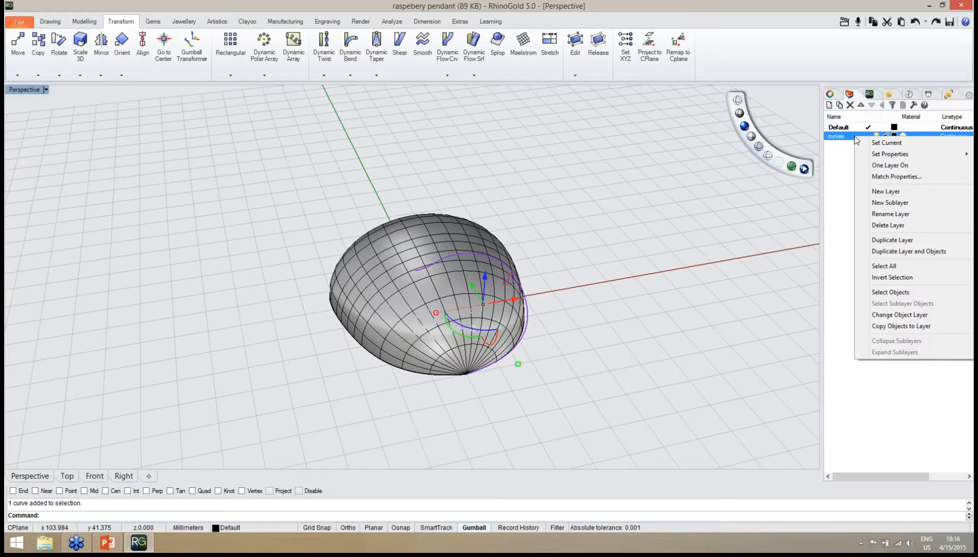
click(867, 225)
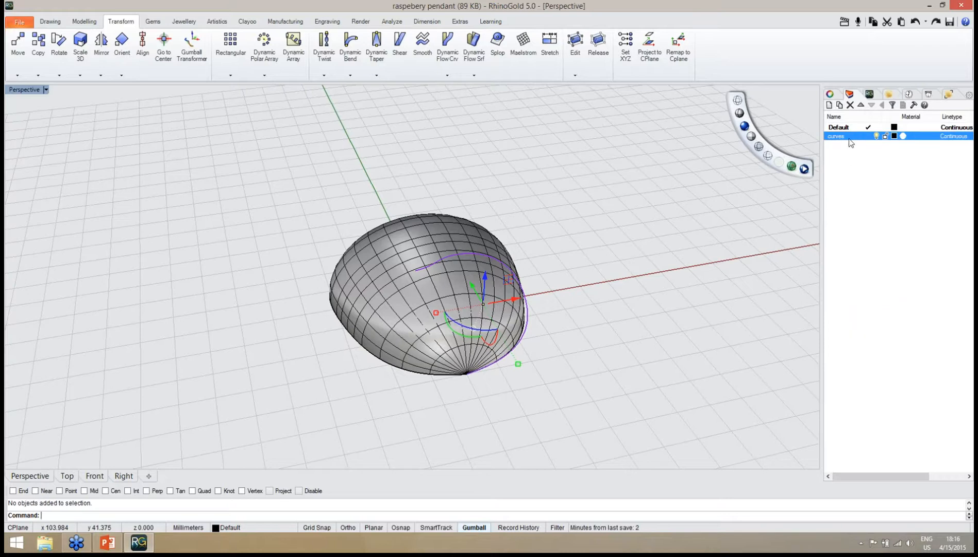
right_click(850, 137)
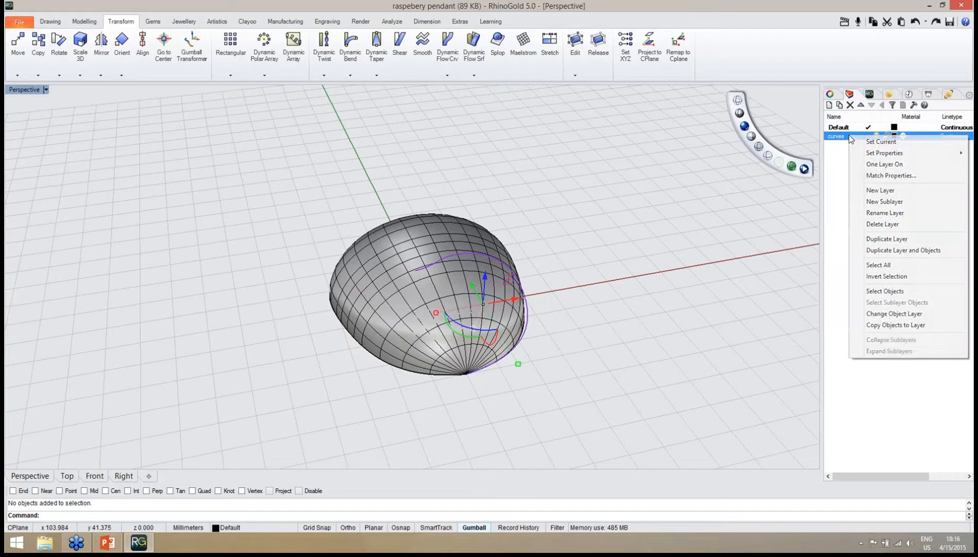
click(894, 314)
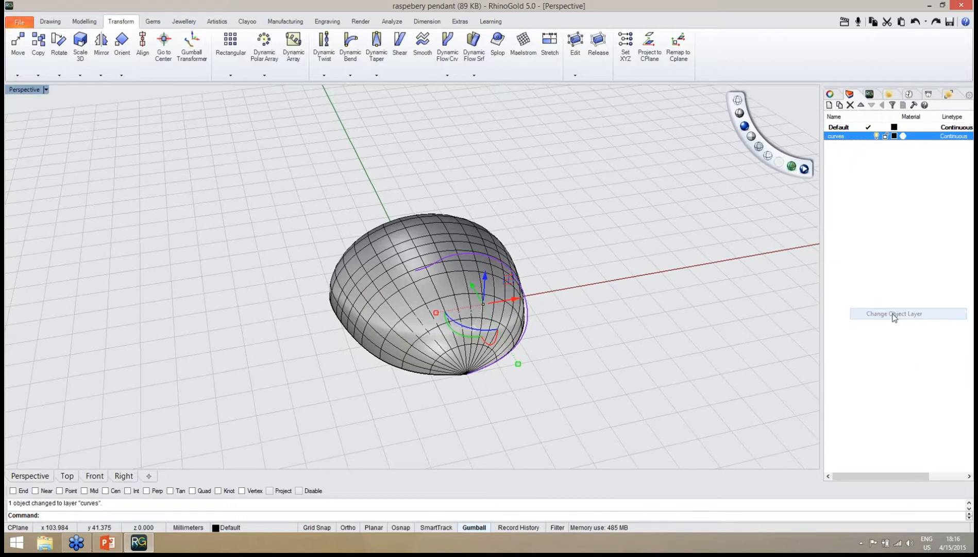
click(877, 136)
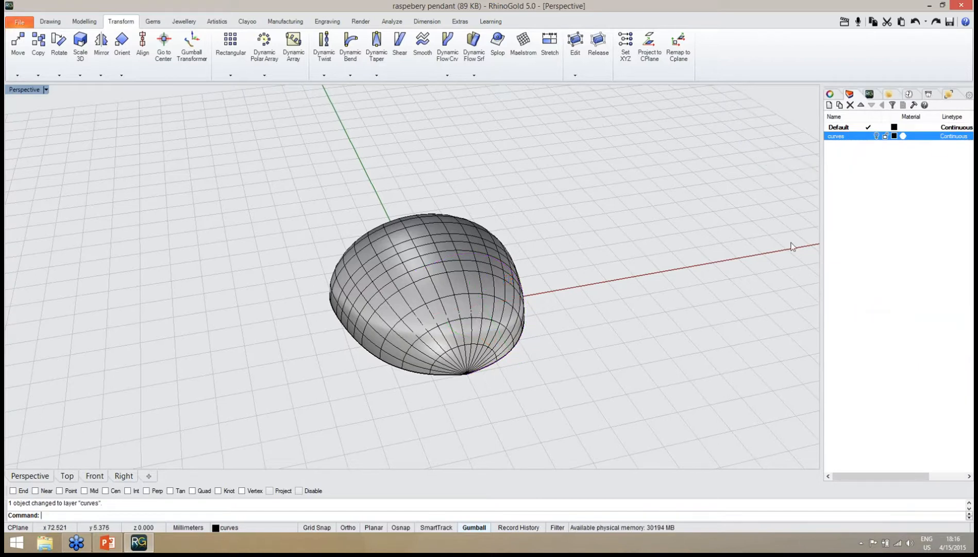
Save the file and check the body's shape from several angles in the Perspective view.
right_drag(709, 304, 683, 349)
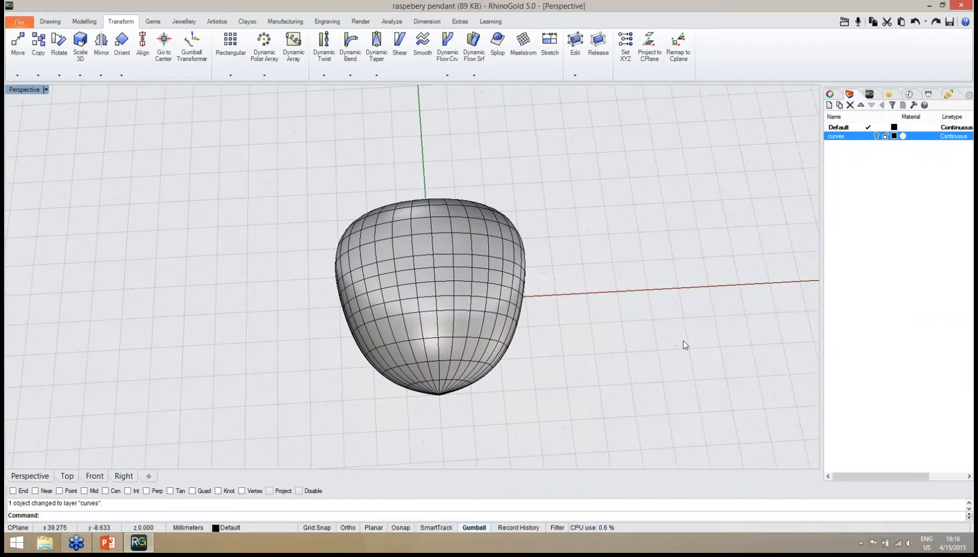
key(ctrl+s)
right_drag(547, 362, 413, 381)
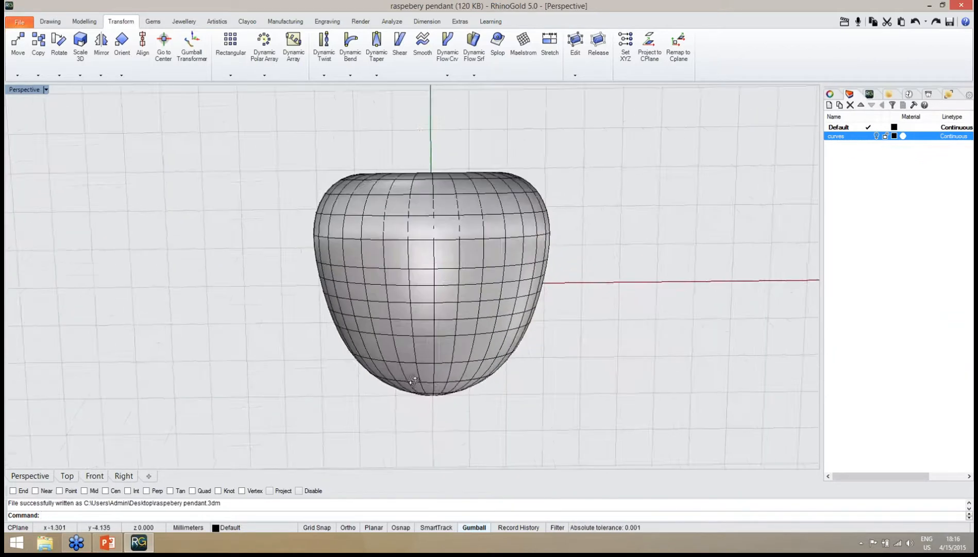
right_drag(393, 343, 467, 330)
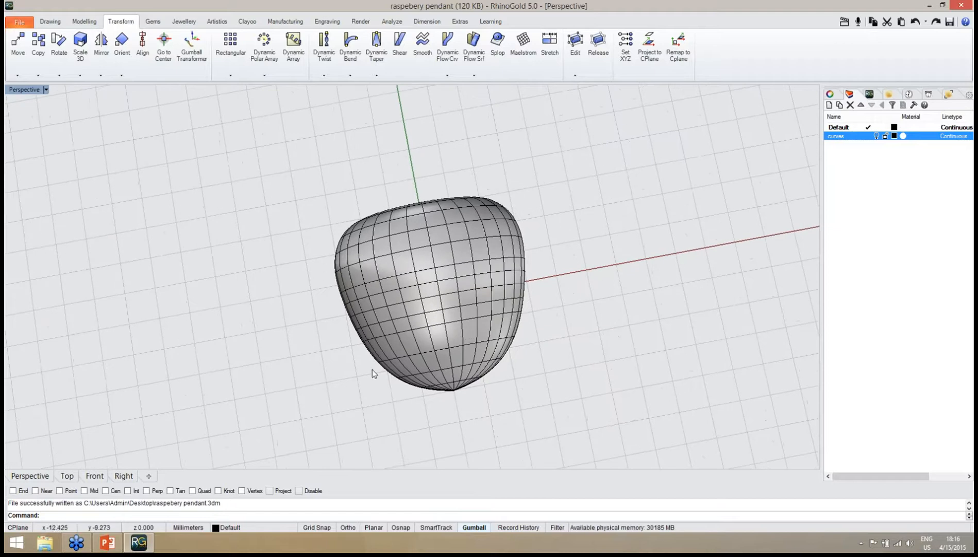
right_drag(375, 373, 482, 294)
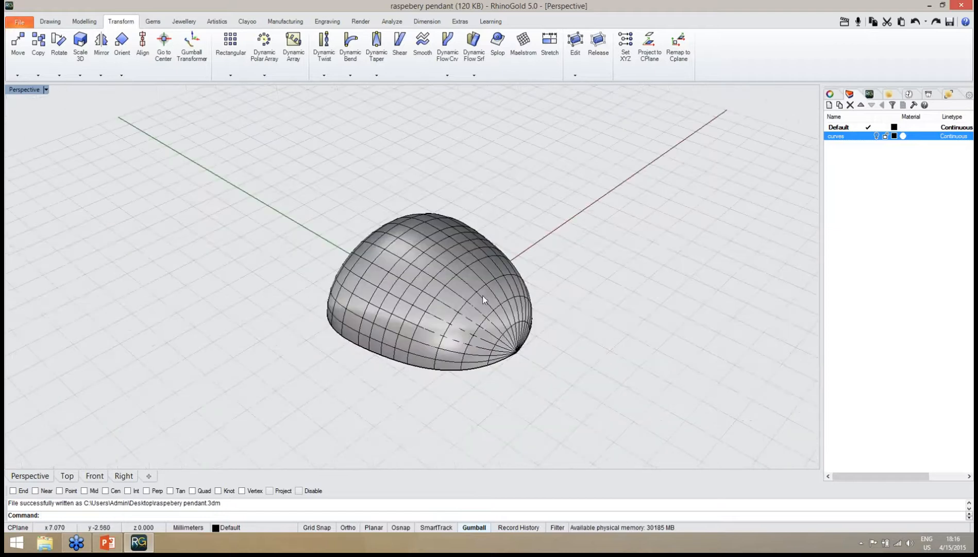
Offset the body surface inward by 1.2 mm as a solid with round corners, deleting the input surface.
click(484, 291)
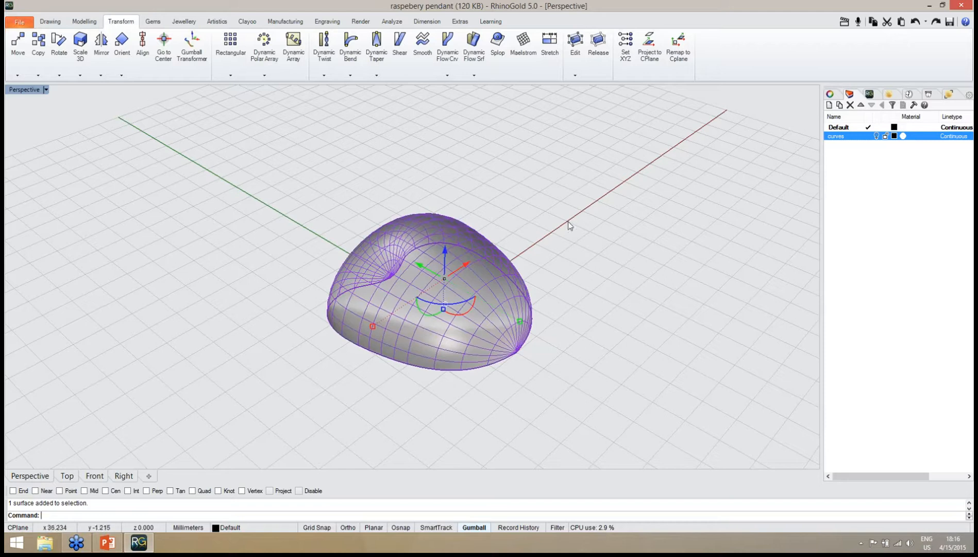
click(84, 22)
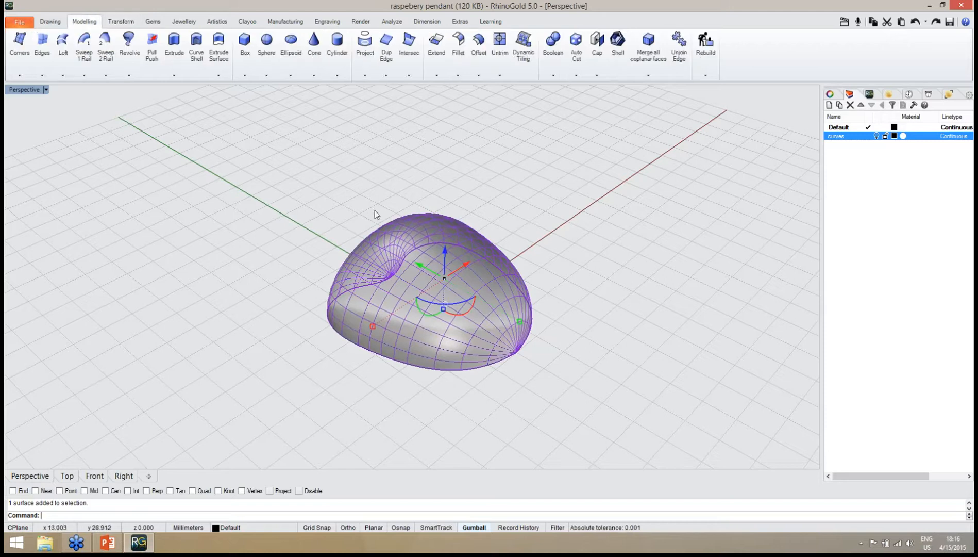
click(480, 61)
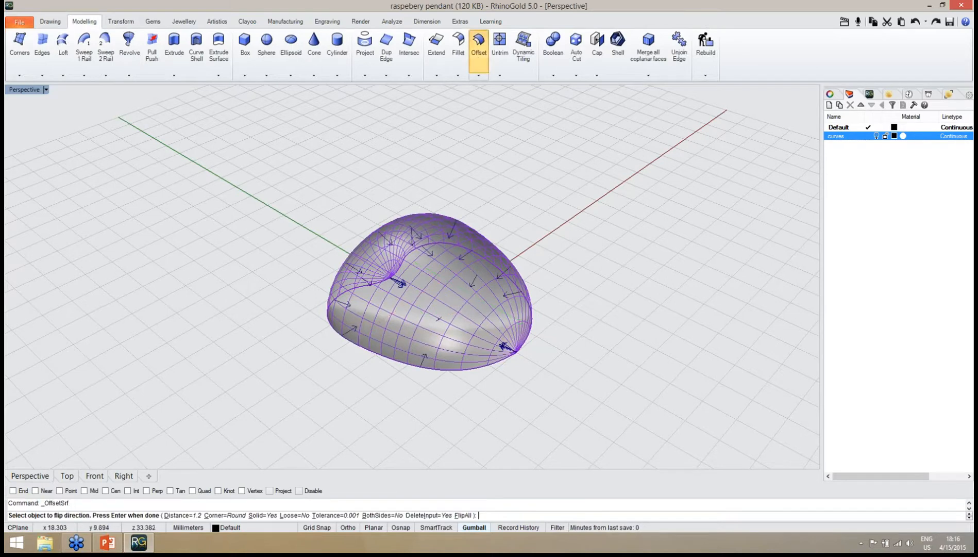
right_drag(557, 257, 377, 306)
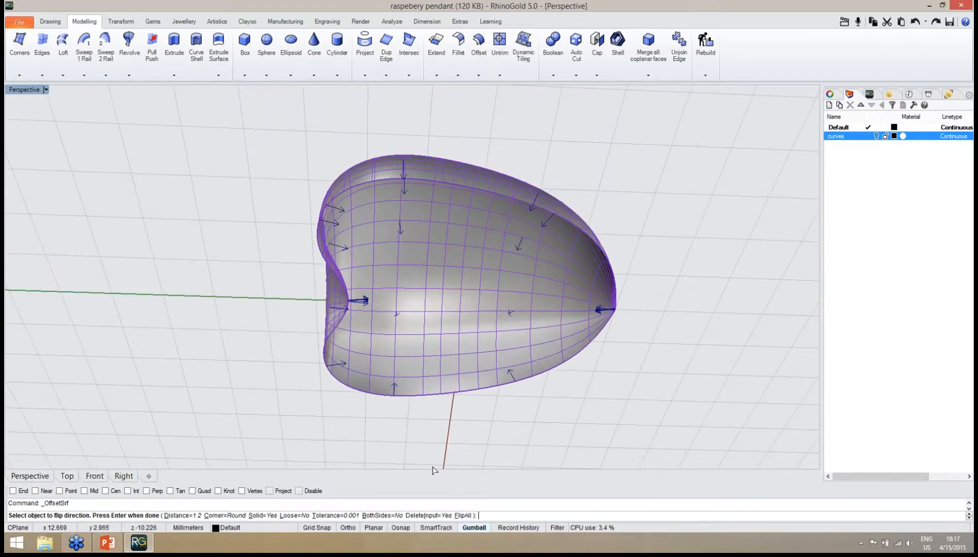
click(462, 515)
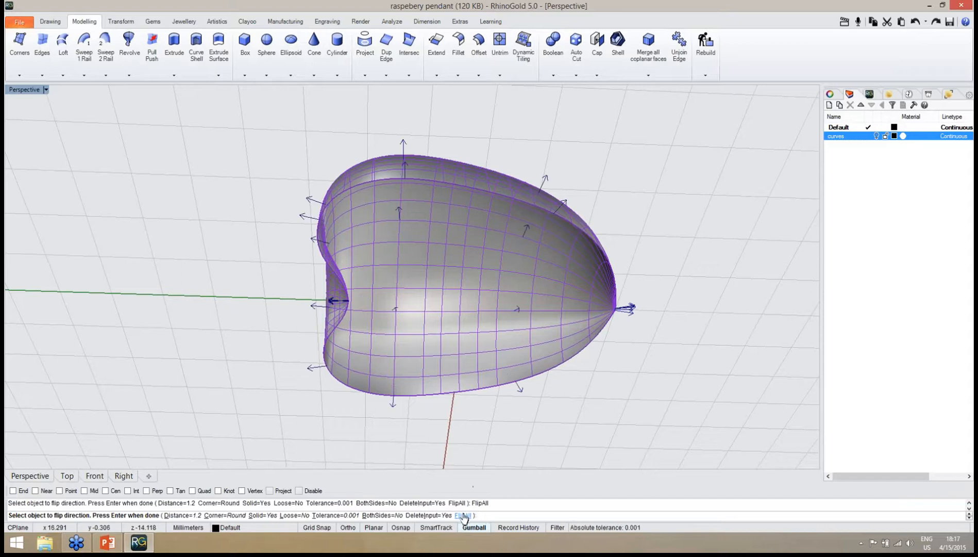
right_drag(491, 447, 460, 313)
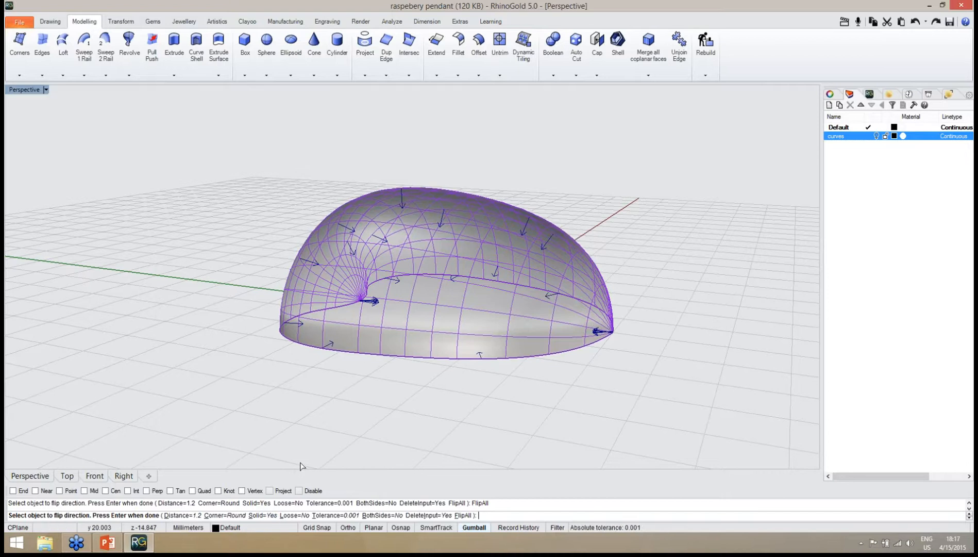
key(Return)
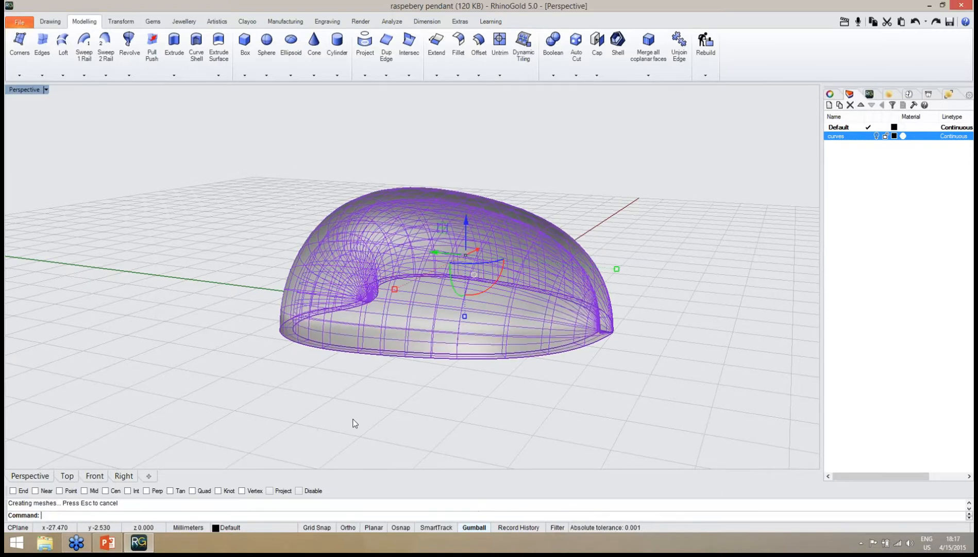
Deselect the hollow body and examine its wall and inner cavity from below.
right_drag(371, 428, 381, 367)
click(374, 408)
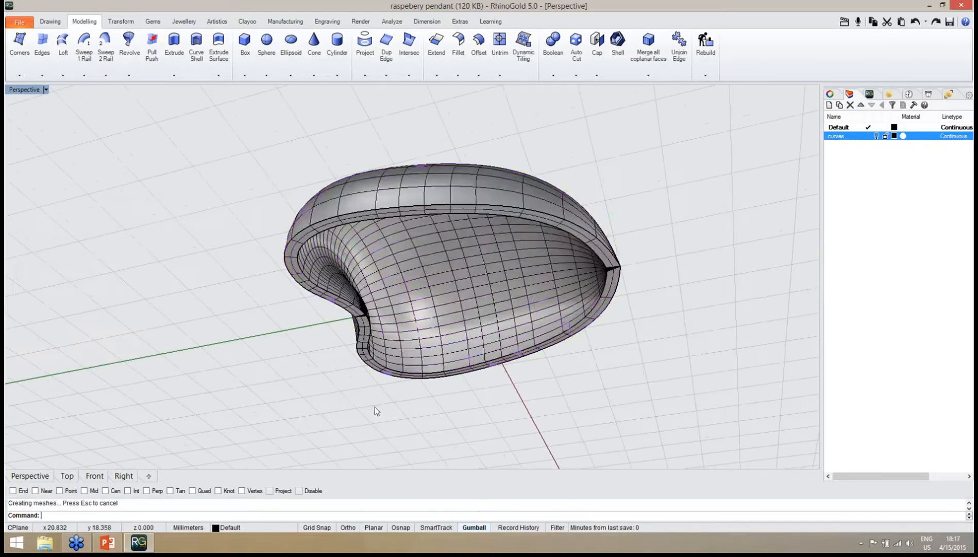
right_drag(446, 361, 430, 382)
scroll(457, 263, up, 6)
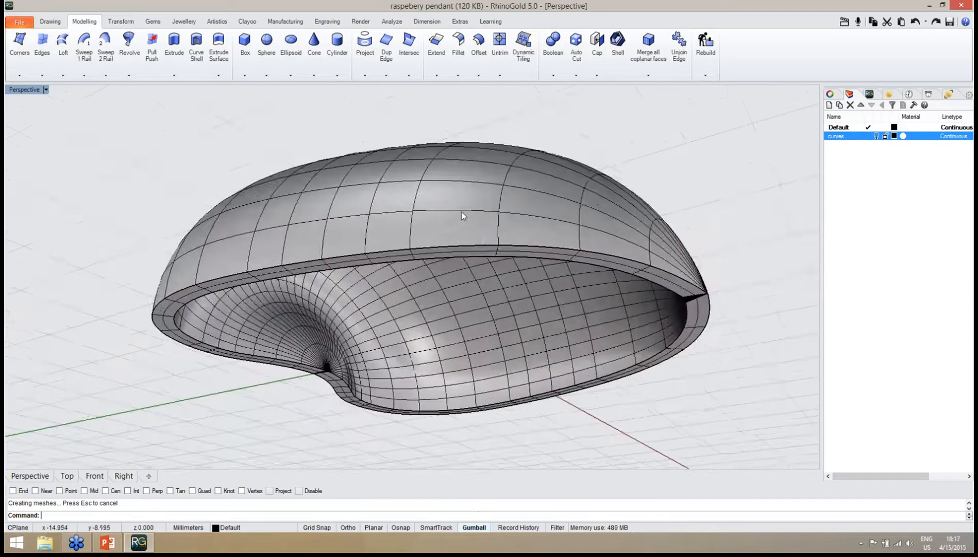
scroll(516, 268, down, 6)
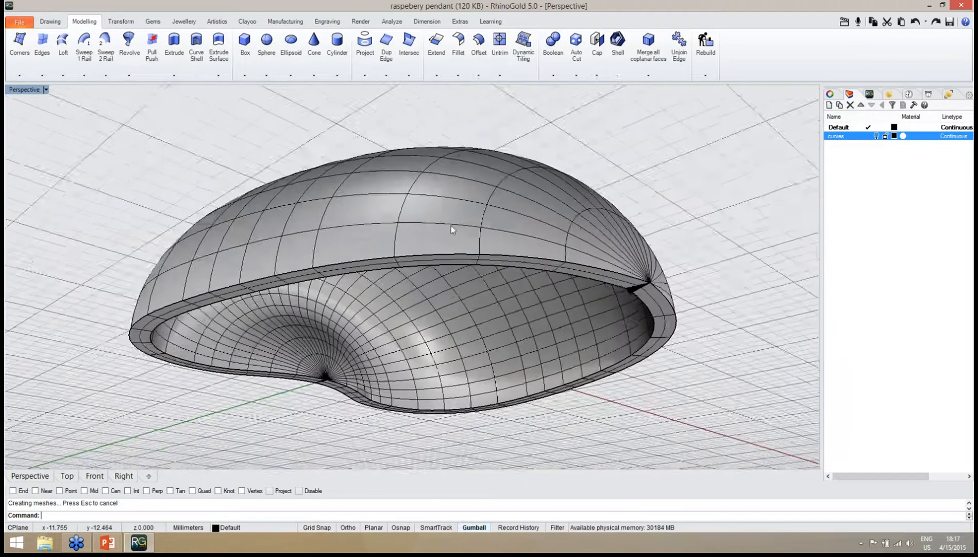
right_drag(452, 229, 658, 250)
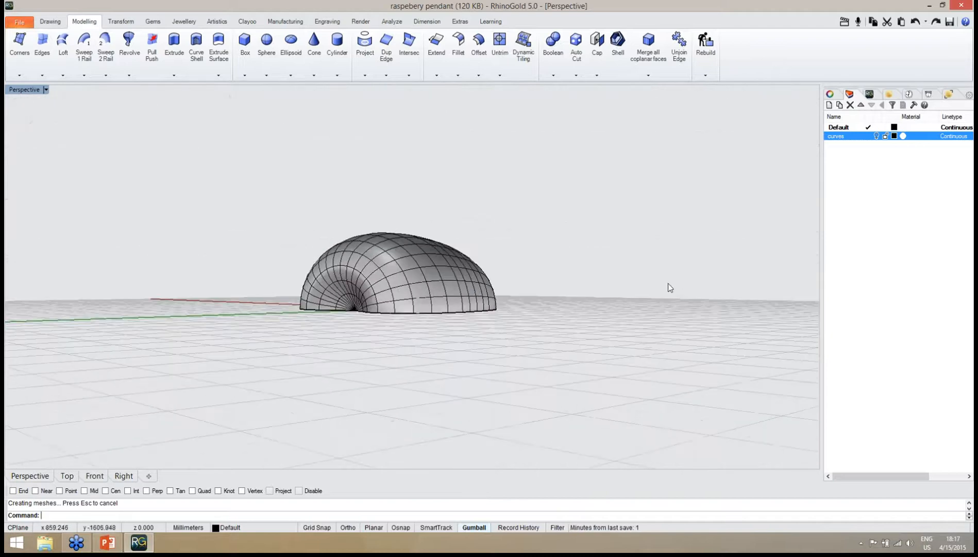
Save the file and check the outside of the hollow body from above in the Perspective view.
right_drag(668, 286, 450, 265)
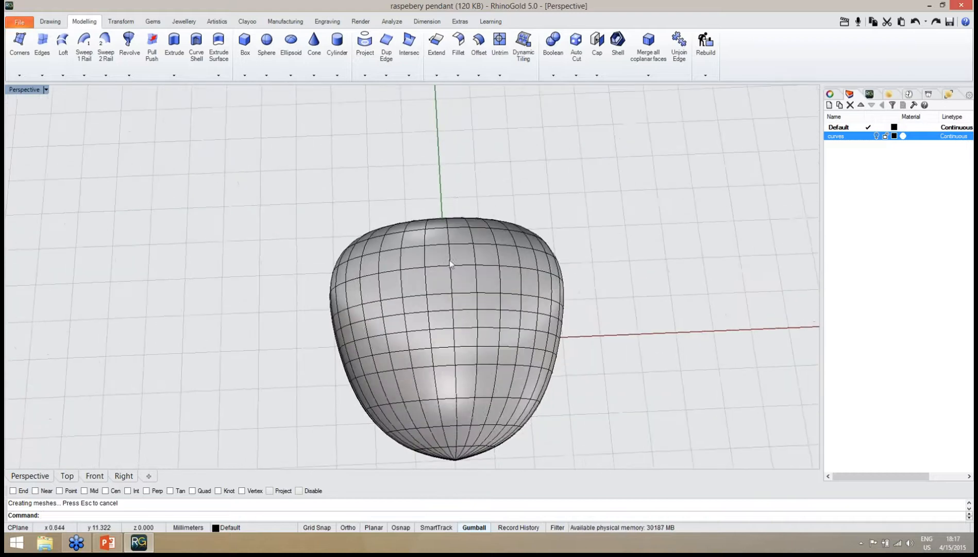
right_drag(452, 334, 459, 318)
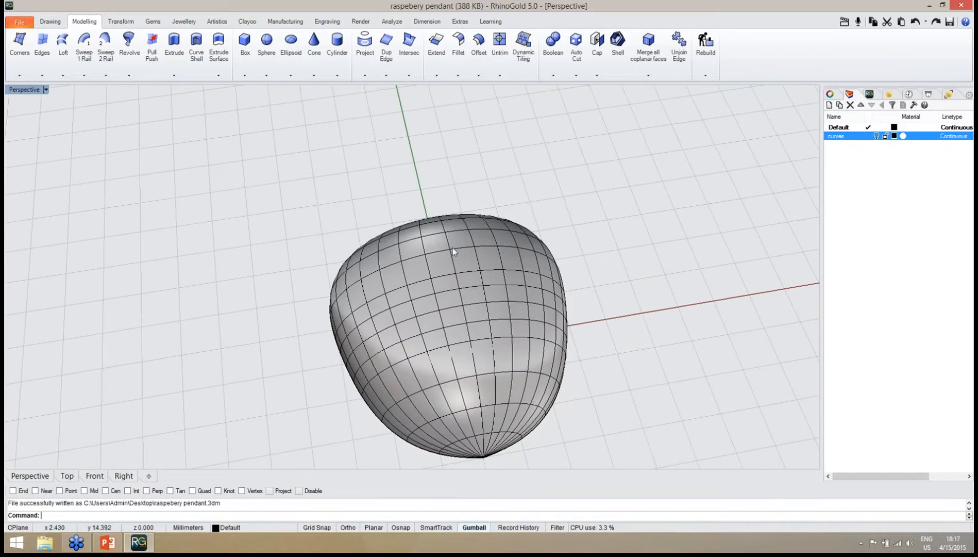
right_drag(453, 251, 468, 264)
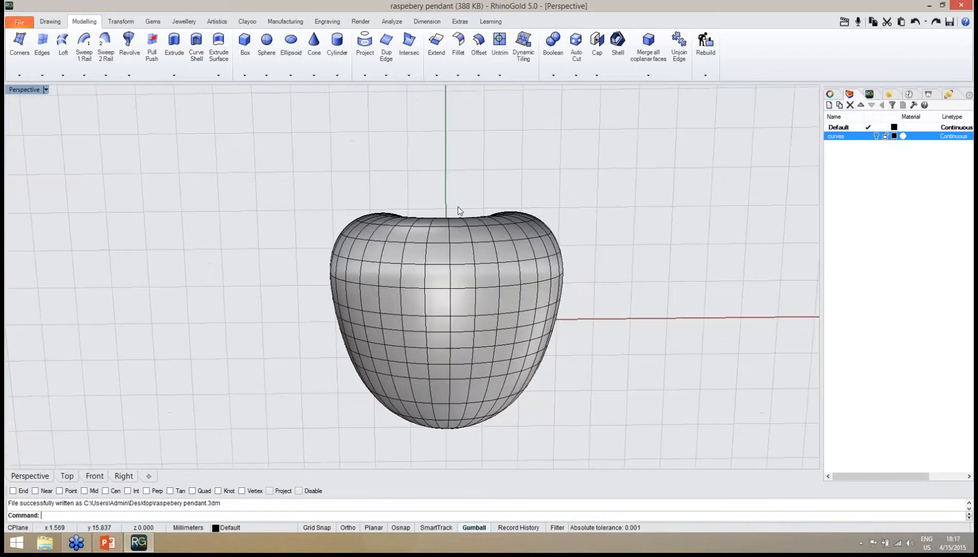
right_drag(395, 360, 391, 328)
scroll(390, 320, down, 2)
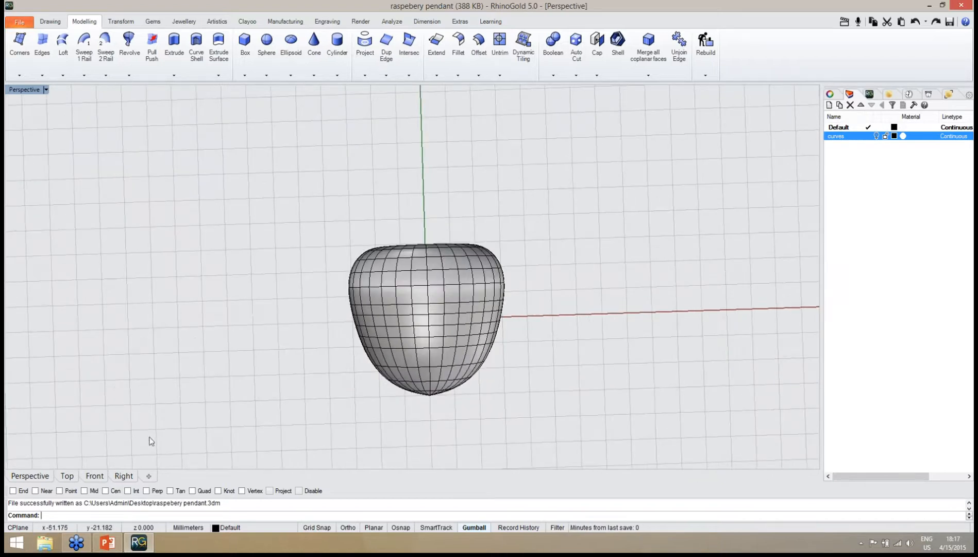
Show the hollow body shaded in the Top view, leaving free drawing space above it.
click(67, 475)
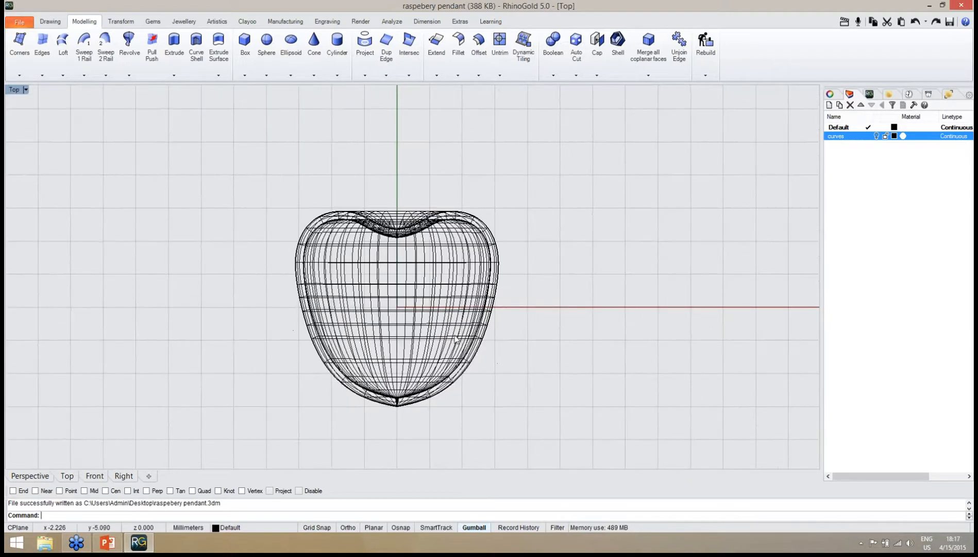
click(739, 115)
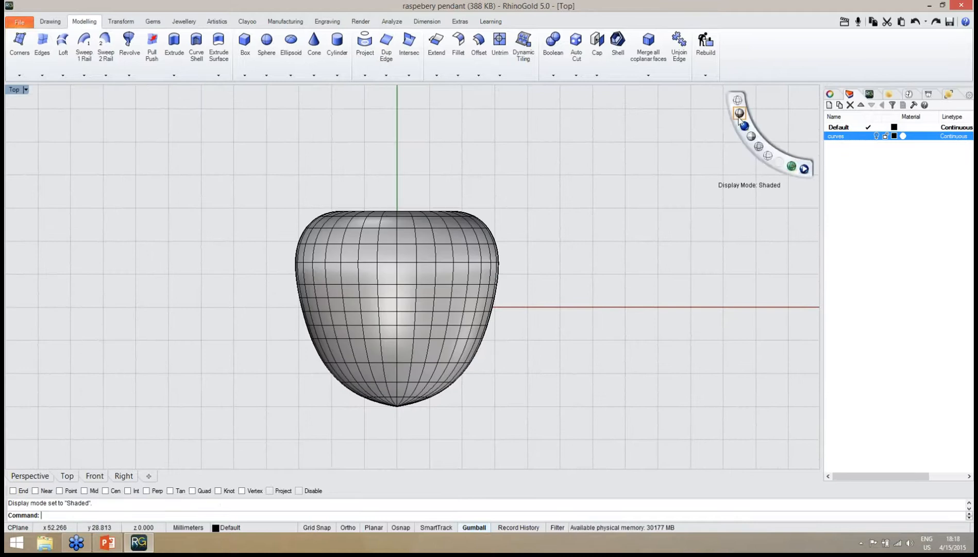
right_drag(541, 228, 500, 270)
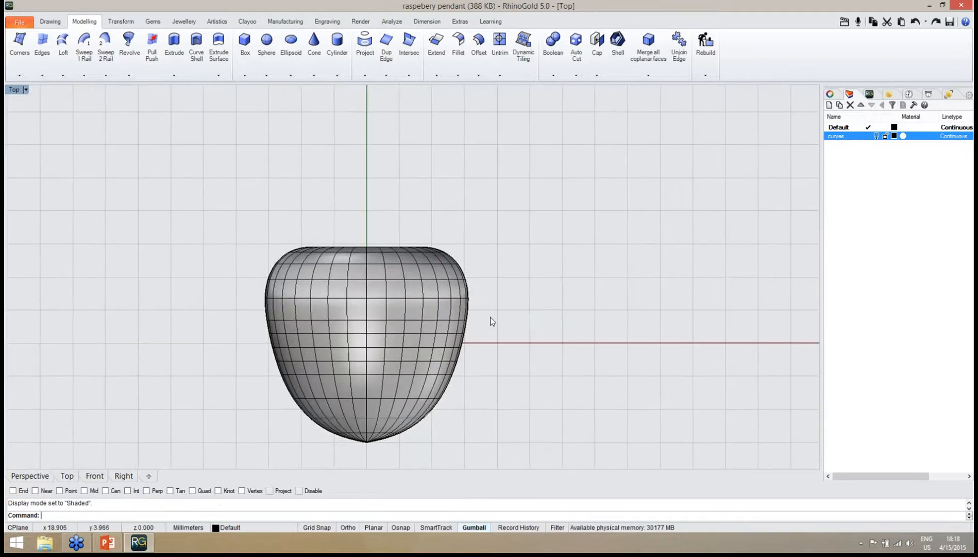
scroll(490, 317, down, 2)
right_drag(413, 214, 419, 284)
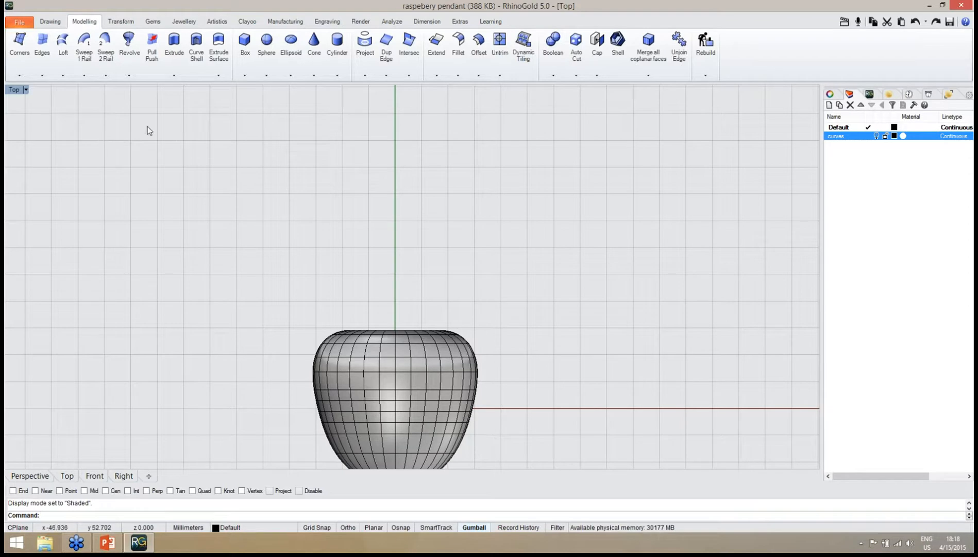
Draw a closed, vertically symmetric Smart Curve in a leaf shape about 20 mm tall, centred on the vertical axis just above the body.
click(51, 22)
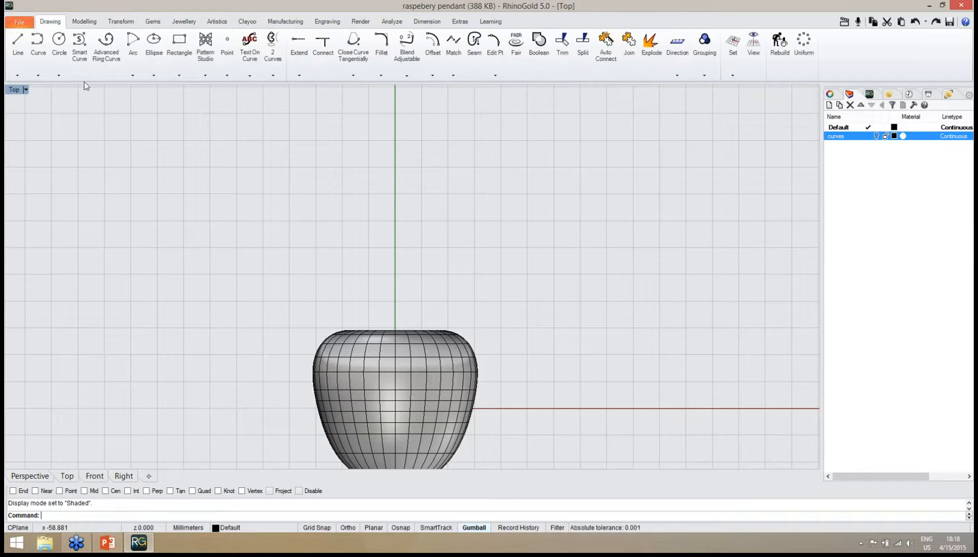
click(81, 46)
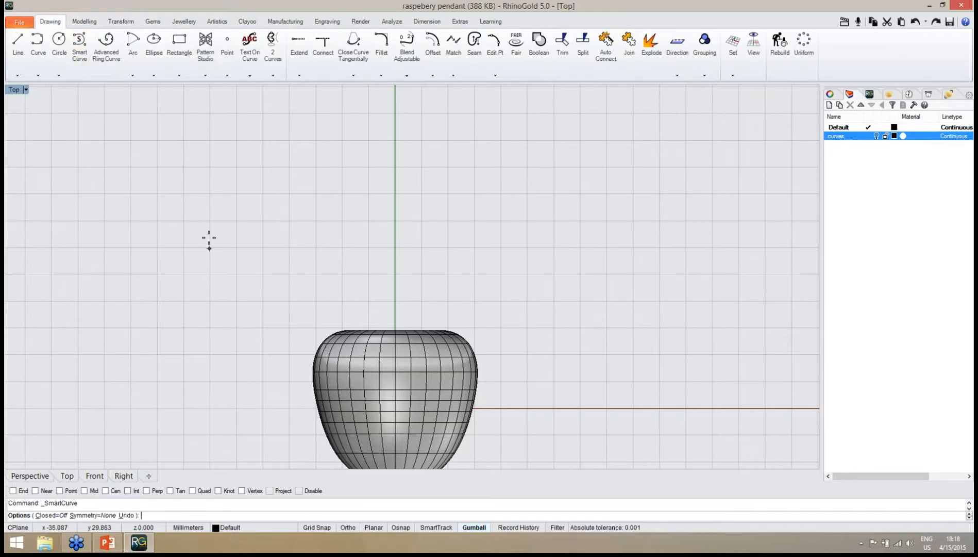
click(212, 247)
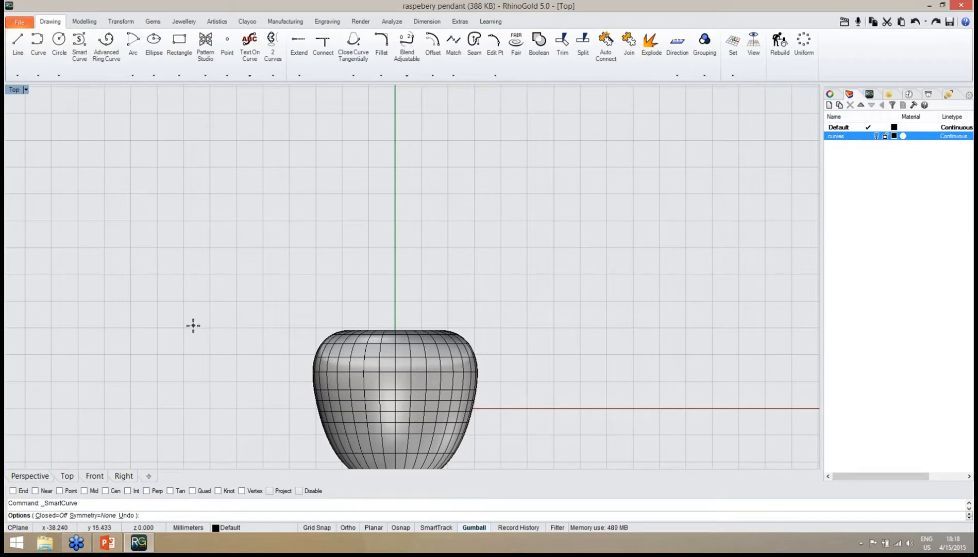
click(90, 517)
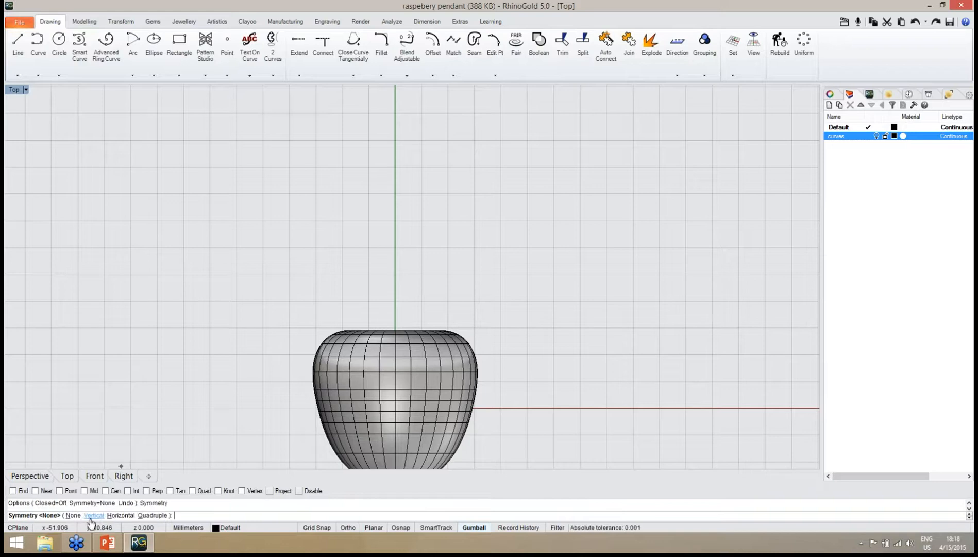
click(90, 516)
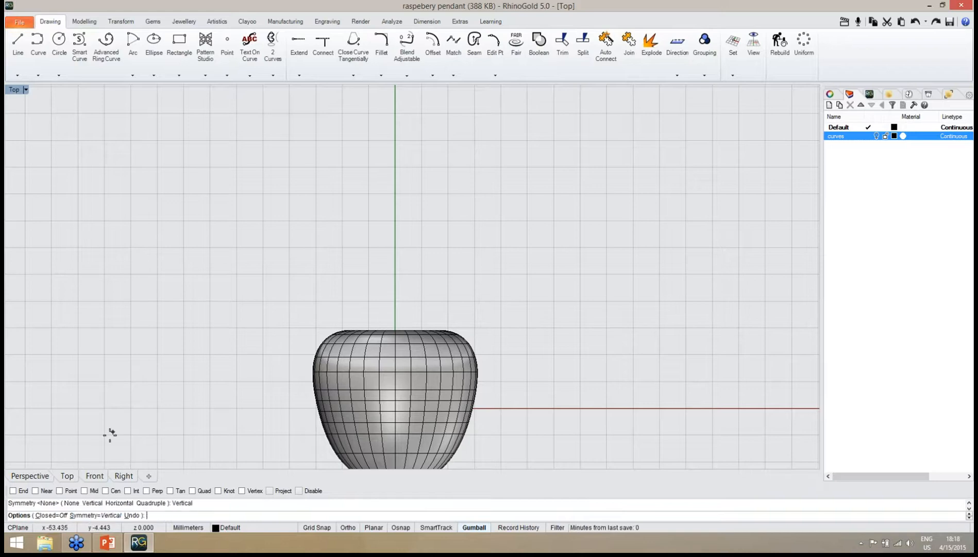
click(54, 516)
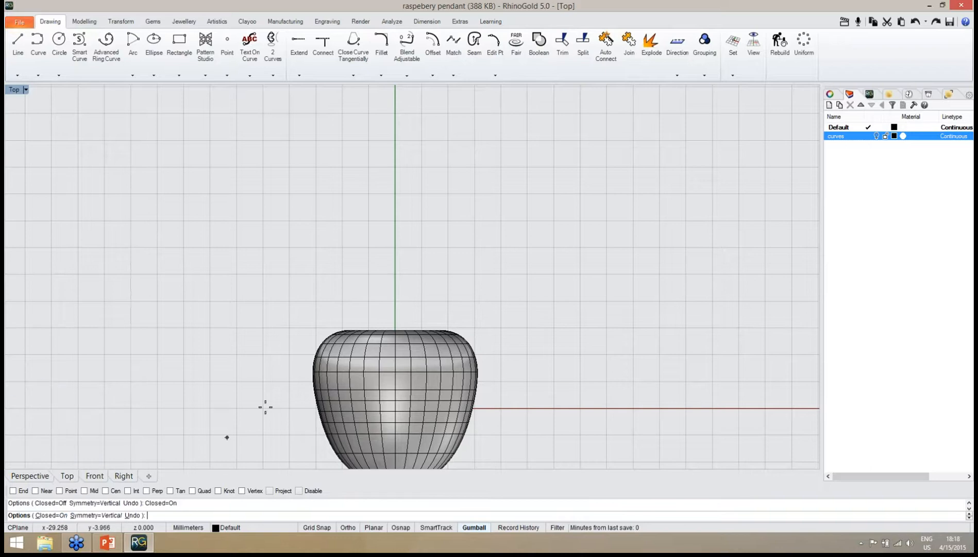
scroll(402, 243, up, 4)
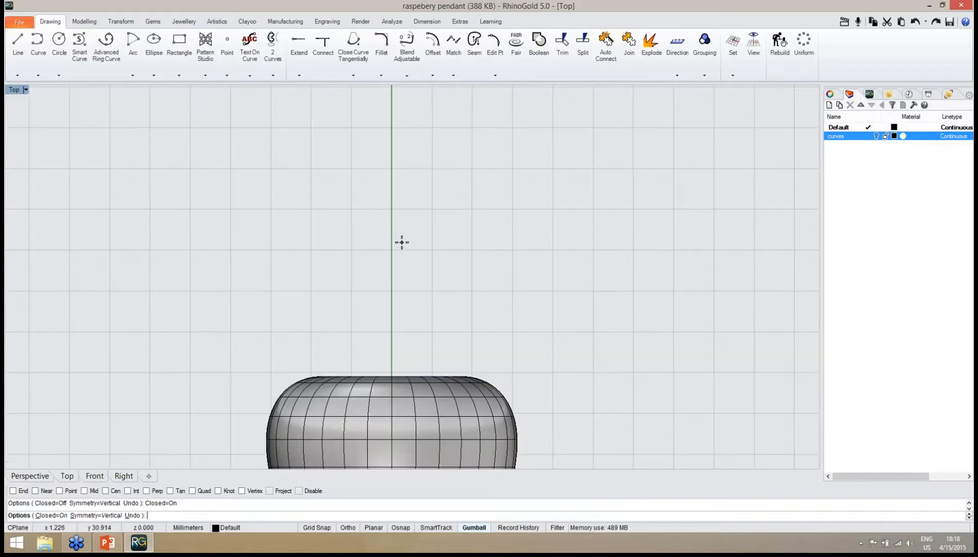
click(395, 198)
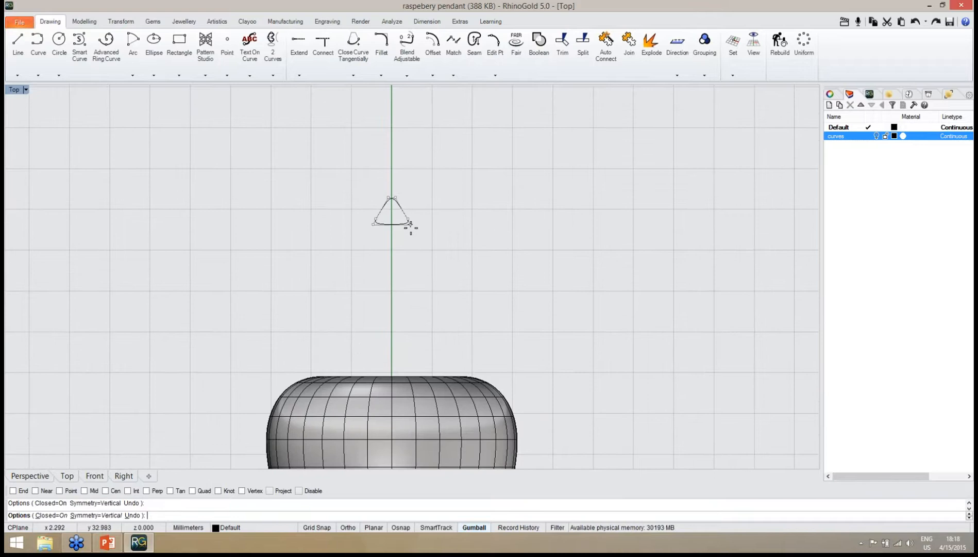
click(408, 218)
click(424, 247)
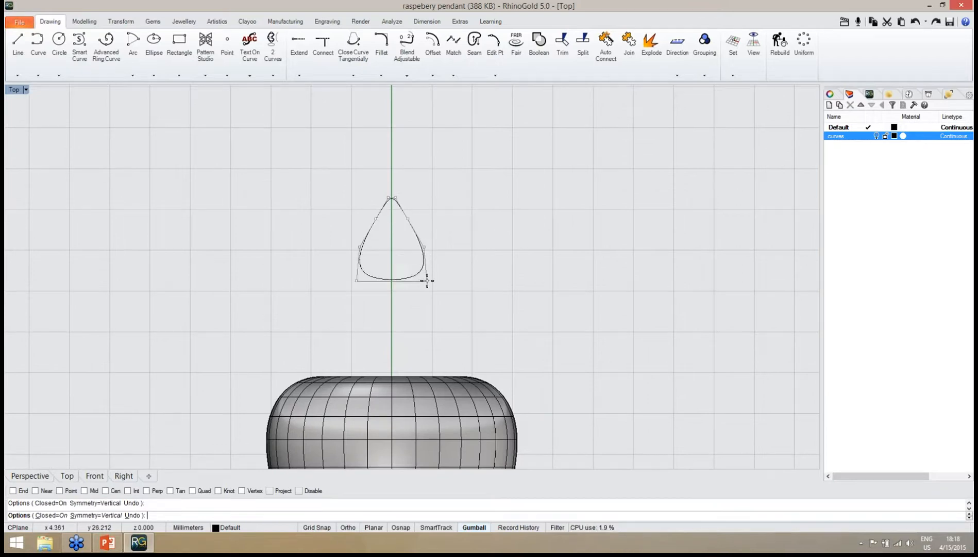
click(426, 281)
click(422, 318)
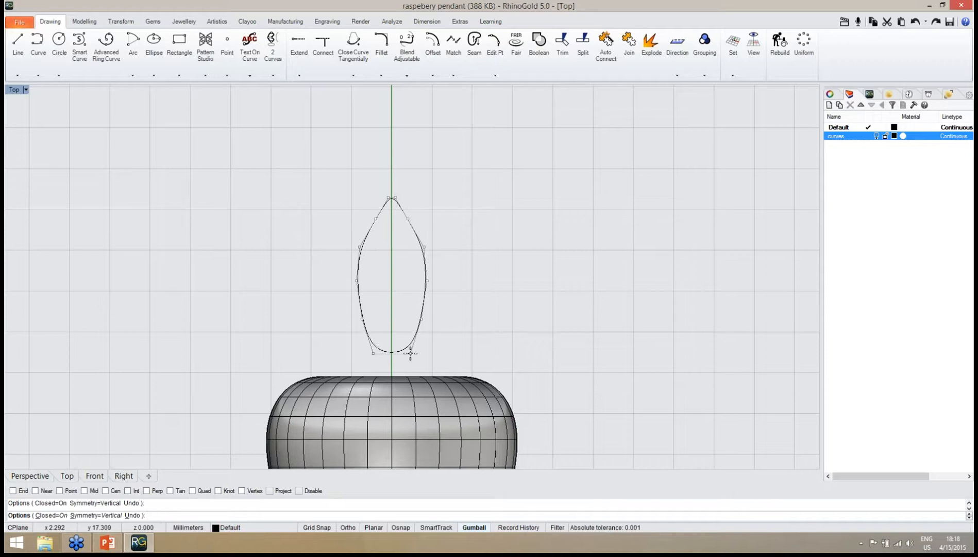
click(410, 353)
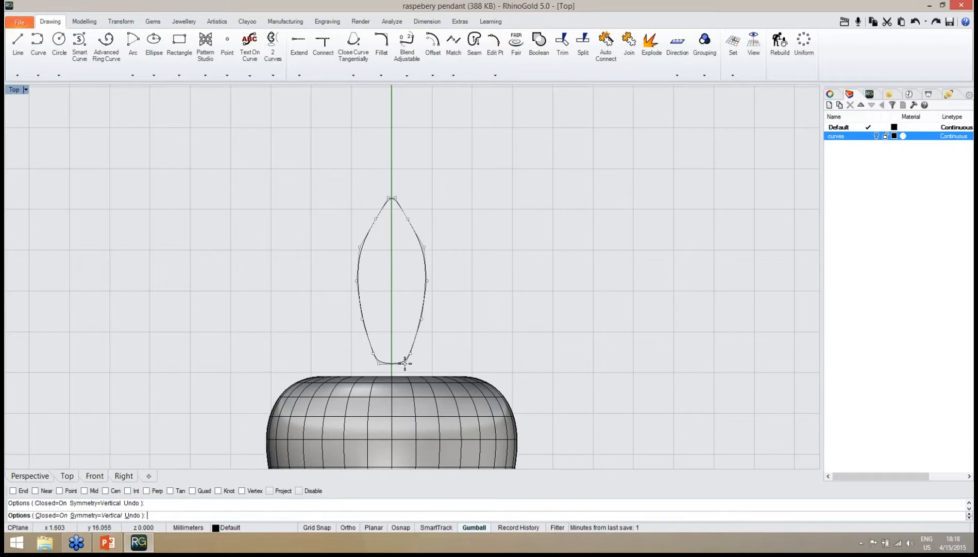
click(404, 364)
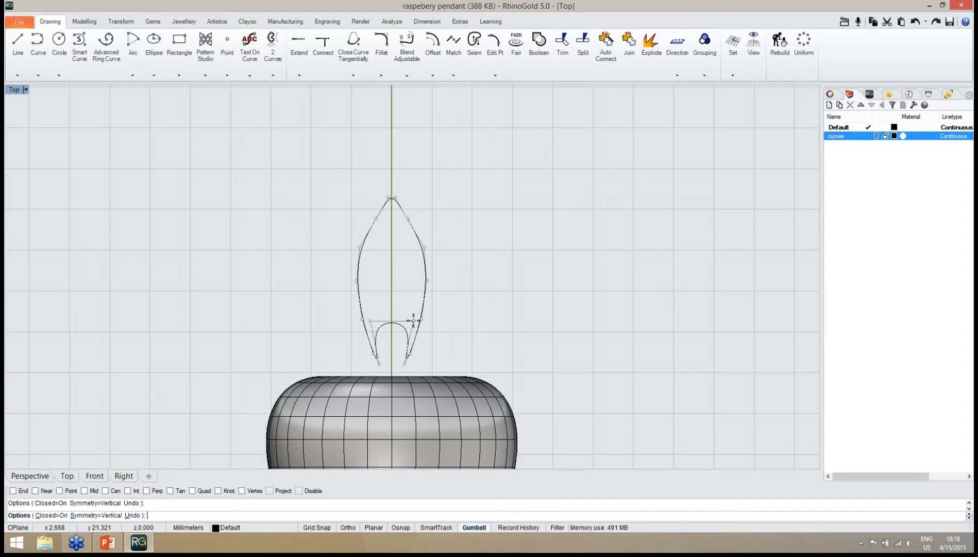
key(Return)
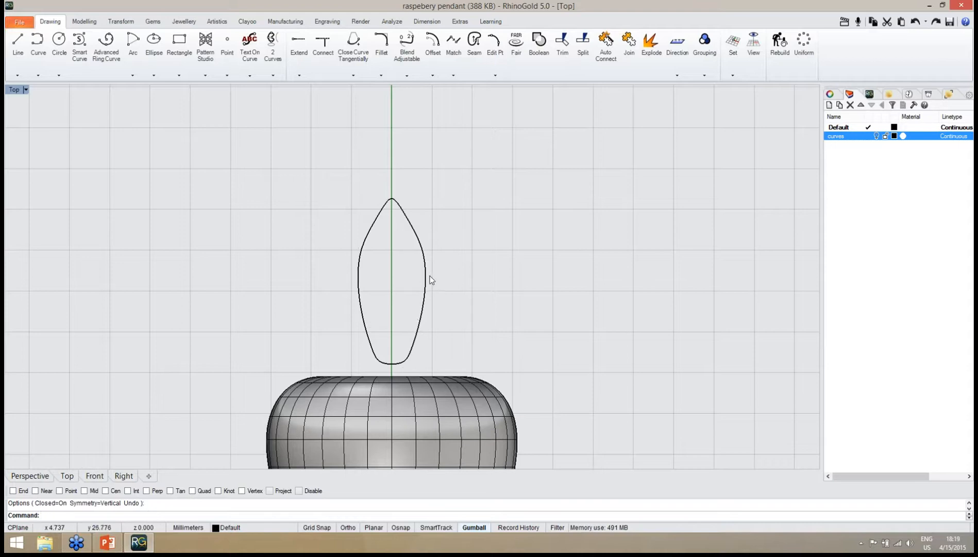
Turn on the leaf curve's edit points and spread the symmetric pair below the tip slightly apart to round its shoulders.
click(426, 282)
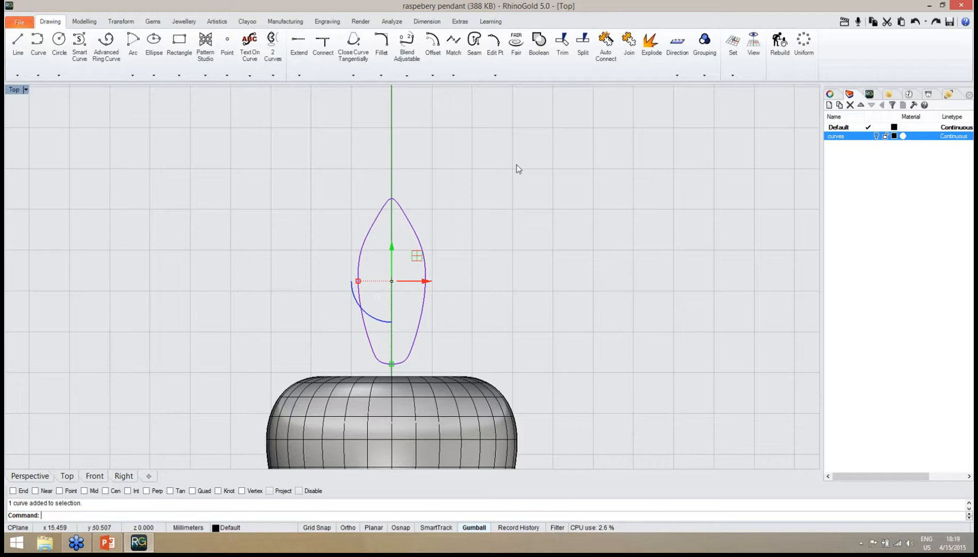
right_drag(518, 171, 526, 160)
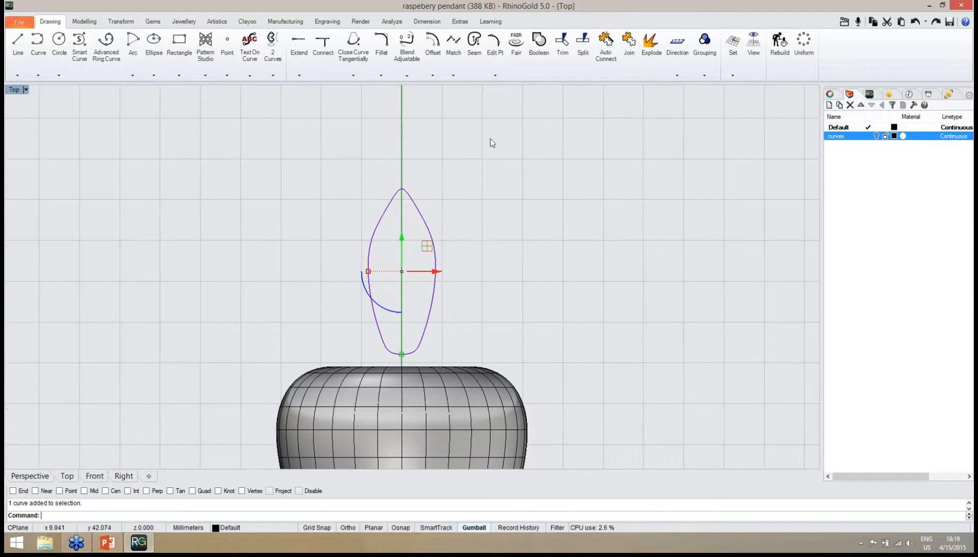
click(495, 51)
scroll(438, 222, up, 5)
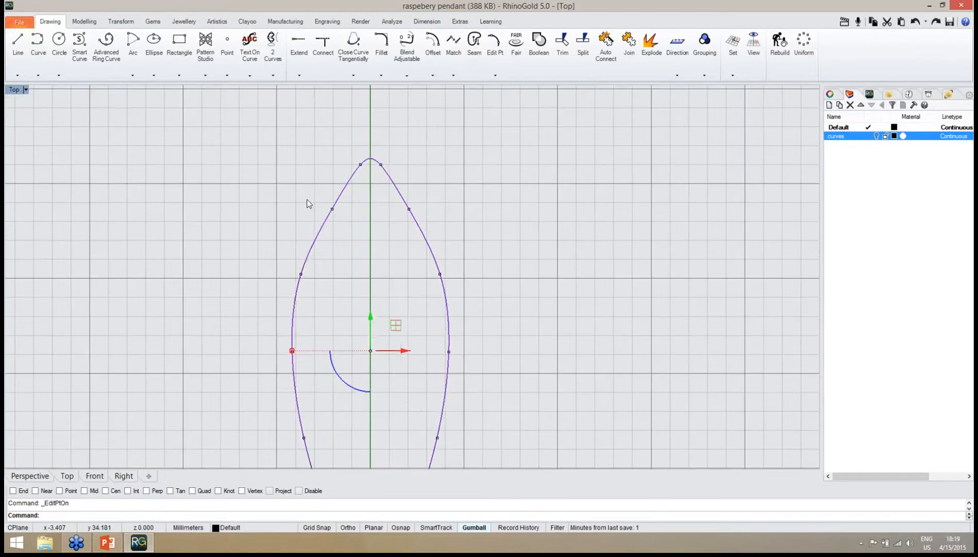
drag(307, 200, 449, 221)
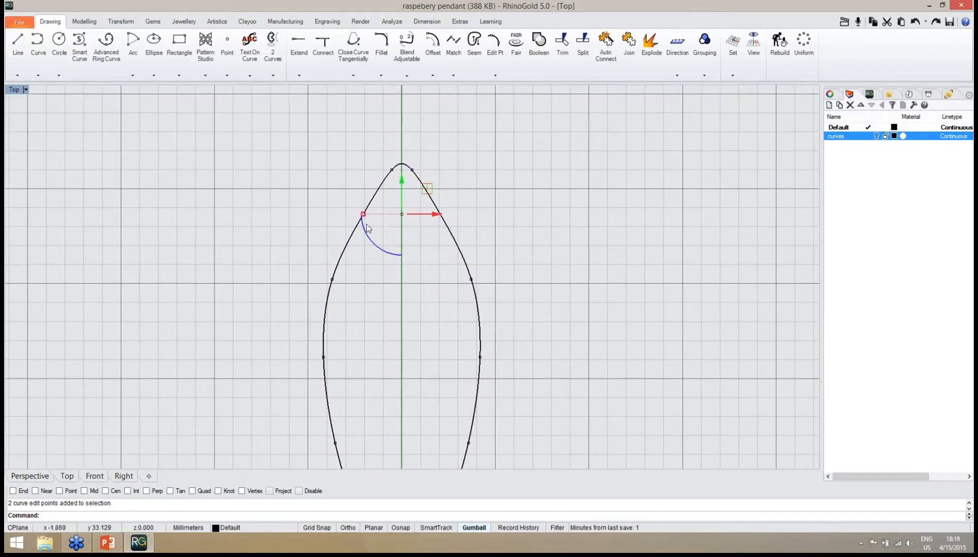
drag(364, 214, 360, 215)
click(329, 200)
scroll(404, 199, down, 6)
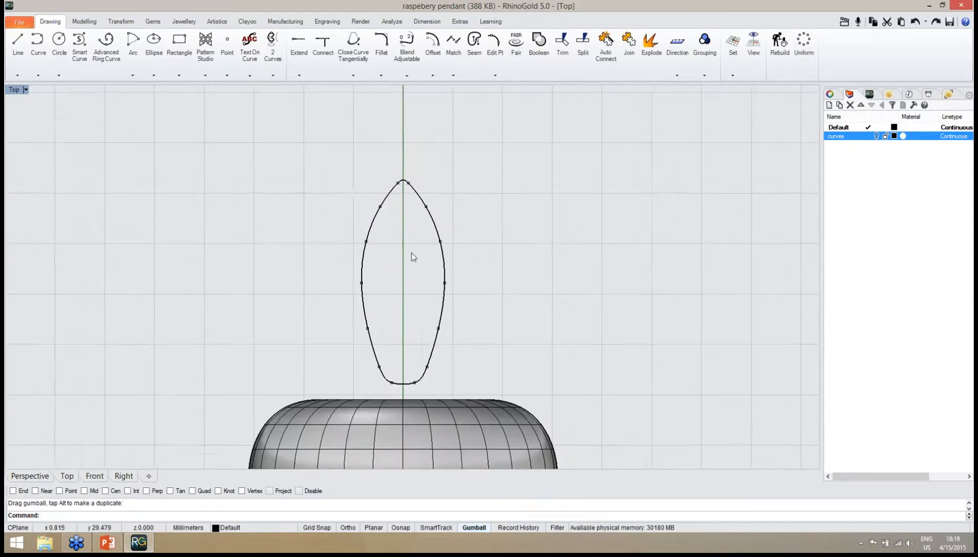
right_drag(413, 252, 415, 228)
scroll(448, 193, down, 4)
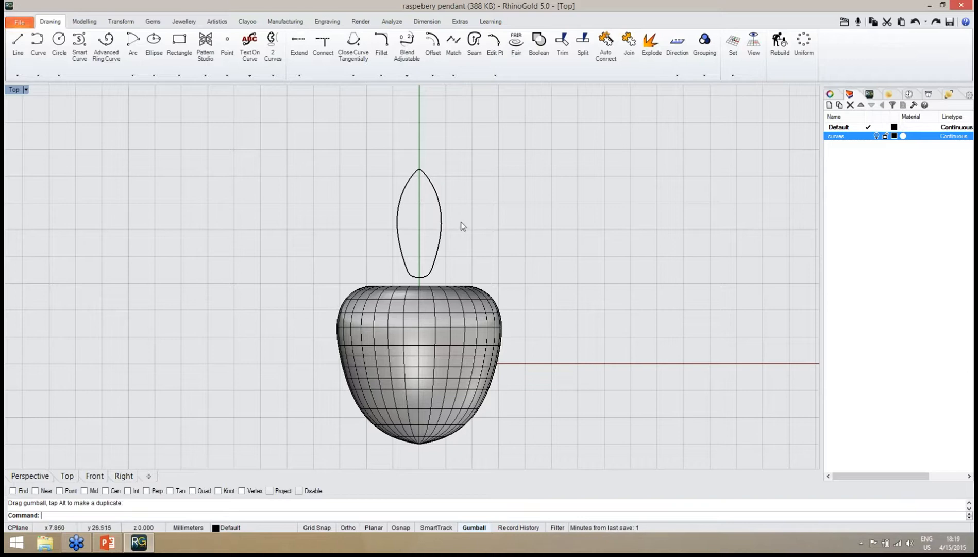
Draw a vertical line about 21 mm long with Grid Snap through the middle of the leaf curve, from just above its tip to its base.
scroll(427, 266, up, 2)
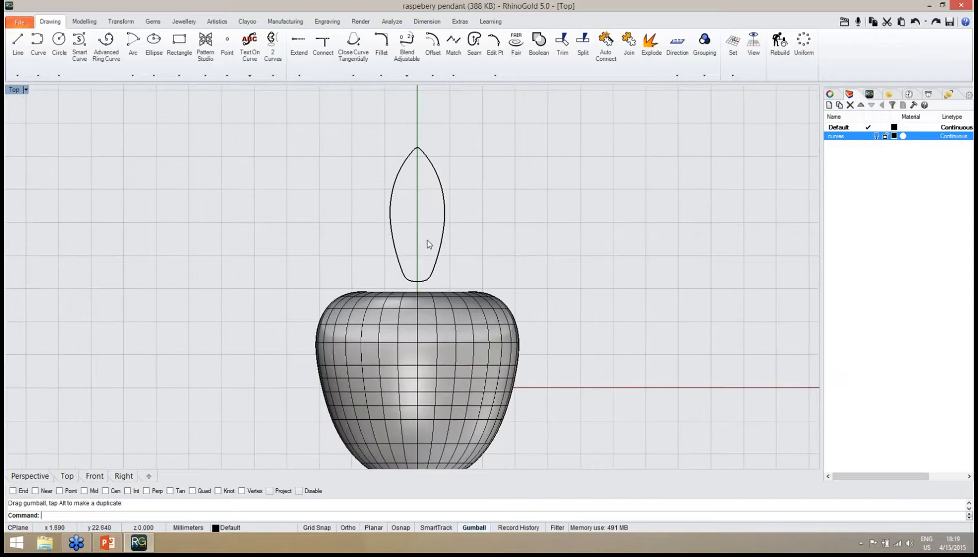
scroll(401, 153, up, 3)
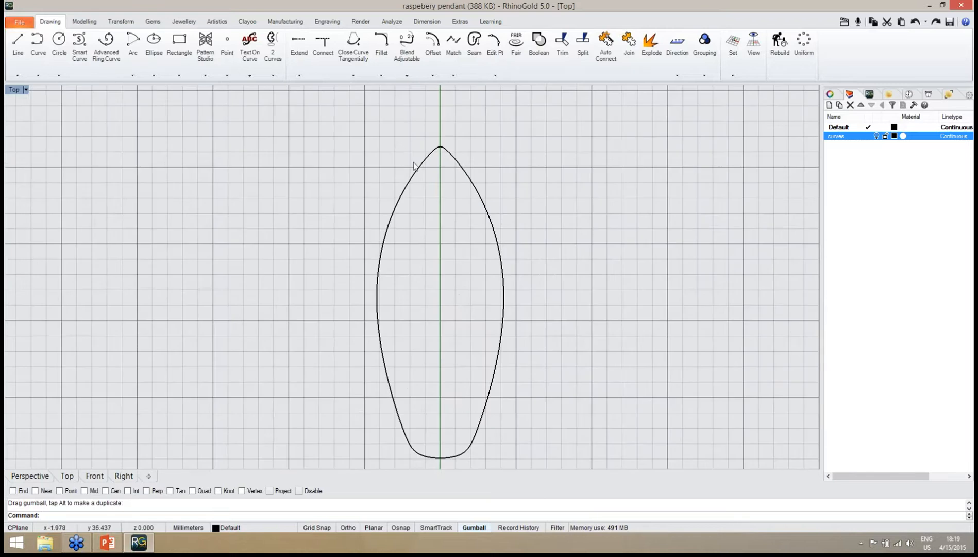
click(18, 46)
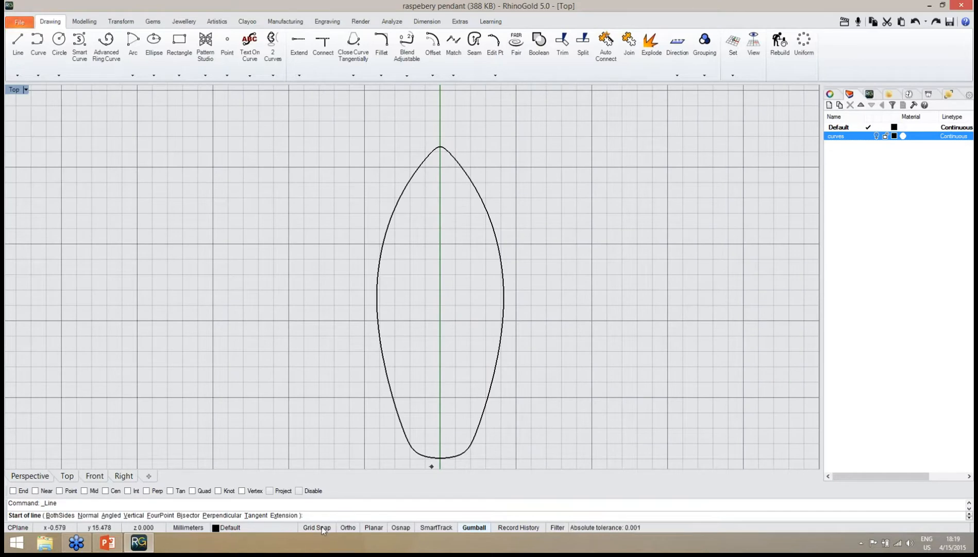
scroll(439, 138, up, 3)
click(440, 138)
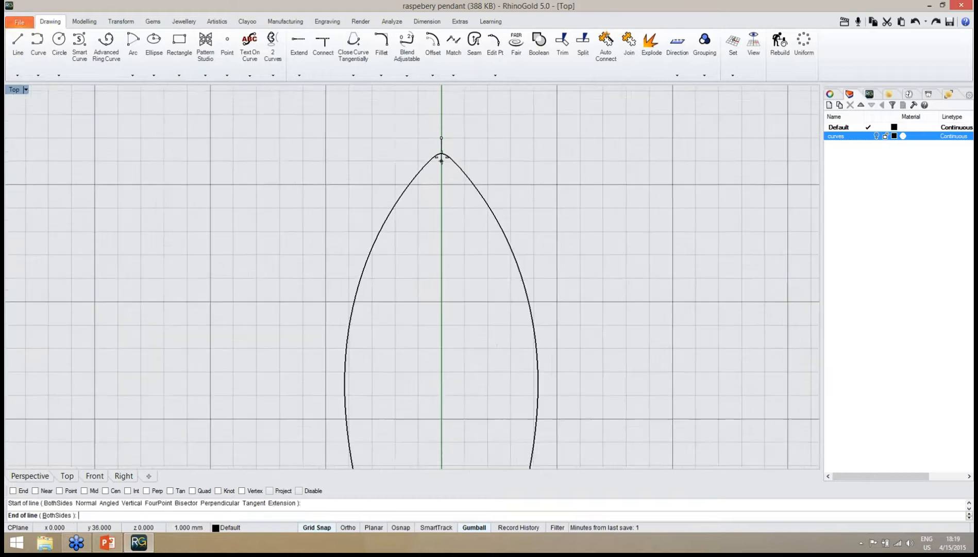
scroll(441, 149, down, 3)
scroll(442, 359, up, 5)
click(442, 363)
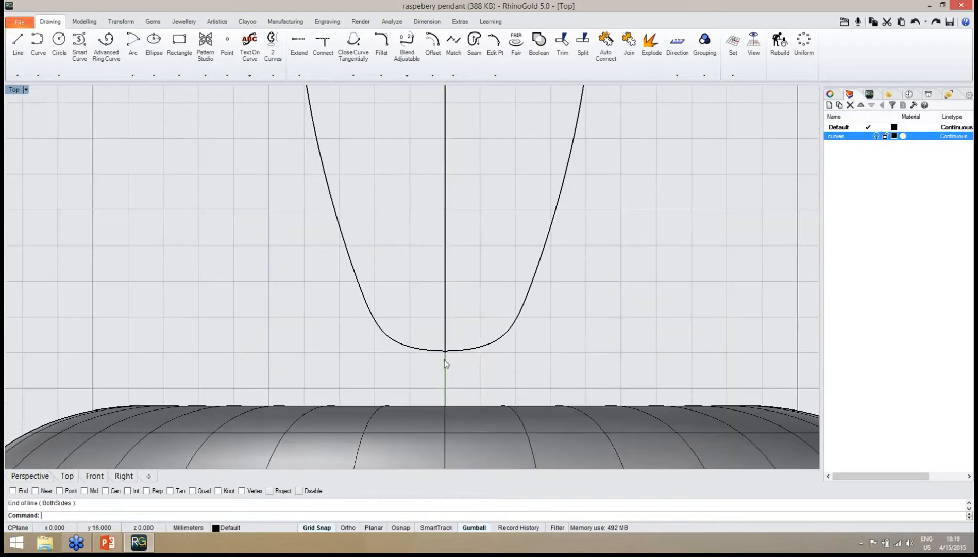
click(445, 289)
scroll(455, 256, down, 7)
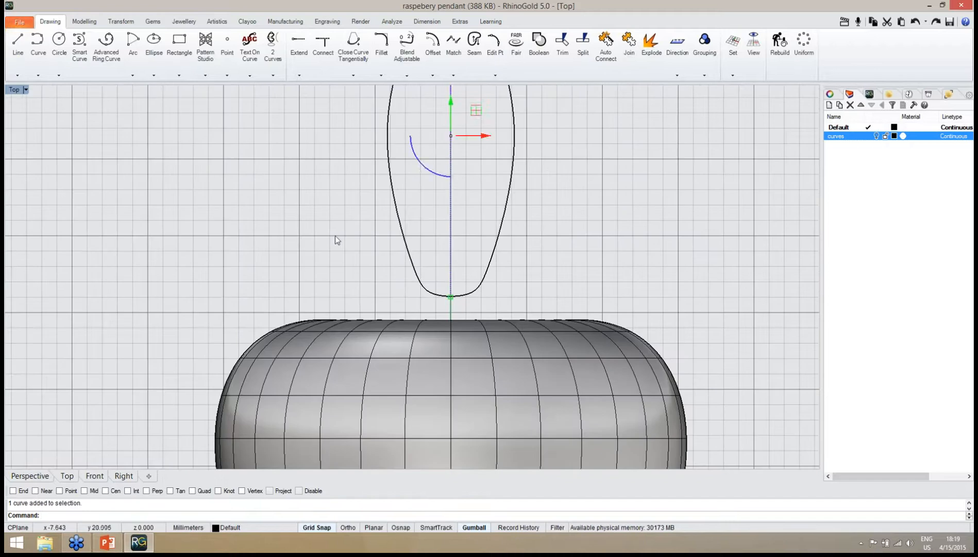
click(336, 236)
Move the leaf outline and its centre line together along the green axis, away from the body, in the Perspective view.
click(30, 475)
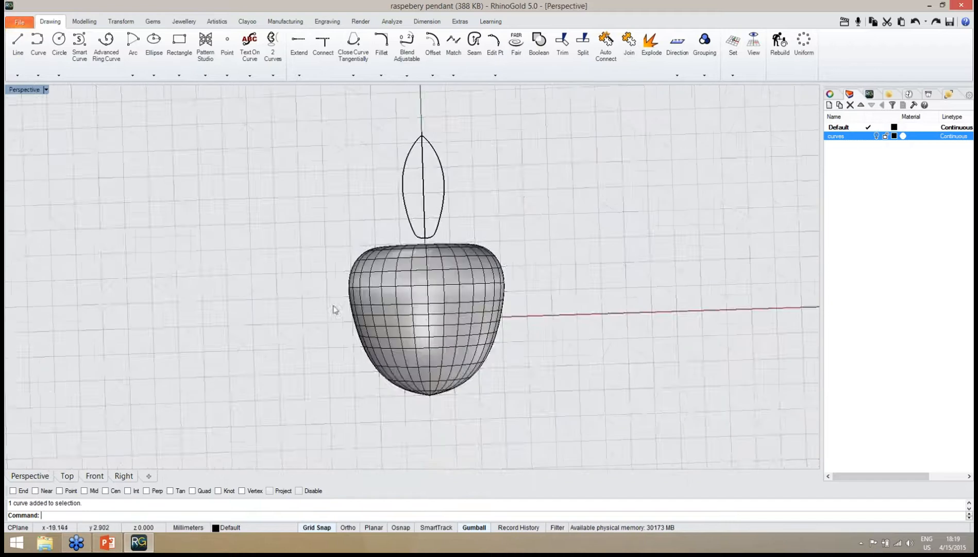
right_drag(334, 308, 335, 277)
scroll(335, 277, up, 3)
drag(376, 365, 303, 220)
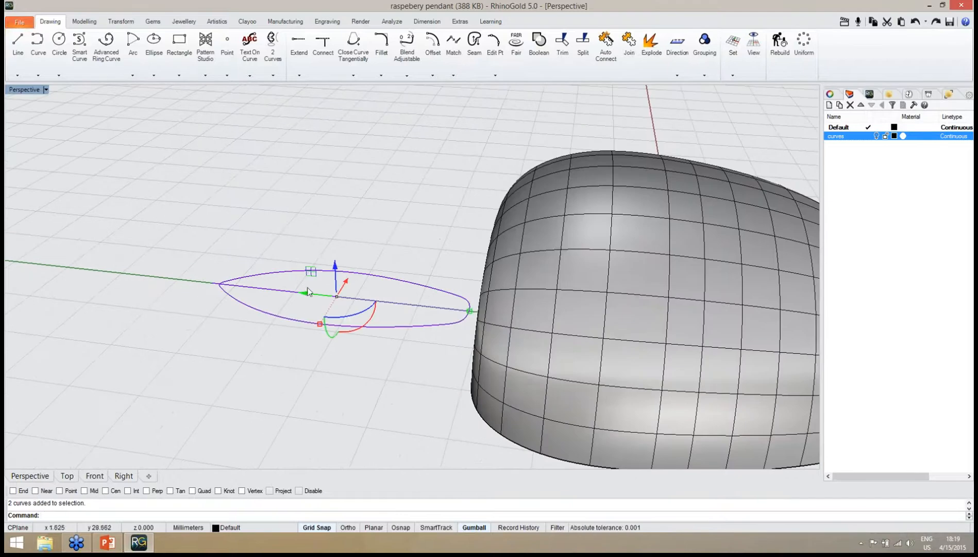
drag(305, 297, 137, 280)
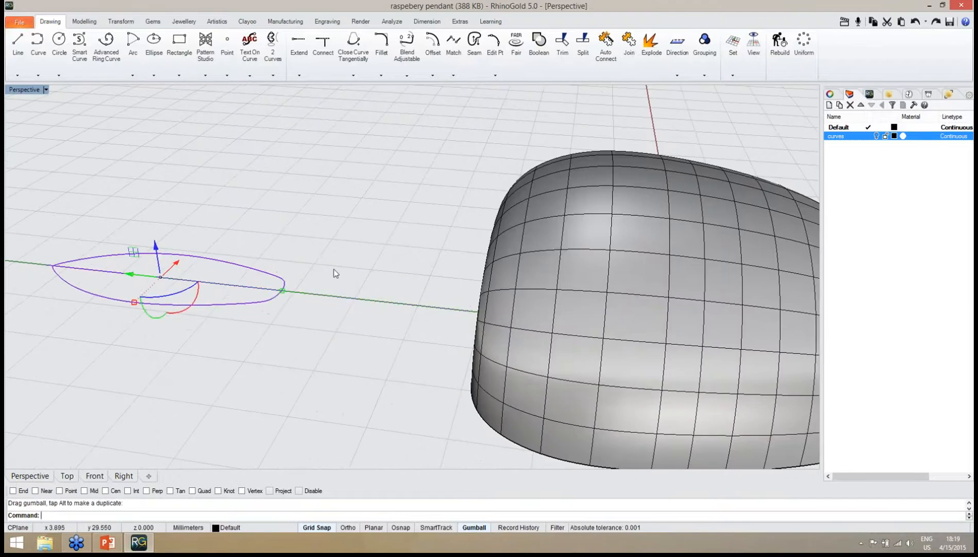
click(410, 358)
scroll(392, 350, down, 3)
scroll(227, 304, up, 5)
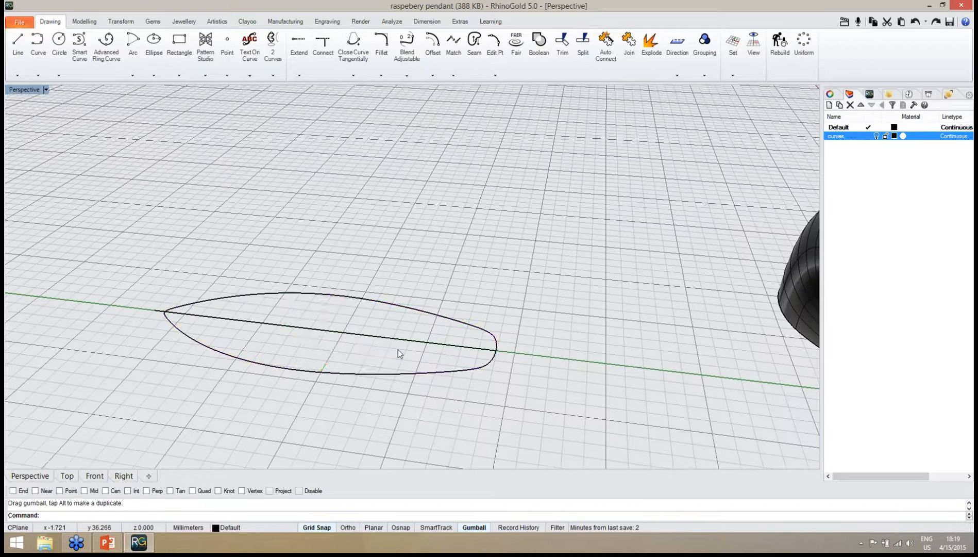
Extrude the closed leaf outline upward by 1 mm as a capped solid, keeping the input curve.
click(382, 378)
right_drag(448, 399, 424, 381)
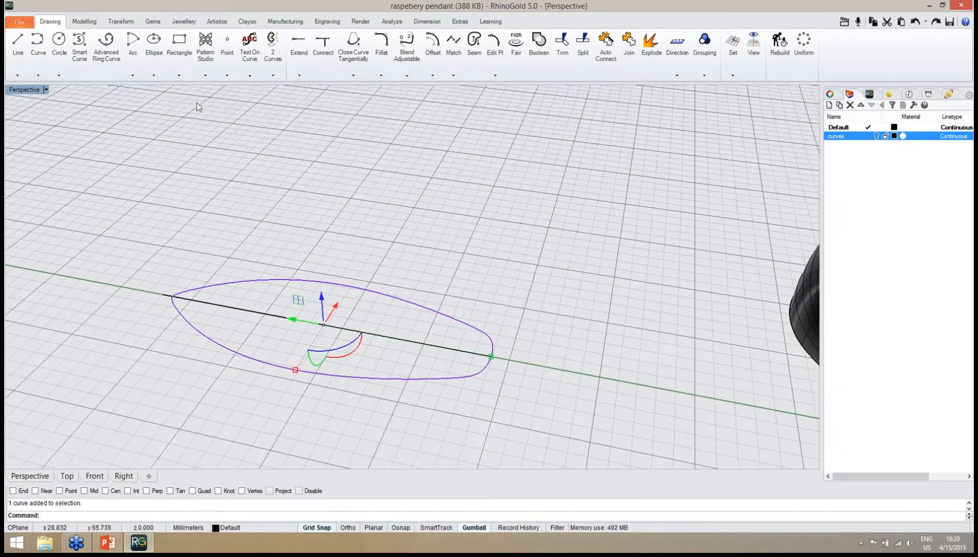
click(92, 22)
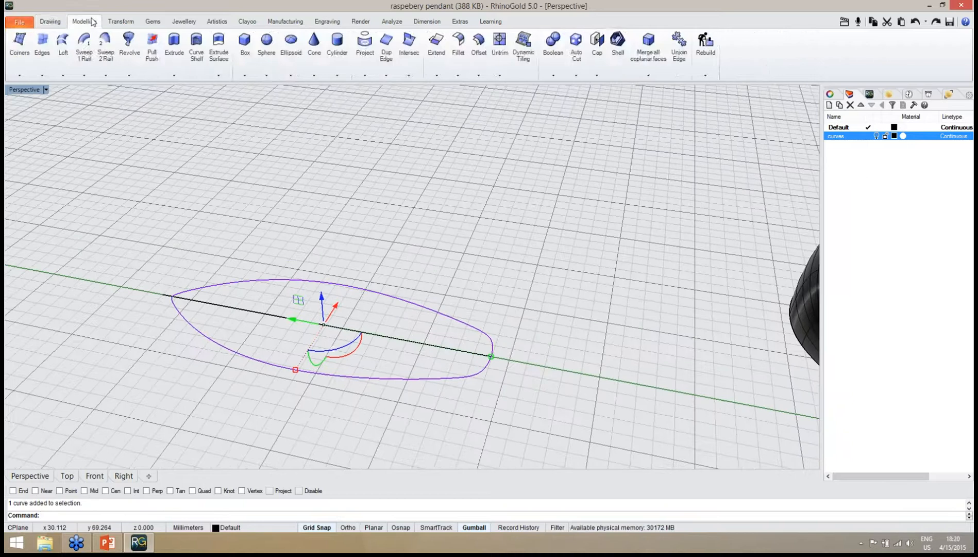
click(174, 46)
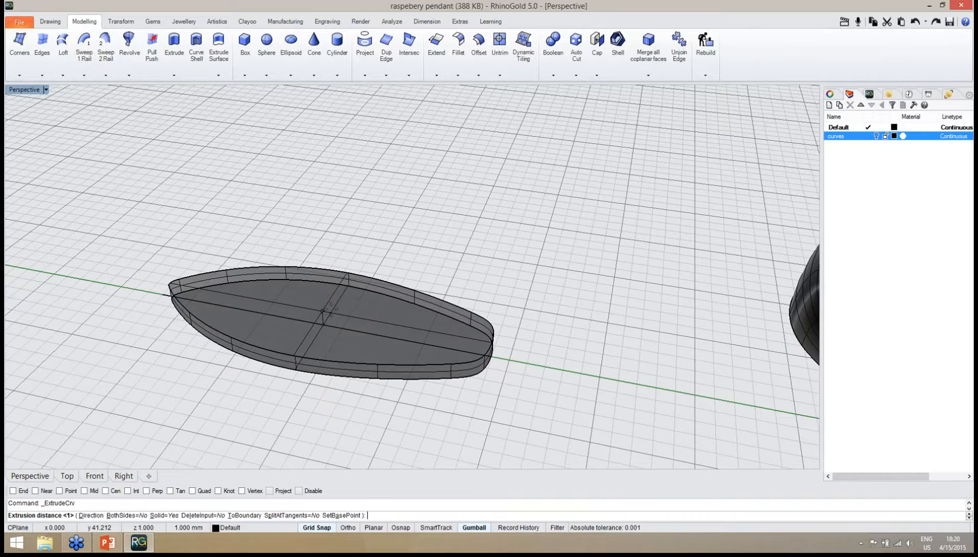
right_drag(328, 310, 328, 299)
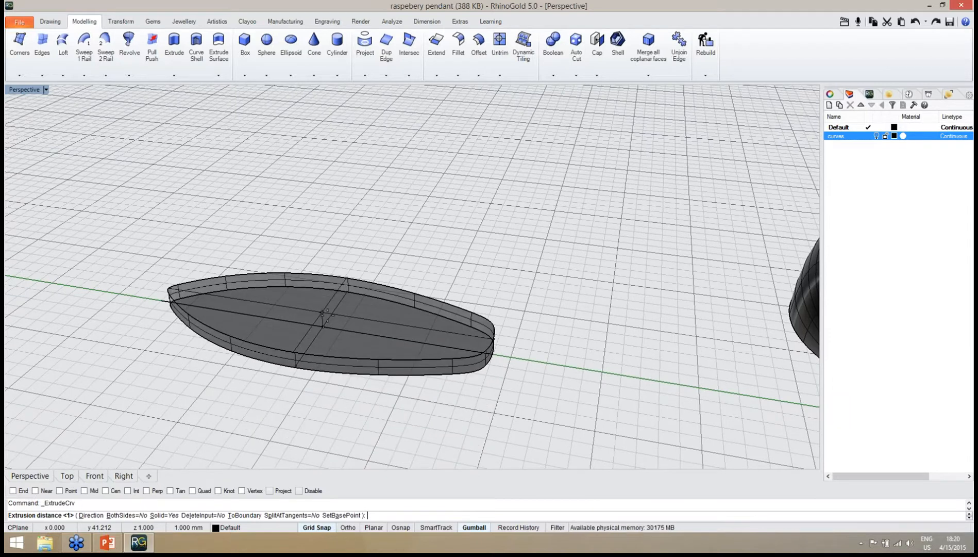
click(323, 313)
mouse_move(504, 373)
right_down()
mouse_move(510, 389)
mouse_move(495, 399)
mouse_move(509, 379)
right_up()
key(Escape)
right_drag(411, 403, 483, 402)
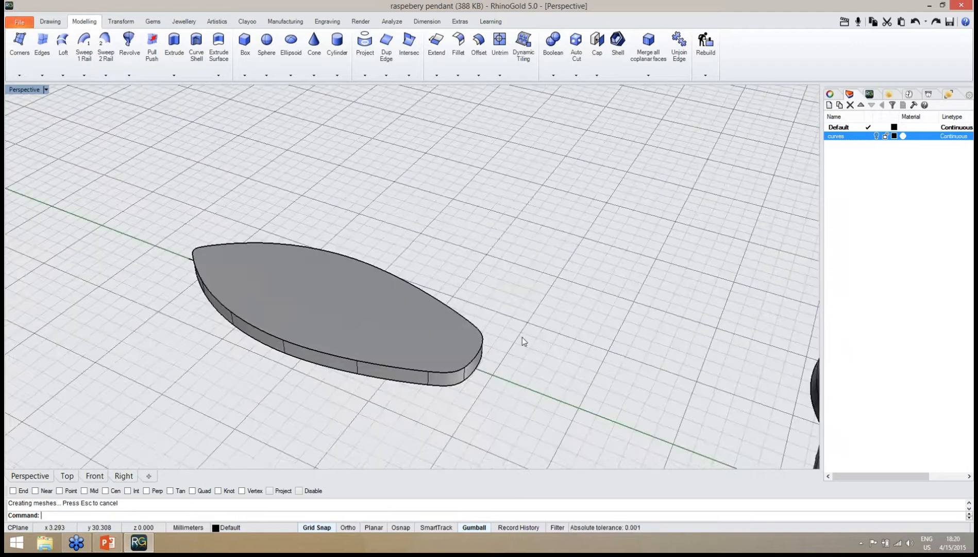
Save the pendant file with the extruded leaf.
scroll(536, 342, down, 10)
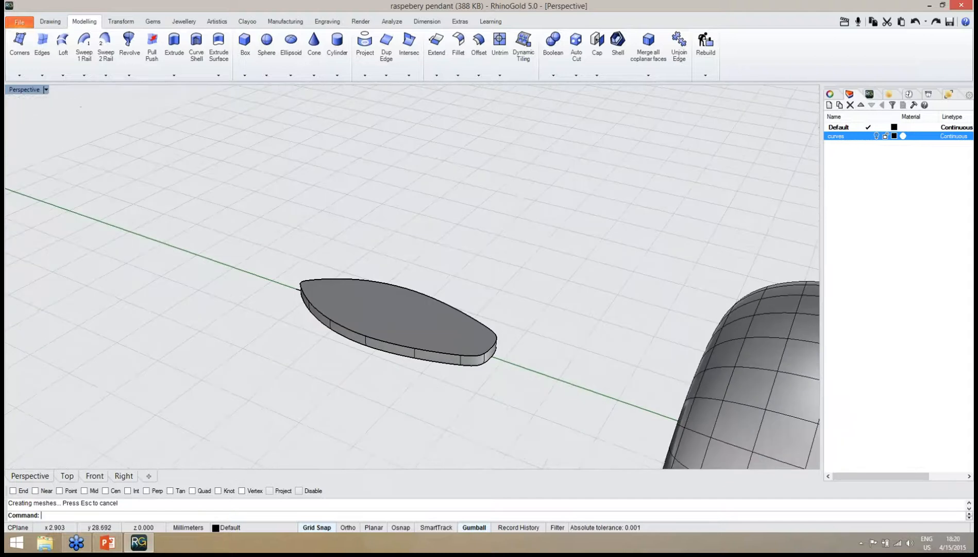
right_drag(507, 343, 463, 362)
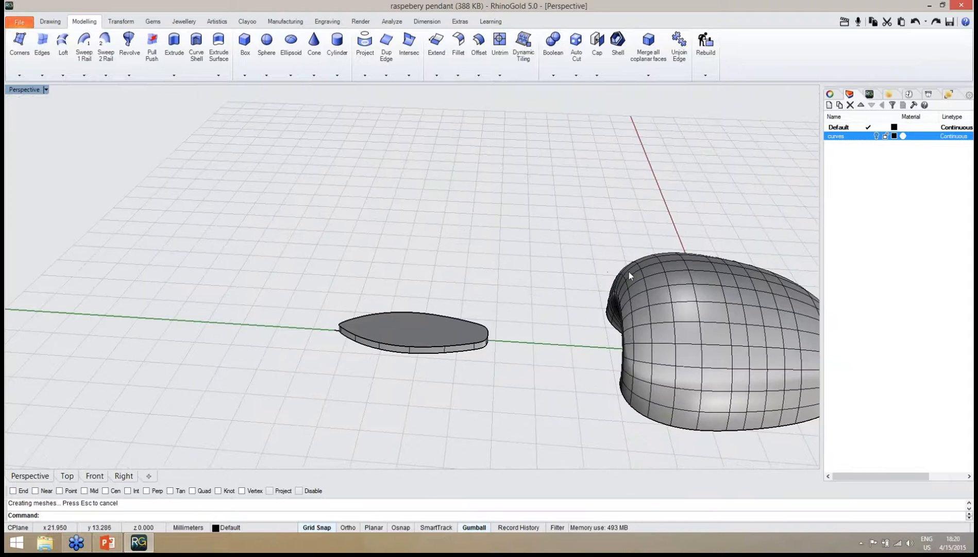
right_drag(505, 312, 437, 320)
scroll(418, 348, up, 8)
key(ctrl+s)
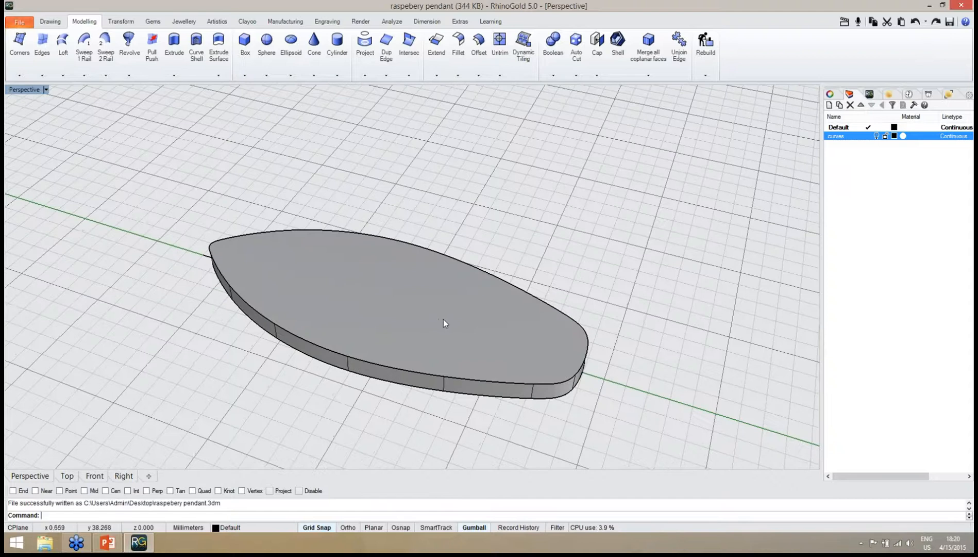
Apply a Dynamic Bend with Symmetry on to the leaf solid and raise its pair of side handles slightly.
click(110, 21)
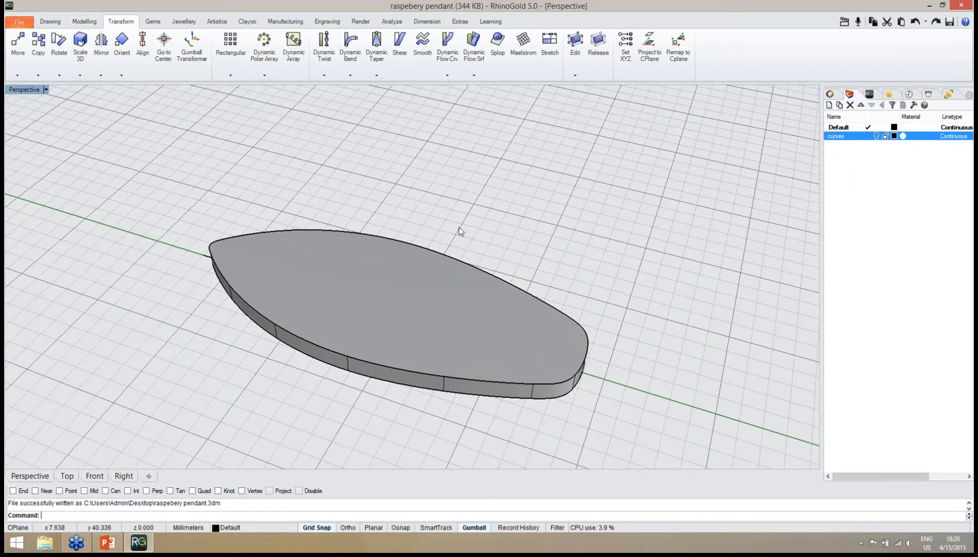
click(350, 44)
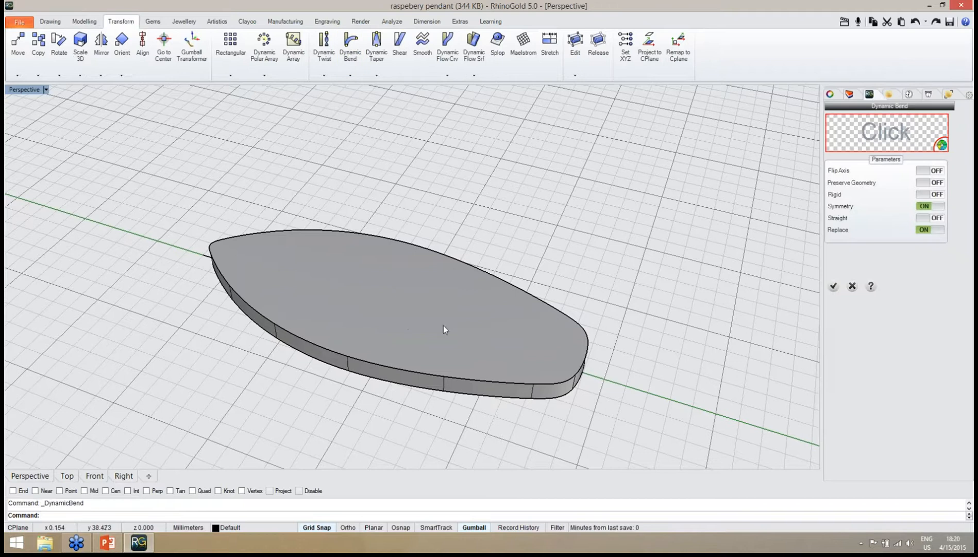
click(498, 324)
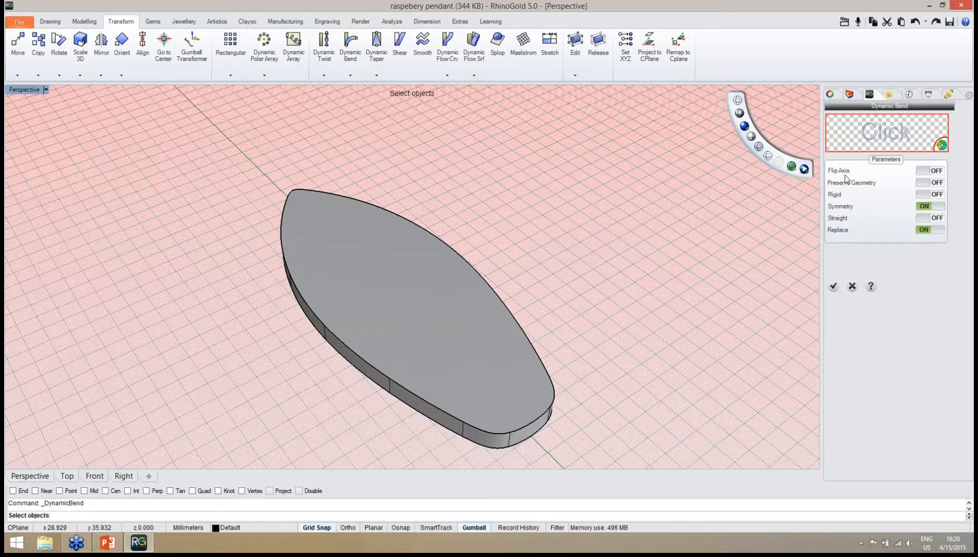
click(465, 332)
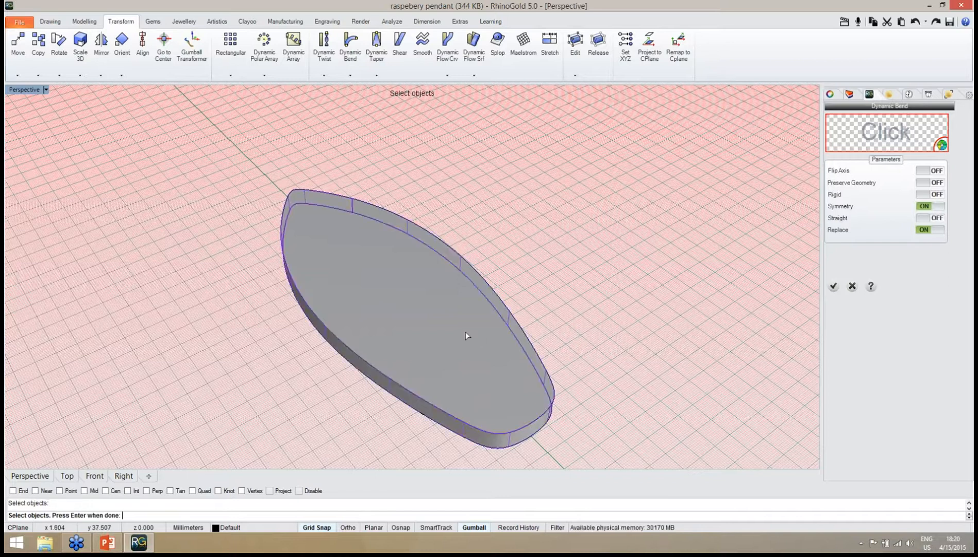
key(Return)
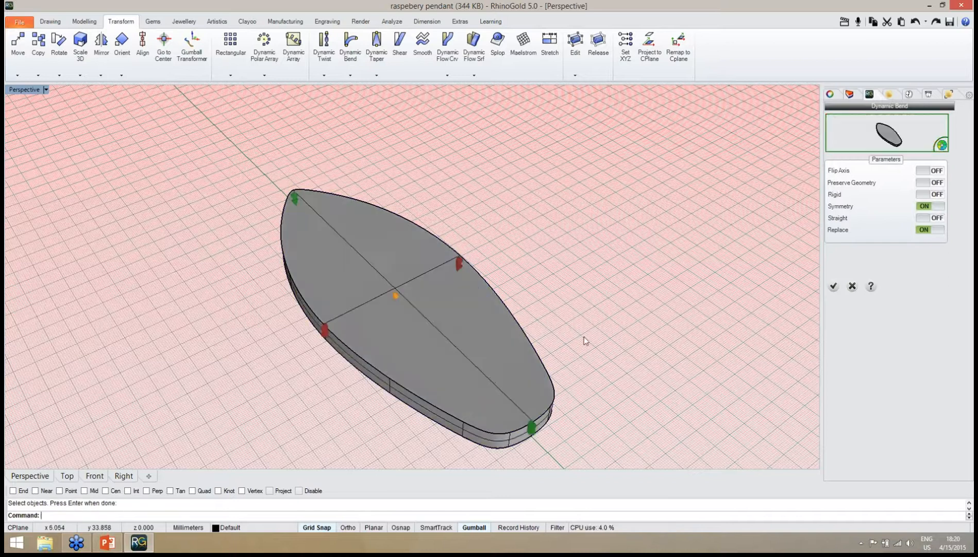
right_drag(608, 356, 548, 297)
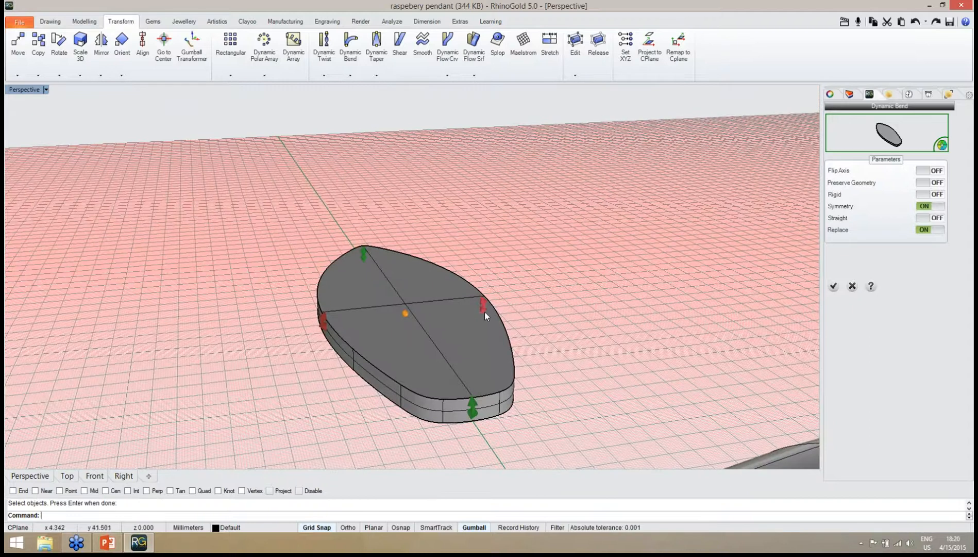
right_drag(483, 311, 483, 298)
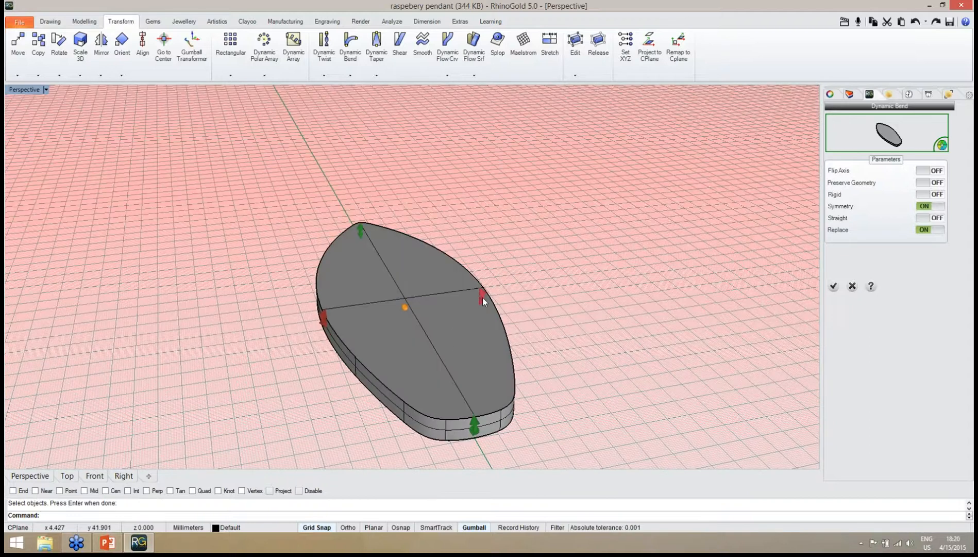
drag(483, 297, 482, 289)
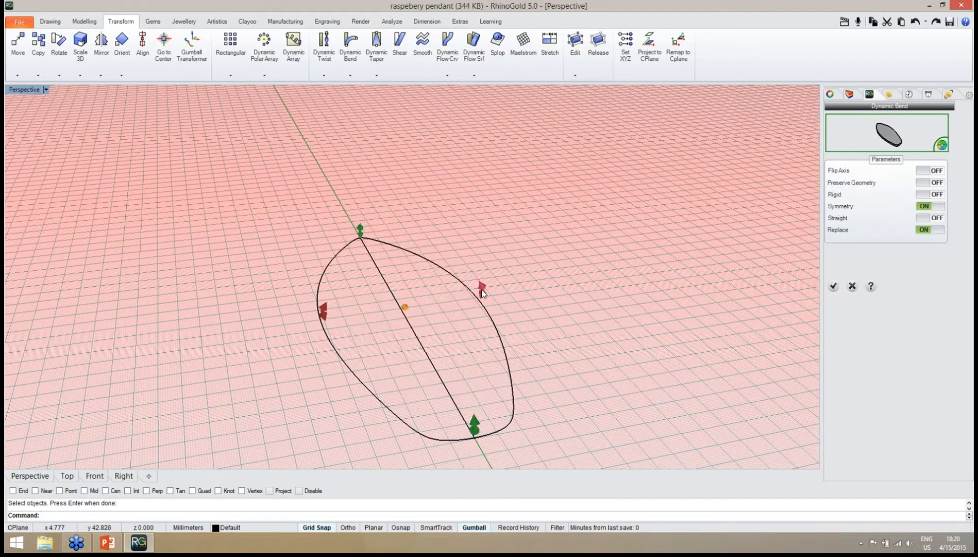
Raise the bend's side handles a little further so the leaf's long edges curve upward, and accept the bend.
right_drag(481, 290, 567, 340)
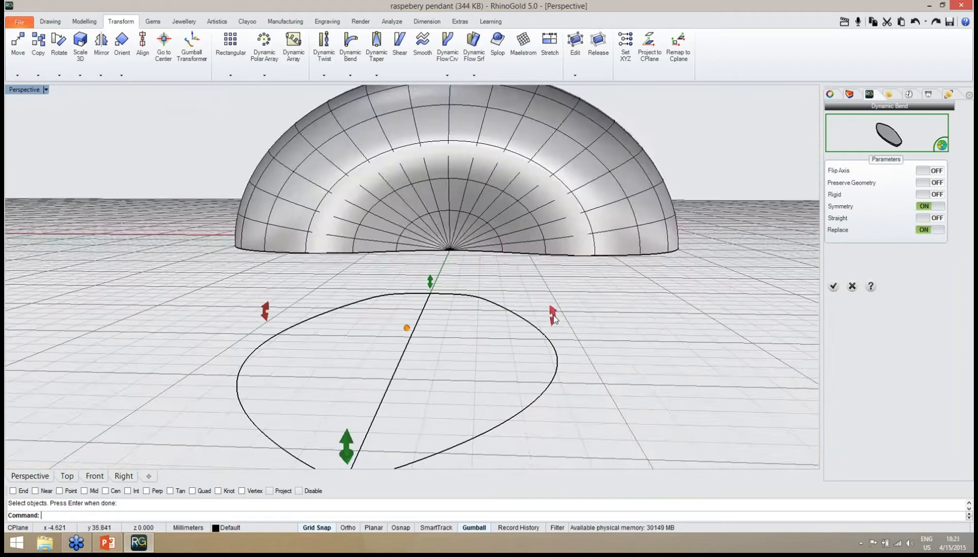
drag(552, 315, 553, 310)
right_drag(584, 342, 593, 336)
drag(561, 307, 560, 306)
right_drag(630, 353, 421, 289)
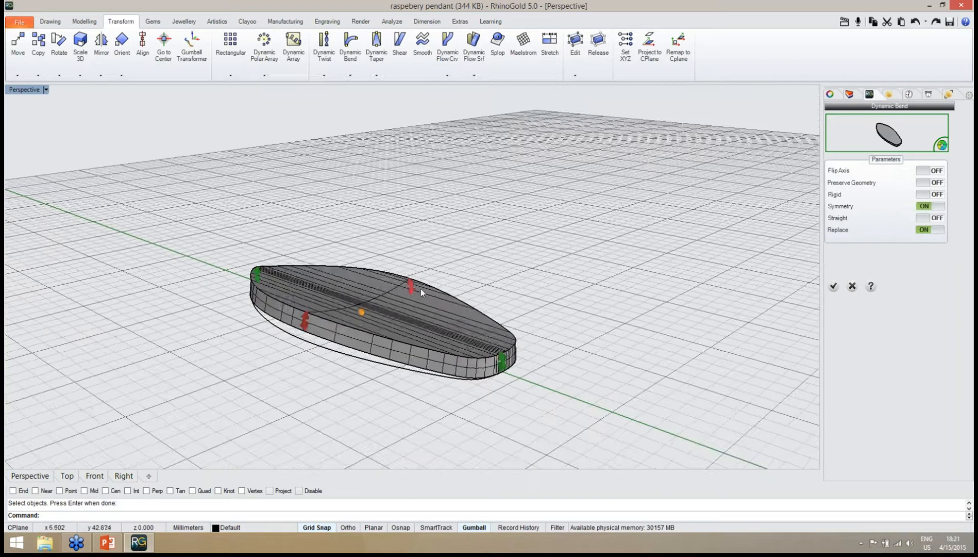
drag(414, 290, 413, 282)
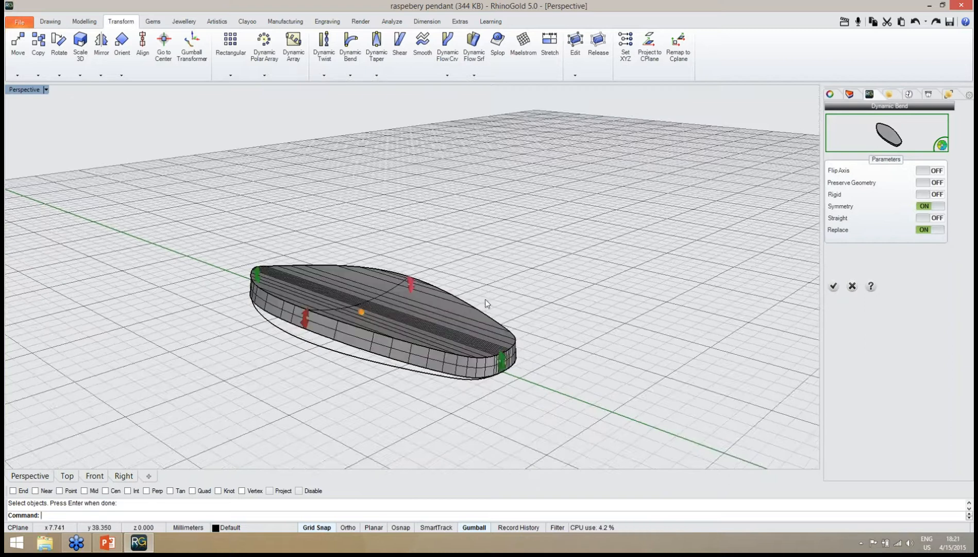
click(833, 286)
Examine the bent leaf from several angles and compare its shape and size with the raspberry body.
right_drag(626, 284, 522, 330)
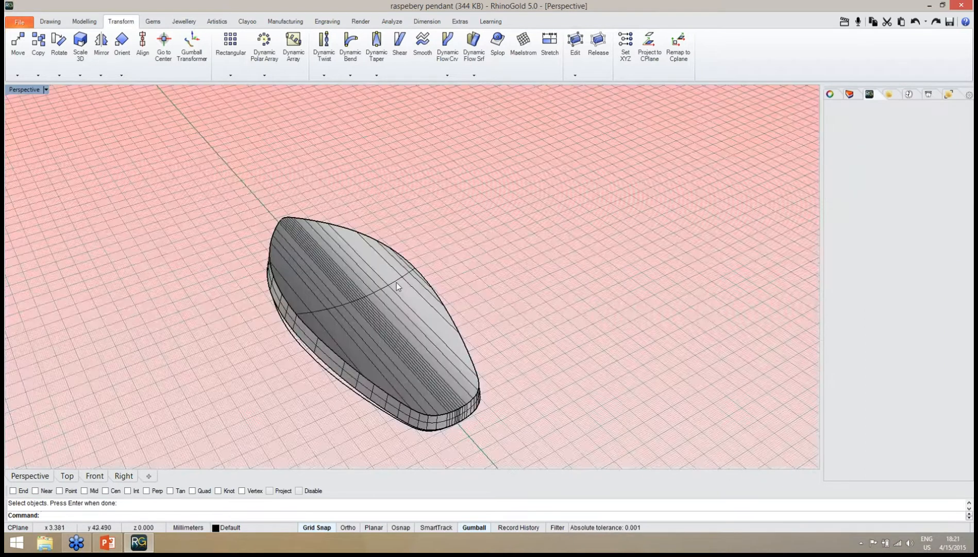
scroll(397, 283, down, 4)
scroll(464, 232, down, 7)
right_drag(468, 239, 455, 298)
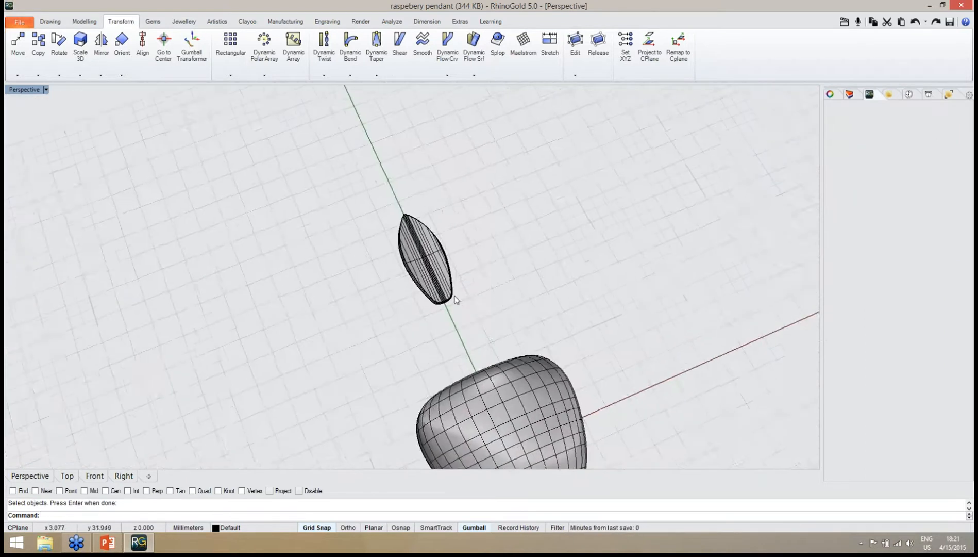
scroll(445, 292, up, 4)
scroll(447, 296, up, 2)
drag(820, 292, 829, 290)
right_drag(619, 314, 440, 290)
scroll(350, 299, down, 3)
scroll(440, 290, up, 4)
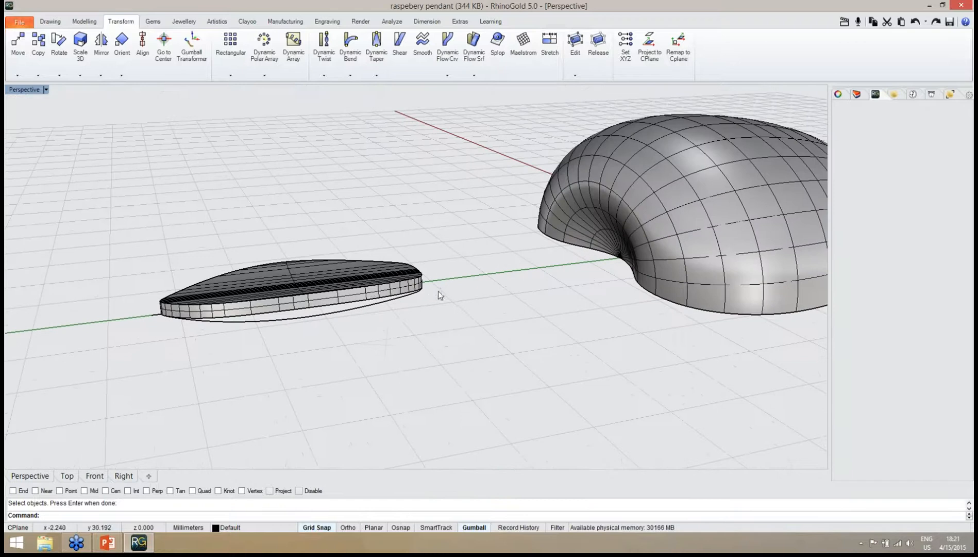
right_drag(371, 292, 397, 299)
scroll(398, 299, down, 2)
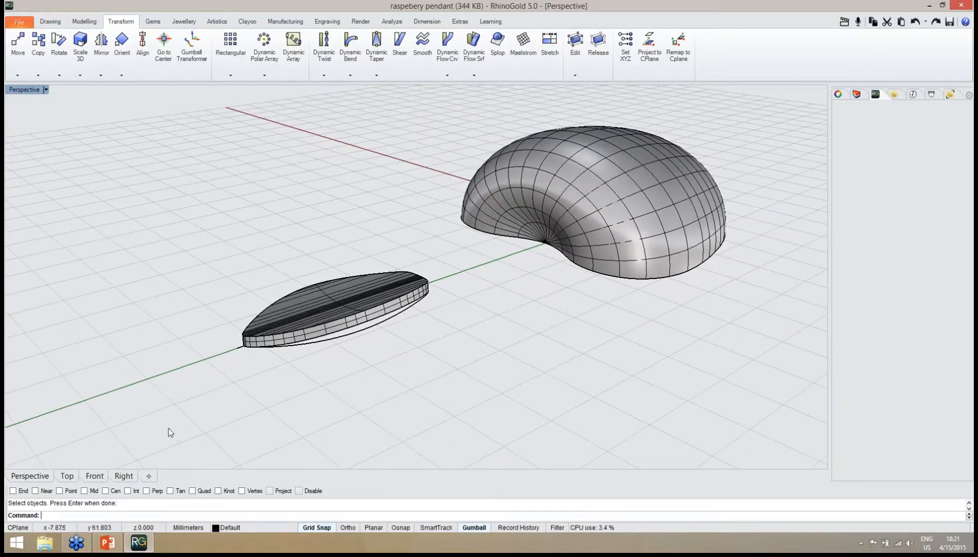
Show the body and the leaf in the Right view with Wireframe display mode.
click(122, 476)
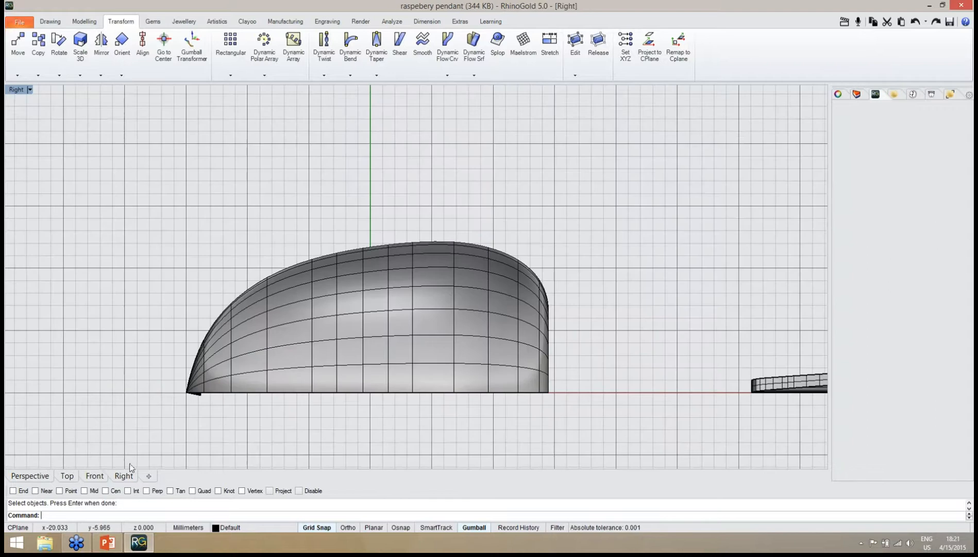
mouse_move(747, 115)
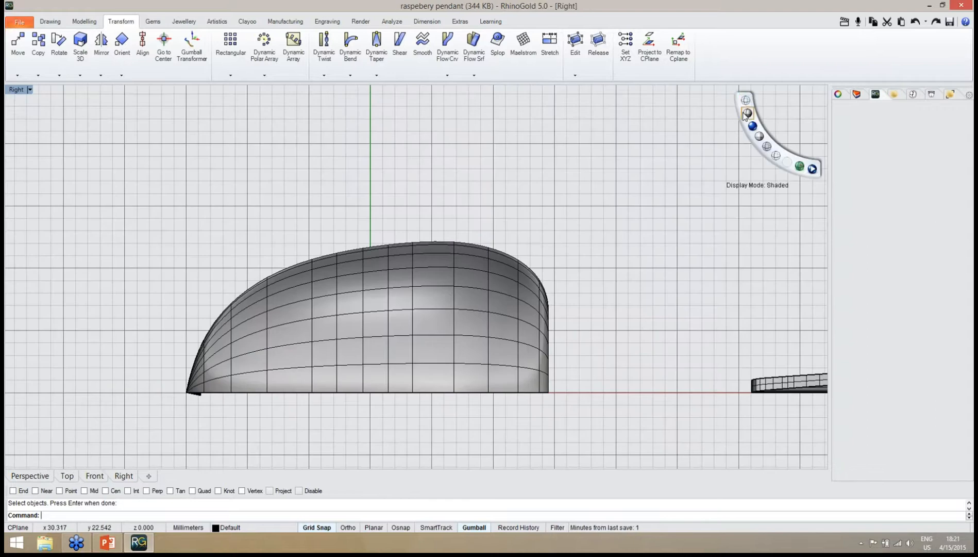
click(746, 102)
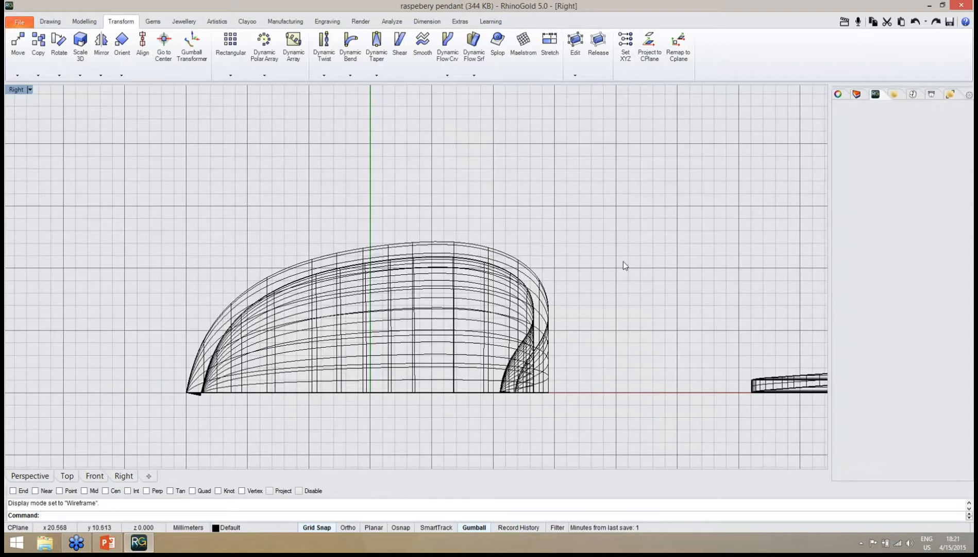
right_drag(623, 261, 562, 280)
scroll(492, 401, up, 2)
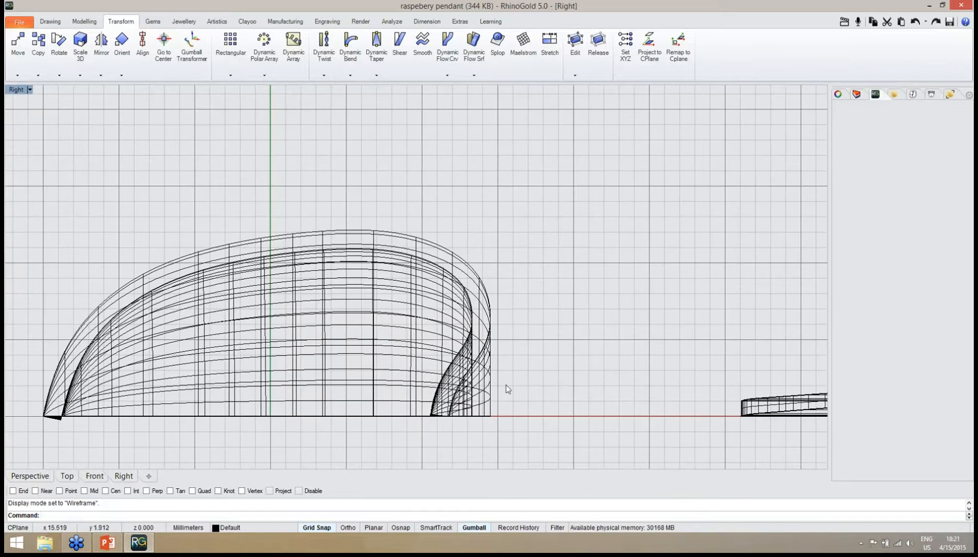
right_drag(506, 388, 418, 384)
scroll(419, 384, down, 2)
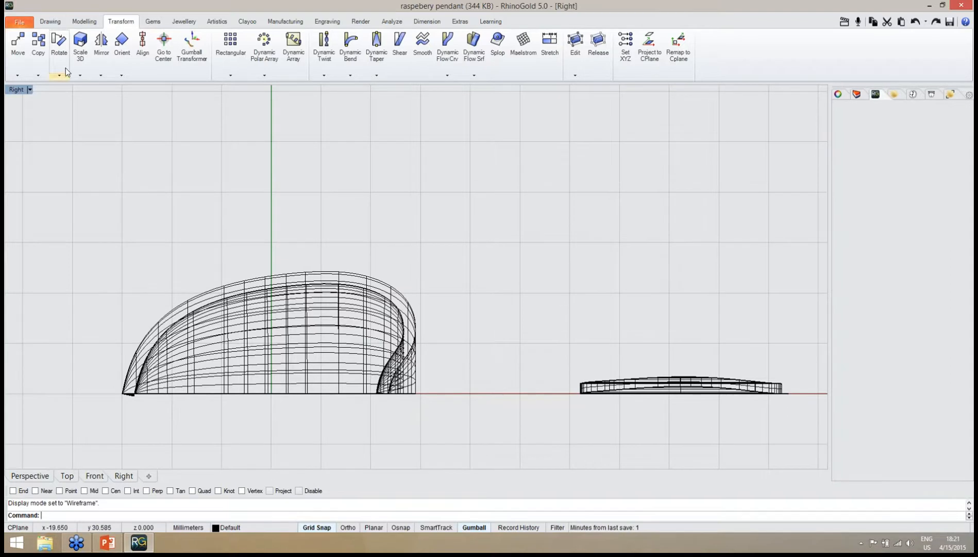
Start a Smart Curve in the Right view at x 12, y 0 on the baseline, at the notch in the body's end.
click(50, 23)
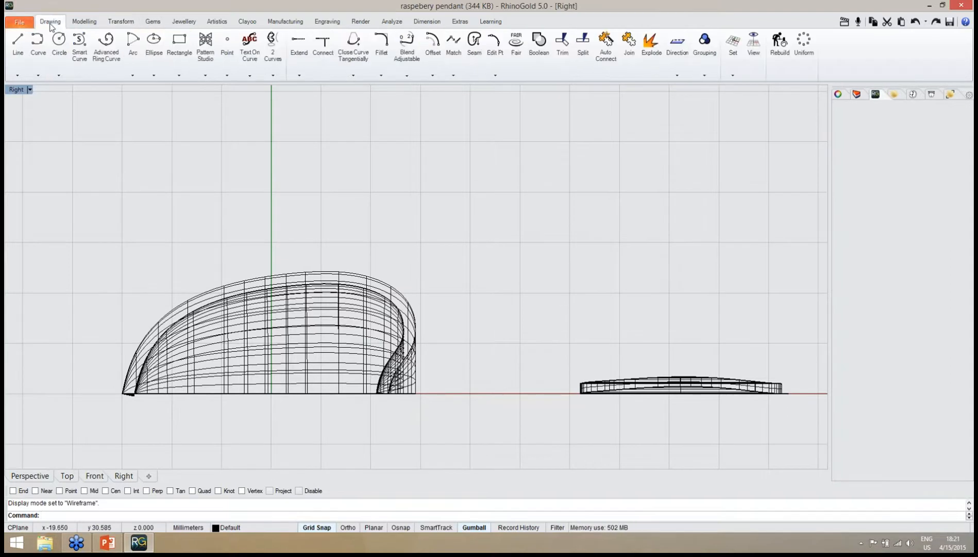
click(80, 48)
right_drag(311, 247, 361, 254)
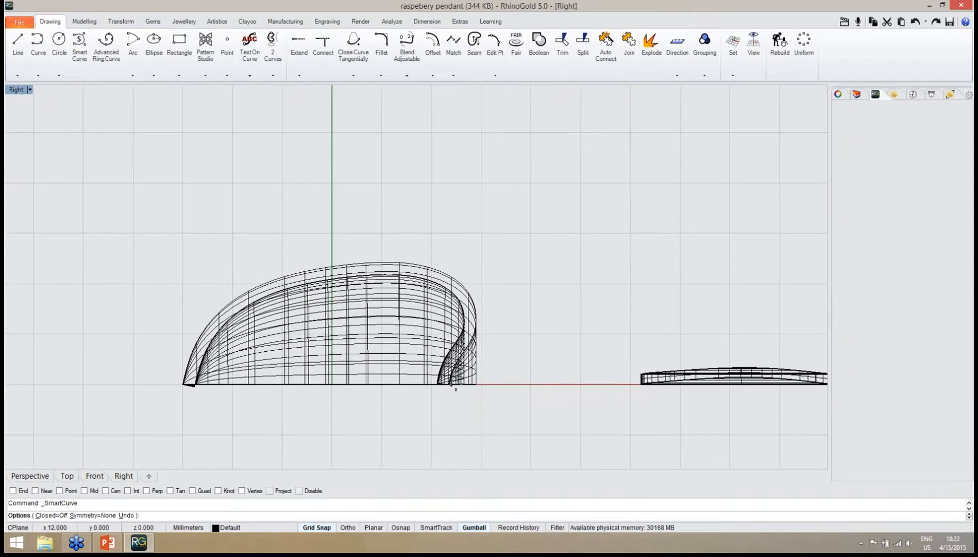
click(456, 384)
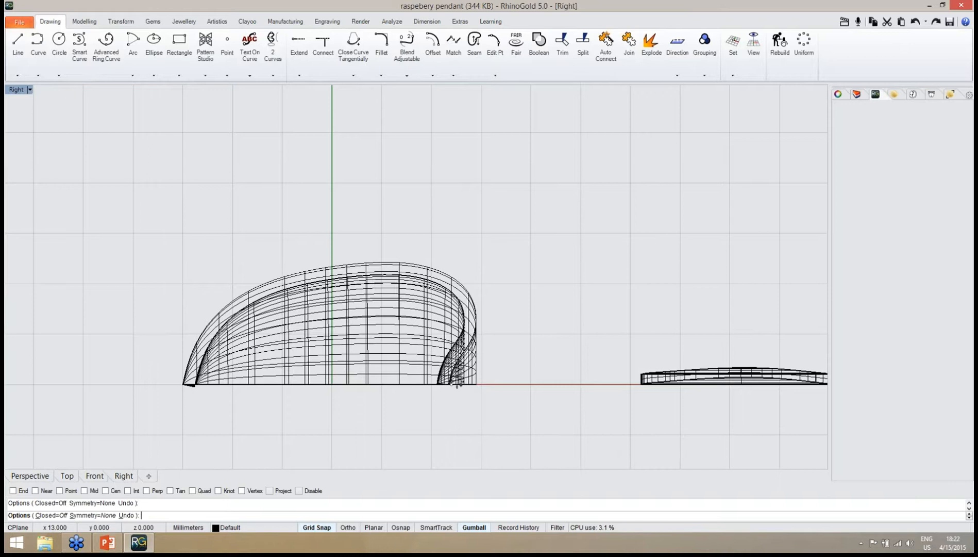
scroll(456, 384, up, 4)
scroll(456, 384, down, 5)
scroll(444, 390, up, 2)
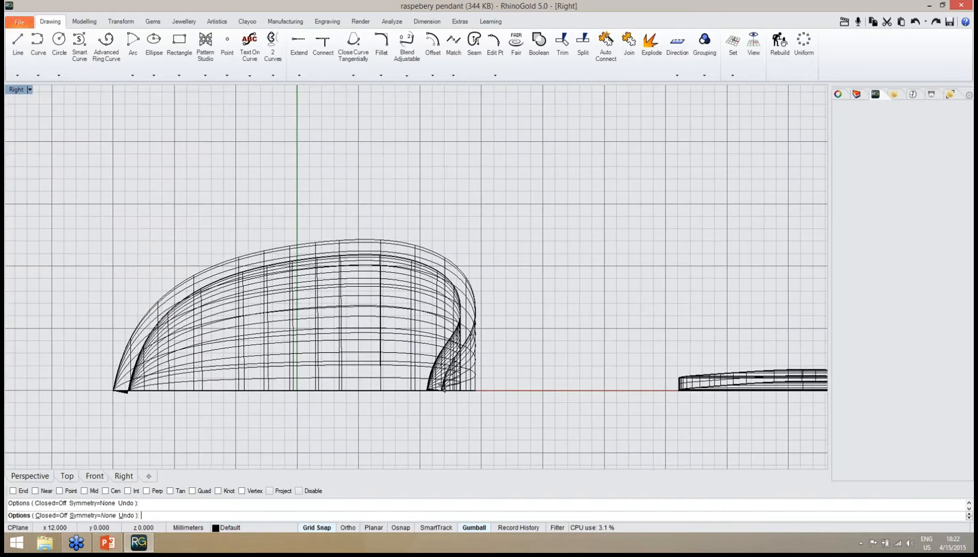
scroll(479, 340, up, 3)
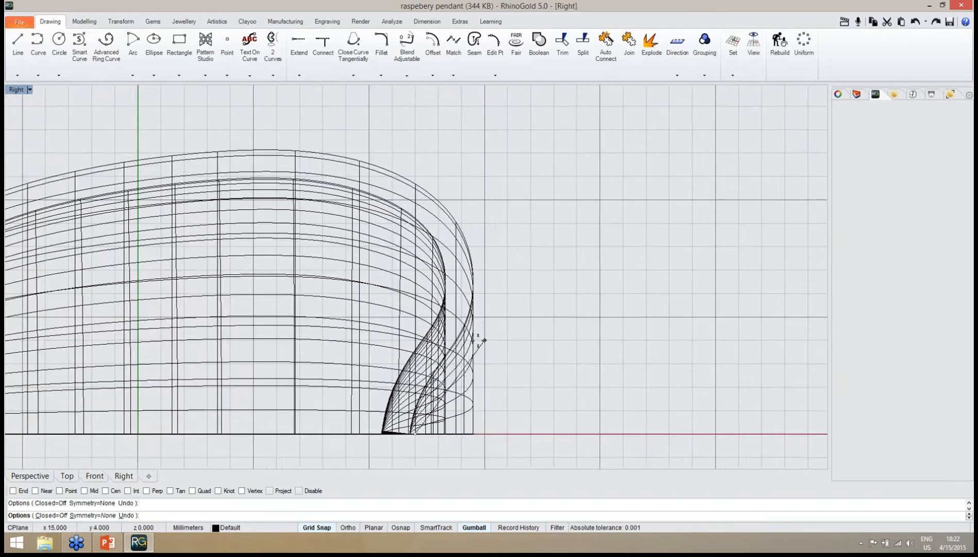
click(483, 318)
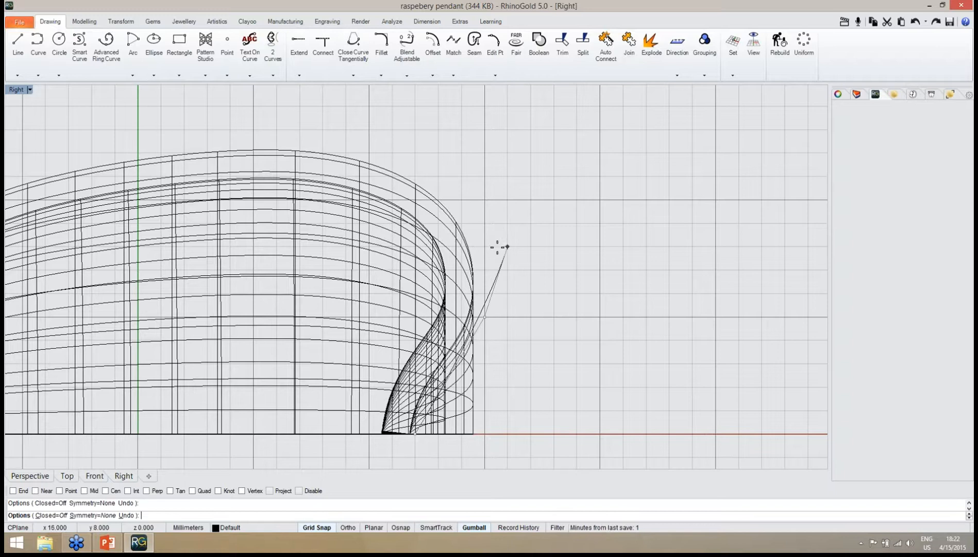
click(487, 224)
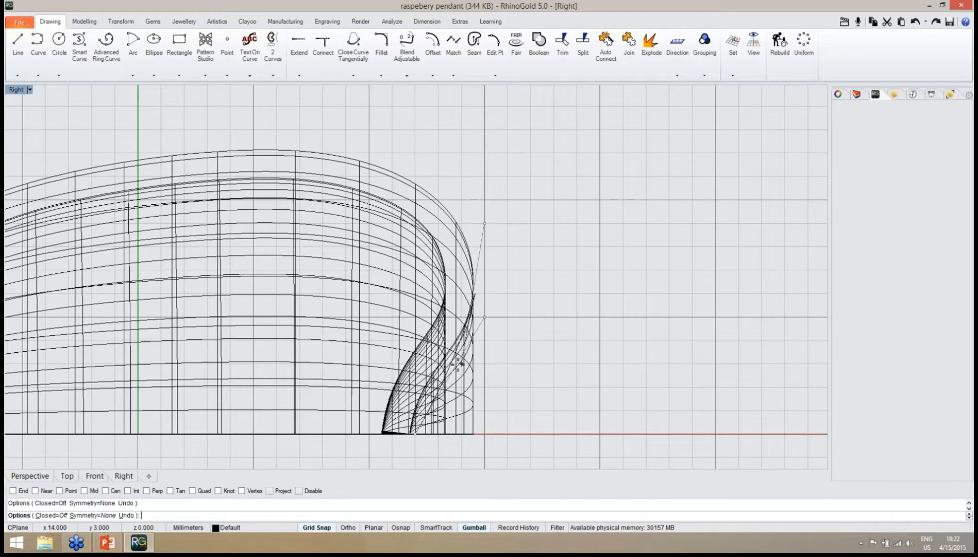
click(126, 515)
click(127, 515)
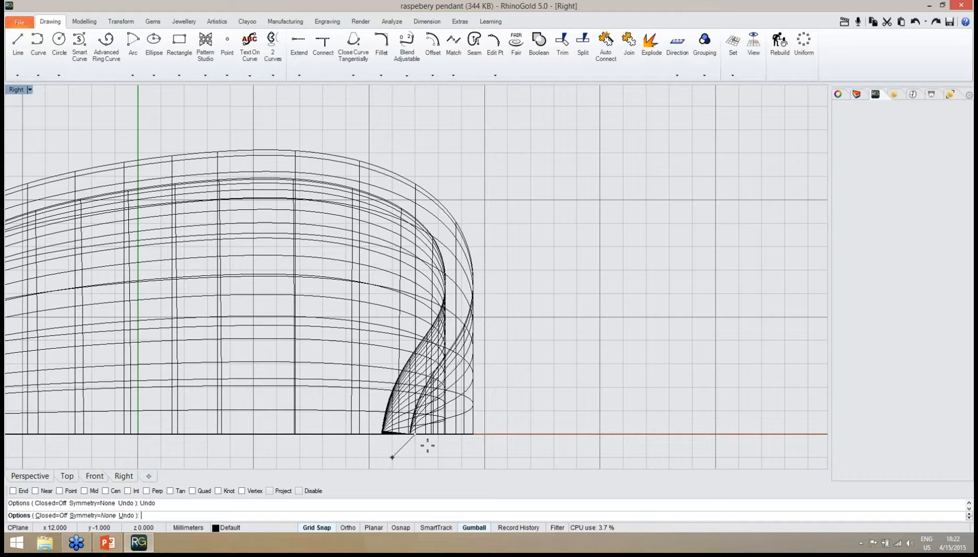
Turn Grid Snap off and continue the curve just outside the body's rounded end to above its highest part, then finish it.
click(323, 531)
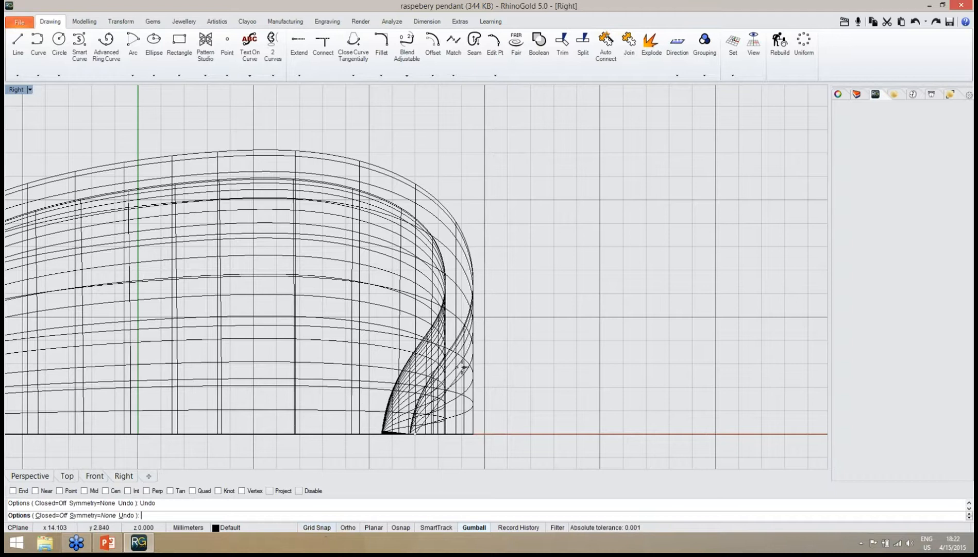
click(490, 316)
click(499, 256)
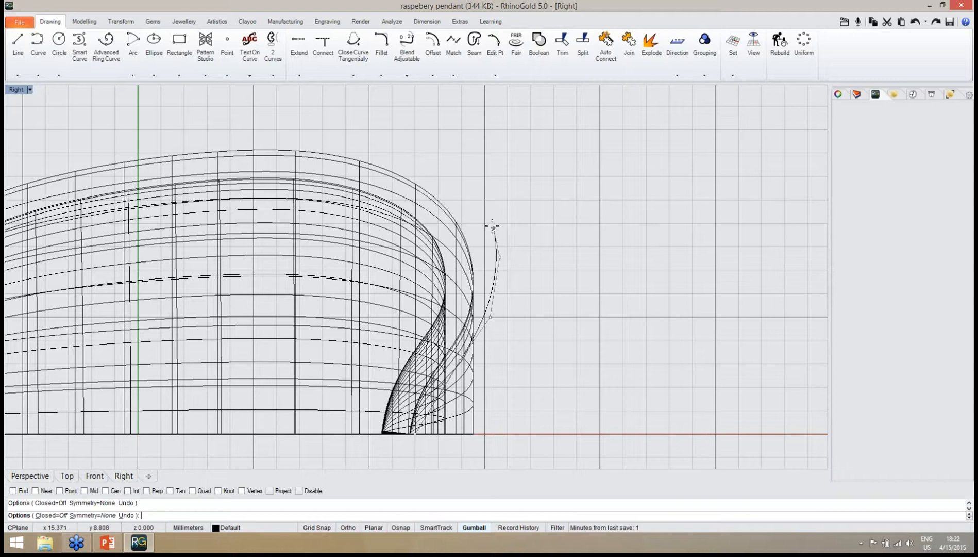
click(465, 197)
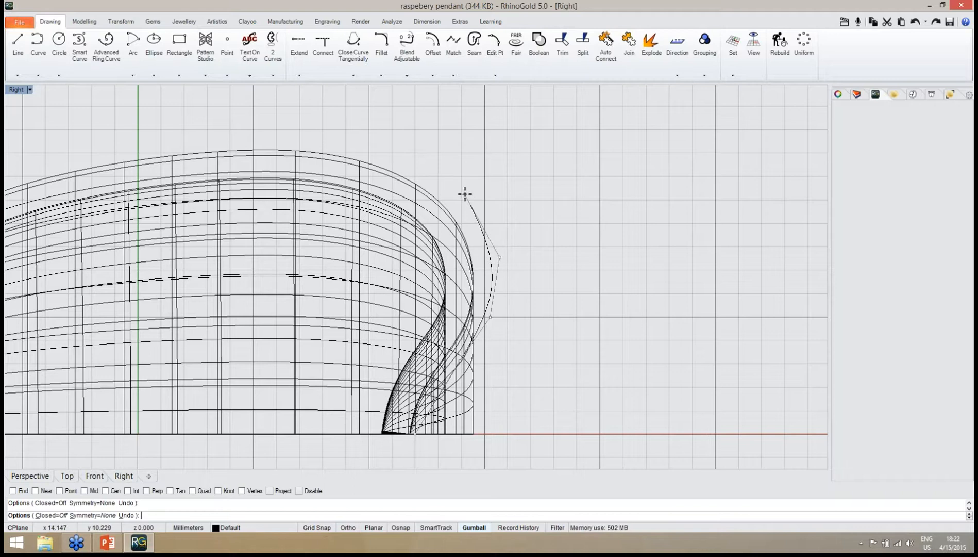
right_drag(428, 156, 514, 181)
scroll(513, 181, down, 5)
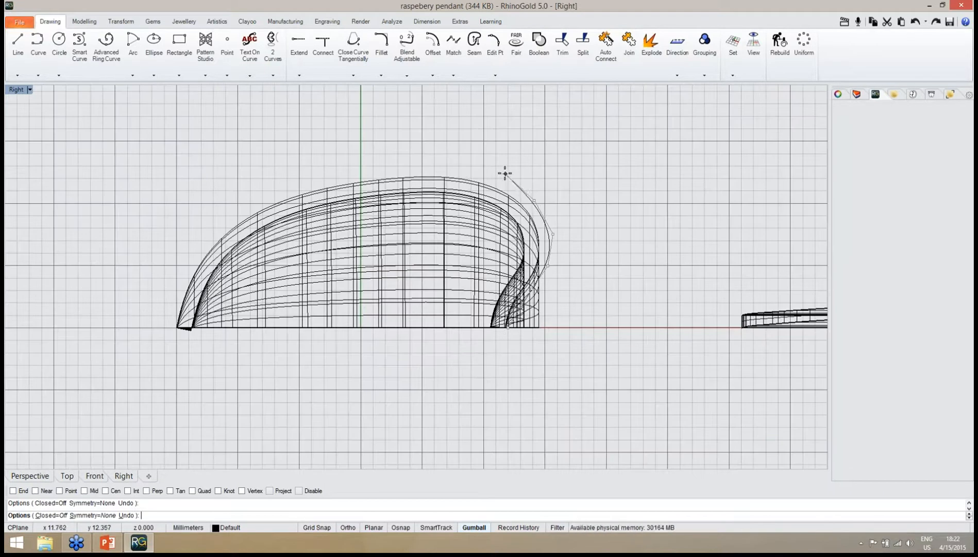
click(503, 173)
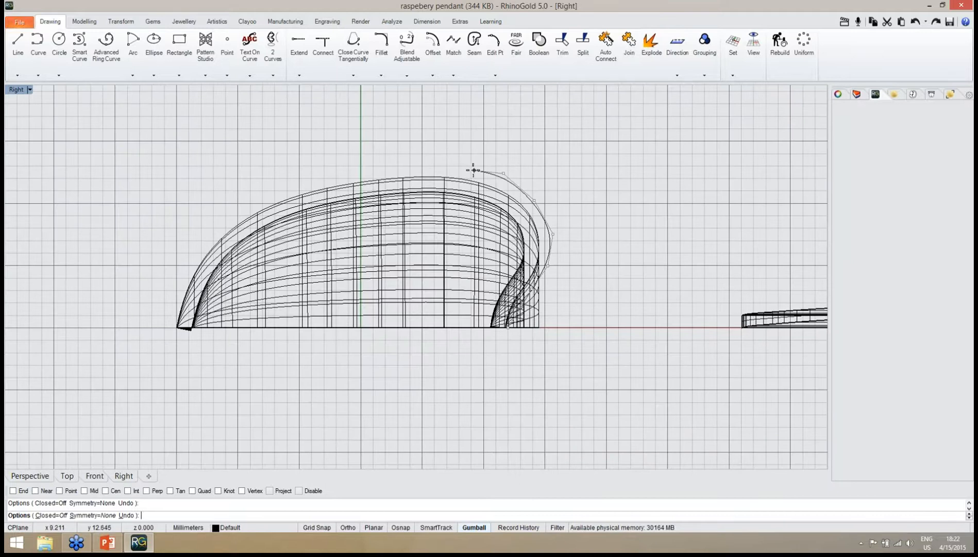
click(434, 168)
key(Return)
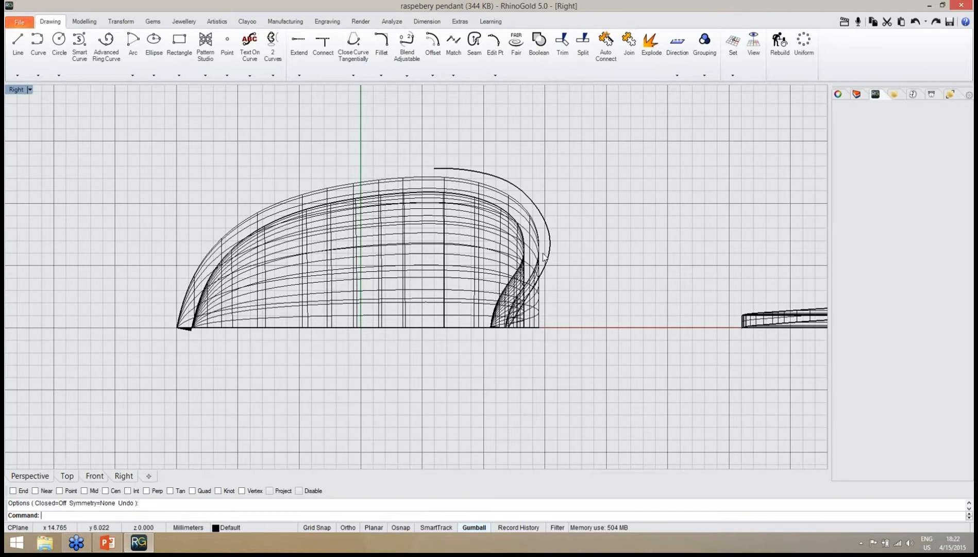
Smooth the side-profile curve with Fair at a tolerance of 1.0.
scroll(545, 257, up, 5)
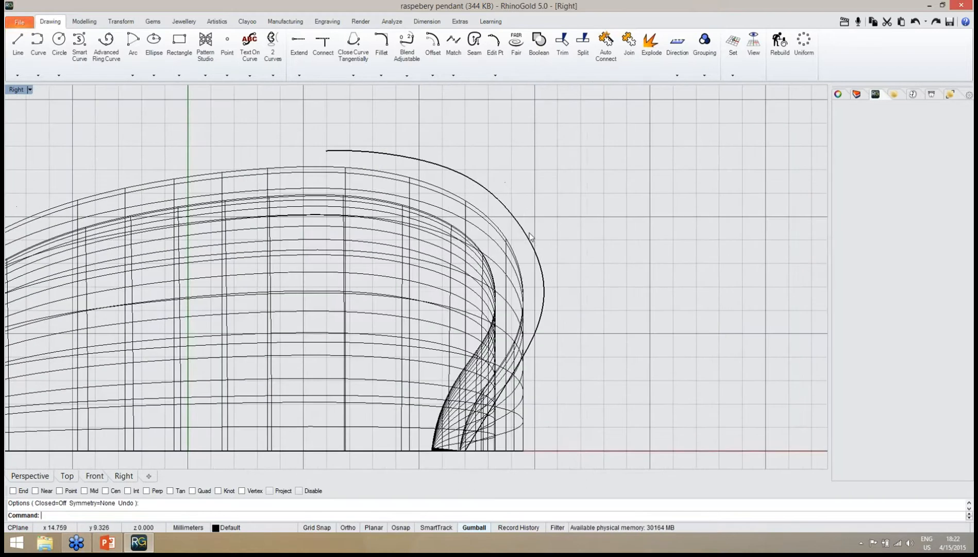
right_drag(337, 181, 453, 170)
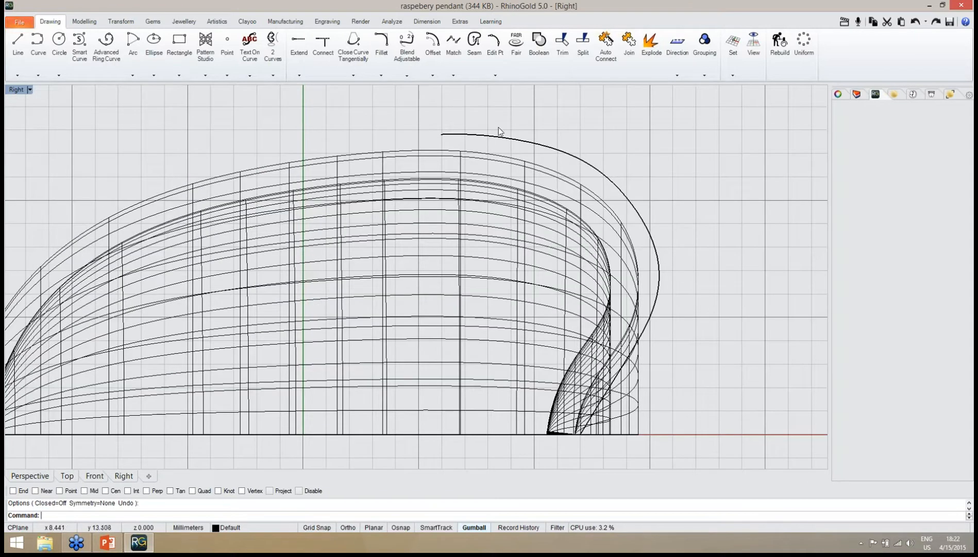
click(566, 156)
click(517, 40)
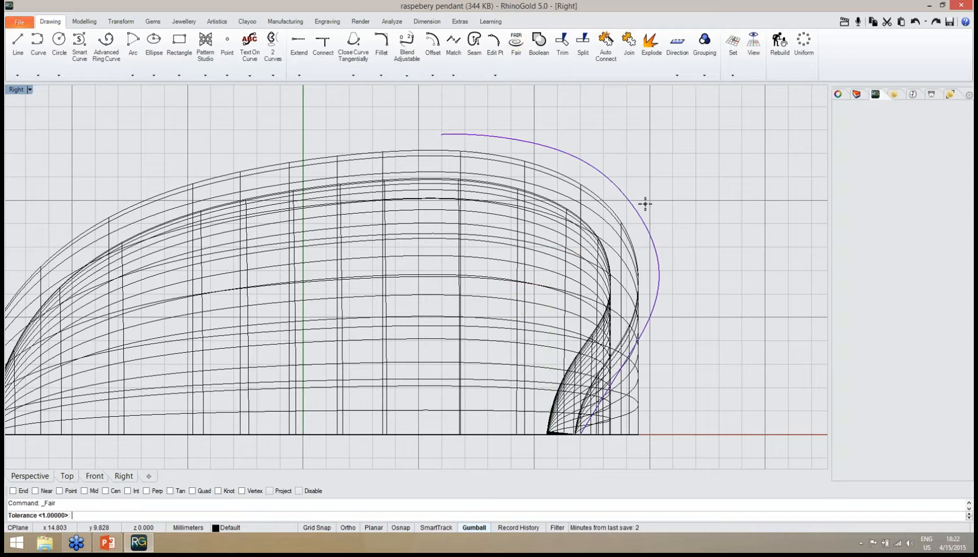
key(Return)
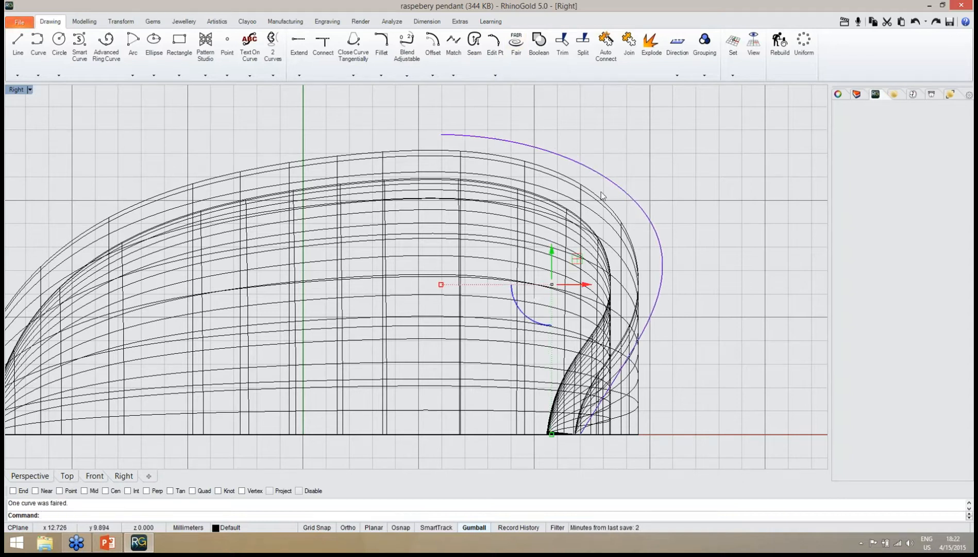
Examine the faired curve against the body and the flat leaf from several angles in the Perspective view.
right_drag(486, 331, 497, 282)
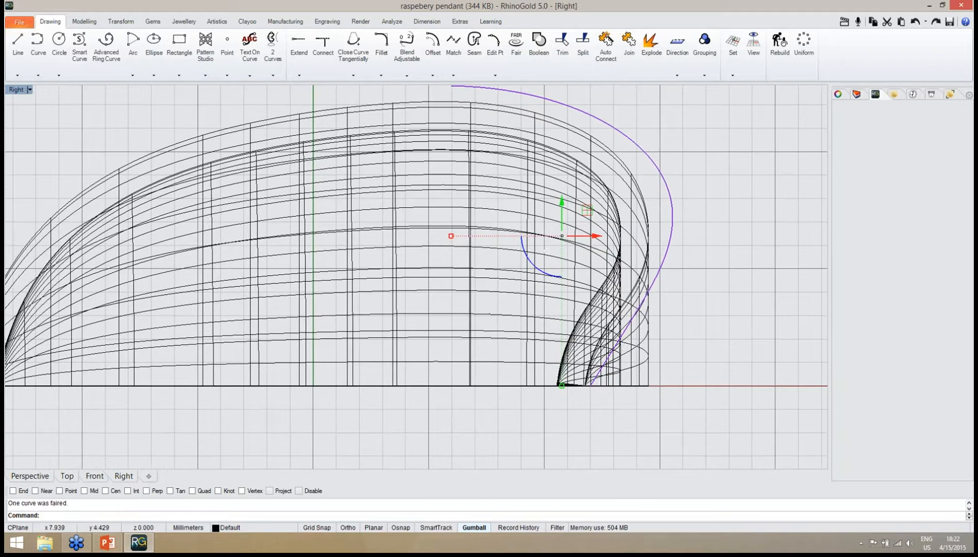
click(36, 477)
click(607, 306)
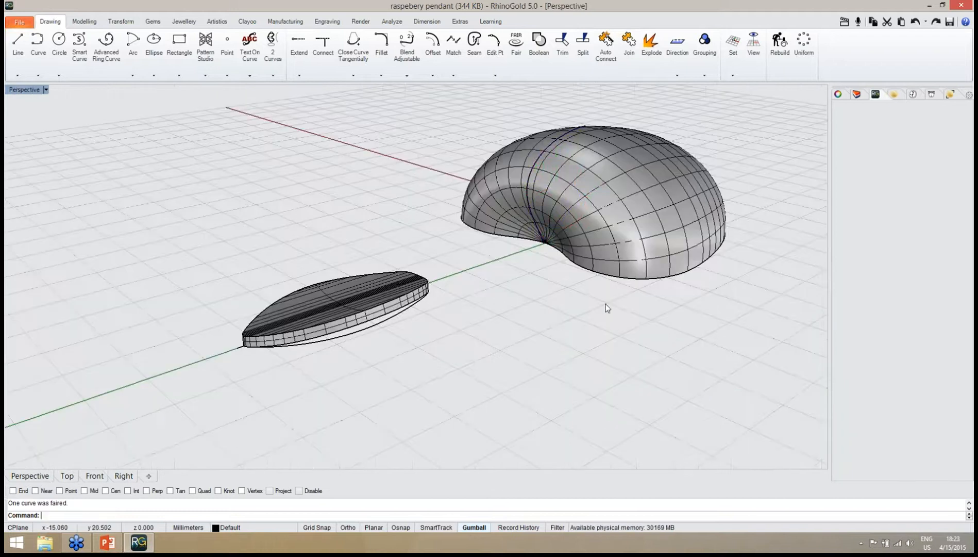
right_drag(607, 306, 490, 266)
scroll(490, 266, down, 8)
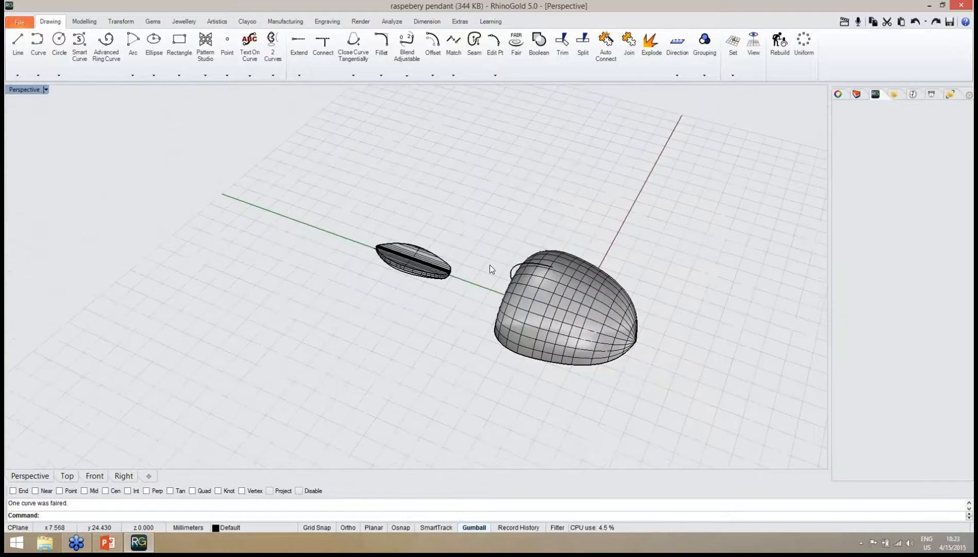
right_drag(548, 254, 508, 356)
scroll(514, 350, up, 8)
scroll(490, 362, down, 8)
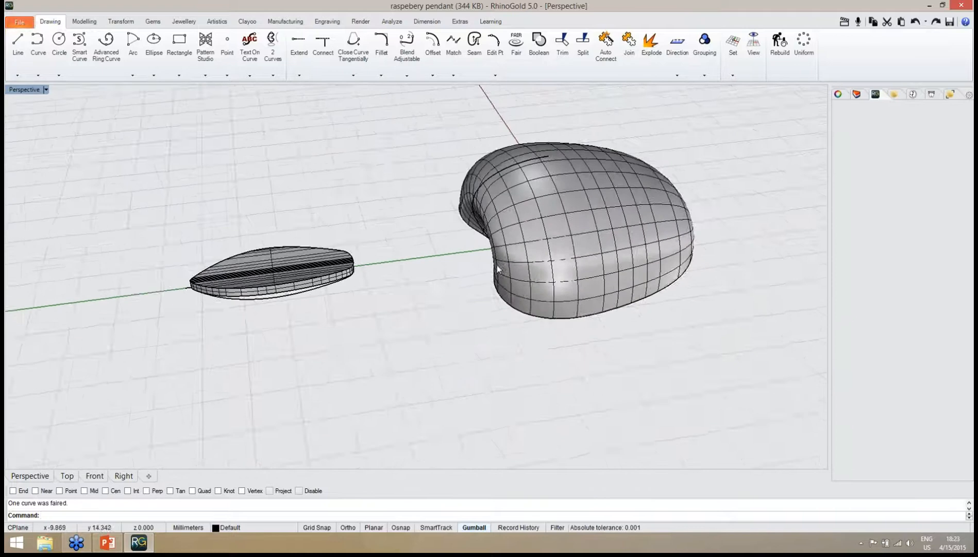
scroll(496, 174, up, 8)
right_drag(498, 175, 403, 332)
scroll(424, 313, down, 4)
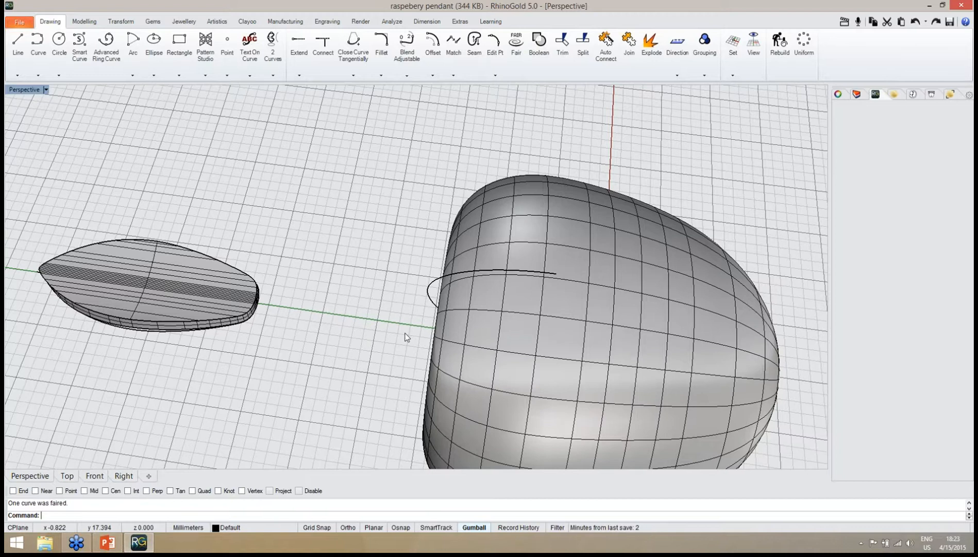
scroll(406, 336, down, 3)
scroll(433, 328, up, 5)
right_drag(415, 345, 395, 353)
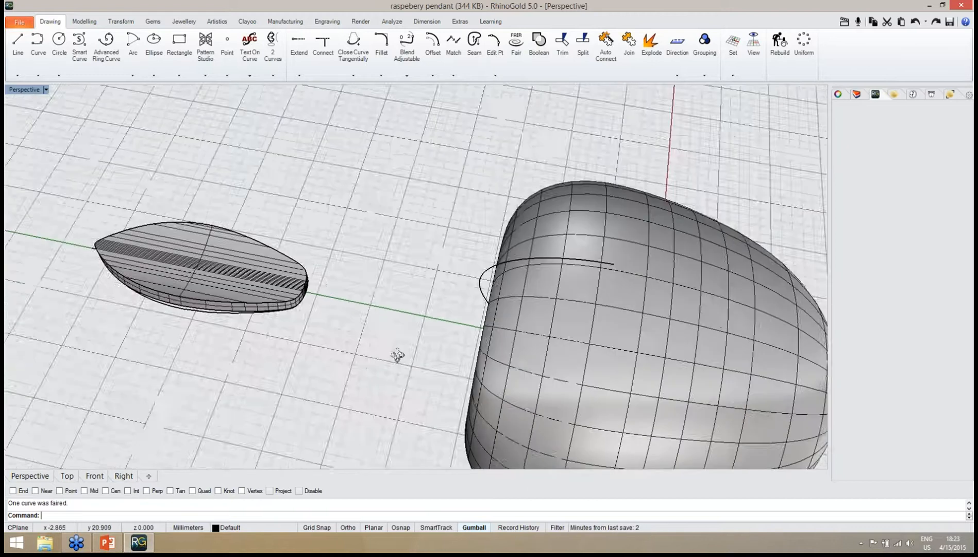
scroll(411, 294, down, 4)
scroll(411, 318, up, 4)
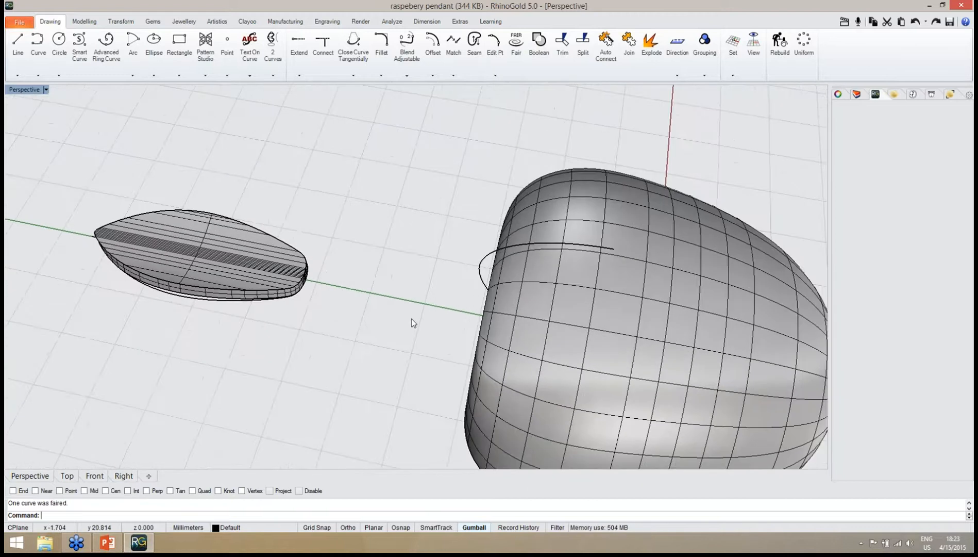
Move the leaf's outline curve to the curves layer.
right_drag(400, 320, 264, 365)
click(210, 316)
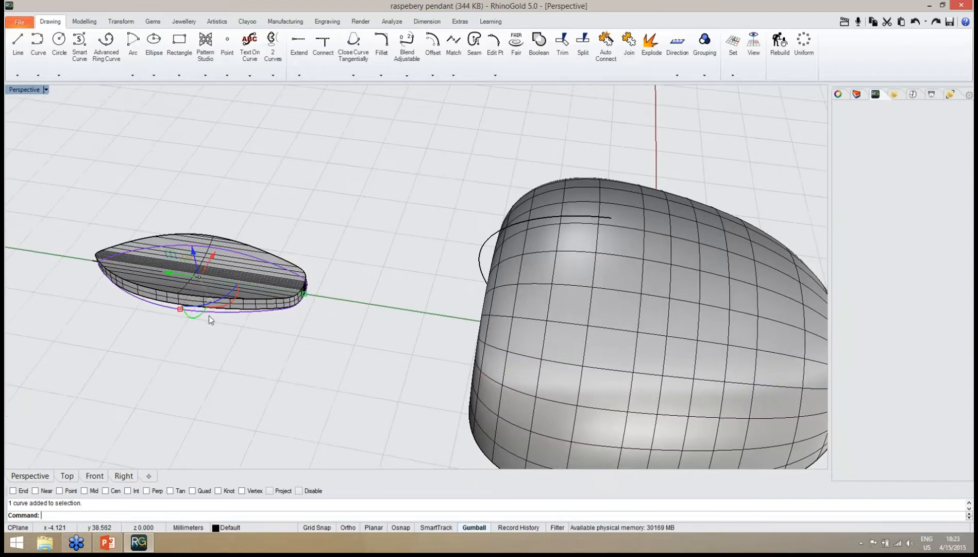
click(856, 95)
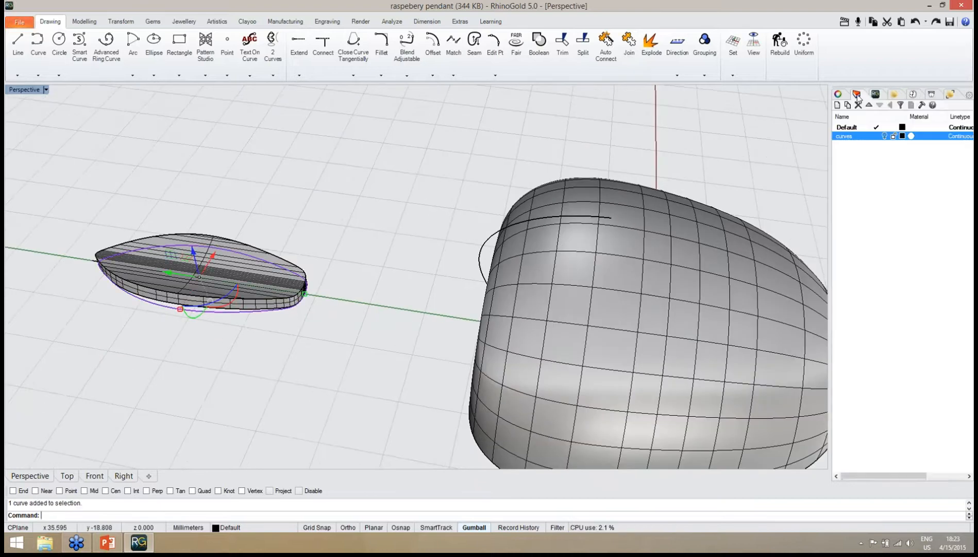
right_click(859, 138)
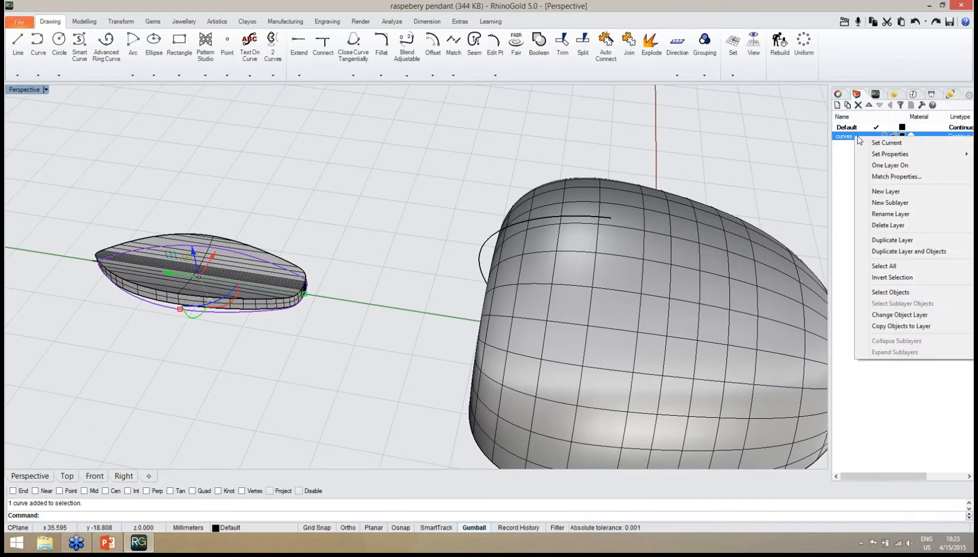
click(883, 316)
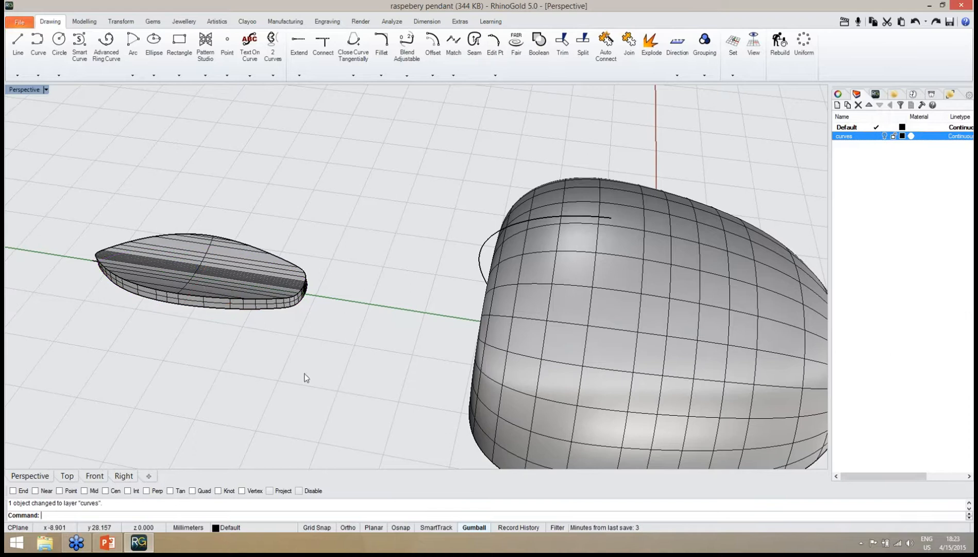
Inspect the straight line beneath the leaf and the side-profile curve around the body, and save the pendant file.
right_drag(304, 376, 365, 355)
scroll(365, 355, down, 3)
right_drag(297, 400, 317, 369)
scroll(216, 303, up, 5)
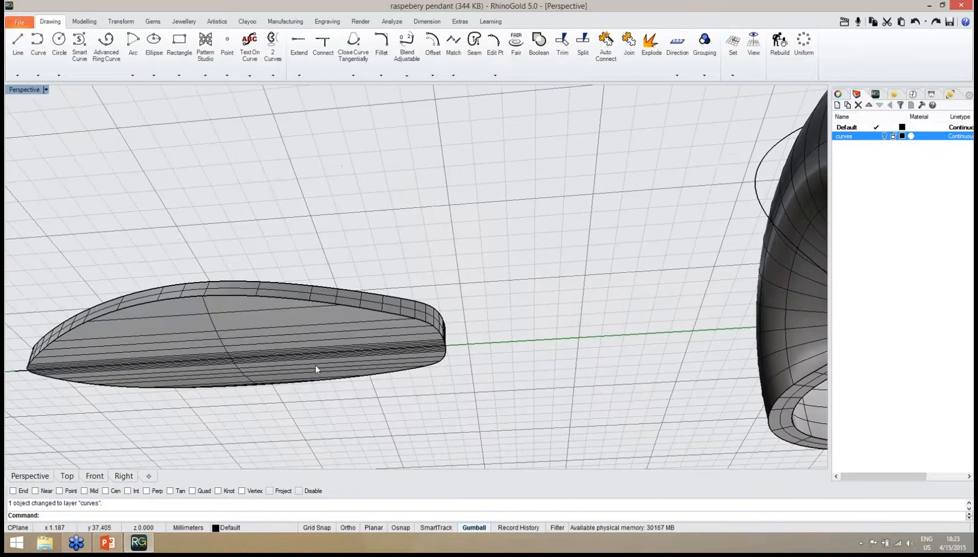
click(320, 359)
click(351, 384)
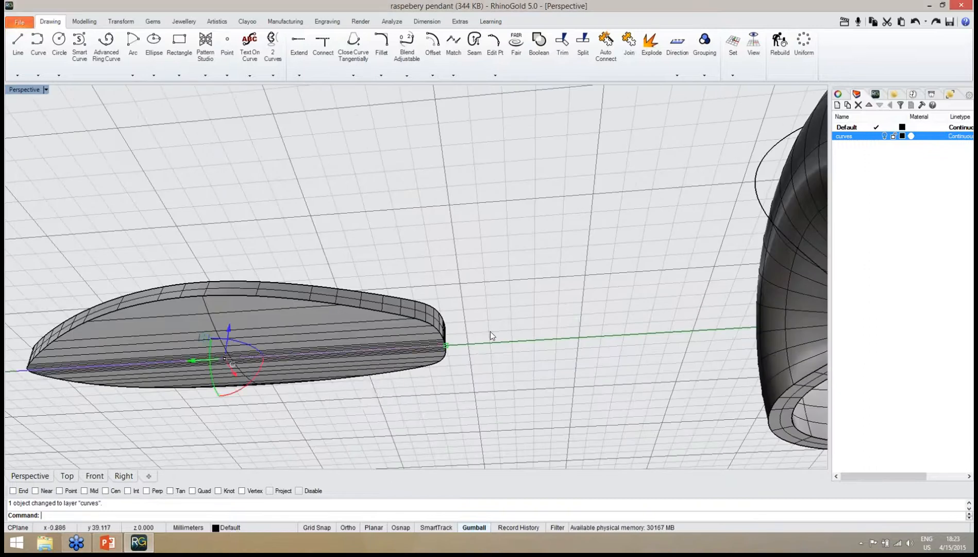
right_drag(491, 339, 520, 341)
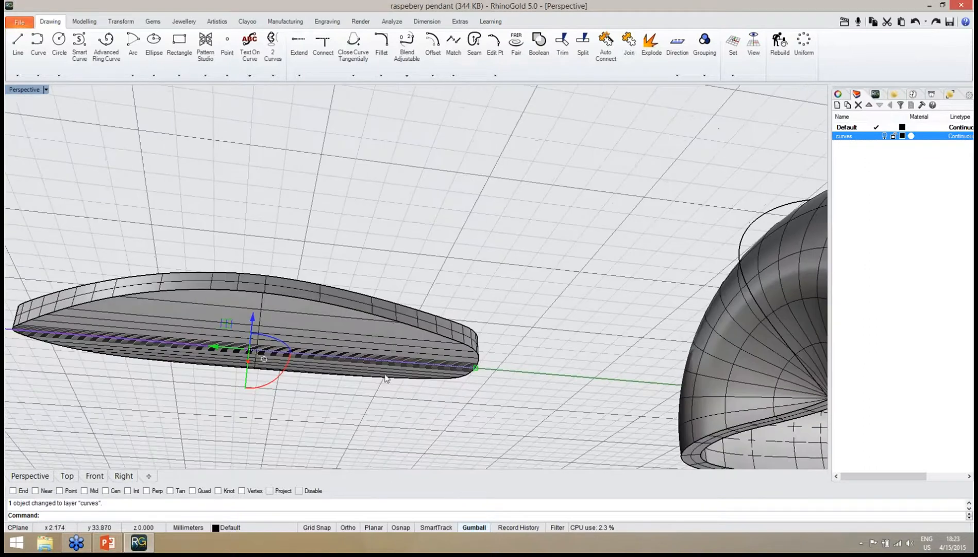
right_drag(542, 306, 538, 275)
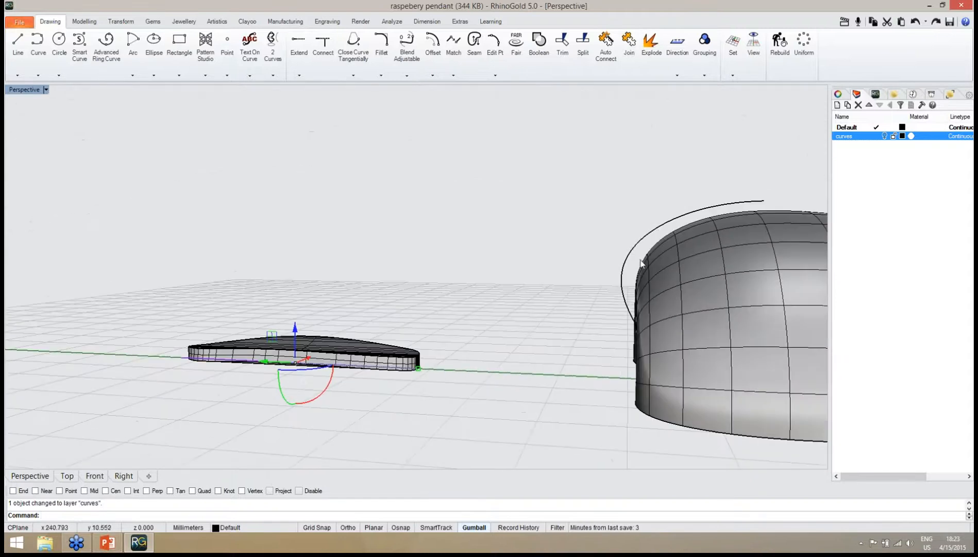
click(634, 248)
right_drag(520, 353, 527, 319)
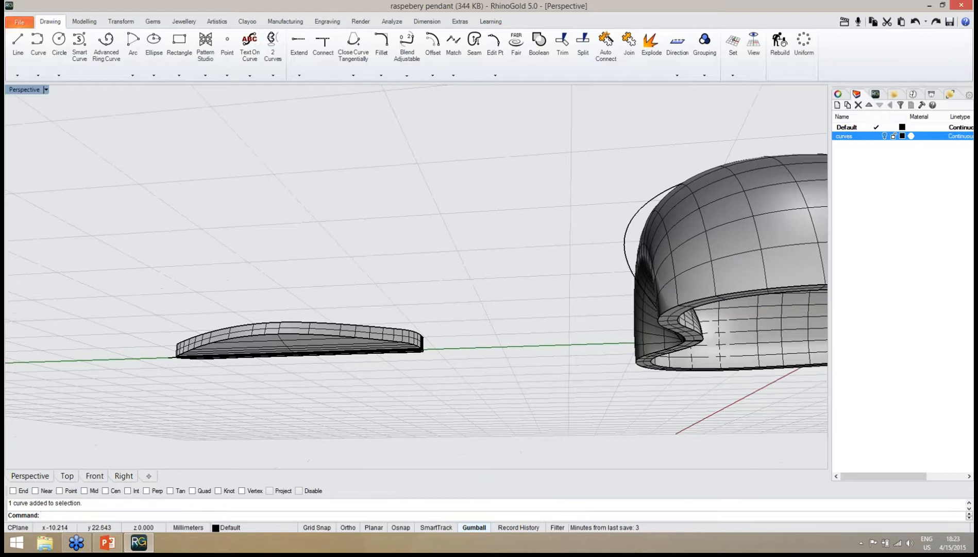
key(ctrl+s)
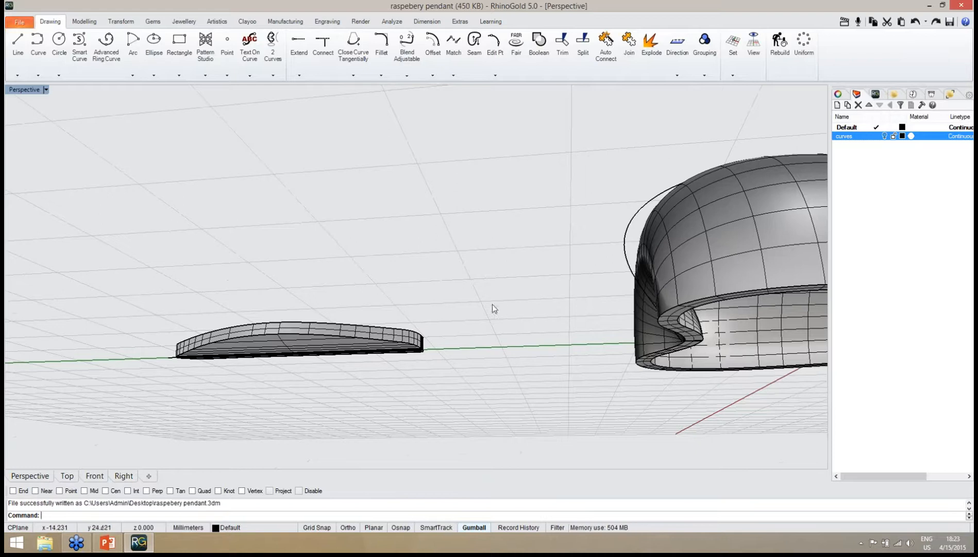
Flow a copy of the flat leaf from the straight line beneath it onto the side-profile curve around the body, with stretch and rigid off.
right_drag(492, 304, 488, 284)
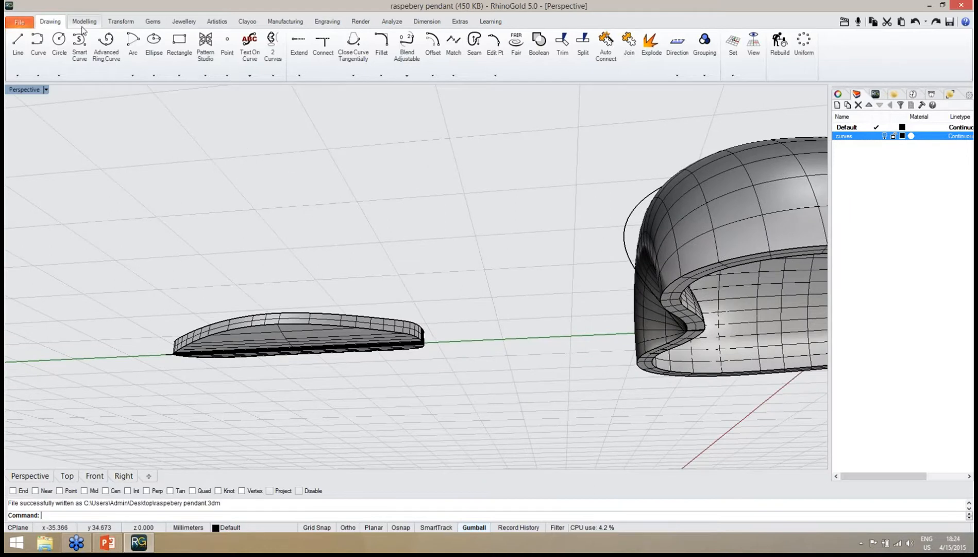
click(118, 22)
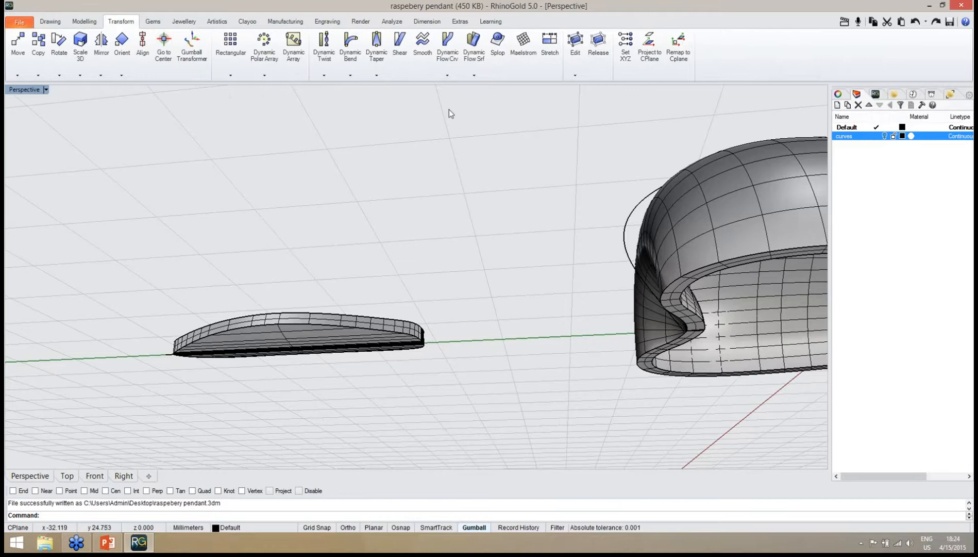
click(448, 76)
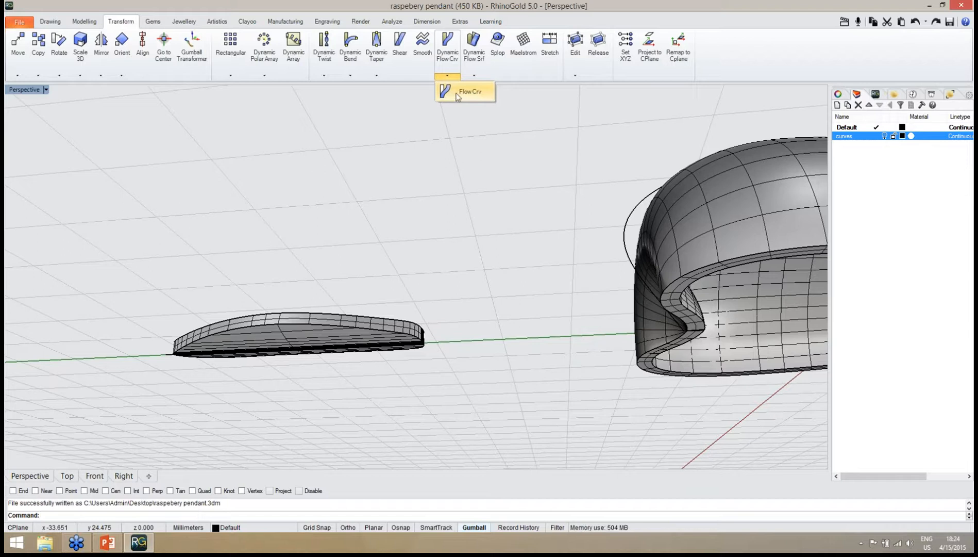
click(457, 97)
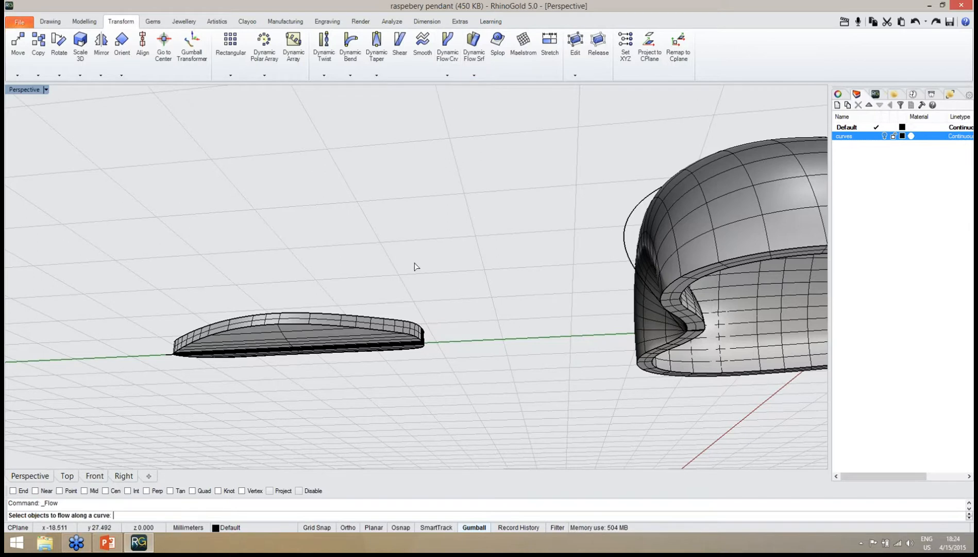
right_drag(415, 280, 359, 321)
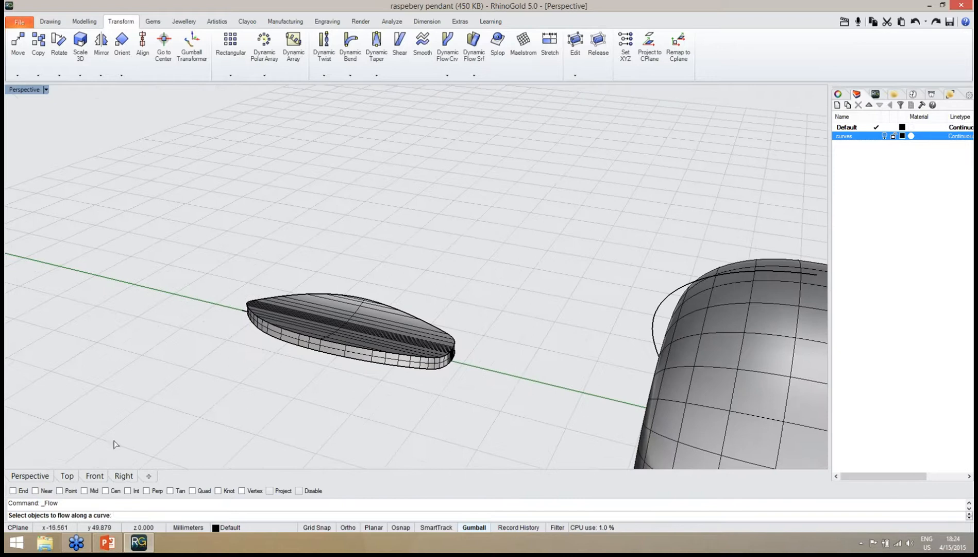
click(351, 324)
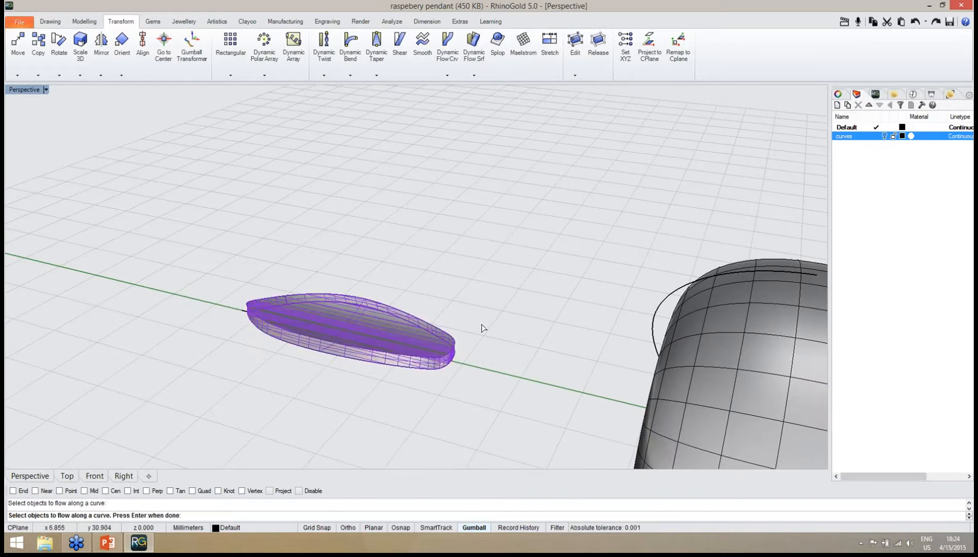
key(Return)
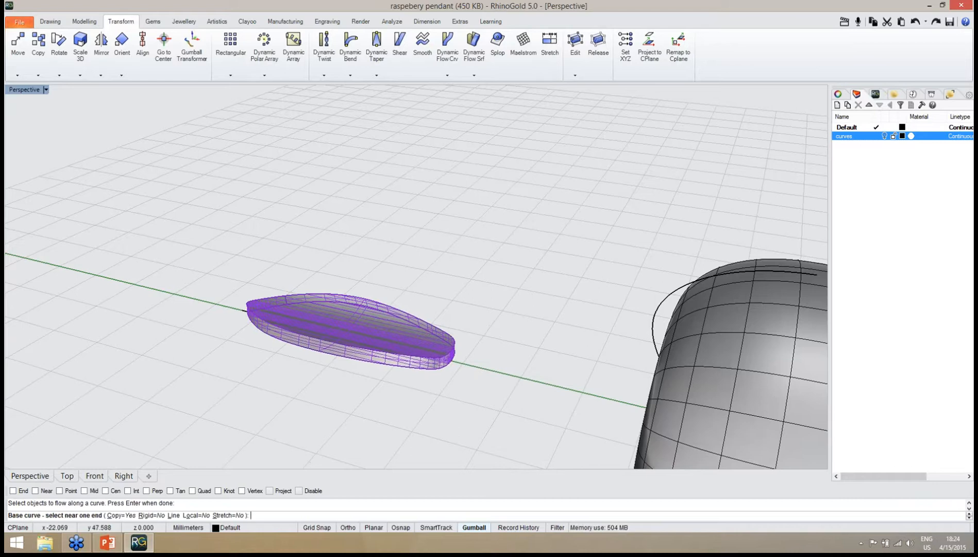
right_drag(388, 444, 386, 317)
scroll(386, 325, up, 5)
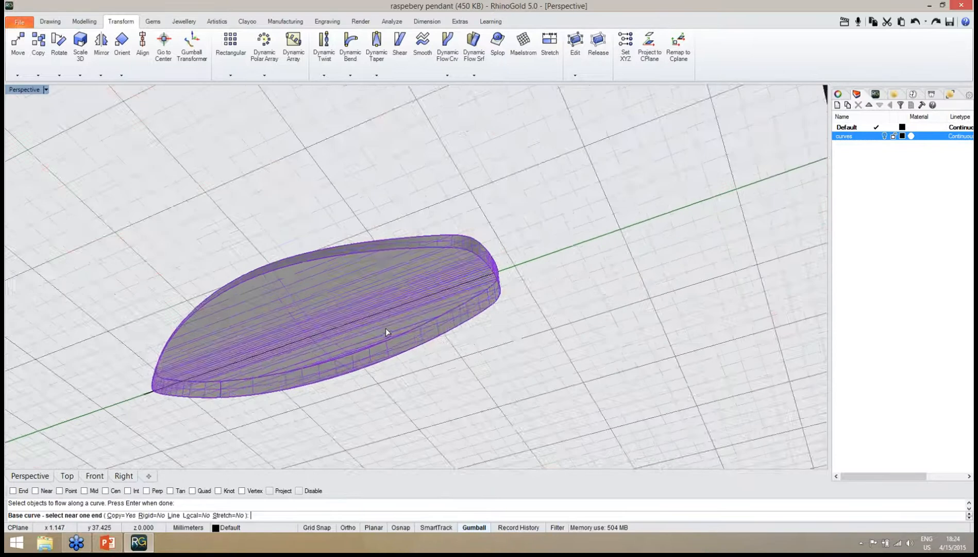
click(456, 277)
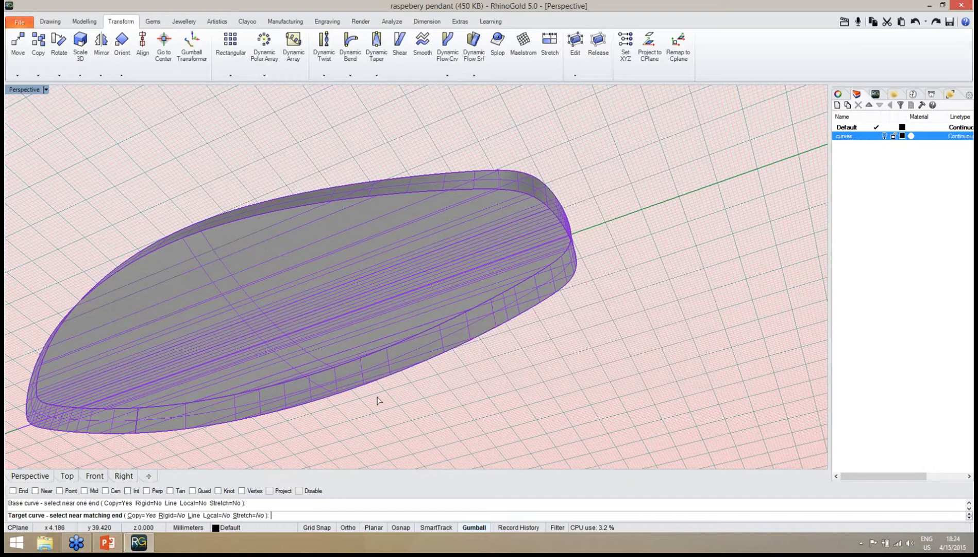
right_drag(311, 380, 278, 405)
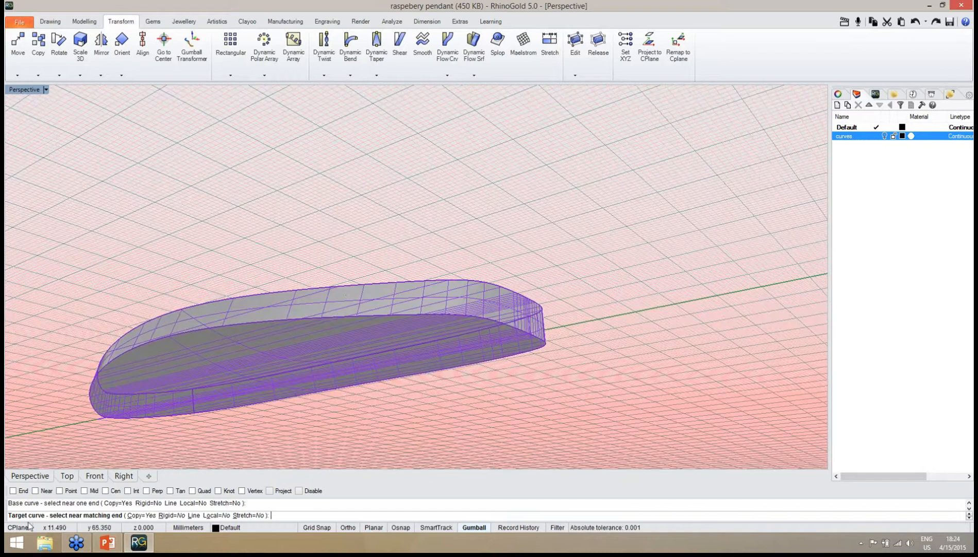
scroll(338, 216, down, 6)
right_drag(344, 217, 437, 285)
scroll(329, 265, down, 6)
scroll(566, 282, up, 6)
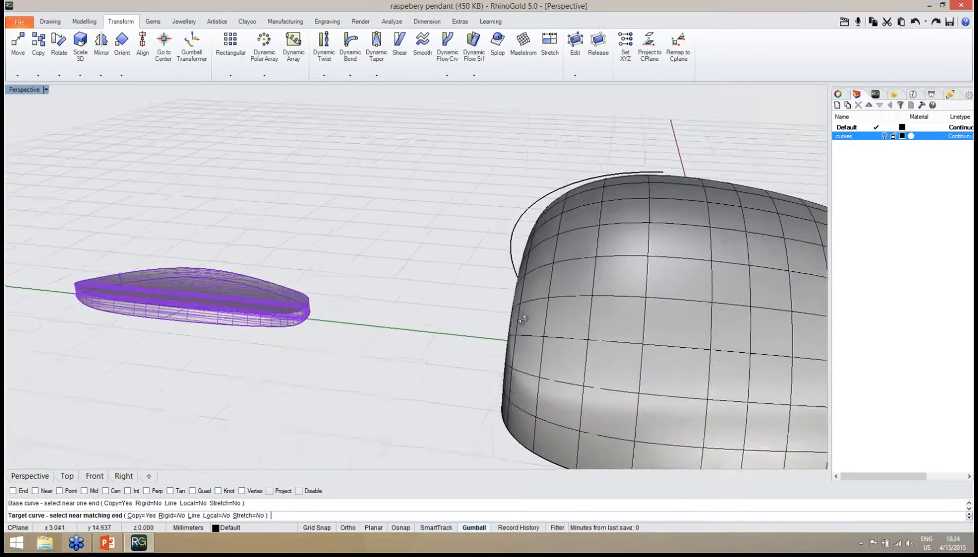
click(513, 229)
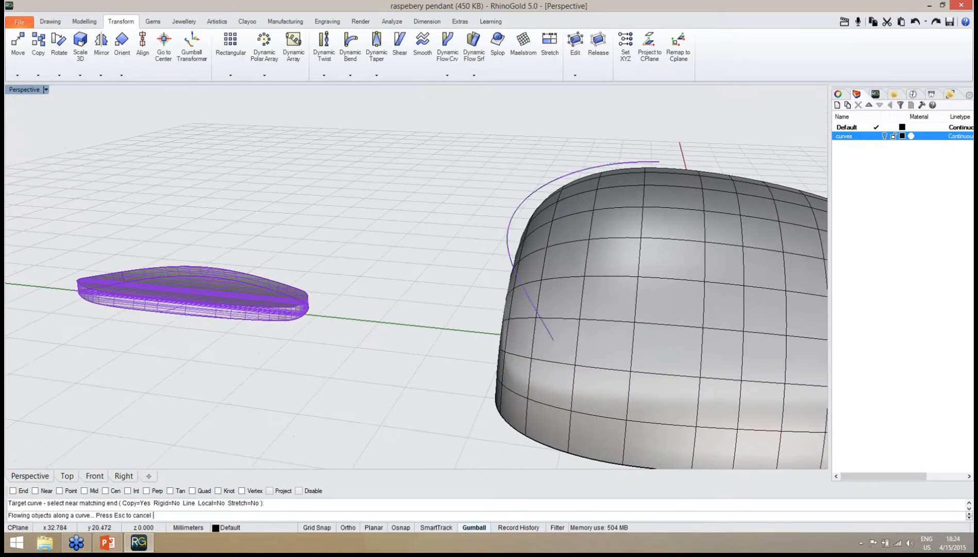
Examine the flowed leaf against the body from several angles and undo the flow.
right_drag(510, 231, 539, 279)
scroll(510, 336, down, 2)
scroll(515, 328, up, 5)
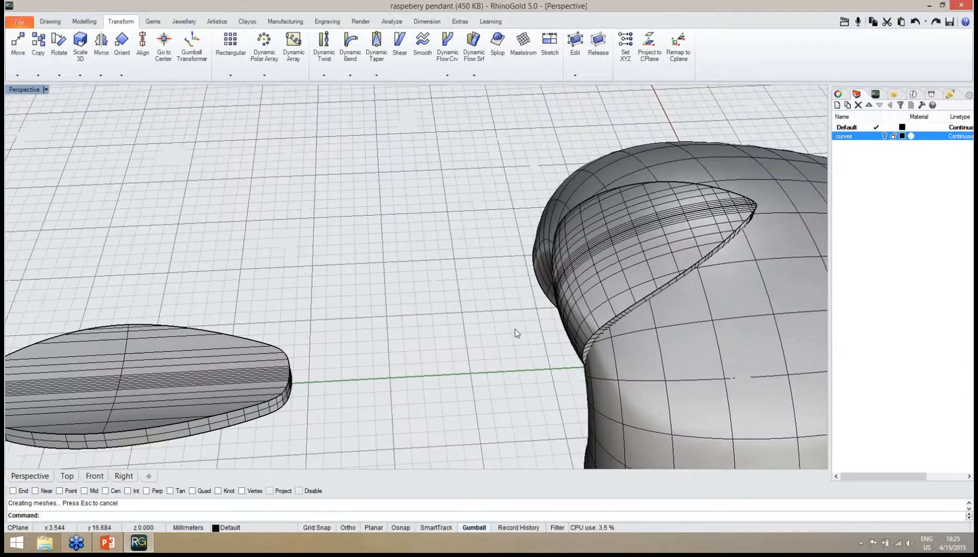
right_drag(513, 335, 558, 361)
right_drag(501, 371, 572, 288)
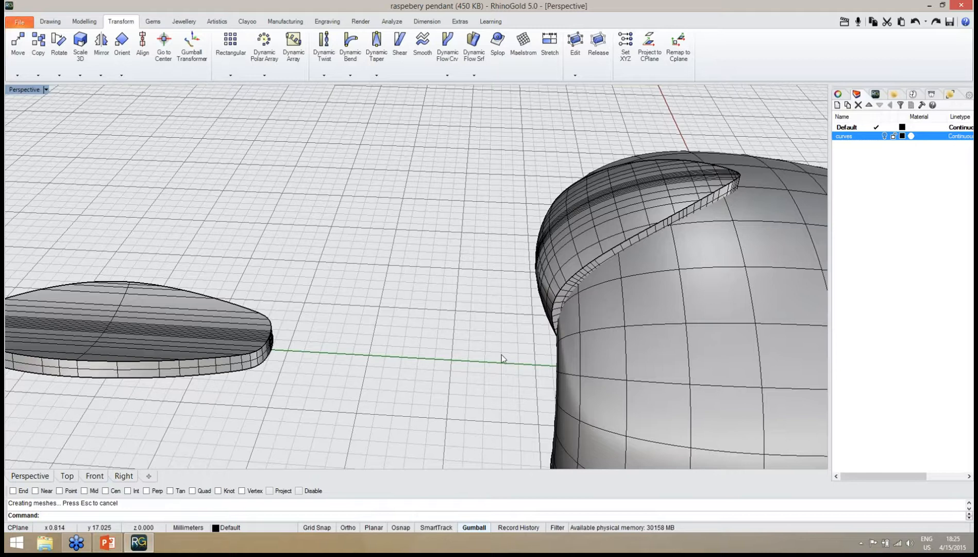
mouse_move(501, 354)
right_down()
mouse_move(563, 323)
mouse_move(518, 358)
right_up()
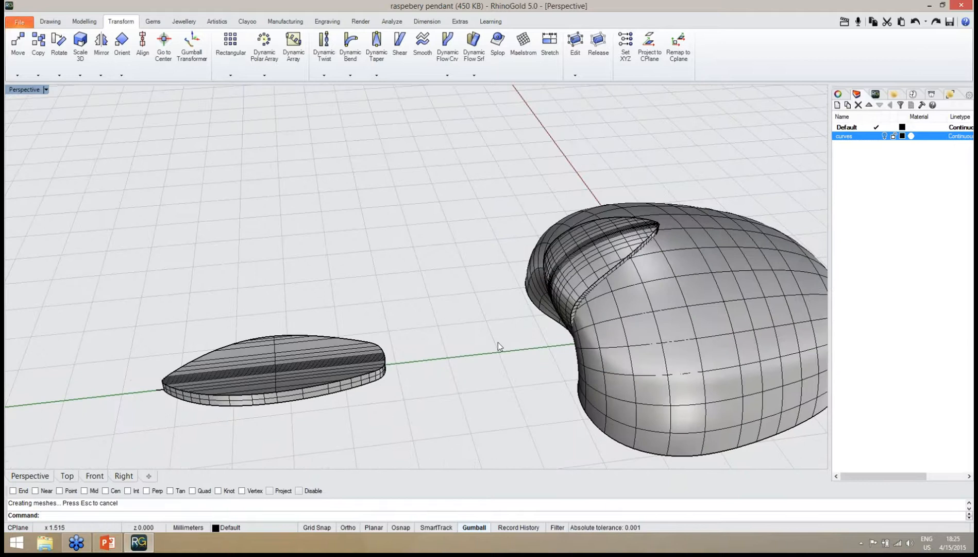
right_drag(469, 341, 443, 353)
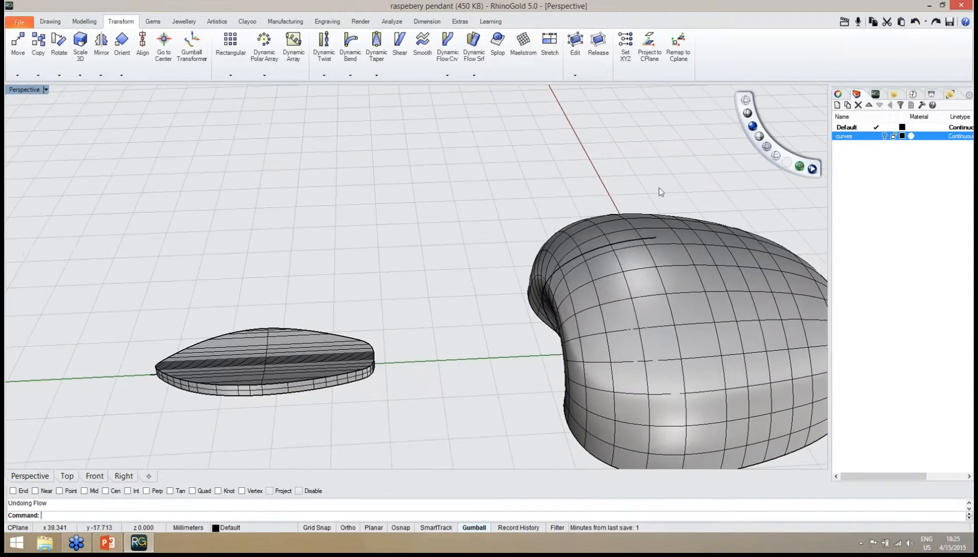
click(911, 26)
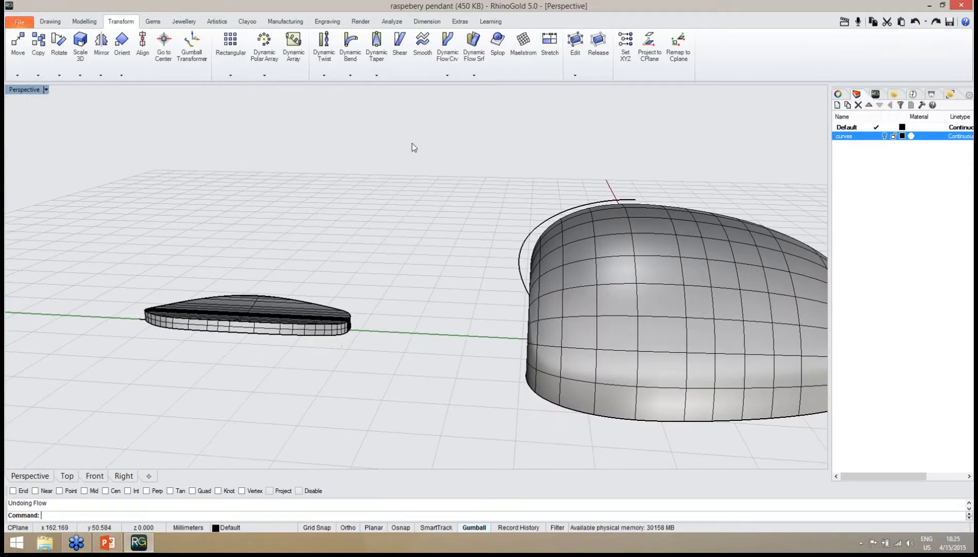
Check the direction of the side-profile curve around the body without flipping it.
click(392, 21)
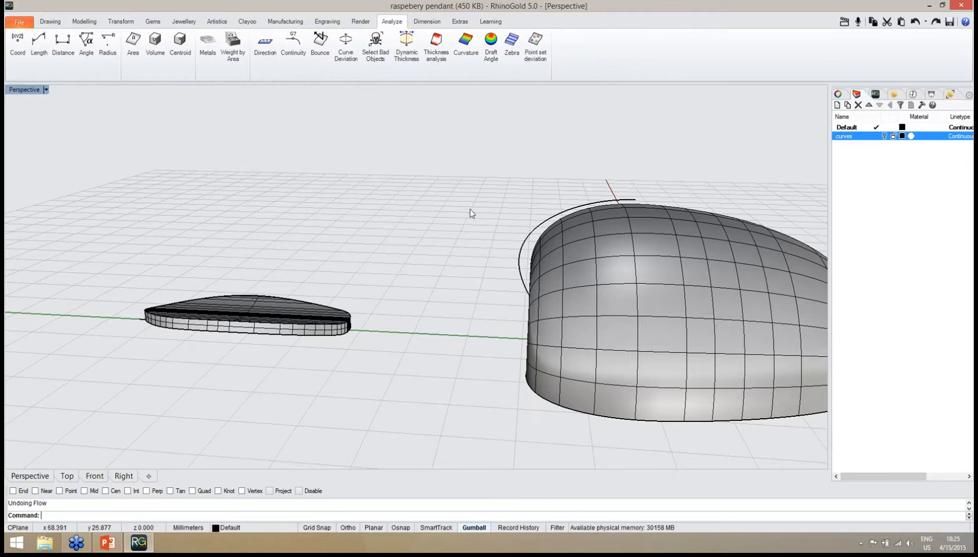
click(267, 61)
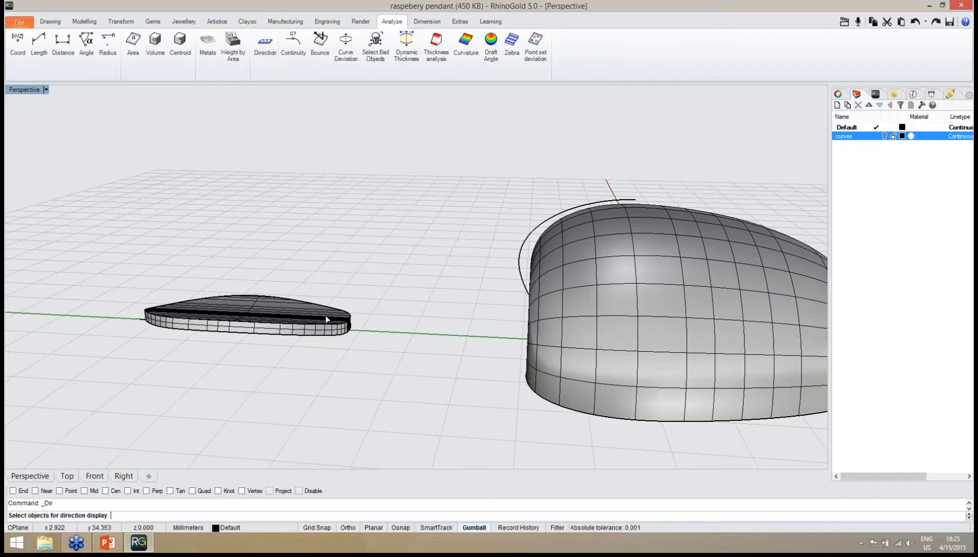
click(520, 250)
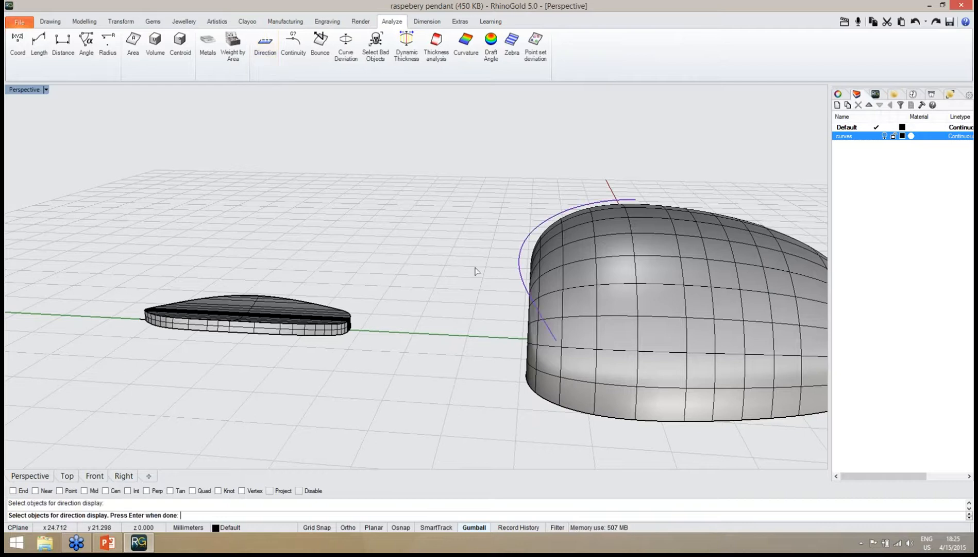
key(Return)
right_drag(478, 295, 522, 300)
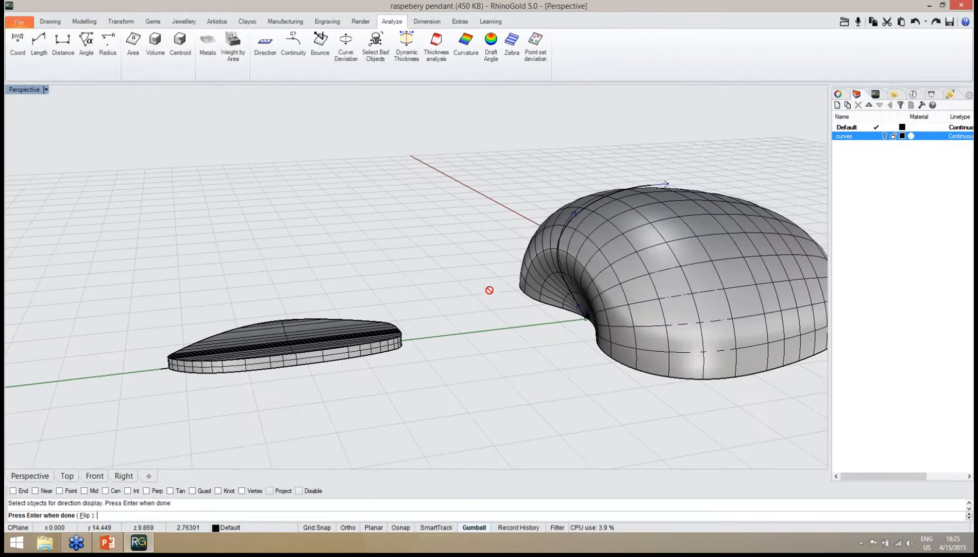
right_drag(489, 288, 443, 297)
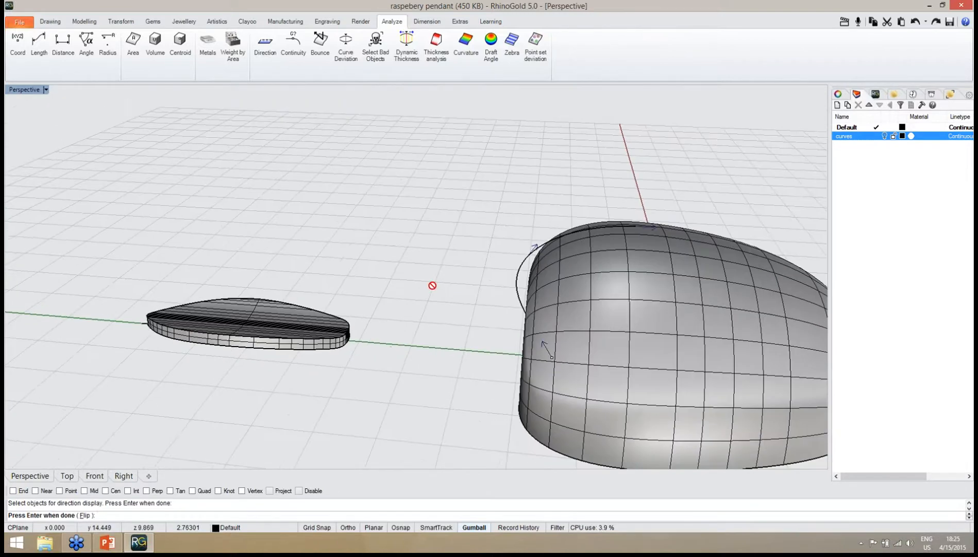
key(Return)
Flip the direction of the straight line beneath the flat leaf so it points away from the body.
scroll(214, 329, up, 5)
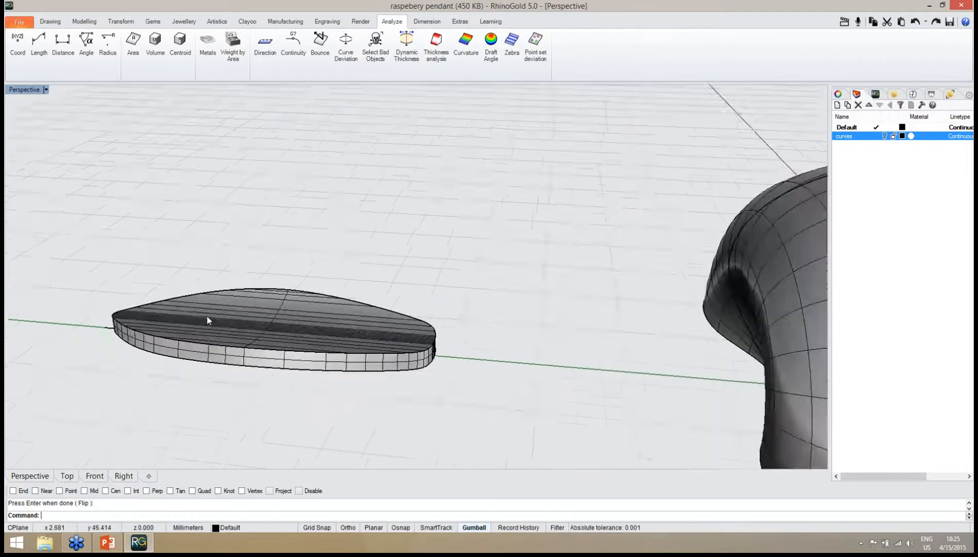
right_drag(223, 344, 201, 283)
click(200, 278)
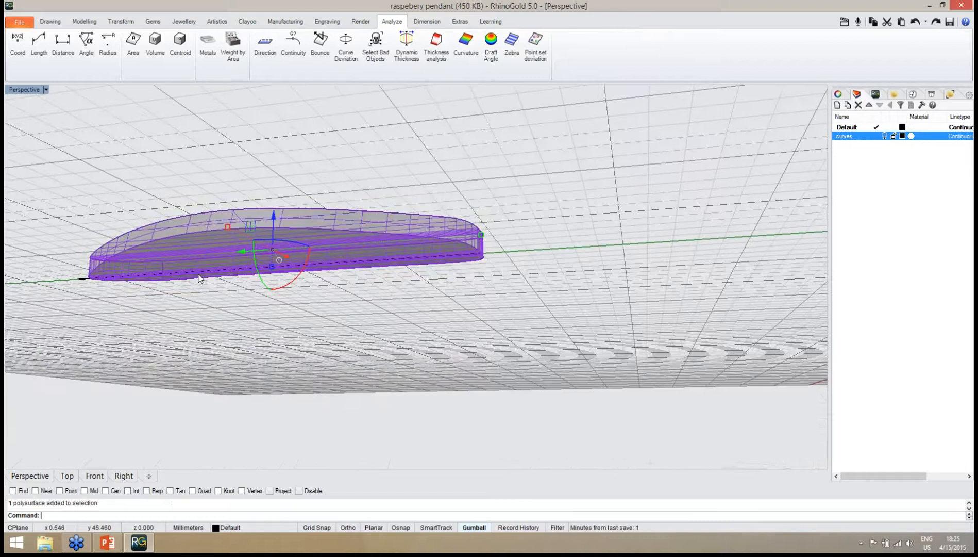
click(165, 178)
click(250, 280)
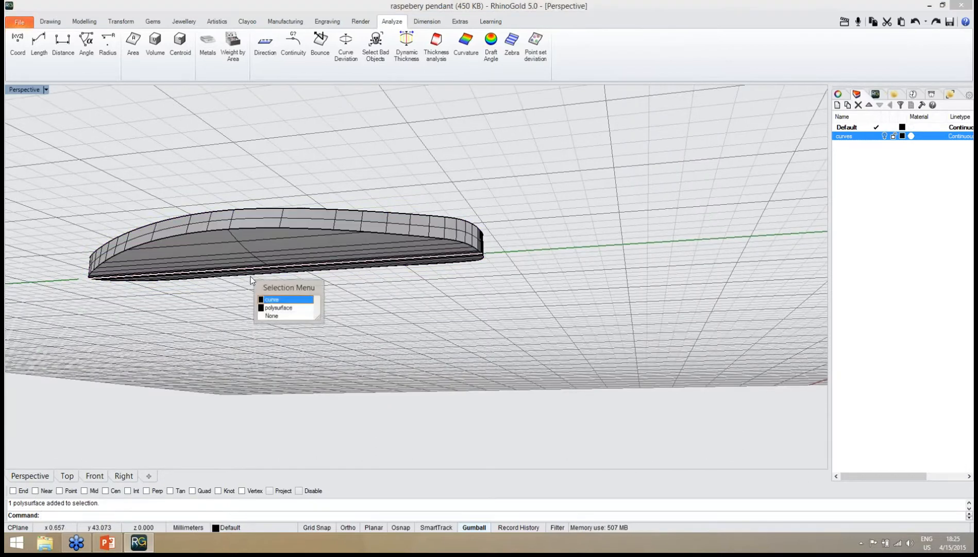
click(288, 300)
click(265, 44)
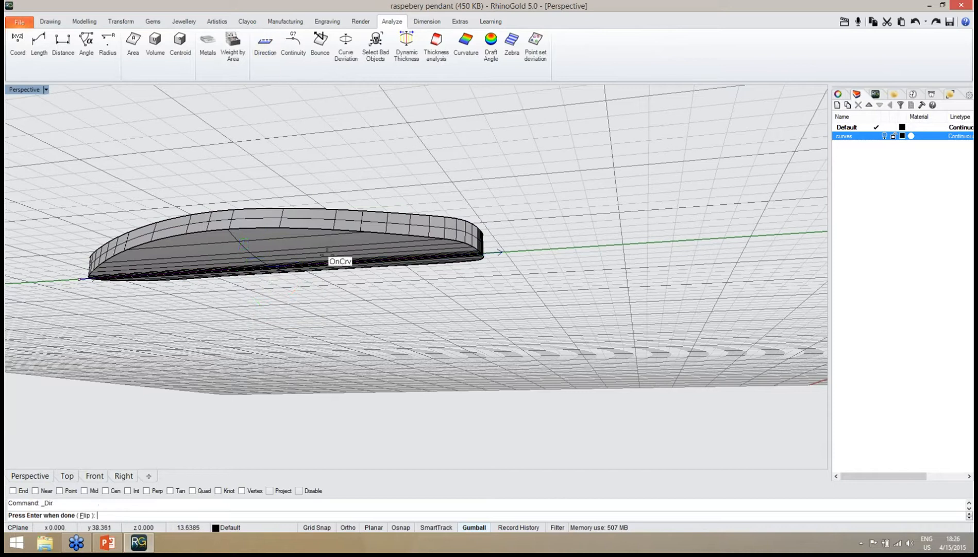
right_drag(325, 254, 330, 402)
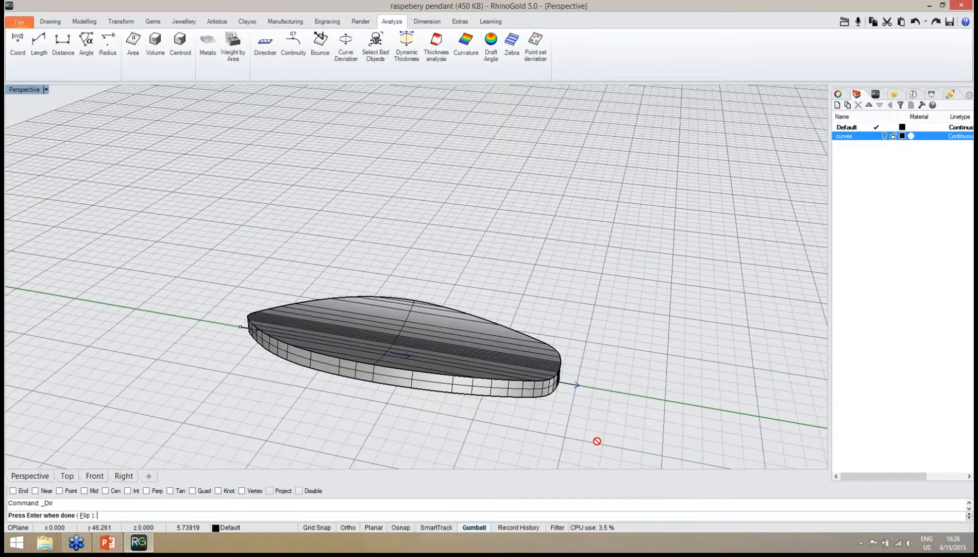
click(85, 515)
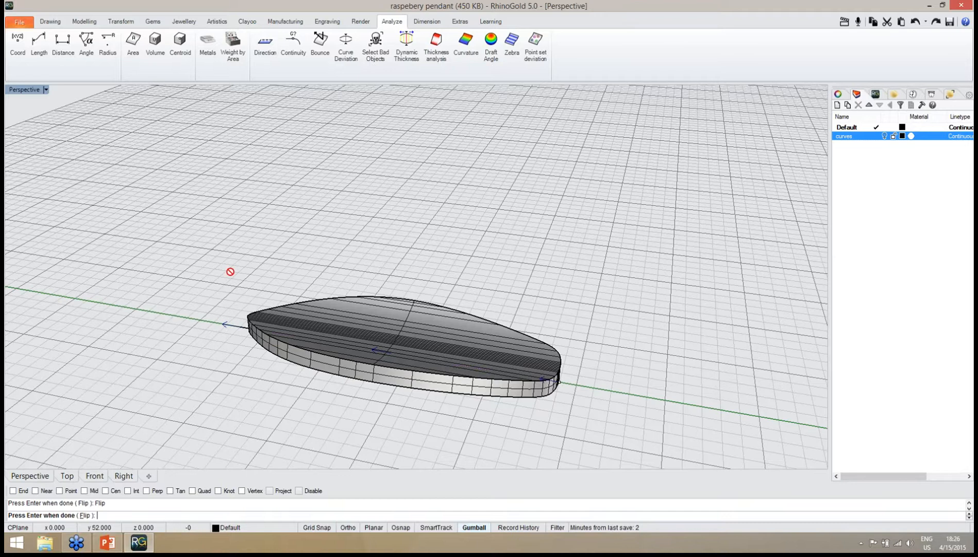
key(Return)
click(520, 299)
Flow a leaf copy along the side-profile curve using the flipped line as base, picking the line's body-side end and the profile's lower end.
scroll(359, 286, down, 8)
right_drag(400, 347, 431, 312)
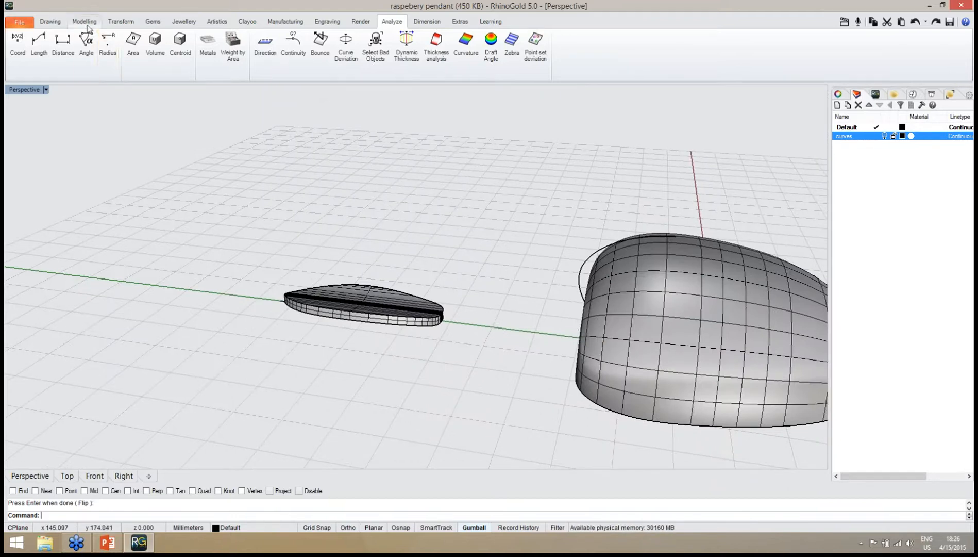
click(107, 24)
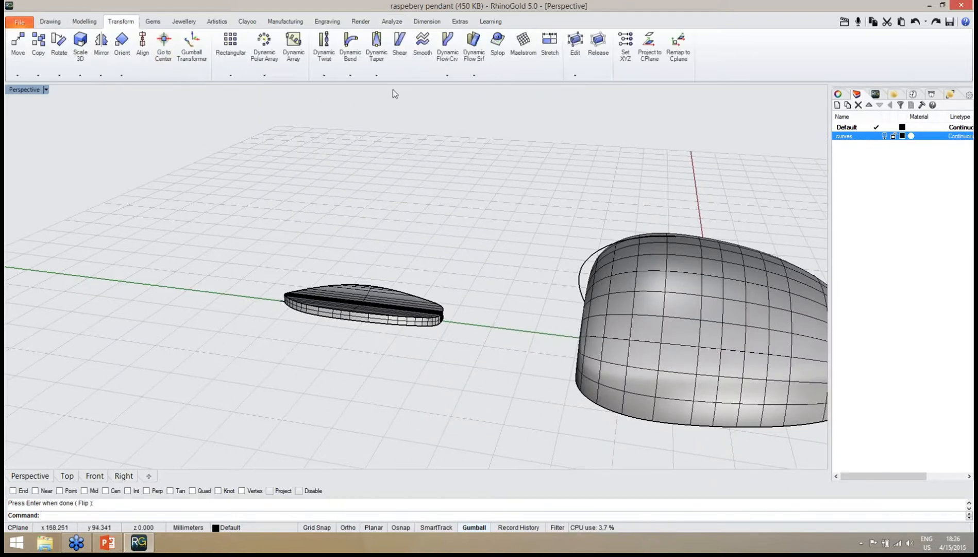
click(447, 76)
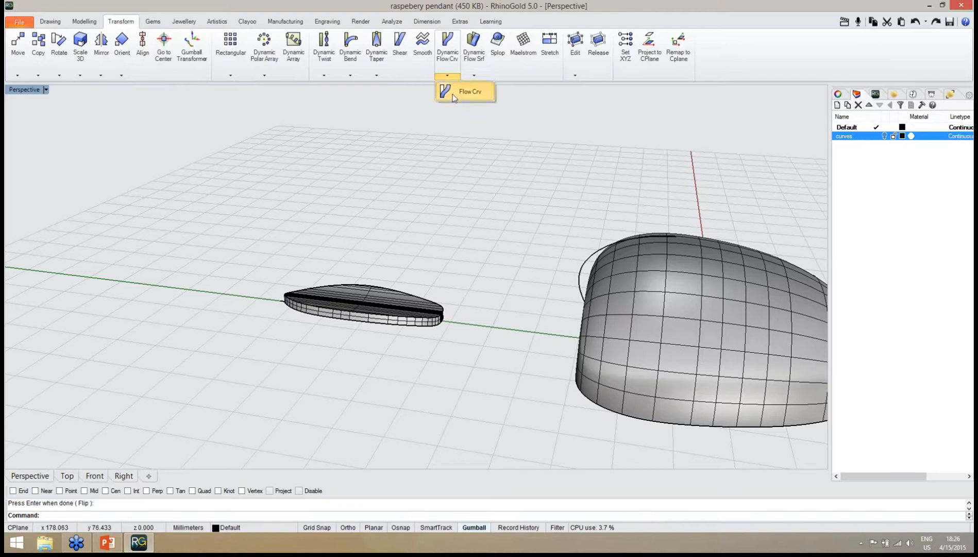
click(461, 90)
click(409, 291)
key(Return)
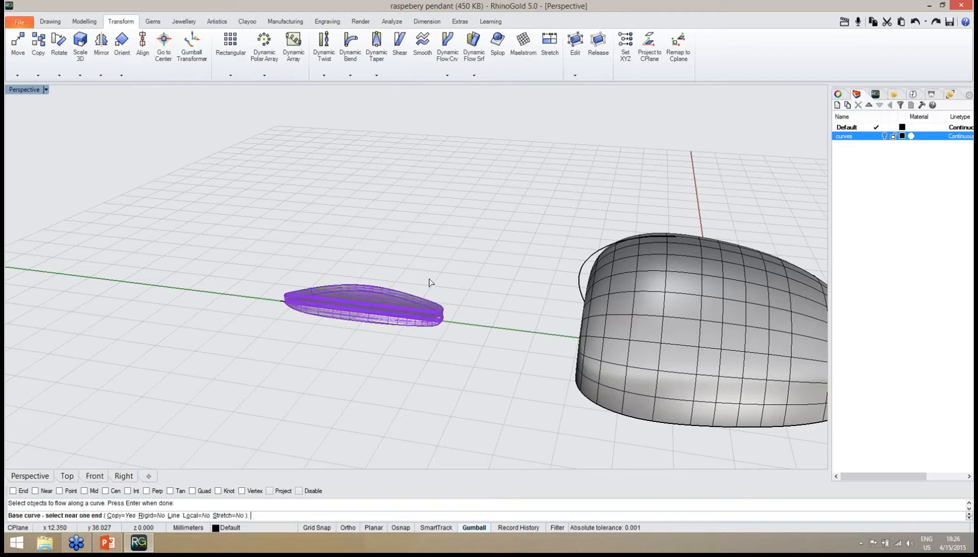
right_drag(390, 349, 433, 261)
scroll(400, 280, up, 4)
scroll(438, 265, up, 5)
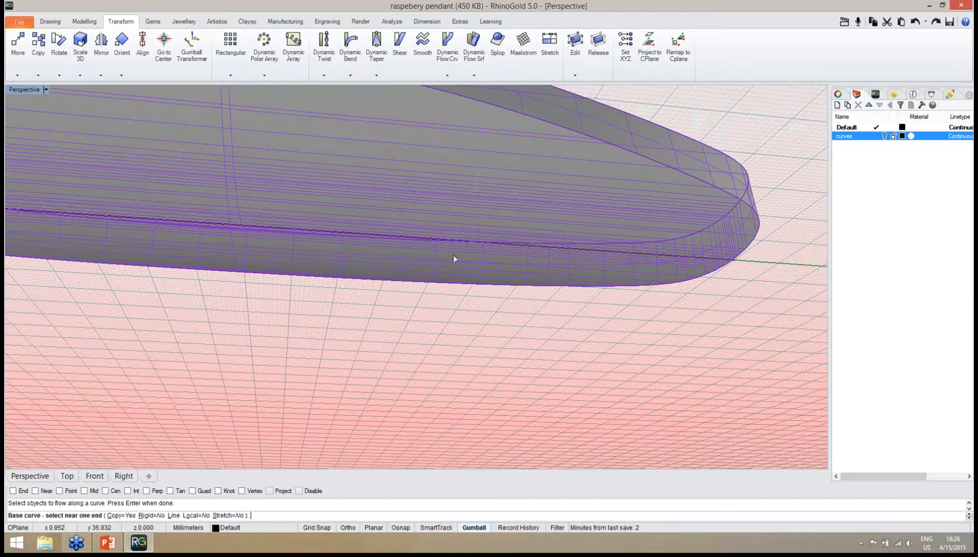
click(628, 254)
scroll(304, 296, down, 8)
right_drag(369, 316, 407, 363)
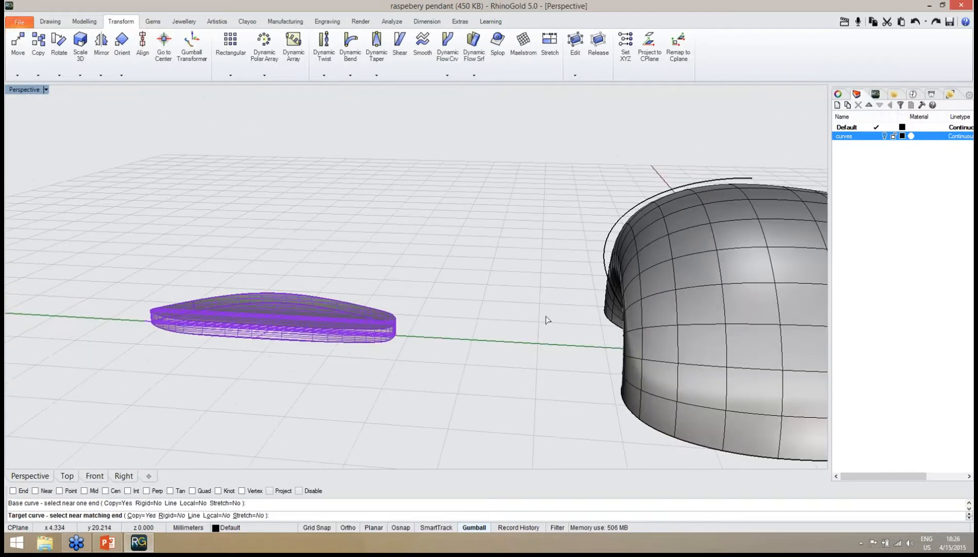
click(606, 277)
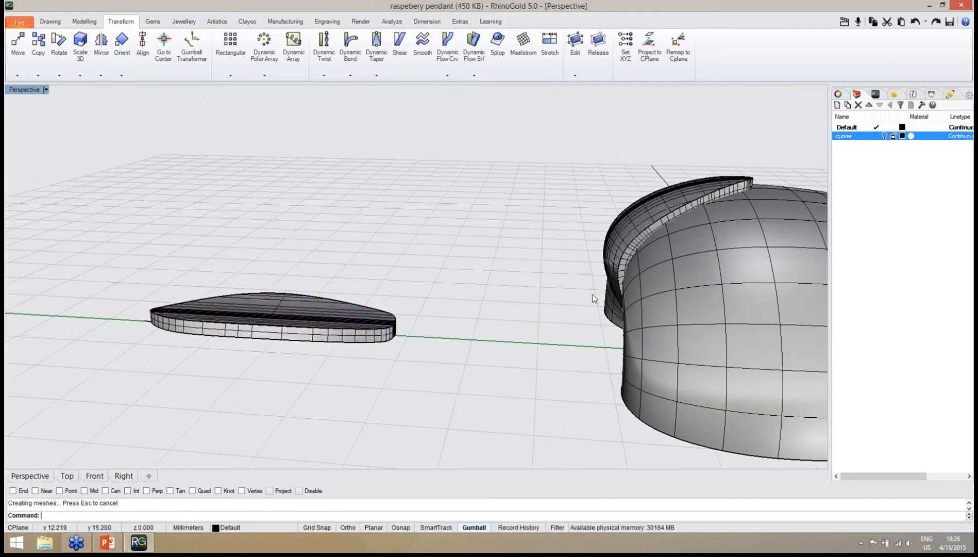
Examine the flowed leaf on the body from several angles and undo the flow.
right_drag(593, 295, 526, 335)
scroll(487, 356, up, 5)
scroll(644, 255, up, 4)
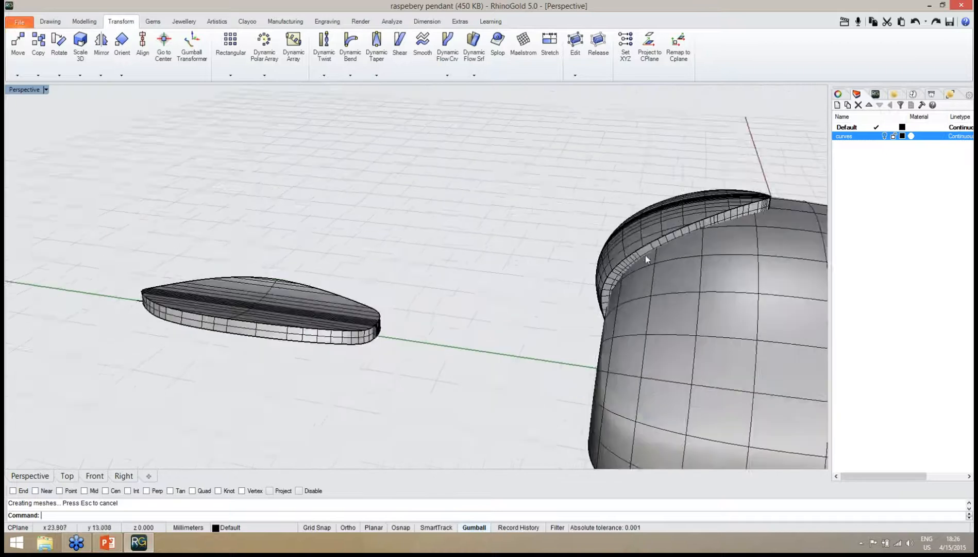
right_drag(644, 255, 519, 316)
click(646, 304)
scroll(652, 355, up, 3)
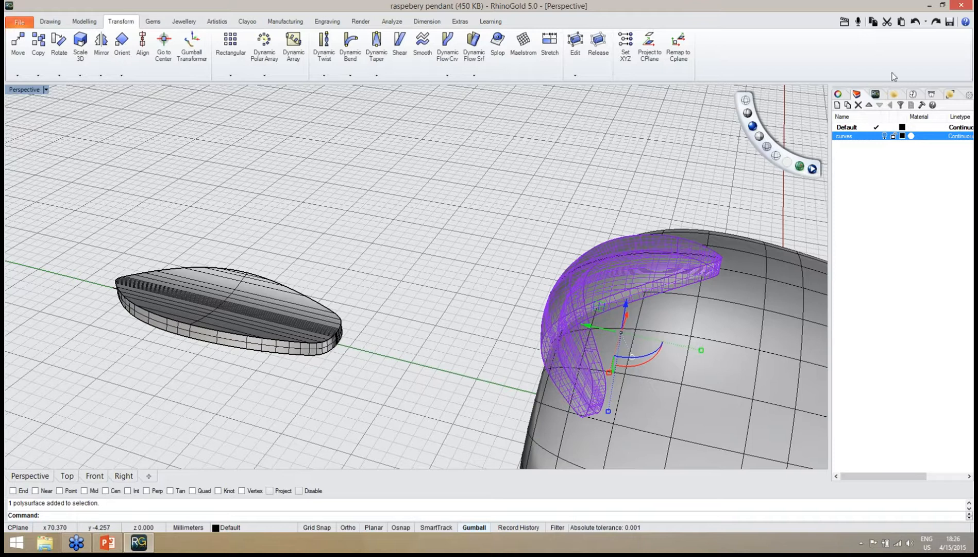
click(914, 23)
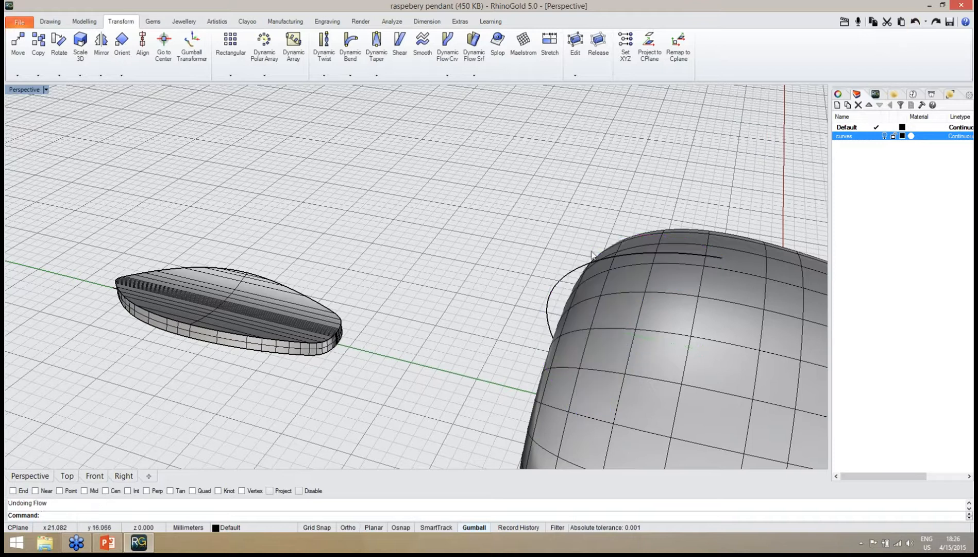
Raise the straight line beneath the flat leaf to just above the leaf's upper edge in the Right view.
right_drag(592, 254, 536, 292)
right_drag(454, 342, 435, 339)
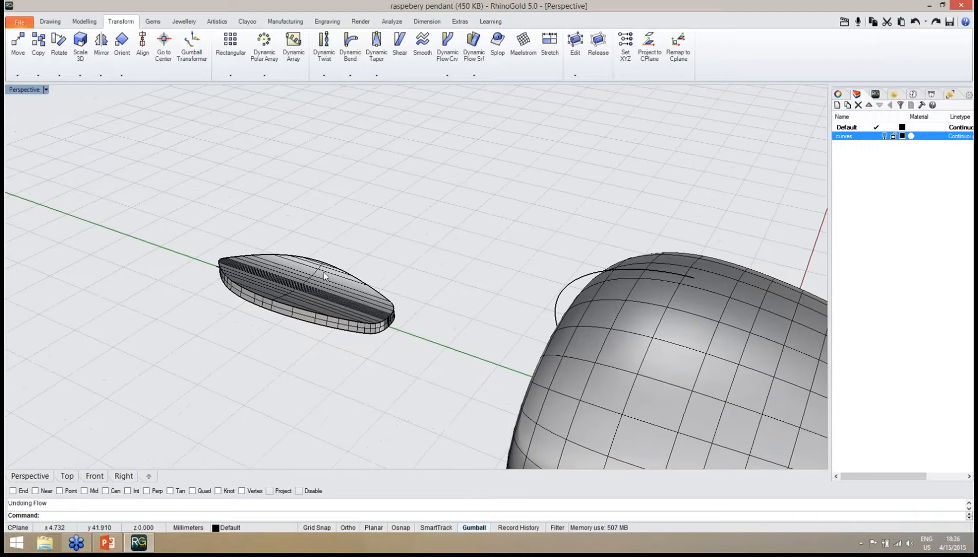
right_drag(329, 317, 123, 356)
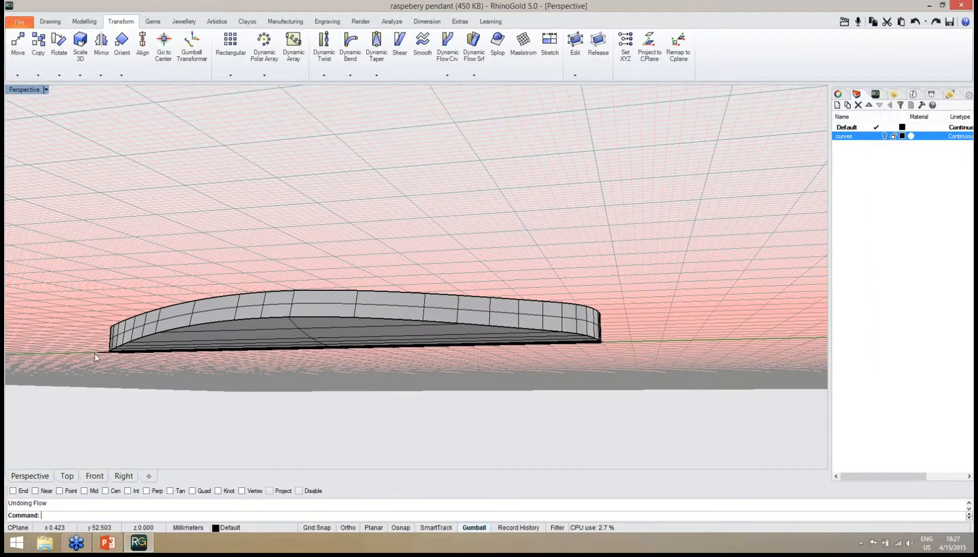
click(99, 353)
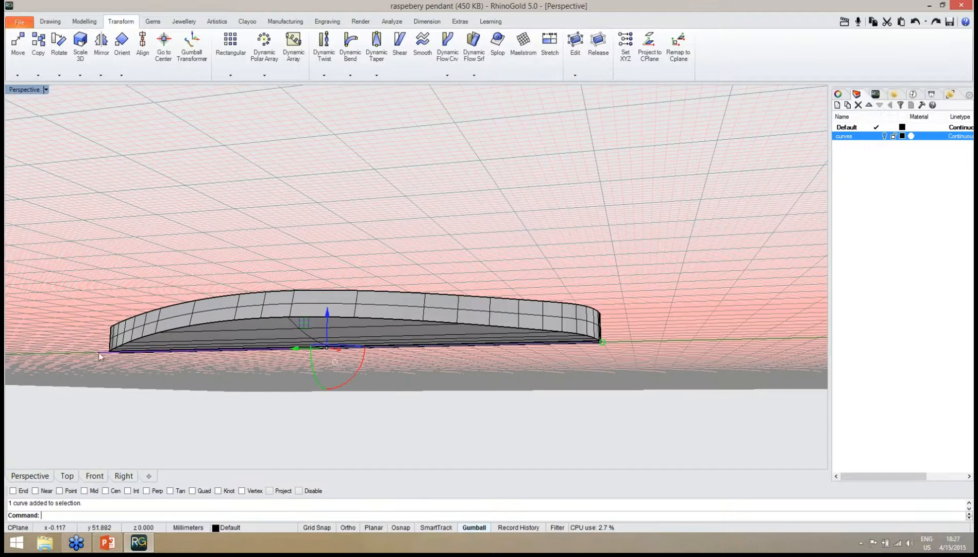
click(97, 477)
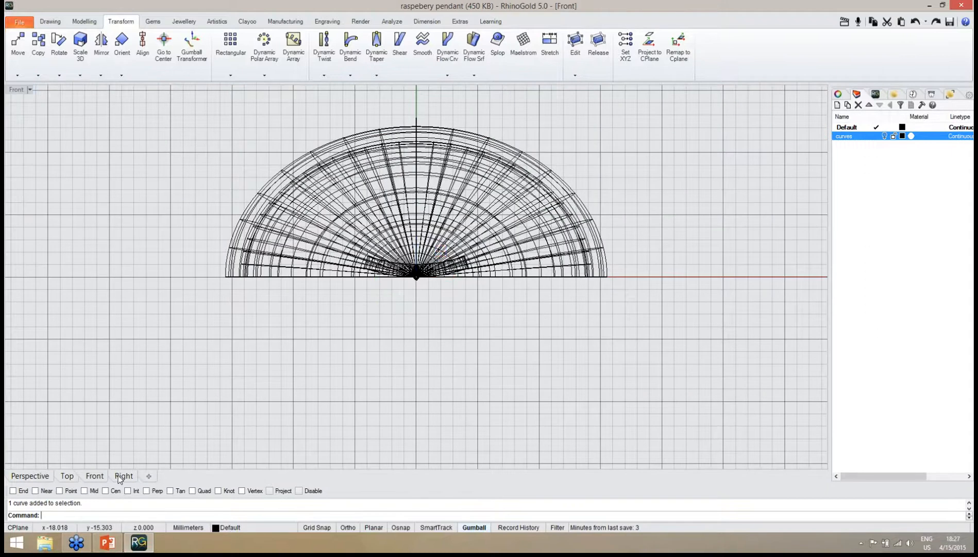
click(124, 475)
scroll(453, 345, down, 5)
scroll(436, 357, up, 5)
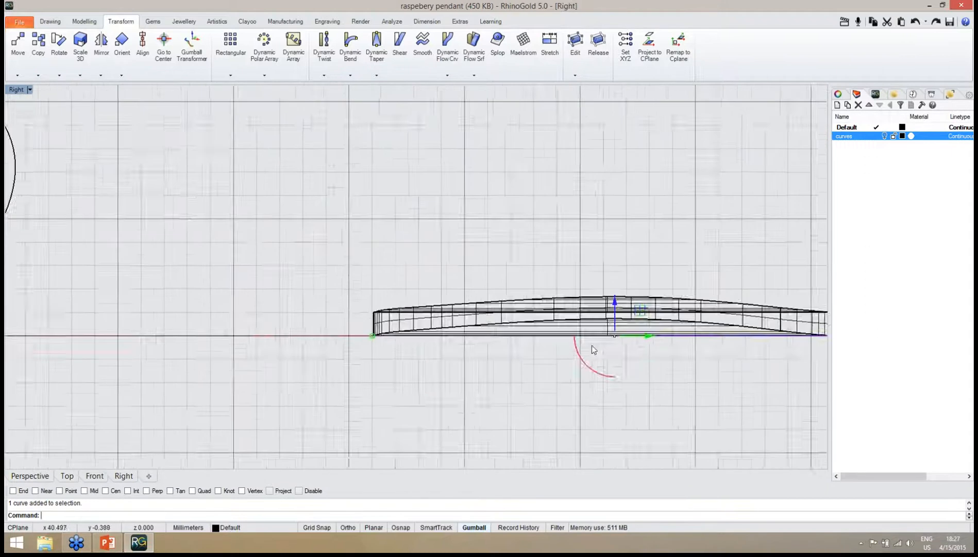
drag(448, 371, 445, 339)
scroll(149, 375, up, 8)
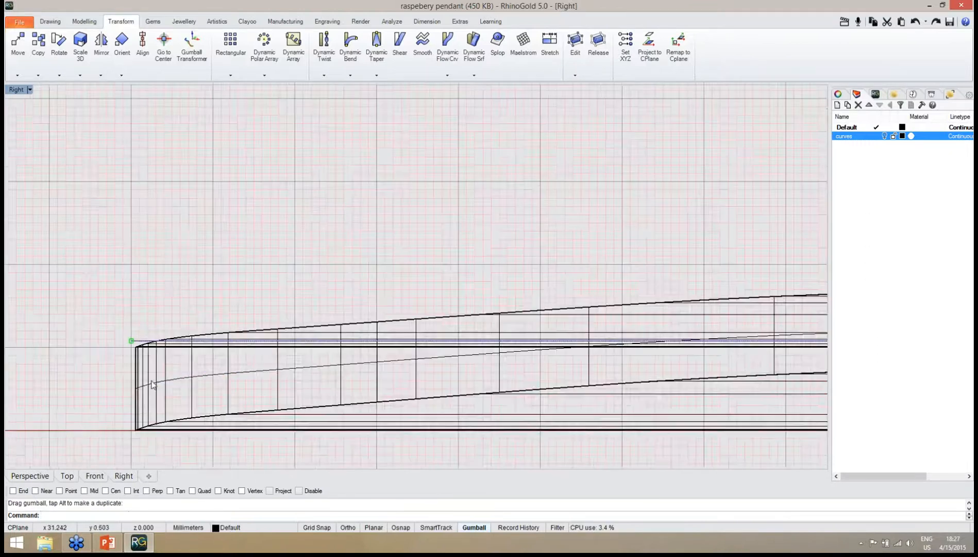
Lower the raised line slightly so it sits closer to the upper edge of both leaf tips.
scroll(154, 353, down, 3)
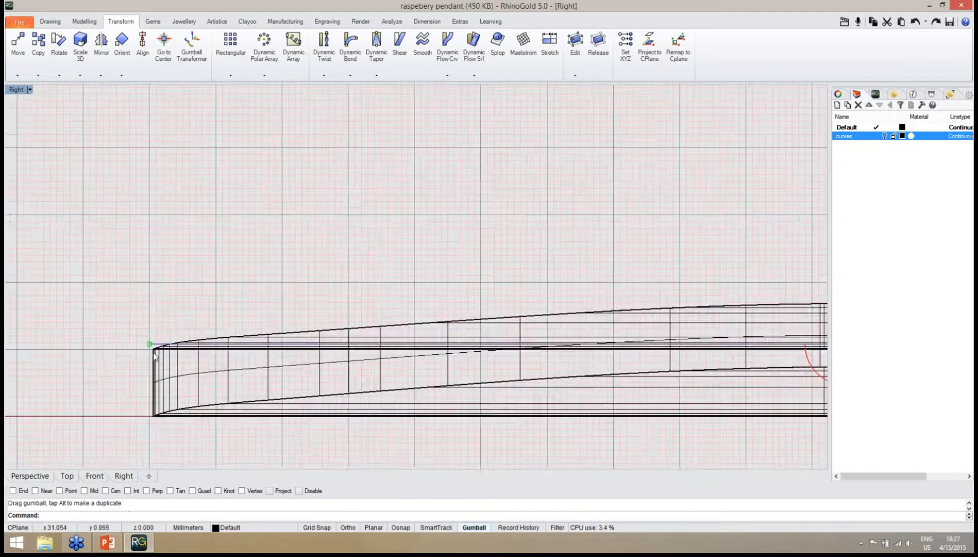
scroll(335, 375, down, 5)
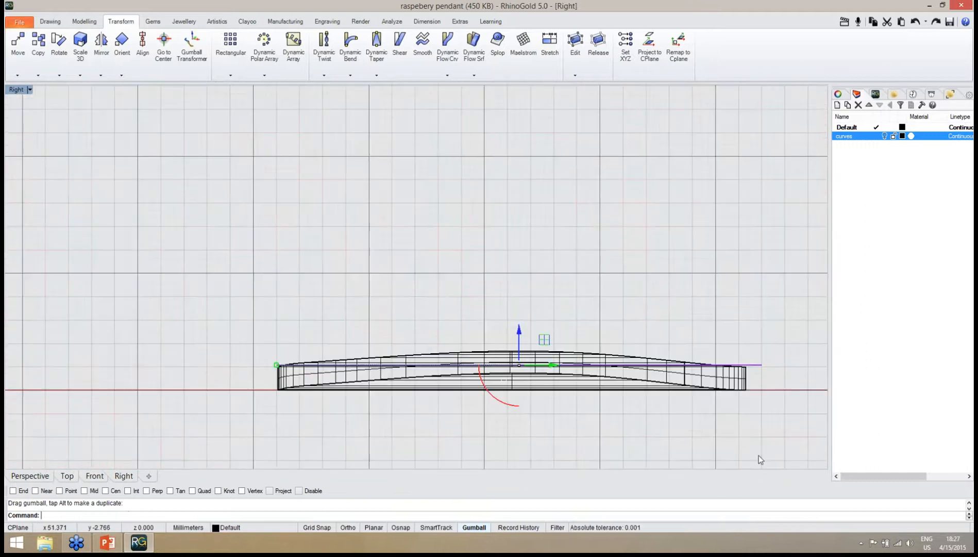
scroll(494, 327, up, 4)
right_drag(415, 314, 218, 243)
right_drag(337, 290, 329, 292)
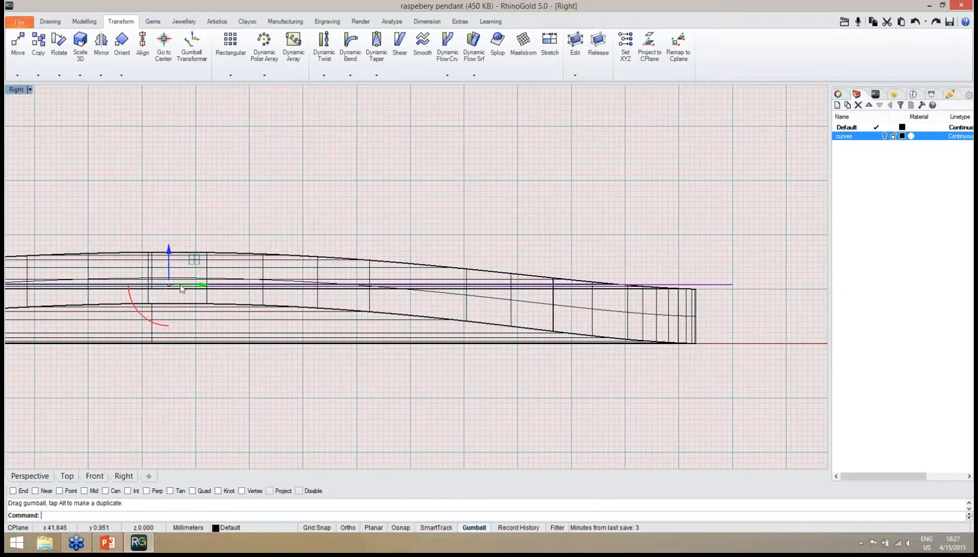
drag(169, 251, 169, 253)
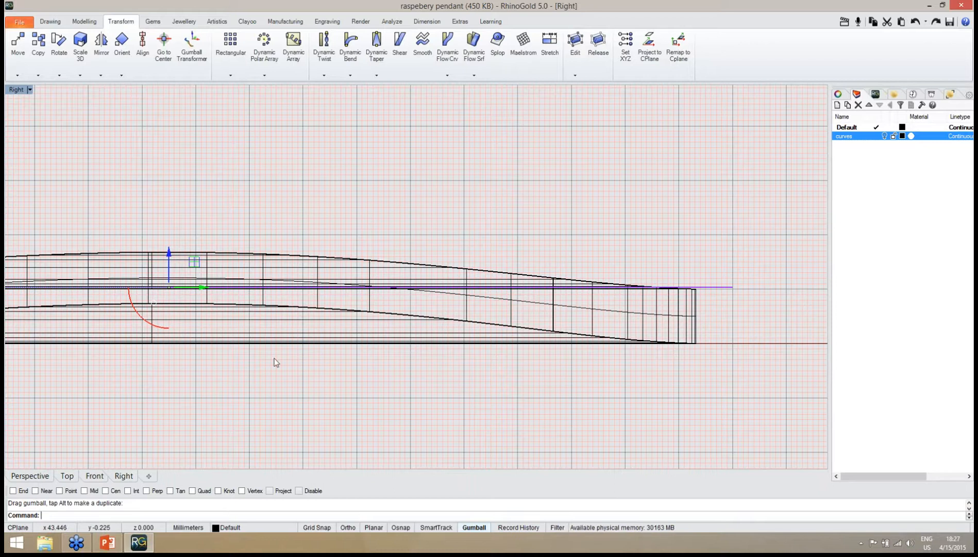
Flow a leaf copy along the body's side-profile curve with the raised line as base, picking the line's end farthest from the body.
click(34, 477)
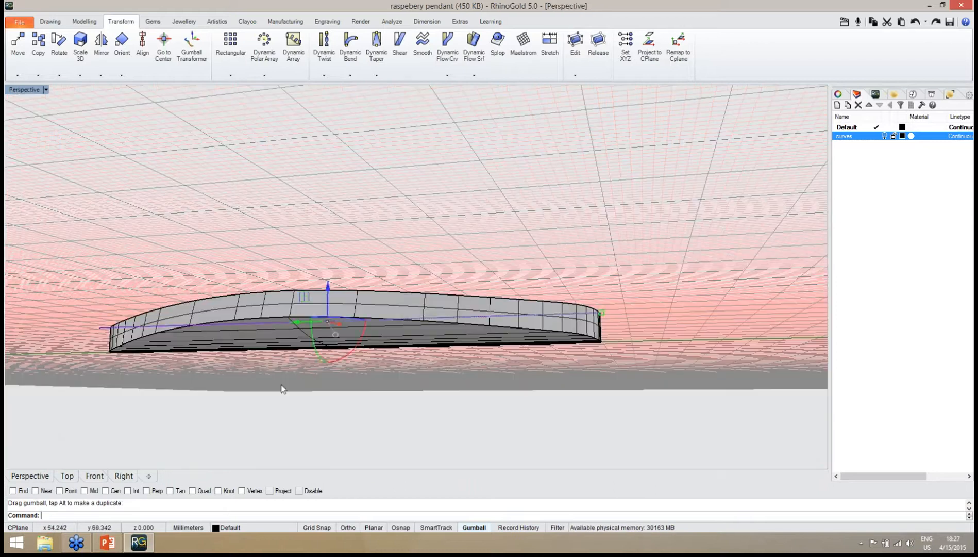
right_drag(477, 323, 511, 273)
scroll(502, 326, down, 5)
right_drag(514, 325, 555, 328)
scroll(544, 341, up, 3)
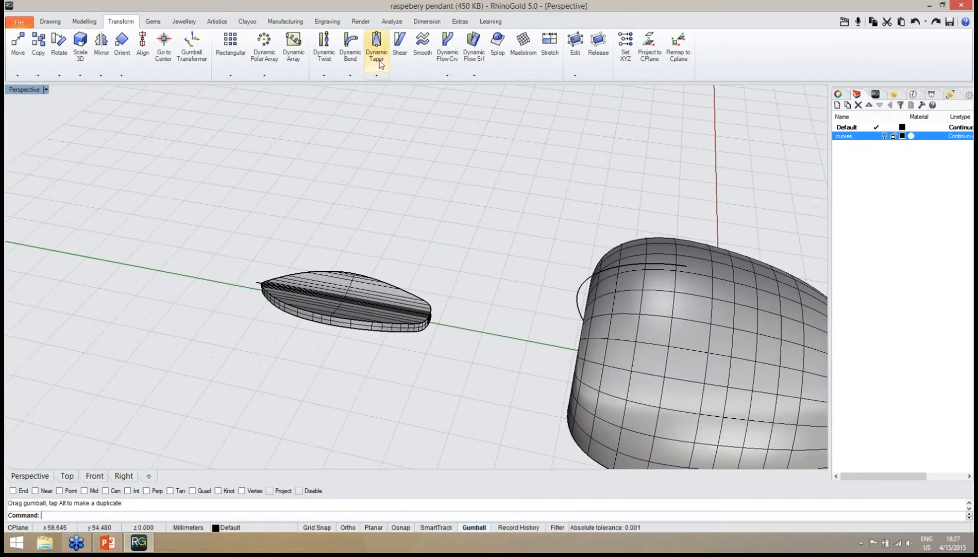
click(475, 76)
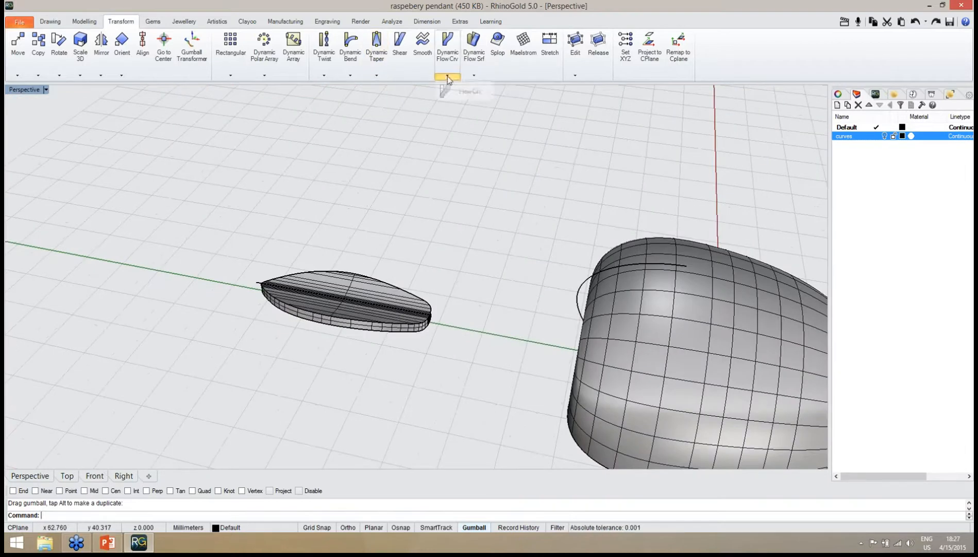
click(476, 91)
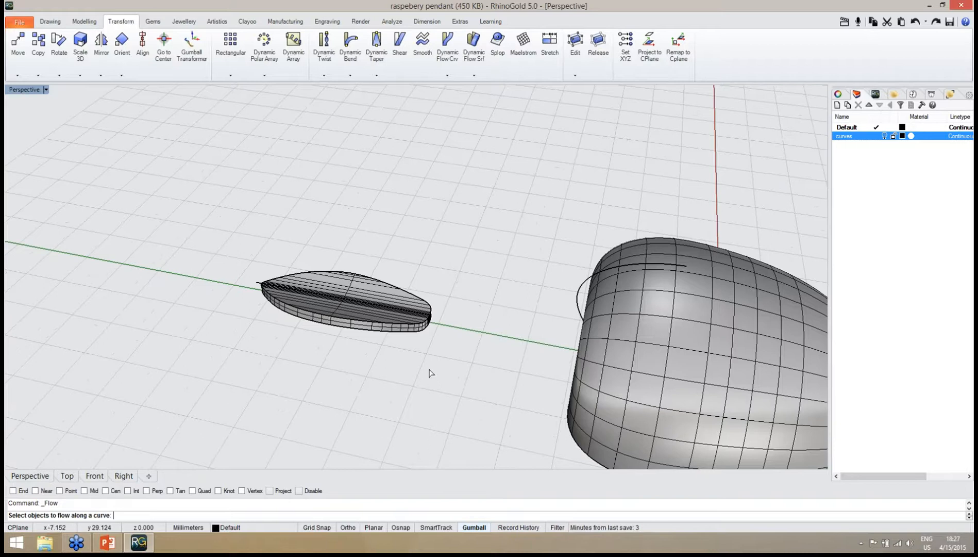
right_drag(430, 372, 382, 283)
click(393, 292)
key(Return)
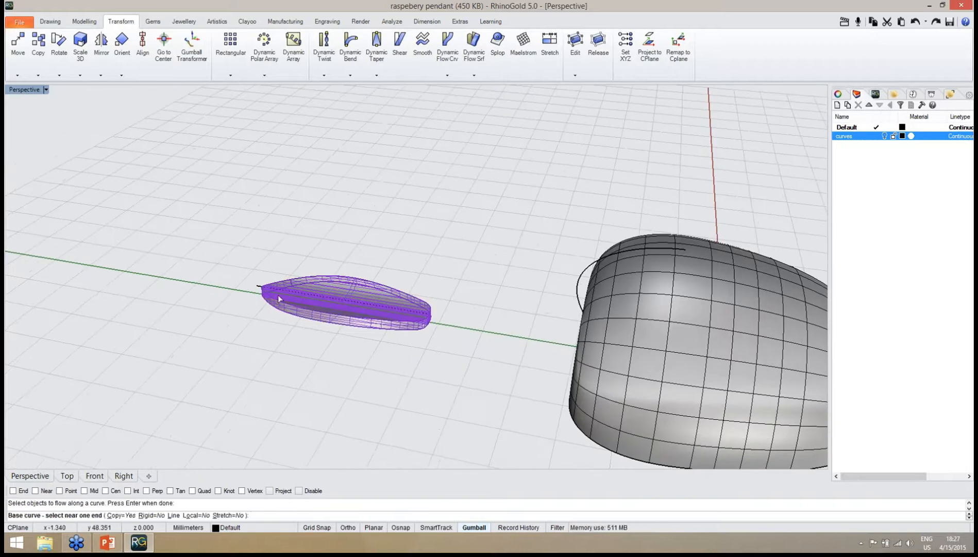
scroll(276, 292, up, 5)
click(237, 281)
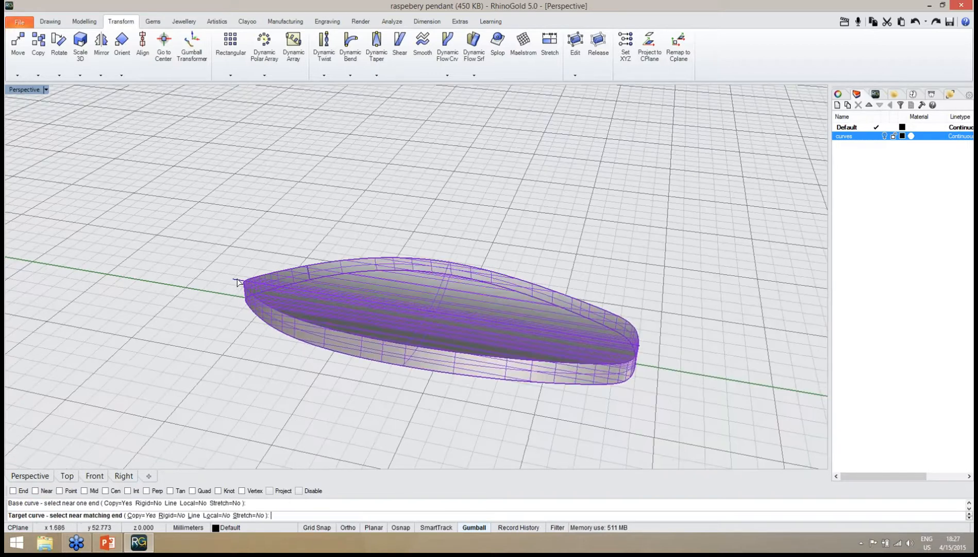
scroll(222, 297, down, 5)
click(548, 268)
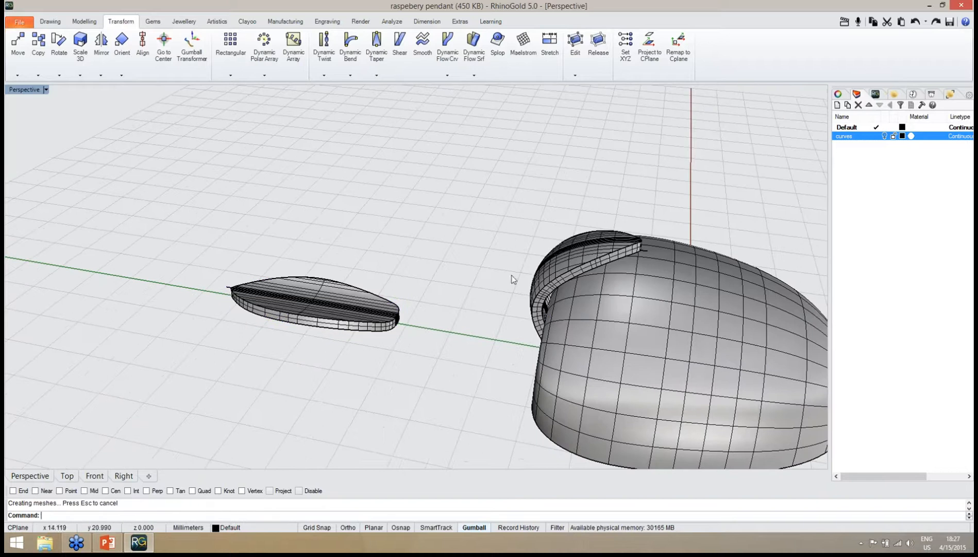
Examine how the flowed leaf sits on the body from the side, below and front.
right_drag(513, 280, 528, 437)
scroll(546, 232, up, 3)
scroll(547, 231, down, 3)
scroll(456, 422, up, 6)
right_drag(513, 387, 497, 407)
scroll(493, 348, down, 5)
scroll(511, 381, up, 3)
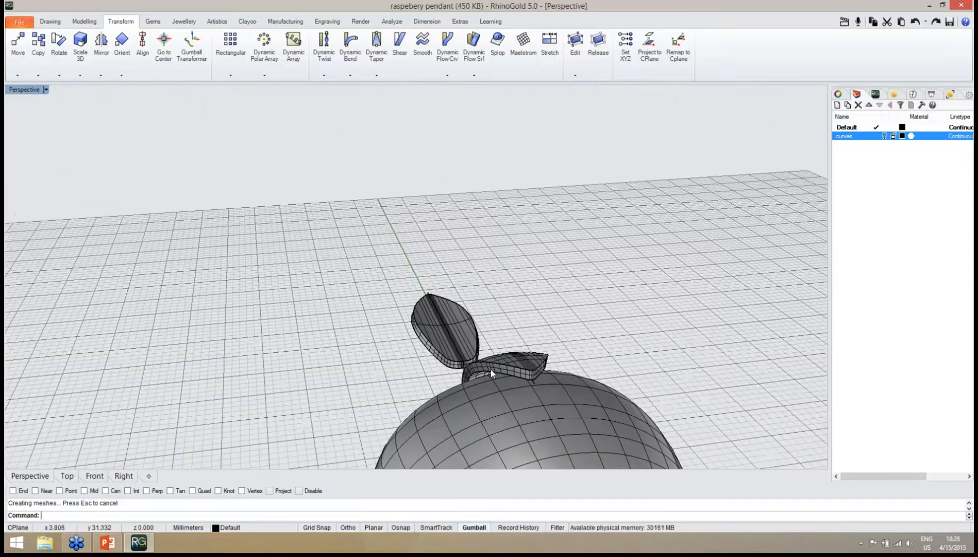
right_drag(494, 371, 514, 449)
right_drag(509, 414, 539, 437)
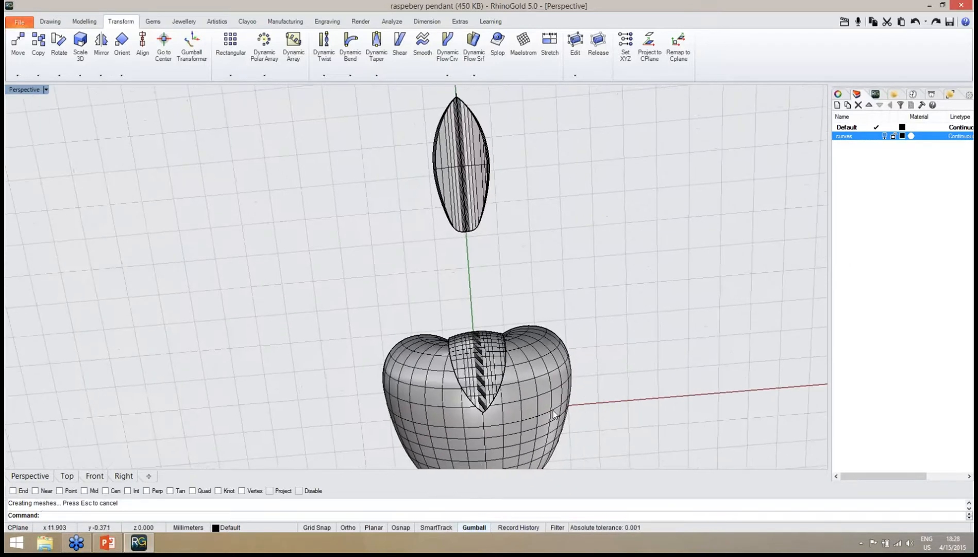
Select all visible curves and move them to the hidden curves layer.
drag(540, 243, 434, 181)
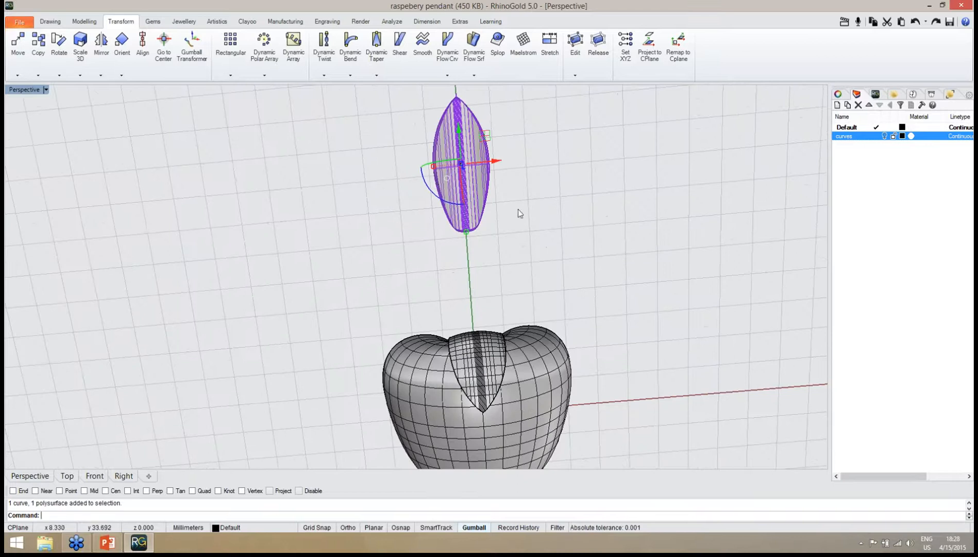
click(519, 213)
middle_click(518, 234)
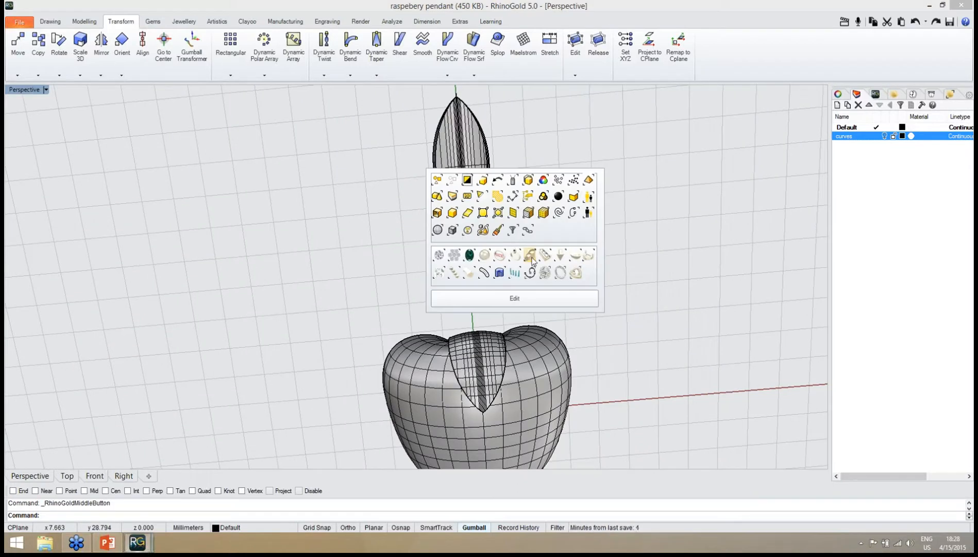
click(559, 212)
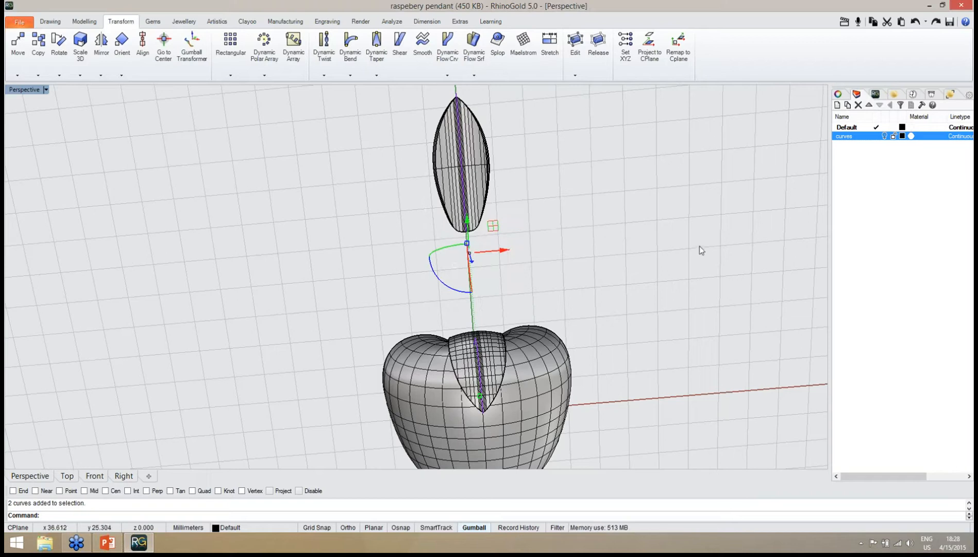
right_click(865, 142)
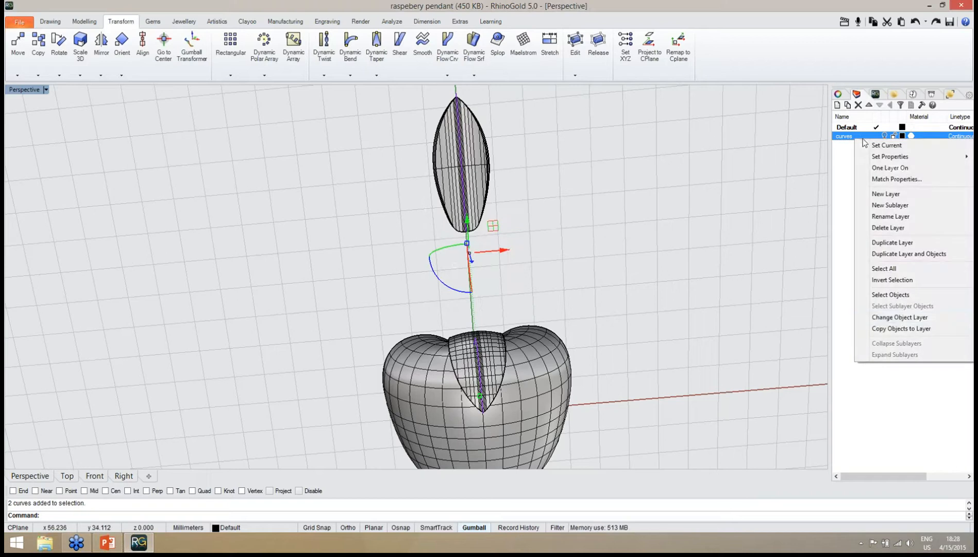
click(901, 317)
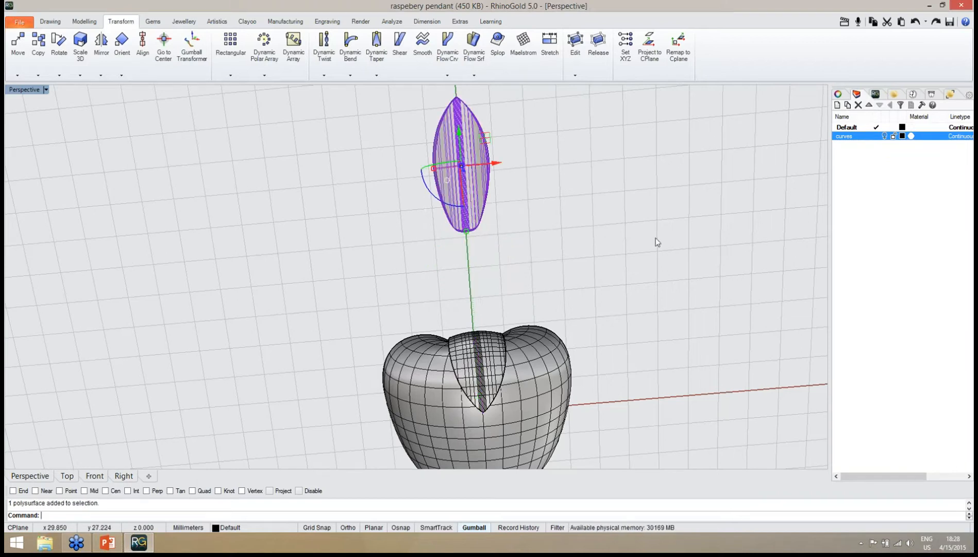
Move the flat leaf to a new layer and hide that layer.
click(837, 105)
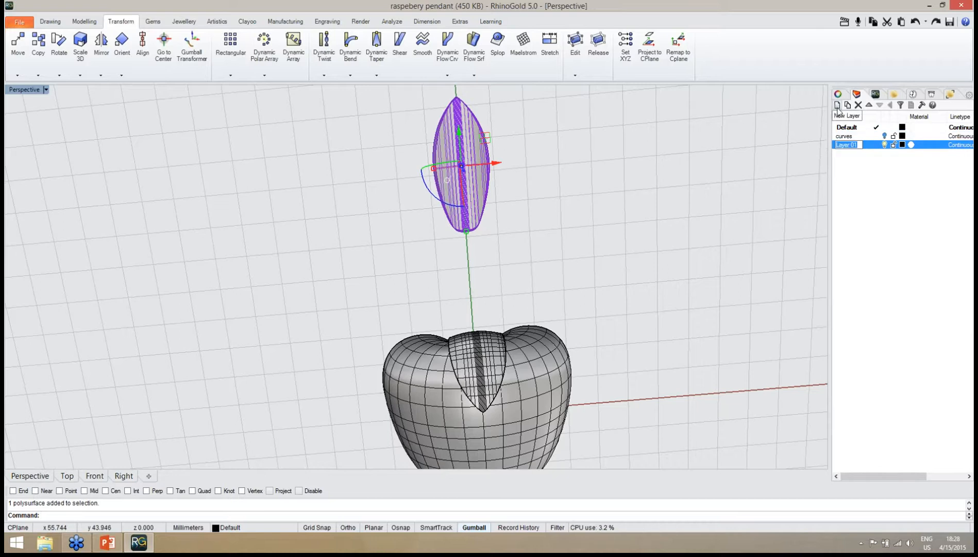
right_click(869, 149)
click(903, 324)
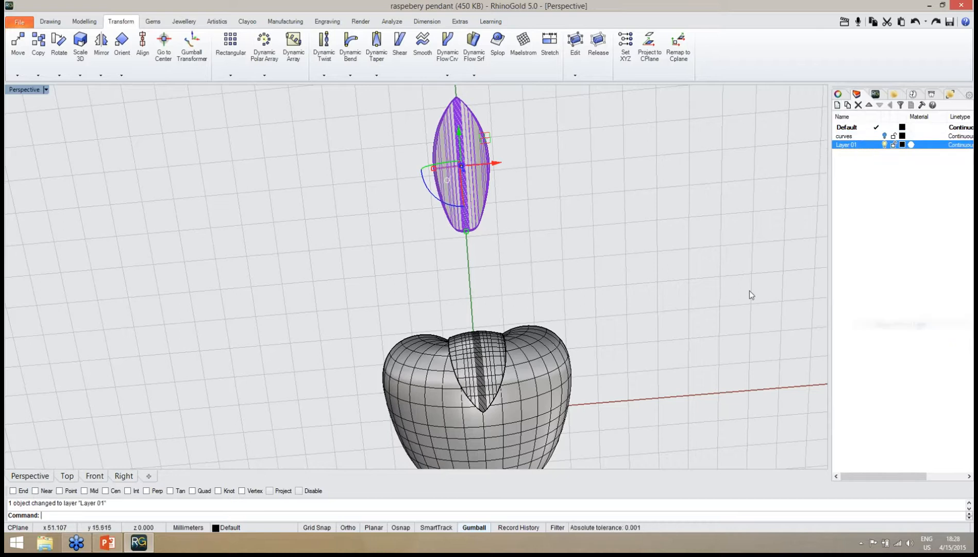
click(885, 144)
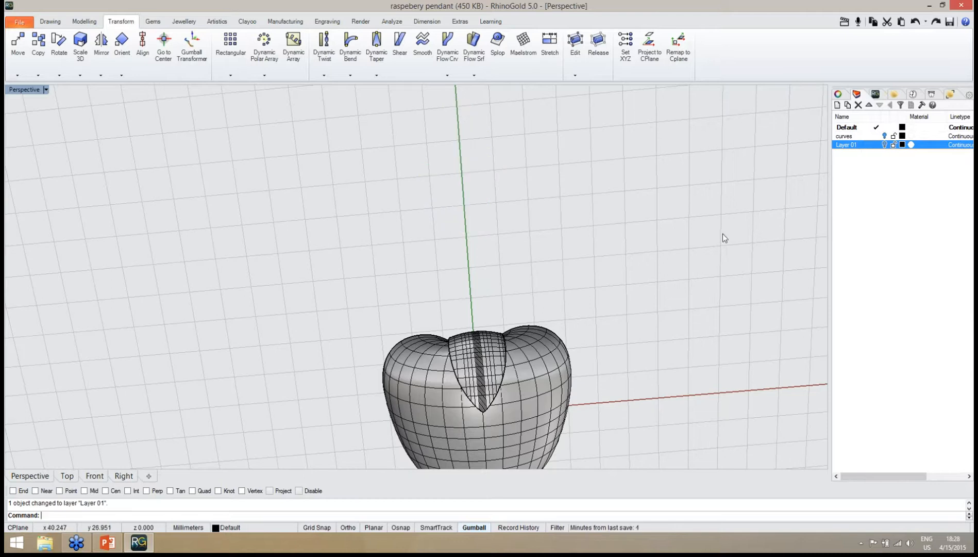
Check the flowed leaf on the body and save the pendant file.
scroll(505, 238, down, 5)
scroll(500, 314, up, 5)
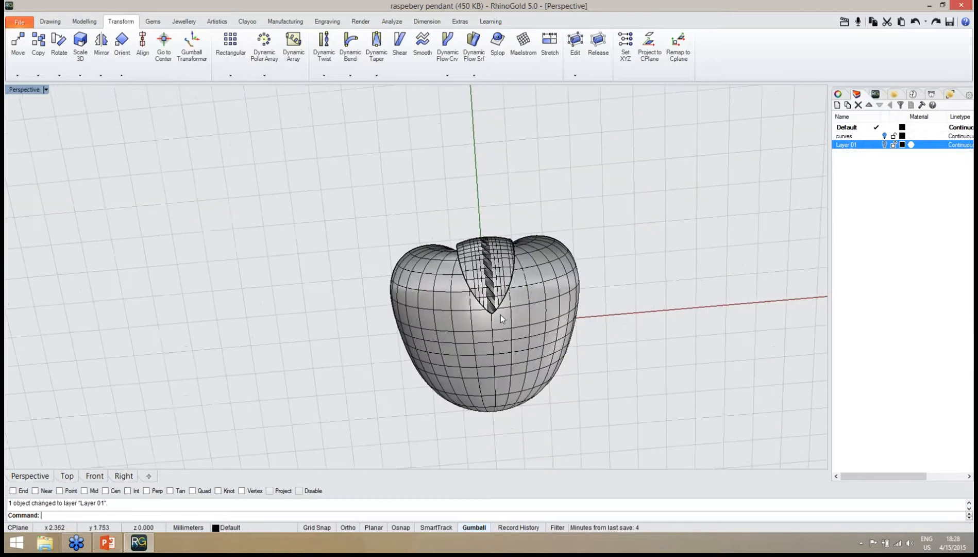
right_drag(500, 314, 497, 194)
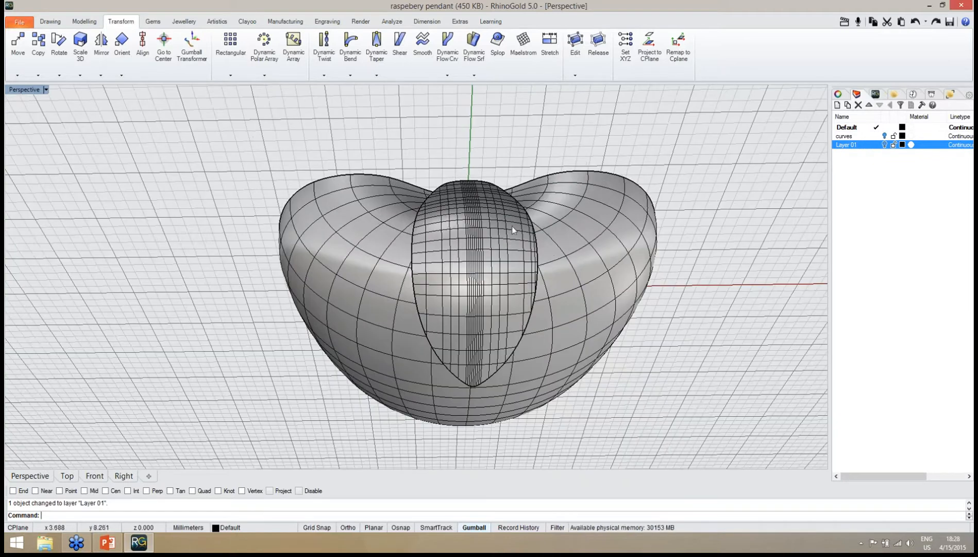
key(ctrl+s)
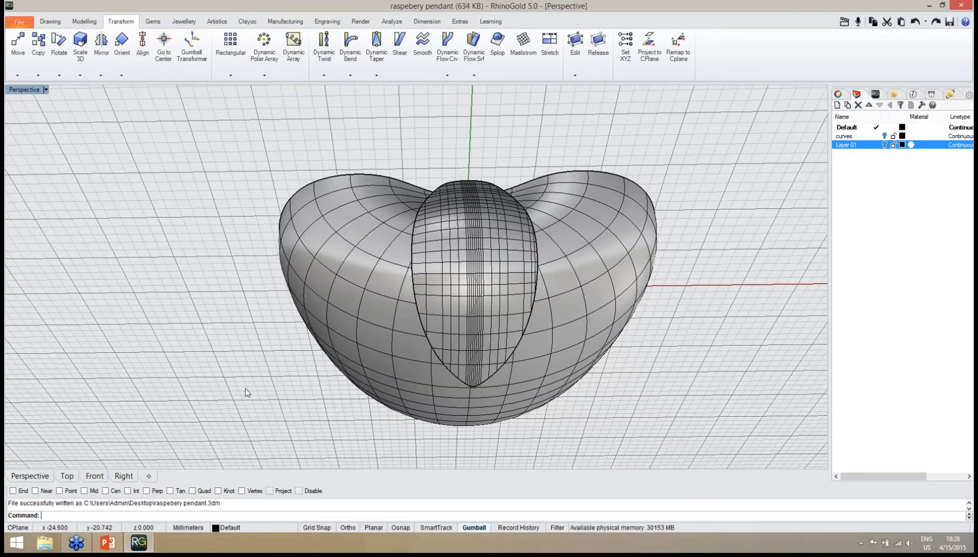
Select the flowed leaf over the pendant body in the Front view.
click(101, 477)
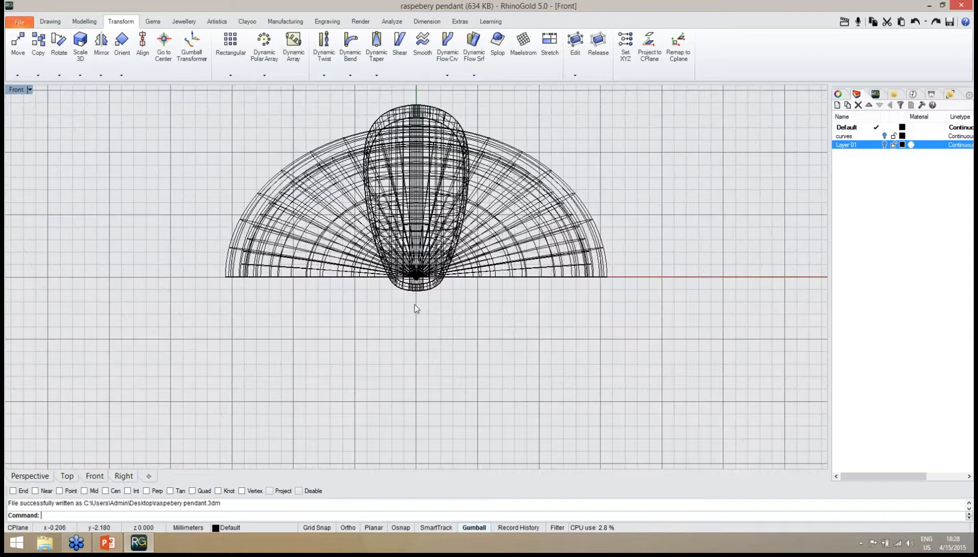
right_drag(415, 305, 413, 375)
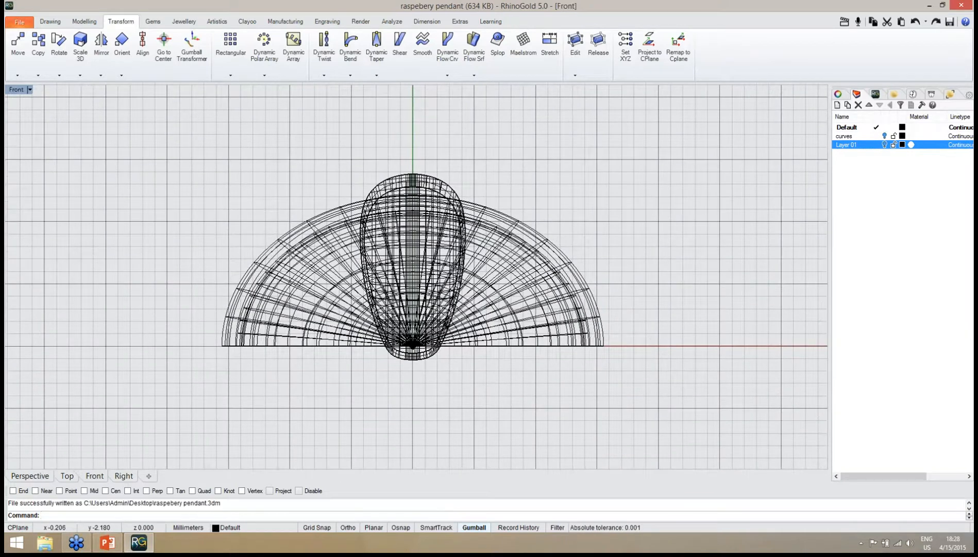
click(436, 355)
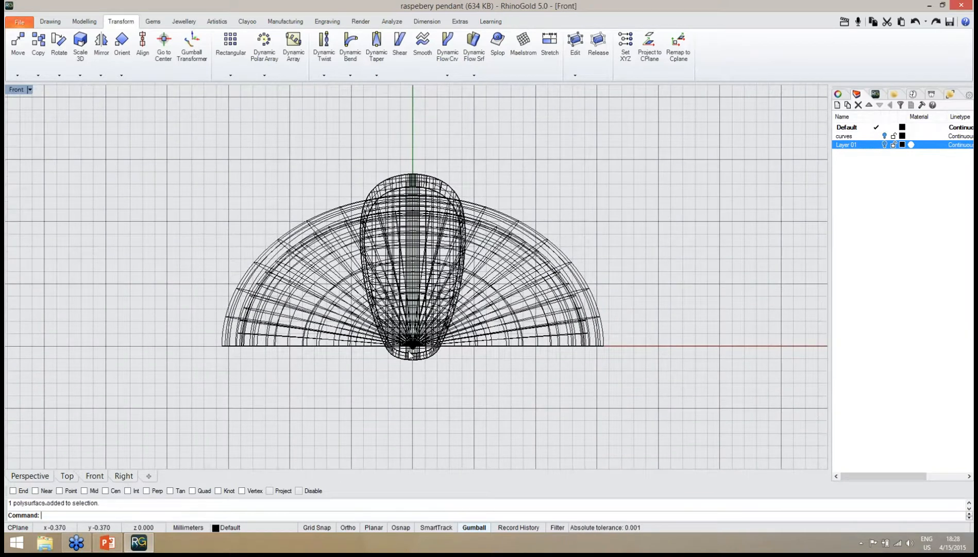
right_drag(440, 366, 387, 401)
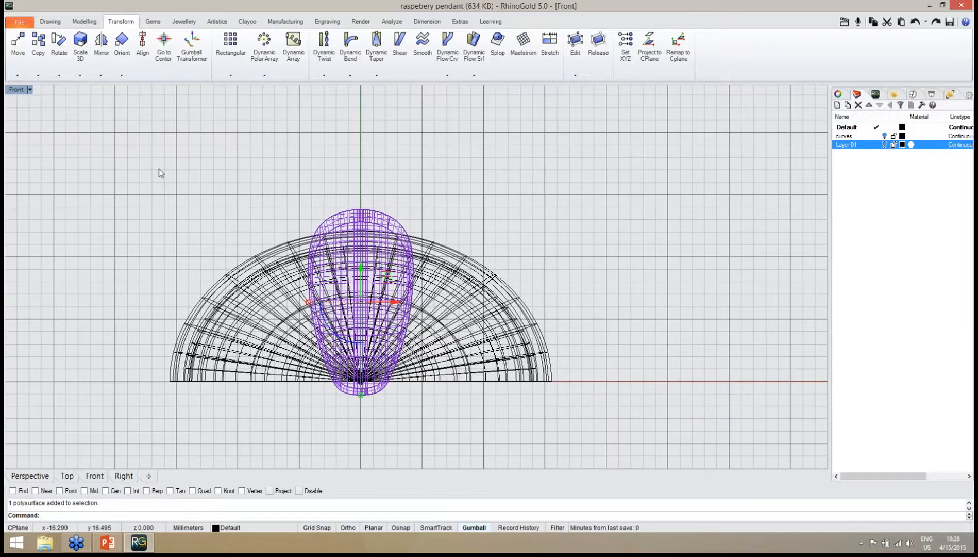
click(59, 46)
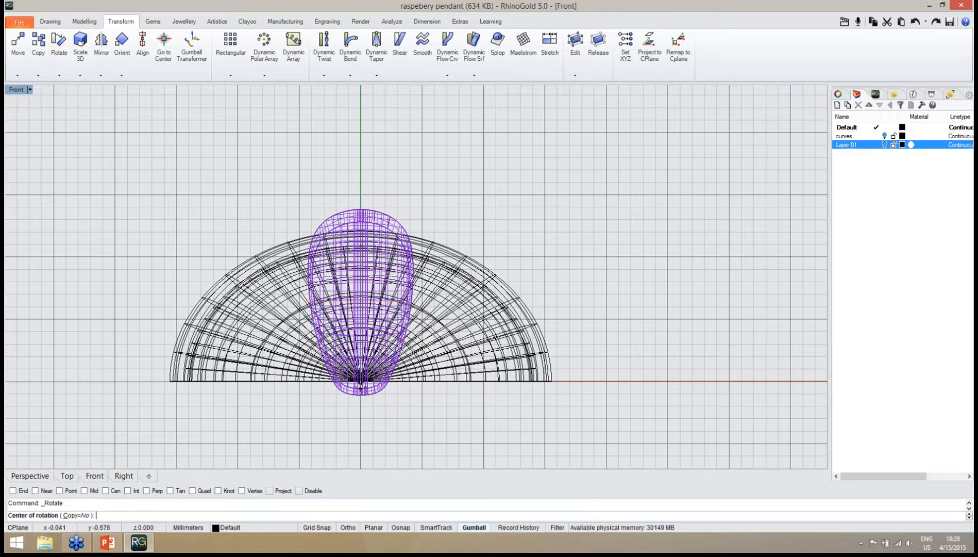
click(323, 525)
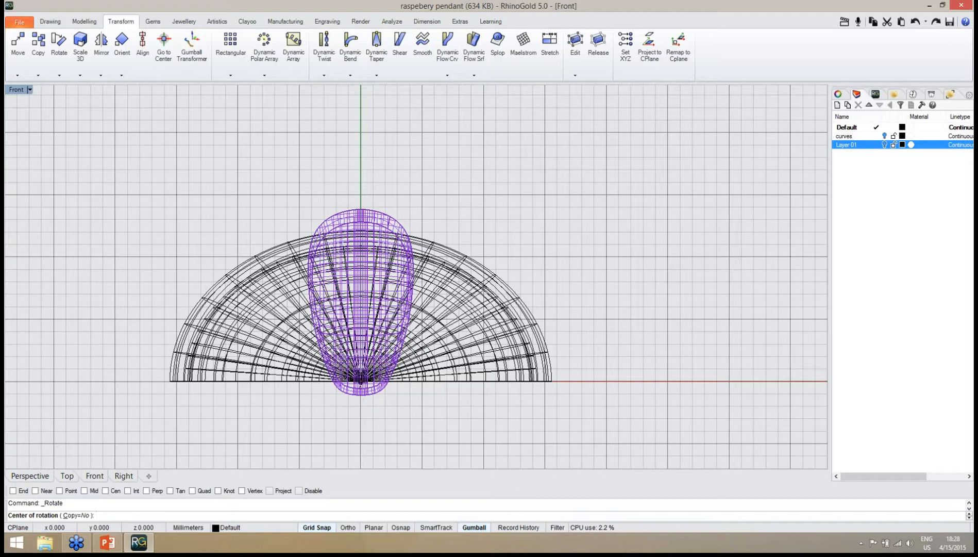
click(361, 382)
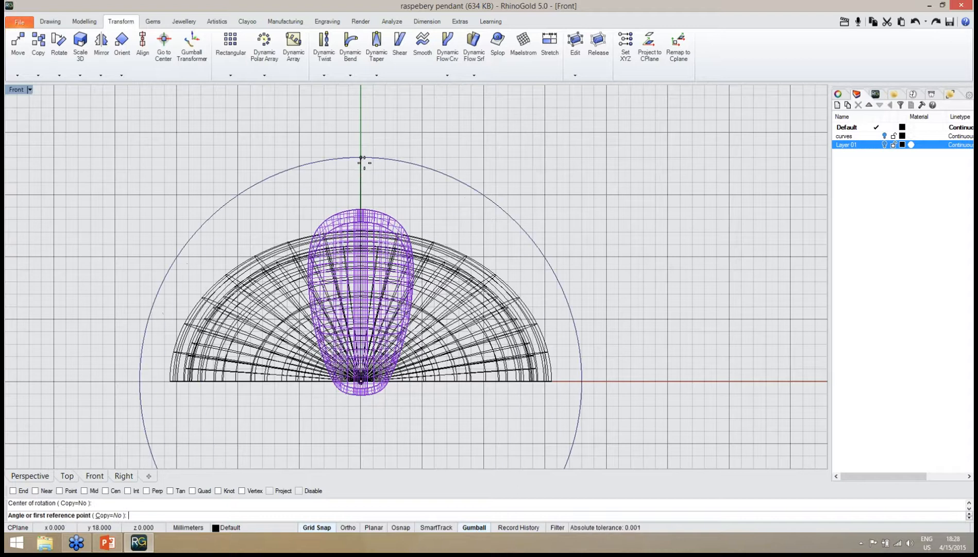
click(362, 159)
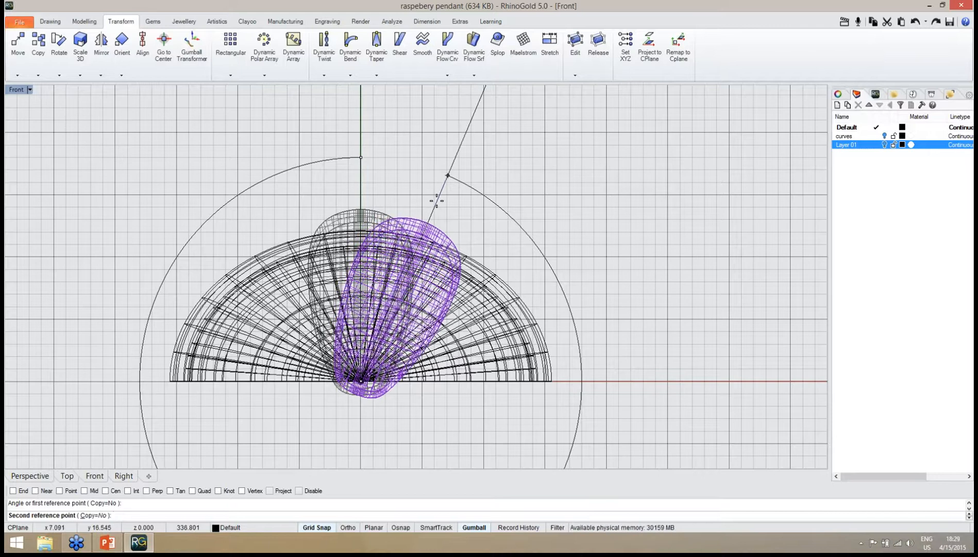
key(Escape)
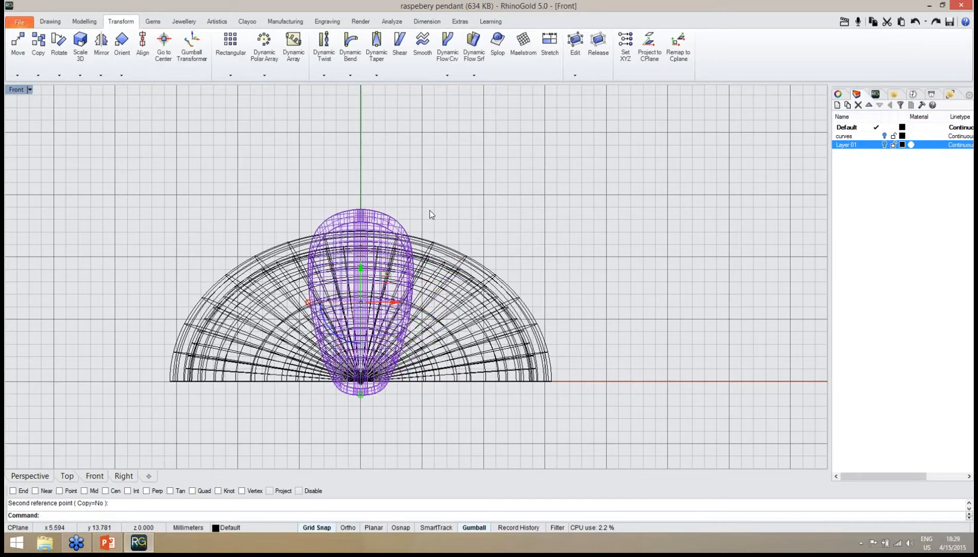
Scale the flowed leaf slightly narrower across its width about its centre, with grid snapping off.
scroll(340, 326, up, 5)
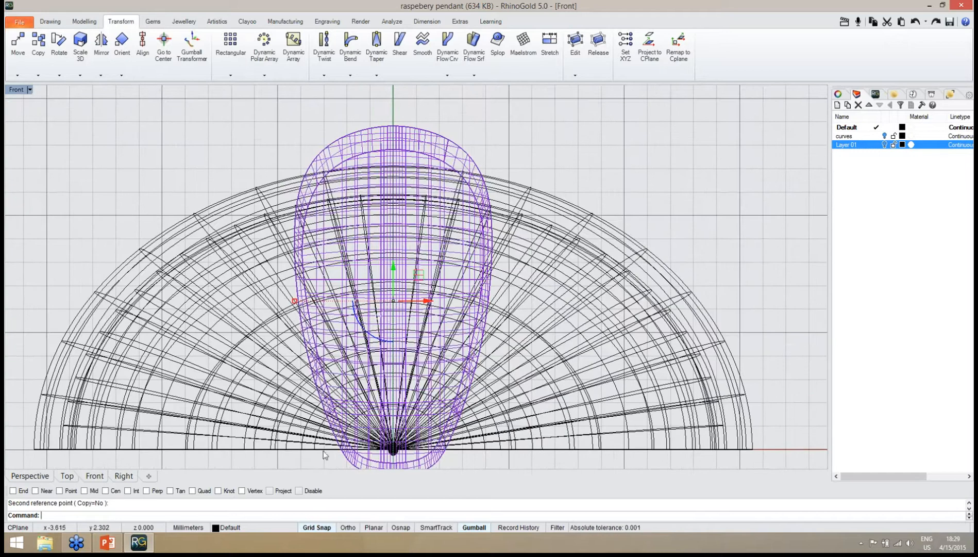
click(316, 523)
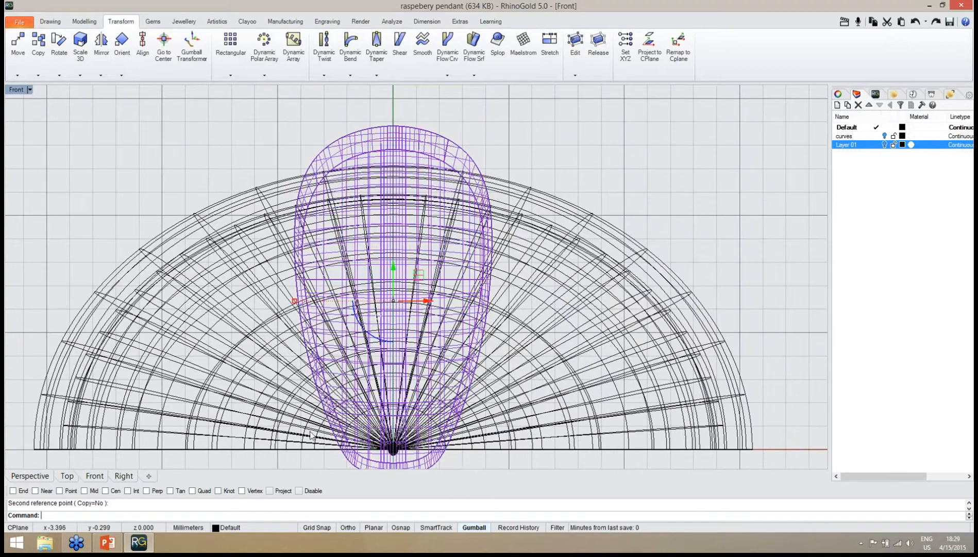
click(295, 302)
drag(295, 302, 308, 303)
click(245, 144)
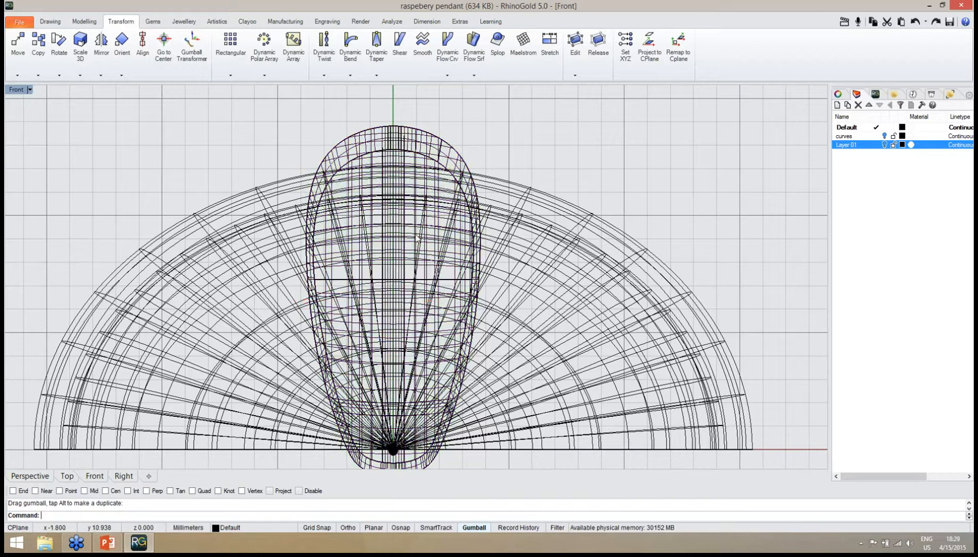
Rotate the narrowed leaf in the Front view about the origin at its tip, with grid snapping on.
scroll(415, 242, down, 5)
click(432, 194)
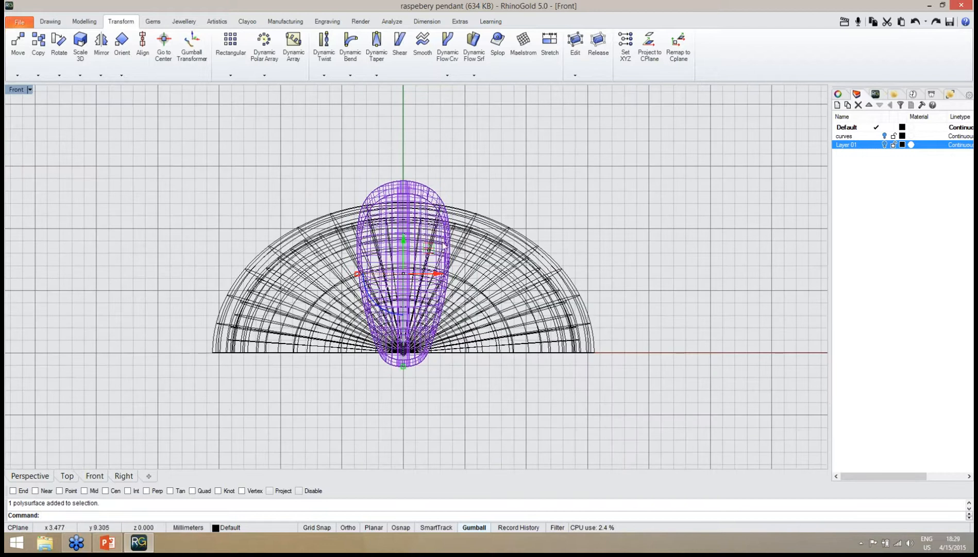
click(59, 47)
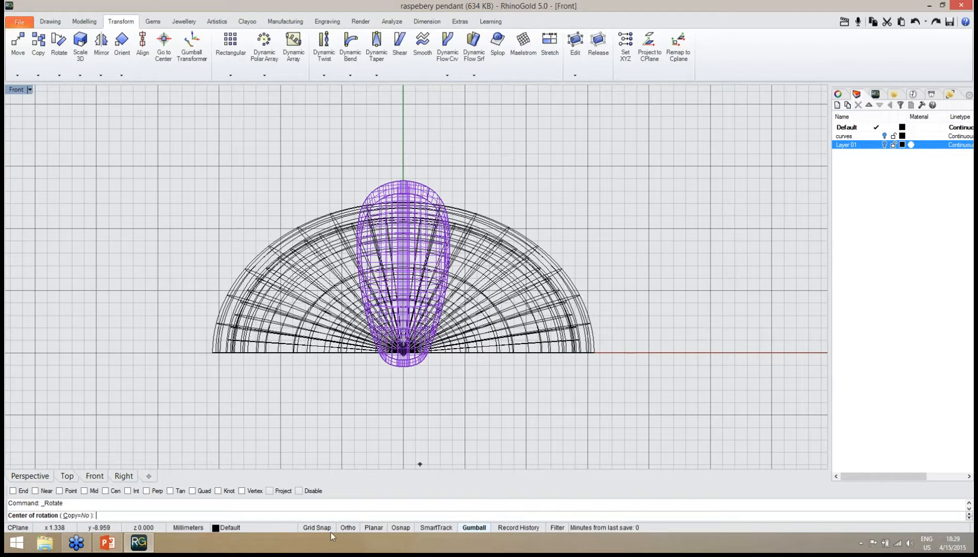
click(403, 352)
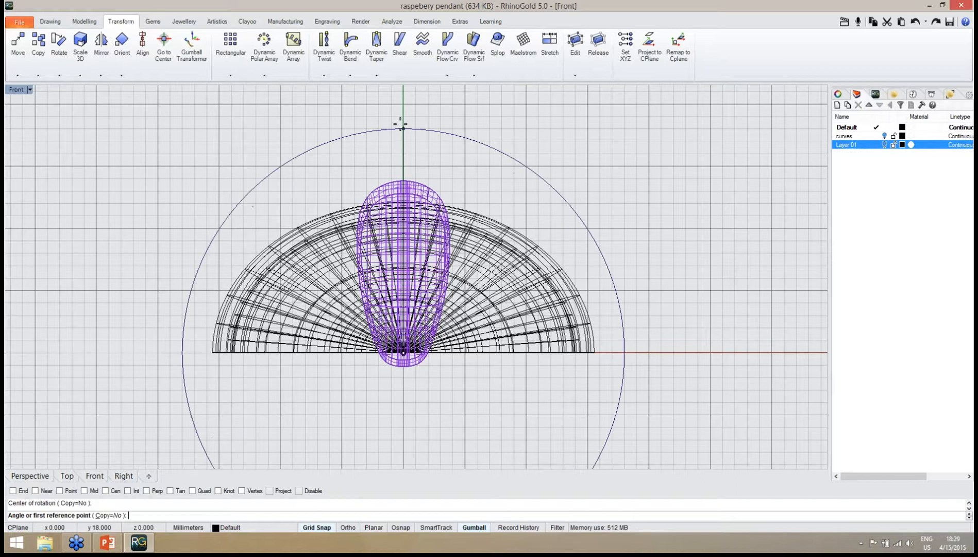
Rotate the central leaf clockwise about the origin by about 16°, using its vertical axis as the reference.
right_drag(401, 124, 382, 140)
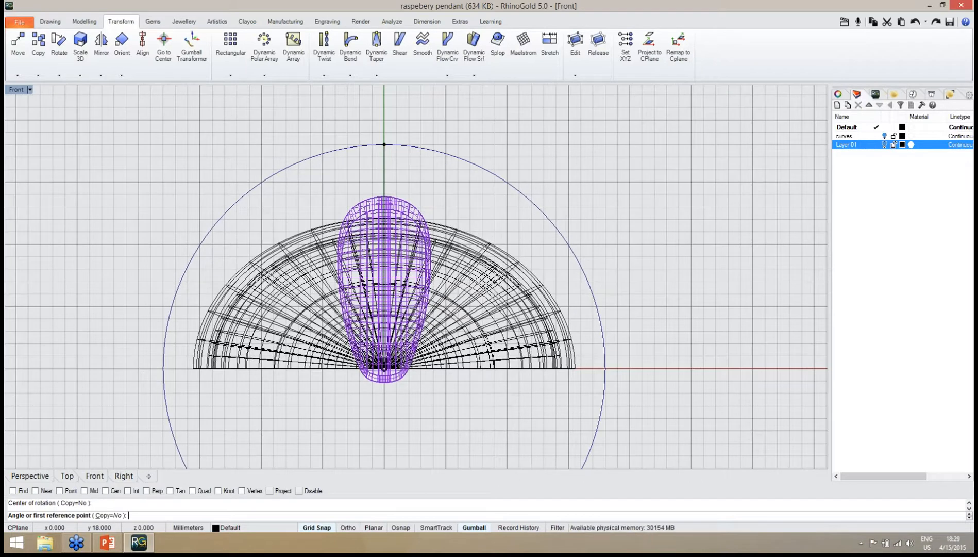
click(384, 144)
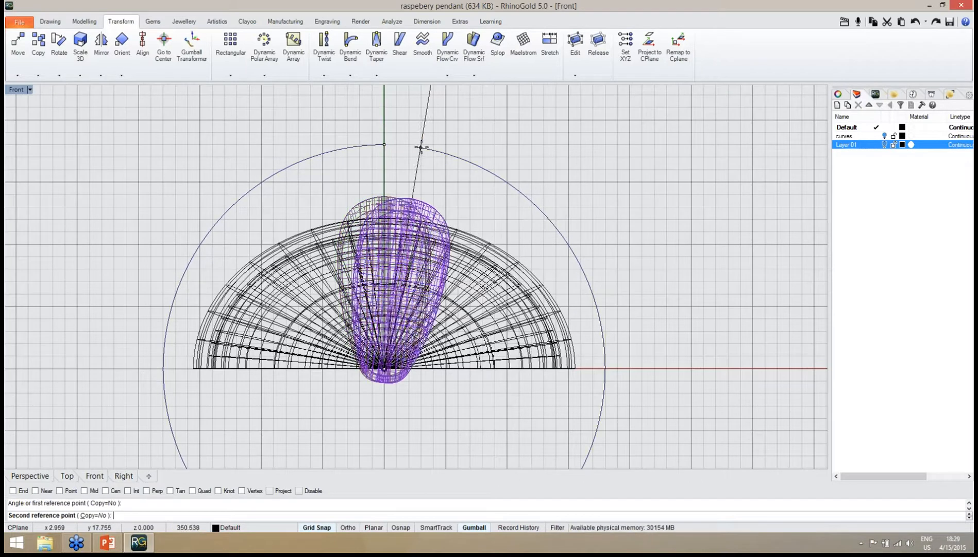
click(448, 154)
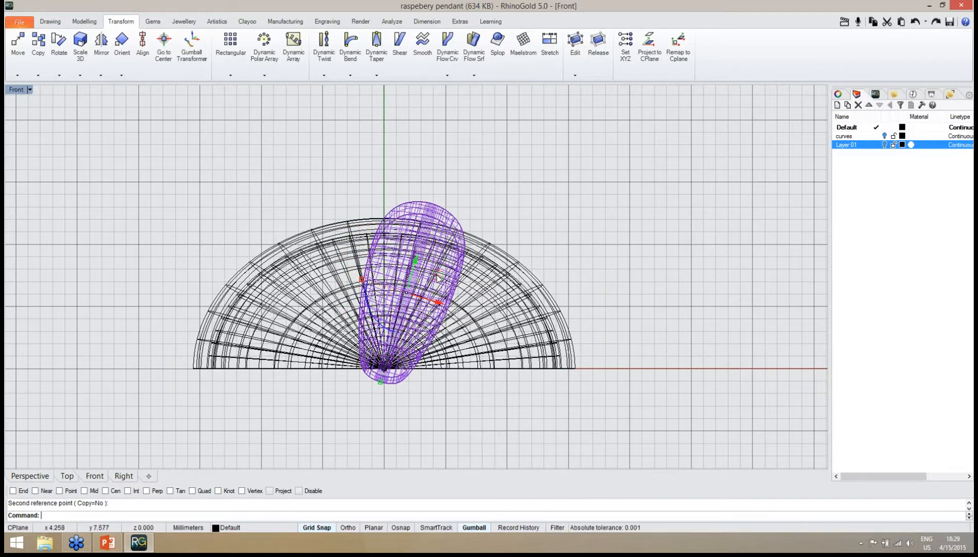
Shift the rotated leaf slightly sideways in the Front view so its base sits beside the centre axis, and save the file.
drag(439, 277, 403, 388)
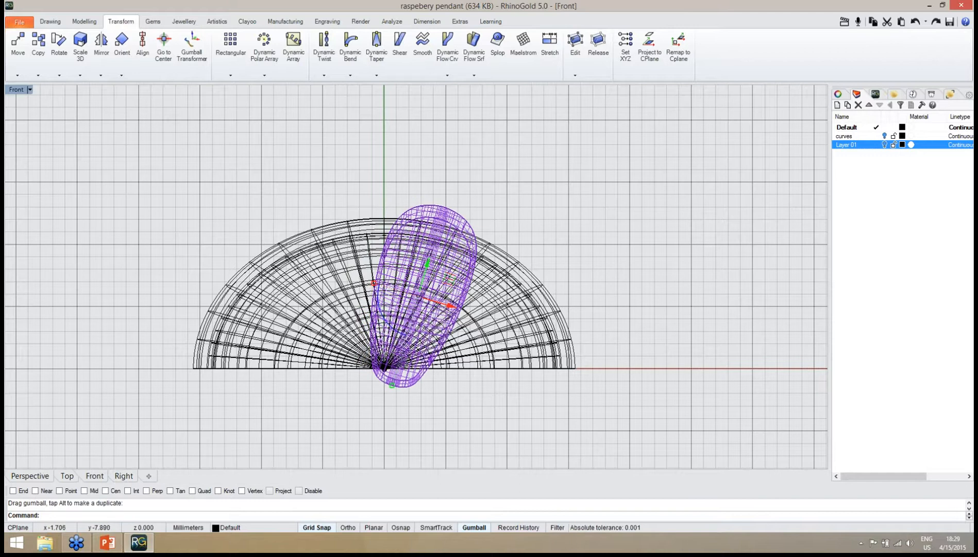
click(911, 24)
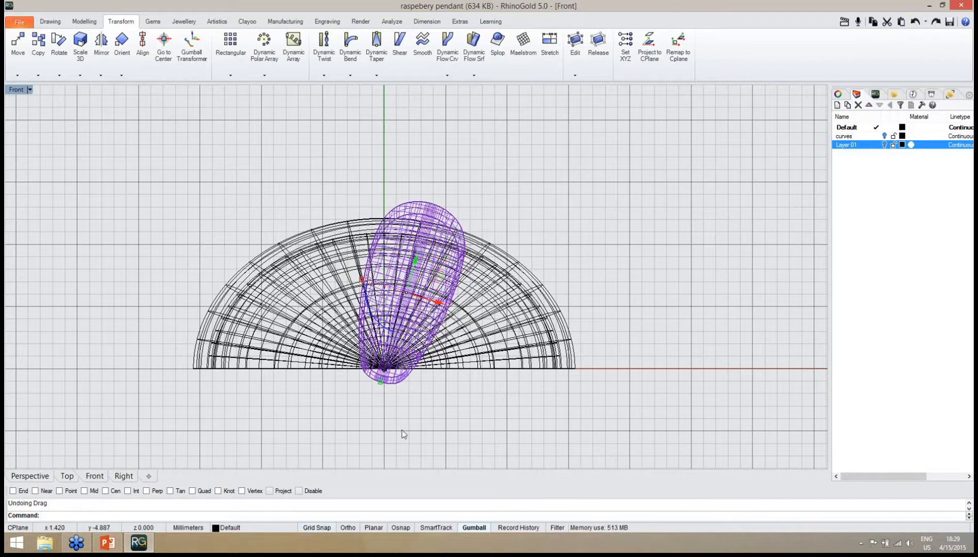
right_drag(404, 432, 400, 452)
drag(441, 299, 426, 317)
click(44, 478)
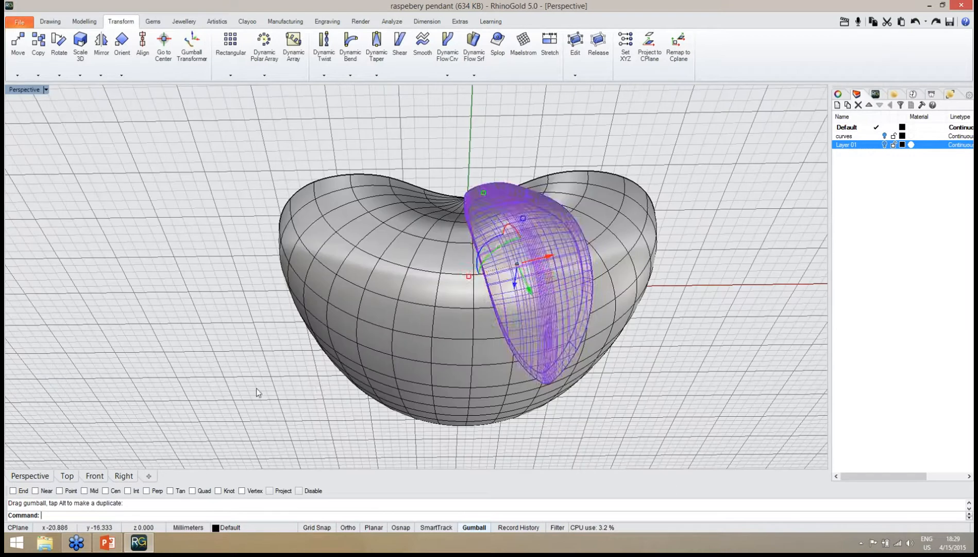
click(295, 391)
mouse_move(302, 391)
right_down()
mouse_move(346, 320)
mouse_move(345, 406)
mouse_move(327, 380)
right_up()
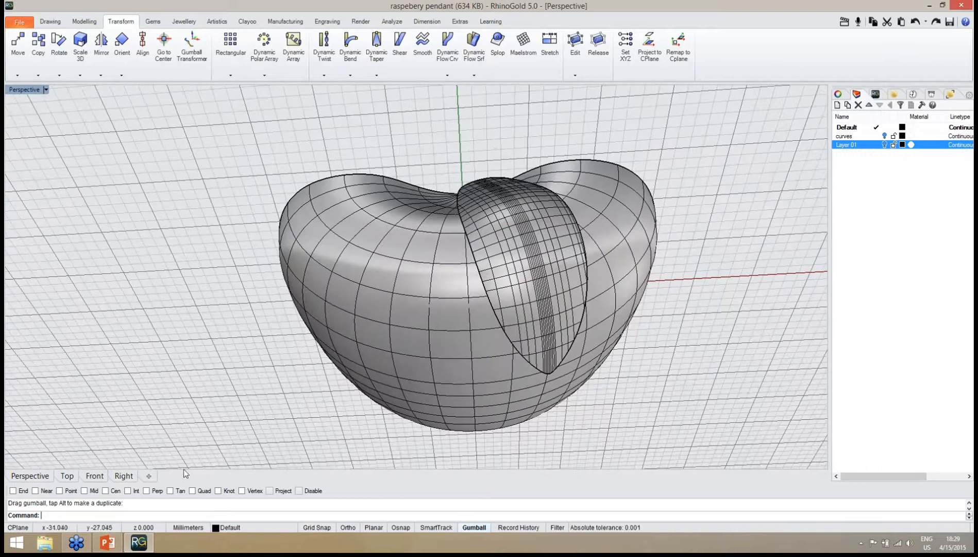
click(98, 475)
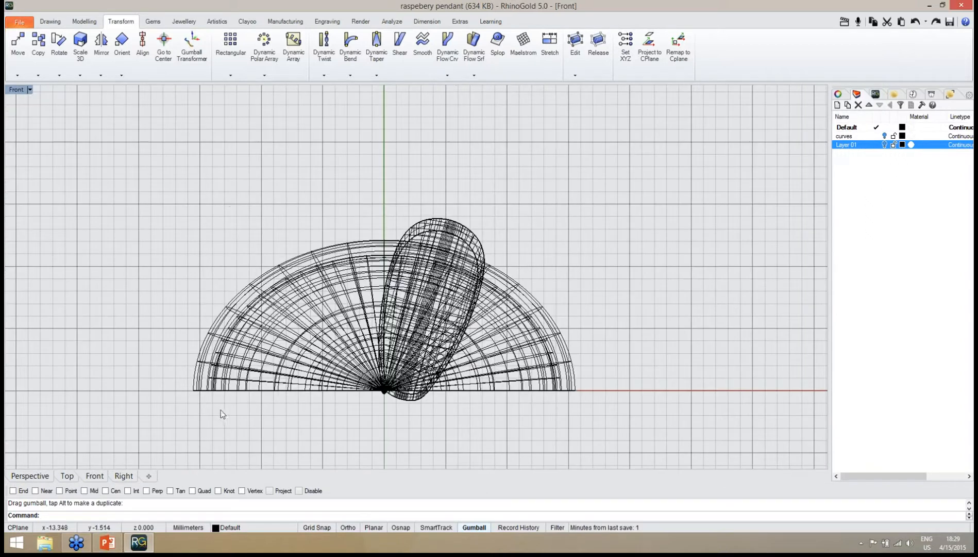
key(ctrl+s)
Make a rotated copy of the leaf about the origin, turned about 40° clockwise in the Front view.
click(405, 397)
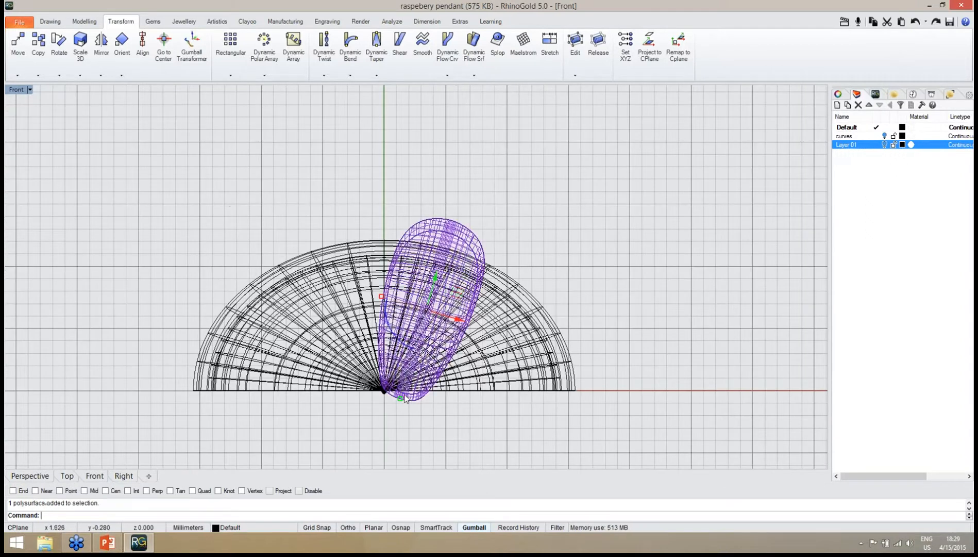
click(59, 44)
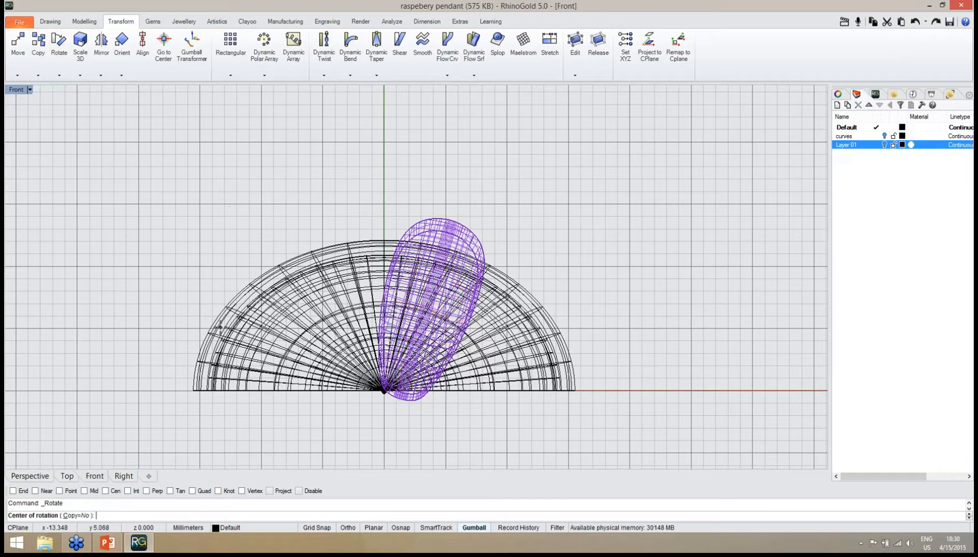
click(77, 515)
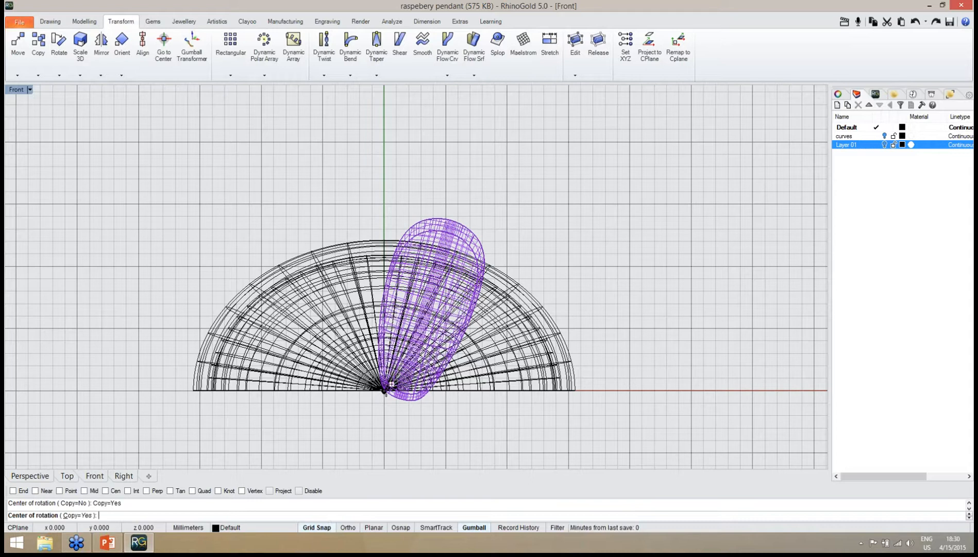
click(384, 390)
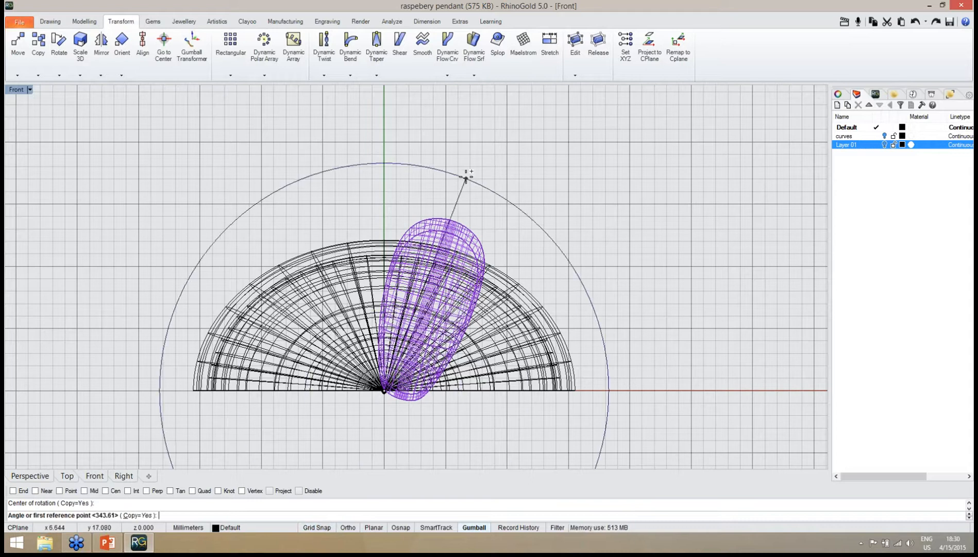
click(467, 174)
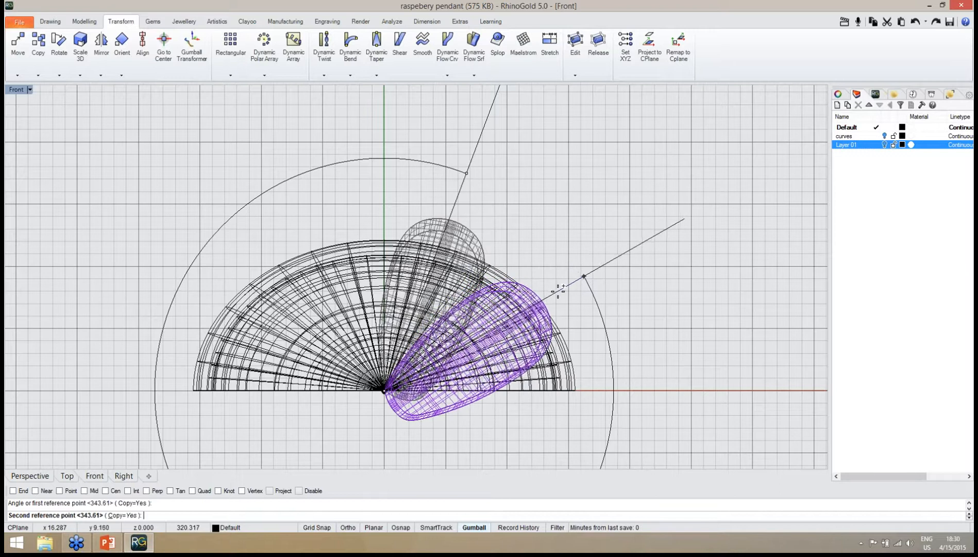
click(560, 292)
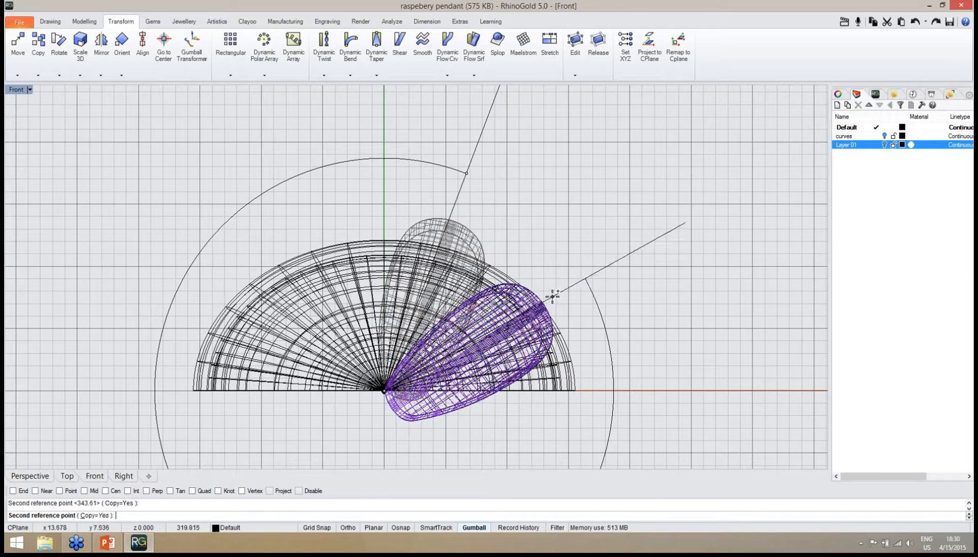
key(Return)
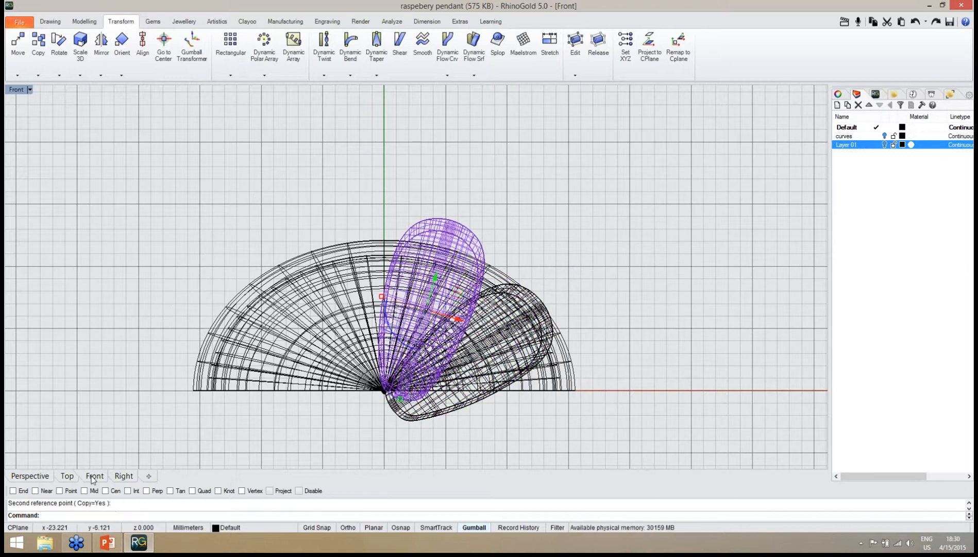
Select the copied leaf and move it slightly outward along its own length in the Top view.
click(30, 475)
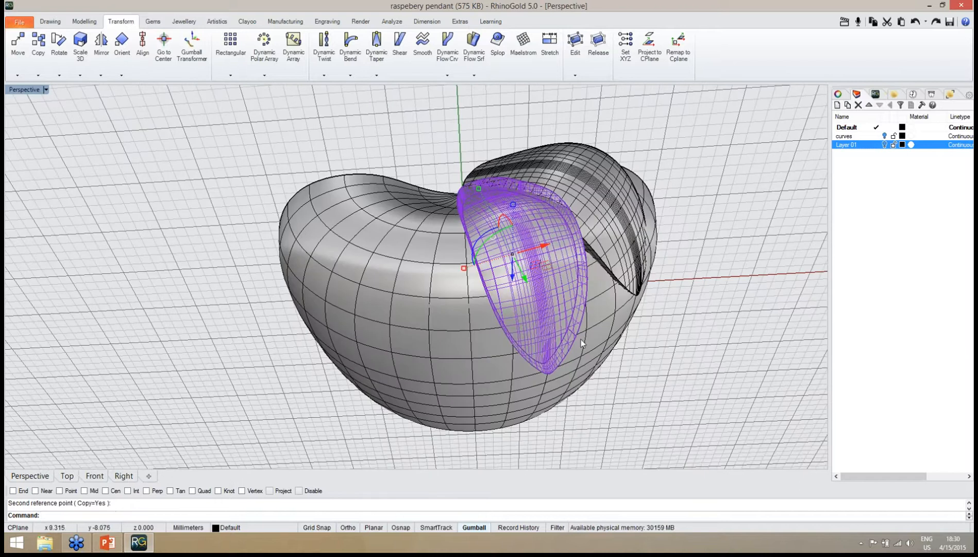
key(Escape)
right_drag(611, 304, 583, 196)
click(582, 196)
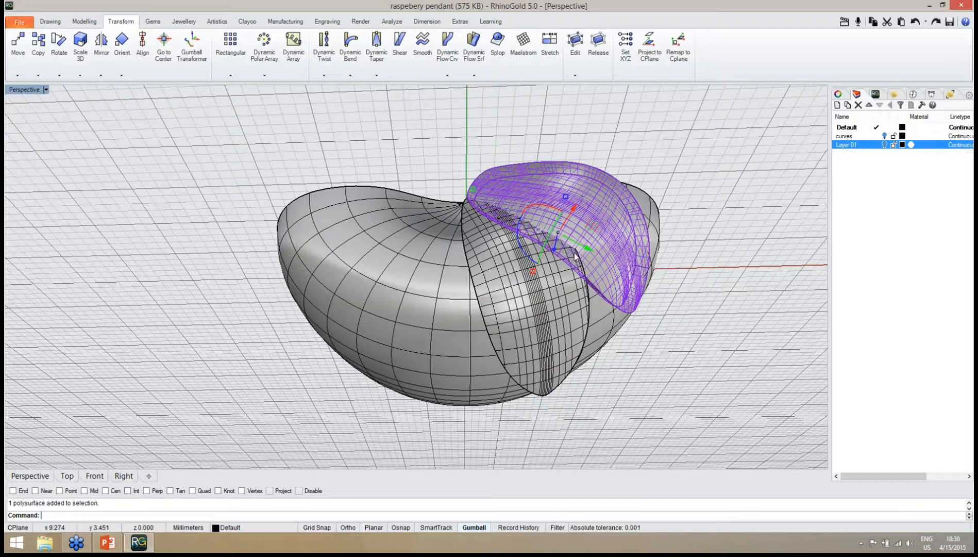
right_drag(535, 255, 523, 224)
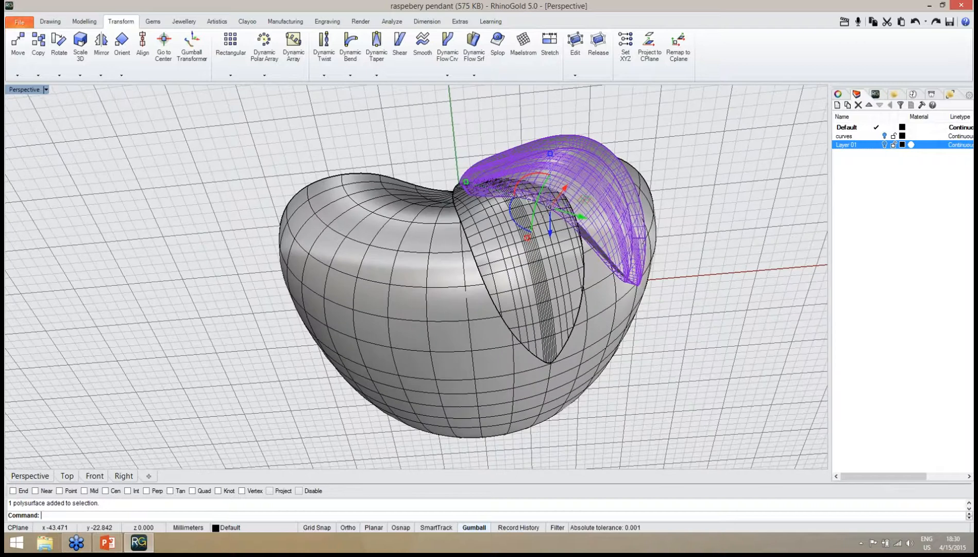
click(67, 475)
scroll(265, 311, up, 3)
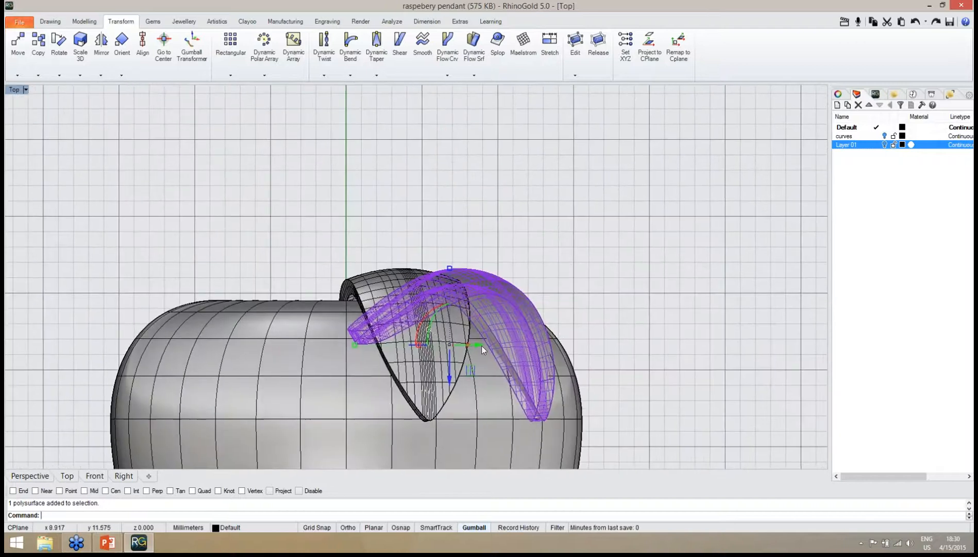
drag(477, 346, 487, 344)
Nudge the copied leaf slightly outward and upward in the Front view, deselect it and save the file.
click(94, 475)
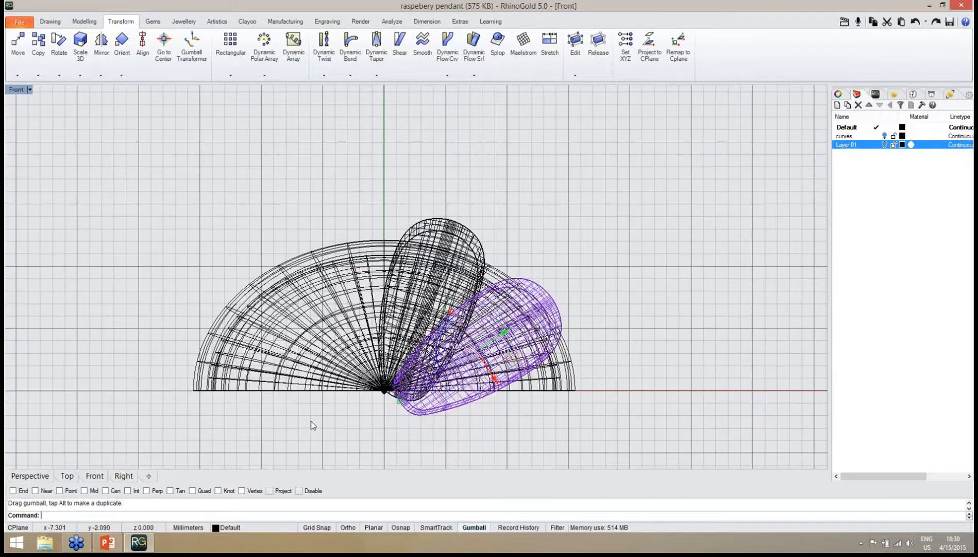
click(349, 451)
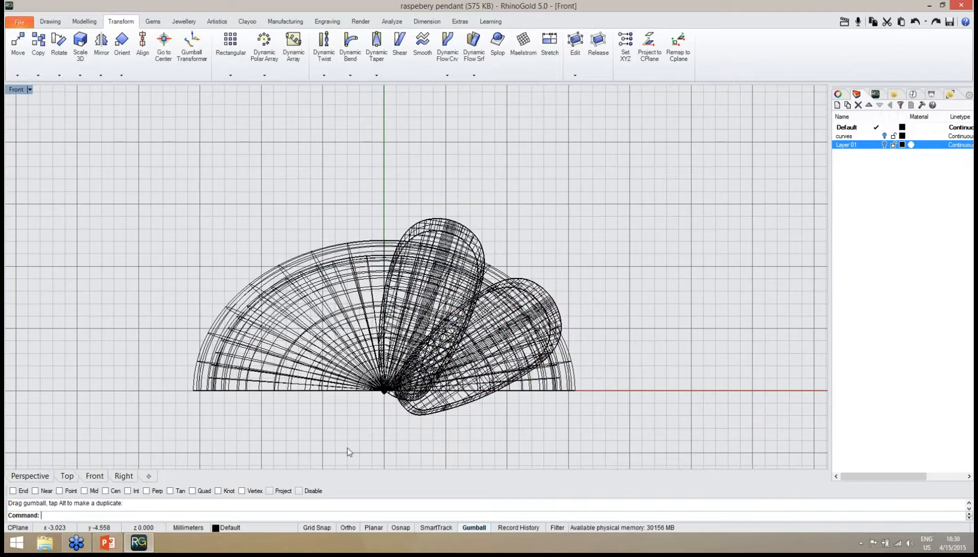
click(463, 411)
drag(512, 361, 517, 353)
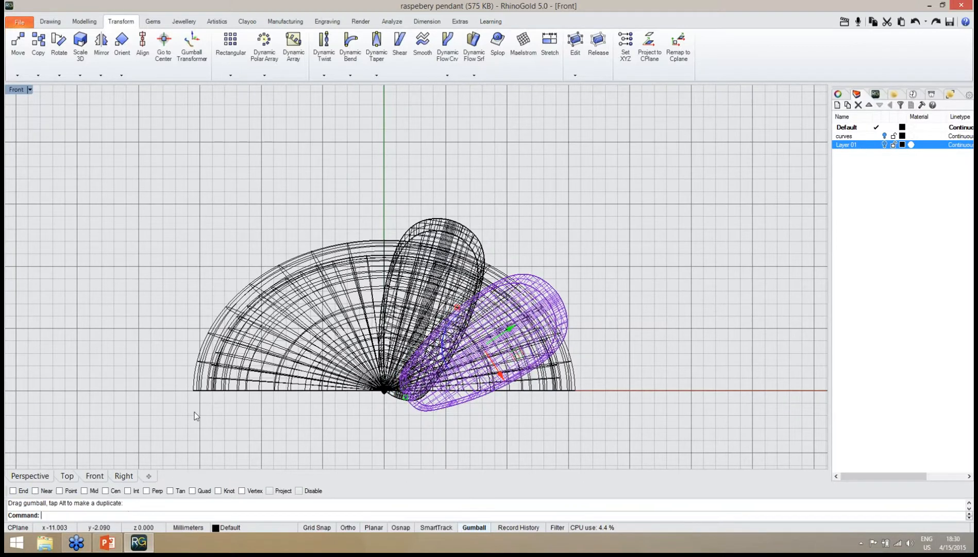
click(30, 474)
click(191, 368)
right_drag(243, 372, 273, 374)
right_drag(400, 361, 420, 351)
key(ctrl+s)
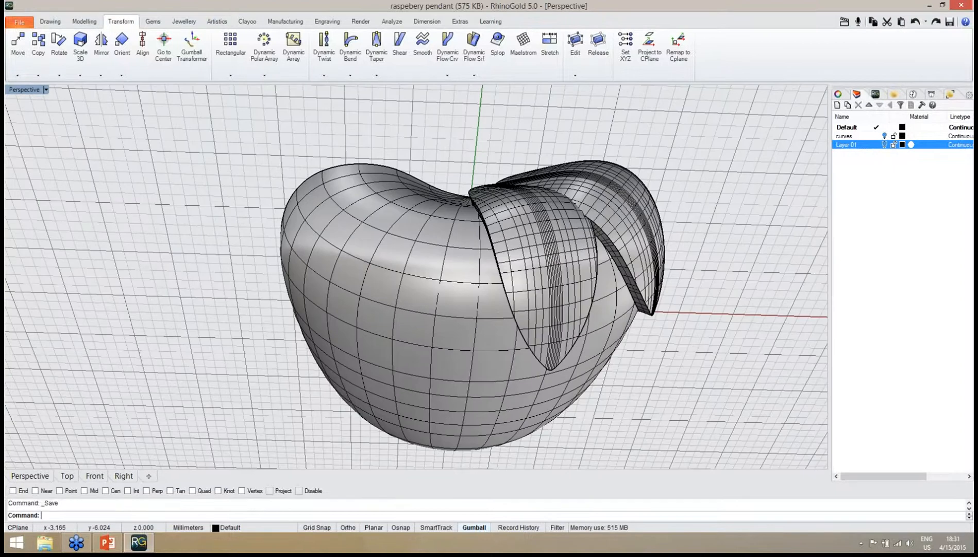
Switch the Perspective view to a smooth rendered display without surface wires.
mouse_move(749, 116)
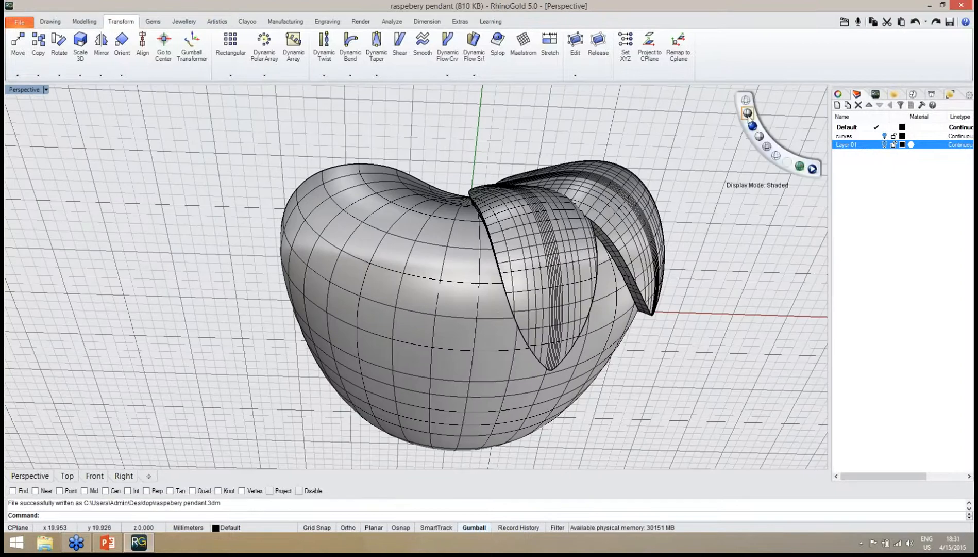
click(758, 136)
mouse_move(651, 308)
right_down()
mouse_move(633, 312)
mouse_move(635, 285)
right_up()
Mirror both leaves to the opposite side of the berry with Symmetry Horizontal and deselect them.
click(505, 145)
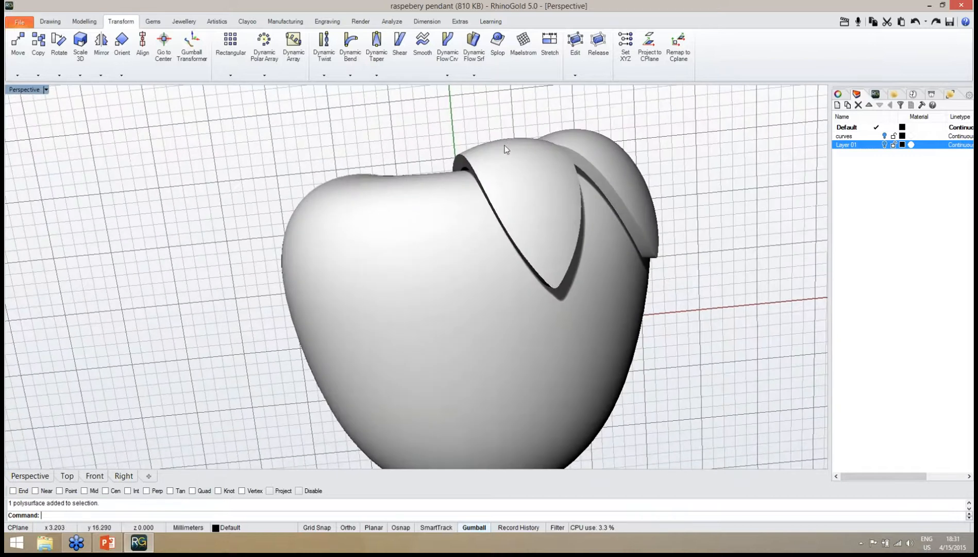
shift+click(586, 160)
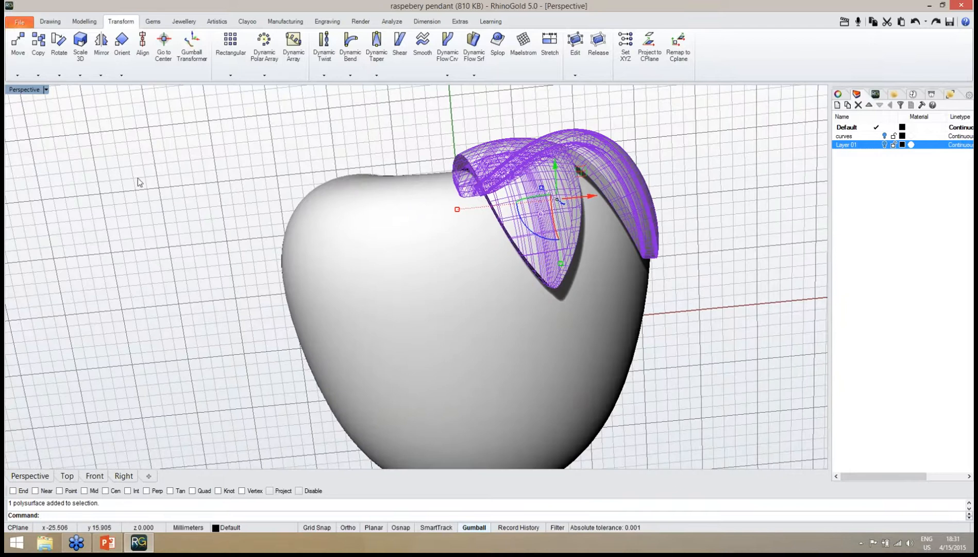
click(101, 76)
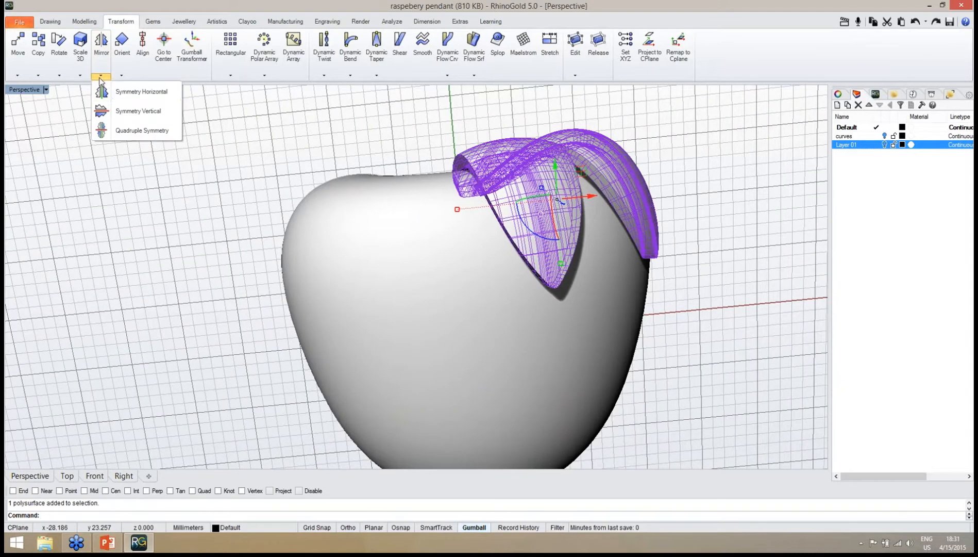
click(113, 92)
click(174, 225)
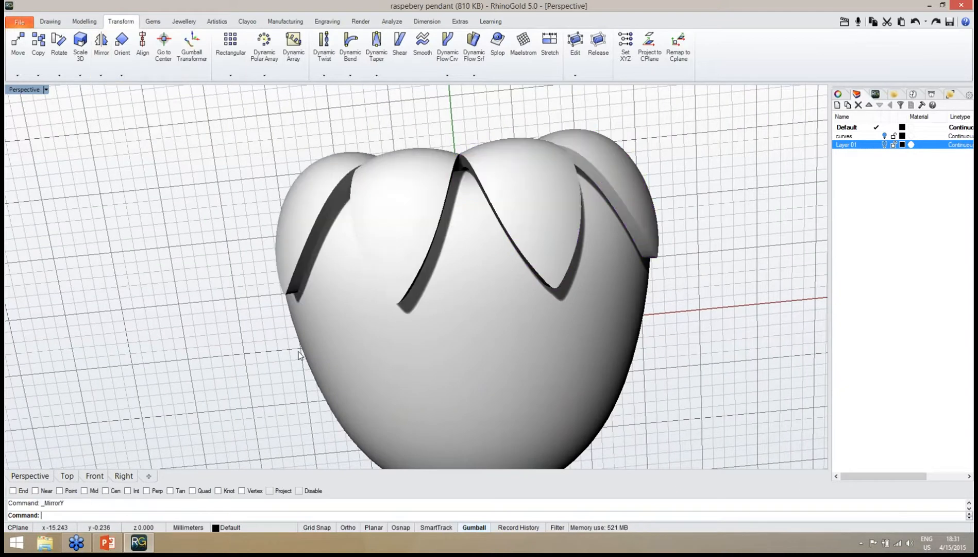
Check the fit of the four leaves on the berry from different angles and save the file.
right_drag(299, 350, 304, 331)
scroll(325, 314, down, 8)
right_drag(391, 370, 429, 184)
scroll(355, 286, up, 3)
scroll(440, 190, up, 3)
scroll(429, 185, down, 4)
mouse_move(430, 258)
right_down()
mouse_move(417, 293)
mouse_move(421, 261)
right_up()
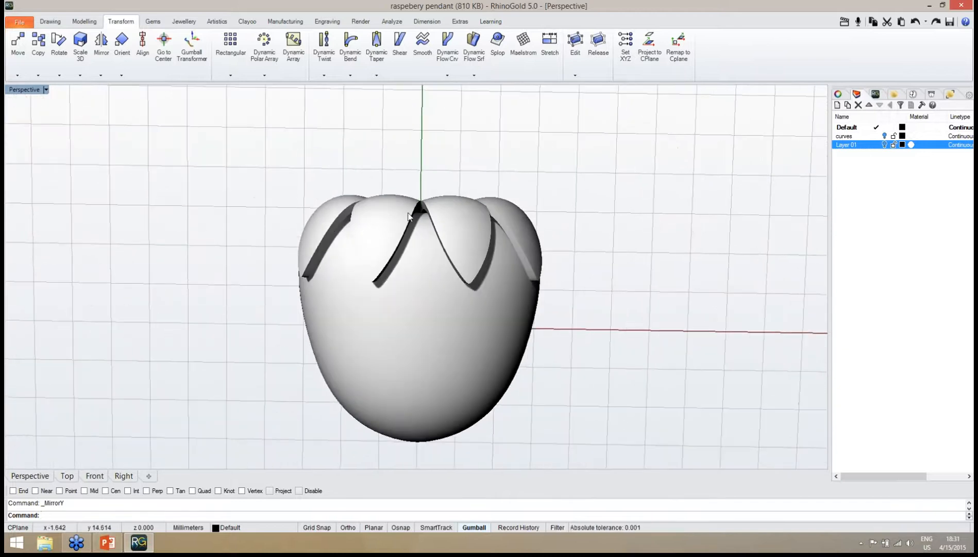
key(ctrl+s)
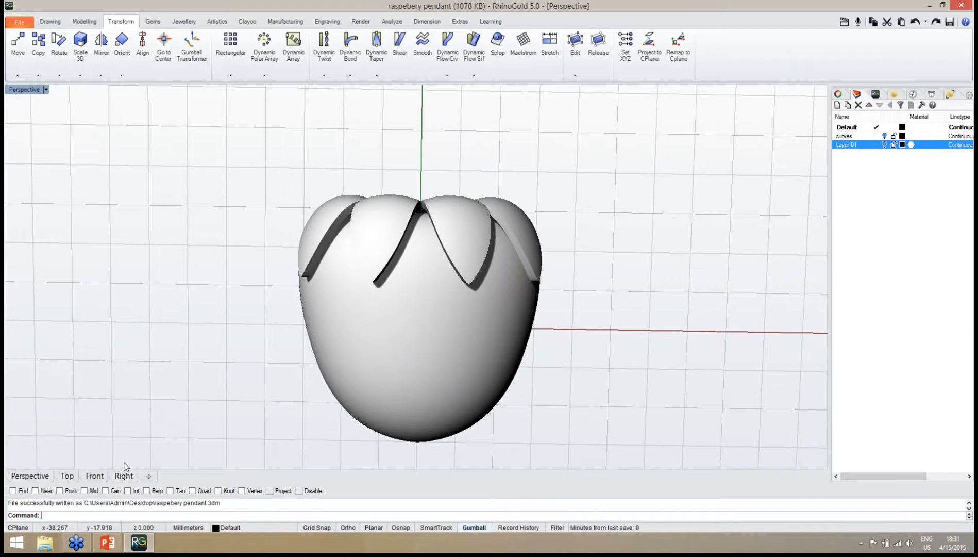
In the Right view, start a Smart Curve with its first point snapped to the grid at 11, 0 on the berry's leafed end.
click(124, 475)
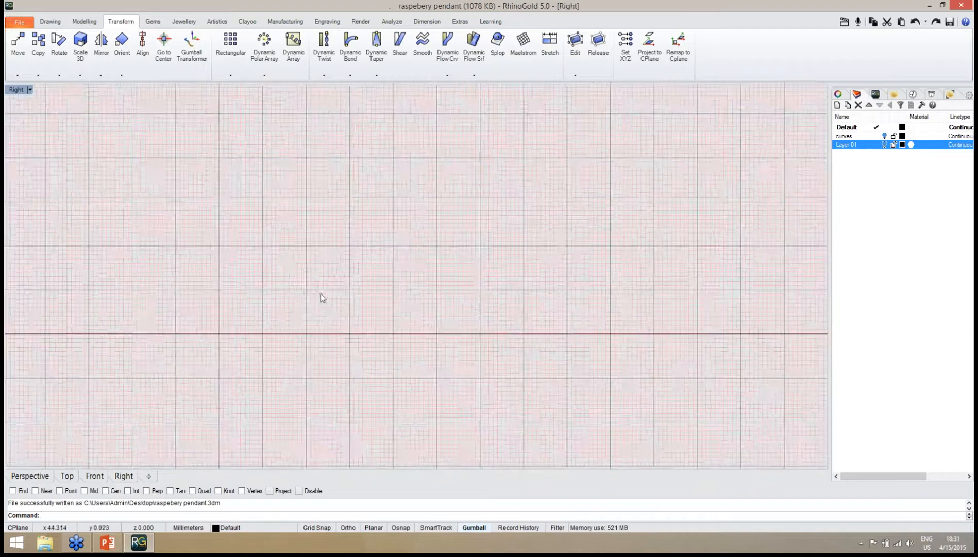
scroll(389, 341, down, 8)
right_drag(245, 332, 420, 380)
scroll(307, 368, up, 6)
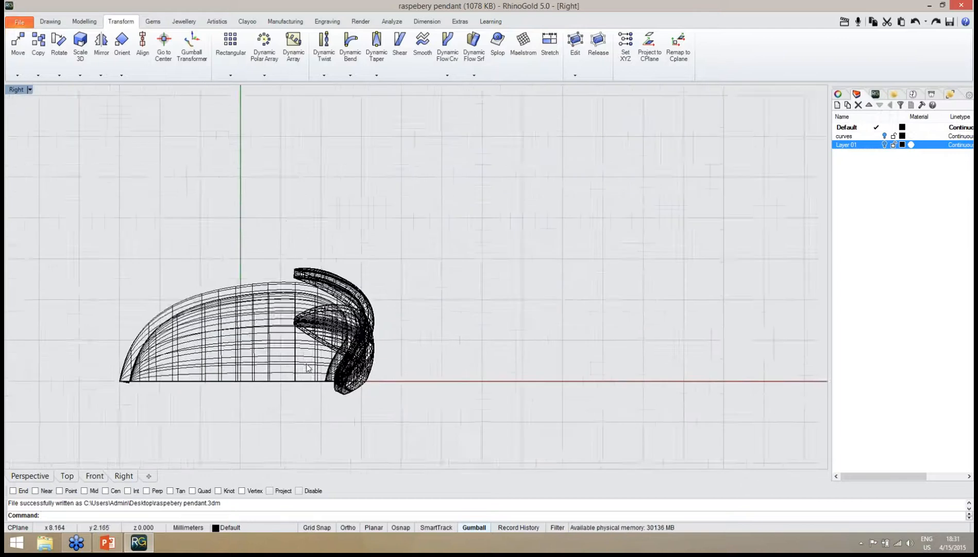
right_drag(309, 370, 364, 346)
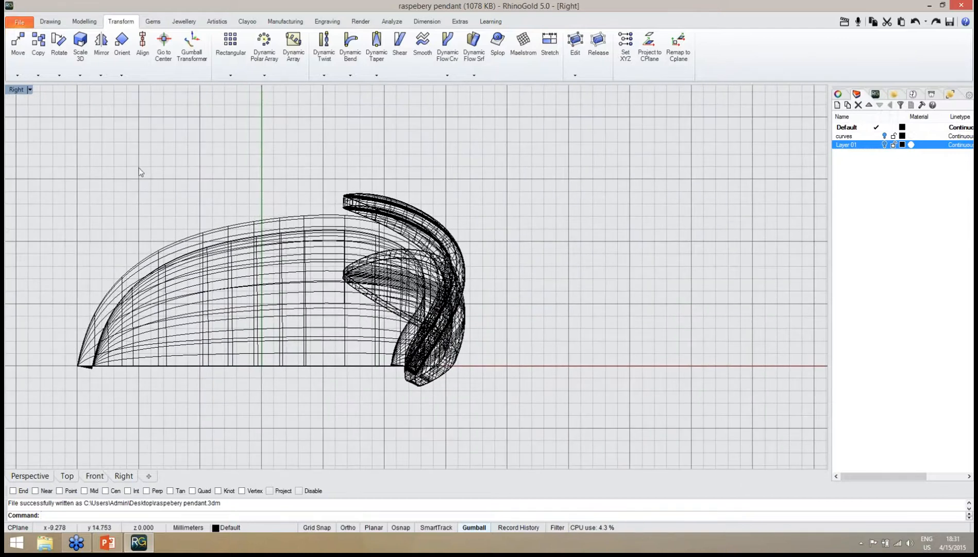
click(51, 21)
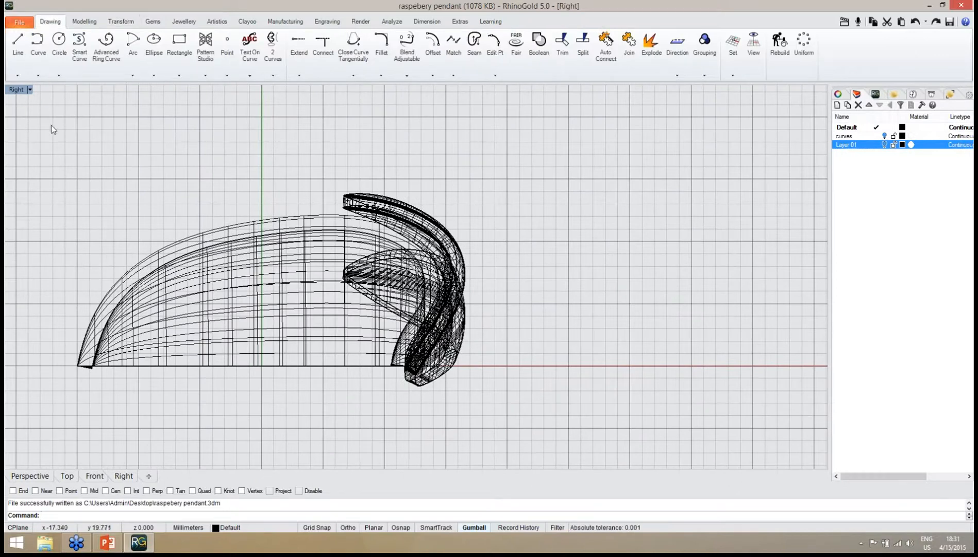
click(79, 41)
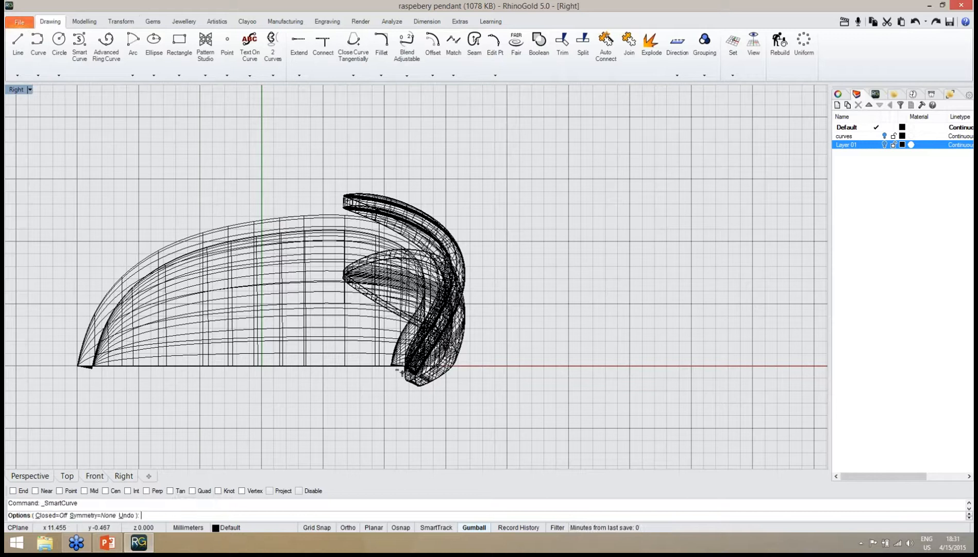
click(316, 527)
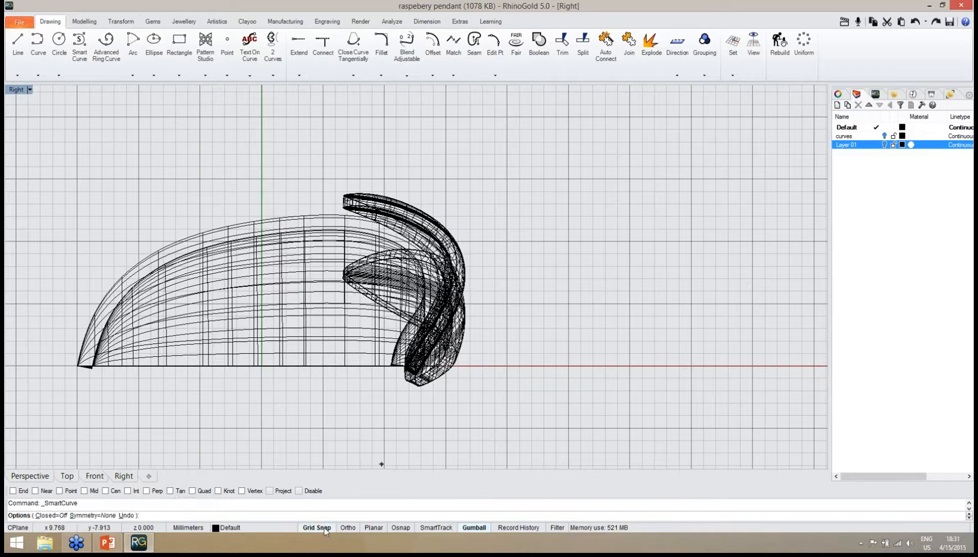
scroll(390, 376, up, 3)
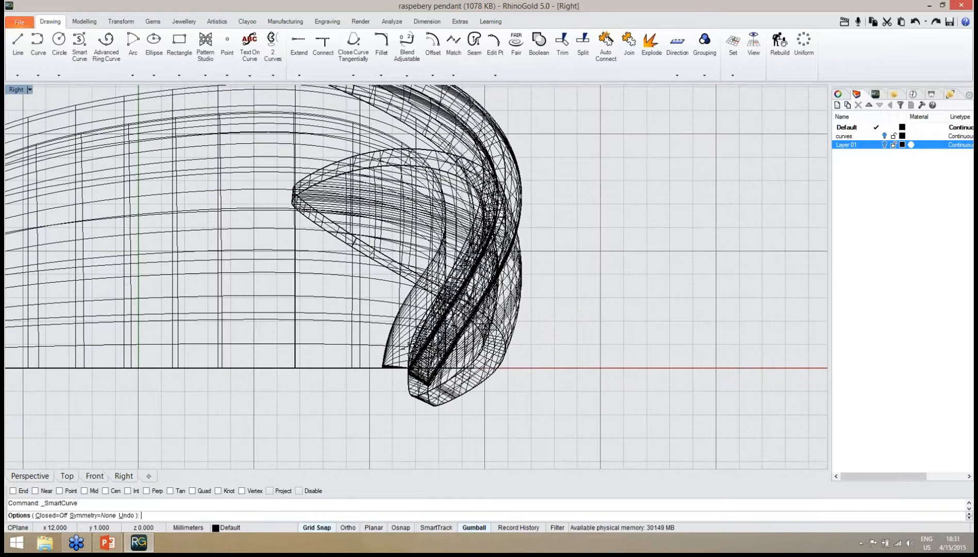
click(391, 369)
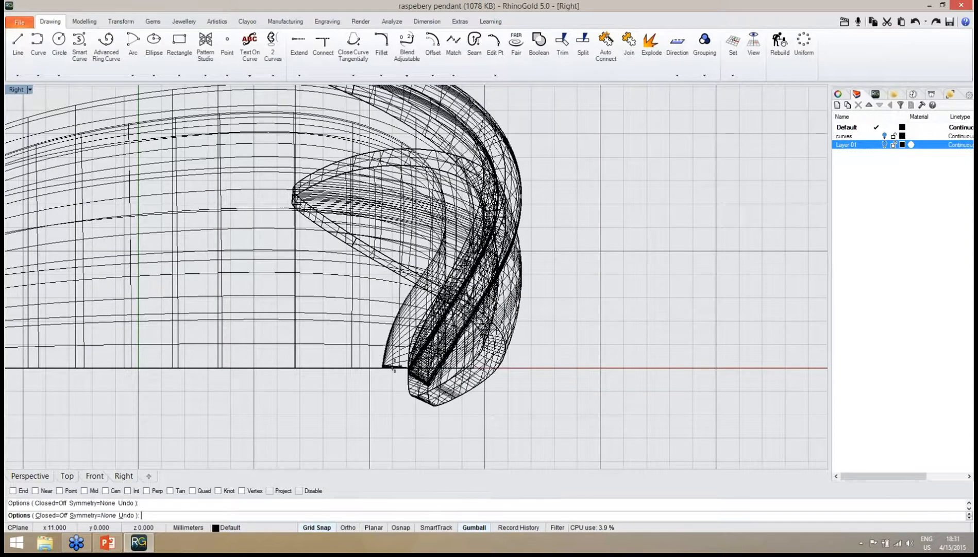
With grid snapping off, shape the curve into a loop above the horizontal axis and end it open at about 28.4, 0.5.
right_drag(393, 368, 279, 399)
scroll(269, 390, down, 5)
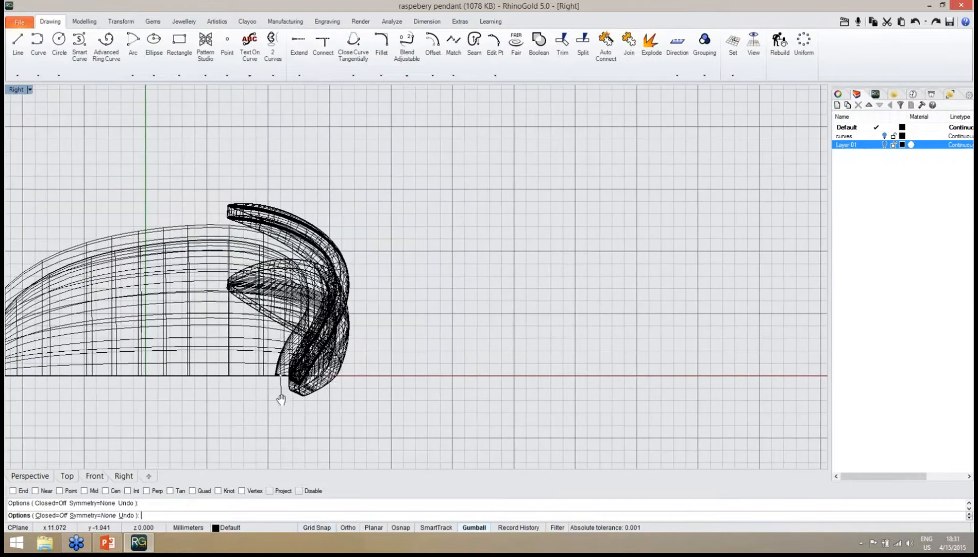
click(404, 368)
click(437, 355)
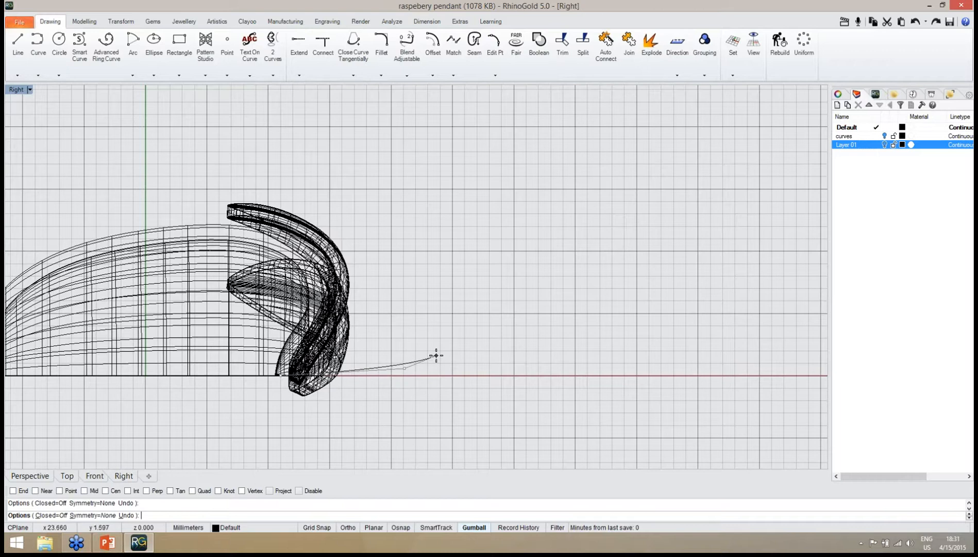
click(448, 330)
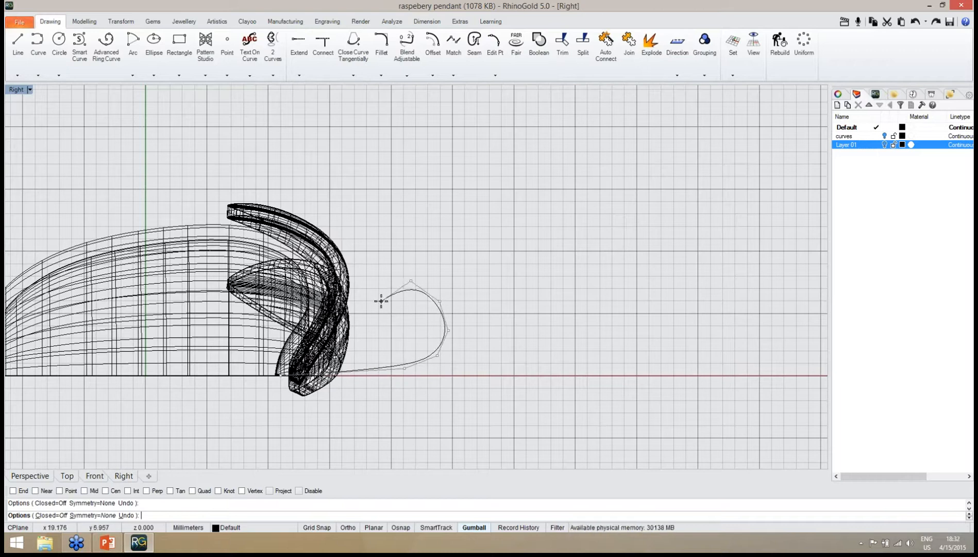
click(380, 328)
click(394, 346)
click(441, 373)
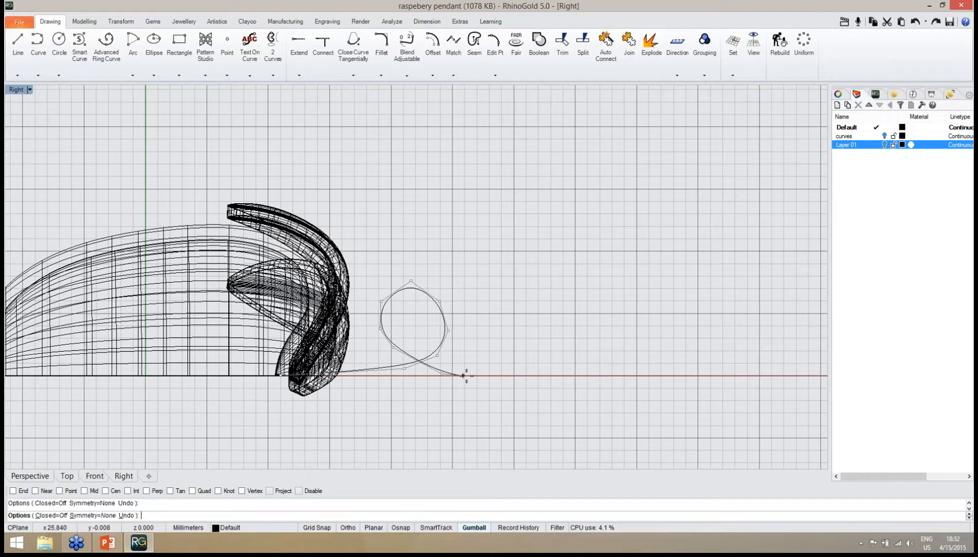
click(495, 369)
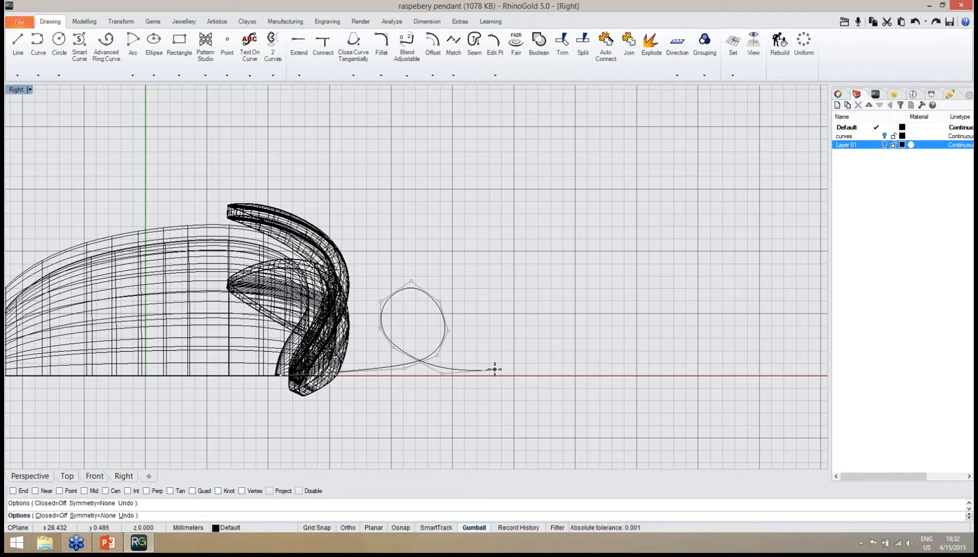
key(Return)
Smooth the looped curve with Fair in the Perspective view.
click(46, 475)
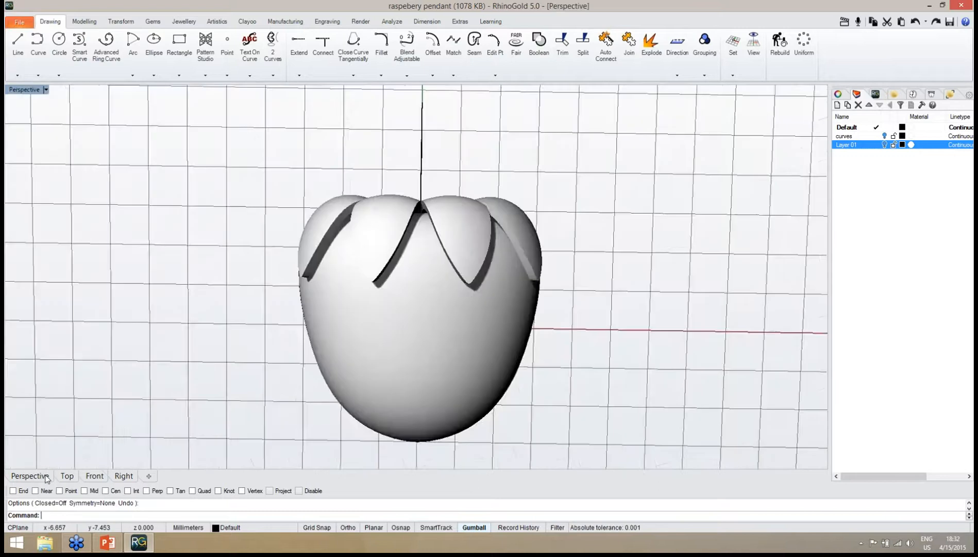
mouse_move(355, 299)
right_down()
mouse_move(477, 290)
mouse_move(490, 210)
right_up()
scroll(278, 280, up, 12)
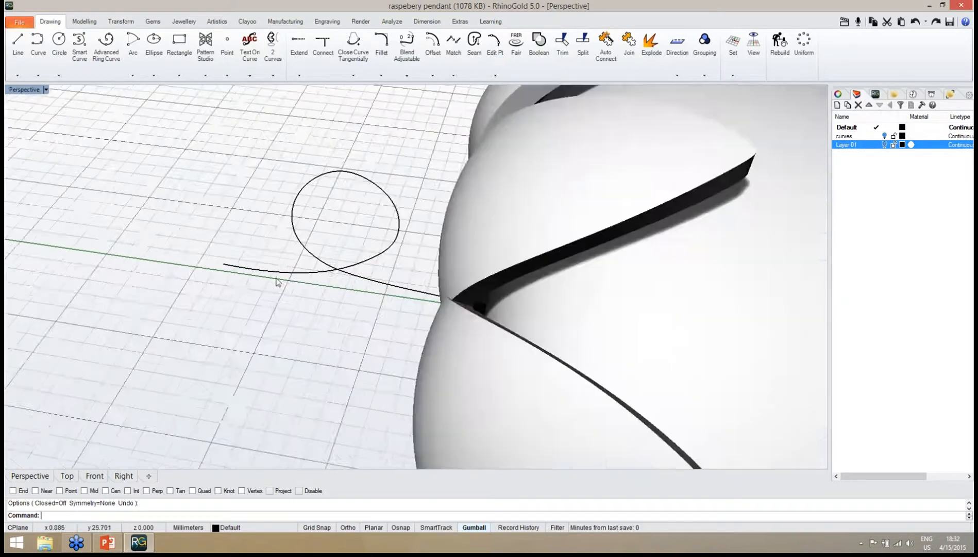
right_drag(389, 262, 416, 255)
click(417, 283)
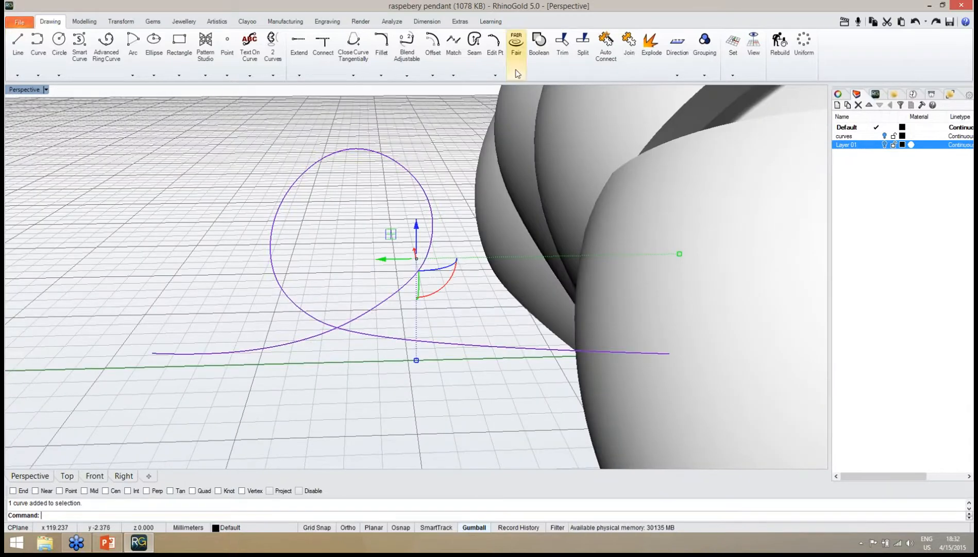
click(516, 42)
key(Return)
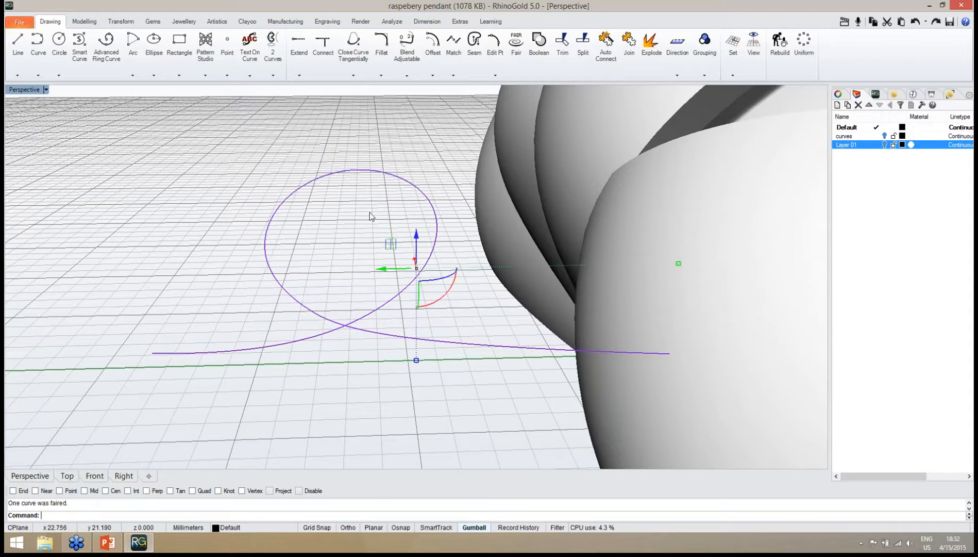
Show the curve's edit points and shift its free end point and the adjacent point sideways, away from the green axis.
right_drag(373, 236, 366, 258)
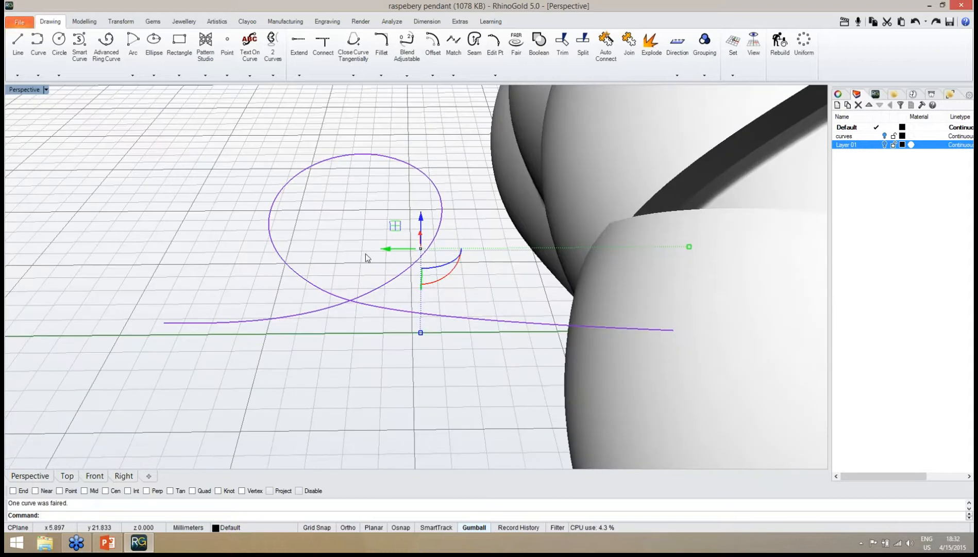
click(494, 42)
right_drag(413, 230, 428, 353)
scroll(426, 368, down, 3)
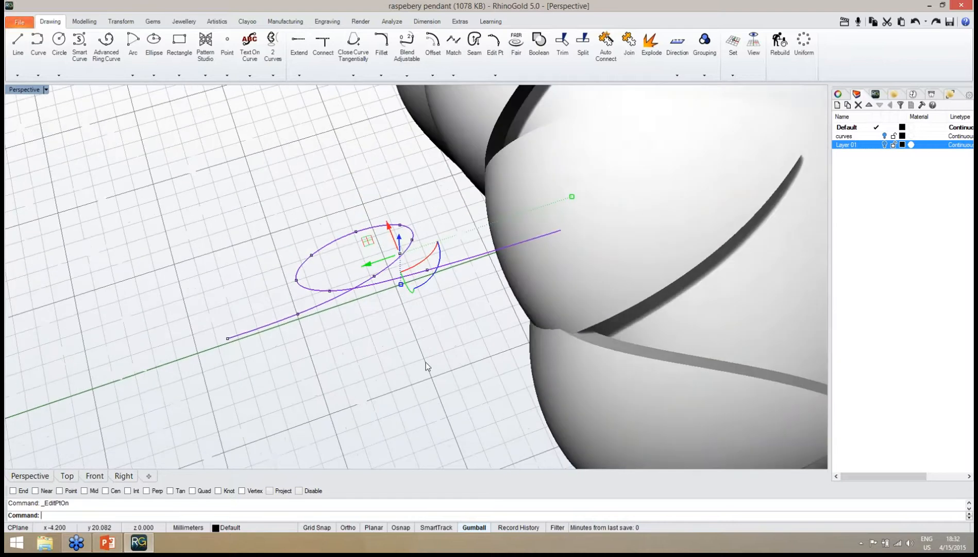
right_drag(278, 408, 324, 410)
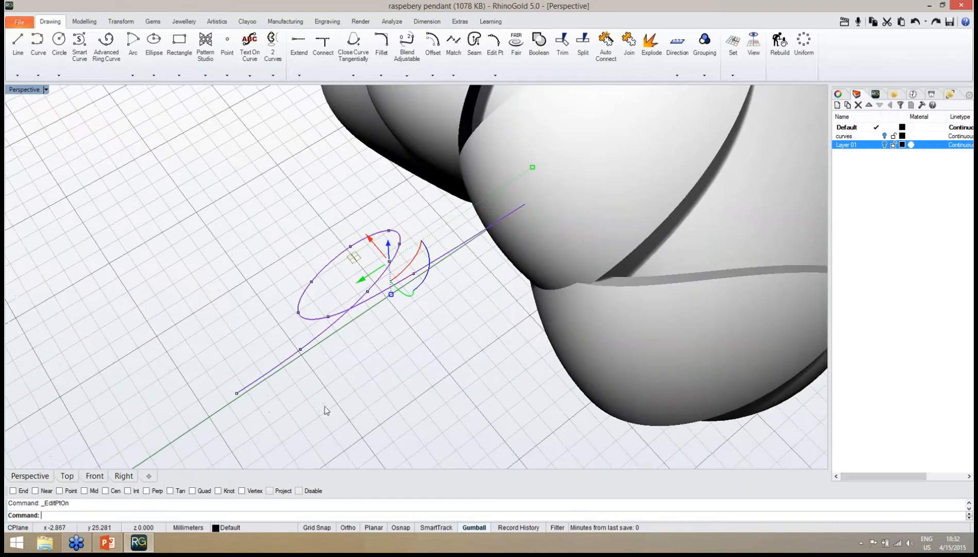
click(236, 395)
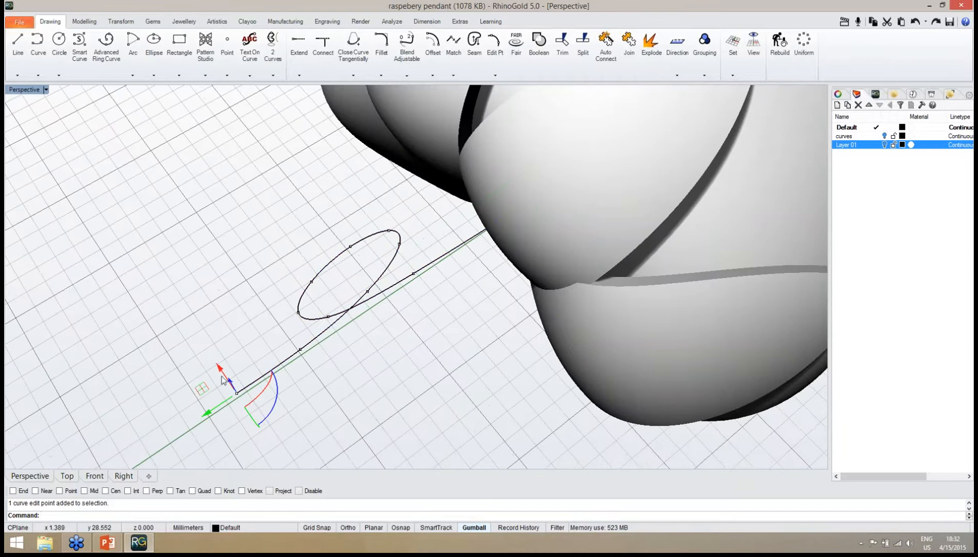
right_drag(222, 379, 242, 410)
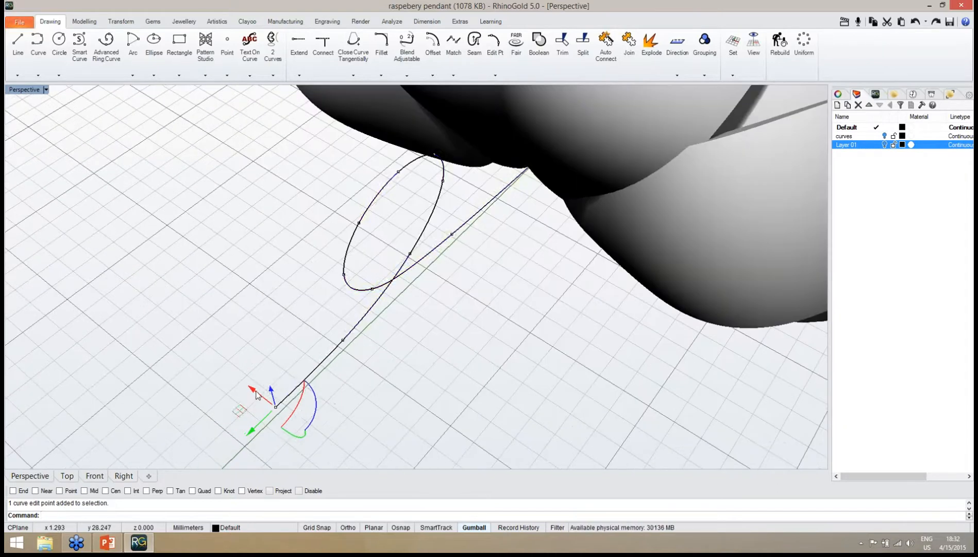
drag(256, 394, 245, 382)
click(342, 340)
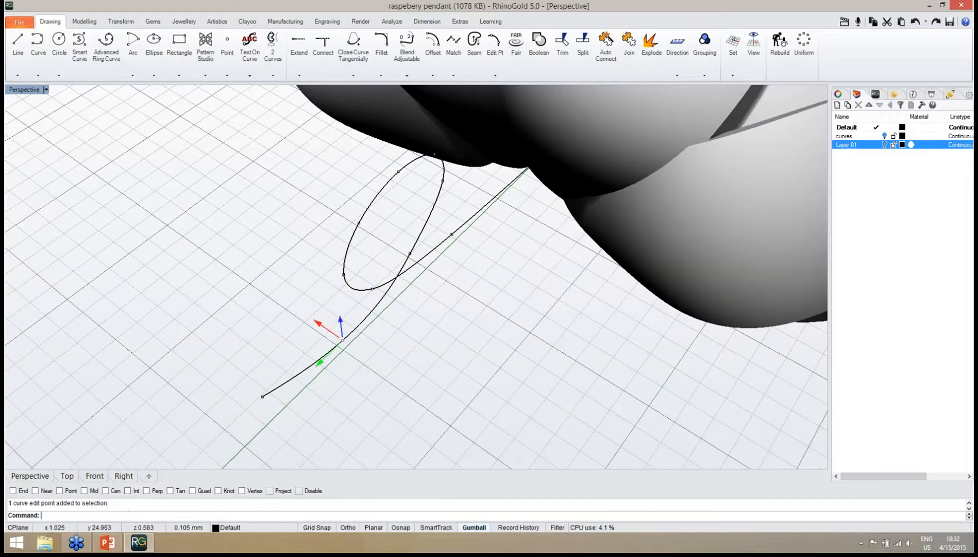
drag(322, 325, 315, 320)
Shift the crossing-side edit point and the next point up the loop's berry-facing side slightly away from the green axis.
right_drag(407, 327, 390, 315)
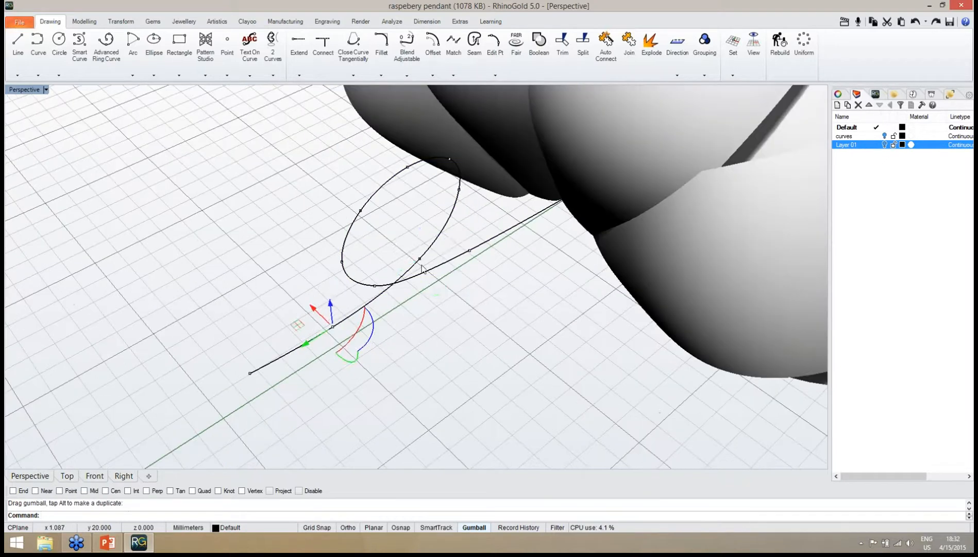
click(420, 257)
drag(394, 240, 391, 237)
click(459, 190)
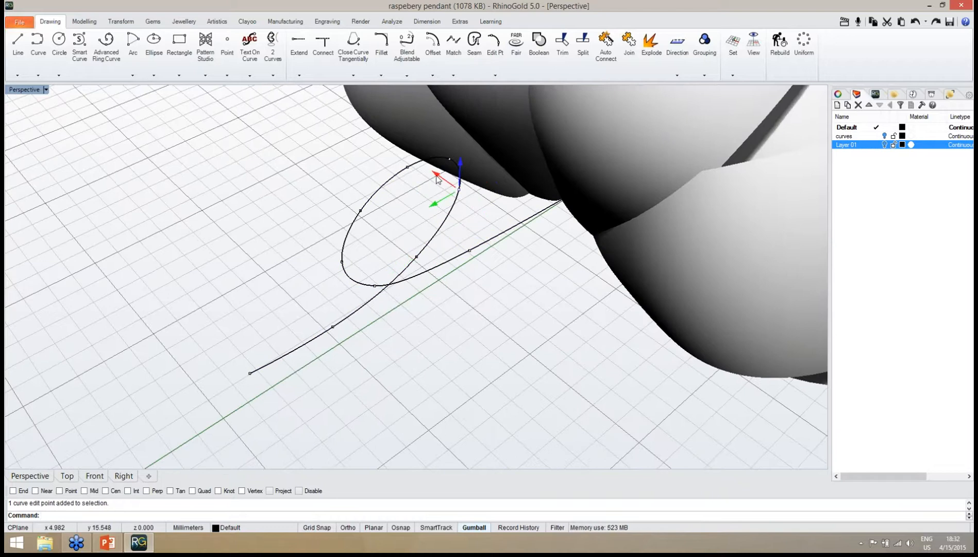
drag(436, 178, 434, 177)
Shift the two edit points on the loop's outer side slightly toward the green axis.
right_drag(434, 177, 455, 247)
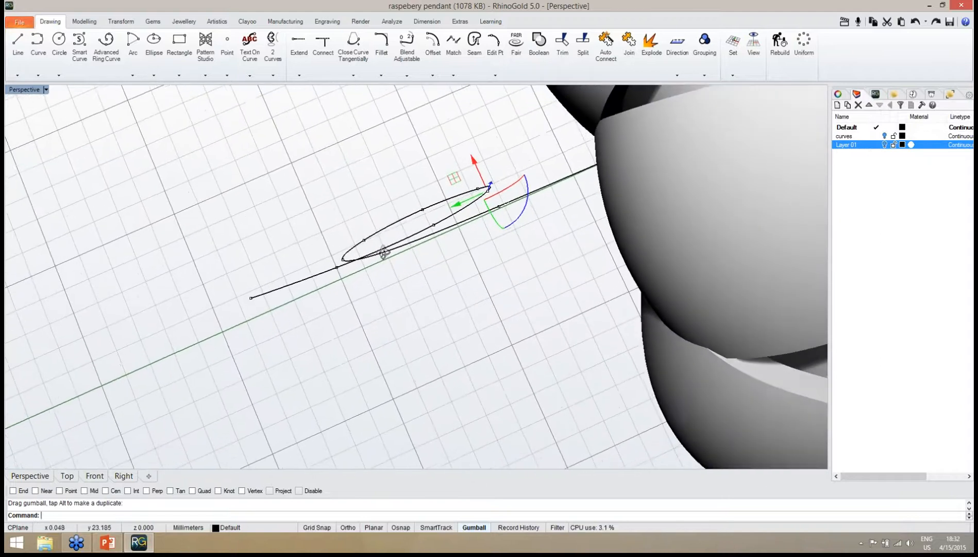
click(364, 242)
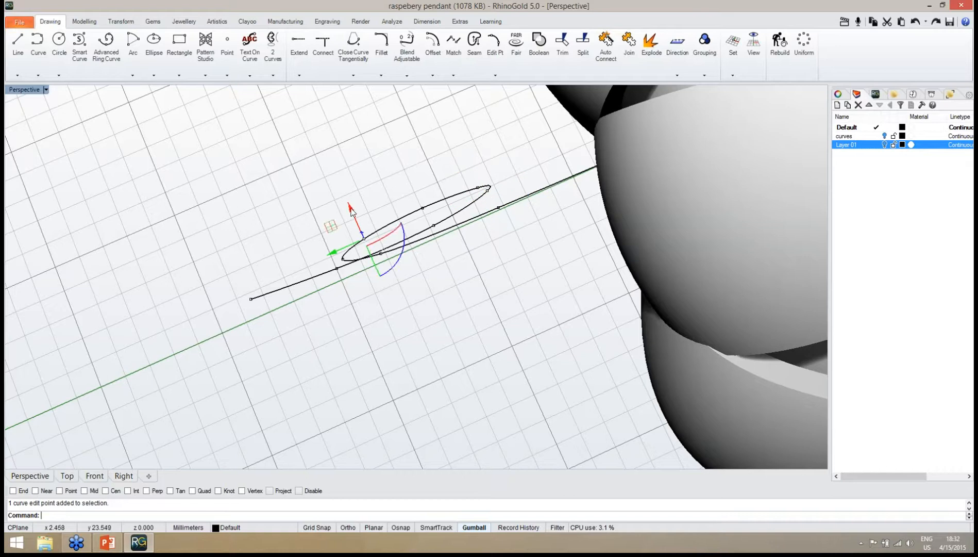
drag(362, 238, 359, 242)
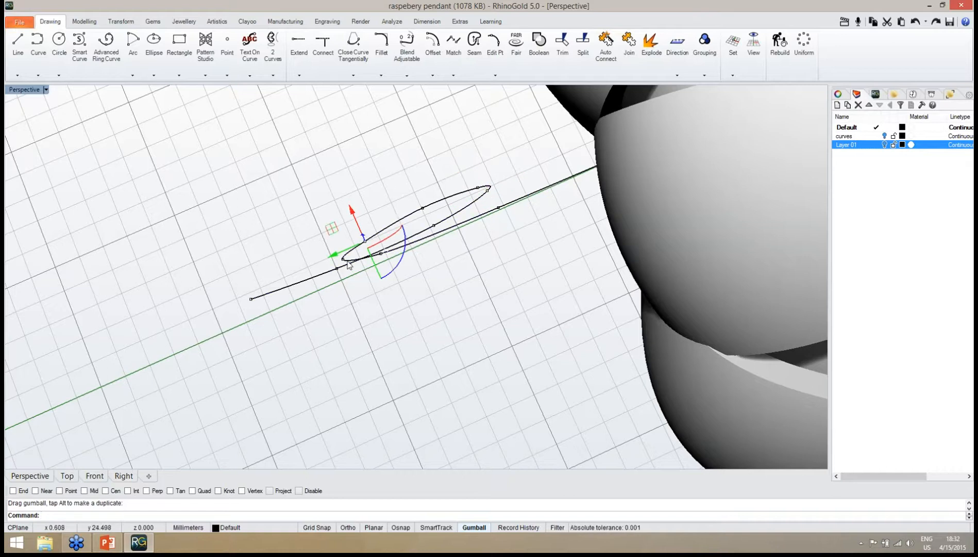
right_drag(348, 262, 345, 230)
click(345, 250)
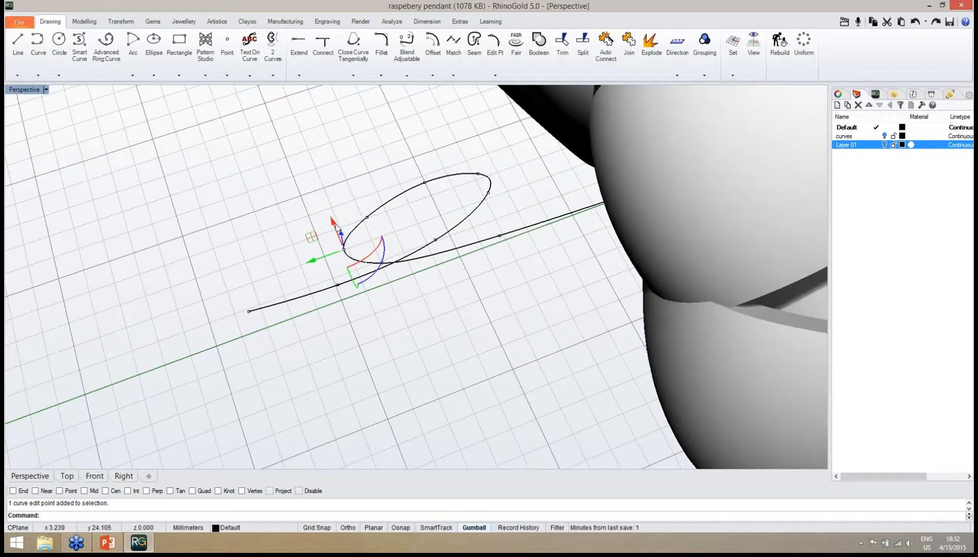
drag(336, 230, 343, 242)
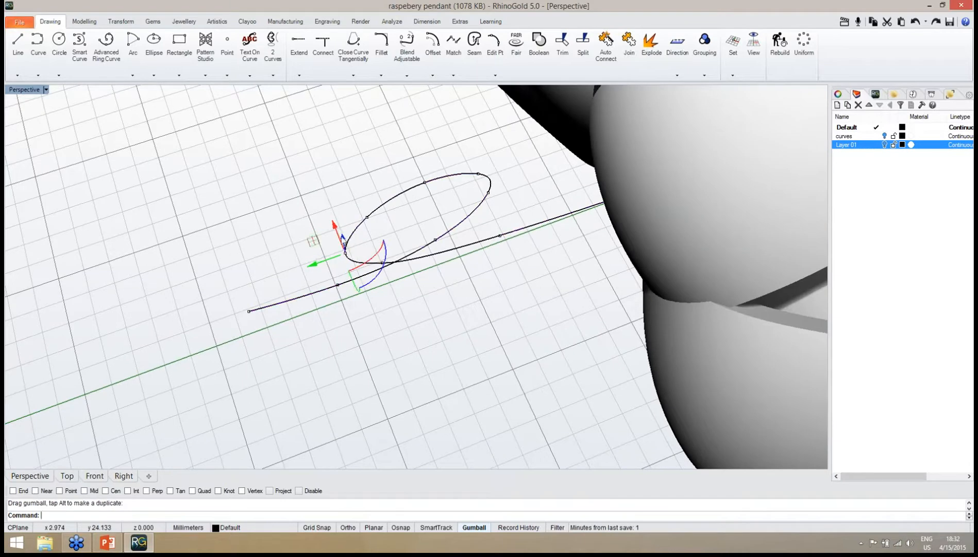
Shift the loop's lowest edit point and the point between loop and berry slightly toward the green axis to separate the crossing strands.
right_drag(383, 303, 403, 262)
click(377, 287)
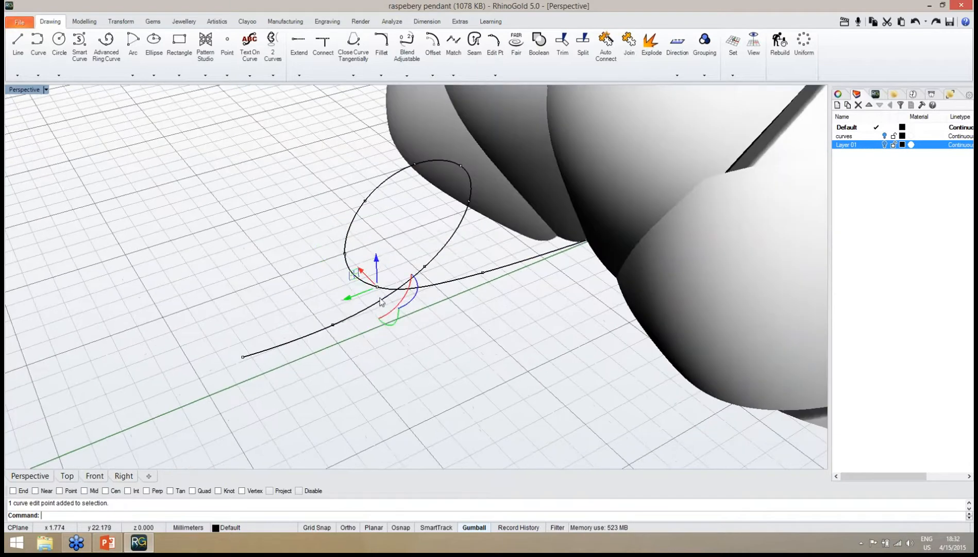
mouse_move(380, 296)
right_down()
mouse_move(400, 323)
mouse_move(379, 308)
right_up()
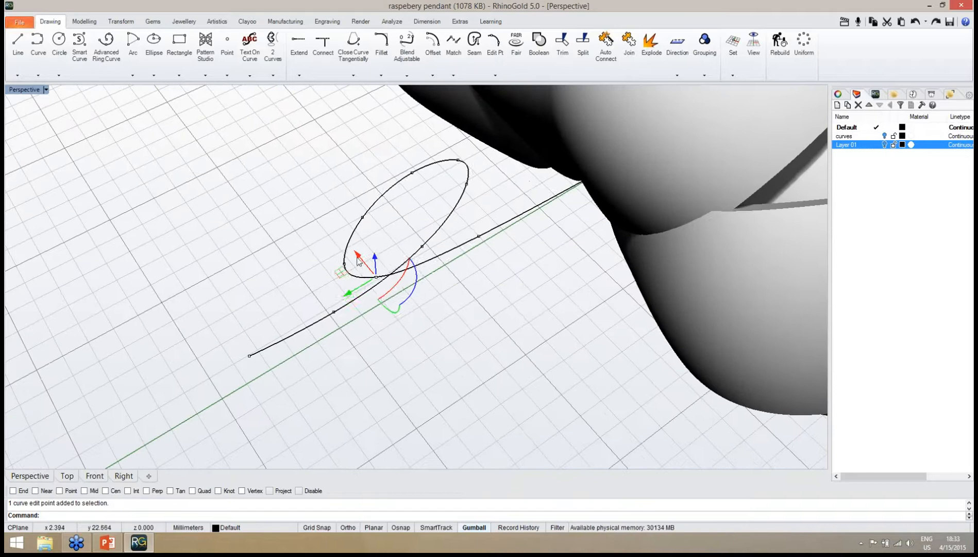
drag(361, 262, 371, 263)
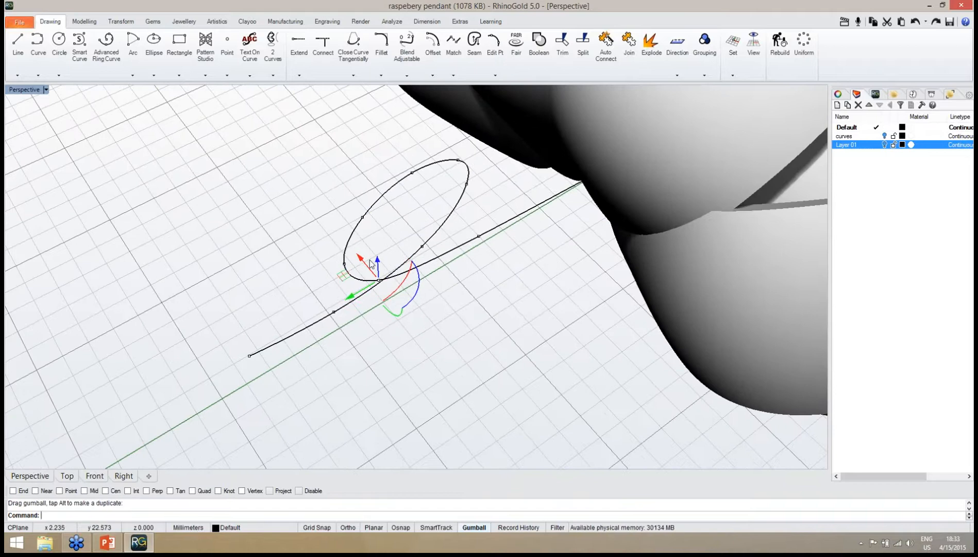
click(479, 237)
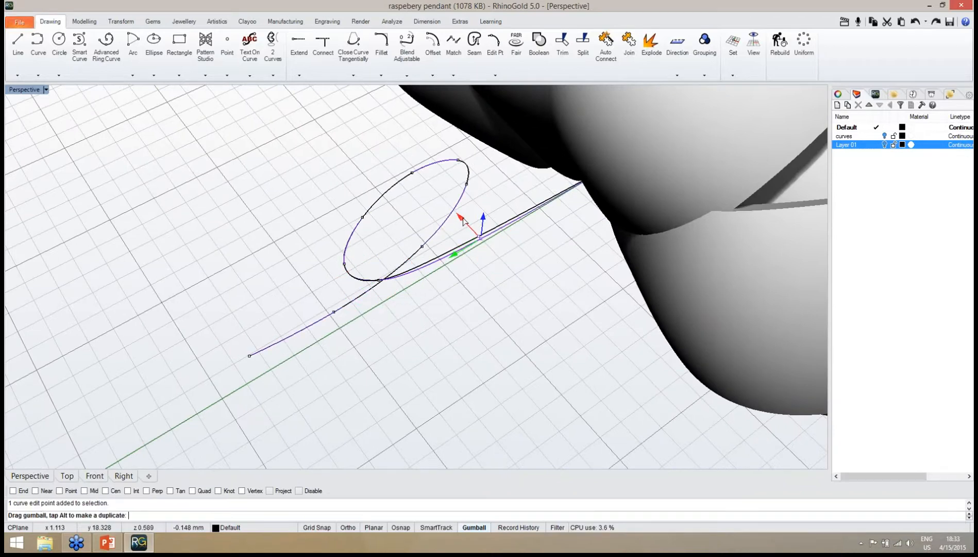
drag(463, 220, 466, 225)
right_drag(466, 225, 318, 319)
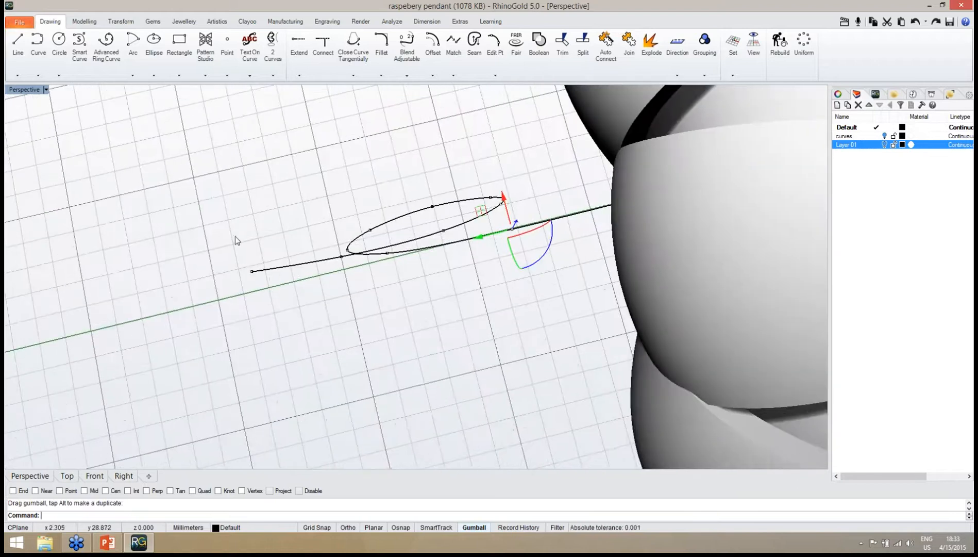
Shift the curve's free end point, its adjacent point and the next edit point along the loop slightly farther from the green axis.
drag(236, 240, 278, 317)
drag(249, 251, 248, 234)
right_drag(319, 302, 340, 291)
click(509, 338)
drag(315, 266, 343, 302)
drag(325, 256, 321, 243)
right_drag(445, 283, 391, 294)
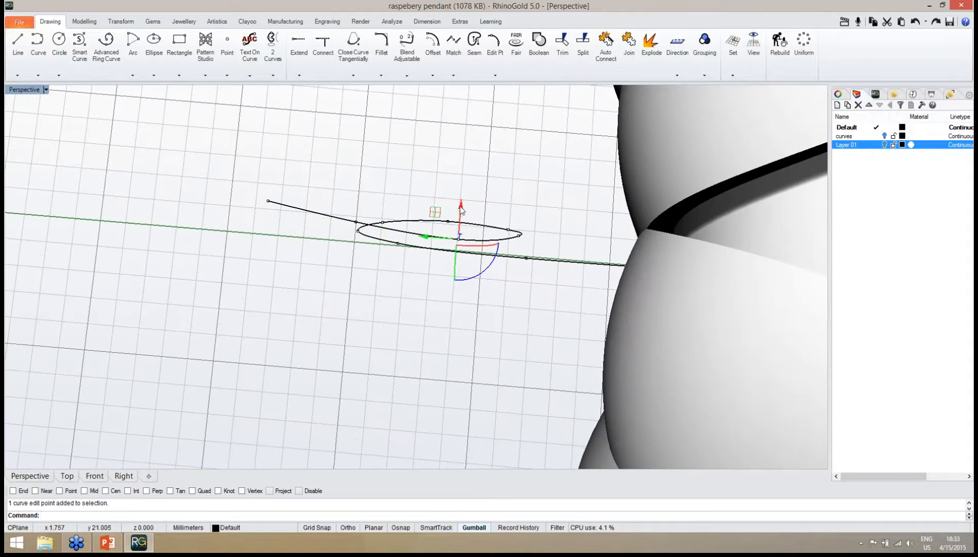
drag(461, 216, 462, 208)
click(417, 347)
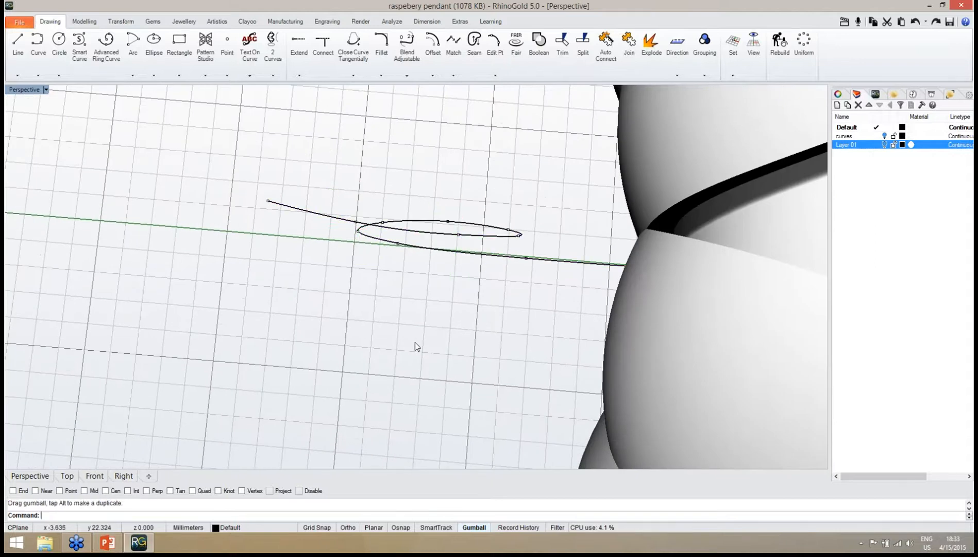
Hide the stem curve's edit points and save the pendant file.
right_drag(417, 309, 278, 300)
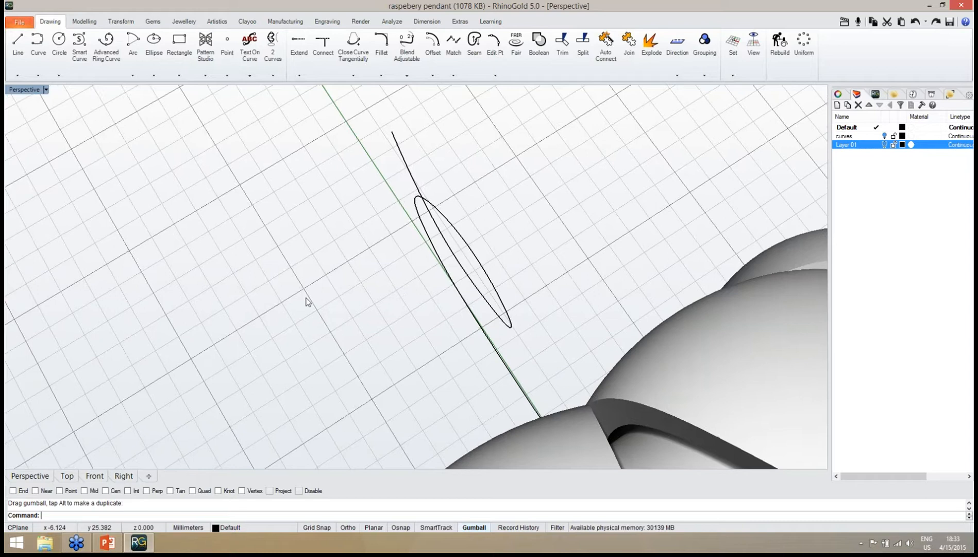
right_drag(306, 301, 448, 221)
key(ctrl+s)
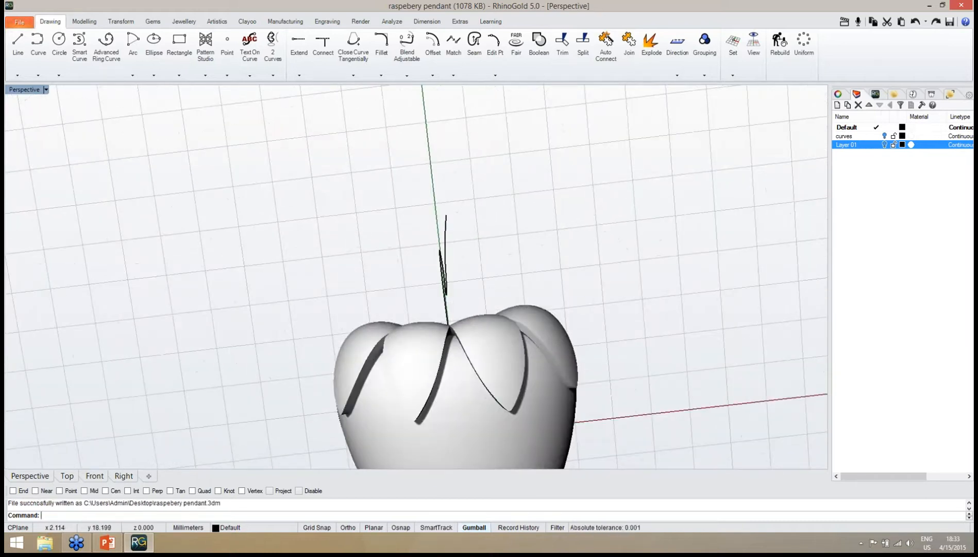
Begin a round-capped pipe along the looped stem curve with a start diameter of 2 mm at the free end.
click(84, 21)
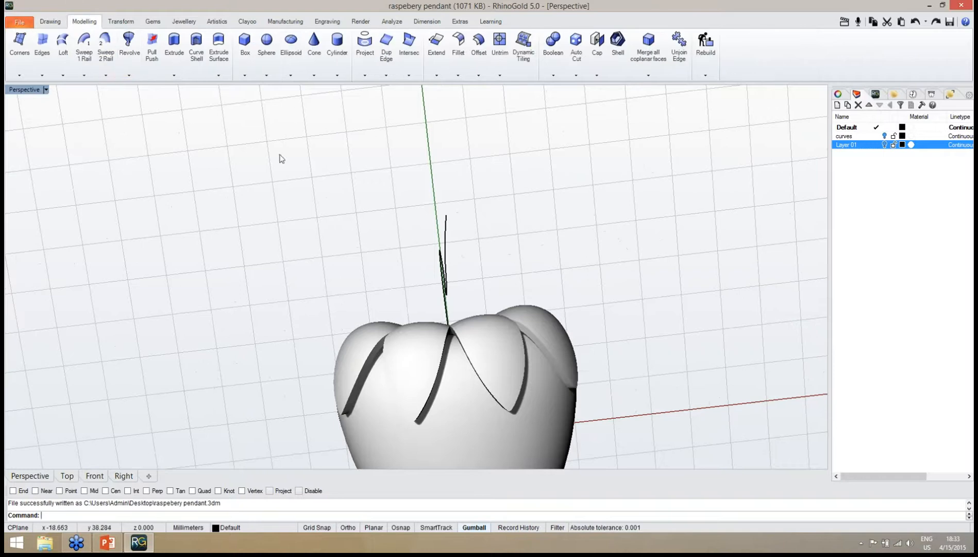
click(337, 76)
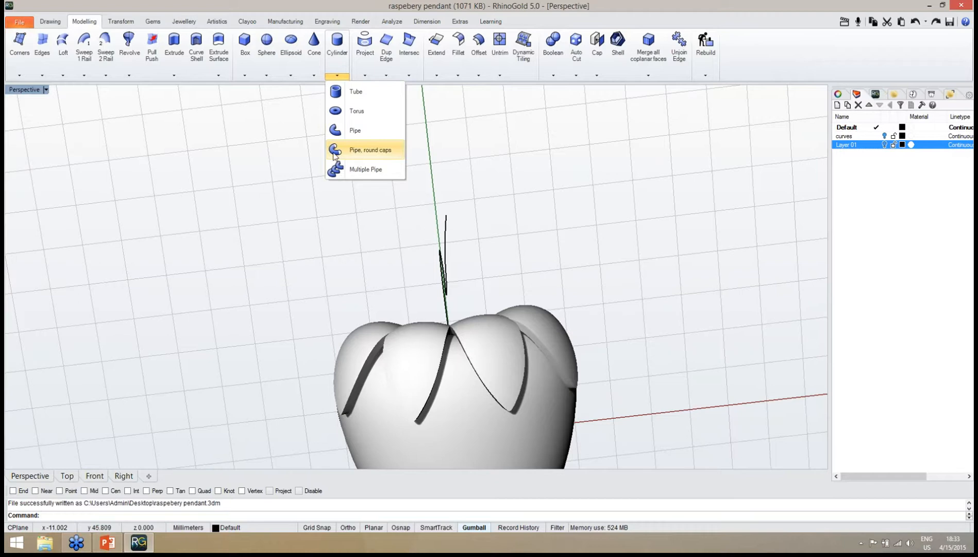
click(360, 150)
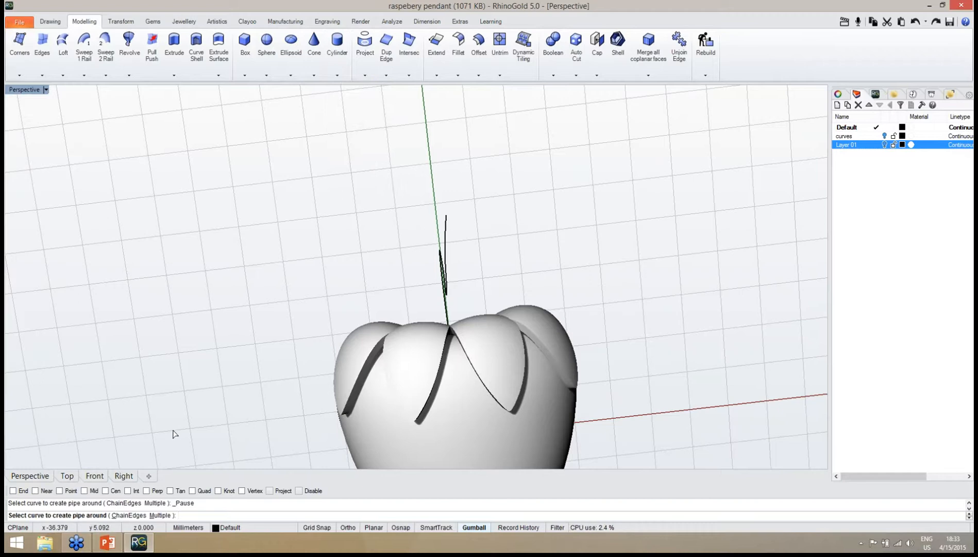
right_drag(293, 336, 397, 275)
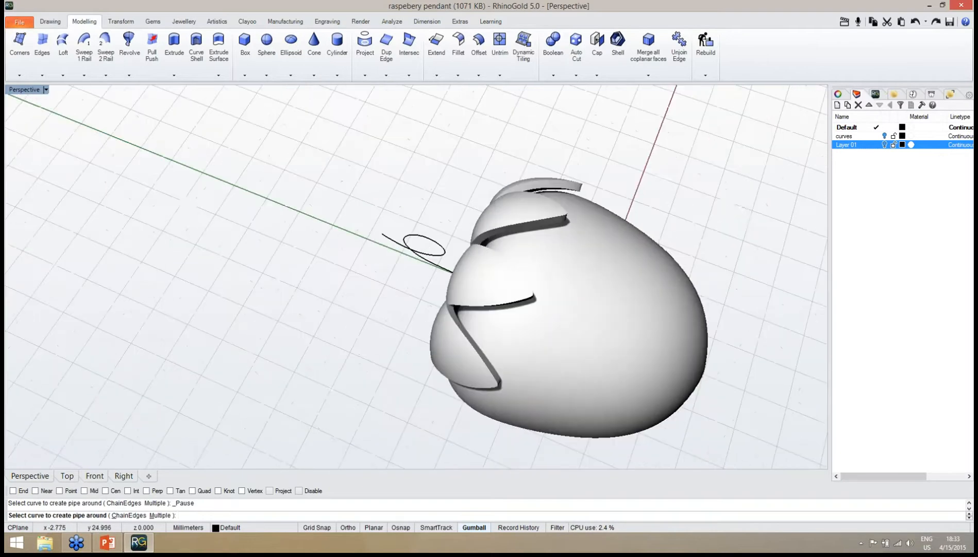
click(393, 245)
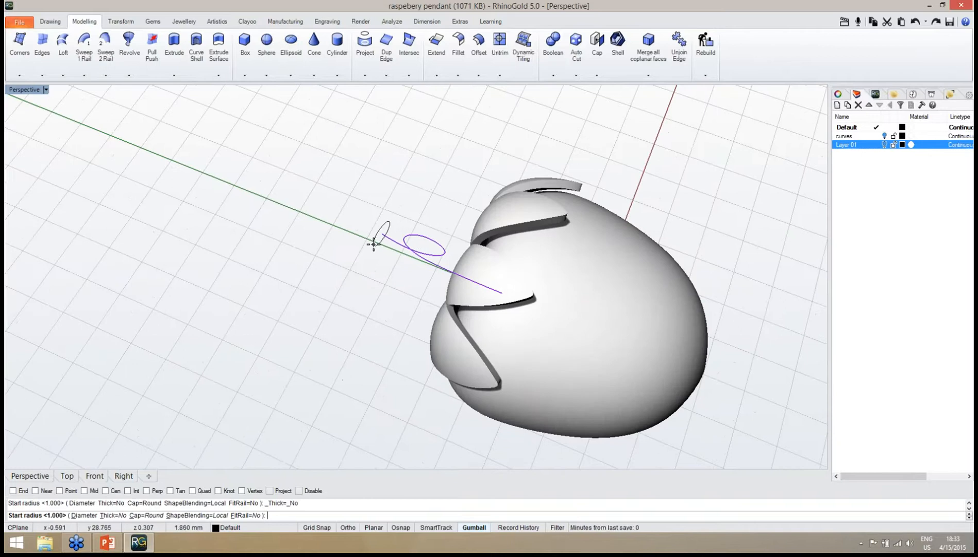
scroll(374, 243, up, 5)
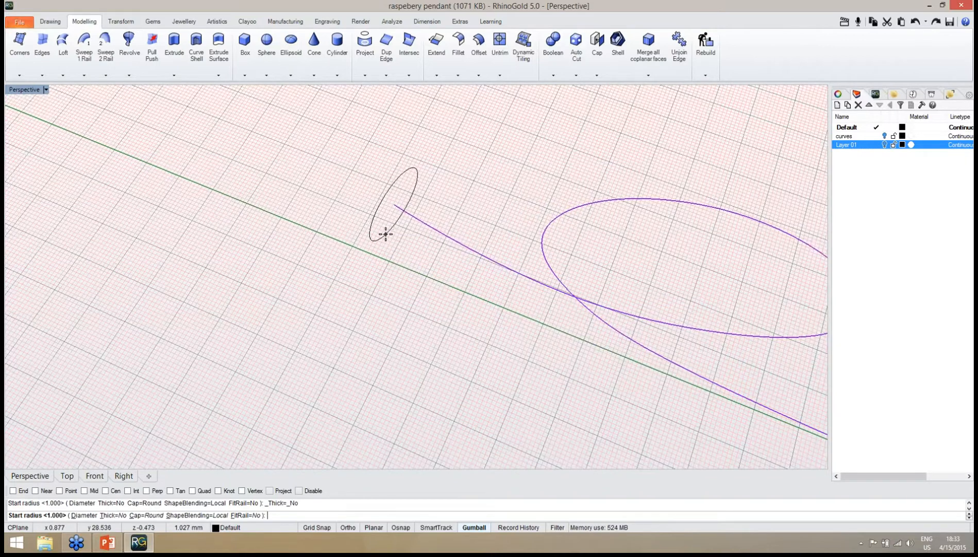
click(84, 515)
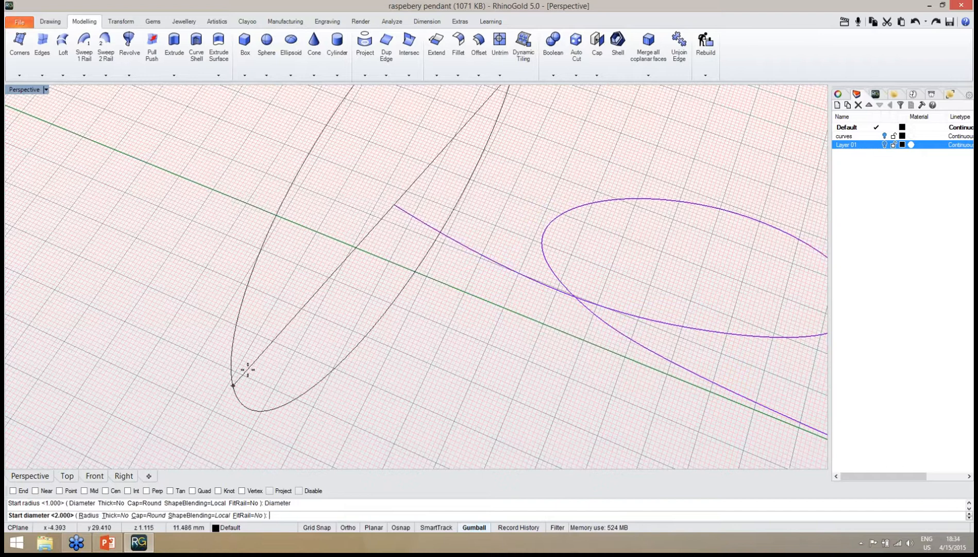
key(Return)
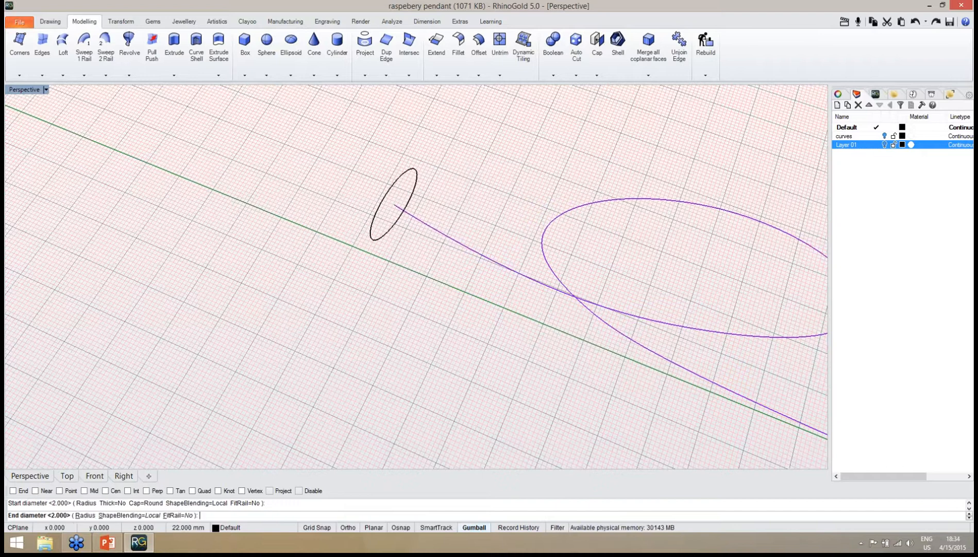
Set the pipe's end diameter inside the berry to 1.4 mm and complete it without intermediate diameters.
scroll(297, 310, down, 5)
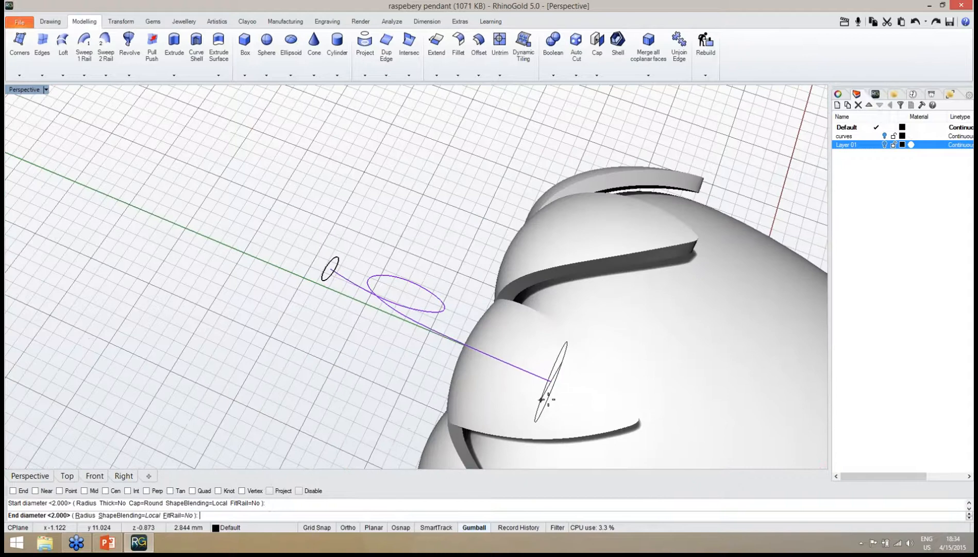
right_drag(555, 401, 534, 379)
scroll(533, 379, down, 4)
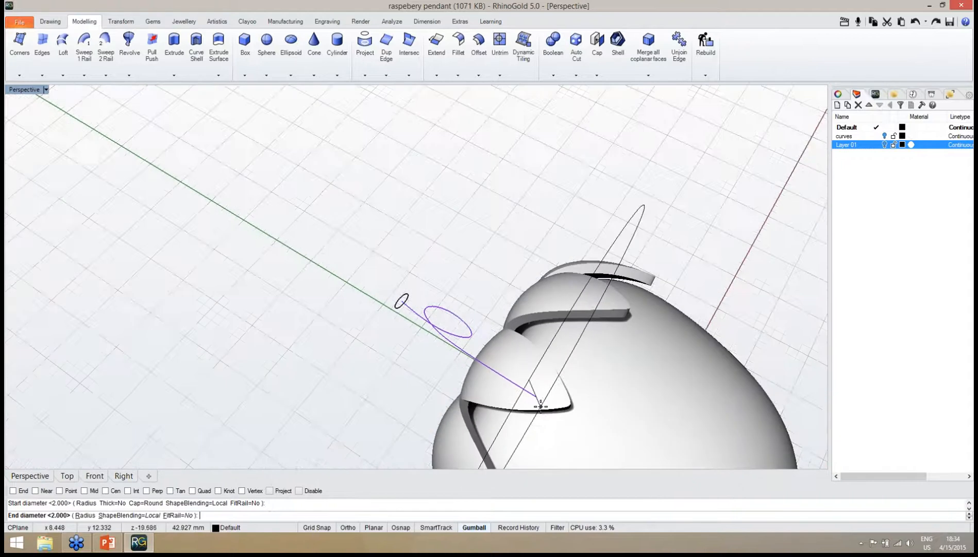
scroll(539, 405, up, 14)
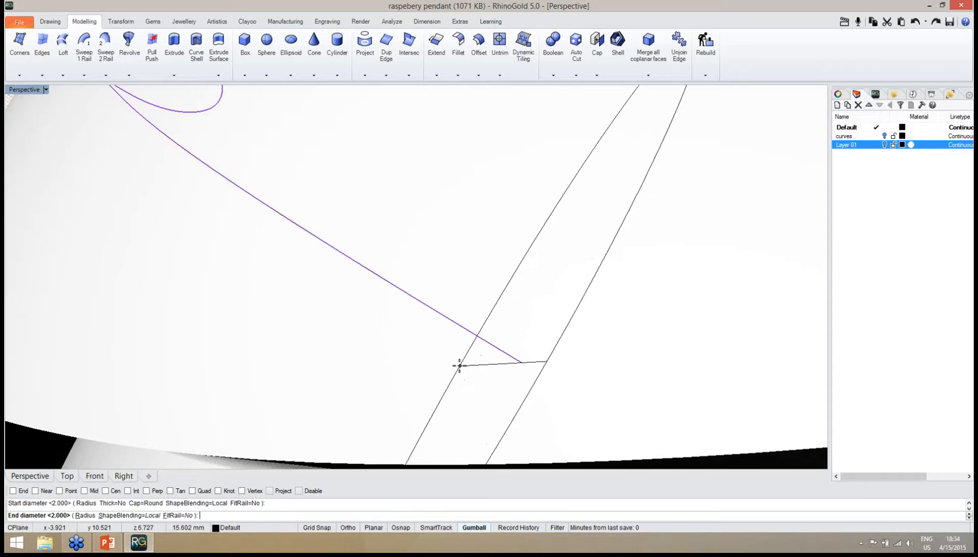
text(1.4)
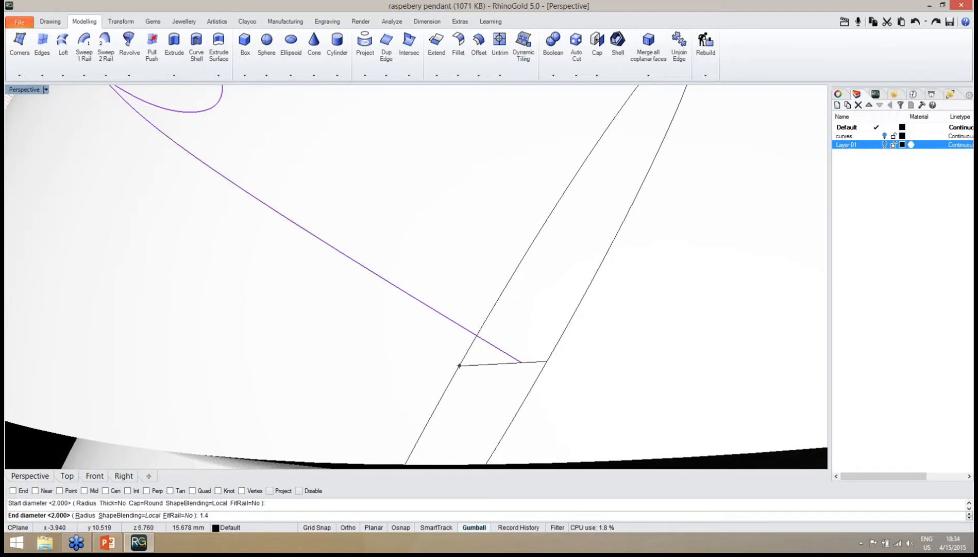
key(Return)
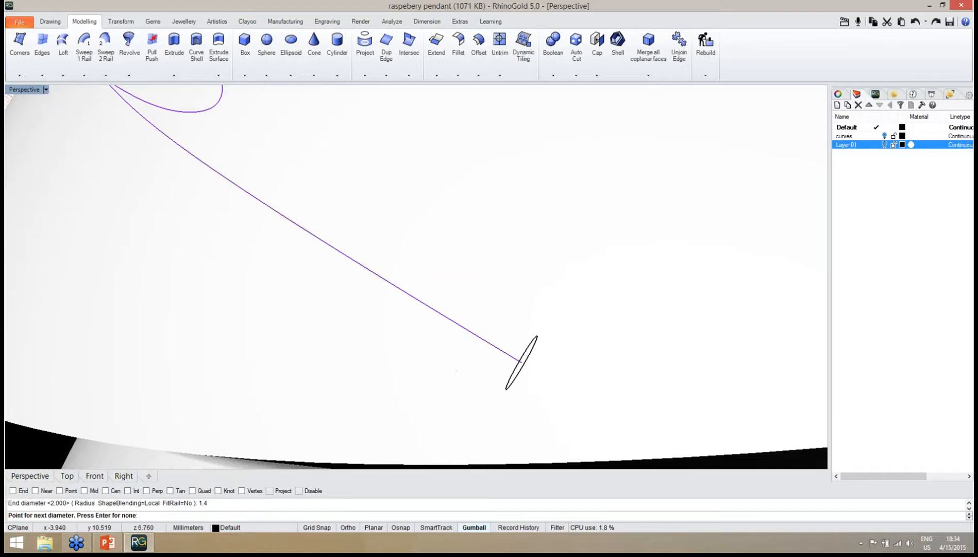
key(Return)
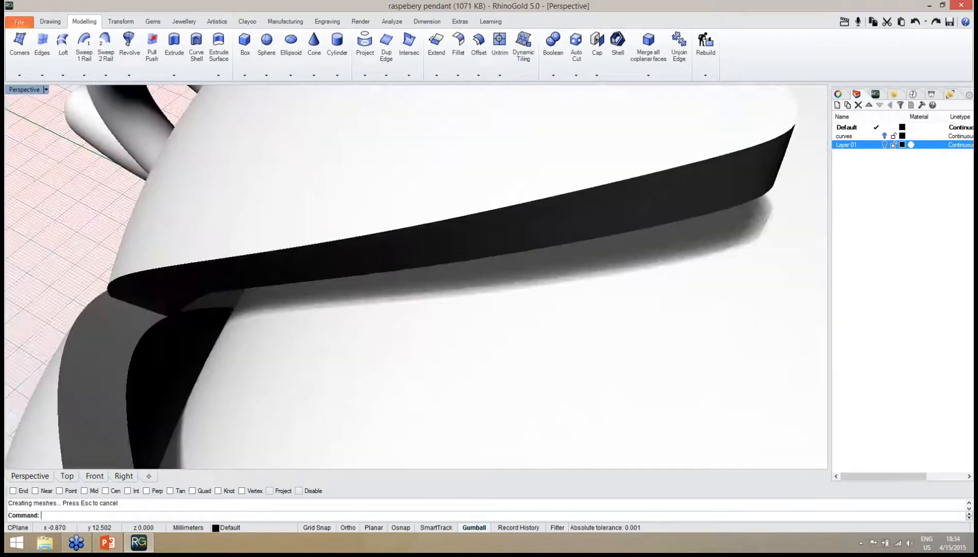
Examine the piped stem's loop, its joint inside the berry and the whole pendant from several angles.
scroll(458, 323, down, 12)
right_drag(459, 323, 539, 341)
scroll(430, 384, up, 6)
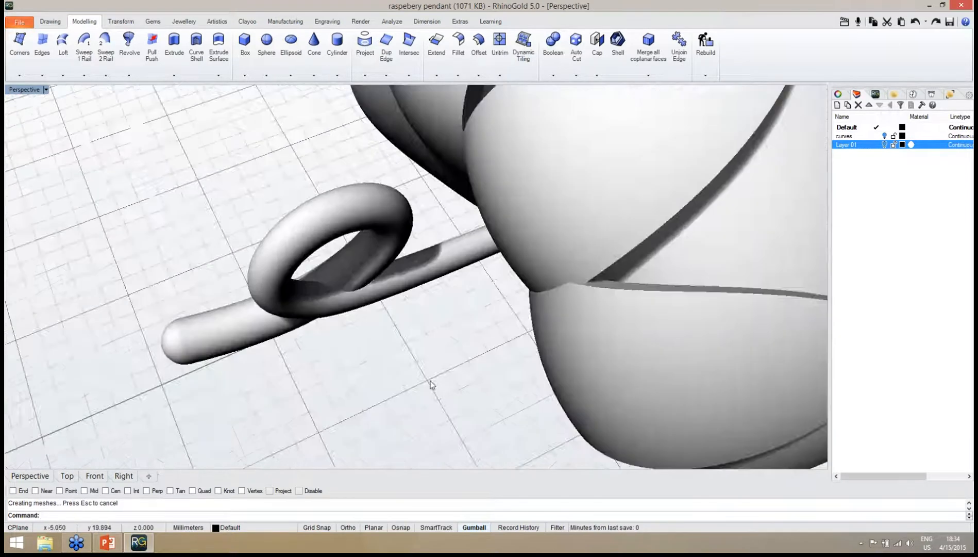
right_drag(430, 384, 578, 301)
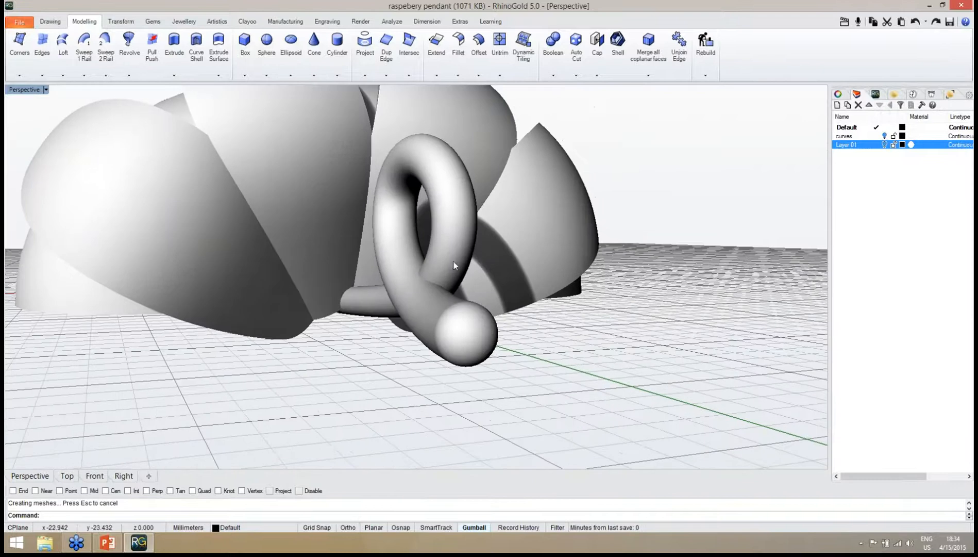
right_drag(453, 261, 453, 216)
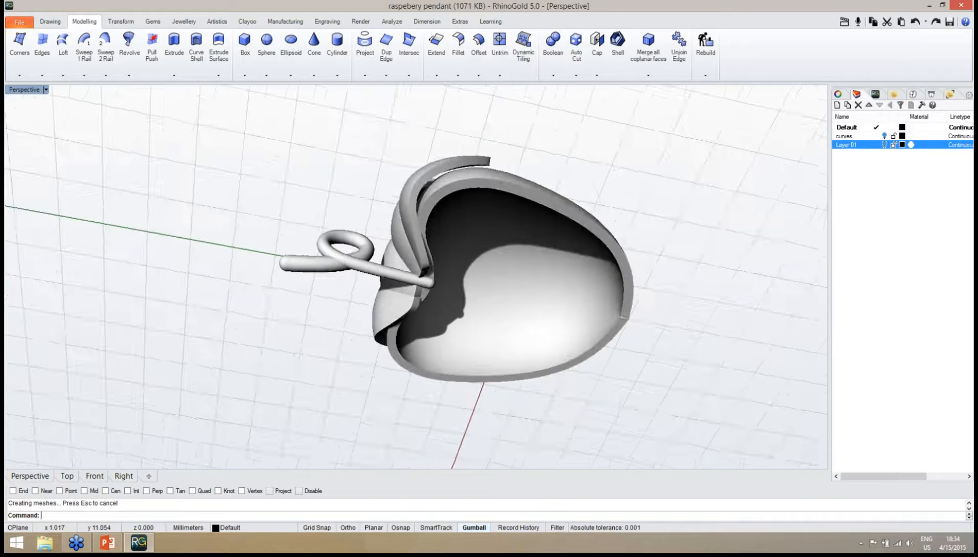
right_drag(428, 316, 441, 291)
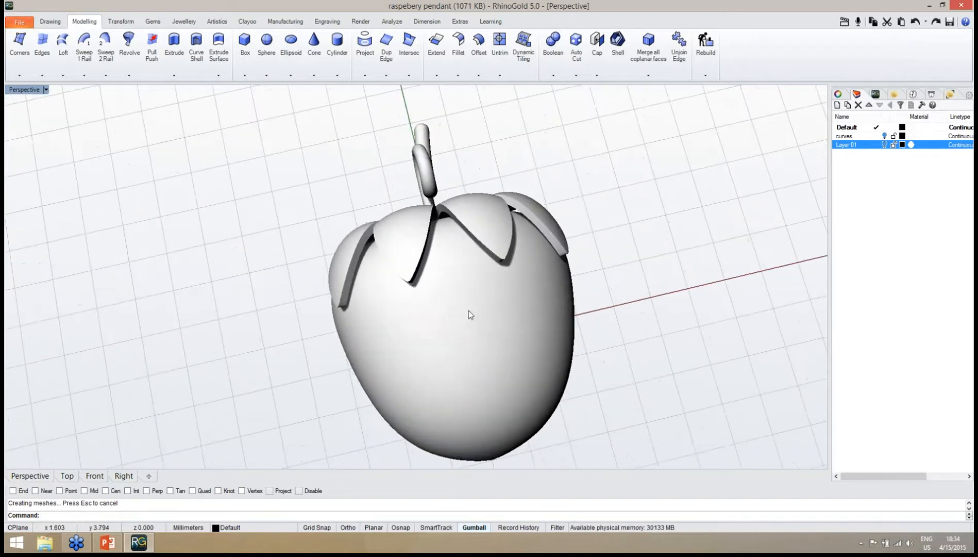
right_drag(467, 315, 488, 316)
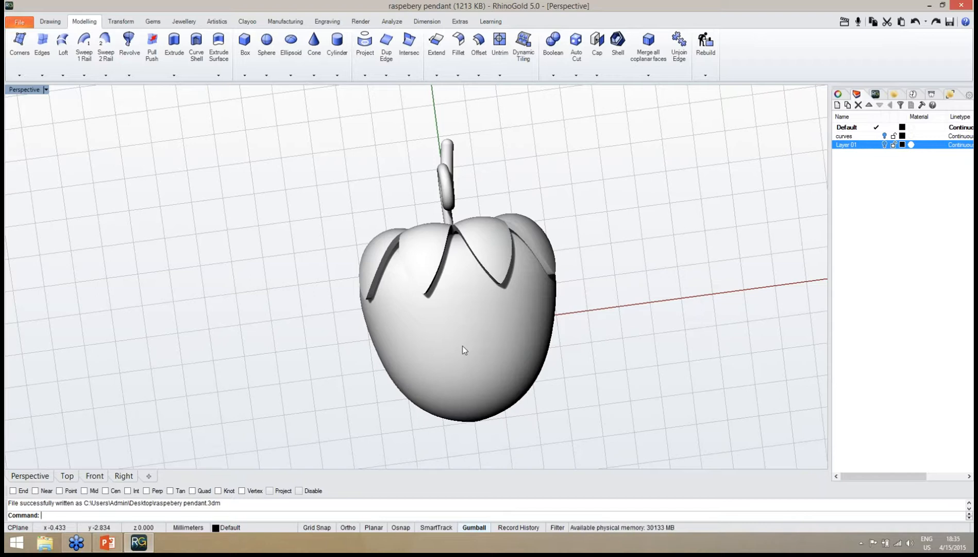
right_drag(463, 348, 466, 369)
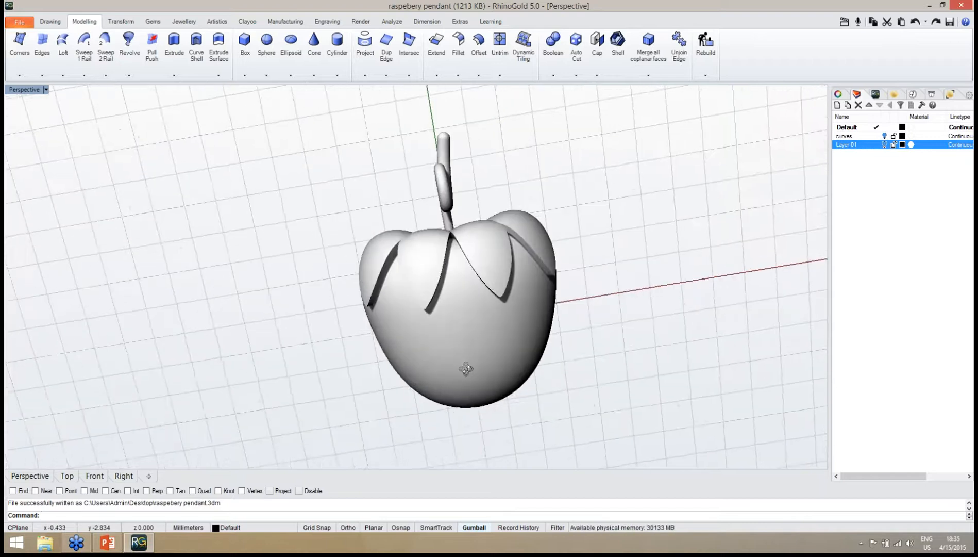
right_drag(492, 277, 489, 300)
right_drag(500, 376, 477, 361)
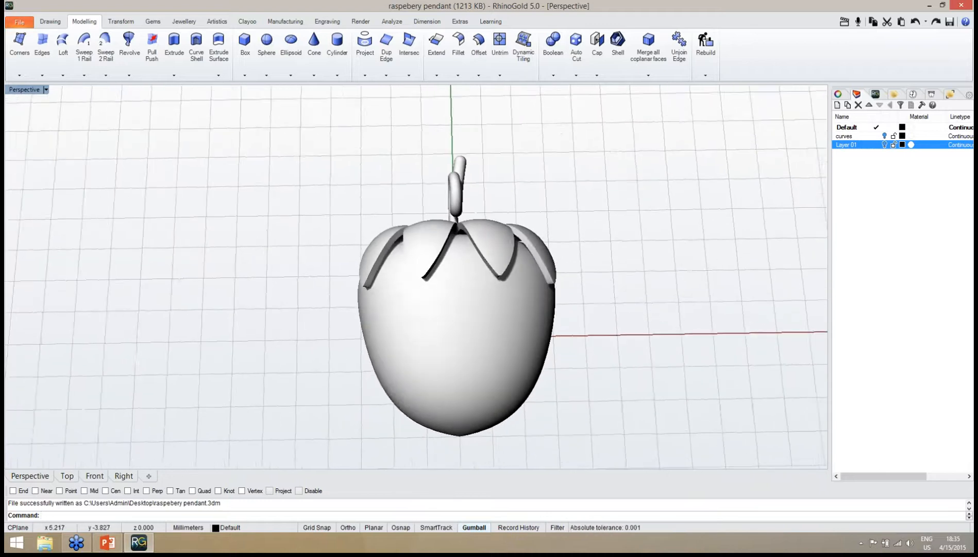
right_drag(460, 304, 461, 317)
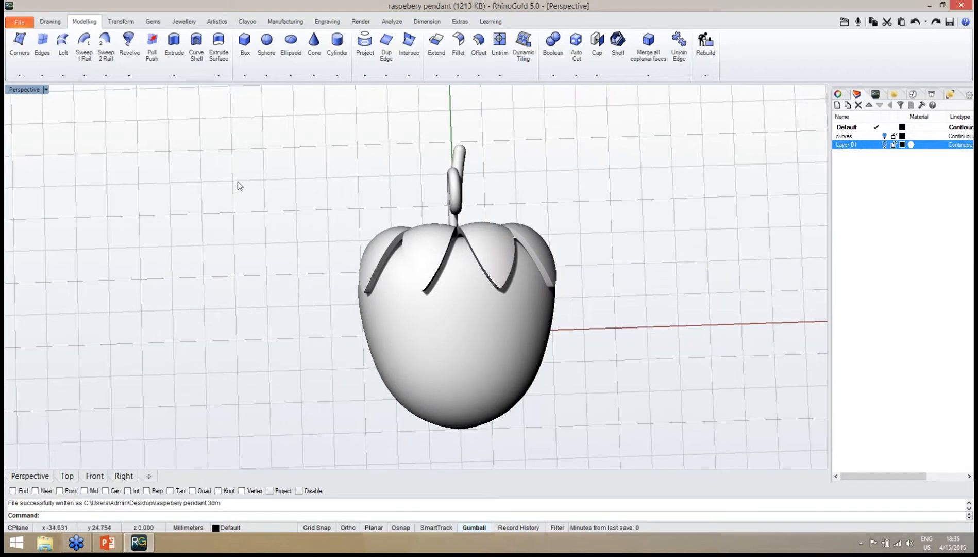
Start Pave Automatic, save the file, pick the berry body as target and set gem size 5.00 and distance 0.20.
click(158, 23)
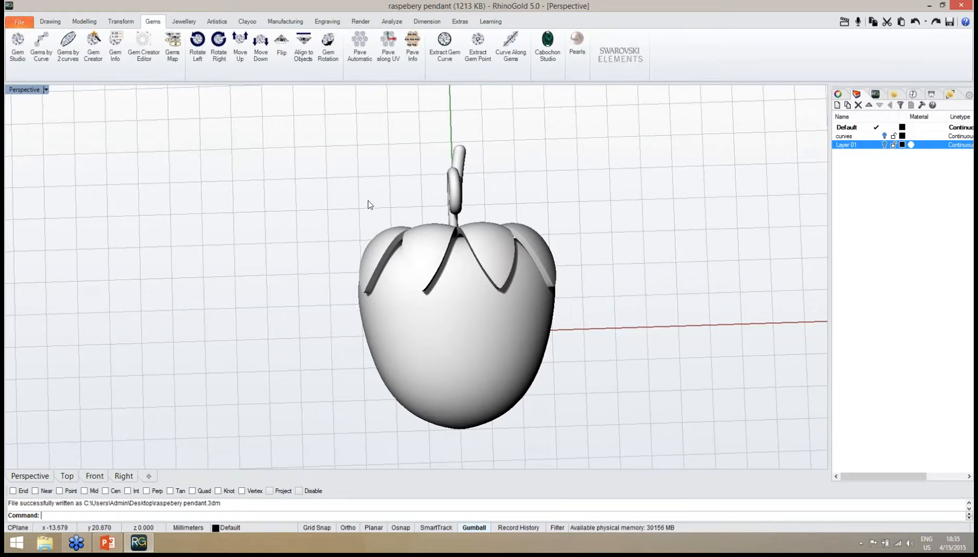
click(366, 63)
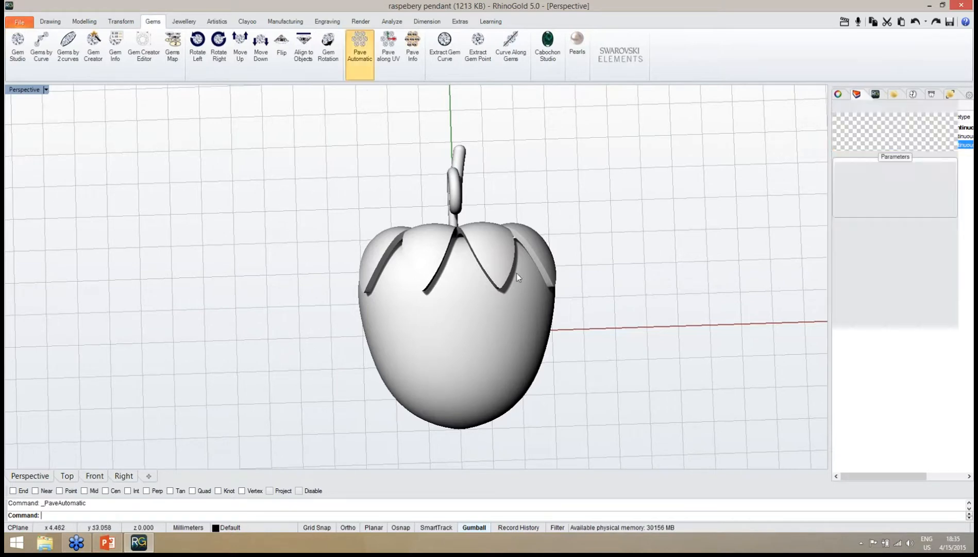
key(ctrl+s)
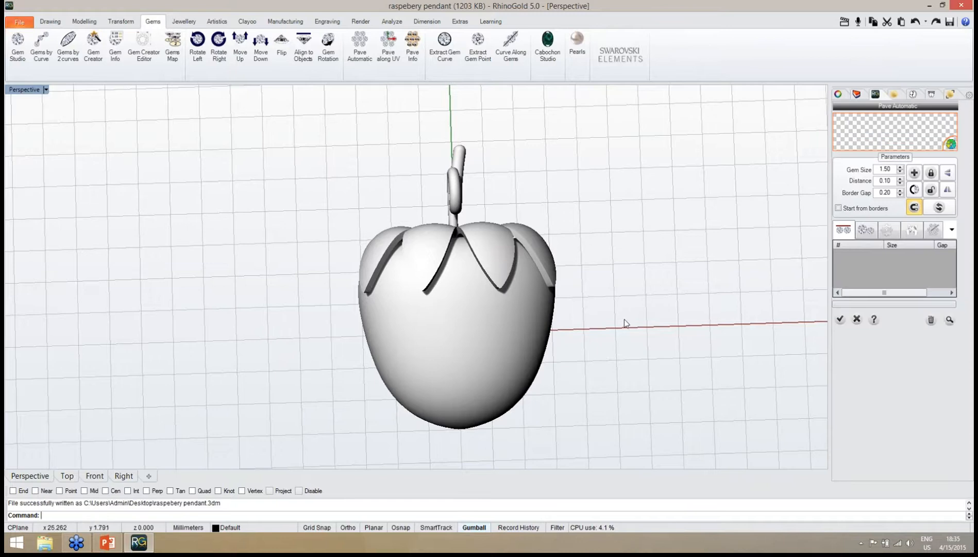
right_drag(627, 322, 627, 336)
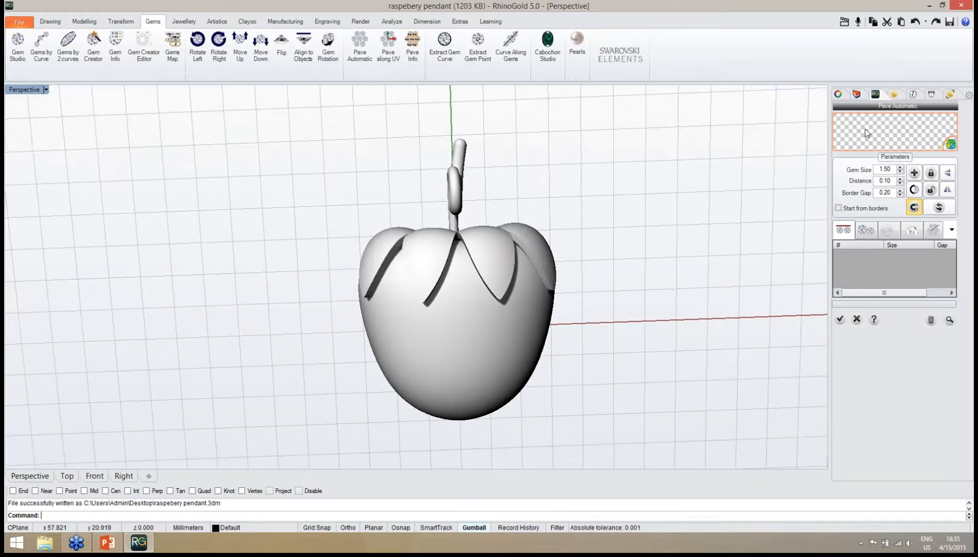
right_drag(573, 403, 615, 316)
click(507, 289)
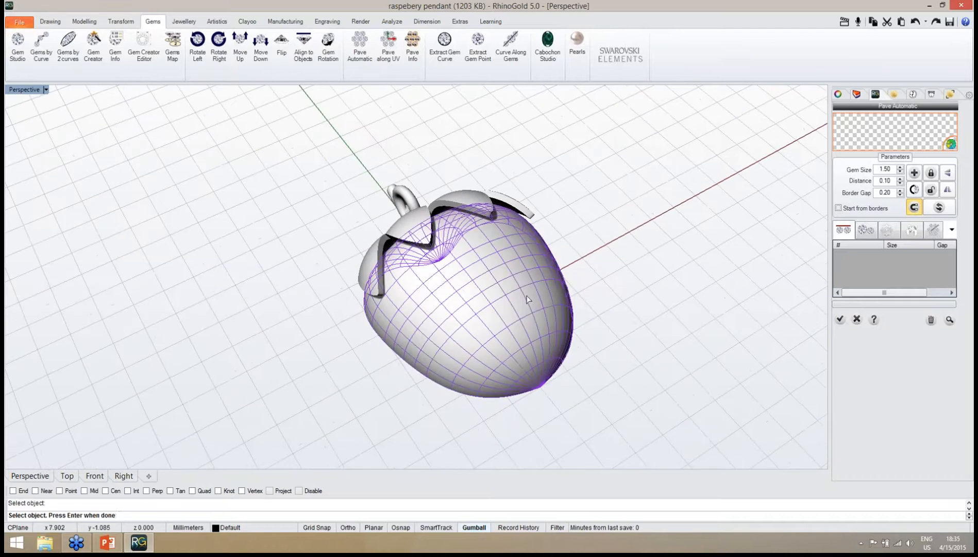
right_click(617, 331)
right_drag(618, 332, 586, 347)
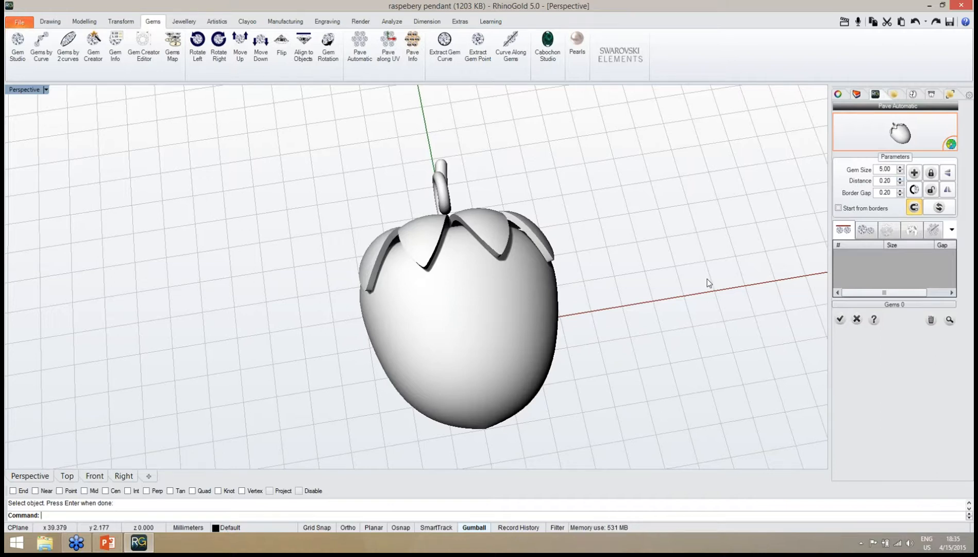
right_drag(710, 279, 705, 290)
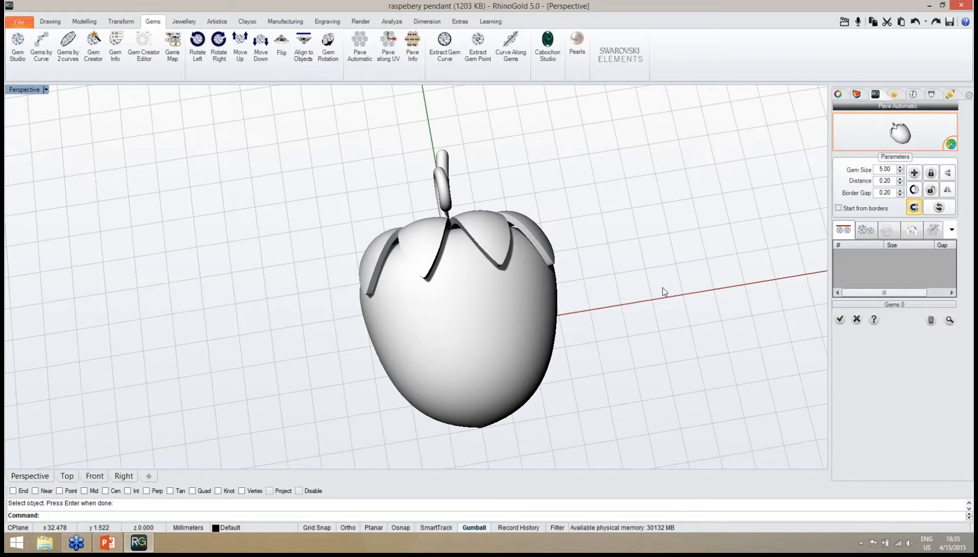
Generate the automatic gem layout on the berry using the GotoCenter start point and the default orientation.
click(948, 321)
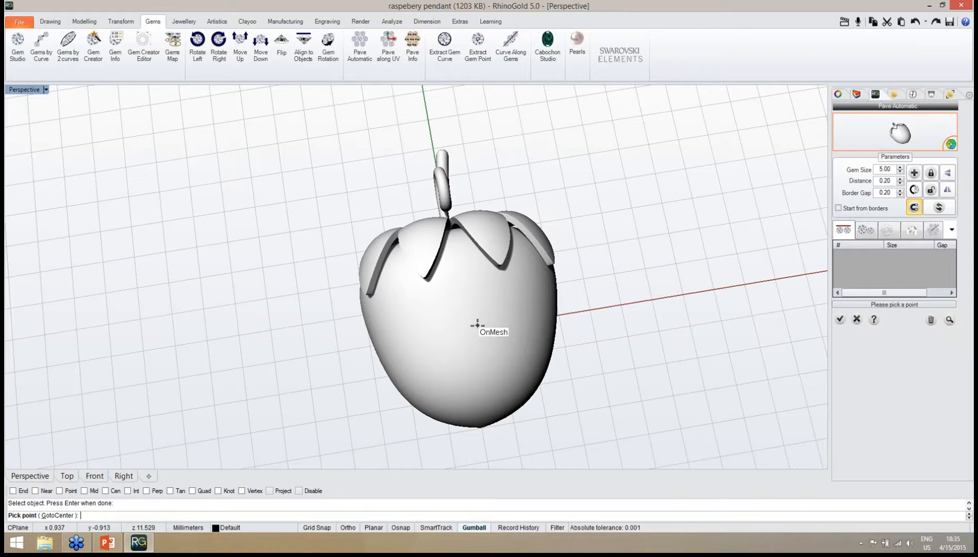
click(54, 516)
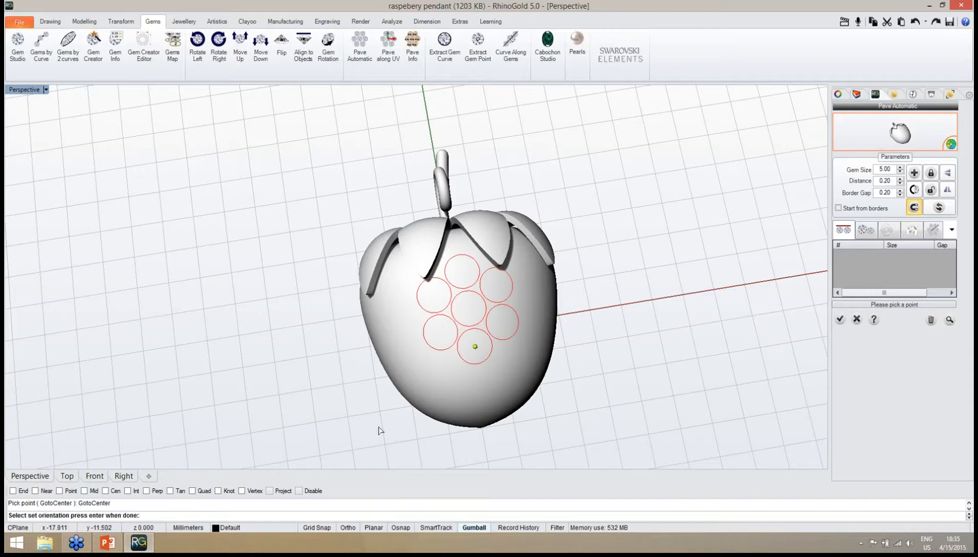
mouse_move(456, 404)
right_down()
mouse_move(447, 411)
mouse_move(455, 393)
right_up()
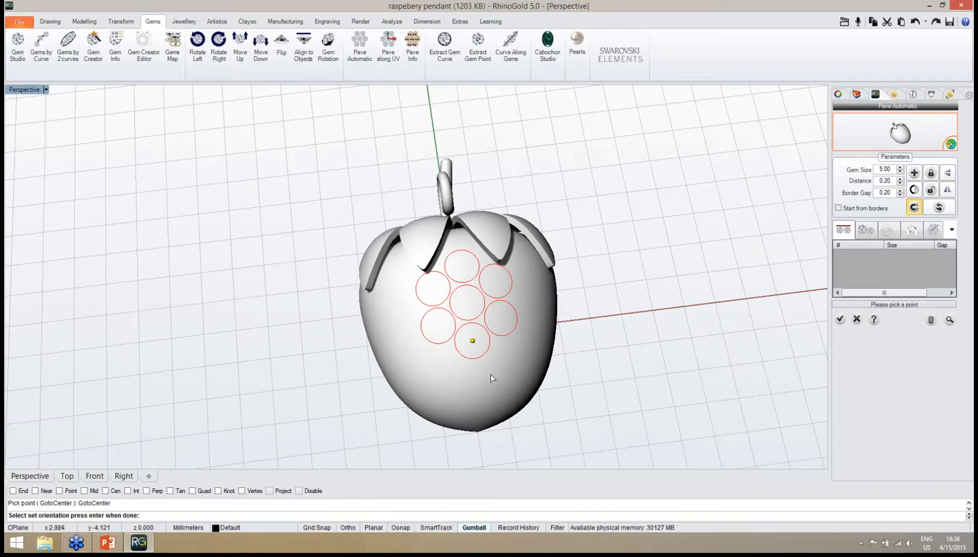
mouse_move(596, 417)
right_down()
mouse_move(583, 402)
mouse_move(638, 322)
mouse_move(596, 425)
right_up()
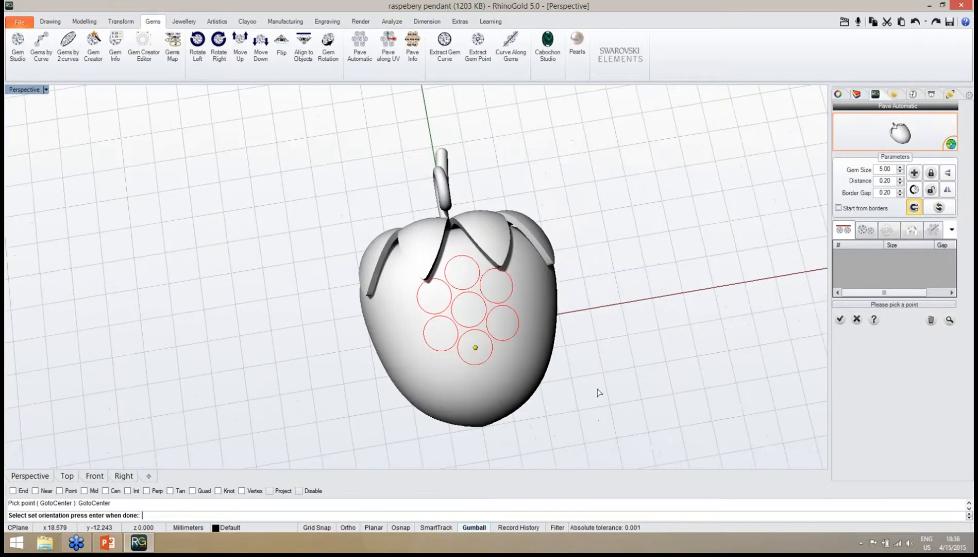
key(Return)
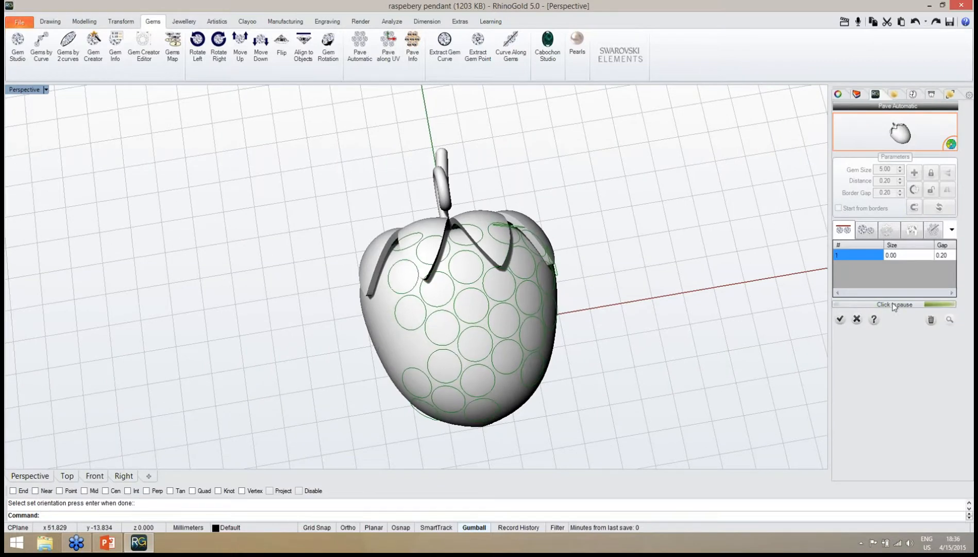
Add three 5.00 gems to the pavé layout in open areas on the sides of the berry.
mouse_move(624, 388)
right_down()
mouse_move(611, 284)
mouse_move(612, 378)
right_up()
scroll(513, 378, up, 3)
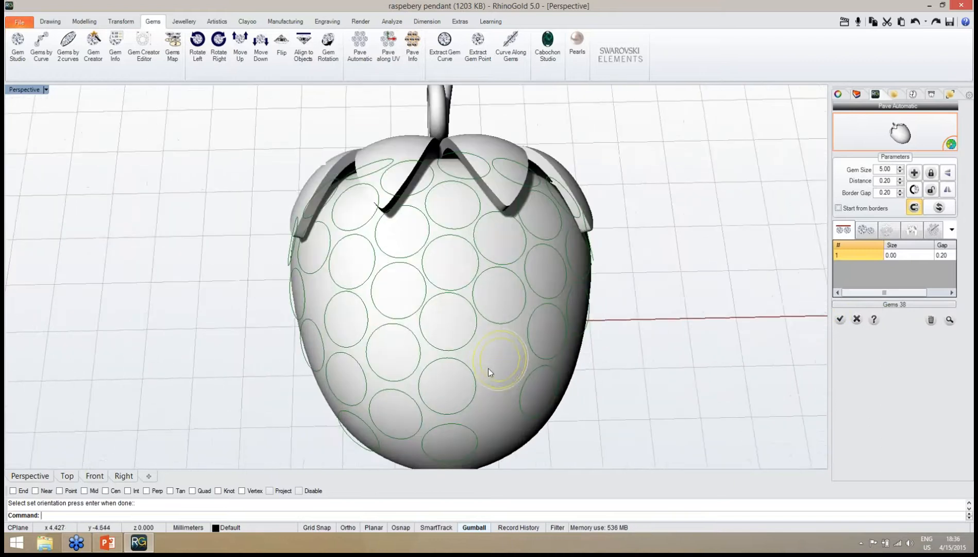
right_drag(510, 342, 462, 329)
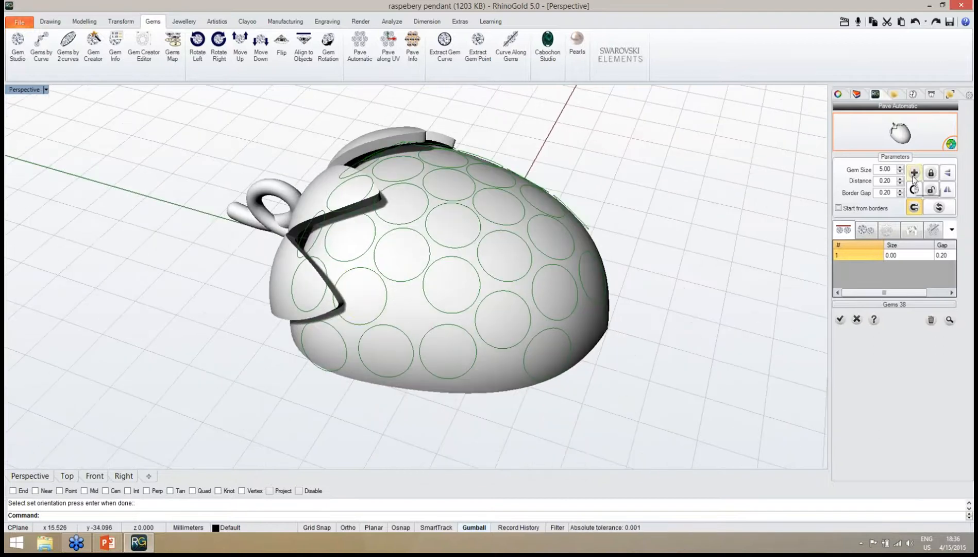
right_drag(758, 230, 580, 282)
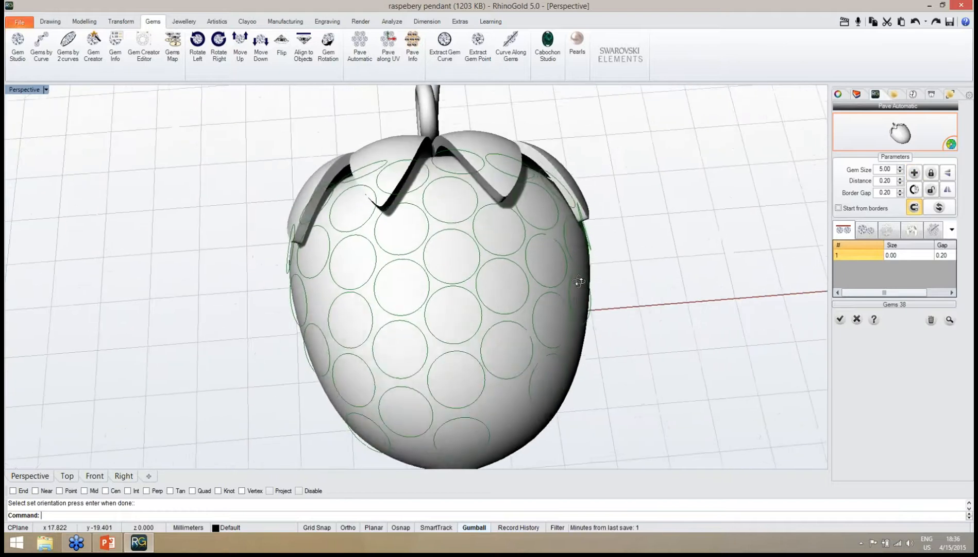
right_drag(467, 258, 477, 196)
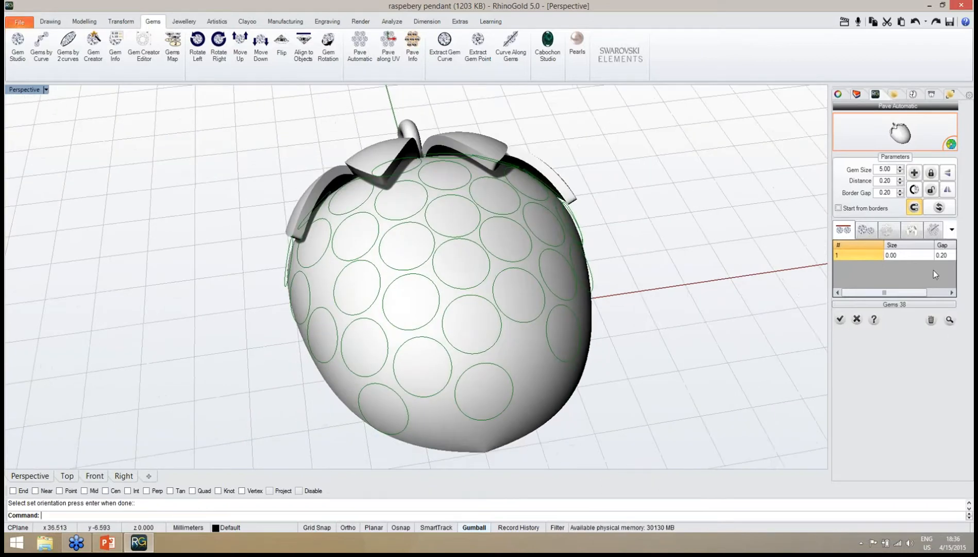
click(914, 173)
right_drag(458, 301, 551, 330)
click(446, 357)
click(400, 300)
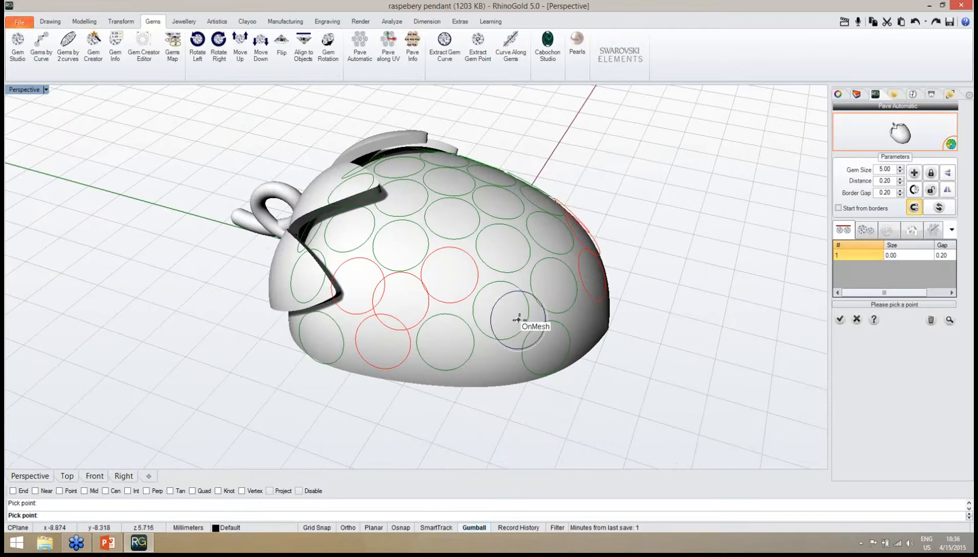
right_drag(524, 321, 340, 317)
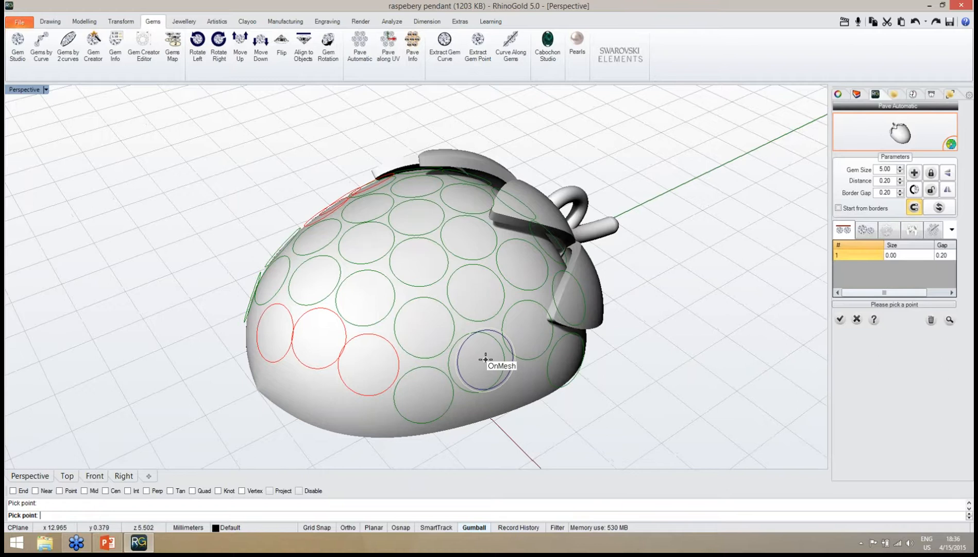
mouse_move(485, 361)
right_down()
mouse_move(539, 395)
mouse_move(480, 345)
right_up()
right_click(478, 340)
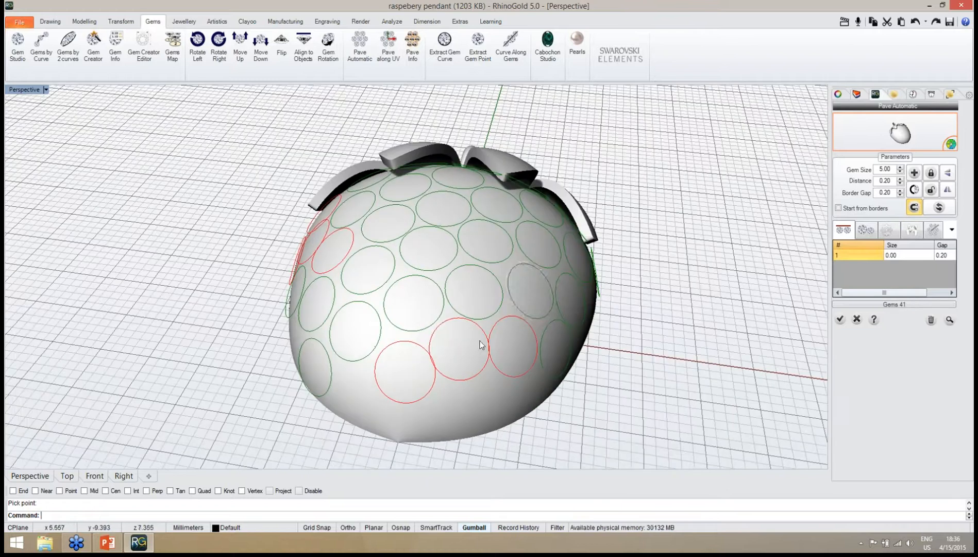
Recalculate the gem distribution and shift the central front gem slightly sideways into the middle column.
right_drag(517, 292, 538, 339)
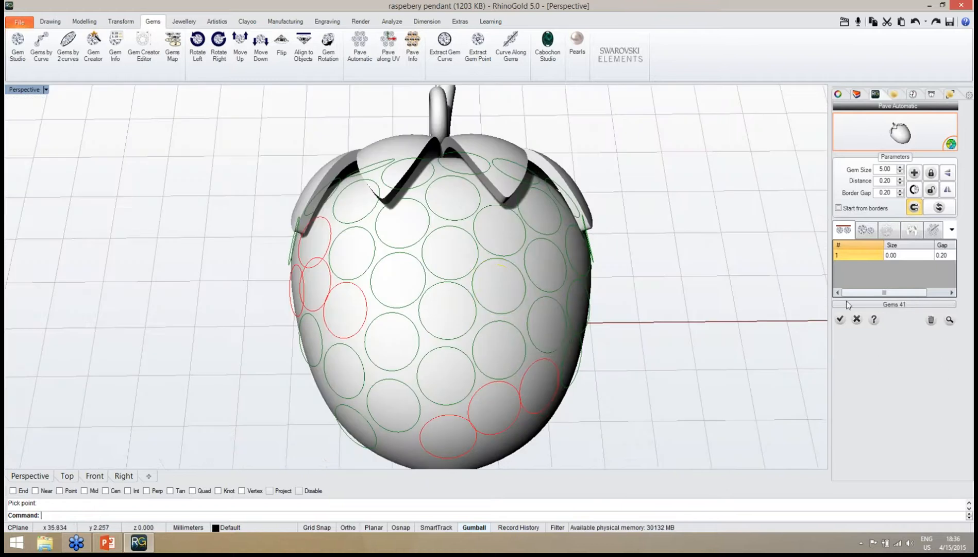
click(940, 207)
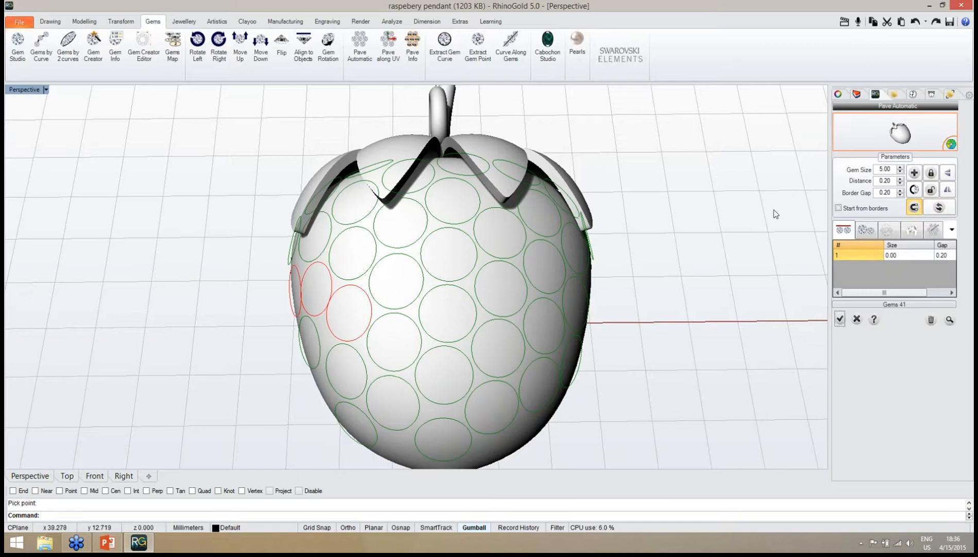
right_drag(586, 318, 588, 336)
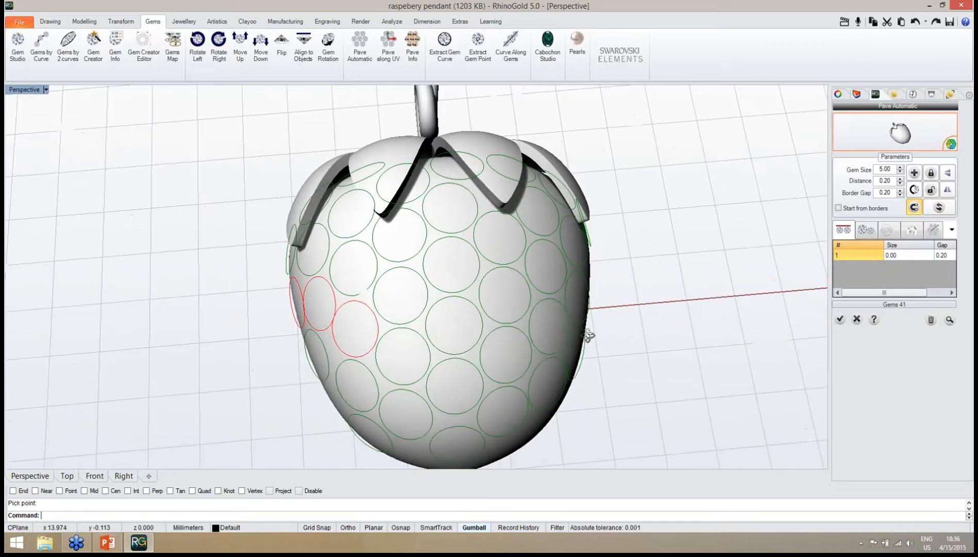
drag(460, 327, 449, 326)
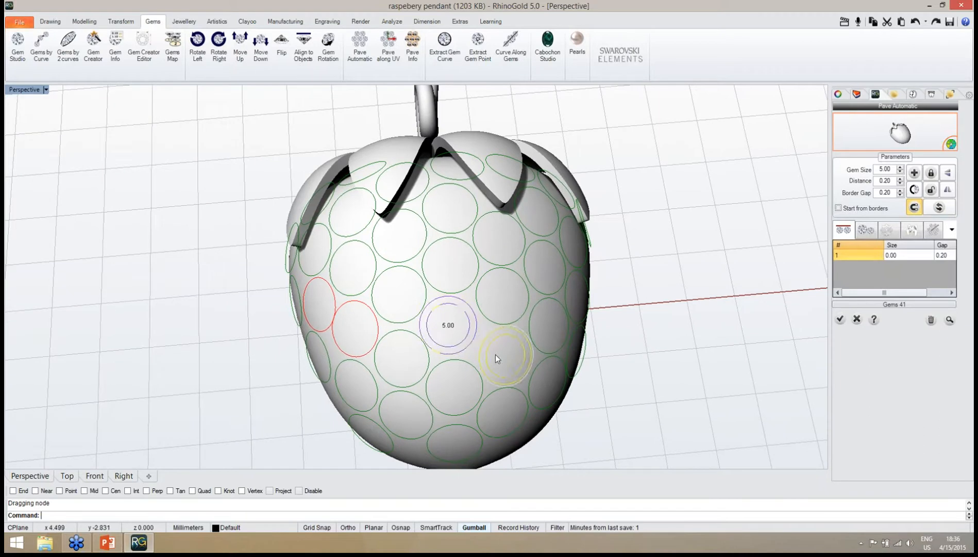
right_drag(495, 354, 598, 325)
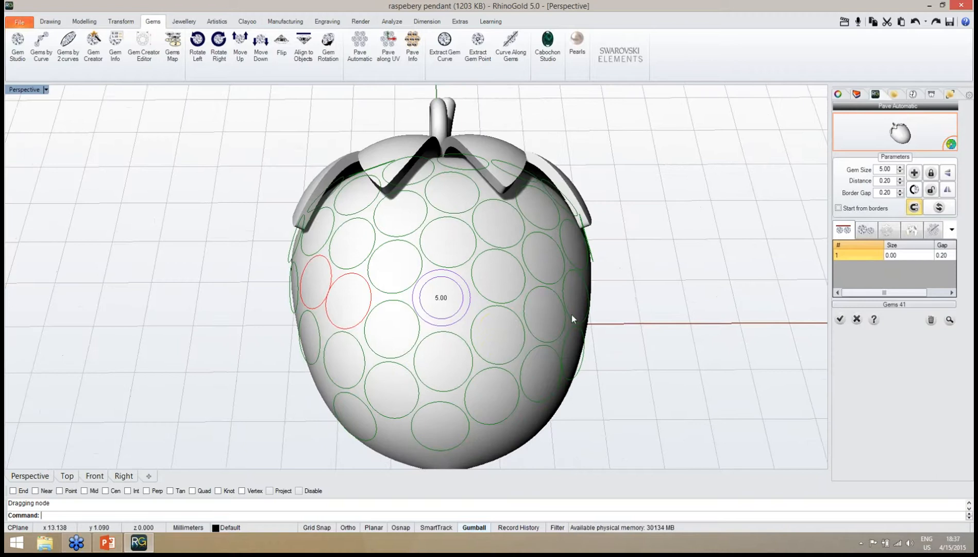
right_drag(571, 315, 574, 334)
Move the upper gems of the front's middle column sideways to line them up with the berry's centre line.
click(914, 207)
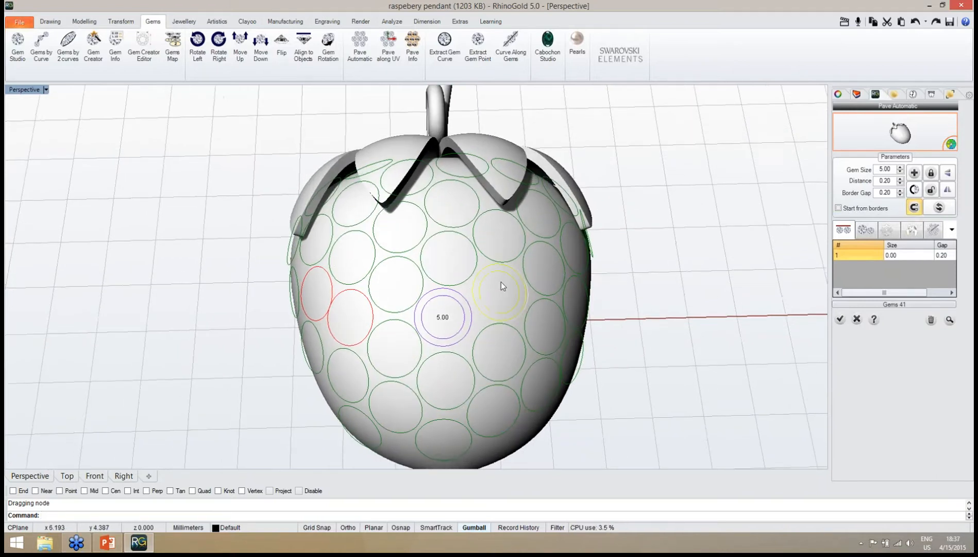
drag(460, 262, 442, 255)
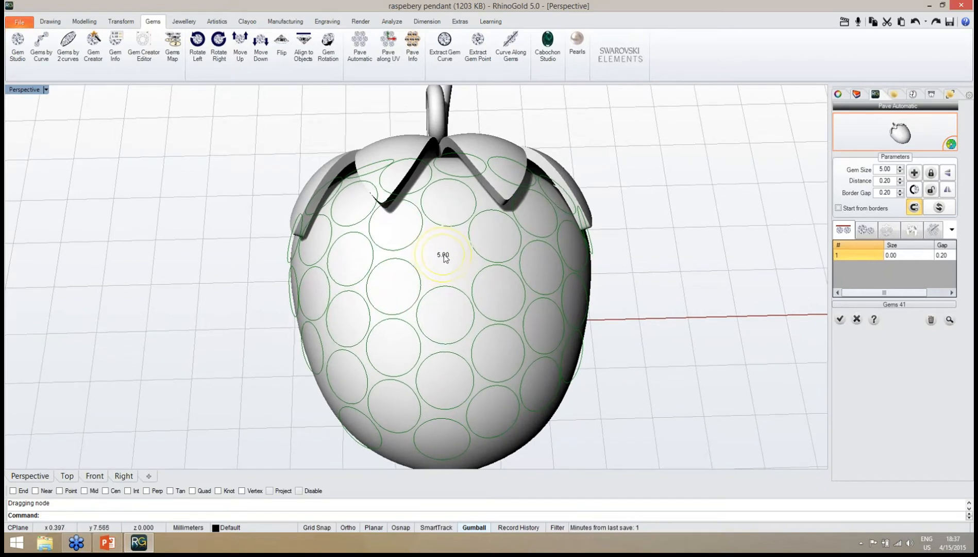
right_drag(444, 256, 455, 253)
drag(451, 249, 444, 249)
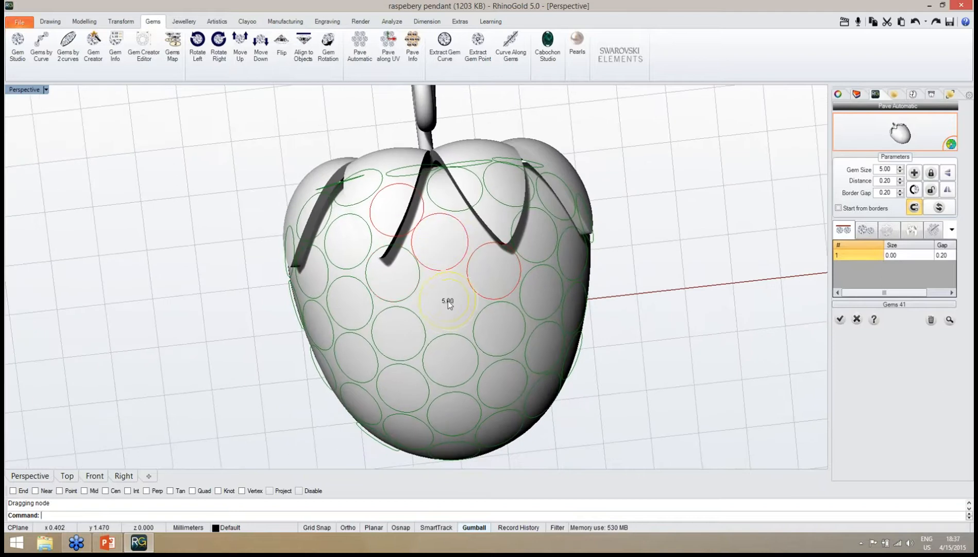
click(445, 300)
drag(443, 300, 437, 244)
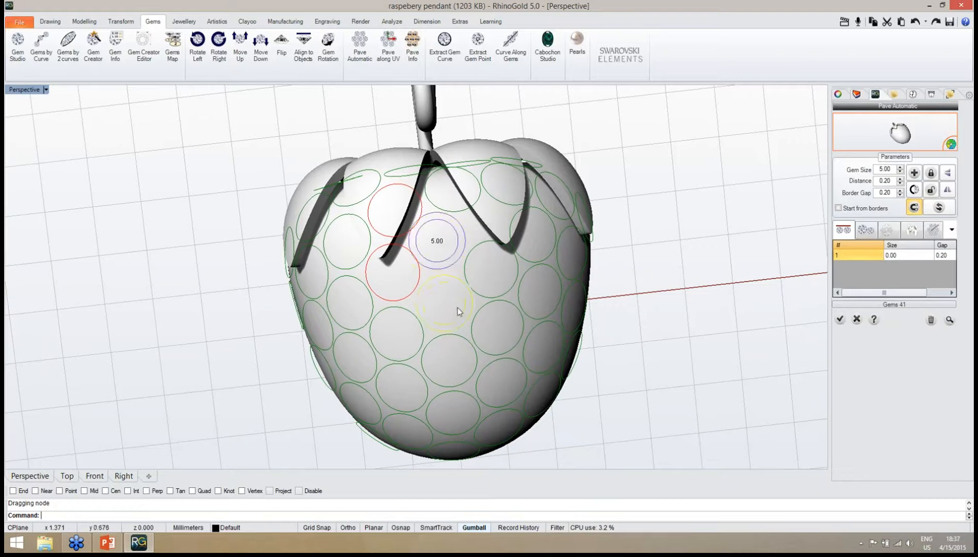
Adjust the positions of the gems near the berry's tip to continue the centred middle column.
right_drag(459, 309, 454, 232)
click(465, 401)
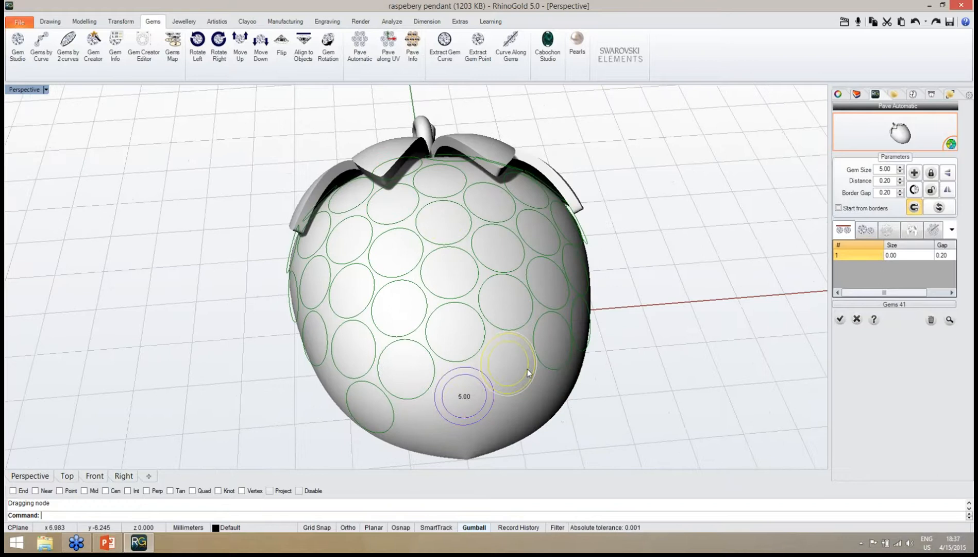
right_drag(528, 373, 475, 401)
drag(426, 381, 429, 375)
right_drag(365, 361, 487, 350)
scroll(449, 288, down, 4)
right_drag(469, 282, 472, 314)
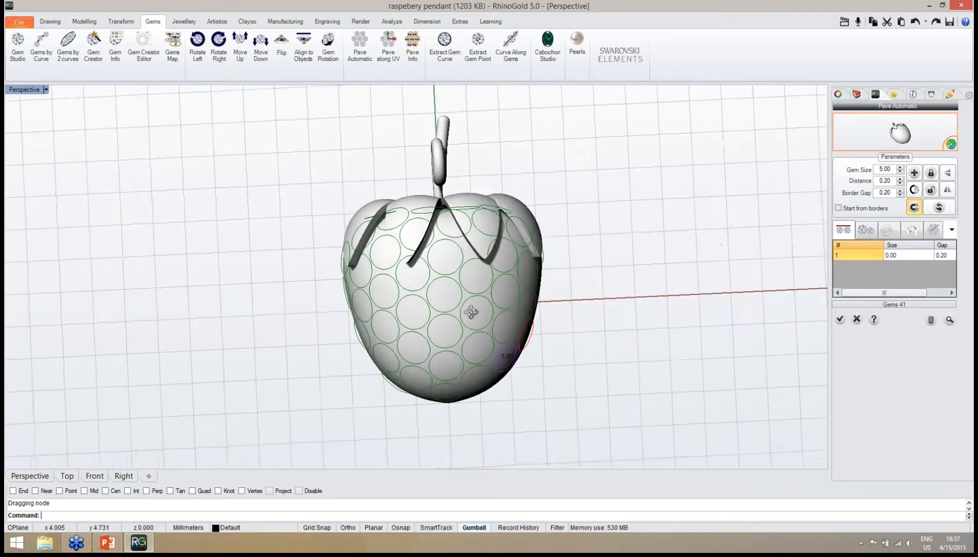
scroll(484, 341, up, 2)
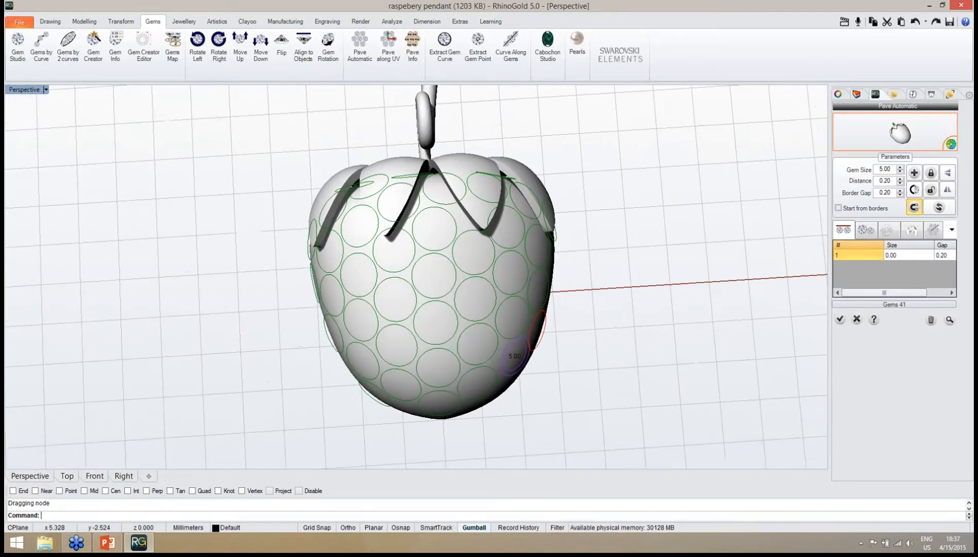
scroll(462, 372, up, 3)
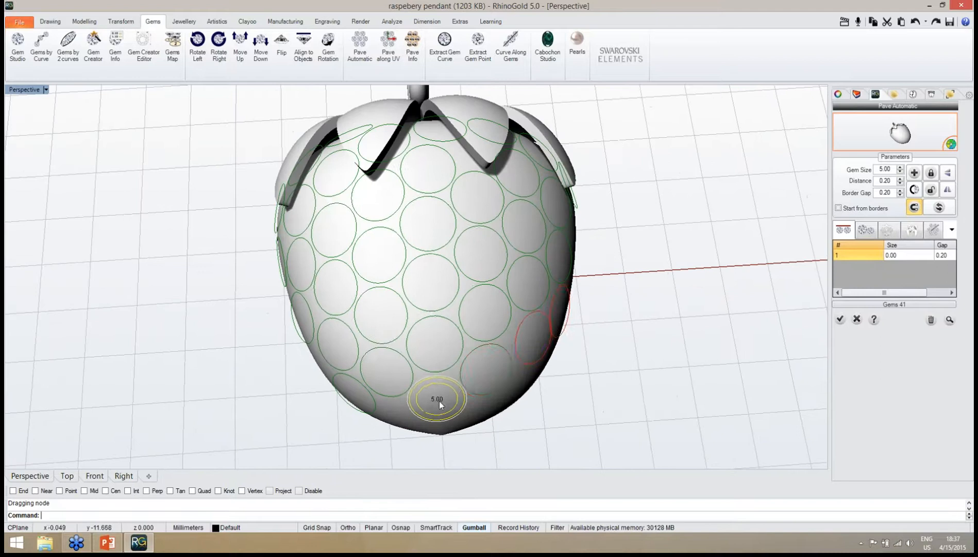
right_drag(440, 399, 492, 347)
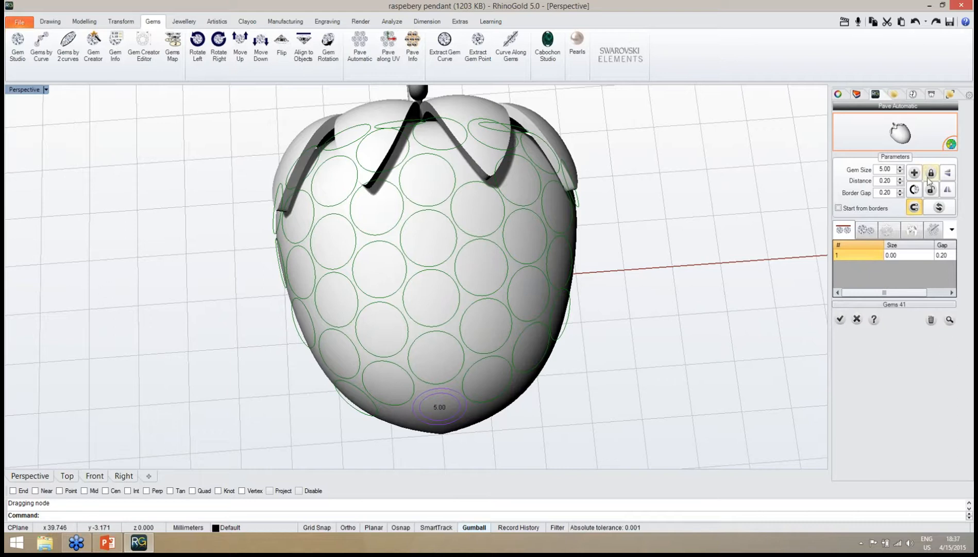
Select the three central gems of the front's middle column, nudging the lowest one into line, and lock them.
click(437, 254)
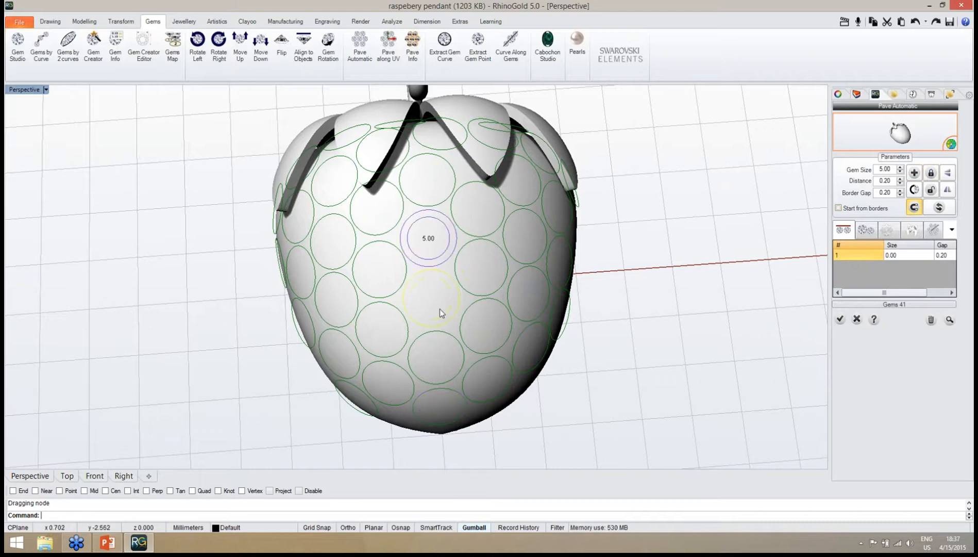
click(440, 306)
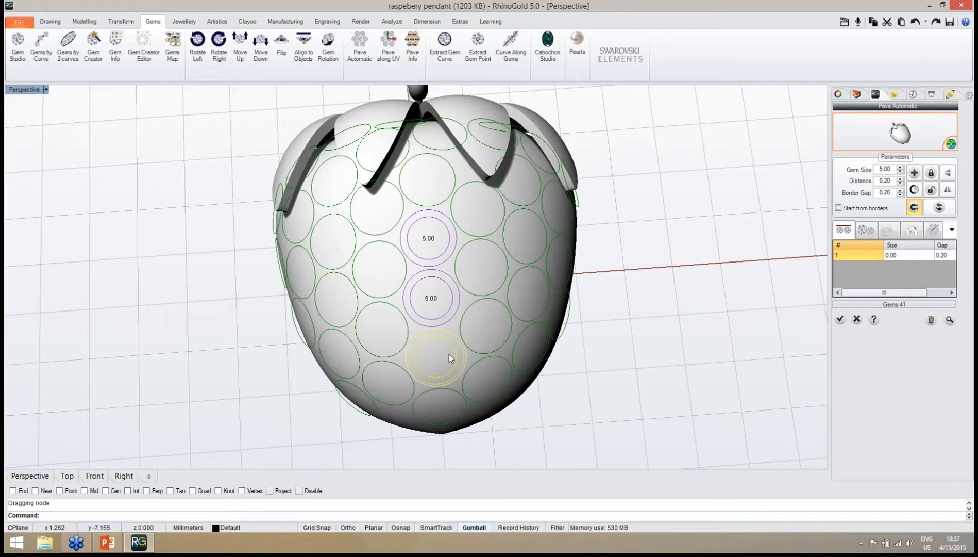
drag(448, 355, 436, 359)
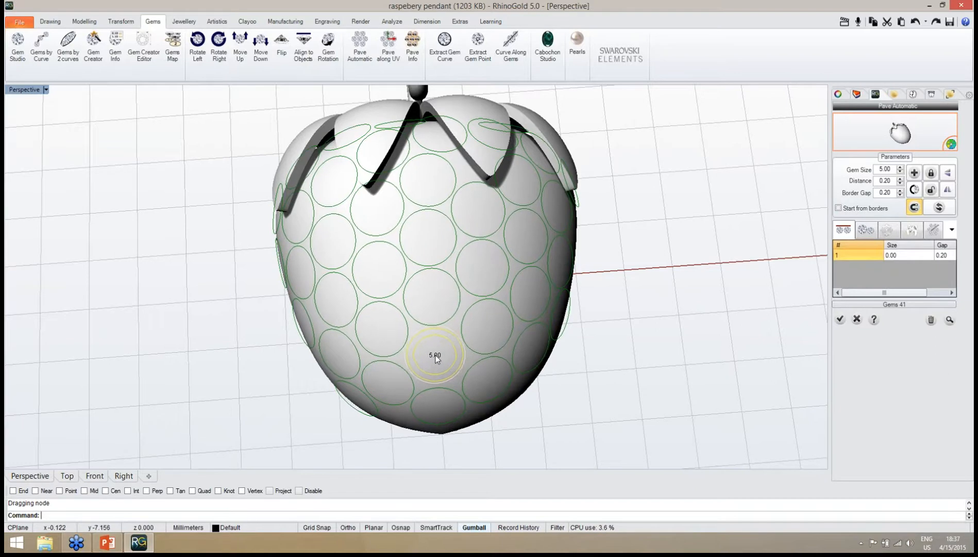
click(444, 221)
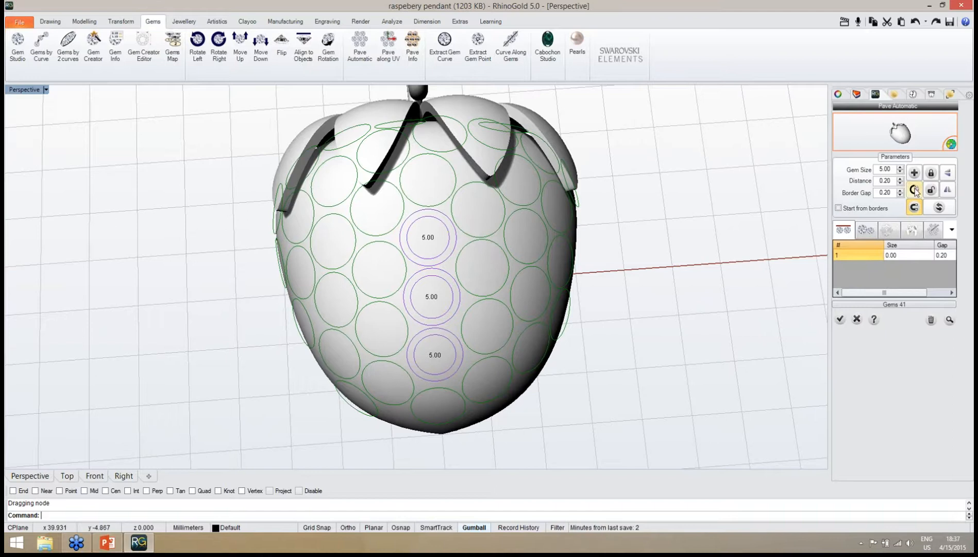
click(931, 178)
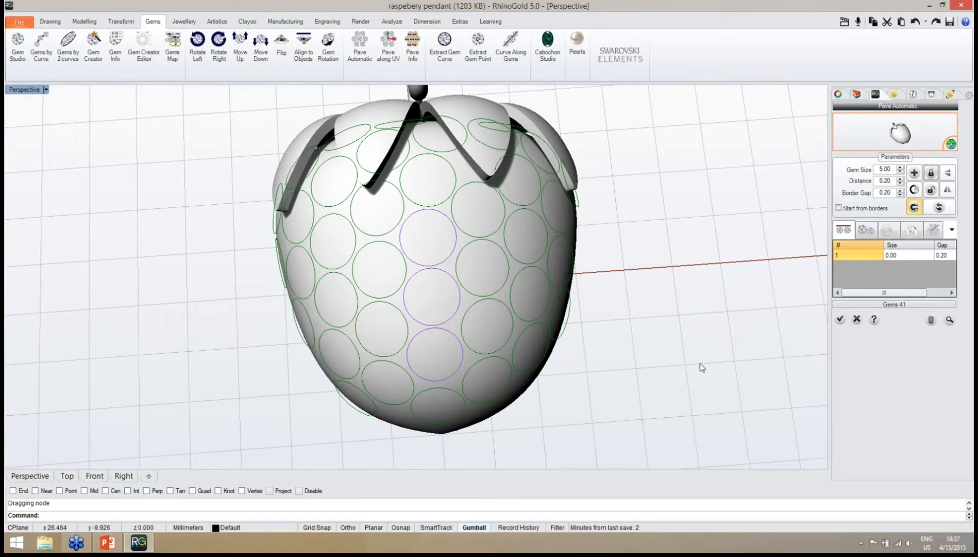
Recalculate the layout around the locked gems and nudge the gem below them into line with the column.
right_drag(640, 386, 732, 363)
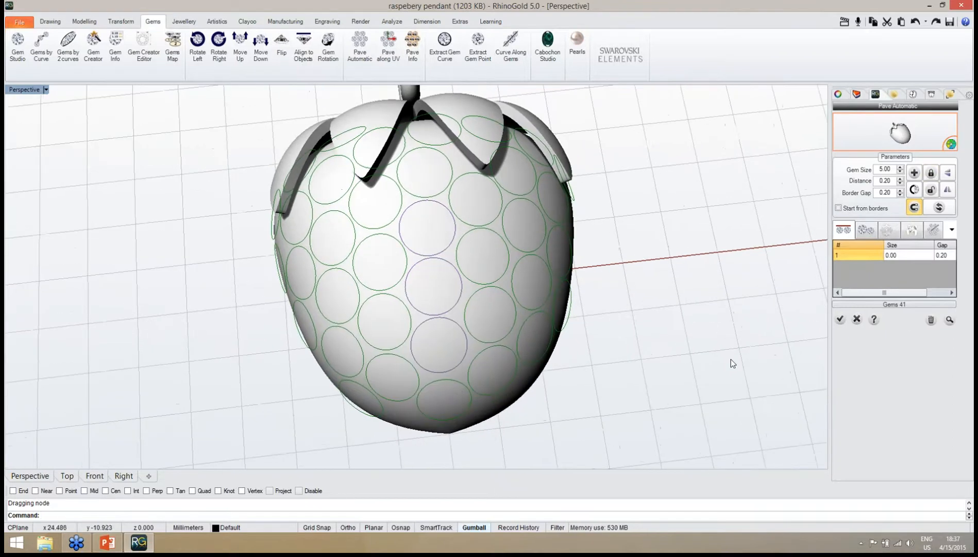
click(946, 206)
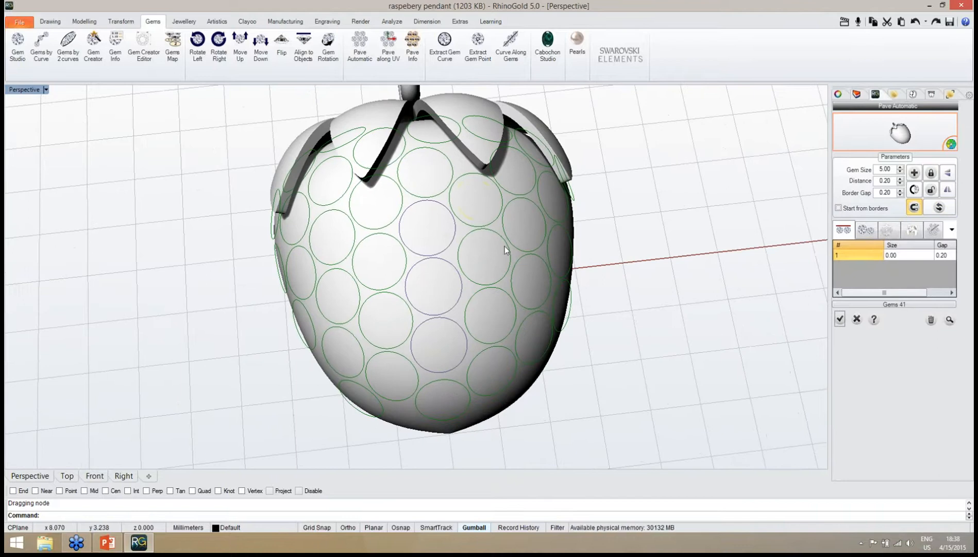
right_drag(506, 251, 448, 255)
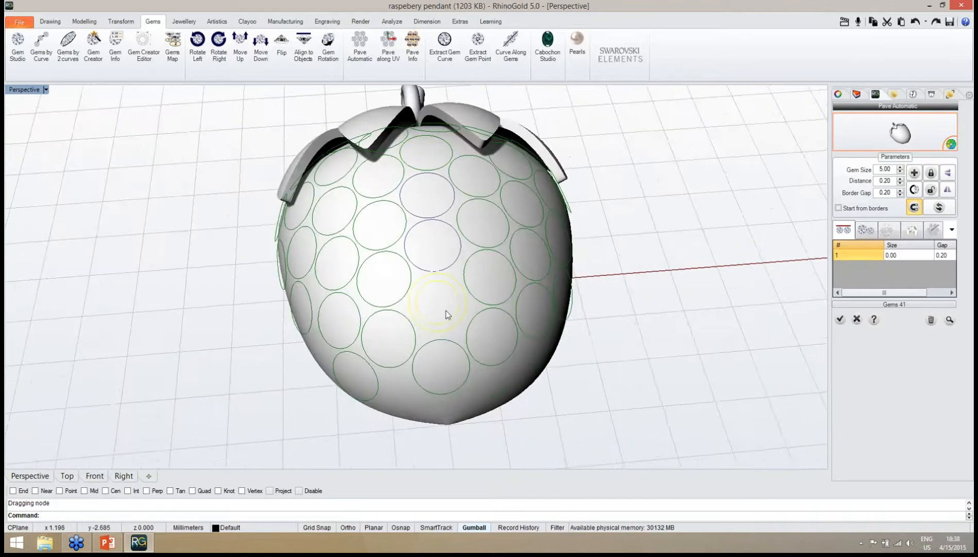
drag(449, 369, 443, 365)
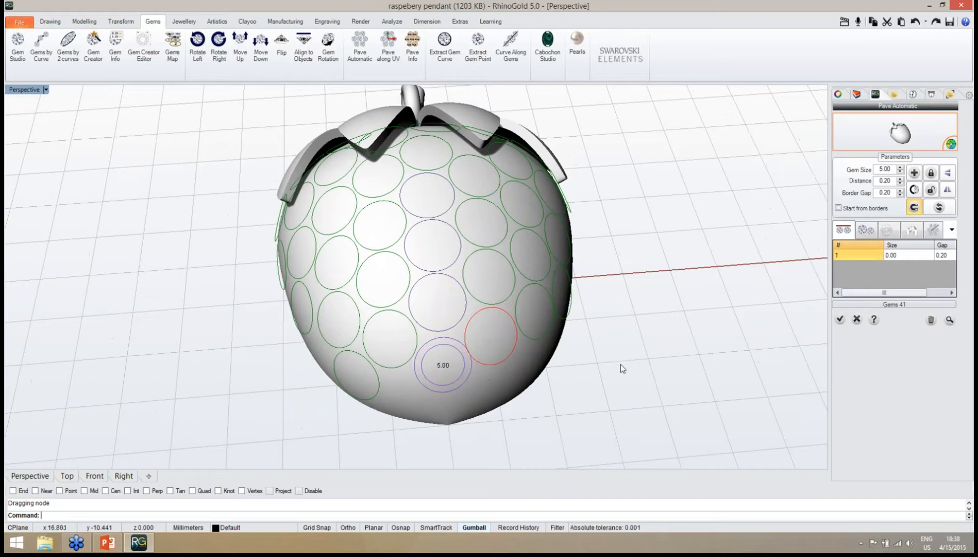
Recalculate the gem layout and shift the gems beside the lower middle column to even out their spacing towards the tip.
click(943, 209)
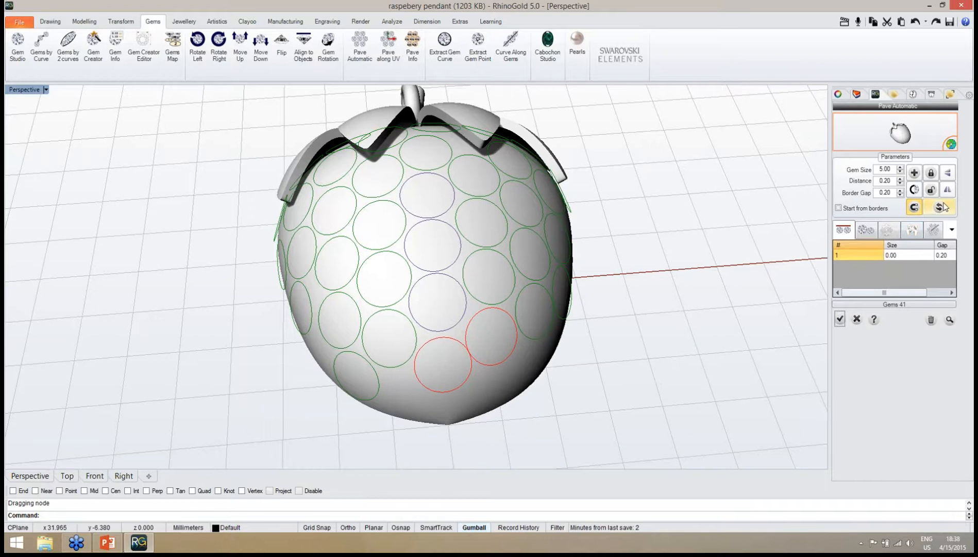
right_drag(680, 305, 459, 364)
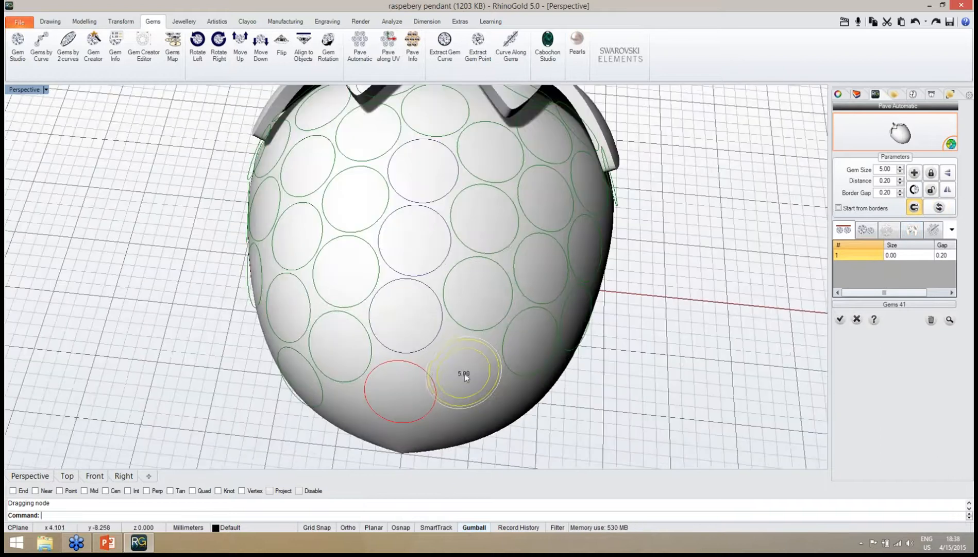
drag(472, 372, 478, 374)
right_drag(491, 360, 438, 334)
drag(441, 340, 434, 344)
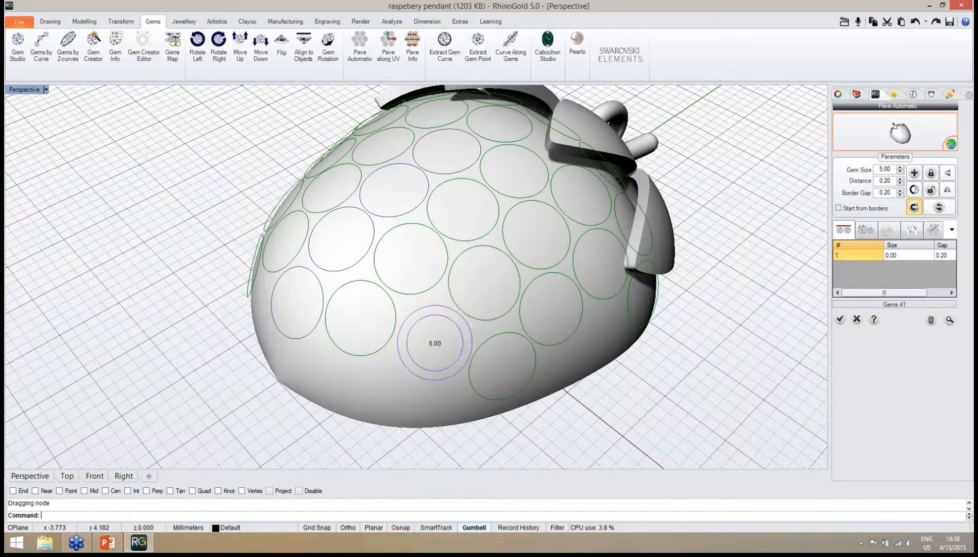
Nudge the gem low on the berry's opposite side to even out its spacing with the neighbouring gems.
right_drag(434, 345, 440, 265)
scroll(521, 319, down, 4)
scroll(440, 266, up, 6)
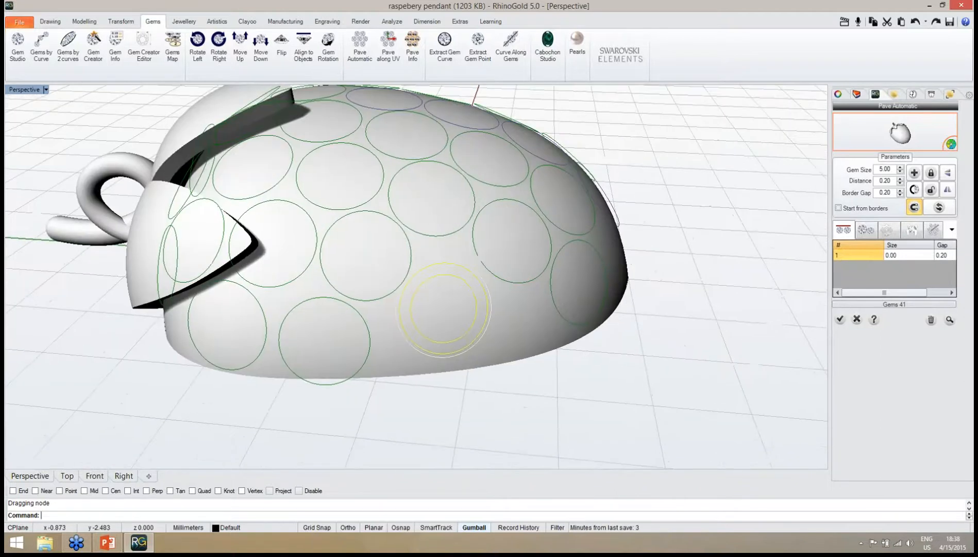
right_drag(444, 304, 425, 308)
drag(425, 309, 435, 307)
right_drag(319, 356, 505, 221)
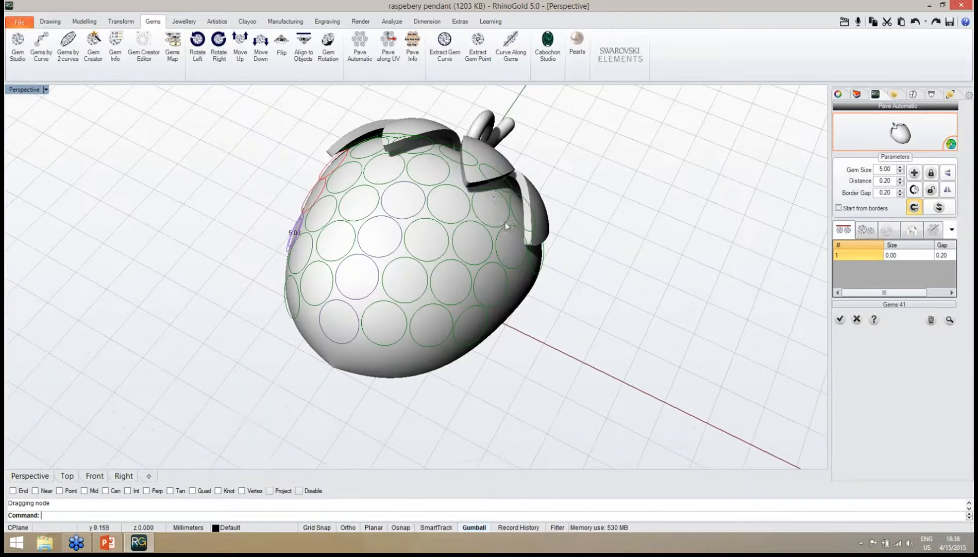
Add four 5.00 mm gems to the empty gaps along the berry's sides and around its tip.
right_drag(468, 154, 485, 321)
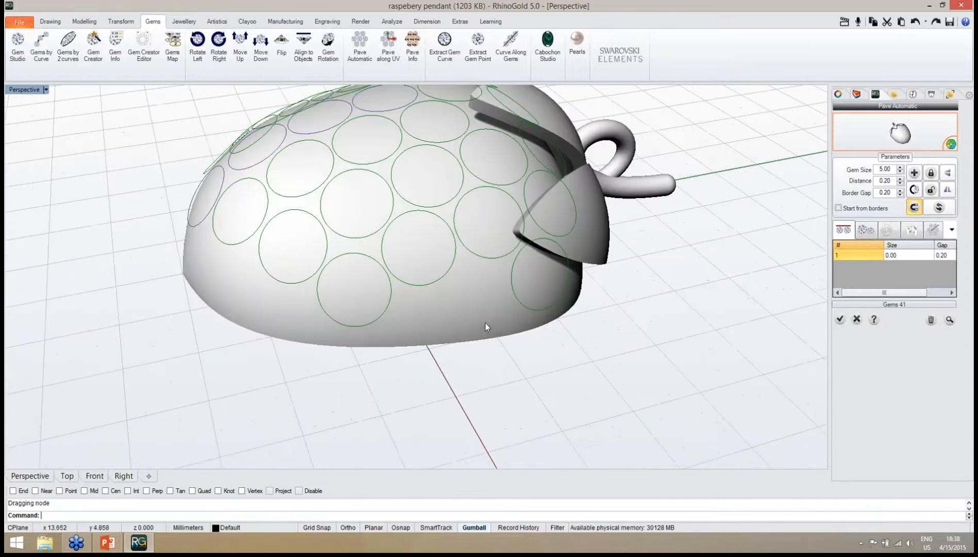
click(915, 174)
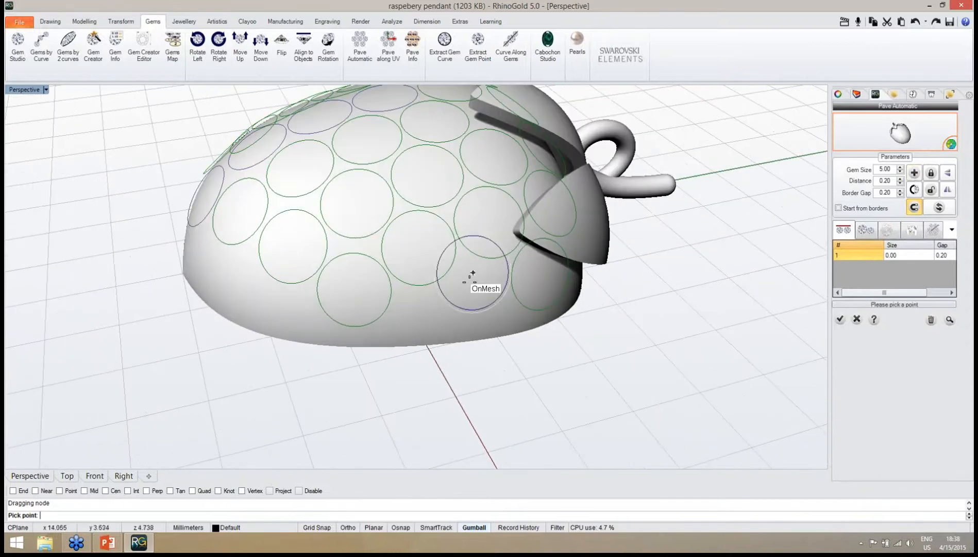
right_drag(437, 340, 545, 316)
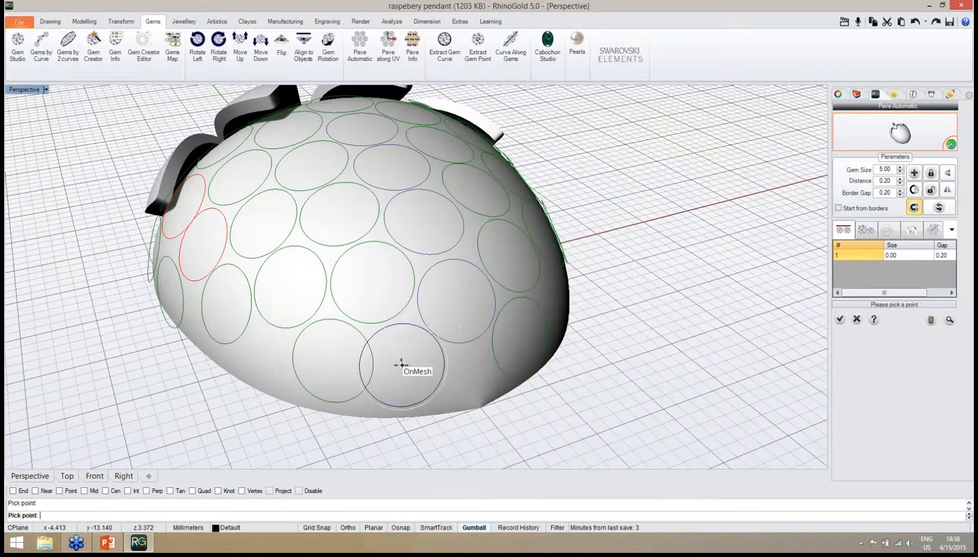
right_drag(428, 373, 381, 323)
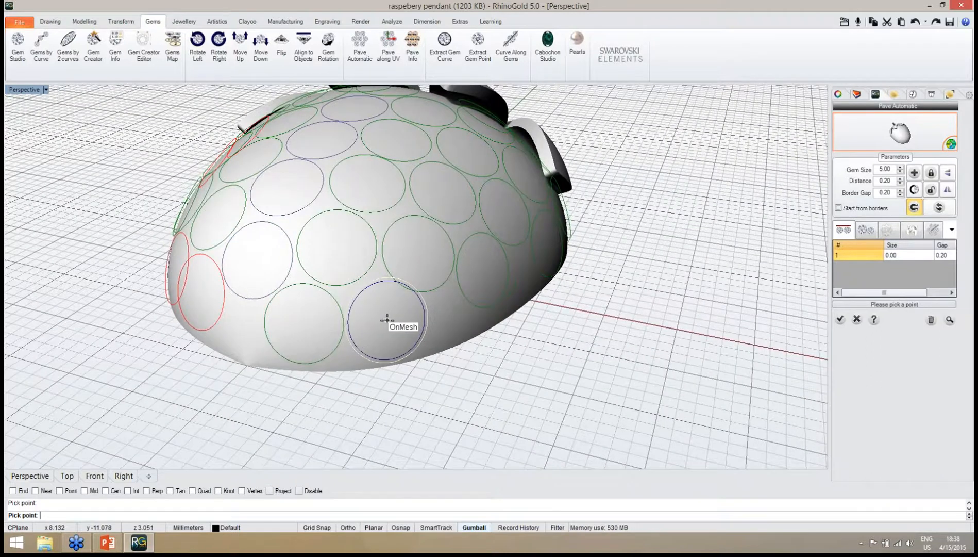
right_drag(415, 332, 515, 308)
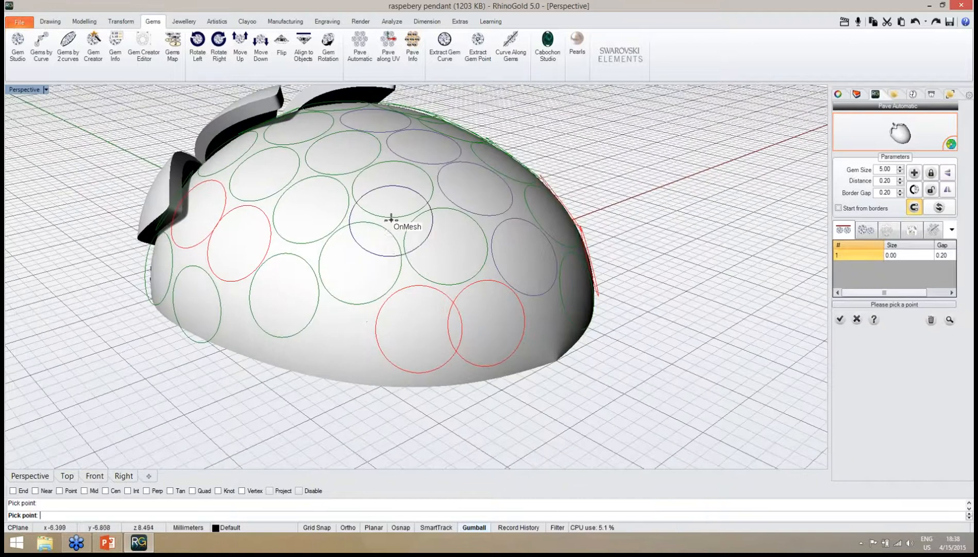
right_click(398, 246)
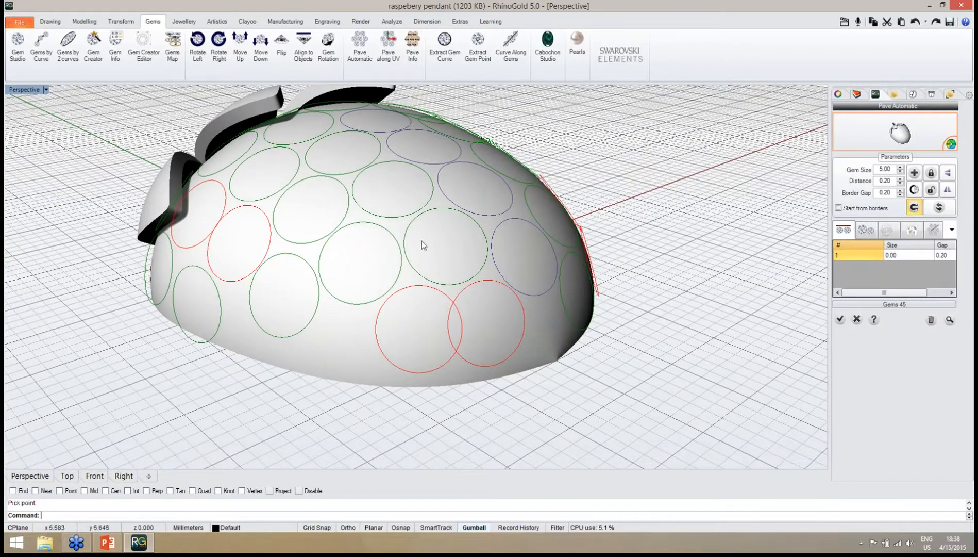
Recalculate the layout with the added gems and shift the added gem low on the berry's right side away from its neighbour.
right_drag(486, 194, 447, 330)
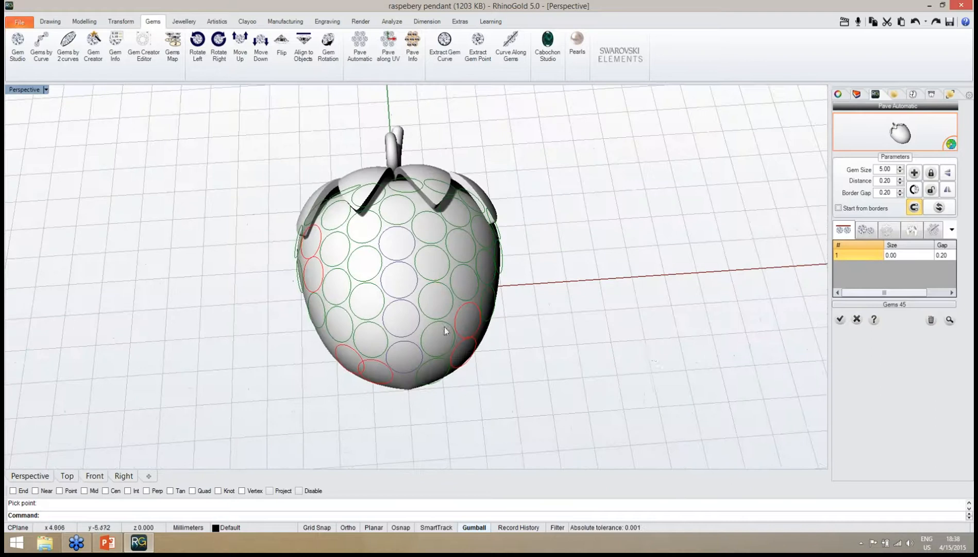
click(937, 208)
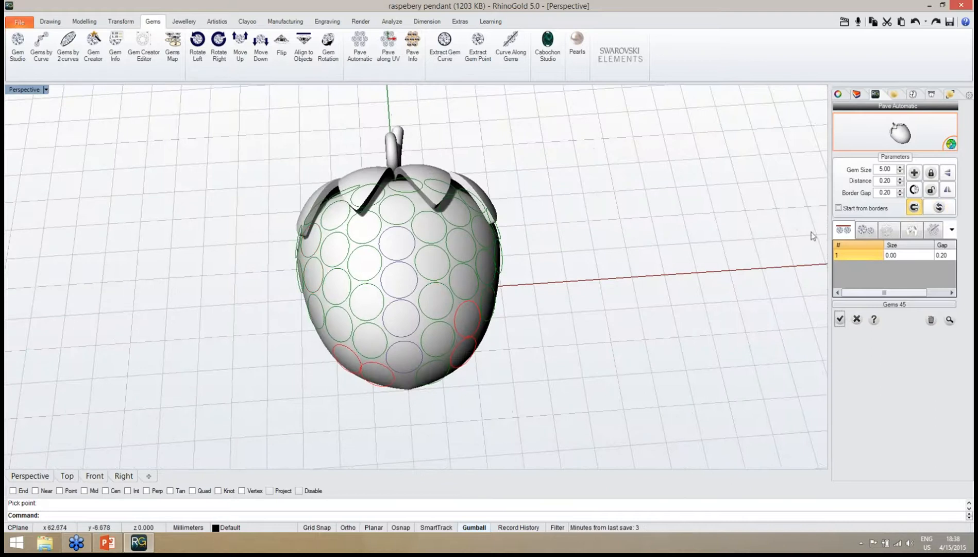
right_drag(576, 338, 411, 282)
drag(361, 358, 360, 345)
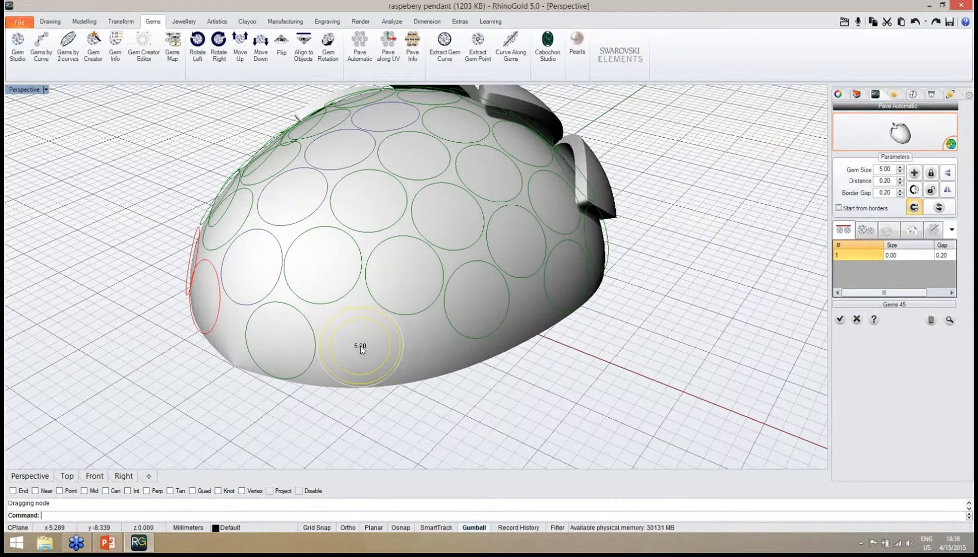
Reposition the crowded gems along the berry's left side to clear the overlaps, and recalculate the layout.
right_drag(395, 338, 520, 264)
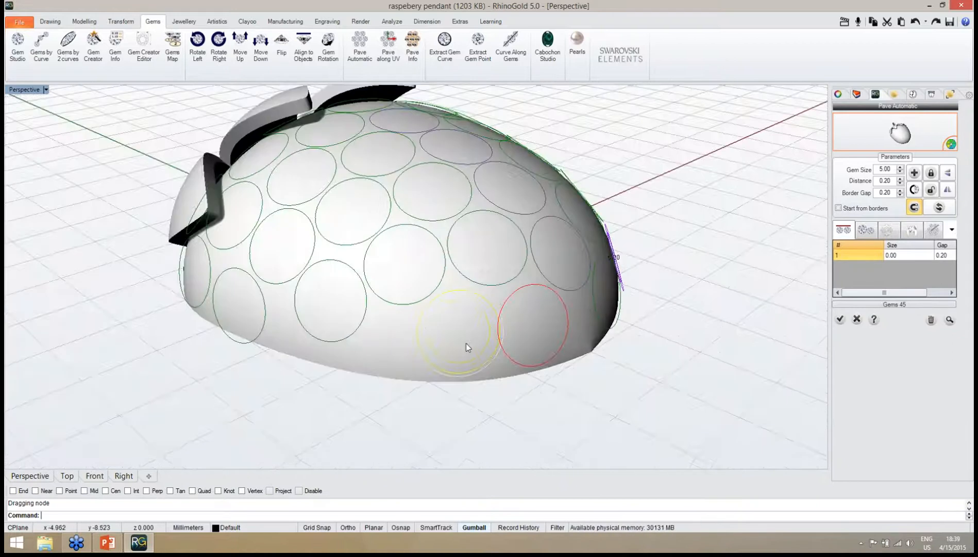
drag(462, 343, 451, 334)
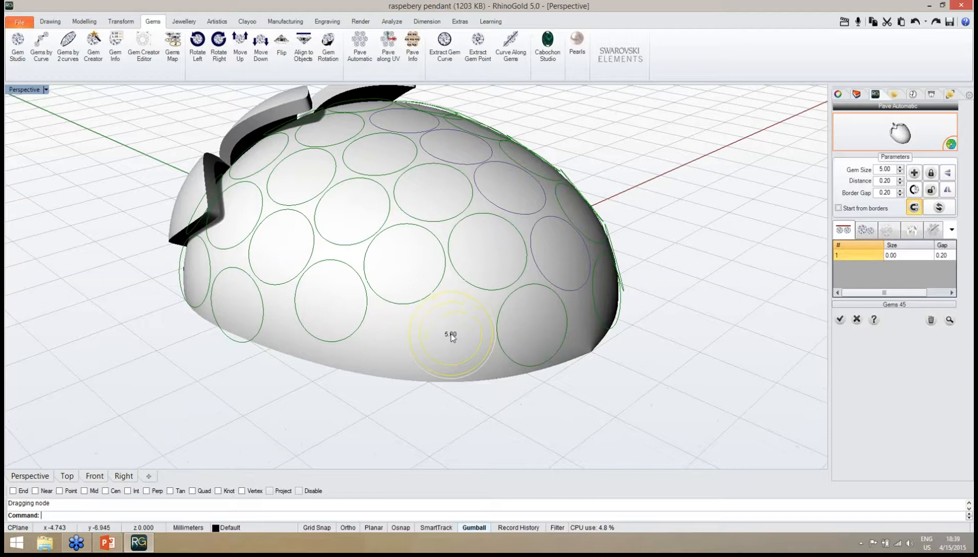
right_drag(444, 330, 391, 283)
drag(392, 283, 398, 308)
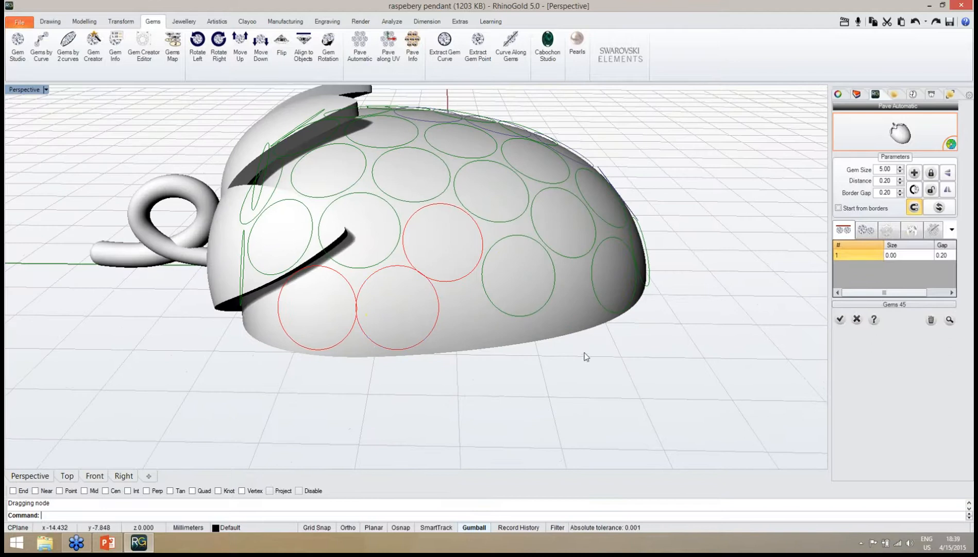
right_drag(585, 355, 510, 376)
click(946, 209)
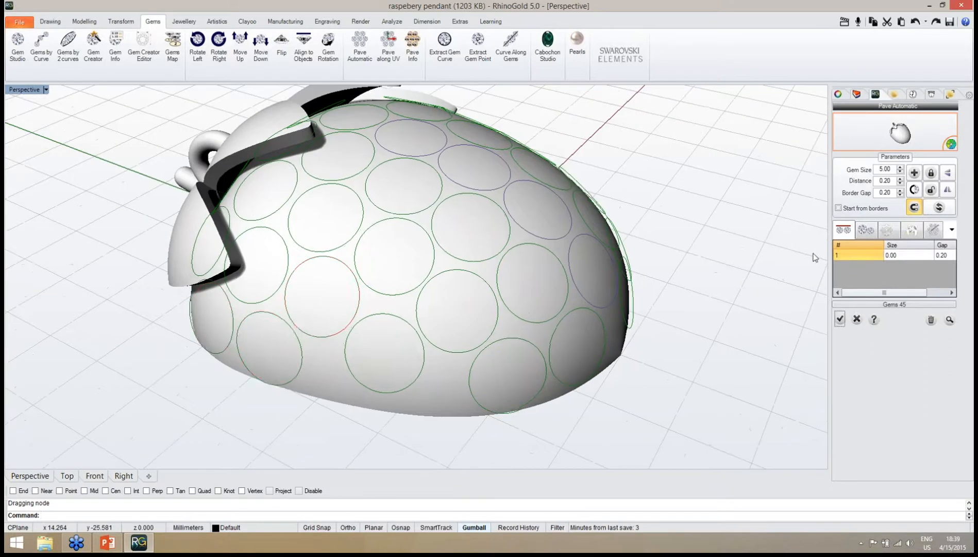
Delete the pavé gems hidden beneath the leaves all around the top of the berry.
right_drag(704, 280, 559, 92)
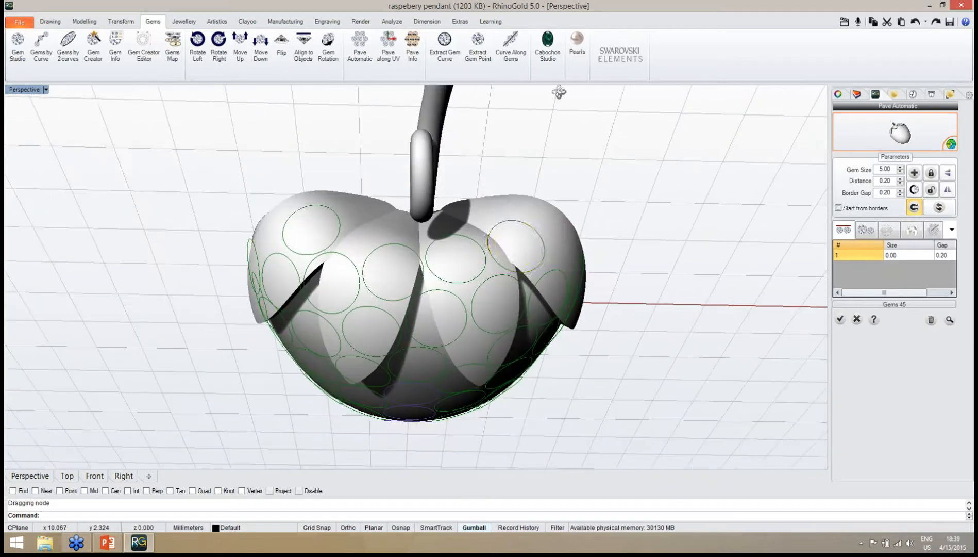
click(527, 251)
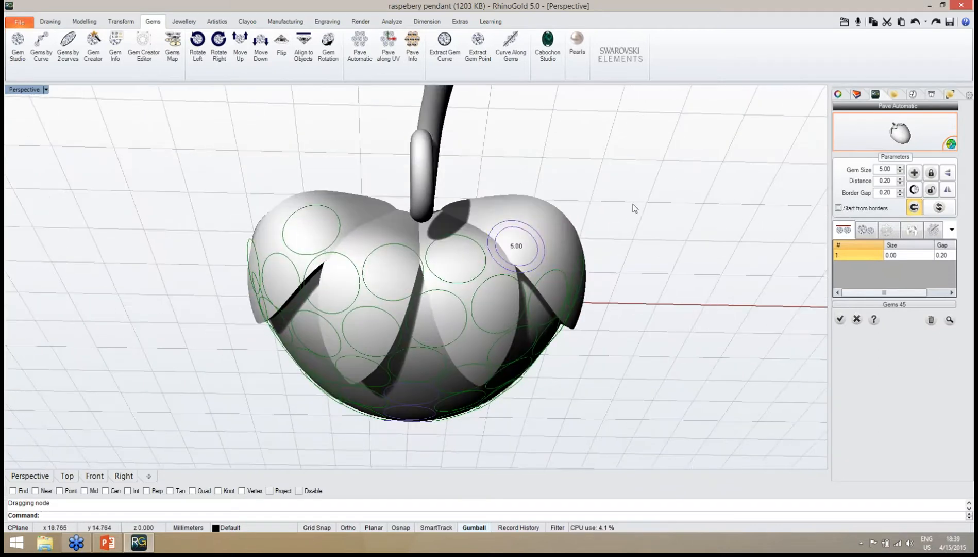
key(Delete)
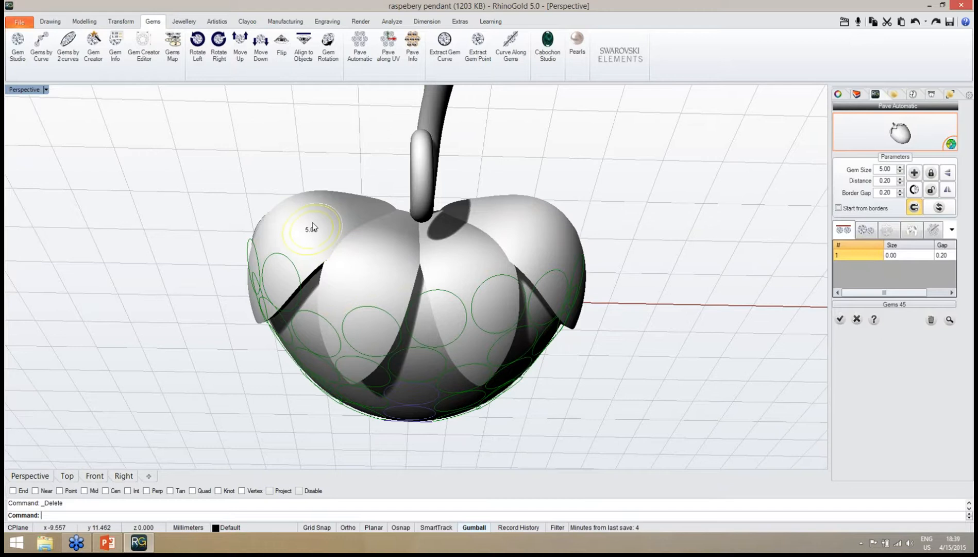
right_drag(375, 175, 407, 203)
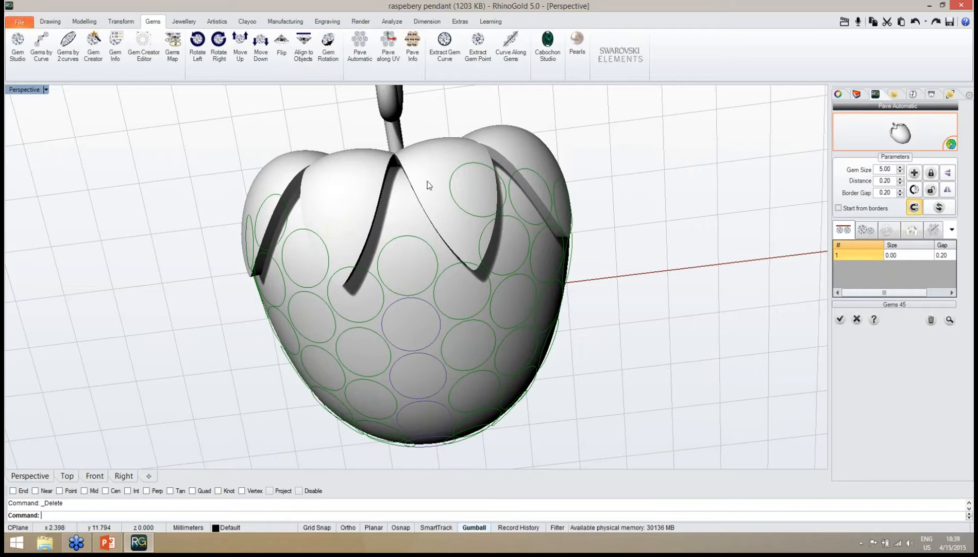
mouse_move(423, 198)
right_down()
mouse_move(464, 278)
mouse_move(528, 467)
mouse_move(433, 204)
right_up()
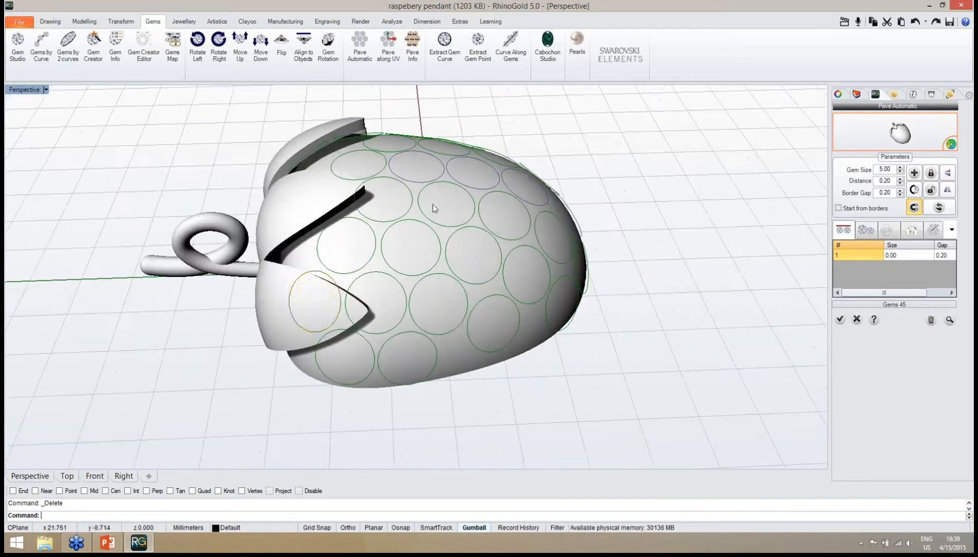
right_drag(561, 236, 206, 206)
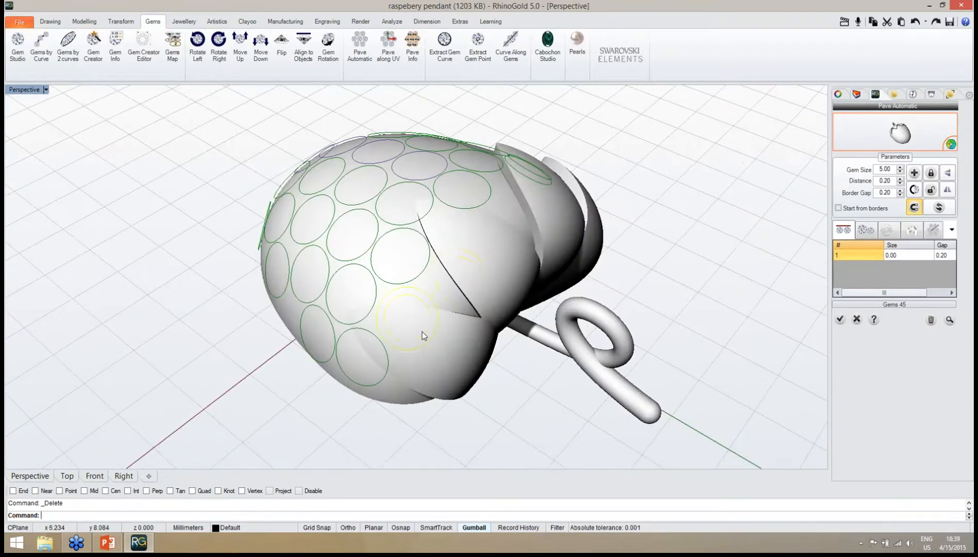
right_drag(422, 332, 575, 361)
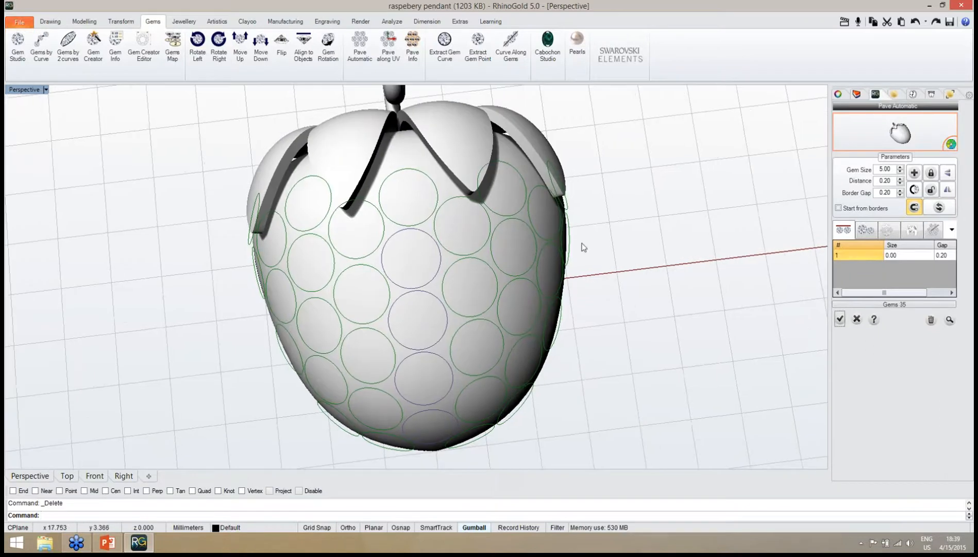
Unlock the gems of the middle column, nudge its lowest gem and recalculate the layout.
right_drag(581, 247, 569, 190)
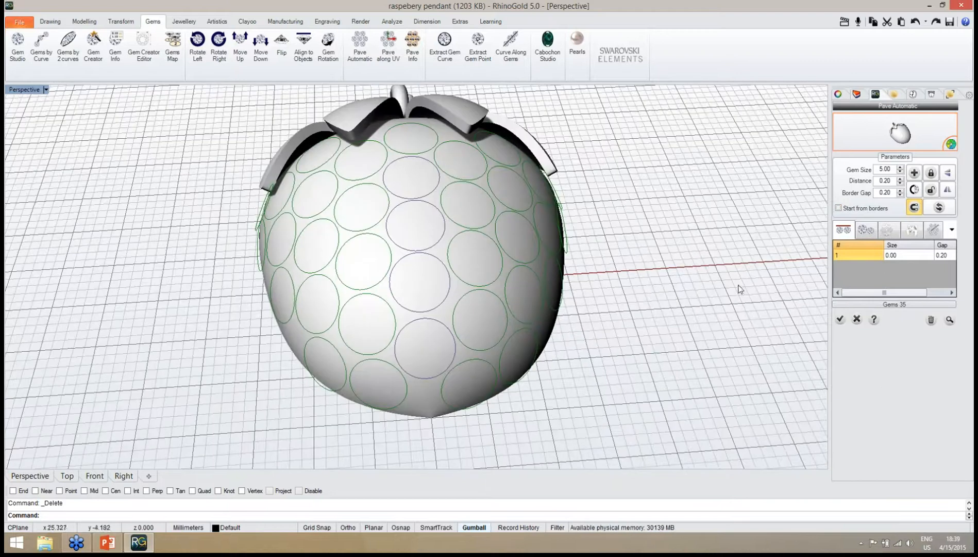
click(931, 191)
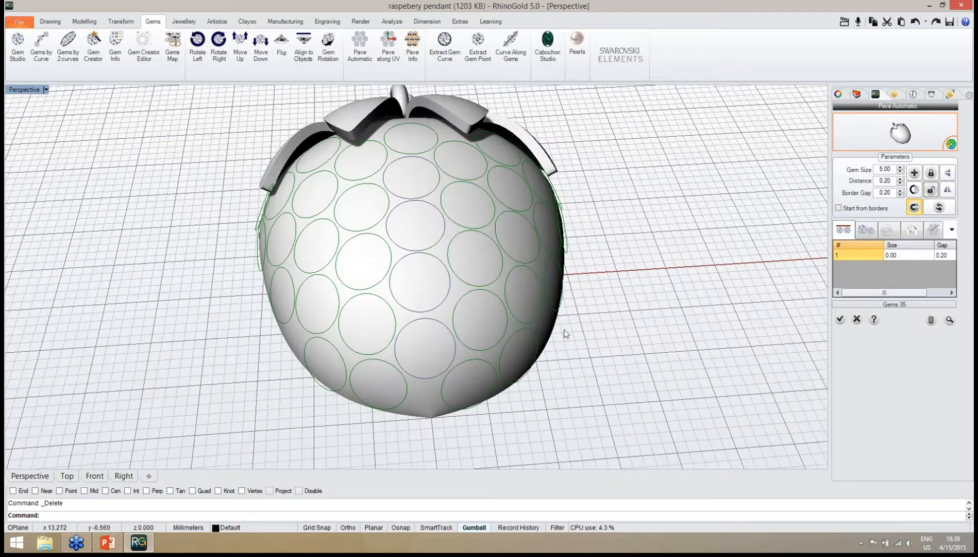
drag(424, 354, 428, 352)
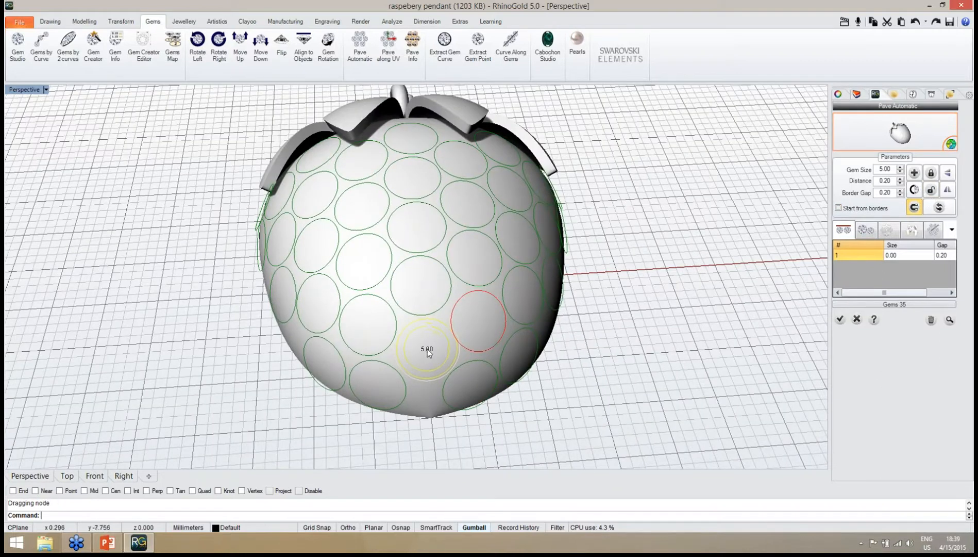
click(953, 206)
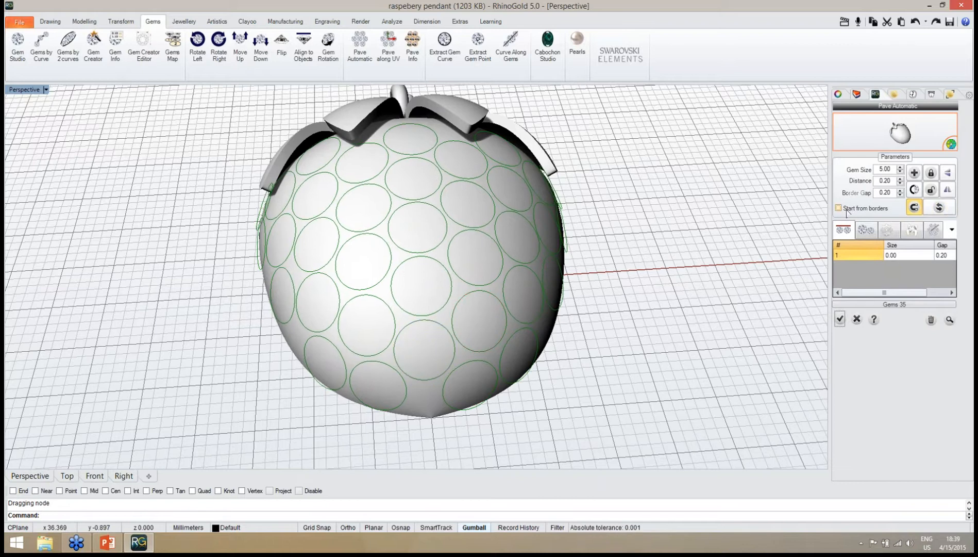
Turn on prongs for the pavé layout and set their diameter to 1.20 mm.
right_drag(683, 273, 659, 281)
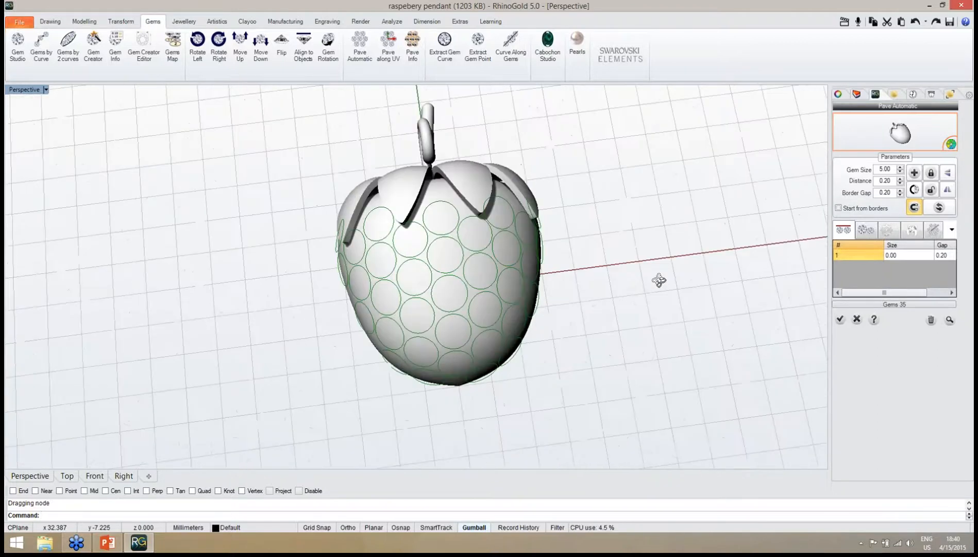
right_drag(596, 353, 583, 245)
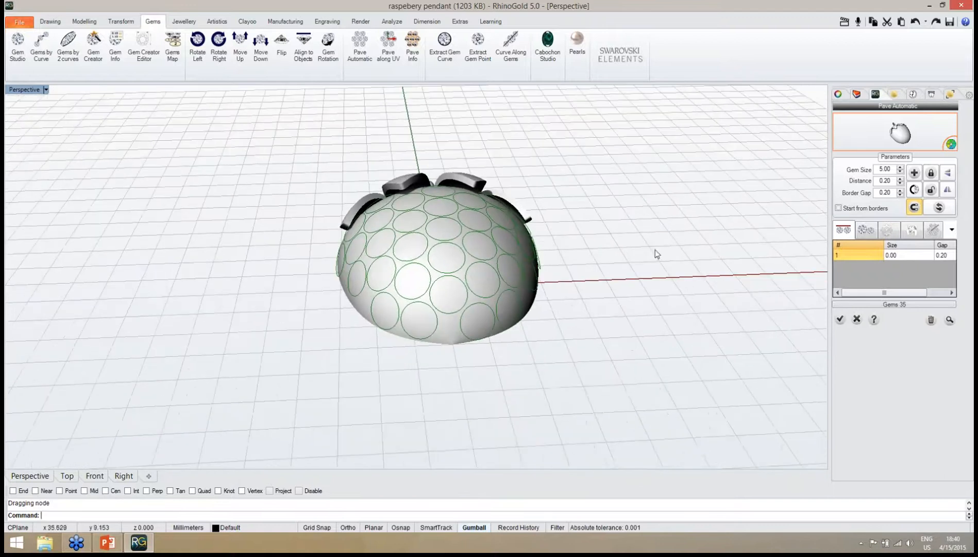
click(912, 232)
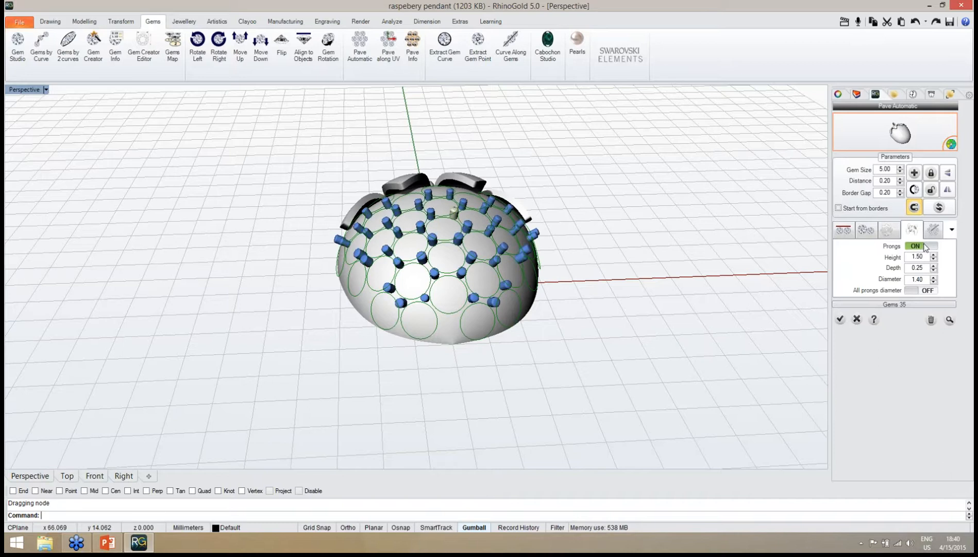
right_drag(495, 268, 691, 320)
scroll(496, 345, up, 4)
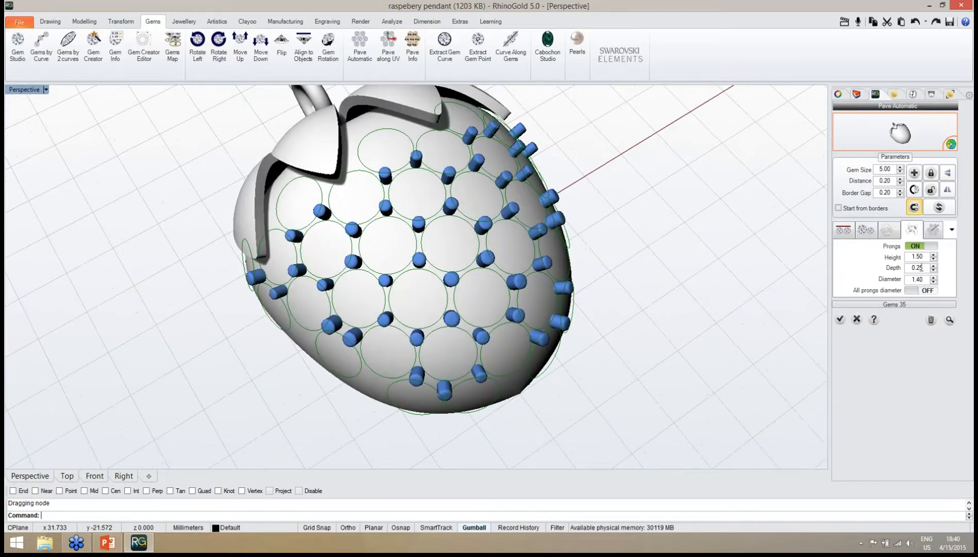
click(933, 282)
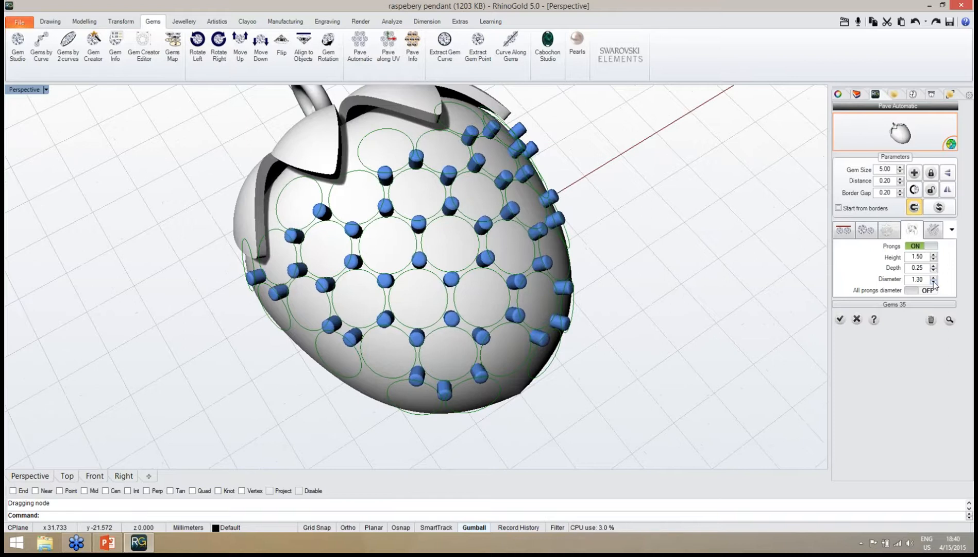
click(933, 282)
right_drag(645, 305, 651, 288)
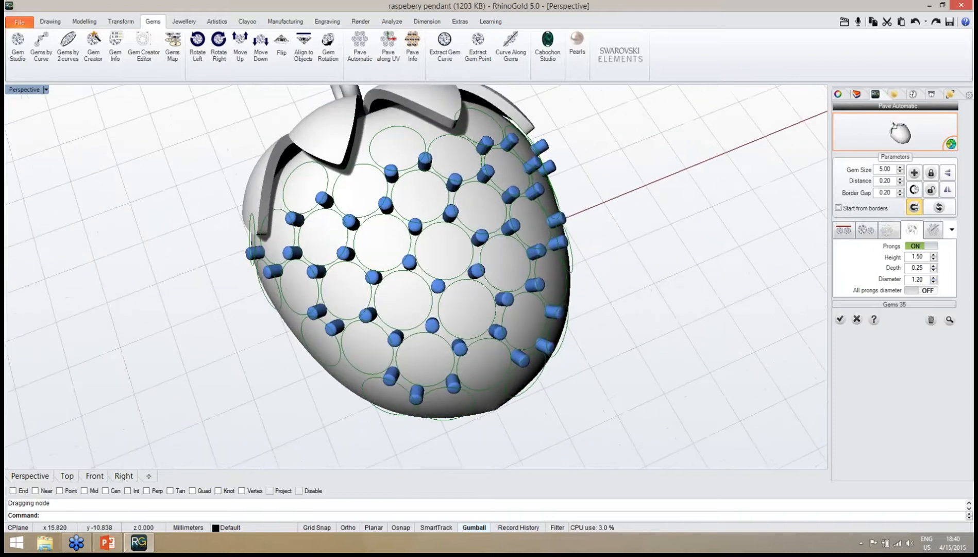
Set the pavé prong diameter to 1.40 mm and check the prong size around the berry.
click(933, 277)
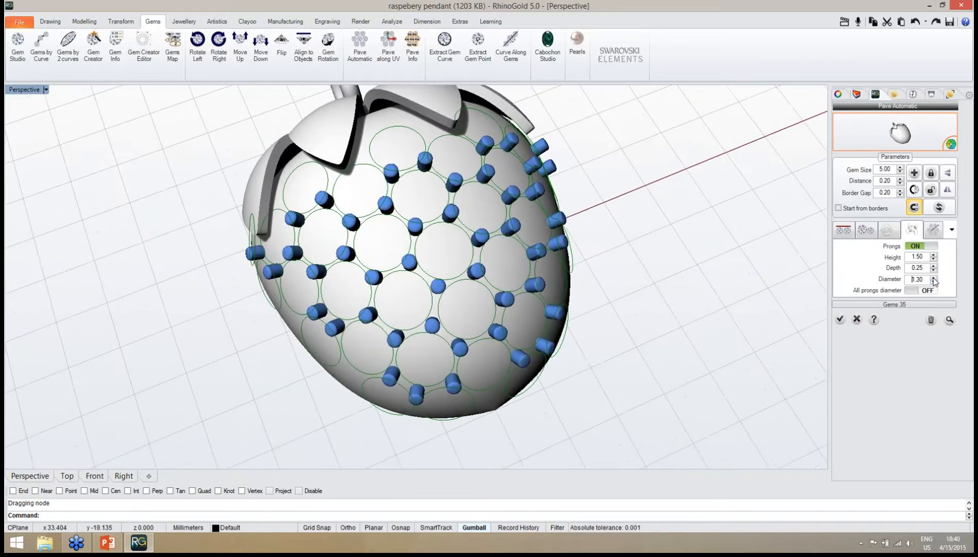
click(934, 277)
right_drag(753, 323, 452, 291)
scroll(463, 324, up, 3)
scroll(462, 325, down, 1)
scroll(463, 324, down, 2)
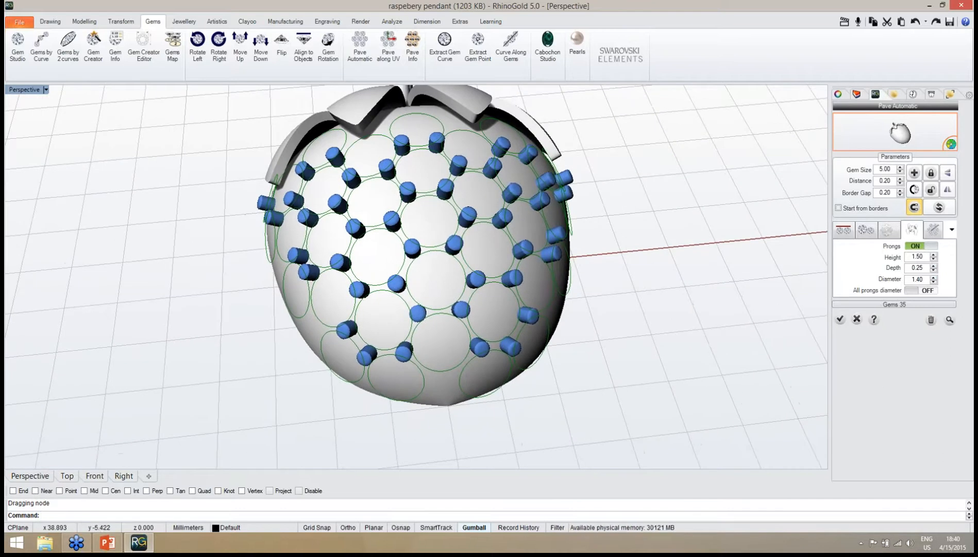
right_drag(524, 311, 938, 261)
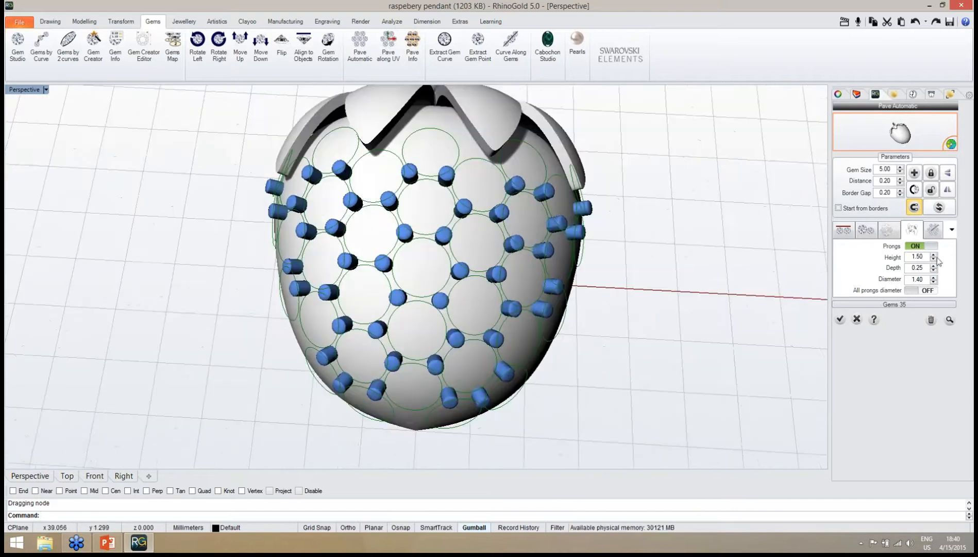
Start adding single prongs and place four around the gap between the two lowest gems at the berry's tip.
click(914, 172)
right_drag(393, 454, 438, 381)
scroll(453, 301, up, 4)
right_drag(392, 462, 408, 413)
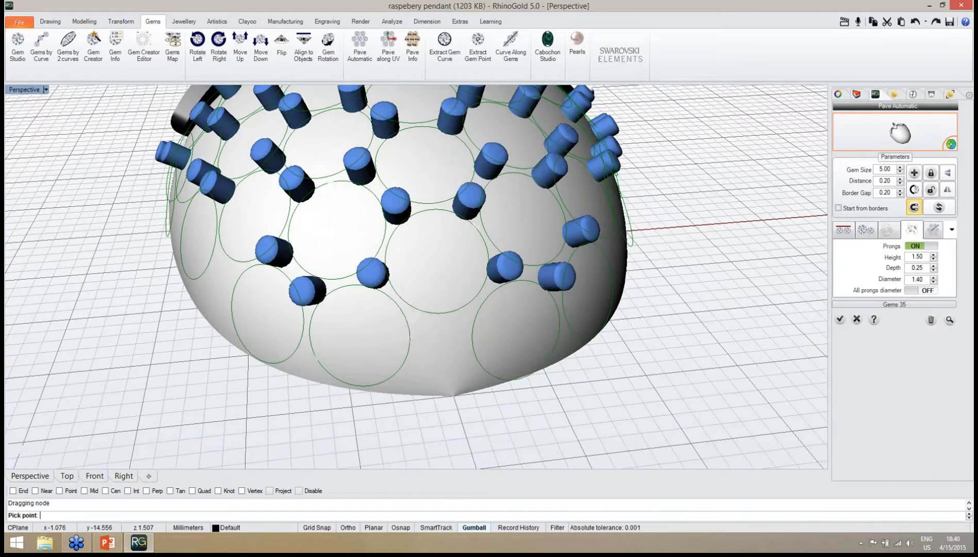
click(418, 325)
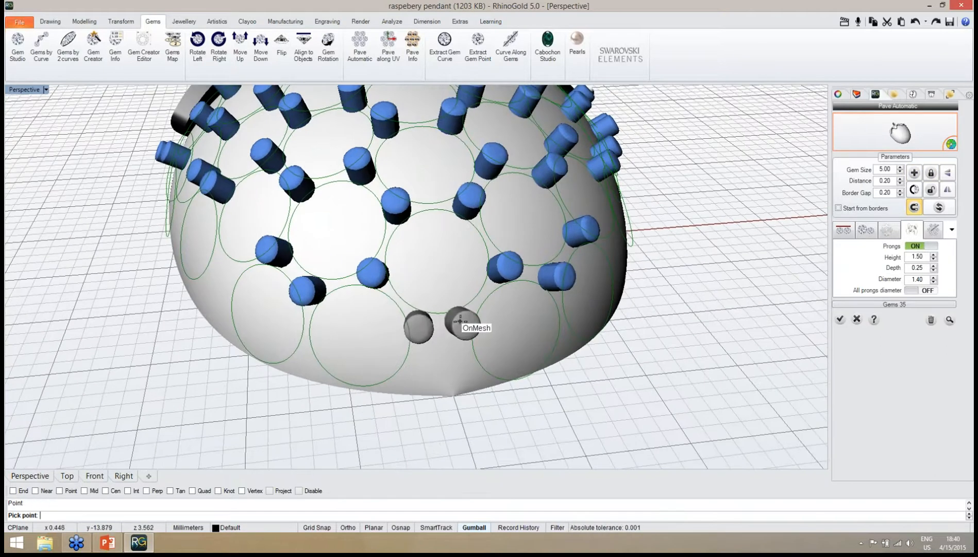
right_drag(463, 325, 436, 328)
click(431, 324)
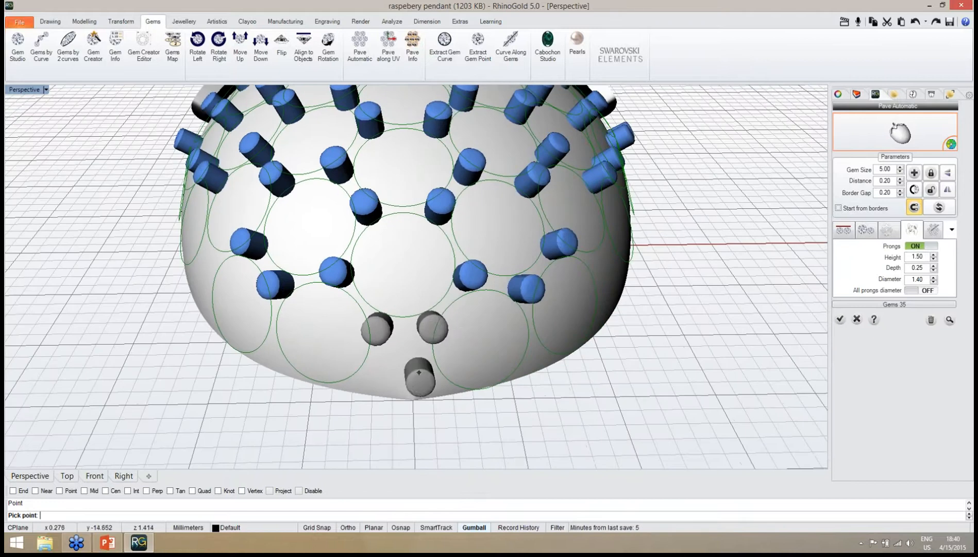
right_drag(420, 376, 423, 361)
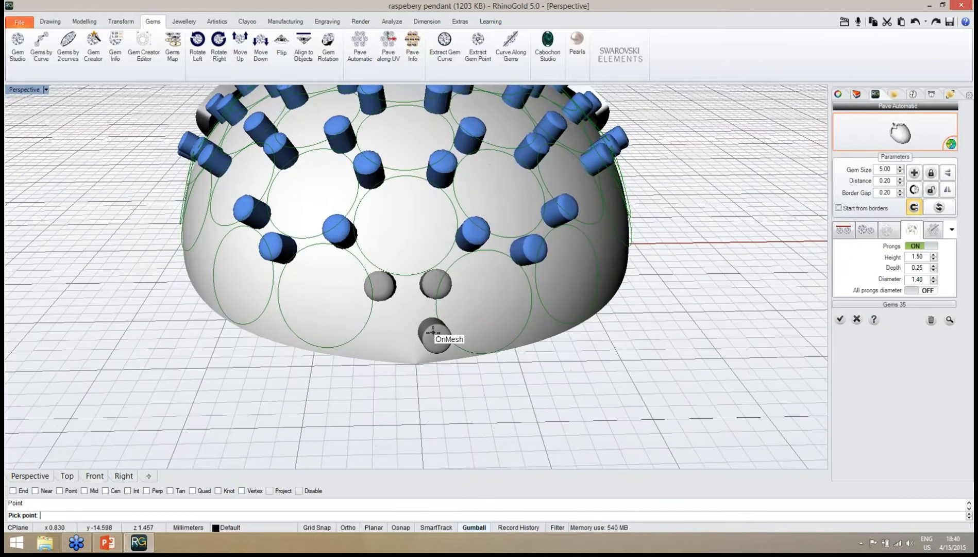
click(433, 332)
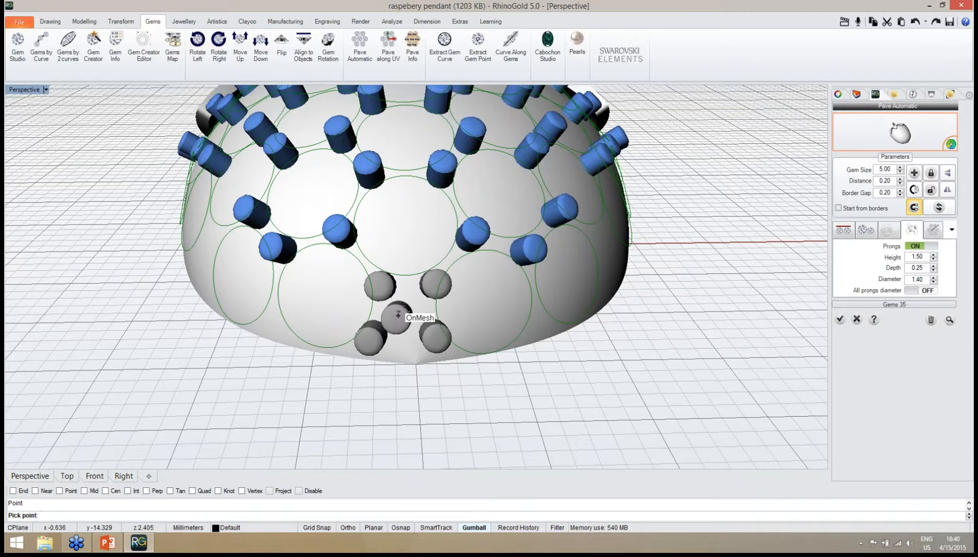
Add prongs in the gaps between the outermost gems along the berry's left side, from the tip toward the leaves.
right_drag(415, 317, 485, 343)
click(475, 333)
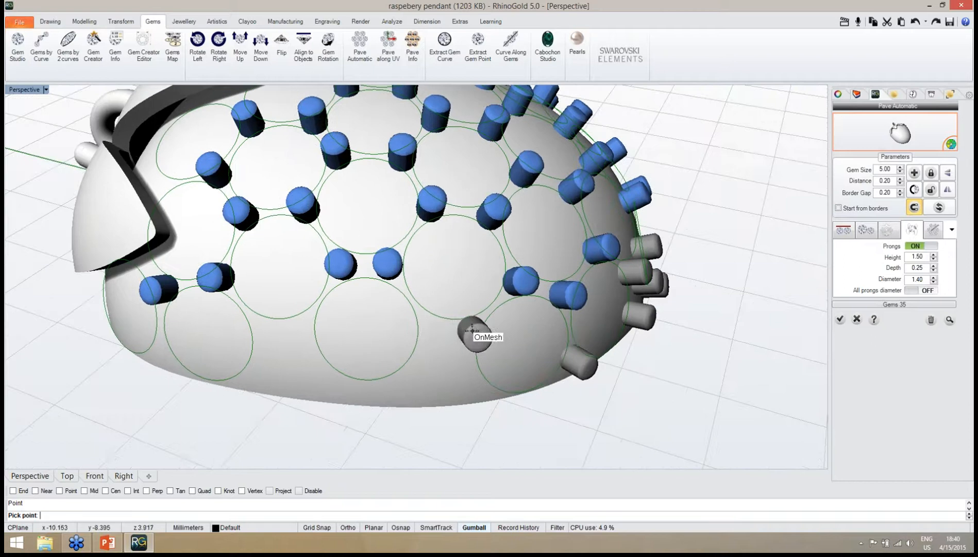
right_drag(432, 326, 410, 338)
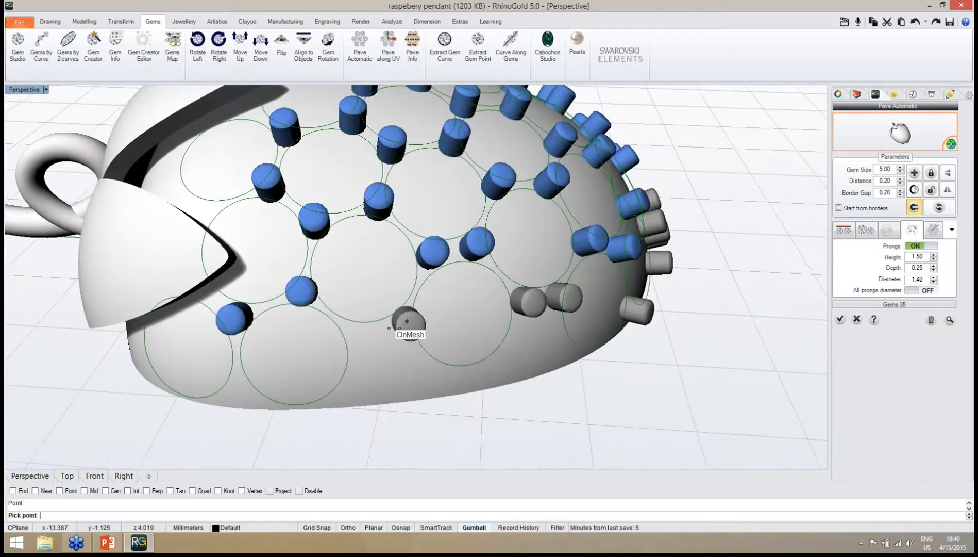
click(357, 337)
right_drag(400, 330, 424, 329)
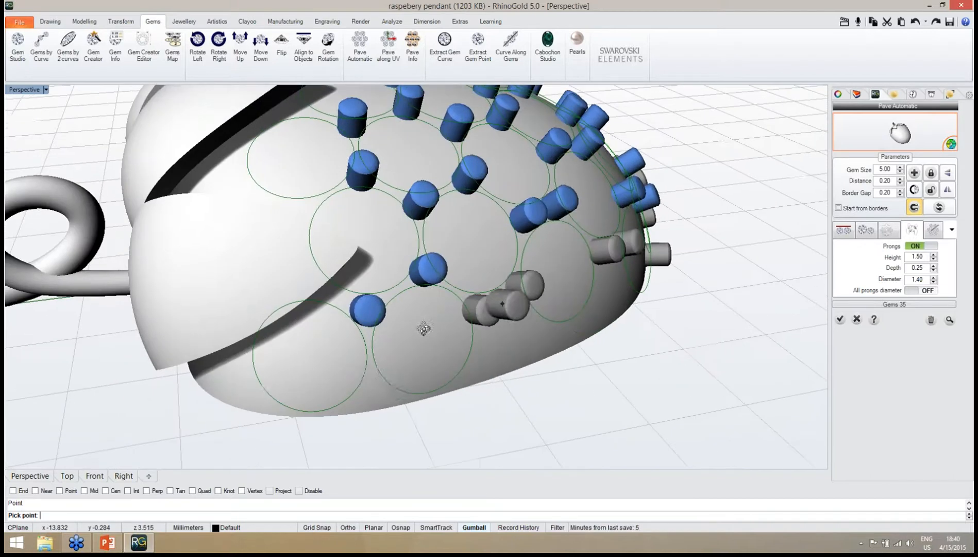
click(375, 382)
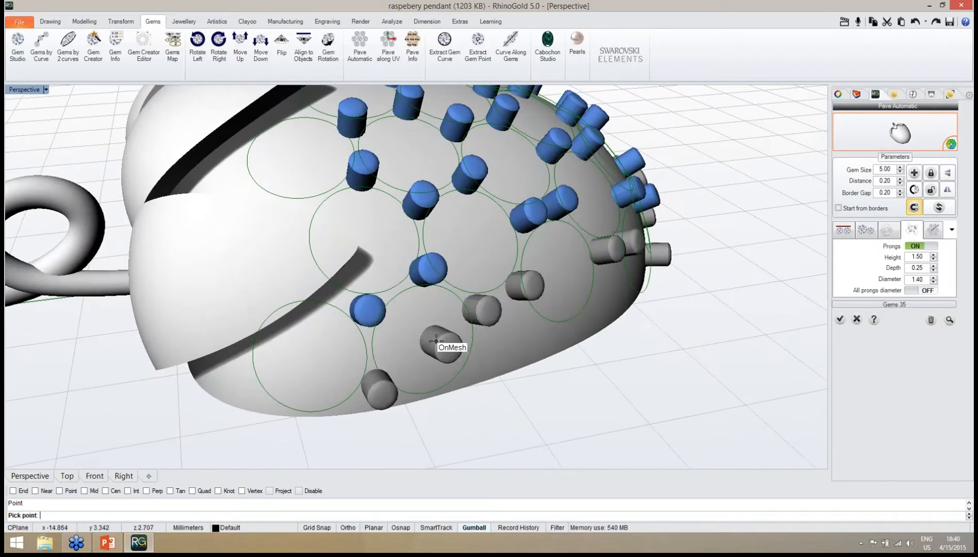
Add three prongs around the exposed edge of the gem between the two leaves on the berry's left side.
right_drag(436, 343, 469, 388)
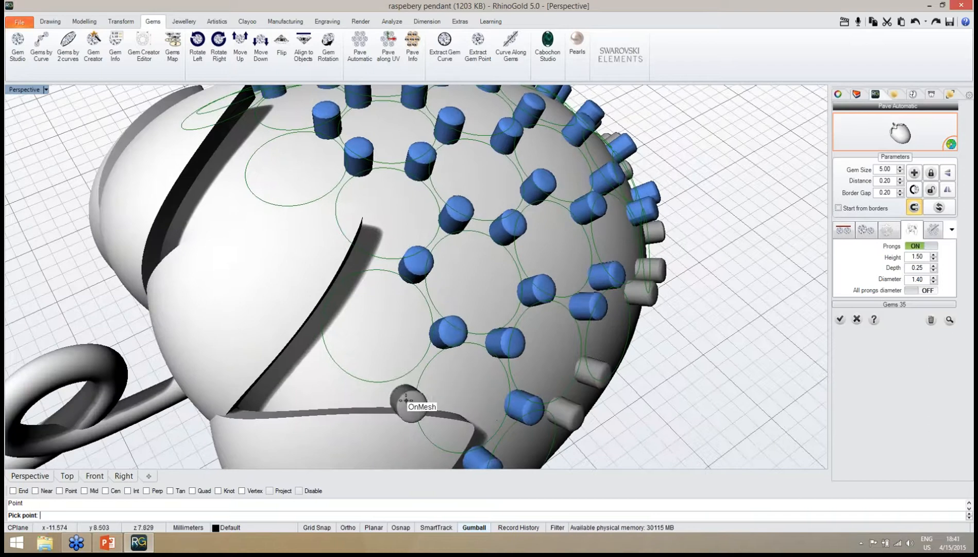
click(405, 393)
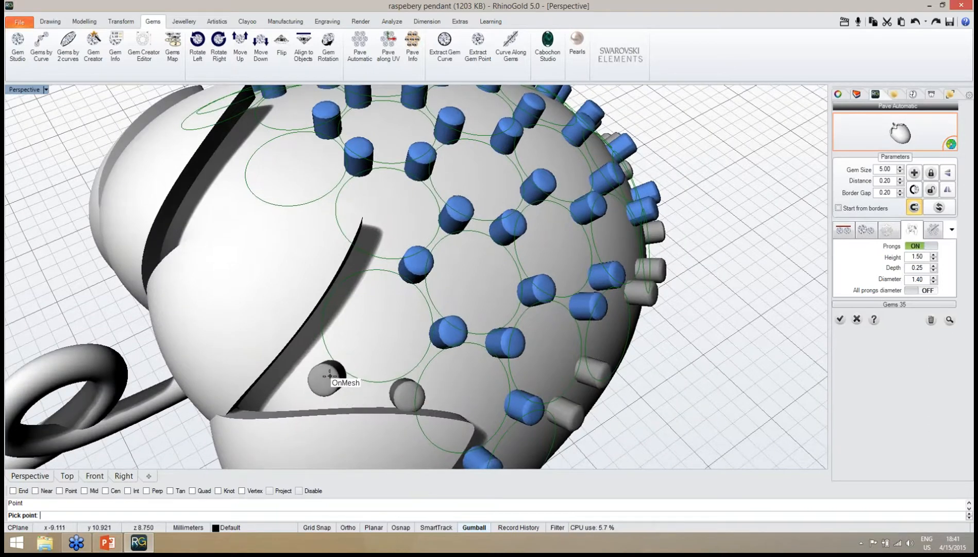
click(332, 375)
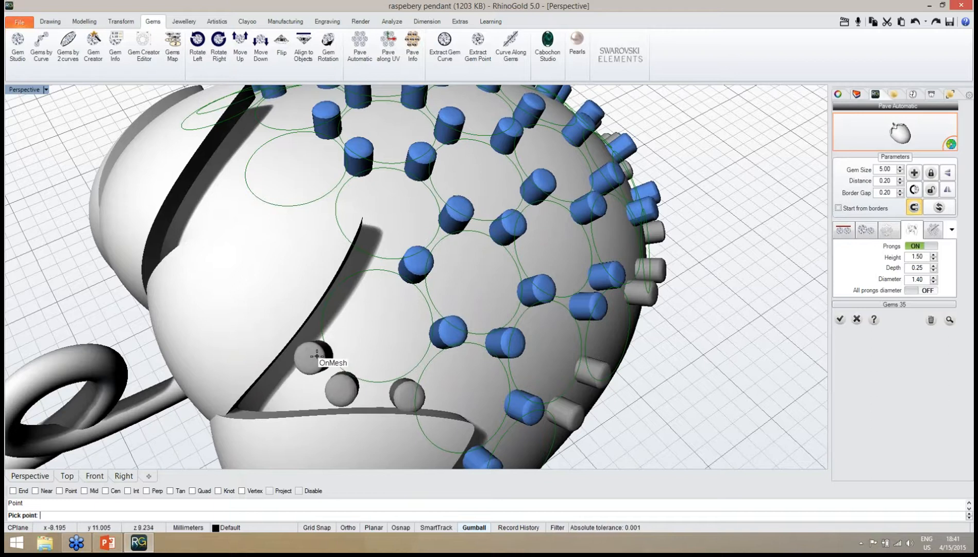
click(316, 355)
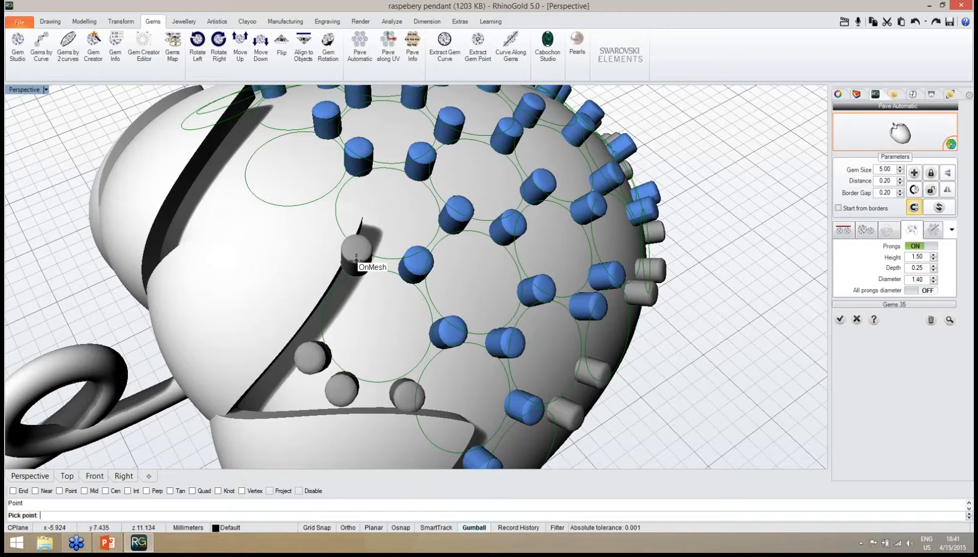
Add four prongs around the upper edge of the top centre gem, in the gap between the two front leaves.
right_drag(357, 260, 382, 280)
scroll(380, 322, down, 8)
scroll(382, 289, up, 6)
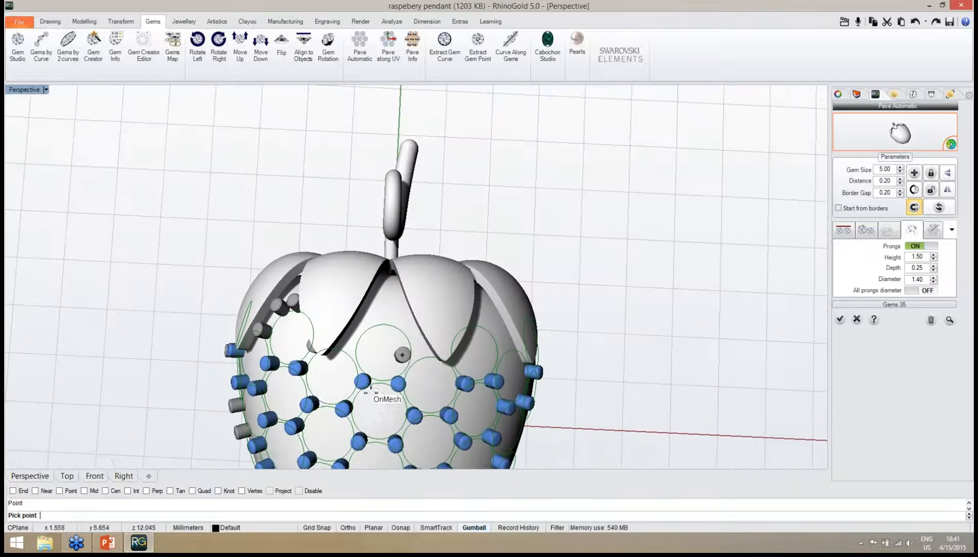
scroll(304, 387, up, 2)
right_drag(406, 238, 399, 290)
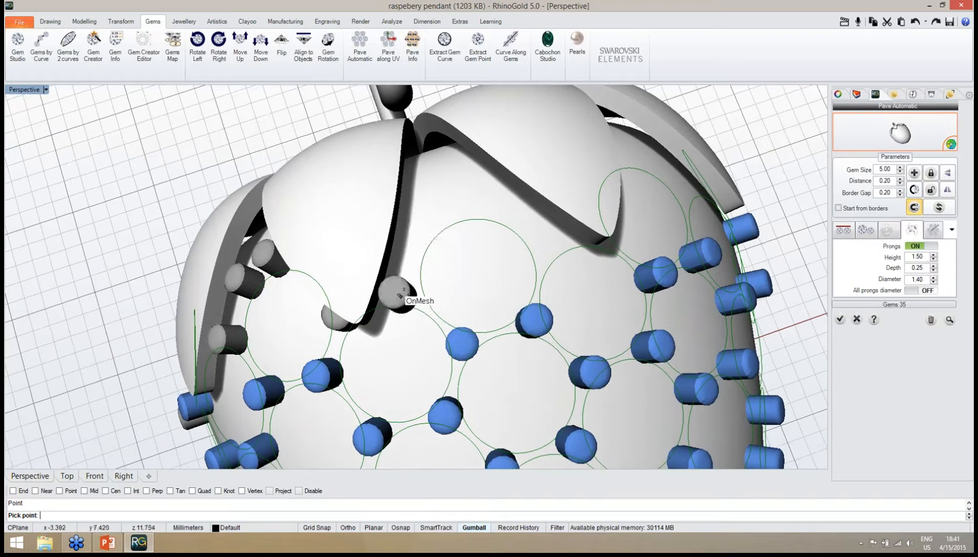
click(405, 292)
click(420, 220)
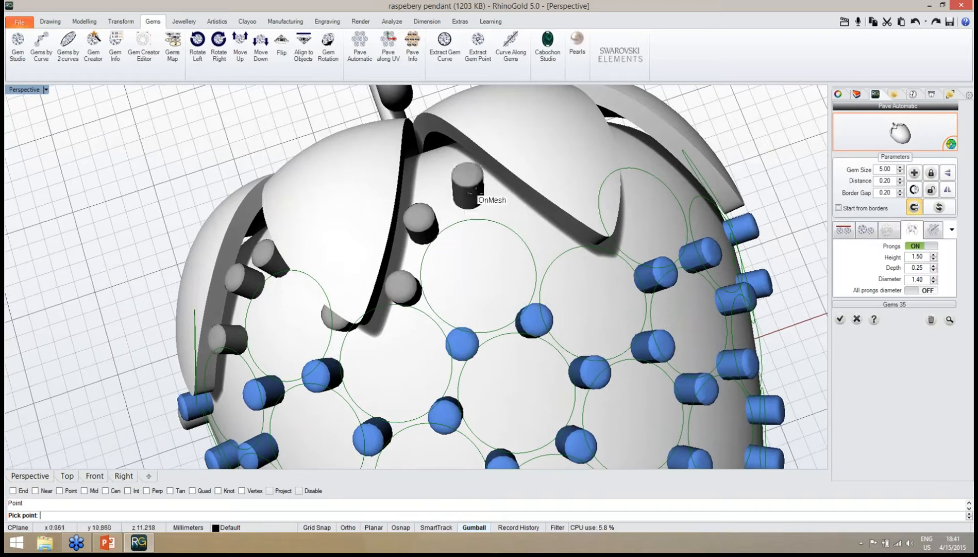
click(485, 200)
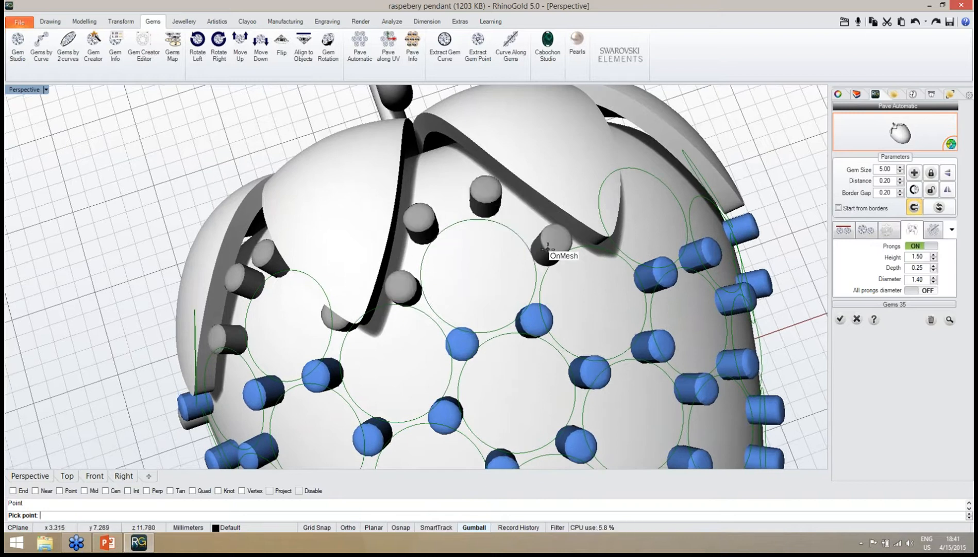
click(546, 248)
Add three prongs around the exposed edge of the gem between the two leaves on the berry's right side.
right_drag(539, 270, 434, 233)
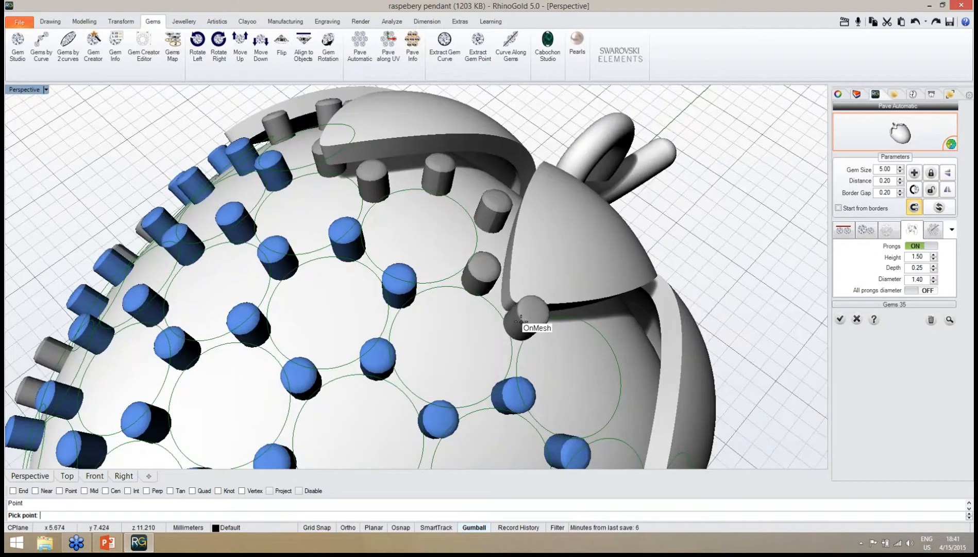
scroll(447, 327, down, 7)
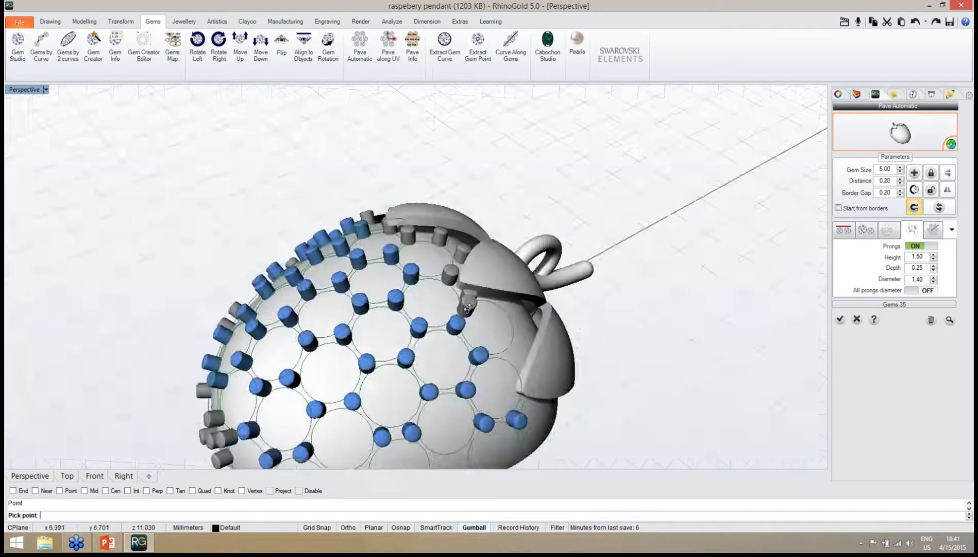
right_drag(495, 325, 477, 343)
scroll(456, 341, down, 3)
scroll(458, 315, up, 6)
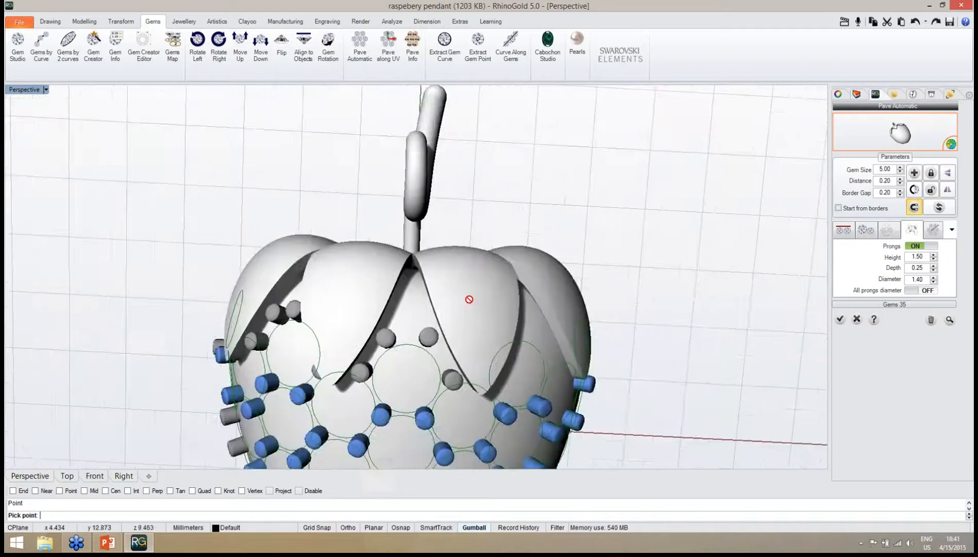
right_drag(411, 346, 277, 355)
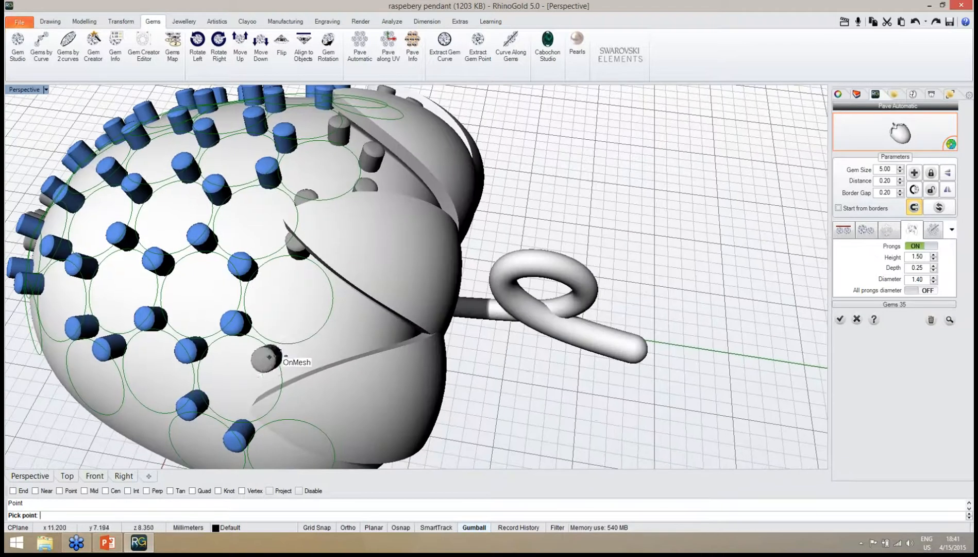
click(285, 354)
click(345, 294)
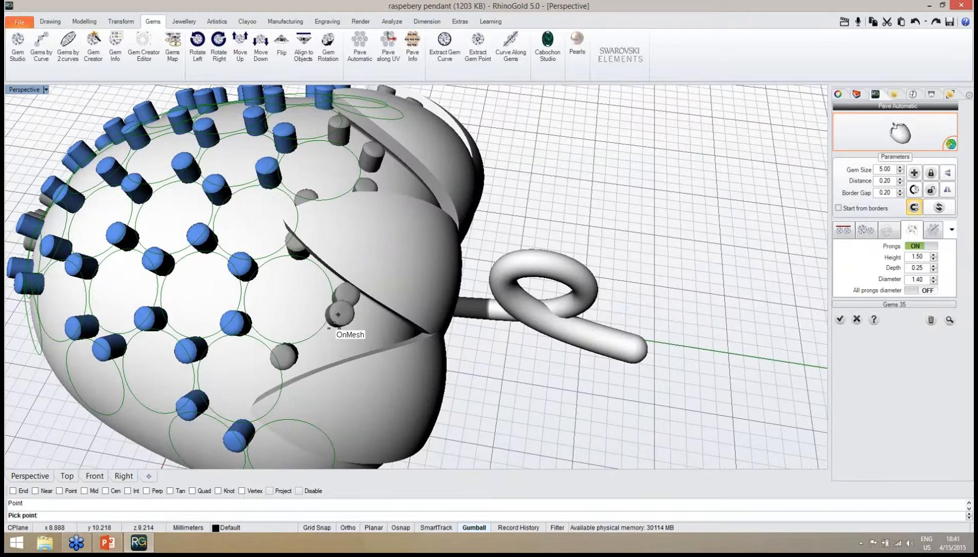
click(334, 331)
Add prongs in the gaps between the outermost gems along the berry's right side, from the leaves toward the tip.
right_drag(338, 332, 310, 365)
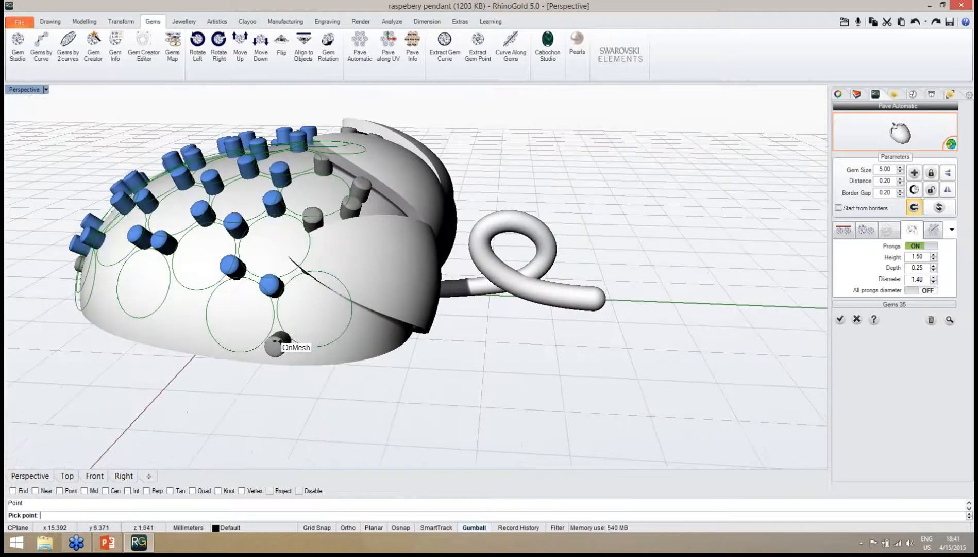
click(359, 323)
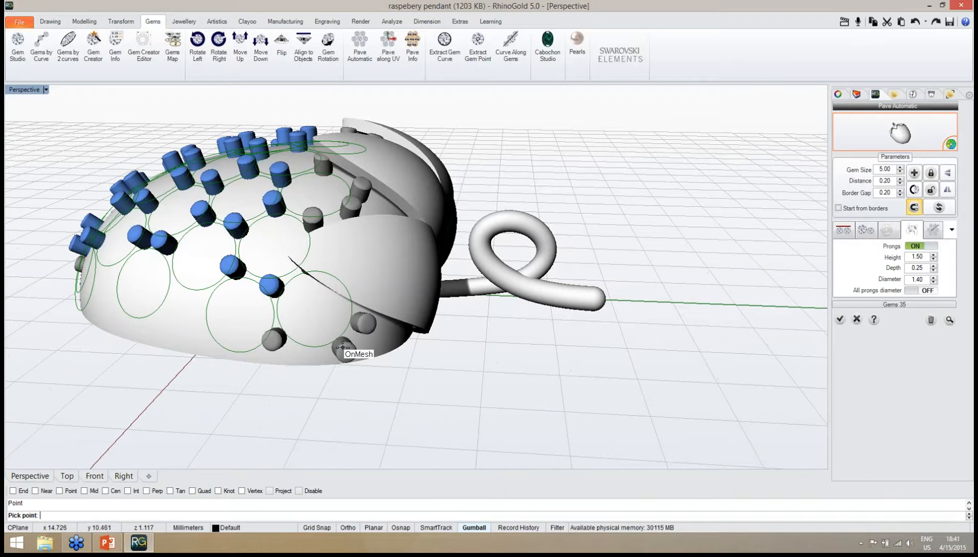
right_drag(342, 347, 313, 397)
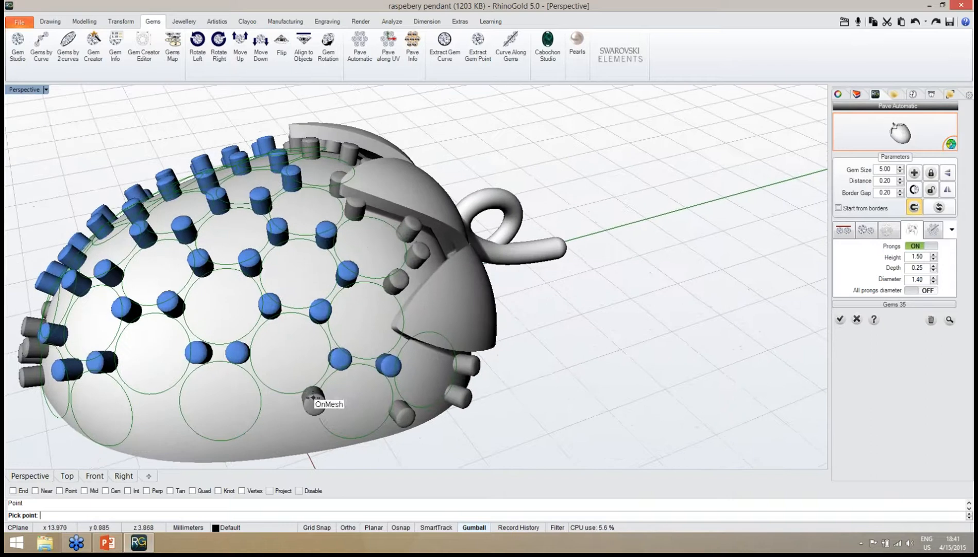
click(312, 396)
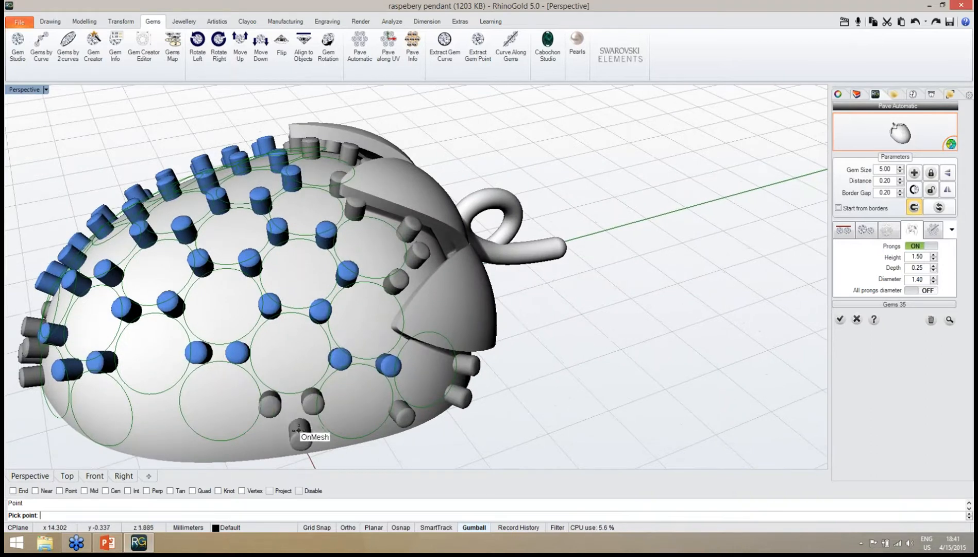
right_drag(295, 433, 301, 419)
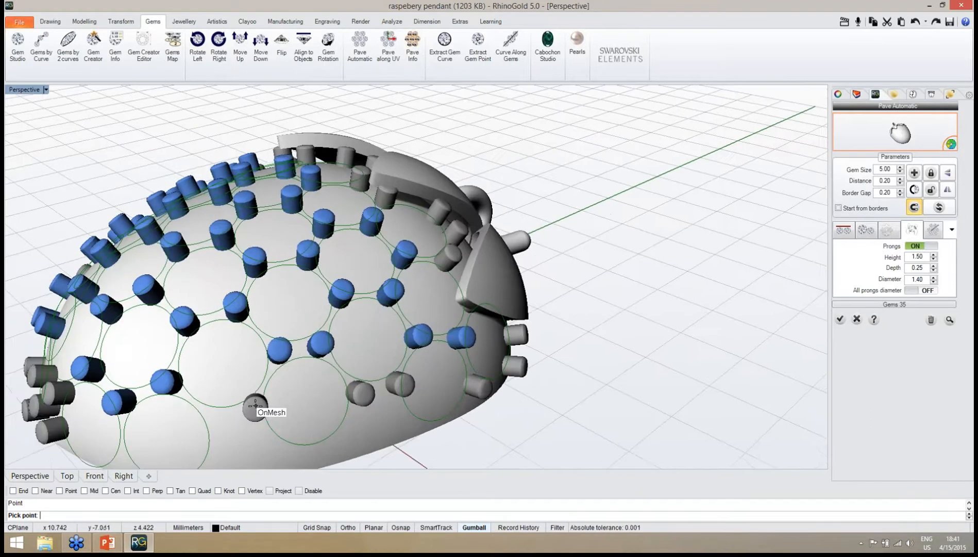
click(255, 405)
click(214, 416)
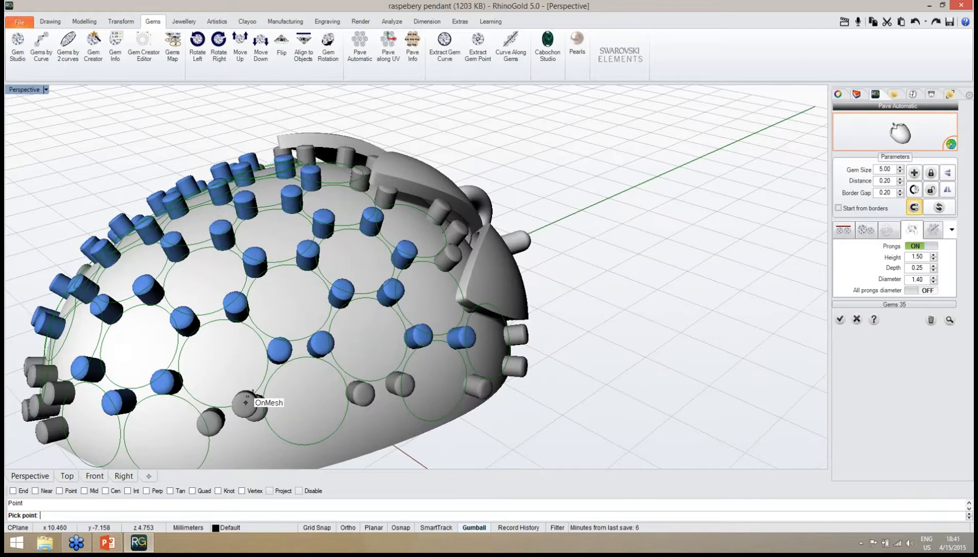
Add five prongs below the outer edges of the lowest gems along the berry's right side, from the tip toward the leaves.
right_drag(266, 390, 338, 400)
scroll(306, 377, down, 2)
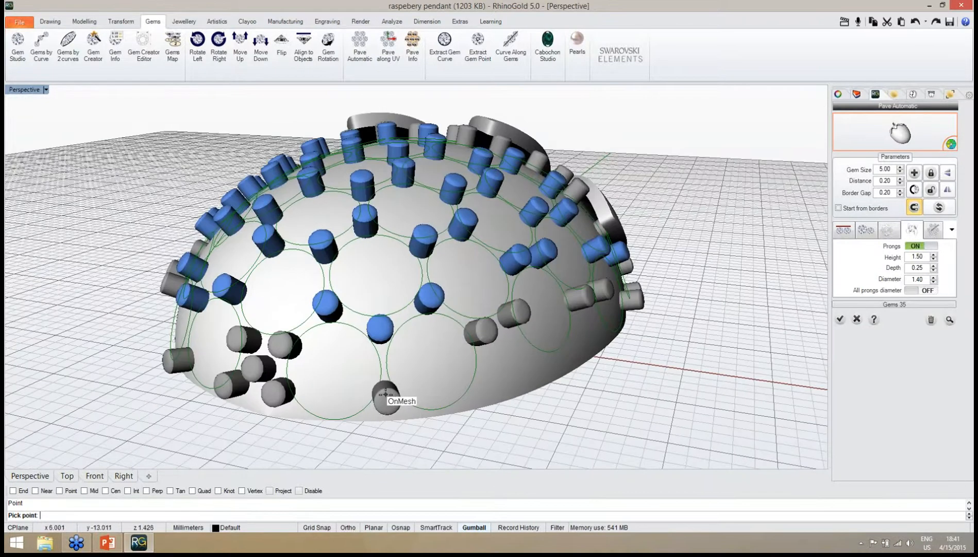
right_drag(444, 388, 324, 420)
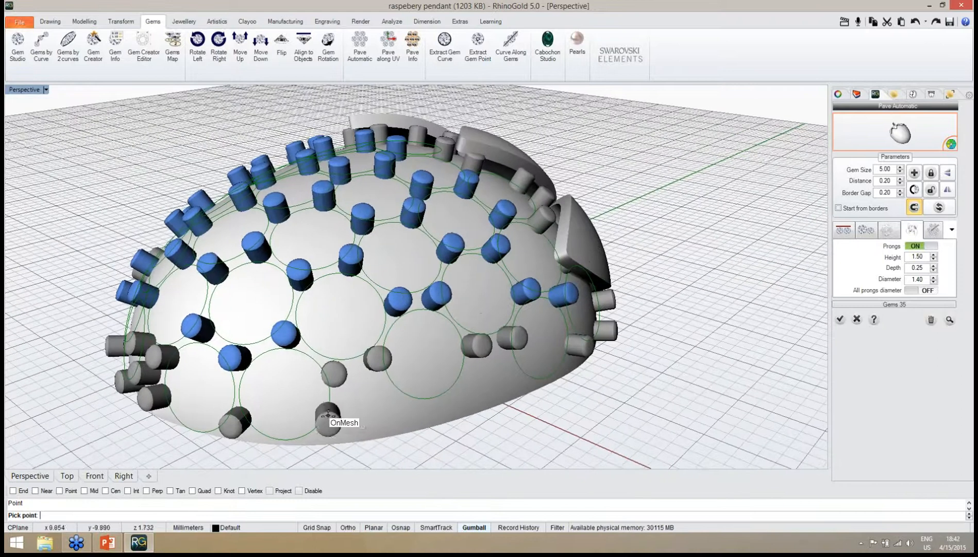
click(337, 412)
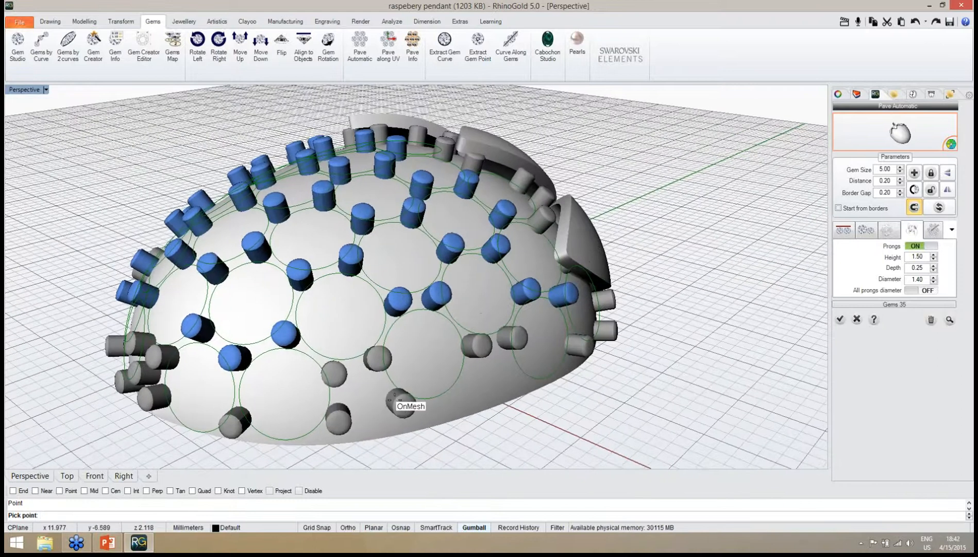
click(394, 399)
click(368, 395)
right_drag(409, 382, 332, 411)
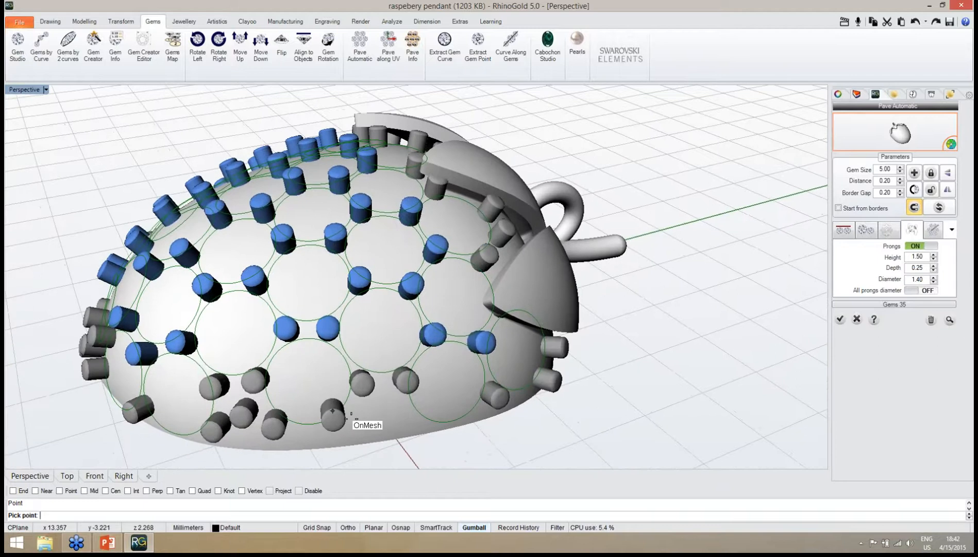
click(347, 417)
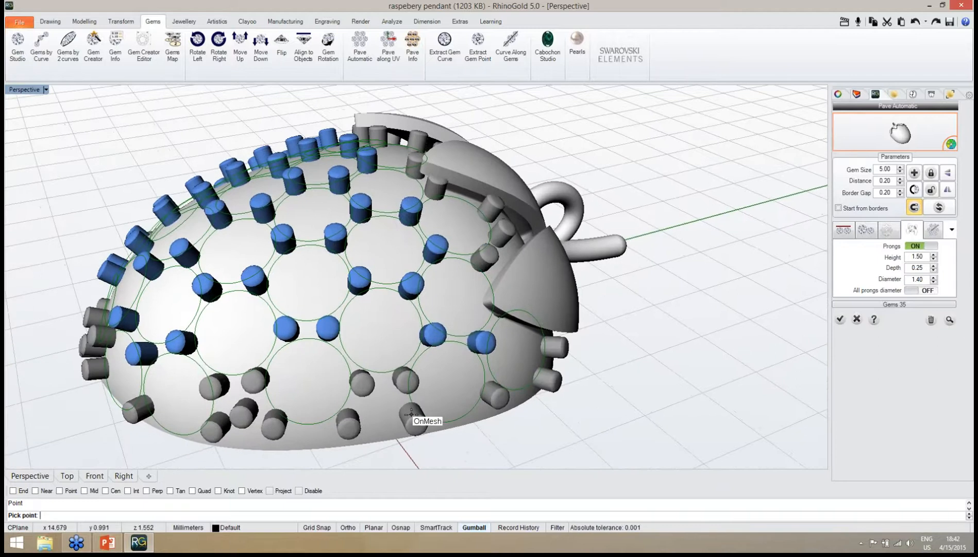
click(410, 415)
Add six prongs below the outer edges of the lowest gems along the berry's left side, from the tip toward the leaves.
right_drag(403, 404, 512, 387)
click(515, 387)
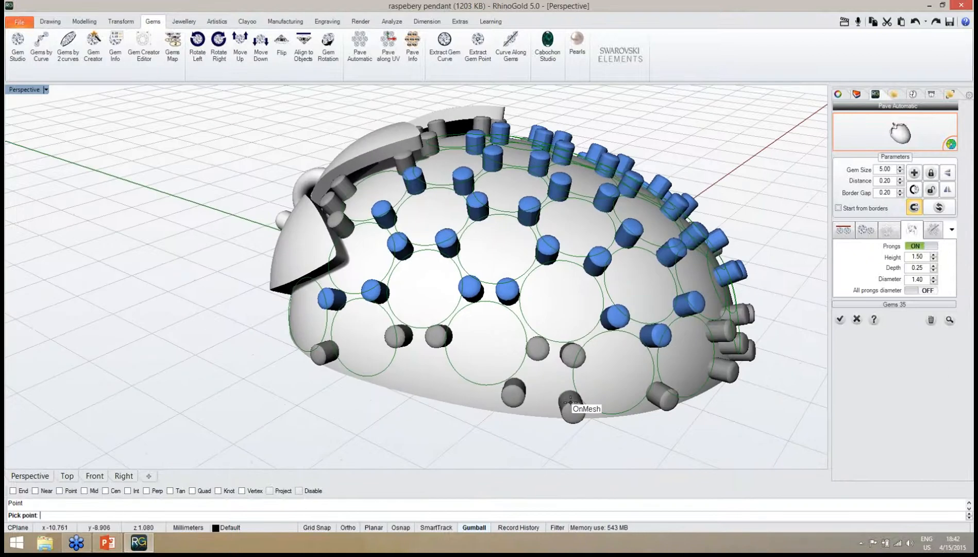
click(569, 398)
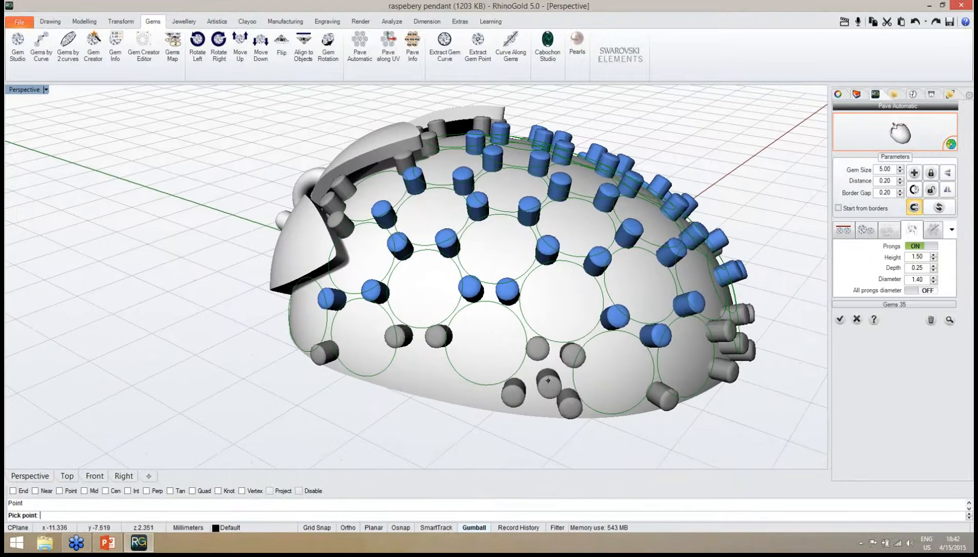
click(548, 380)
right_drag(548, 380, 601, 372)
click(526, 377)
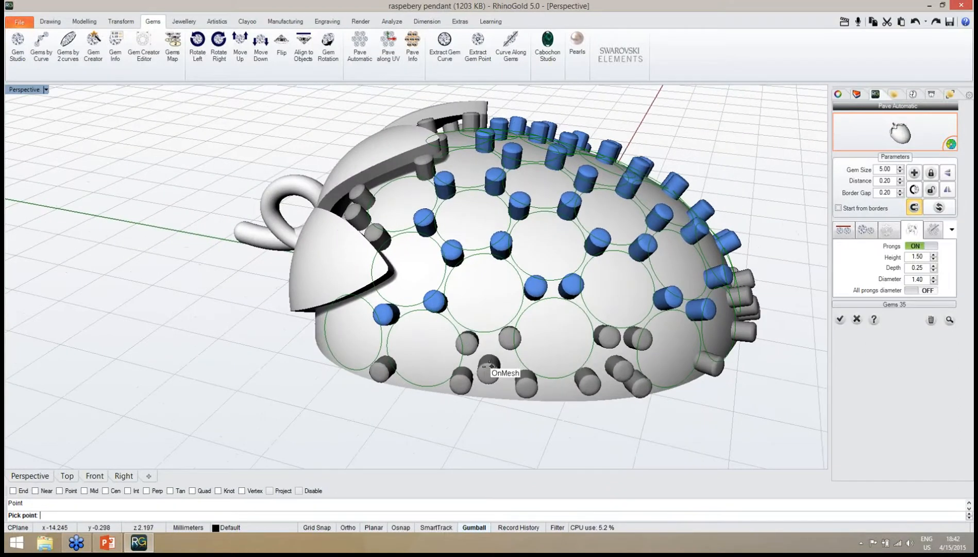
click(488, 368)
right_drag(489, 368, 546, 365)
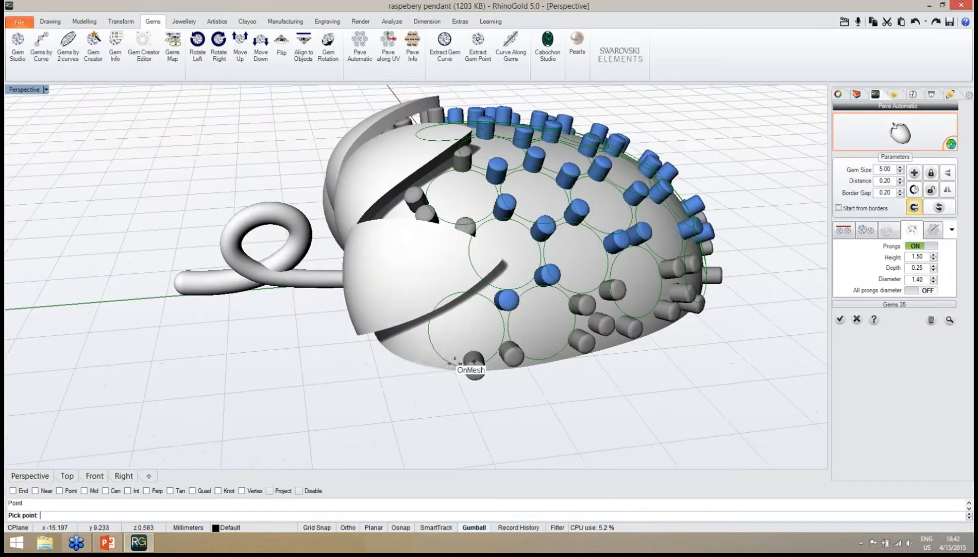
click(425, 348)
Save the file and generate the automatic pavé's gems and prongs on the berry.
right_drag(598, 335, 509, 360)
scroll(509, 361, down, 6)
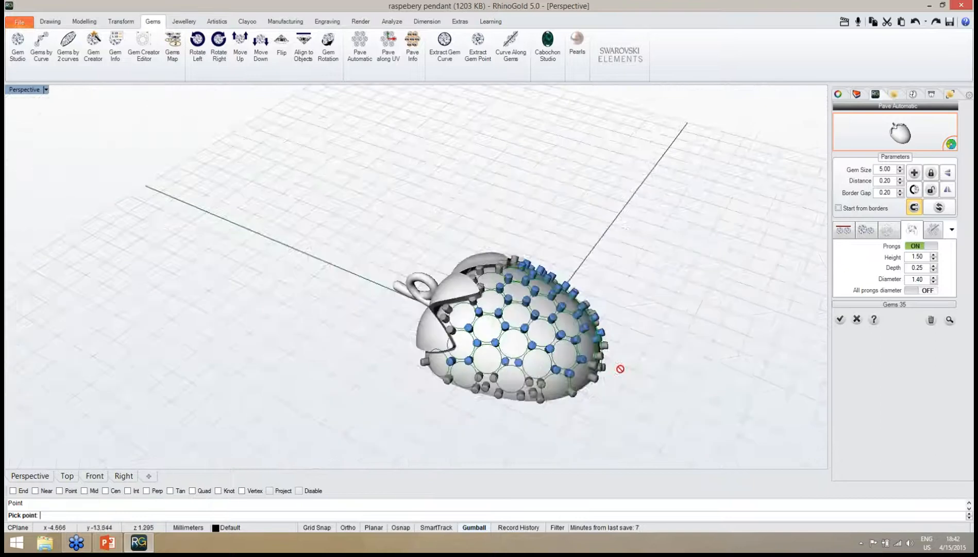
right_drag(620, 369, 469, 357)
scroll(437, 318, down, 6)
right_drag(437, 318, 447, 368)
scroll(446, 368, up, 6)
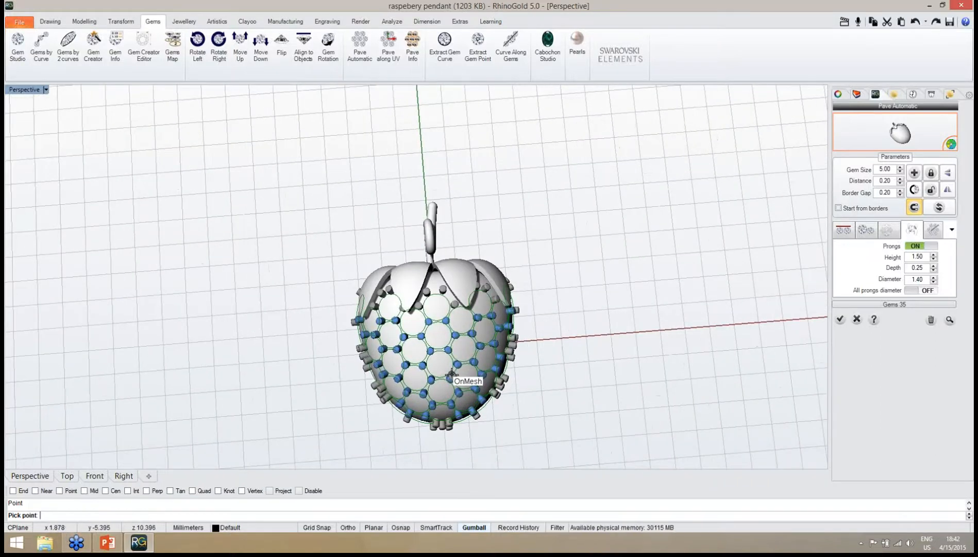
key(ctrl+s)
right_drag(498, 410, 548, 433)
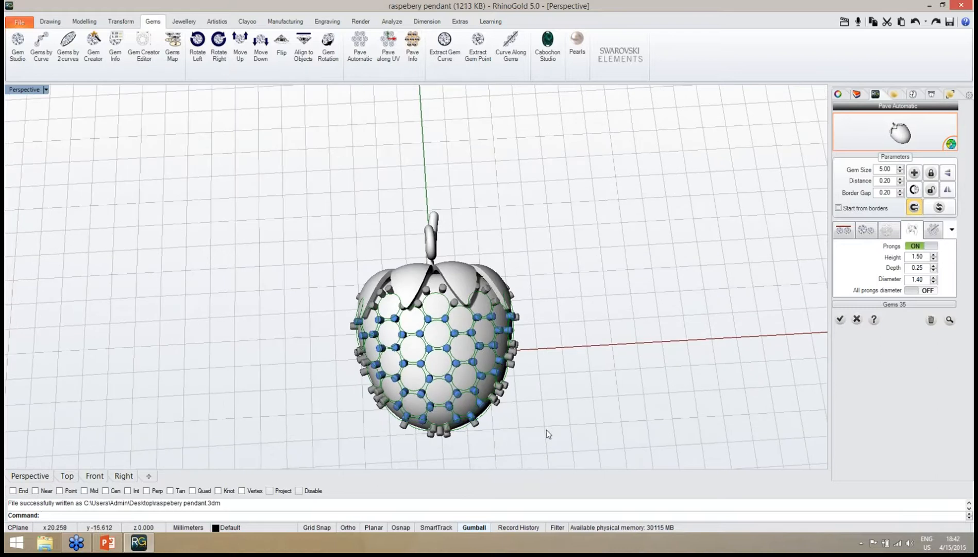
click(839, 319)
right_drag(620, 415, 614, 389)
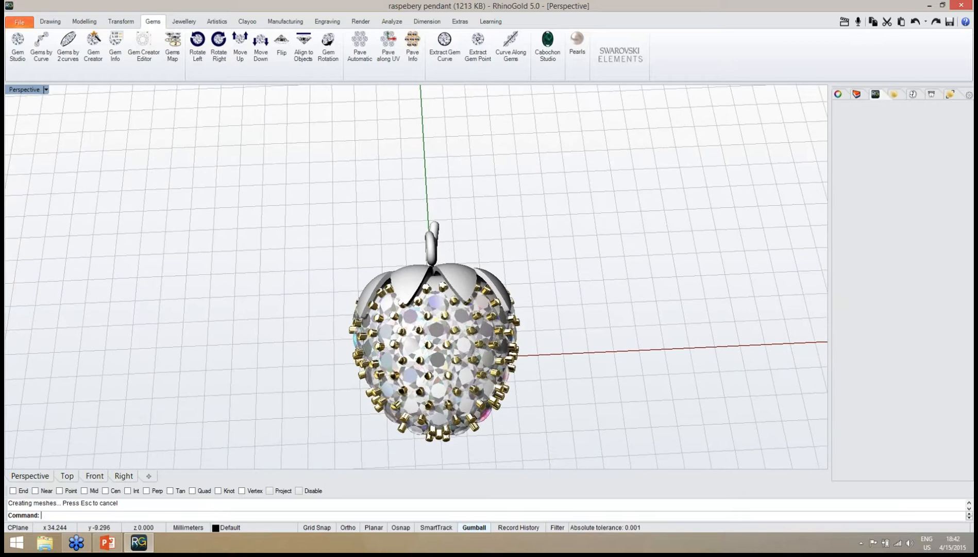
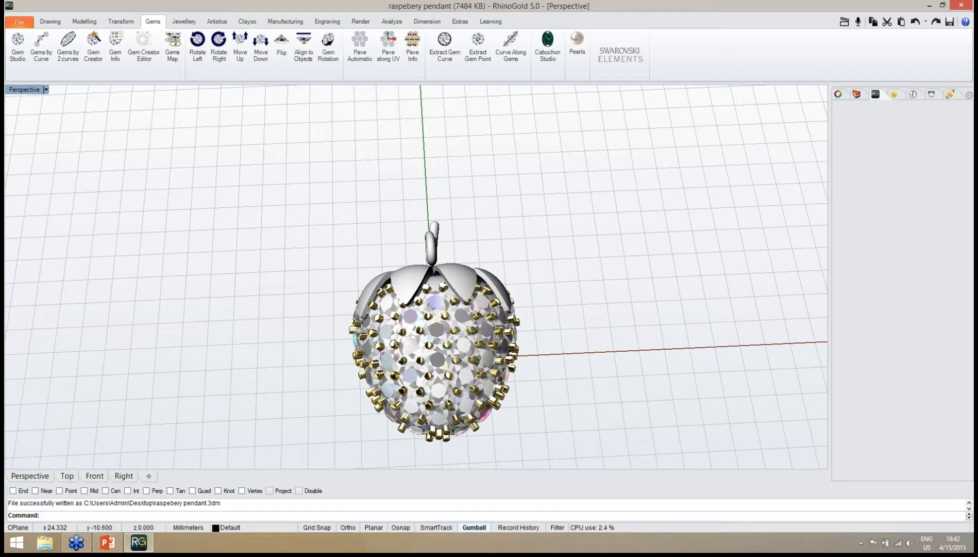
Check the pavé's gems and prongs on the berry from several angles and save the file.
right_drag(578, 386, 556, 391)
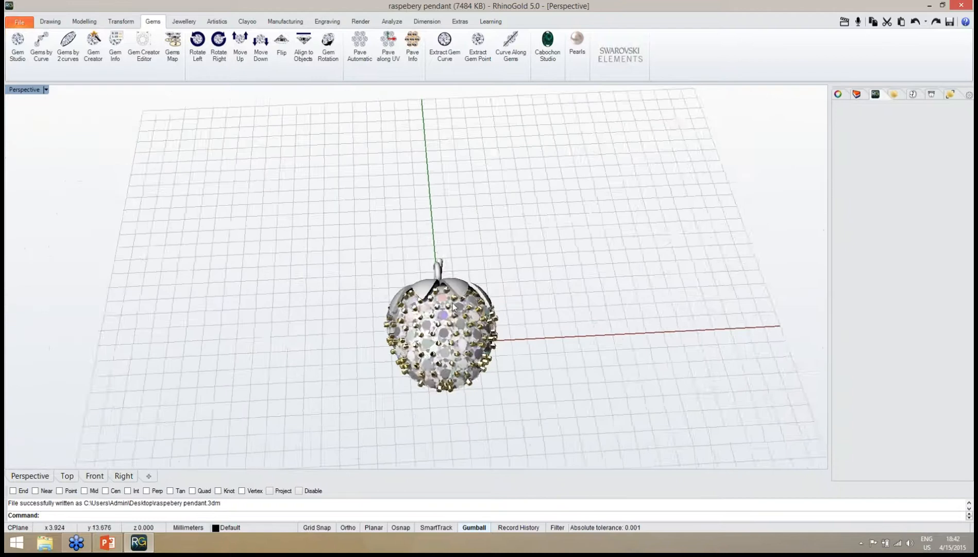
right_drag(478, 304, 475, 351)
scroll(472, 313, up, 7)
right_drag(472, 313, 441, 313)
scroll(440, 312, down, 6)
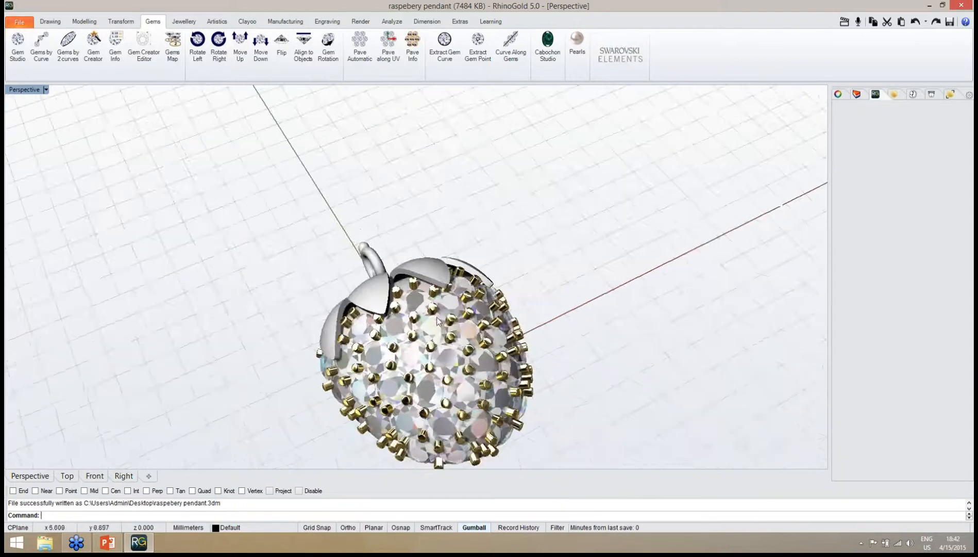
right_drag(495, 392, 513, 350)
scroll(468, 365, up, 5)
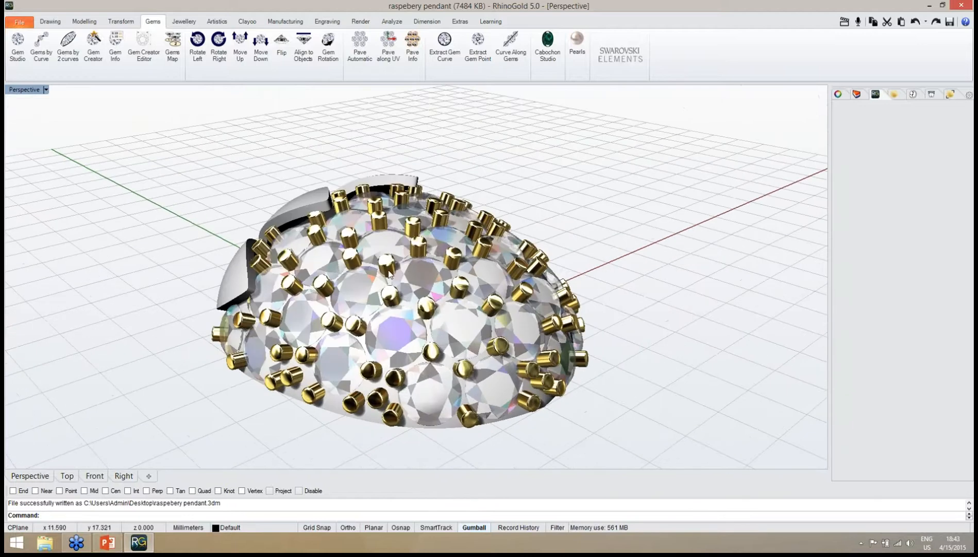
scroll(426, 298, down, 5)
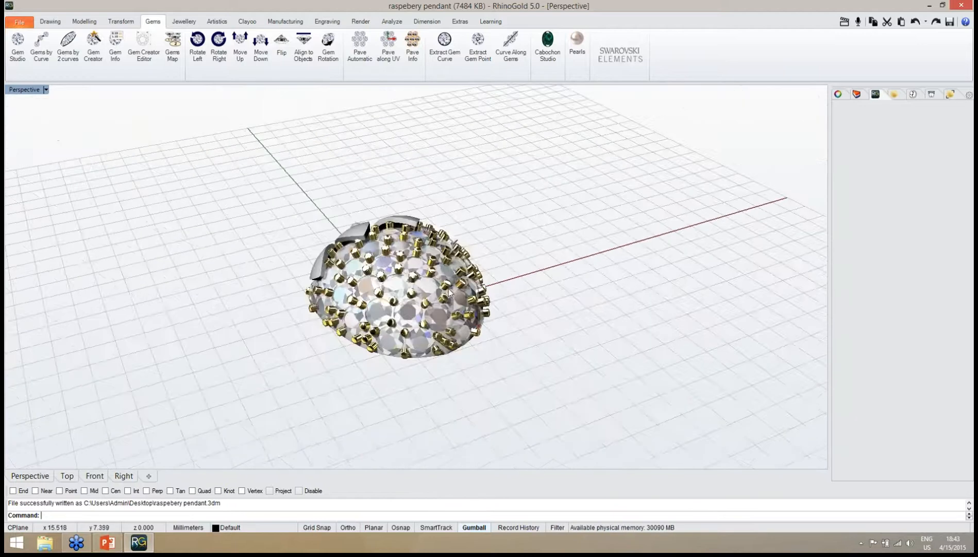
right_drag(449, 292, 420, 338)
scroll(419, 299, up, 4)
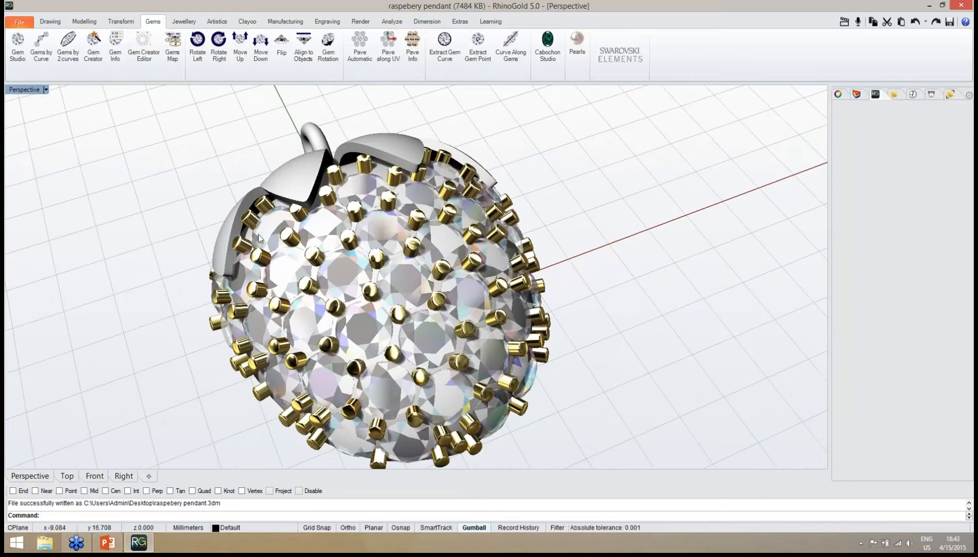
key(ctrl+s)
right_drag(421, 423, 374, 344)
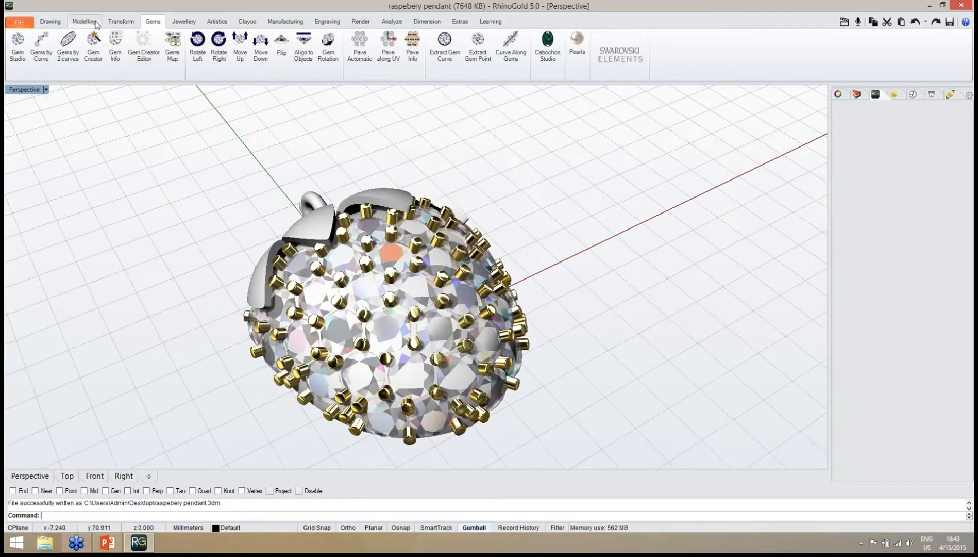
Select all the gems on the berry and create cutters for them with Cutter Studio's default parameters.
click(183, 23)
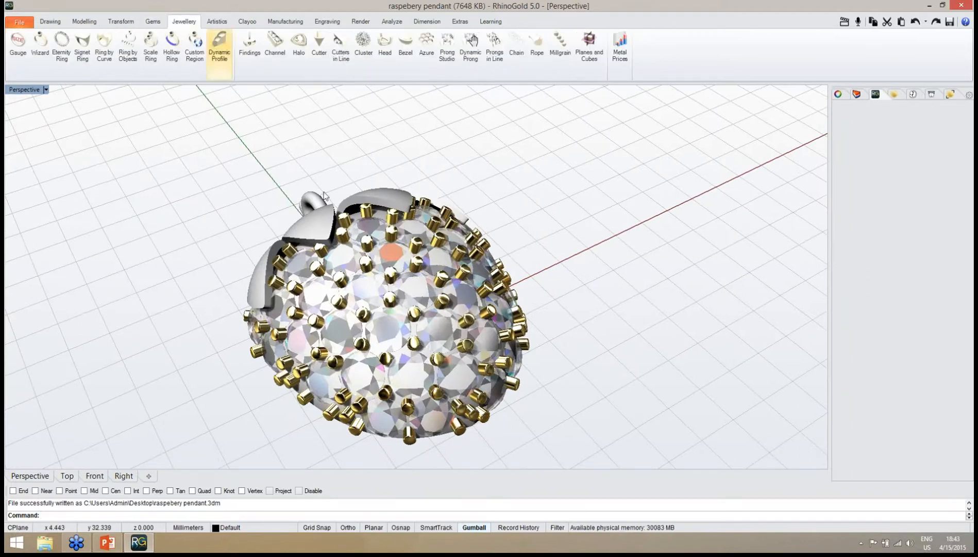
middle_click(347, 170)
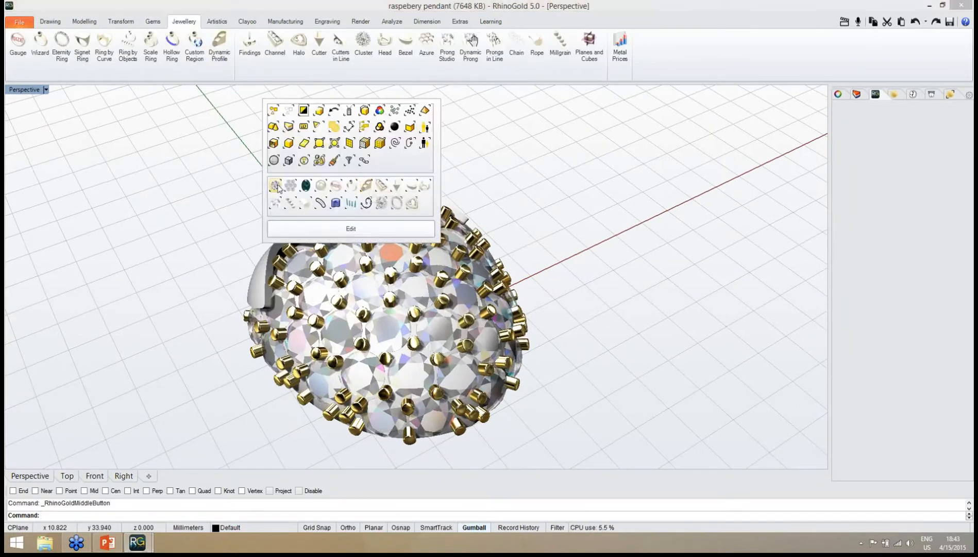
click(275, 186)
right_drag(441, 311, 379, 202)
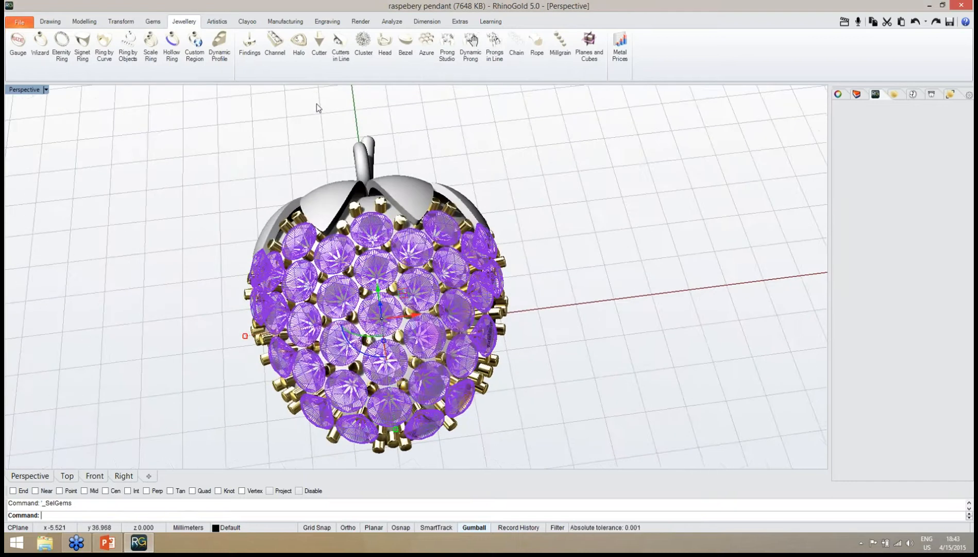
click(319, 46)
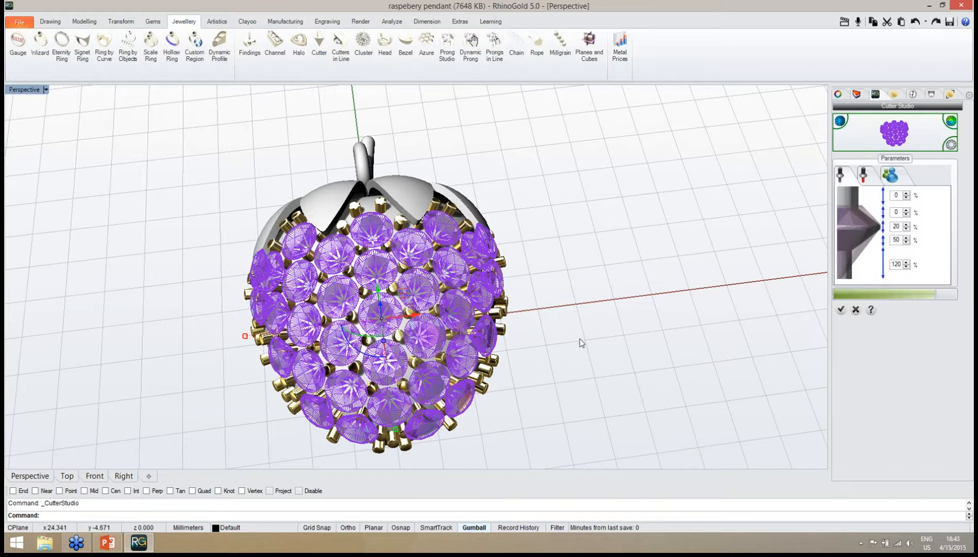
right_drag(522, 378, 569, 184)
right_drag(445, 205, 825, 355)
click(841, 310)
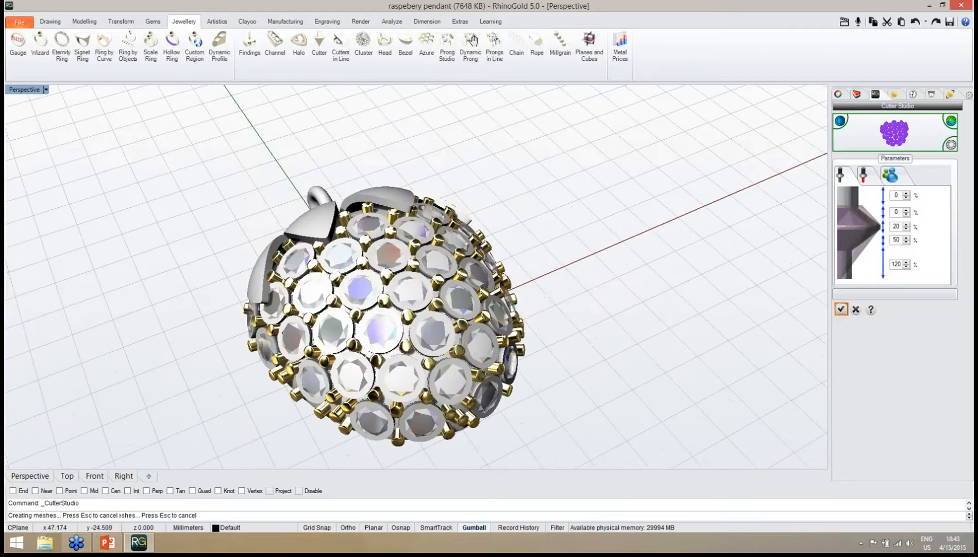
Examine the gem cutters around the gems and leaves on the front of the berry.
right_drag(645, 289, 542, 235)
scroll(536, 232, up, 3)
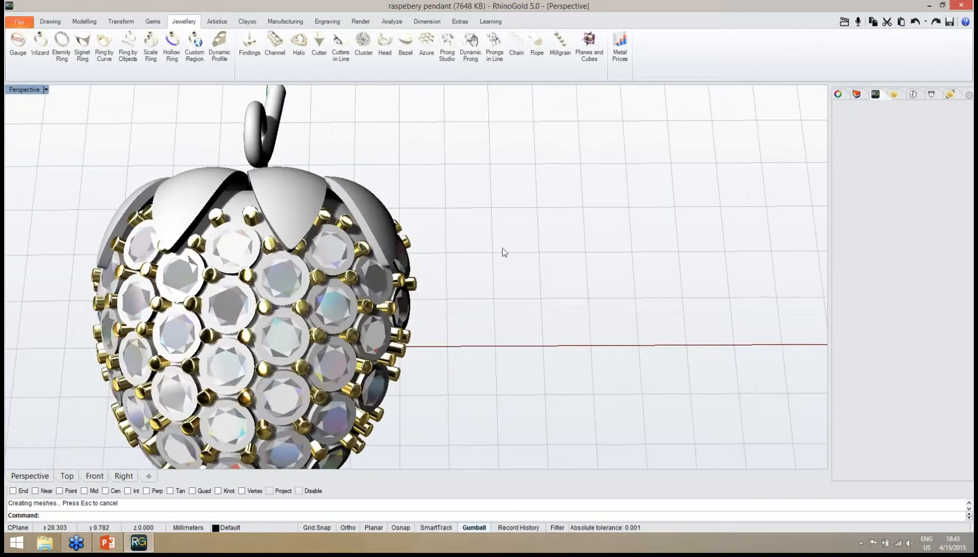
right_drag(212, 197, 326, 259)
scroll(349, 310, down, 3)
scroll(253, 286, up, 7)
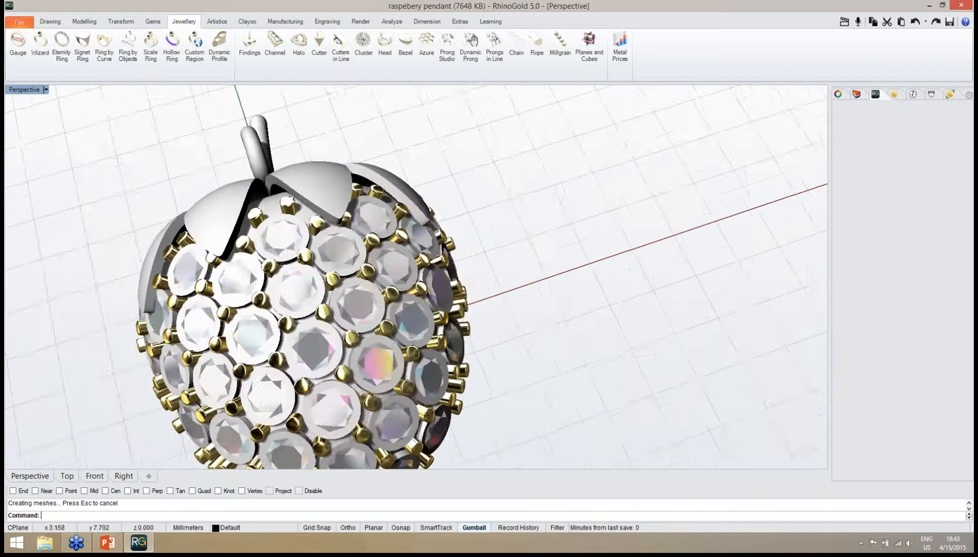
scroll(368, 282, down, 3)
scroll(263, 298, up, 5)
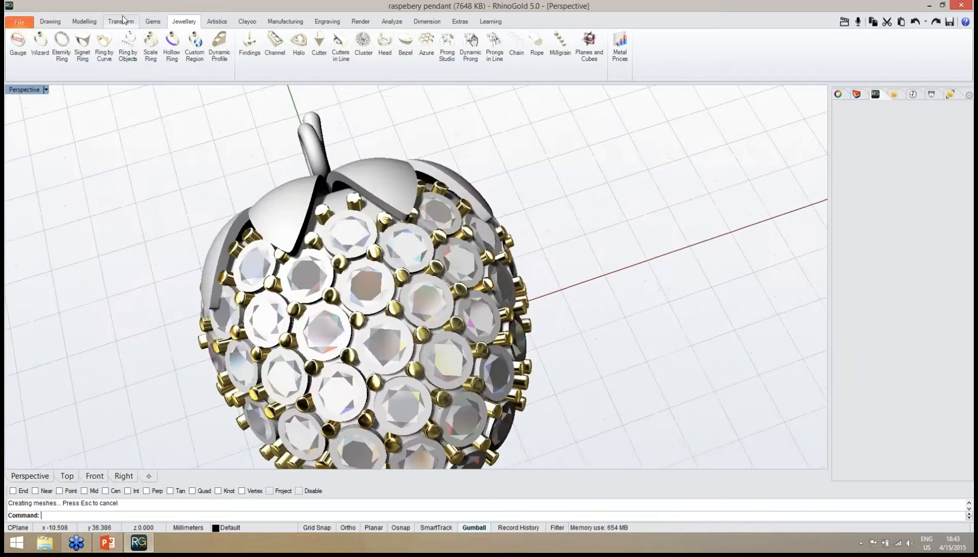
Subtract all the gem cutters from the berry body with a Boolean difference.
click(84, 22)
click(553, 41)
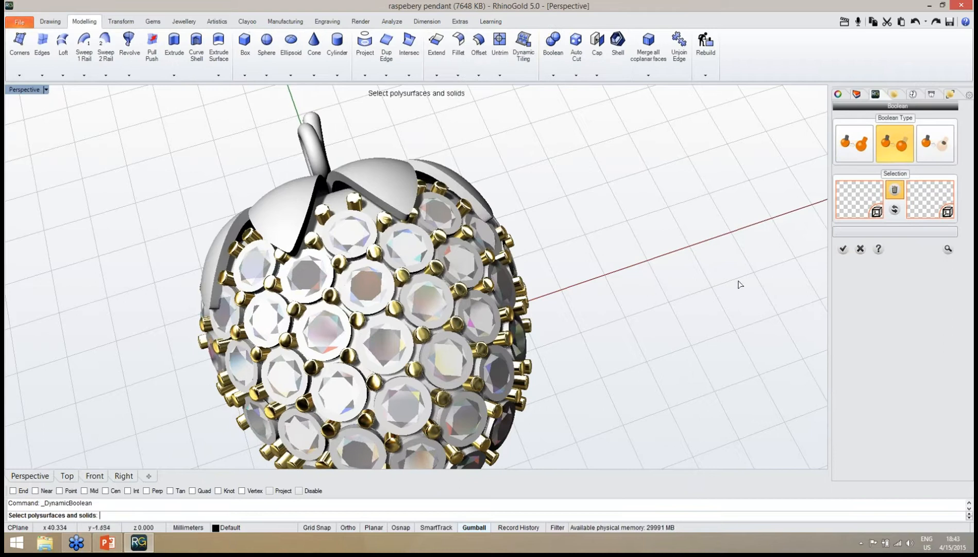
right_drag(738, 282, 651, 301)
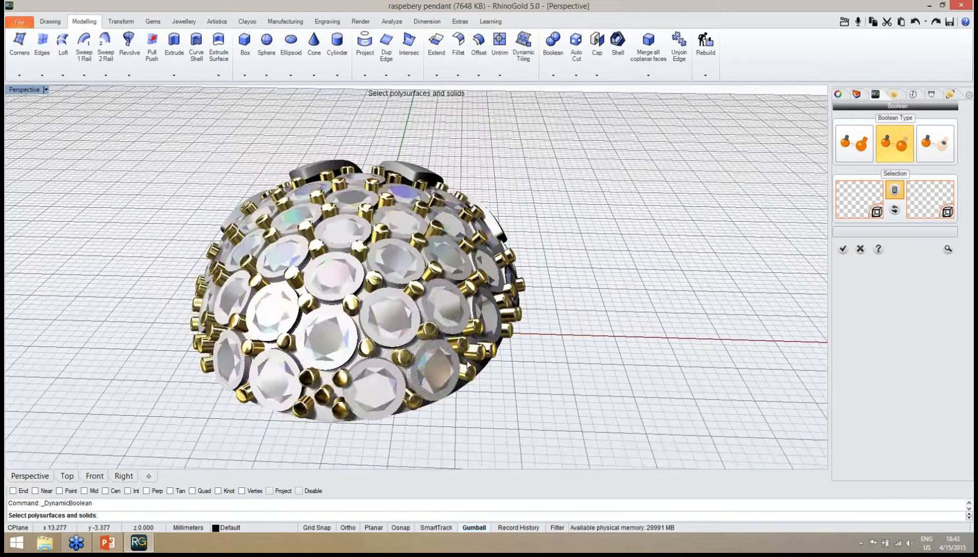
click(323, 420)
right_click(500, 431)
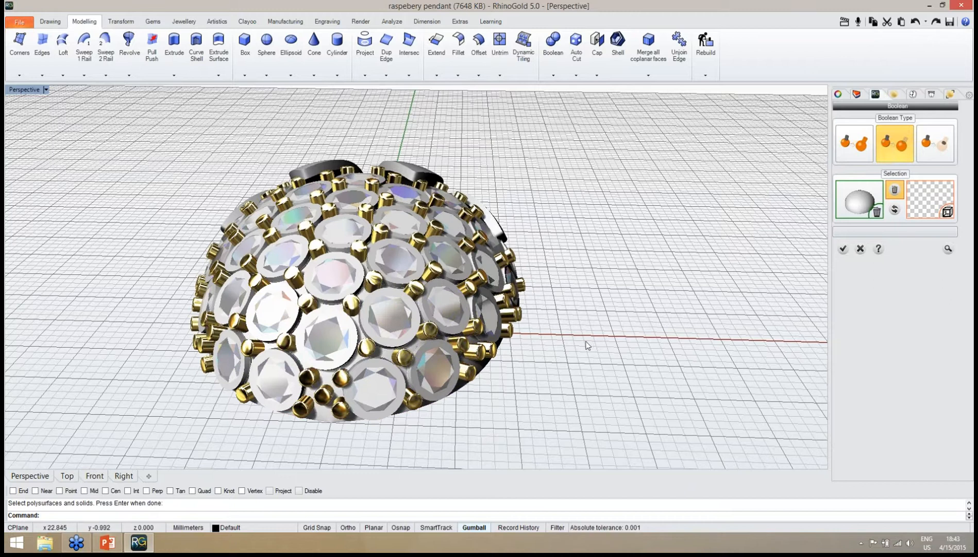
right_drag(535, 353, 701, 356)
click(922, 205)
right_click(660, 300)
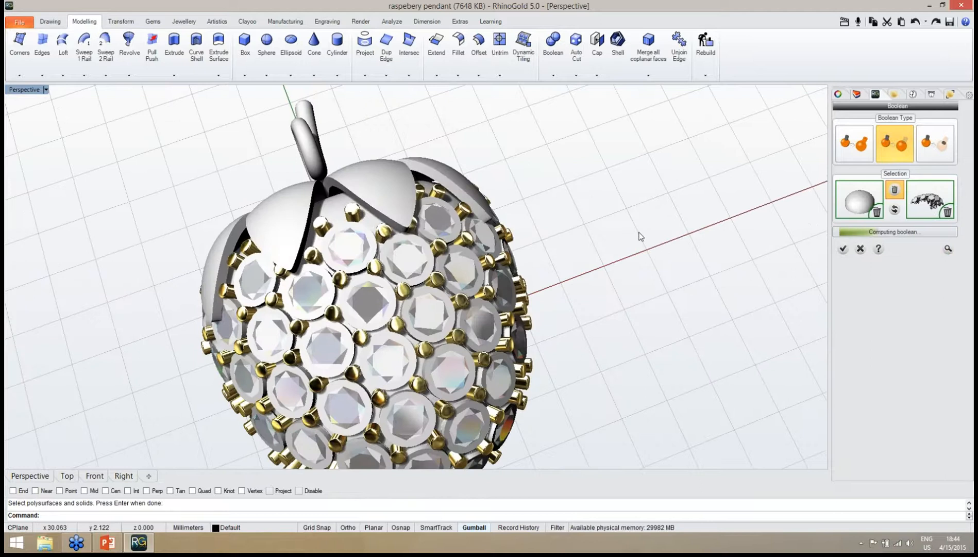
right_drag(639, 260, 613, 263)
click(842, 249)
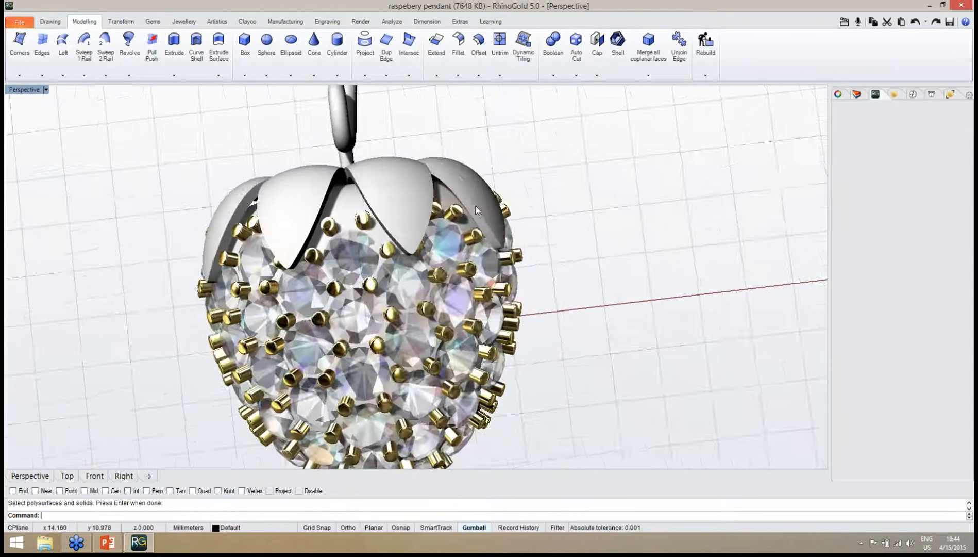
Inspect the berry's gem seats and prongs after the Boolean difference.
scroll(472, 205, down, 6)
right_drag(438, 255, 420, 226)
scroll(417, 184, up, 4)
scroll(417, 179, up, 1)
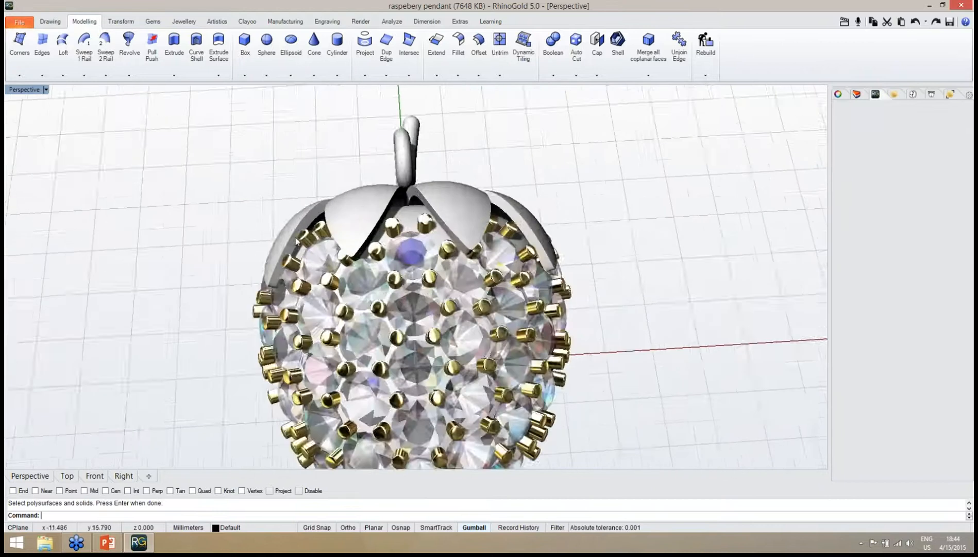
scroll(418, 180, down, 3)
scroll(359, 296, up, 5)
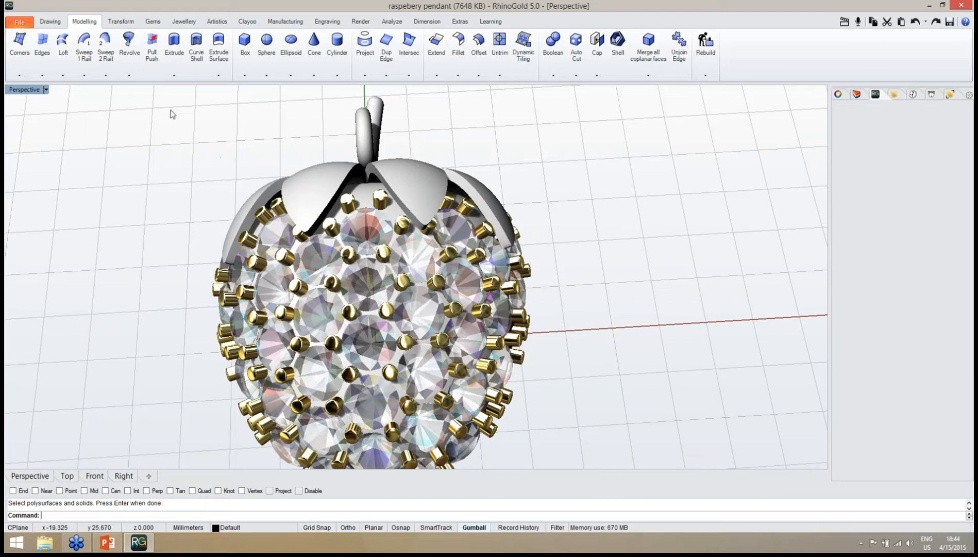
Place a brilliant-cut emerald 2.00 mm in diameter on the X axis beside the berry, at about x = 30.
click(153, 23)
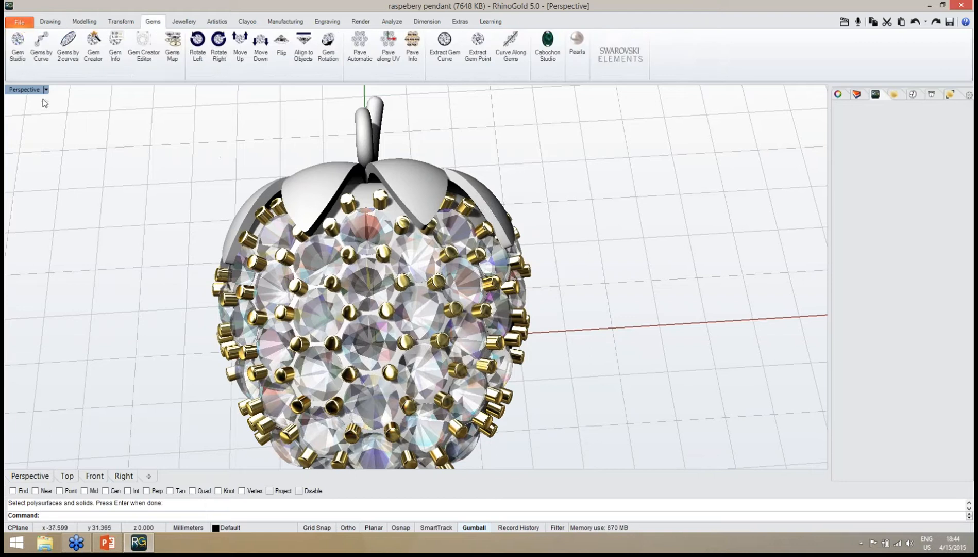
click(18, 45)
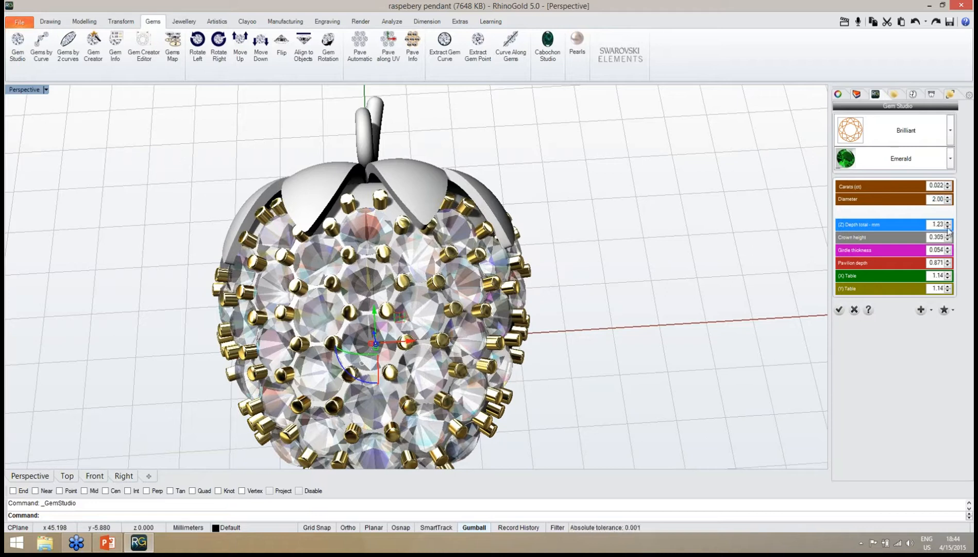
click(930, 312)
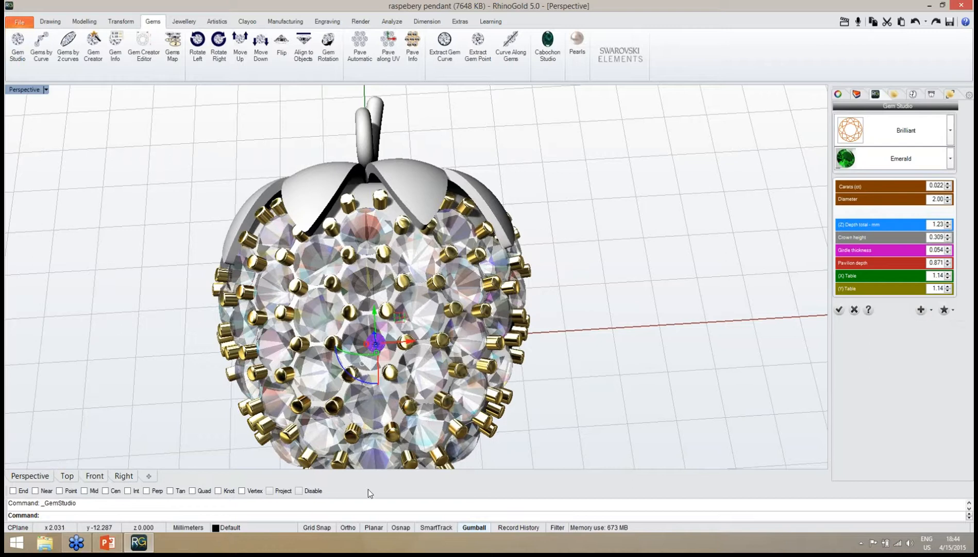
click(928, 311)
click(925, 338)
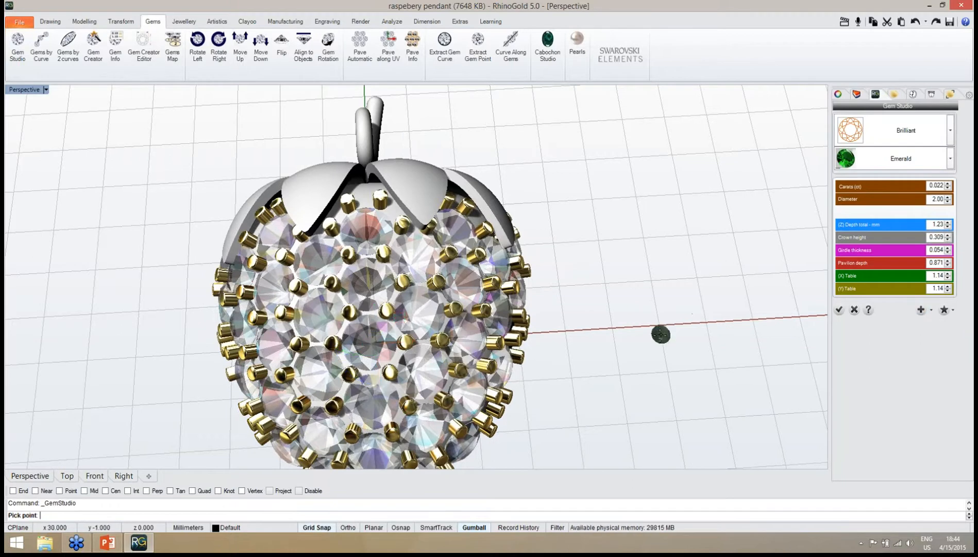
scroll(661, 334, up, 8)
click(660, 313)
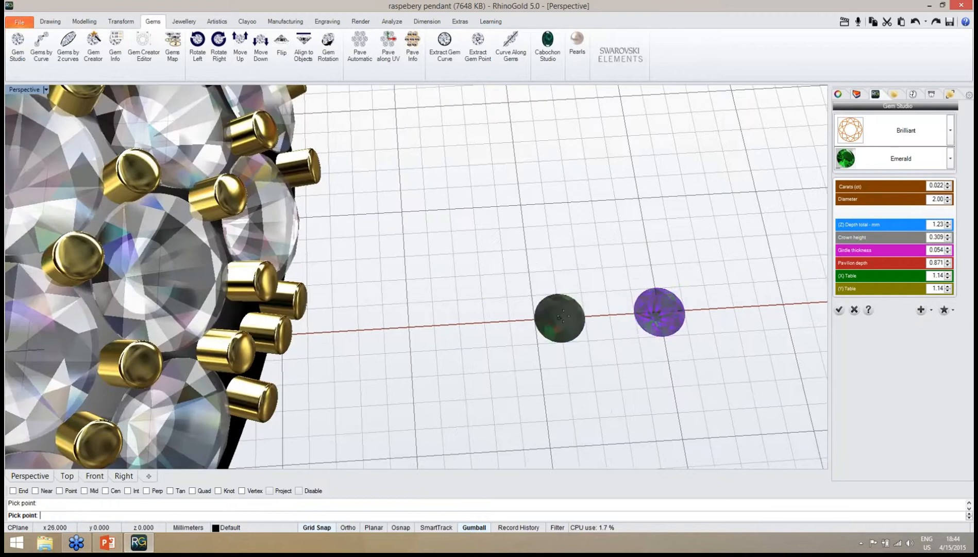
right_click(559, 317)
scroll(493, 294, down, 6)
click(840, 310)
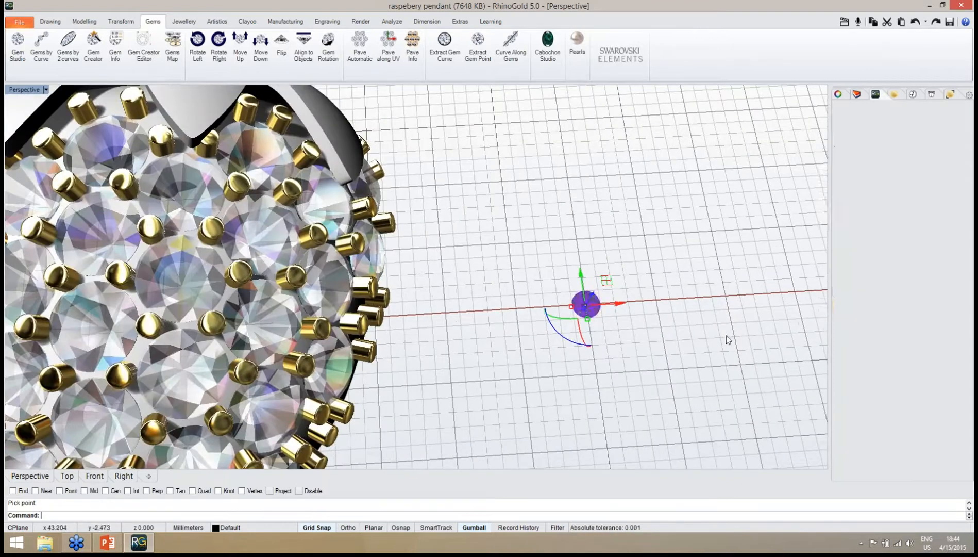
Extract the gem point from the emerald placed beside the berry.
scroll(630, 355, up, 8)
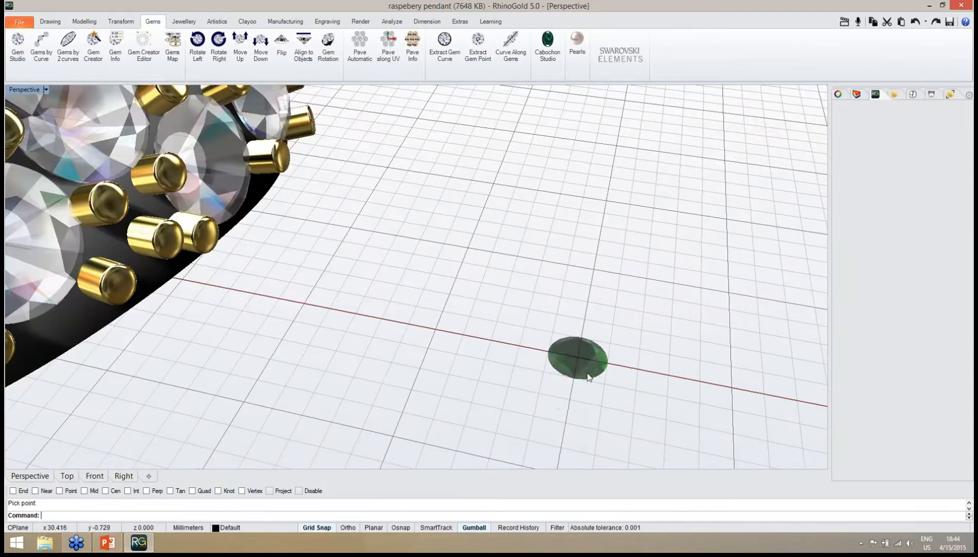
click(585, 367)
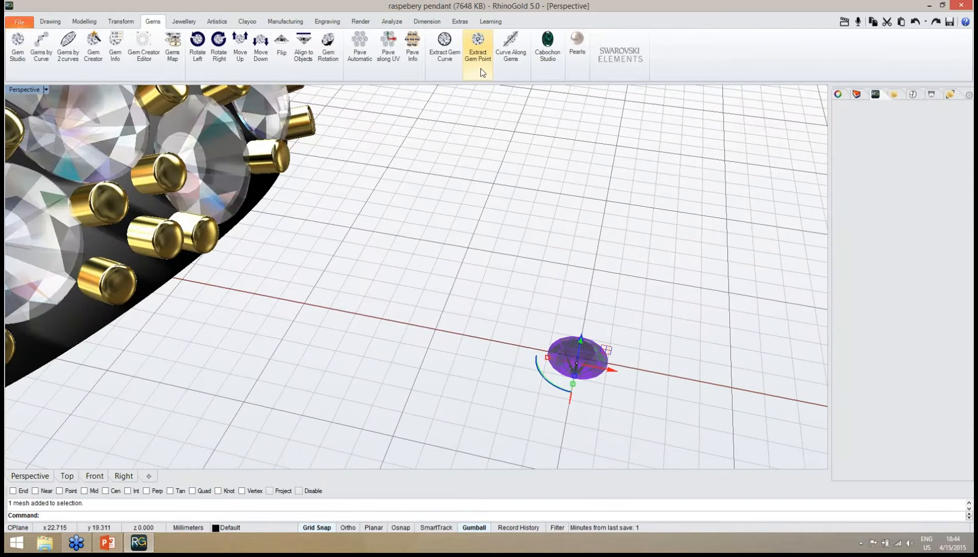
click(479, 51)
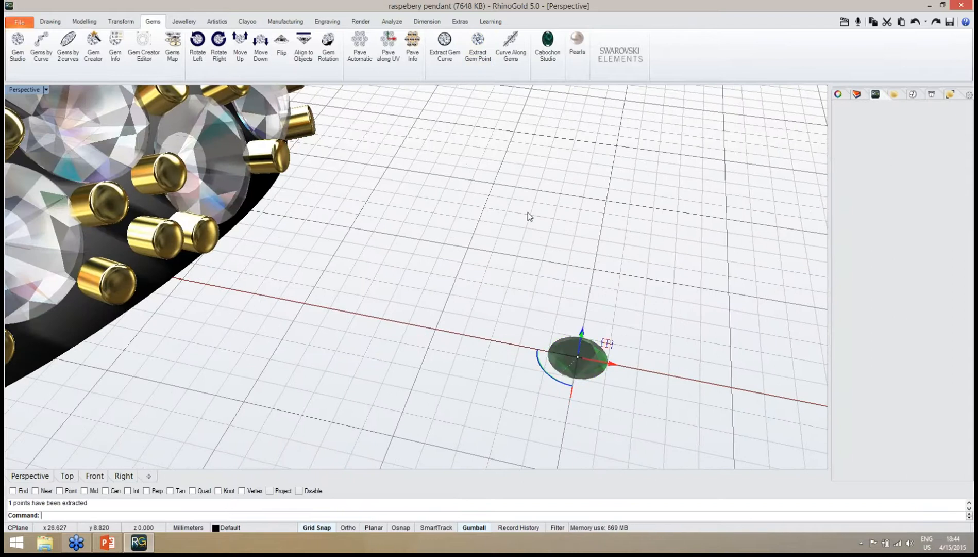
scroll(589, 383, up, 5)
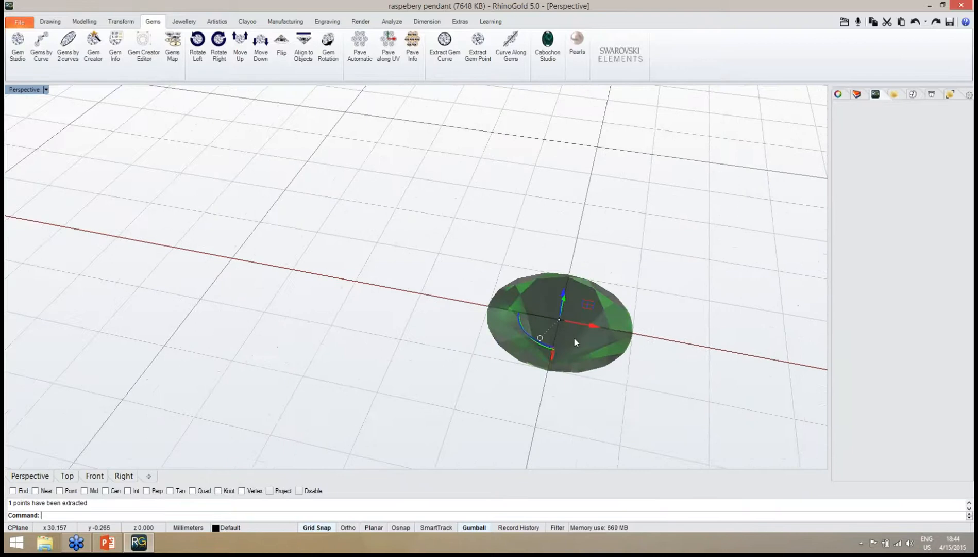
click(436, 337)
Create a round cabochon with length 2.00 and height 0.90 on the emerald's extracted point.
scroll(474, 298, down, 8)
right_drag(458, 312, 502, 349)
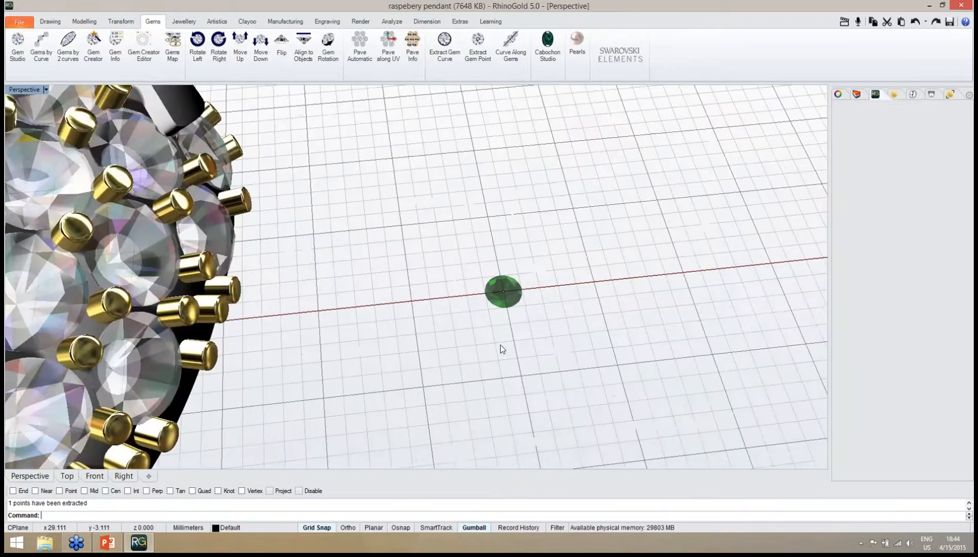
scroll(502, 351, down, 6)
click(548, 45)
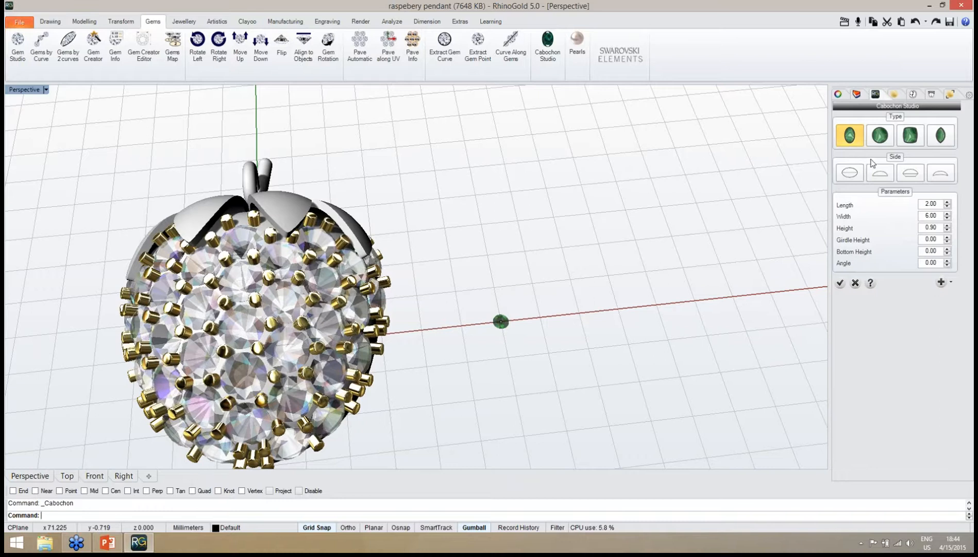
click(880, 135)
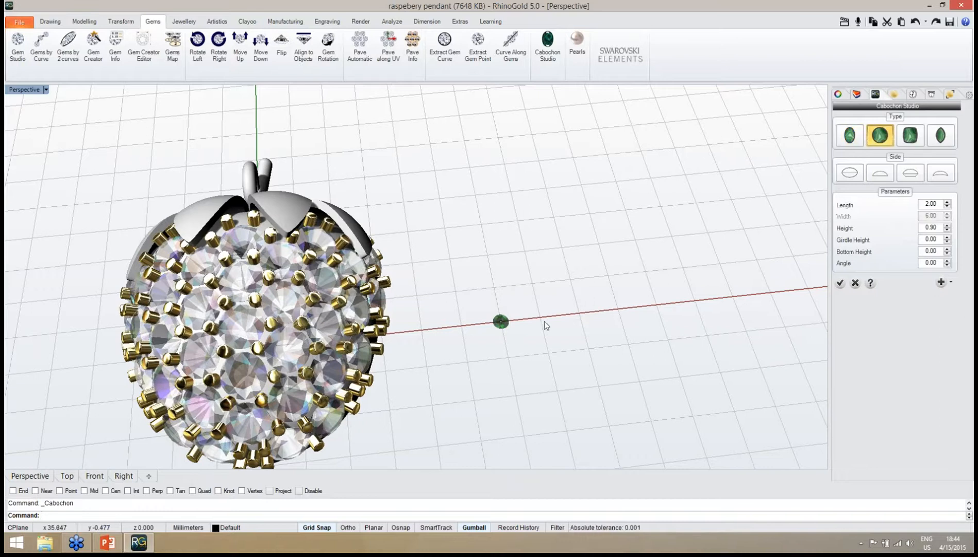
scroll(543, 327, up, 6)
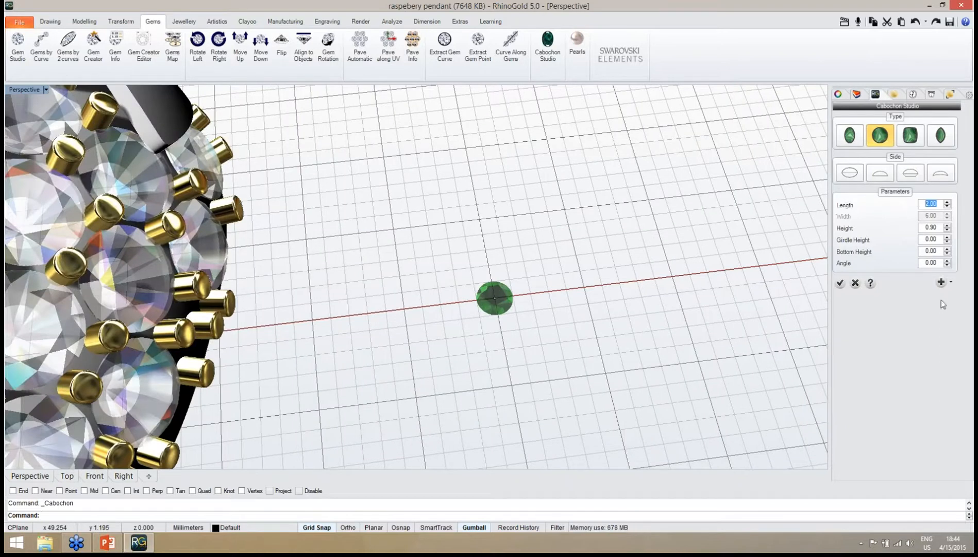
click(950, 285)
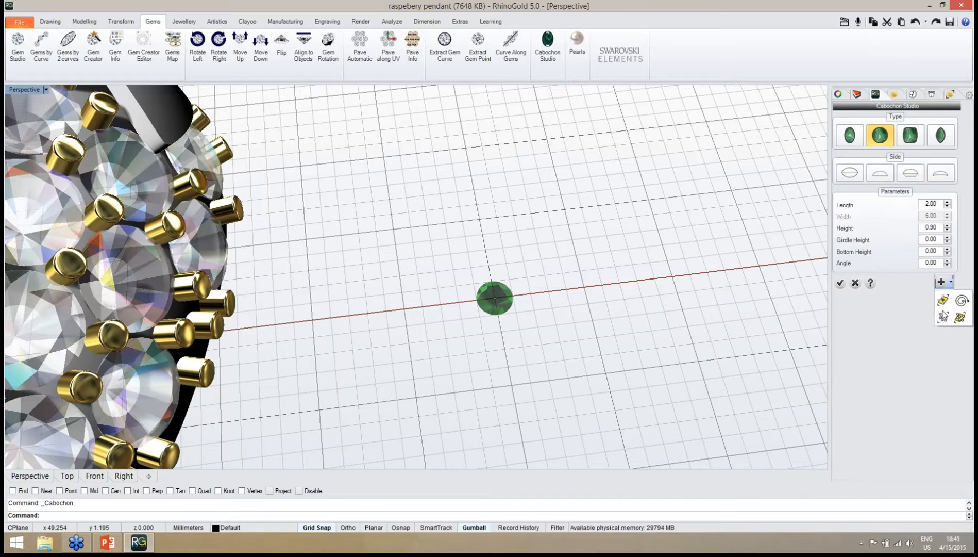
click(943, 319)
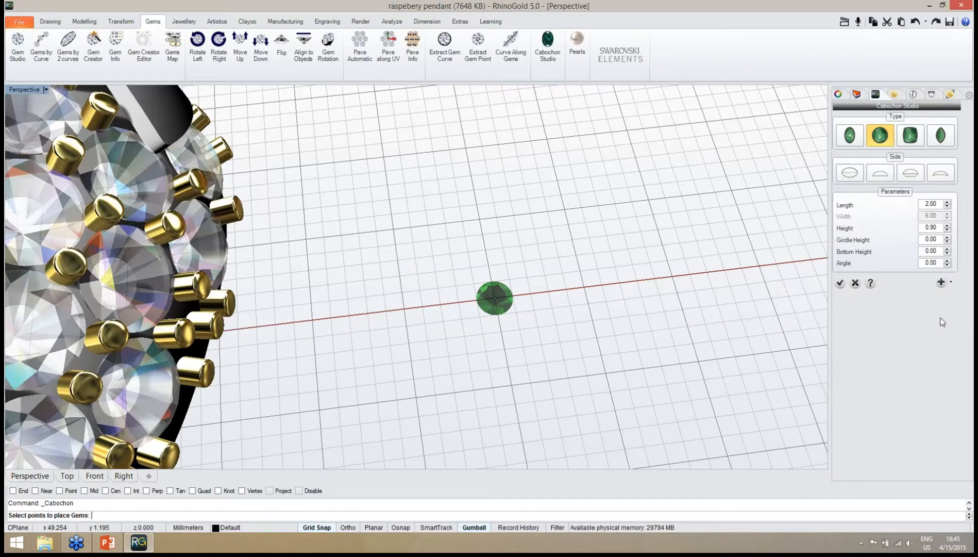
click(494, 299)
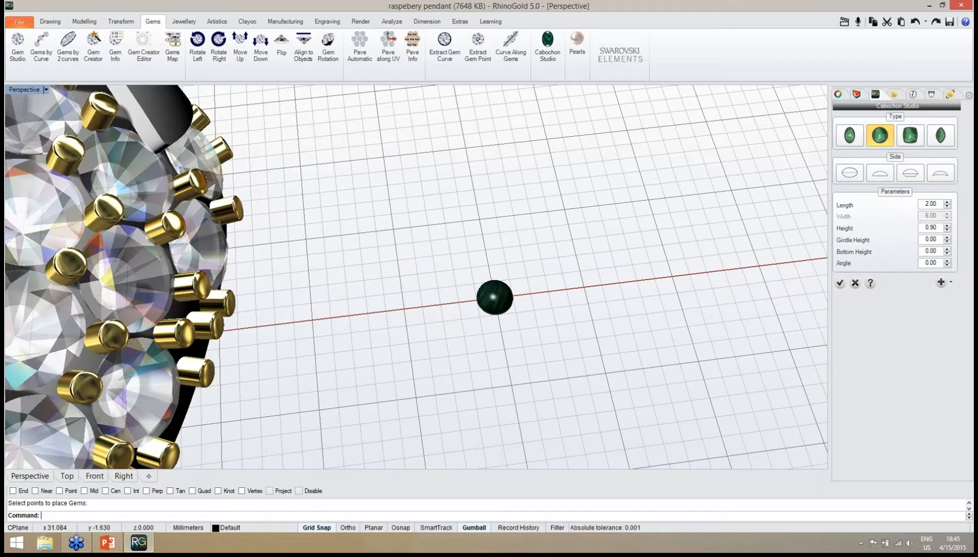
Hide the brilliant-cut emerald beneath the cabochon.
right_drag(520, 324, 515, 238)
scroll(499, 324, up, 15)
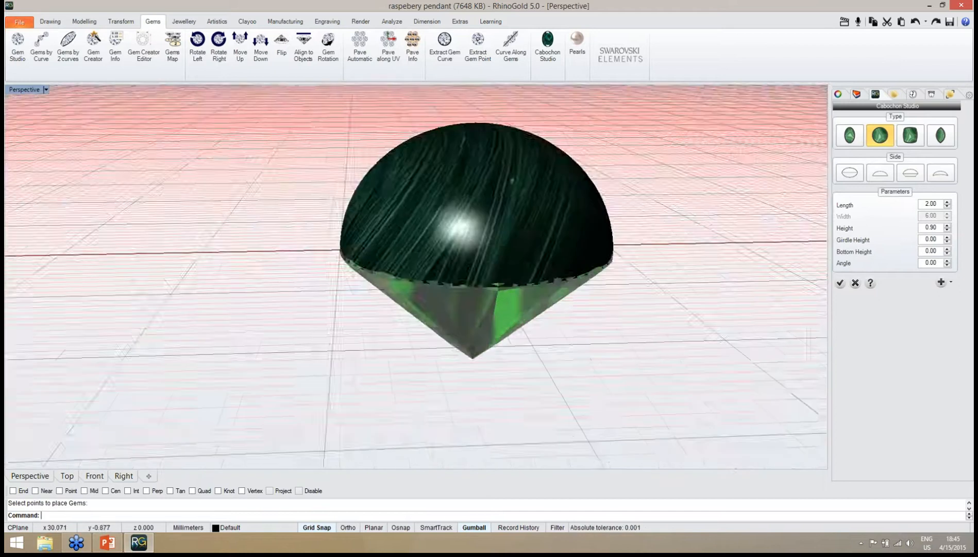
right_drag(489, 286, 484, 251)
click(484, 251)
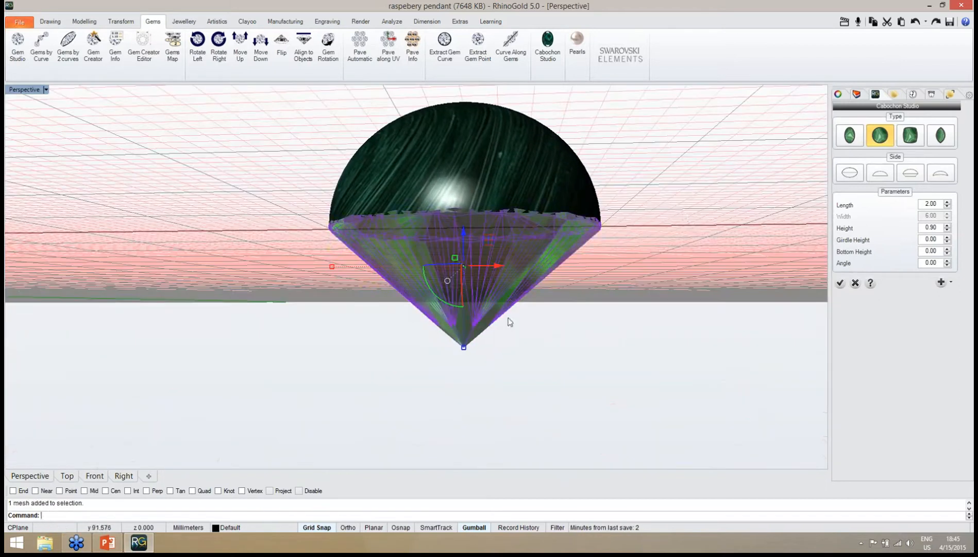
middle_click(710, 205)
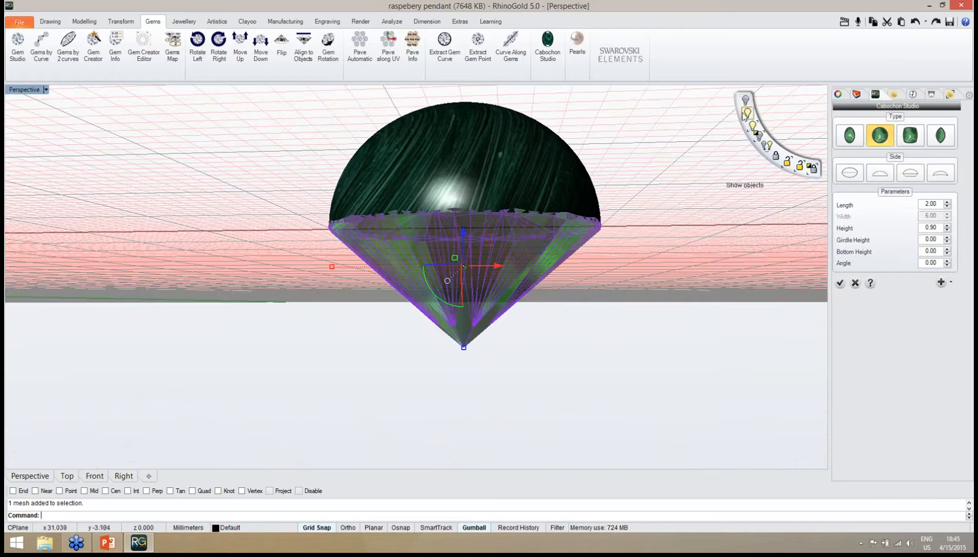
click(747, 110)
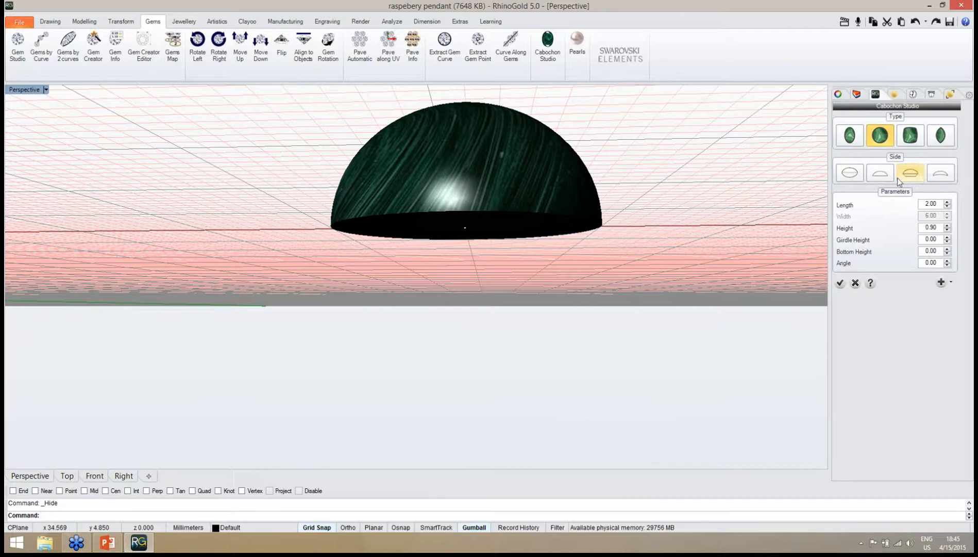
Give the cabochon a flat-bottomed tapered base with bottom height 0.20 and angle 55, and accept it.
click(904, 178)
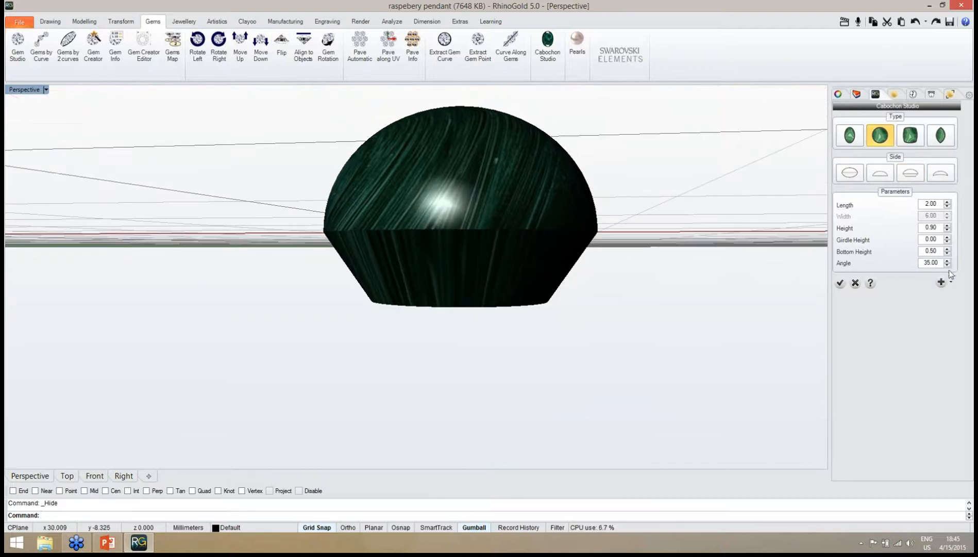
click(947, 253)
click(947, 253)
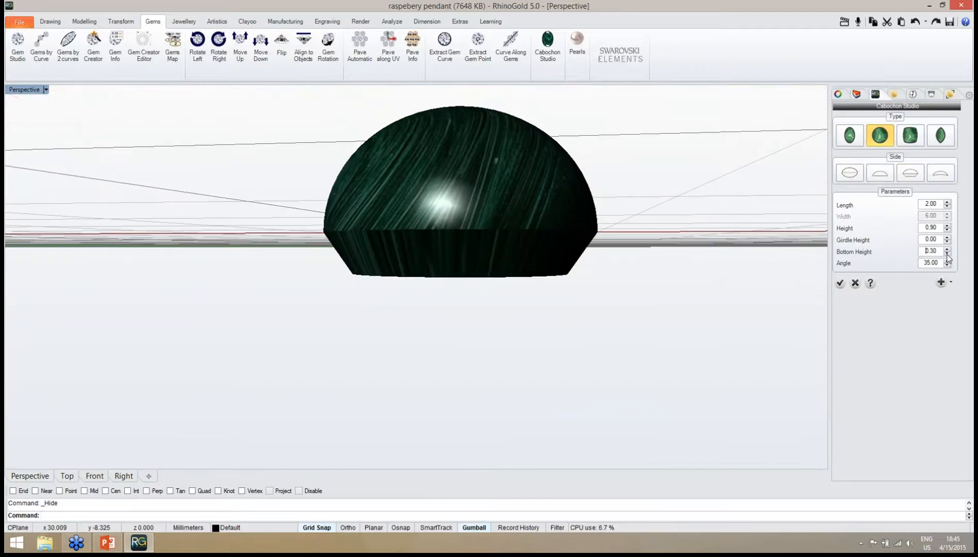
click(948, 253)
click(947, 261)
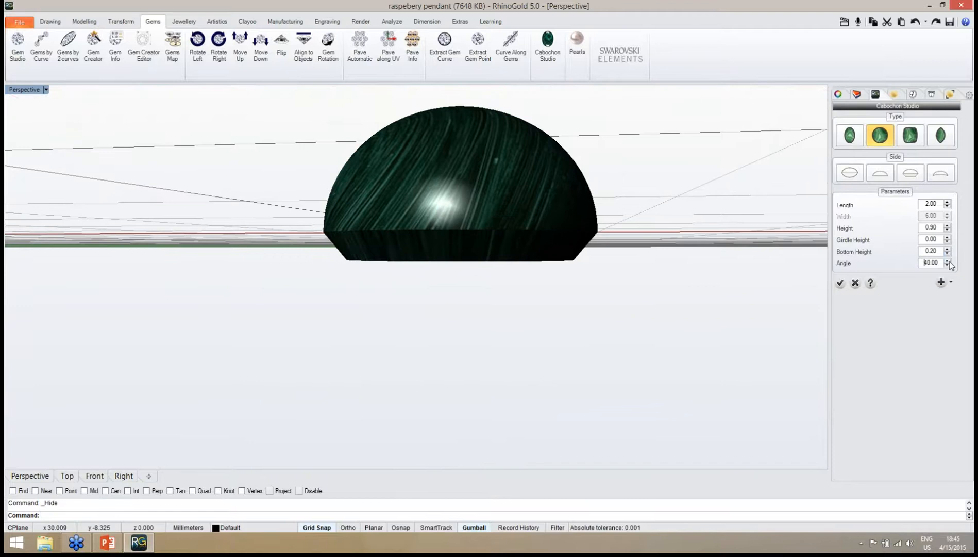
click(948, 261)
click(947, 260)
click(947, 261)
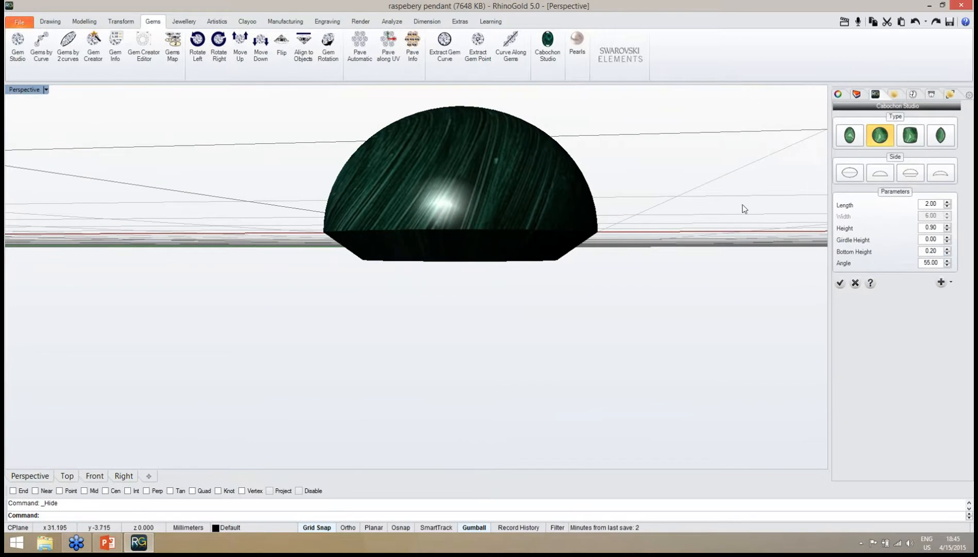
right_drag(742, 212, 803, 303)
click(839, 284)
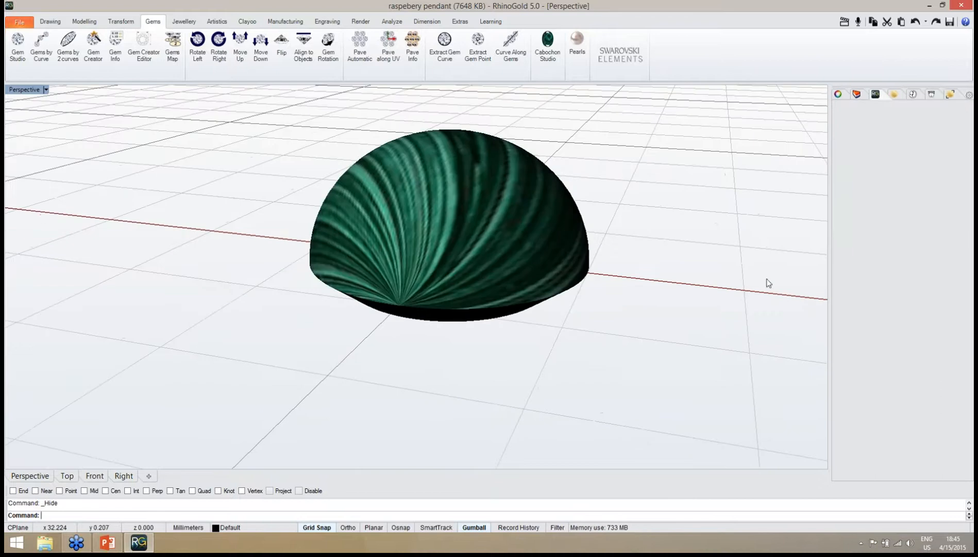
Show the hidden emerald again, check both stones by selecting them, and save the pendant file.
click(747, 113)
right_drag(659, 304, 589, 274)
scroll(514, 221, down, 10)
right_drag(516, 225, 500, 252)
click(500, 252)
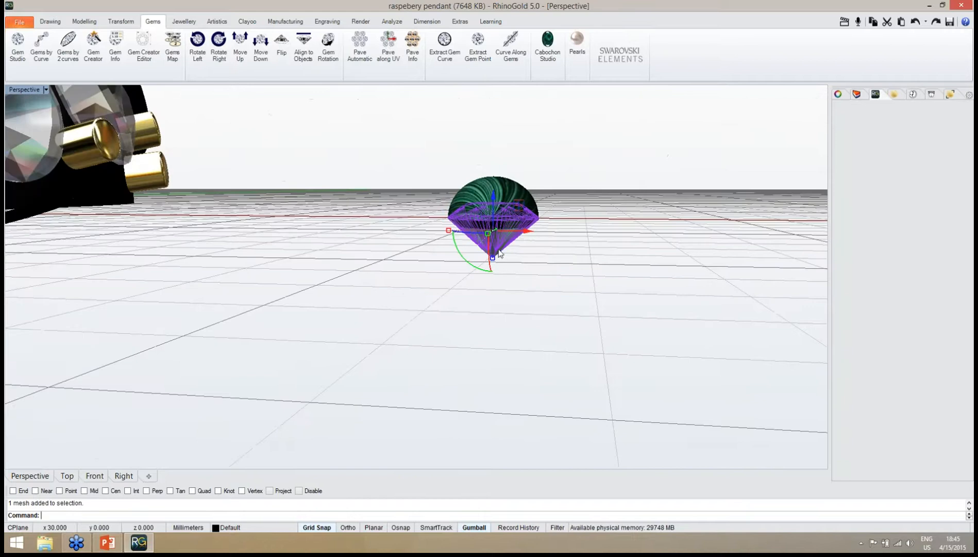
click(510, 198)
click(625, 210)
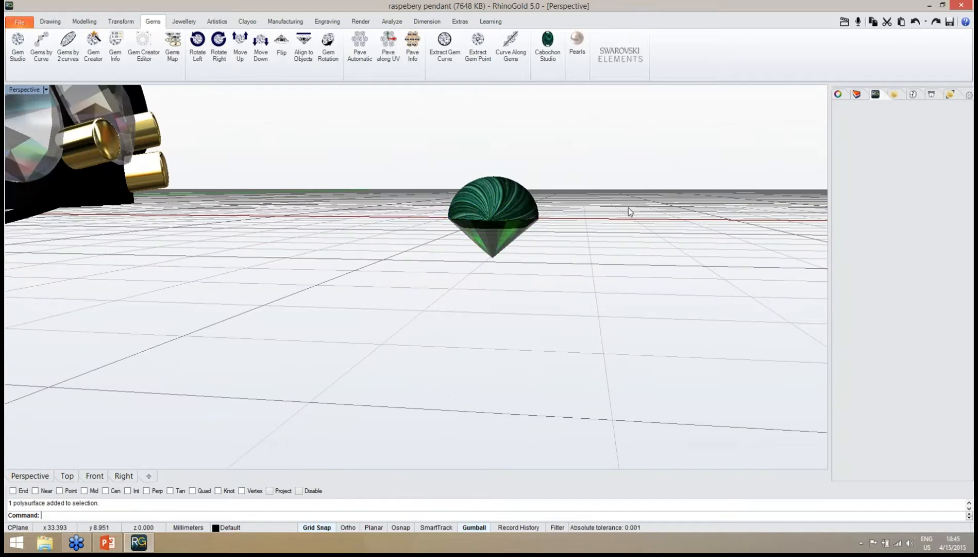
key(ctrl+s)
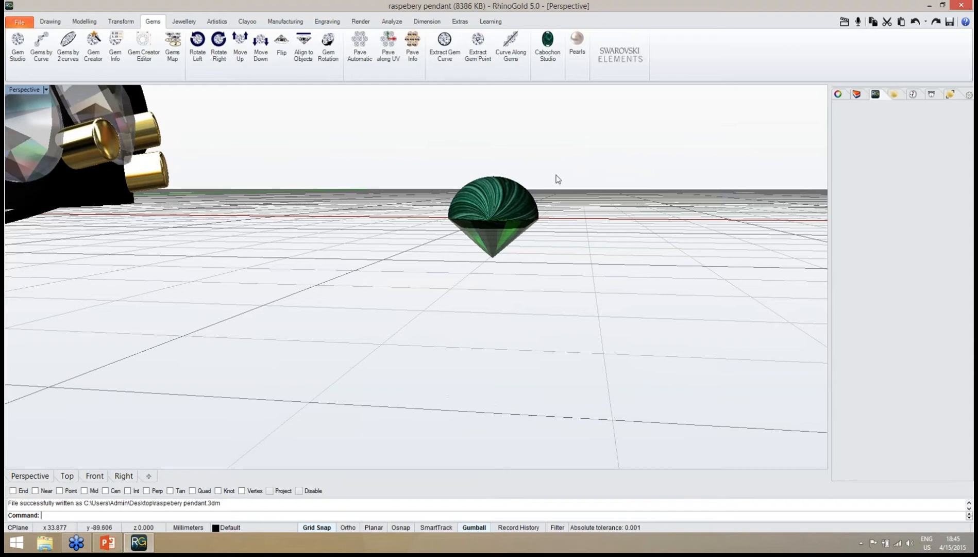
Start a Copy by Gems operation and set the brilliant-cut emerald beside the pendant as the origin gem.
right_drag(557, 178, 561, 310)
scroll(570, 309, up, 2)
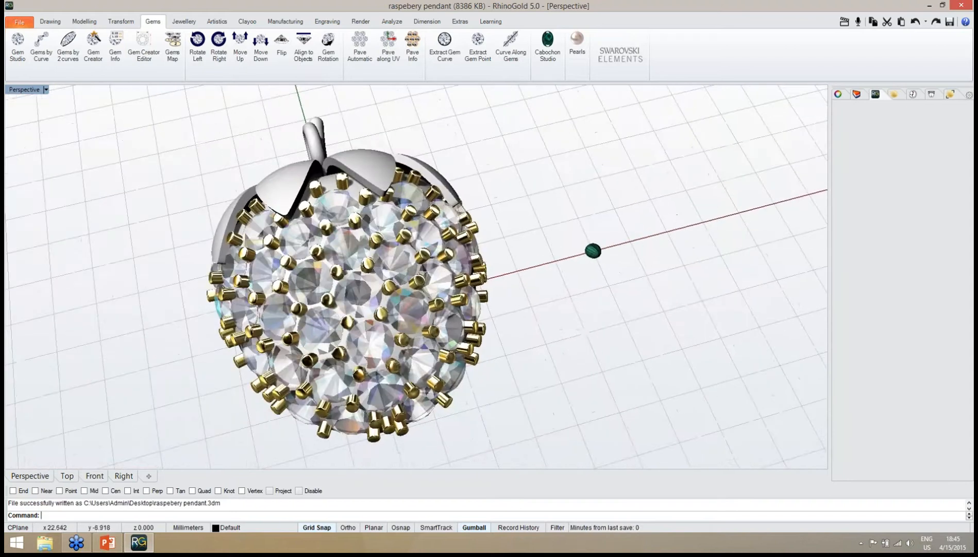
click(120, 22)
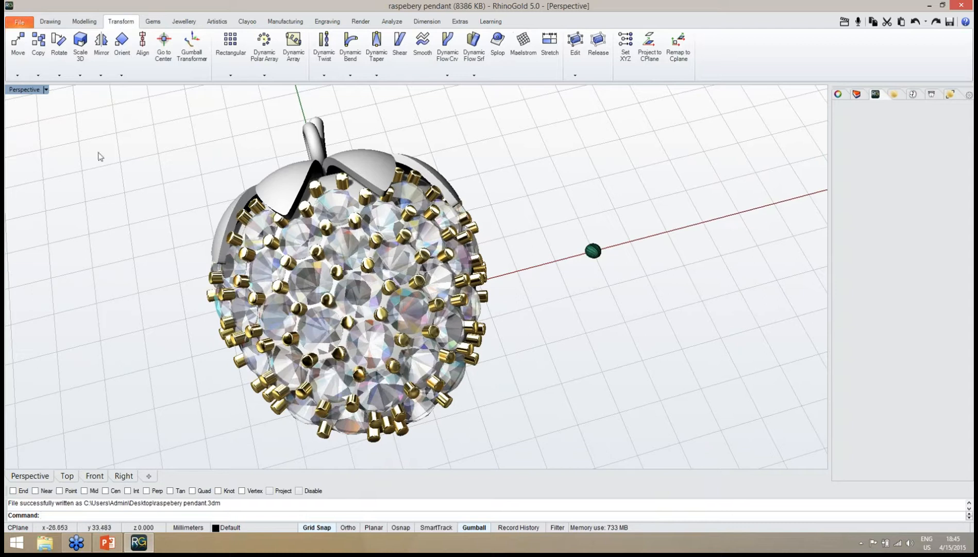
click(38, 75)
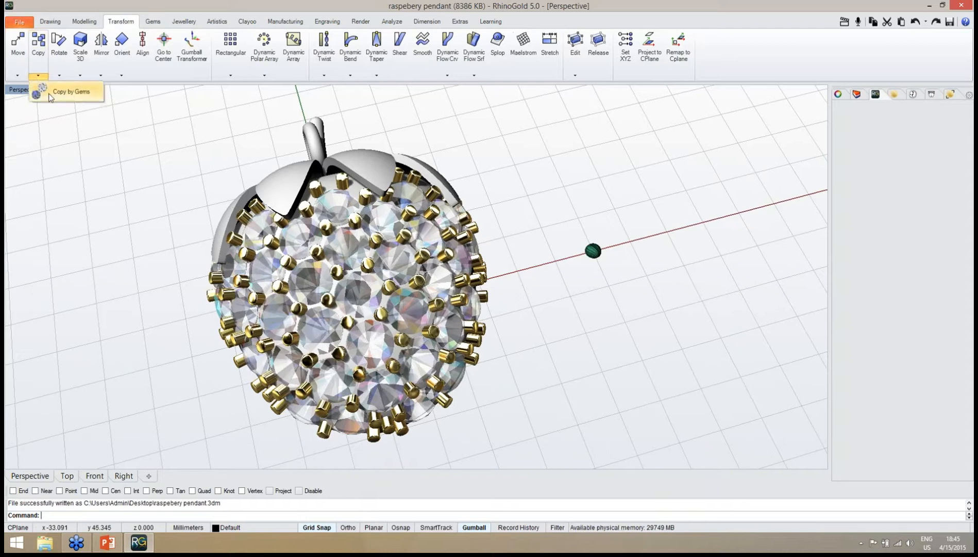
click(62, 92)
right_drag(462, 277, 553, 326)
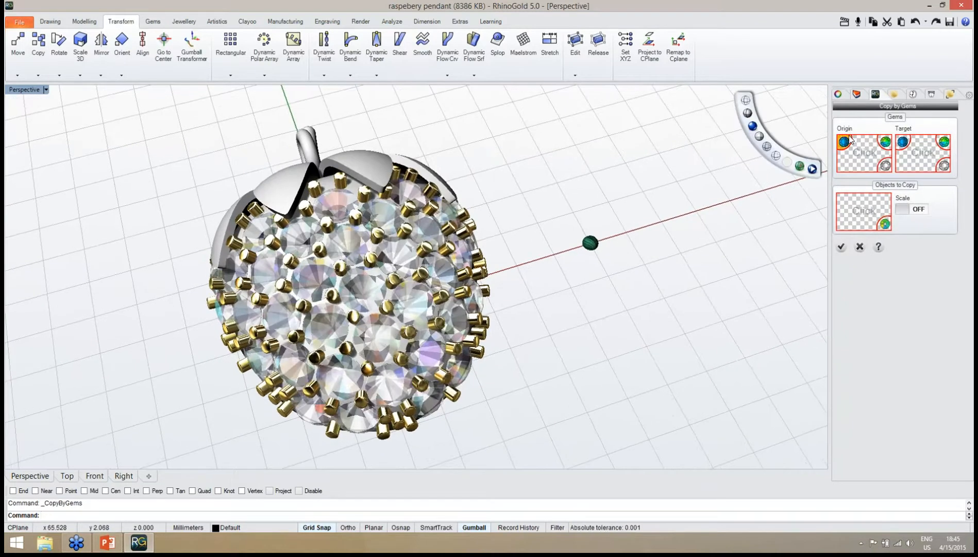
click(864, 162)
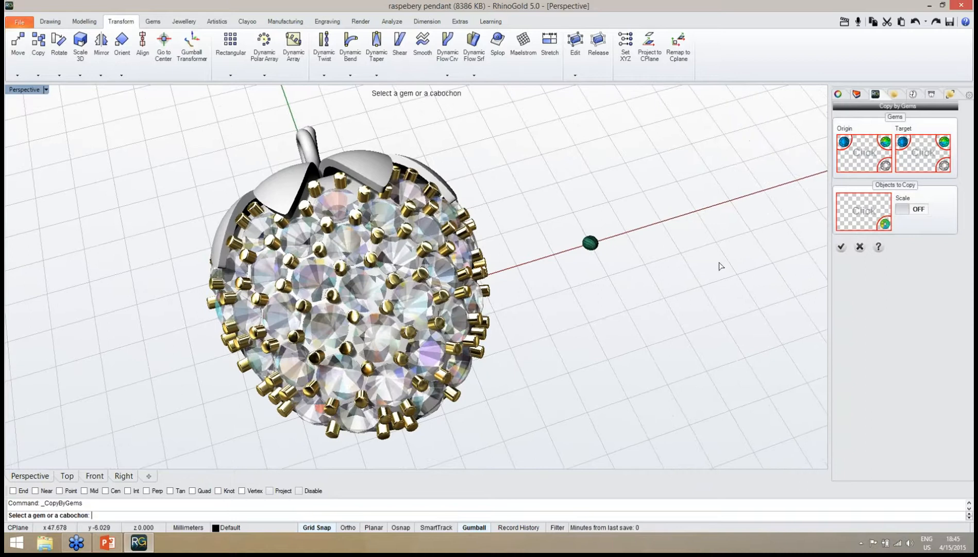
scroll(670, 262, up, 5)
scroll(577, 296, up, 8)
right_drag(546, 297, 435, 267)
scroll(516, 336, down, 4)
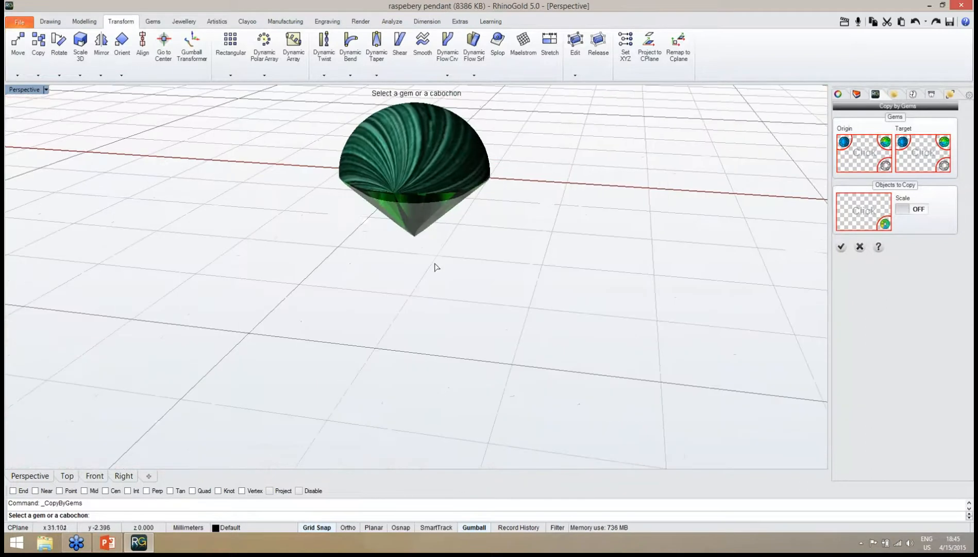
click(424, 231)
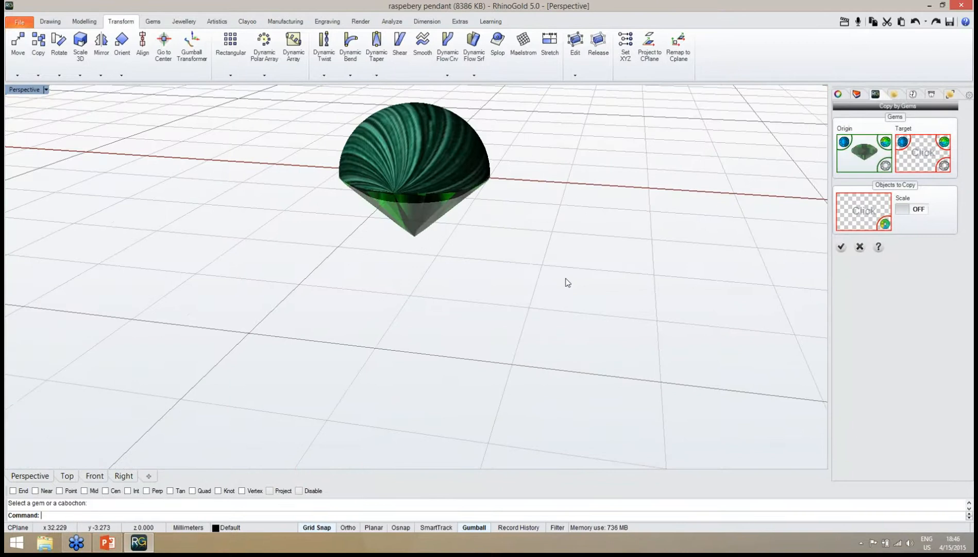
Select the berry's pavé gems and assign them as the copy's target gems.
scroll(585, 272, down, 5)
right_drag(596, 255, 630, 297)
scroll(630, 297, down, 8)
scroll(631, 296, down, 3)
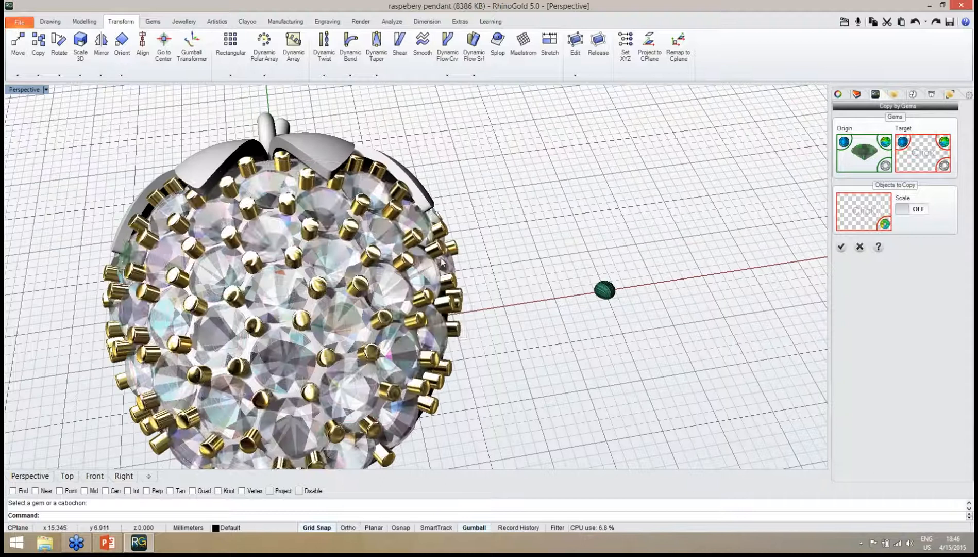
click(387, 288)
click(416, 321)
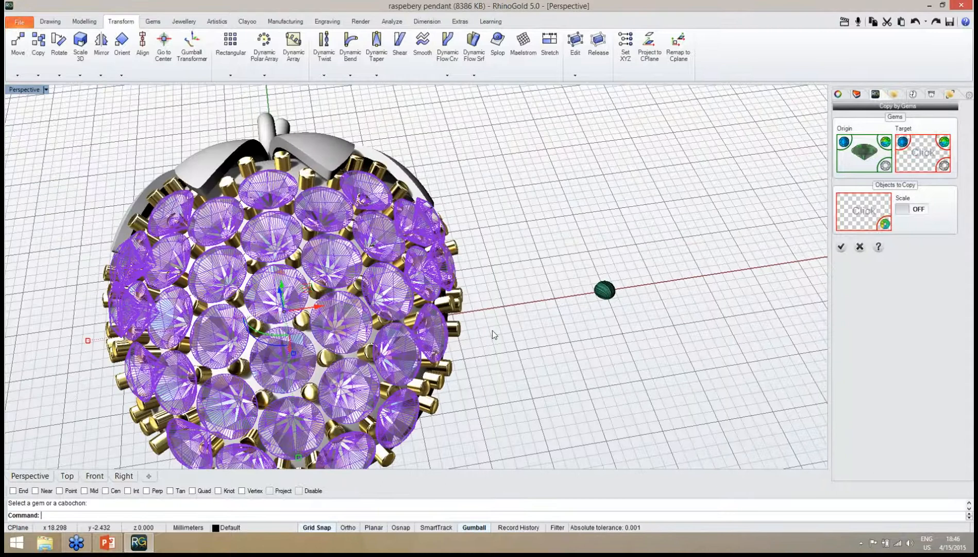
right_drag(493, 334, 443, 288)
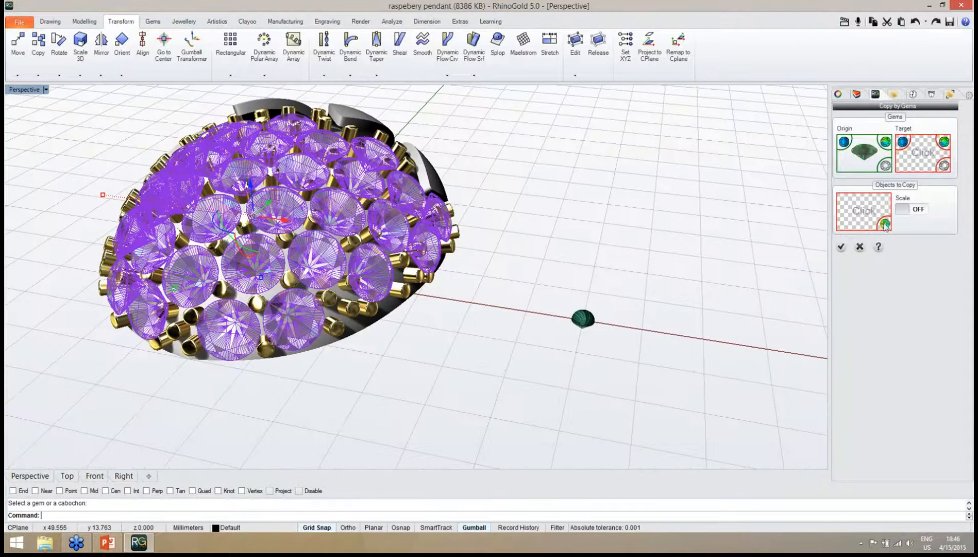
click(924, 161)
right_drag(672, 265, 651, 255)
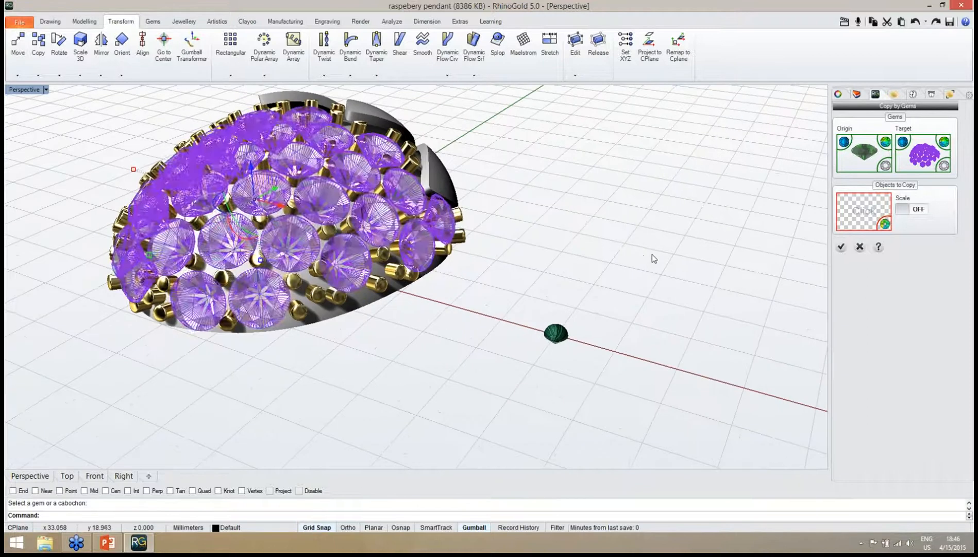
Choose the malachite cabochon on top of the emerald as the object to copy.
click(863, 208)
right_drag(670, 308, 600, 261)
scroll(600, 261, up, 3)
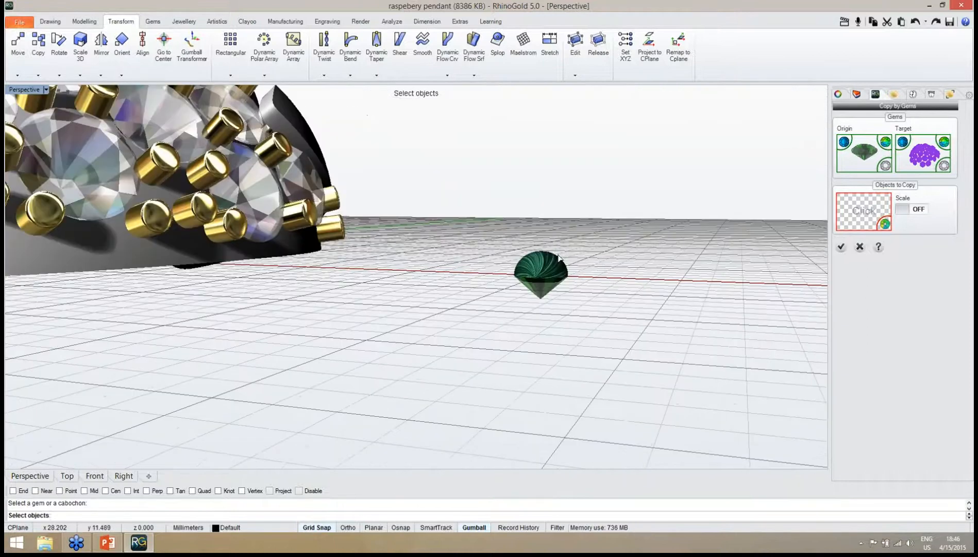
click(553, 255)
key(Return)
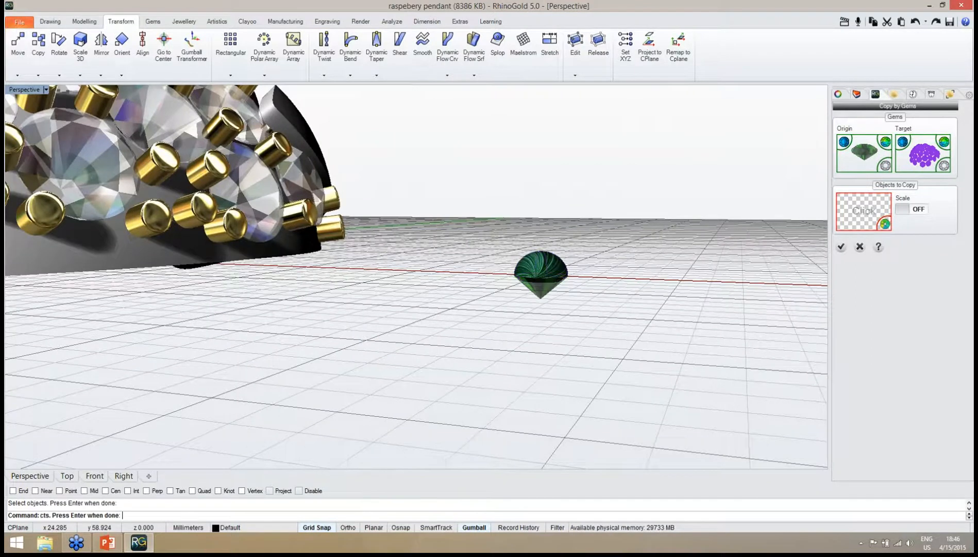
right_drag(524, 207, 388, 298)
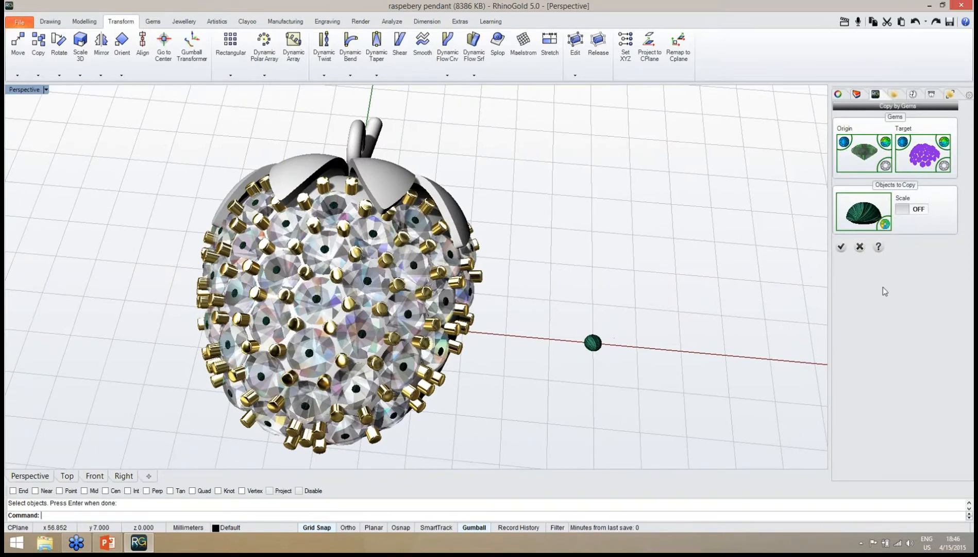
Turn on scaling for the copied cabochons, accept the copy by gems, and save the pendant file.
click(917, 215)
right_drag(539, 322, 639, 294)
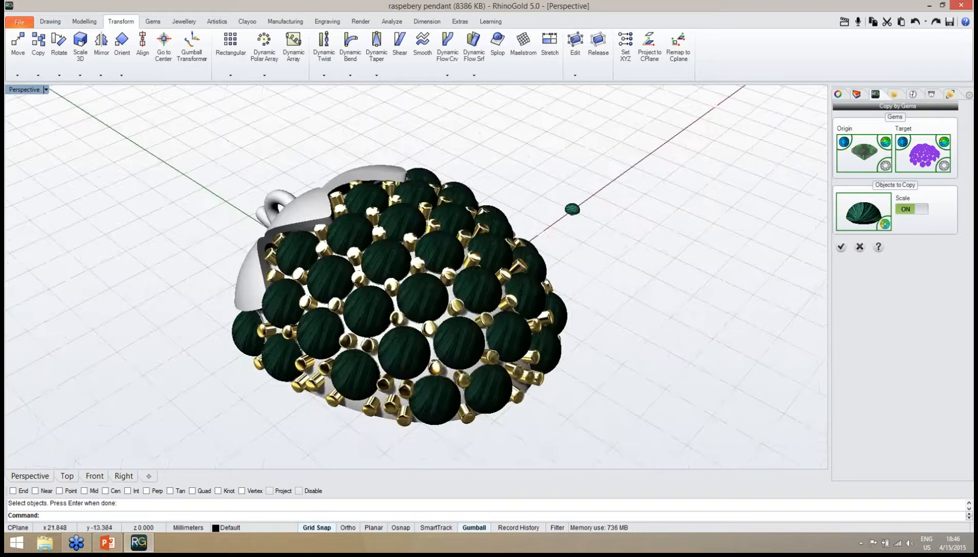
right_drag(509, 328, 453, 334)
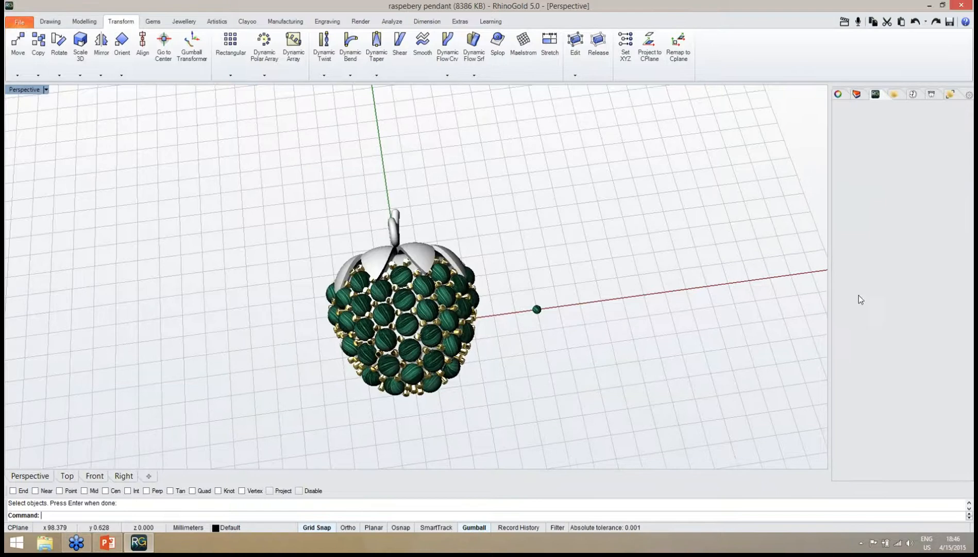
right_drag(609, 366, 619, 349)
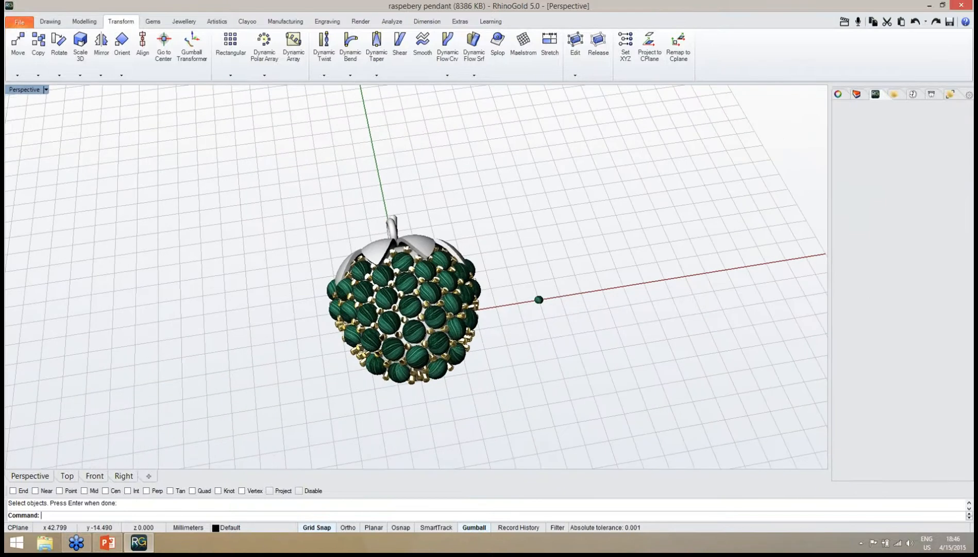
key(ctrl+s)
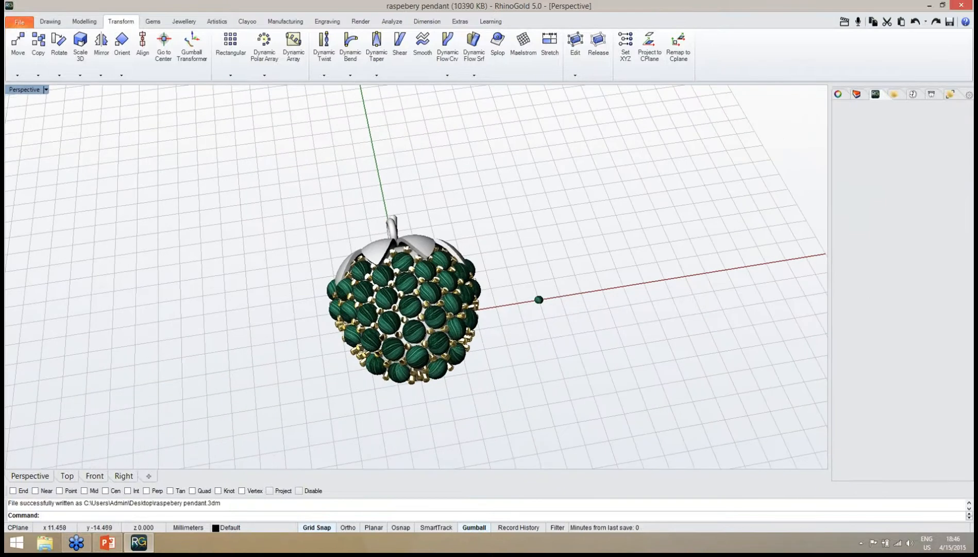
right_drag(473, 362, 459, 409)
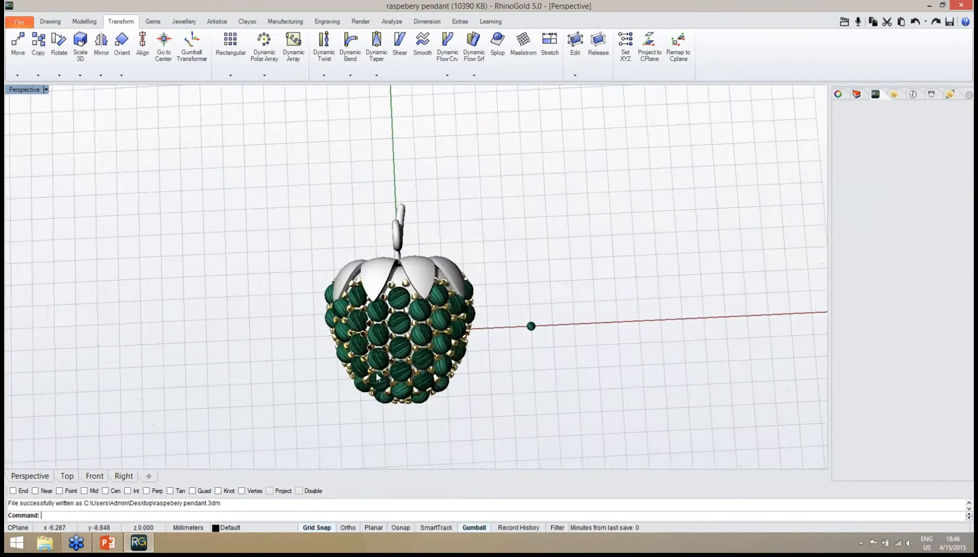
scroll(376, 376, up, 2)
right_drag(403, 346, 449, 319)
click(444, 318)
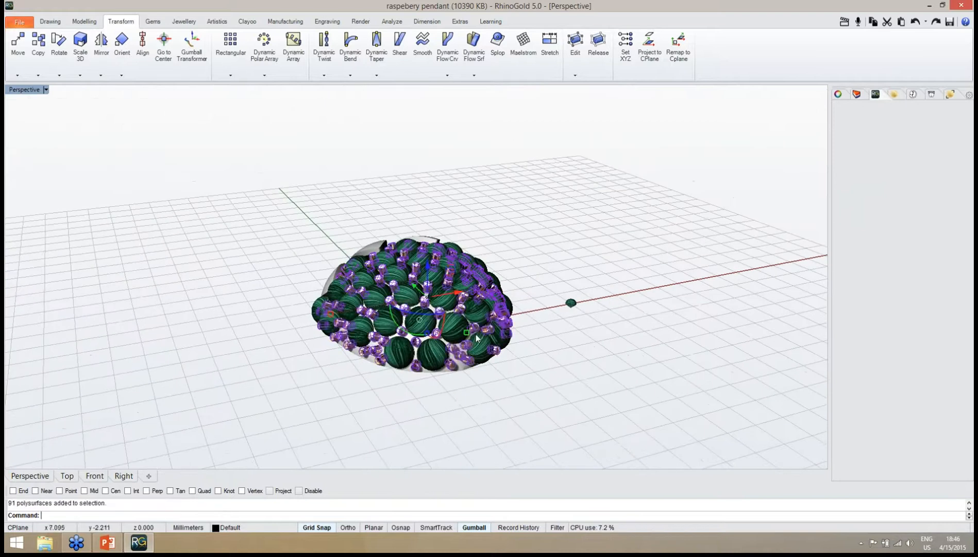
middle_click(546, 381)
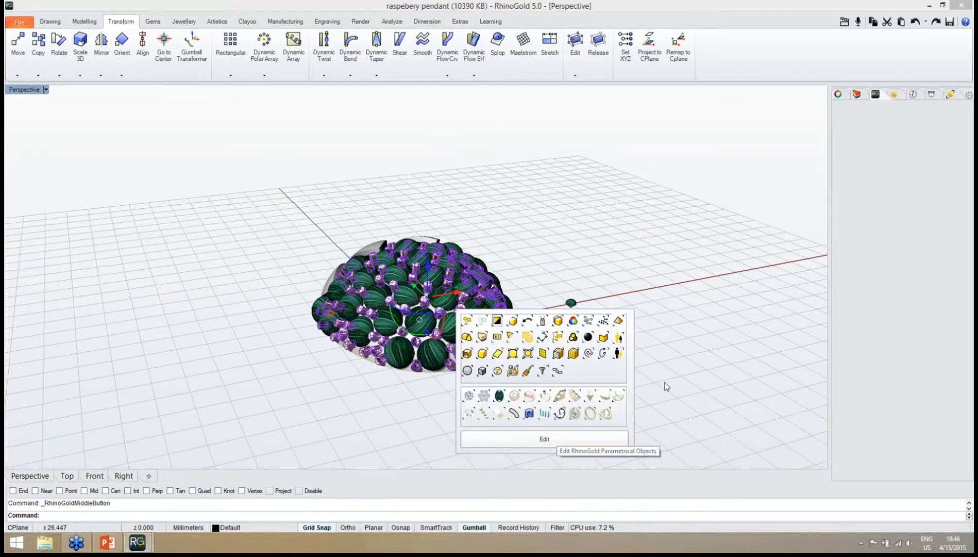
right_drag(664, 385, 664, 400)
click(564, 429)
Select the pavé gem group from inside the berry's shell and move it to Layer 01.
right_drag(531, 411, 443, 245)
scroll(495, 345, up, 5)
click(508, 328)
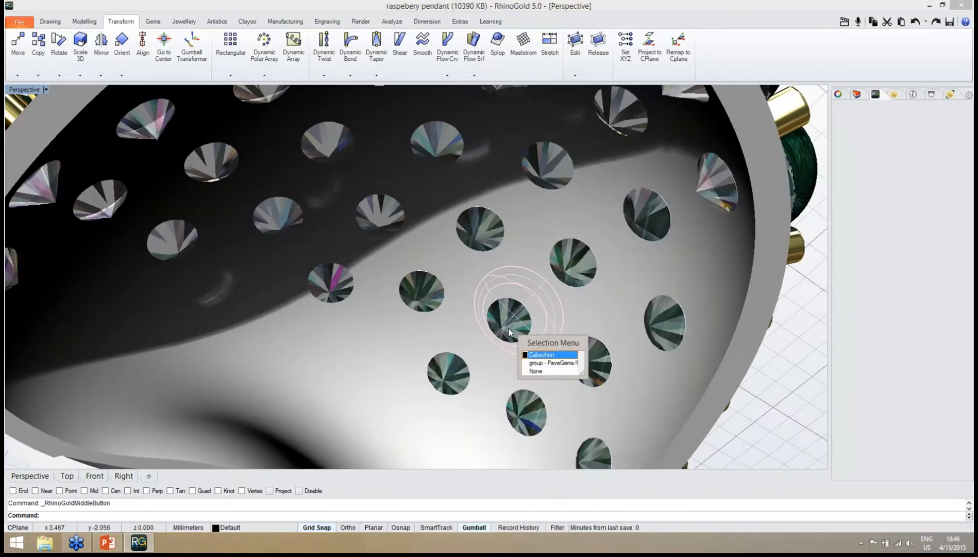
click(529, 359)
scroll(456, 268, down, 2)
scroll(455, 273, down, 8)
right_drag(456, 272, 490, 462)
click(856, 94)
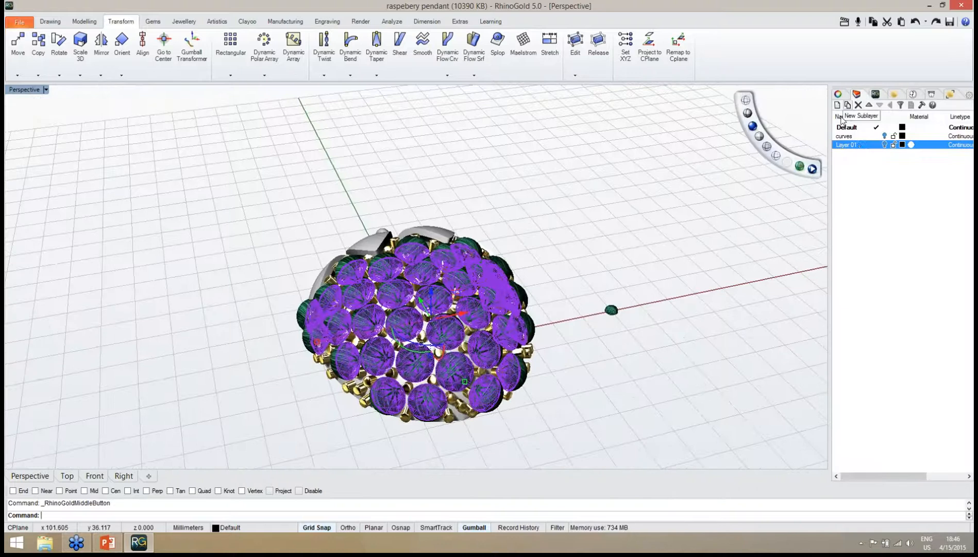
right_click(860, 148)
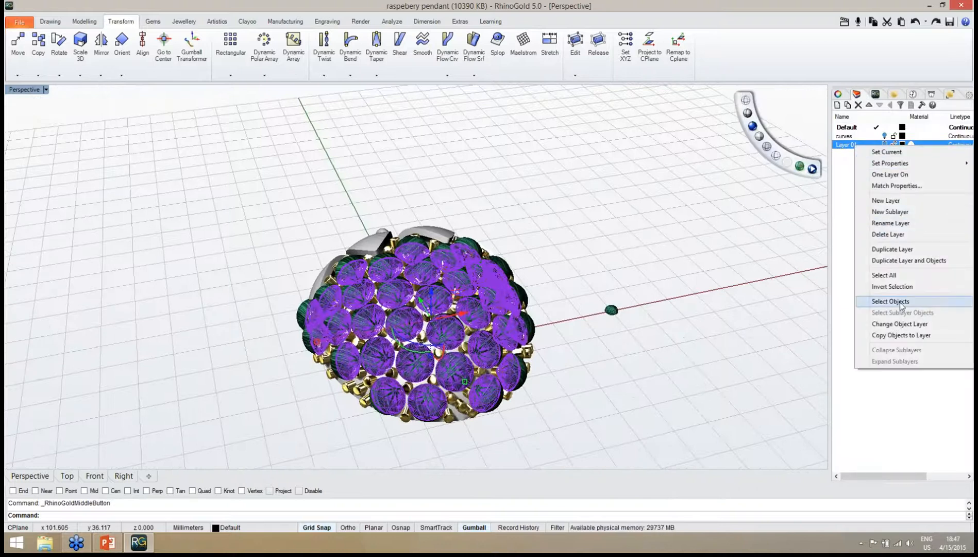
click(908, 326)
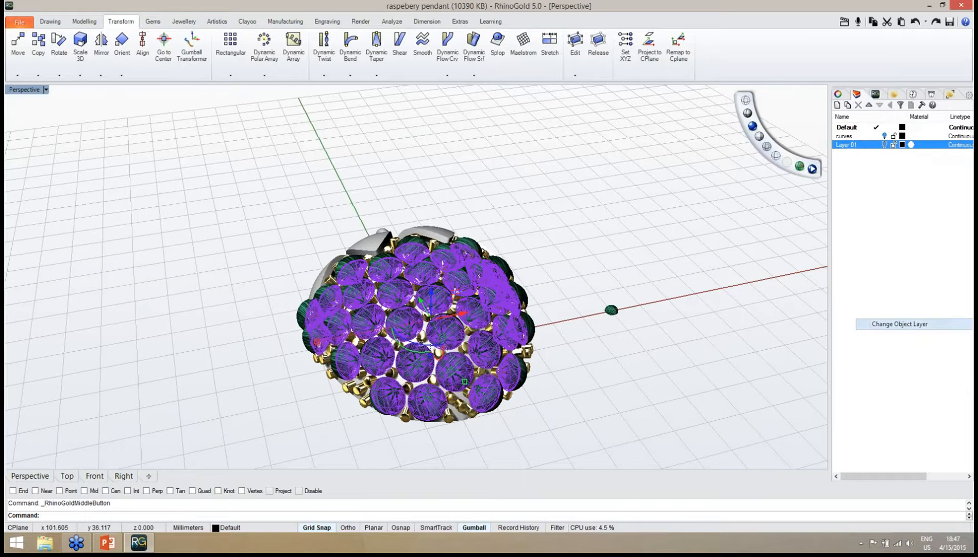
Move the source cabochon, emerald and point beside the pendant to Layer 01, and save the file.
click(611, 312)
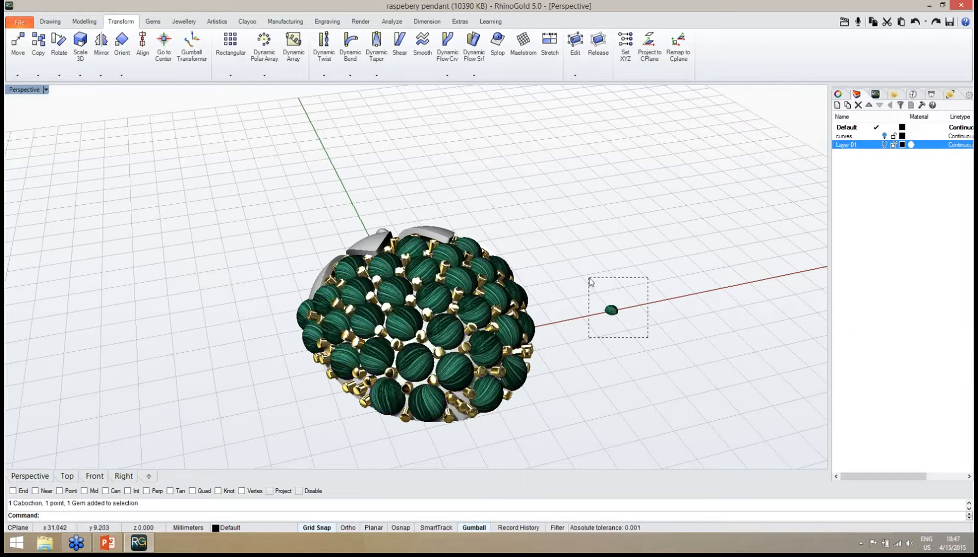
right_click(867, 148)
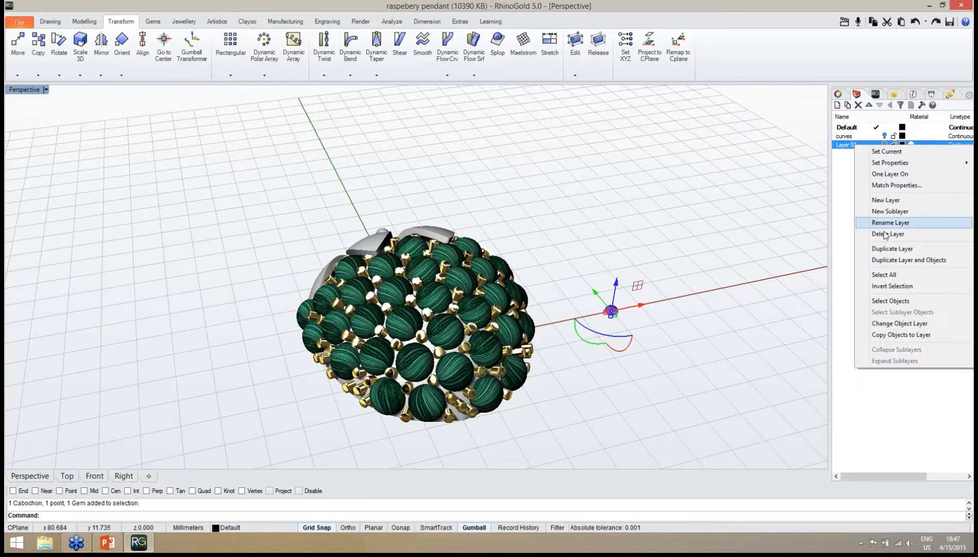
click(894, 309)
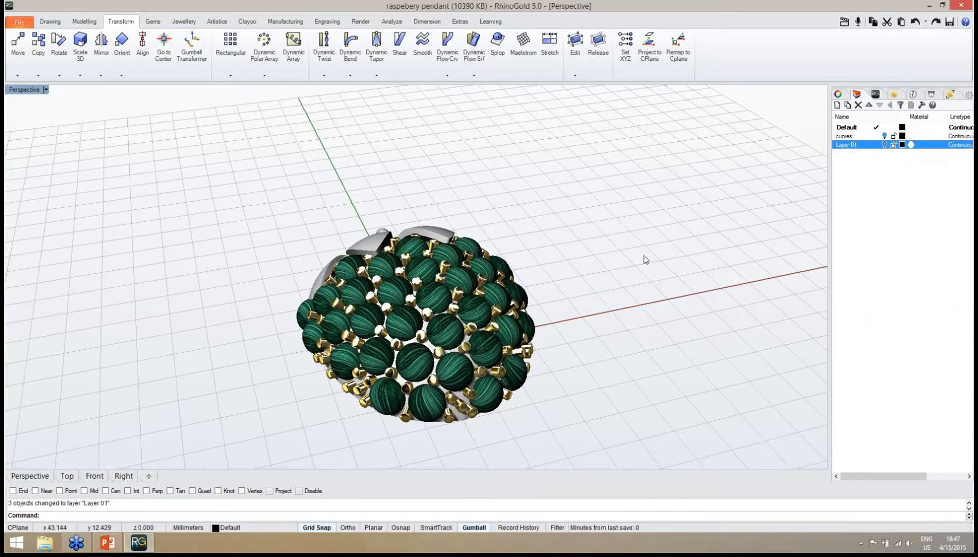
key(ctrl+s)
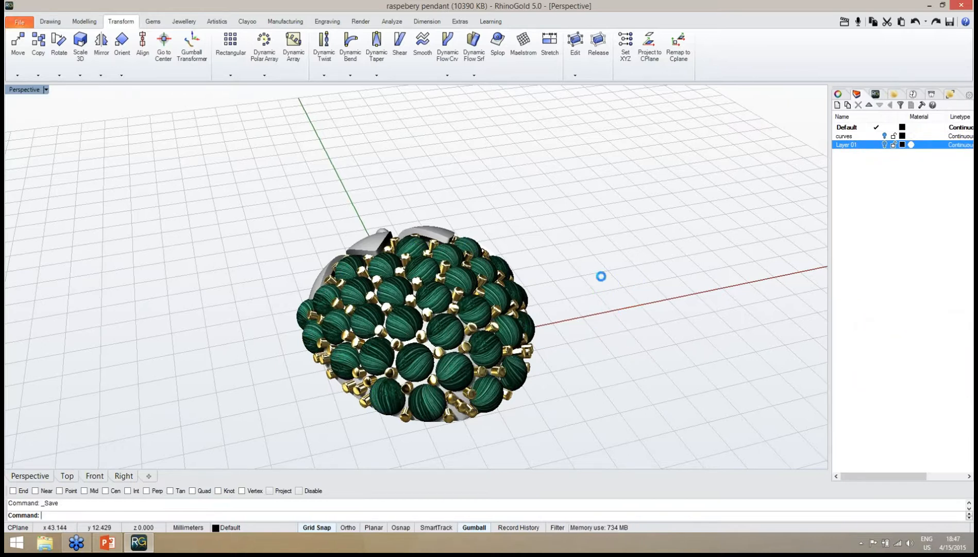
Select all cabochons on the berry and group them.
click(517, 333)
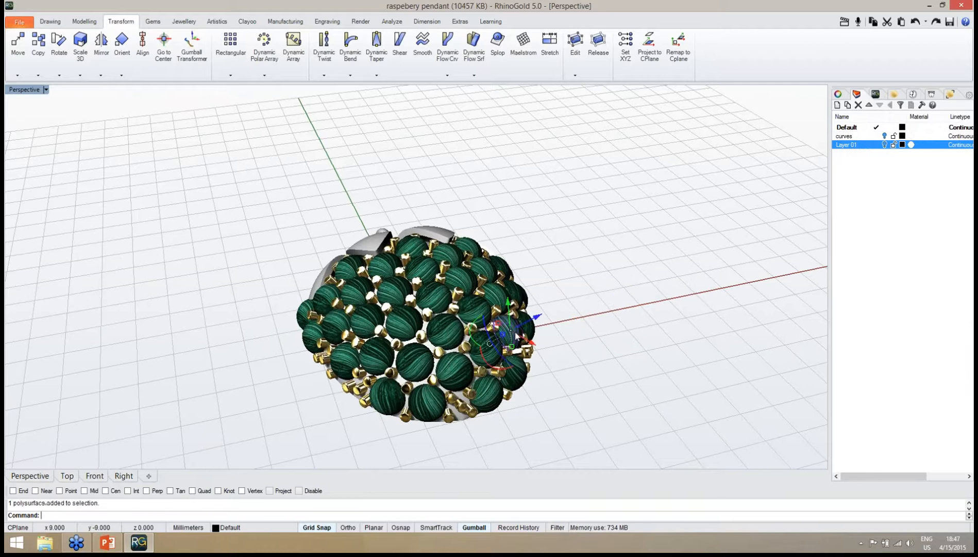
click(572, 328)
middle_click(585, 332)
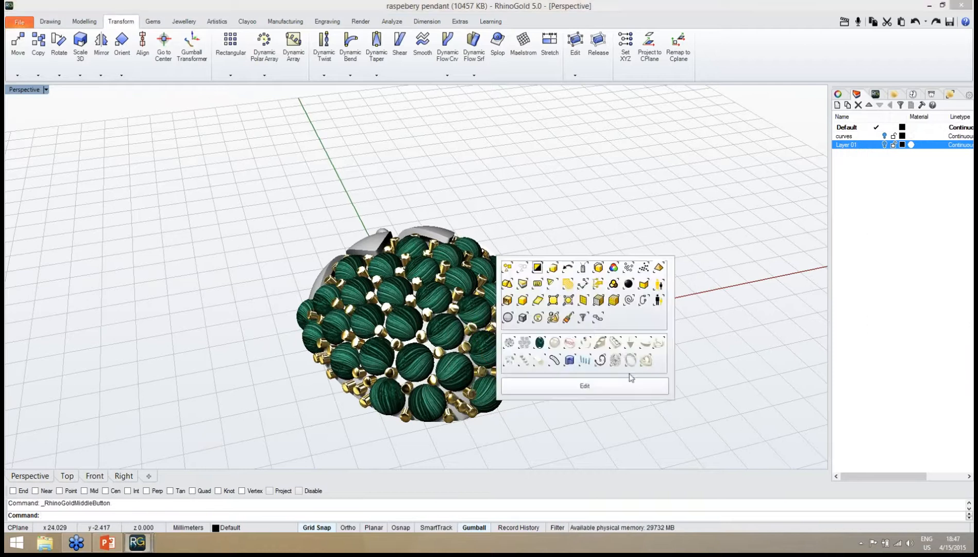
click(539, 343)
right_drag(576, 276, 555, 349)
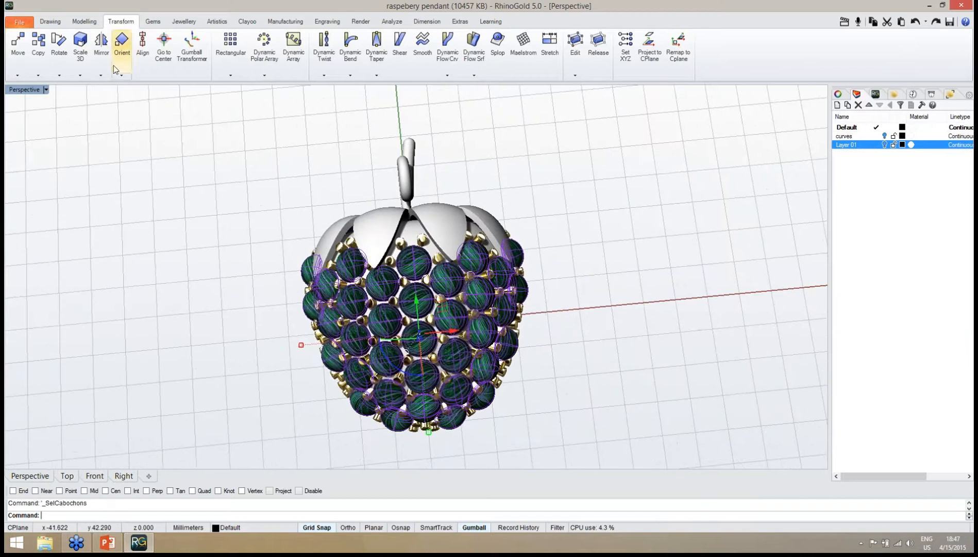
click(60, 22)
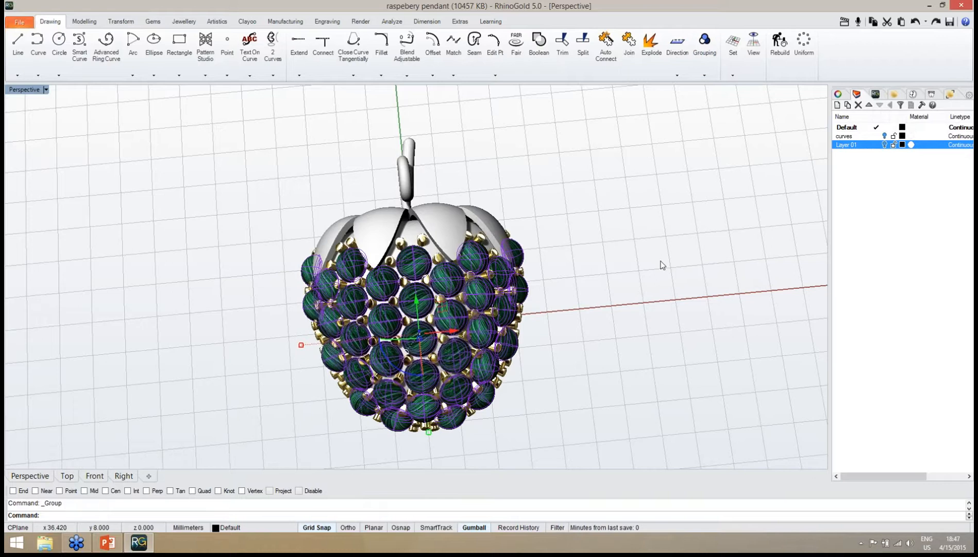
Apply the Pearl - South Seas Black material to the grouped cabochons on the berry and deselect them.
mouse_move(794, 124)
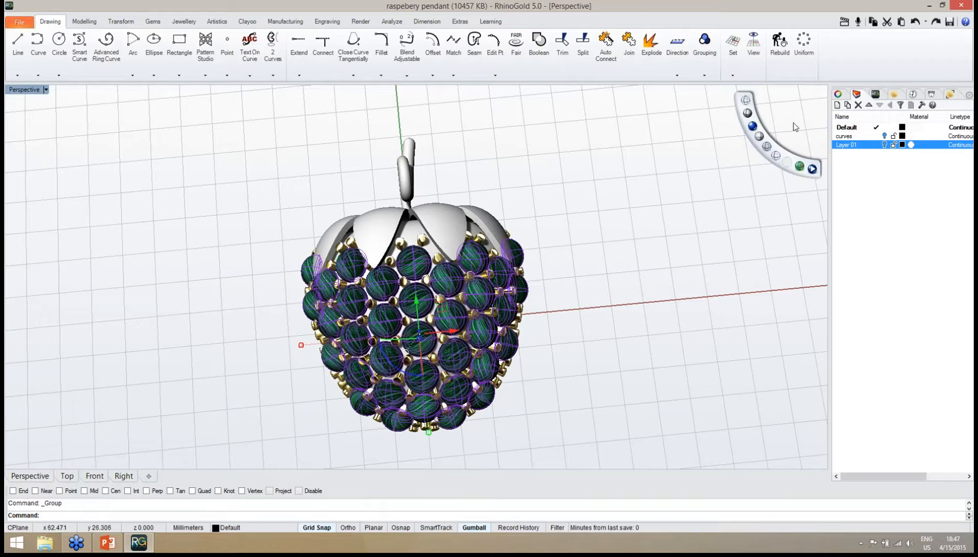
click(894, 95)
click(837, 178)
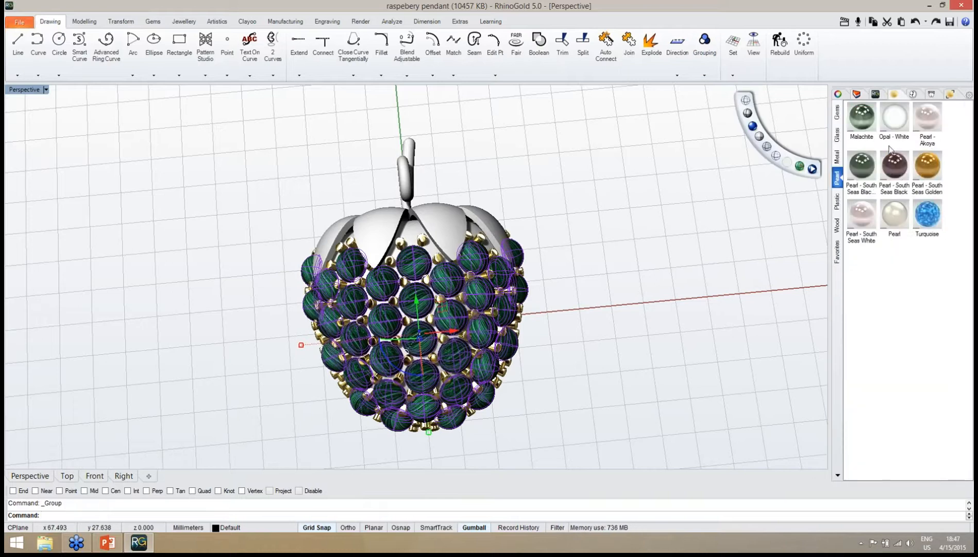
double_click(897, 175)
click(703, 289)
right_drag(703, 288, 619, 335)
scroll(343, 239, up, 7)
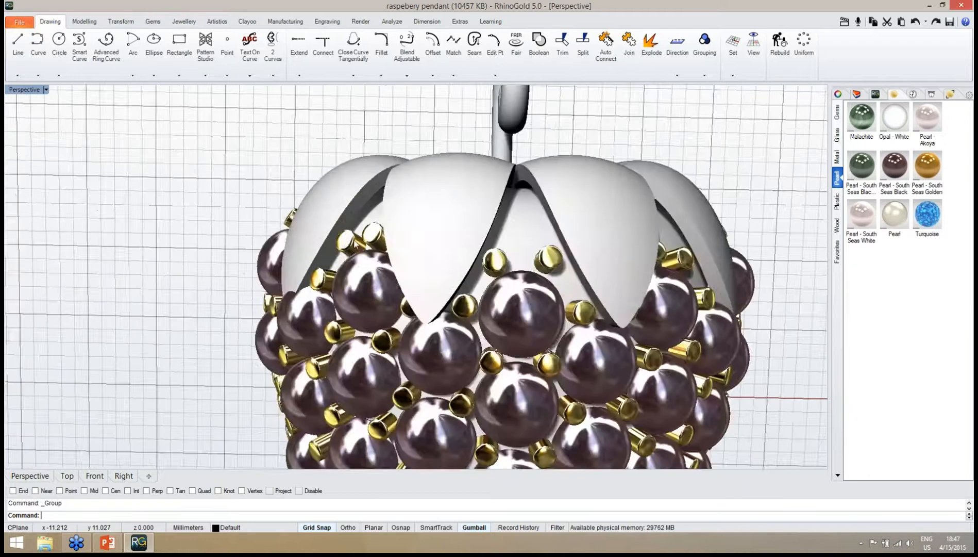
Select the group of gold prongs around the cabochons and open it for editing in the Prong Editor.
right_drag(433, 239, 392, 341)
scroll(437, 294, down, 5)
scroll(471, 273, down, 7)
mouse_move(472, 288)
right_down()
mouse_move(486, 338)
mouse_move(488, 283)
right_up()
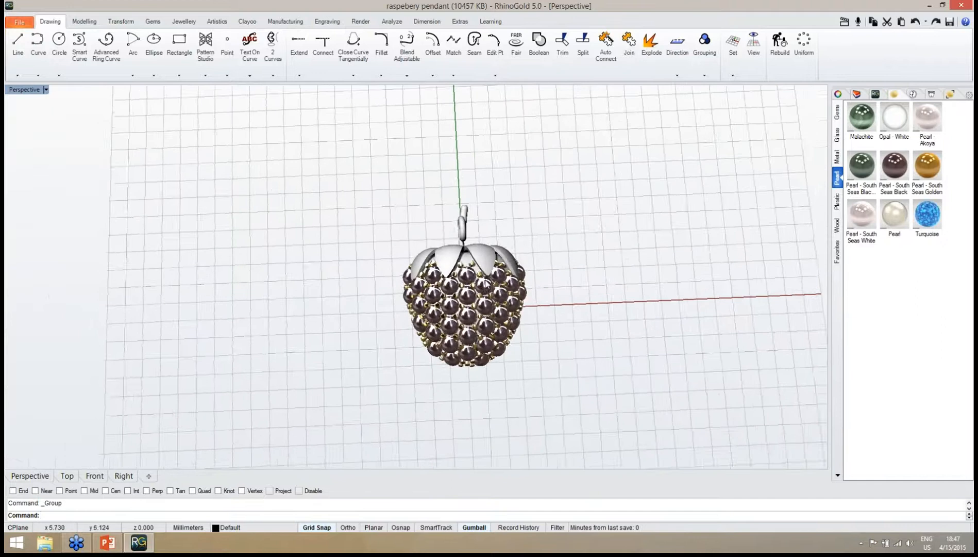
scroll(488, 283, up, 5)
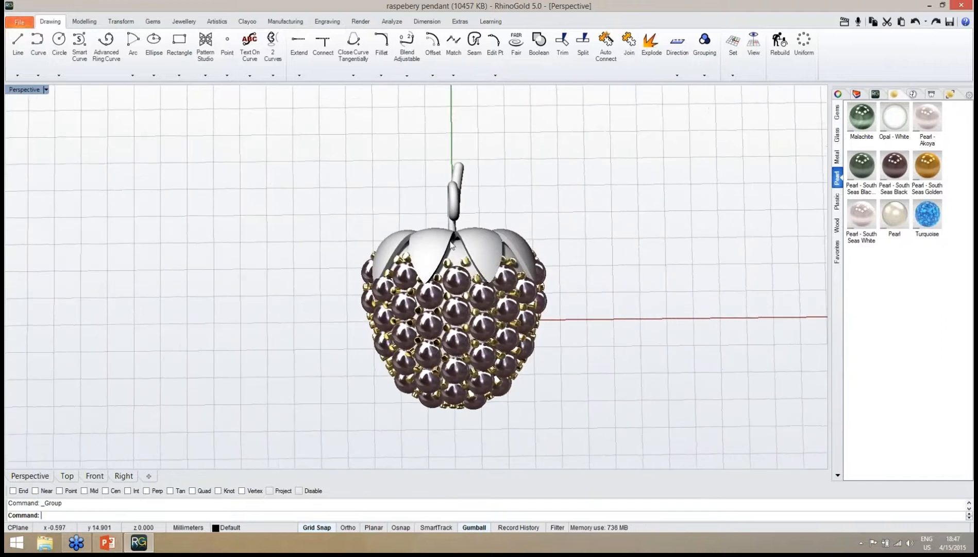
scroll(473, 264, up, 4)
click(490, 299)
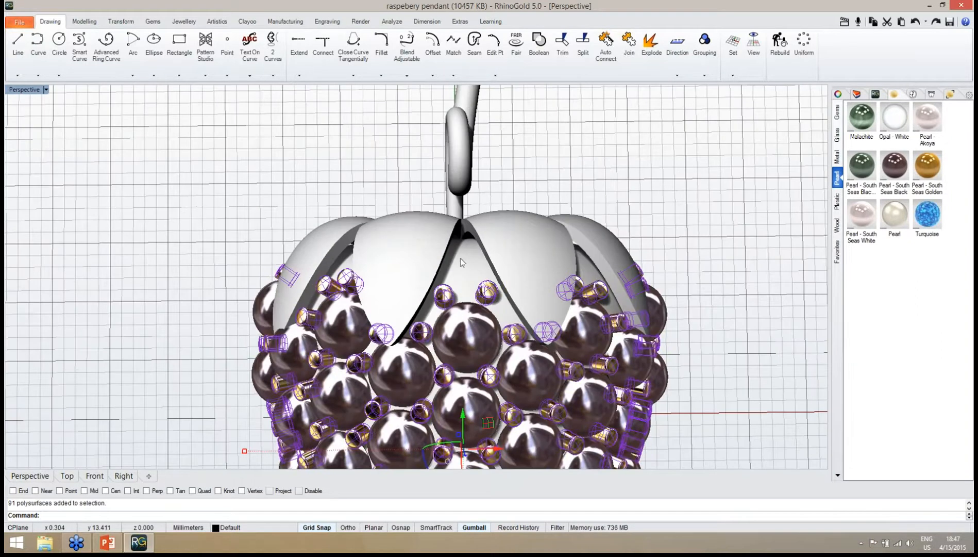
scroll(461, 262, down, 5)
scroll(454, 247, up, 6)
scroll(441, 232, down, 1)
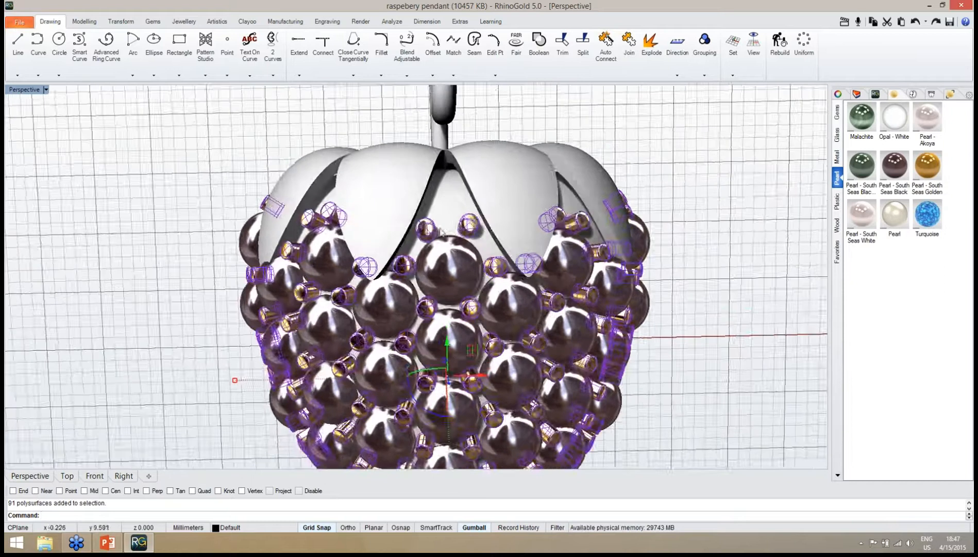
scroll(442, 232, down, 3)
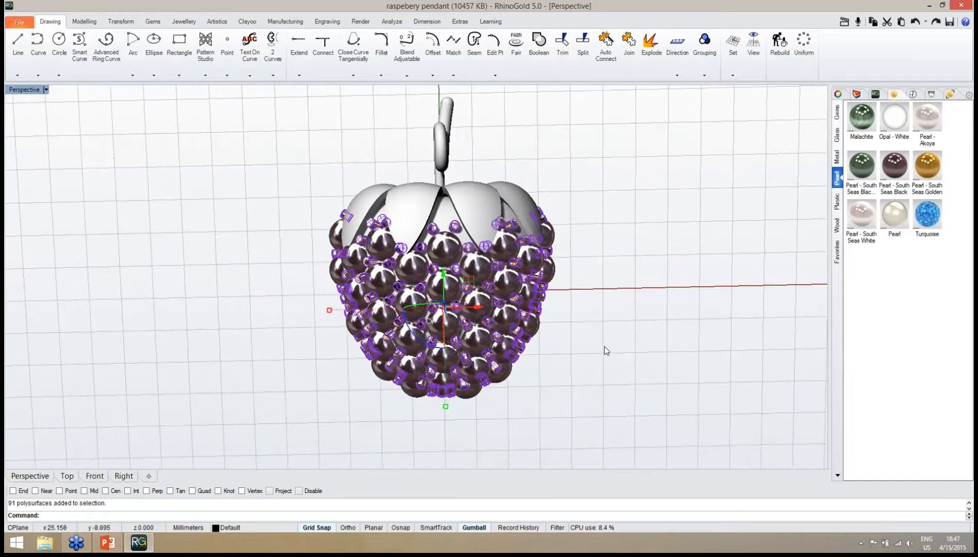
middle_click(606, 350)
click(593, 403)
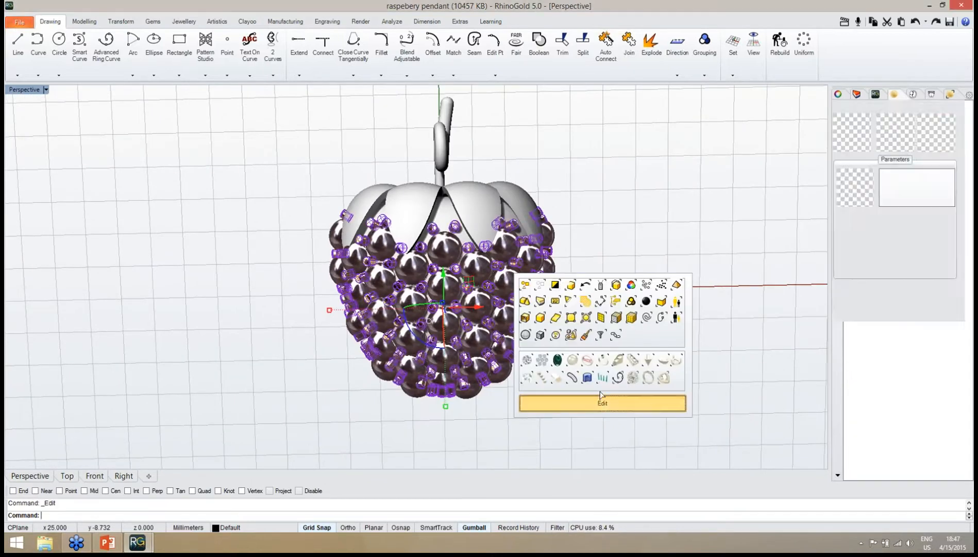
scroll(621, 351, up, 2)
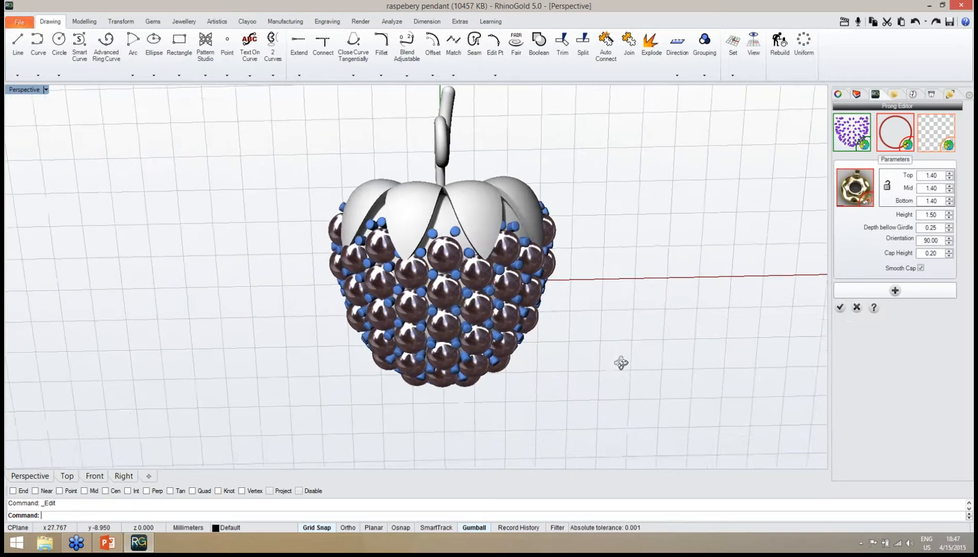
scroll(453, 229, up, 3)
click(450, 227)
scroll(460, 265, up, 2)
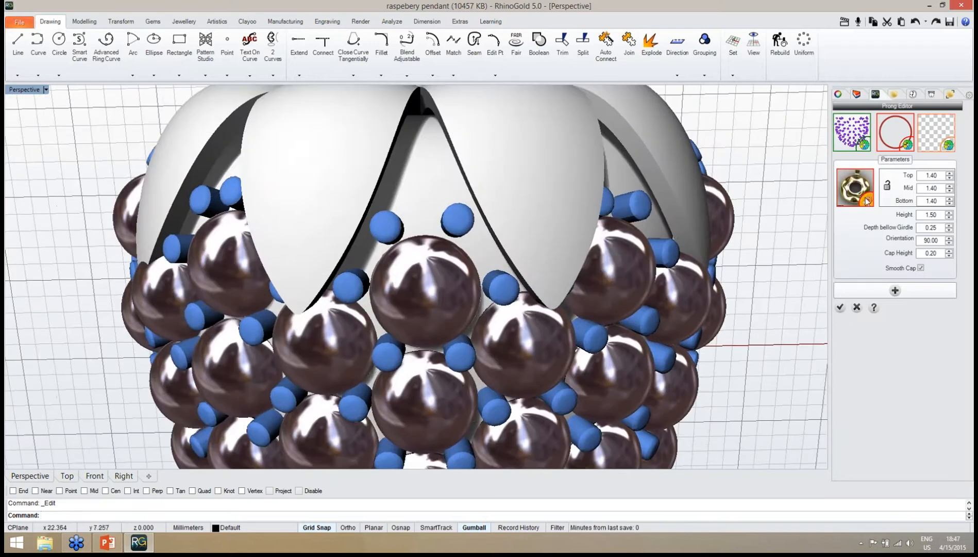
Try to assign the surface exposed between the front leaves as the prongs' reference object, and remove that choice.
scroll(550, 253, down, 4)
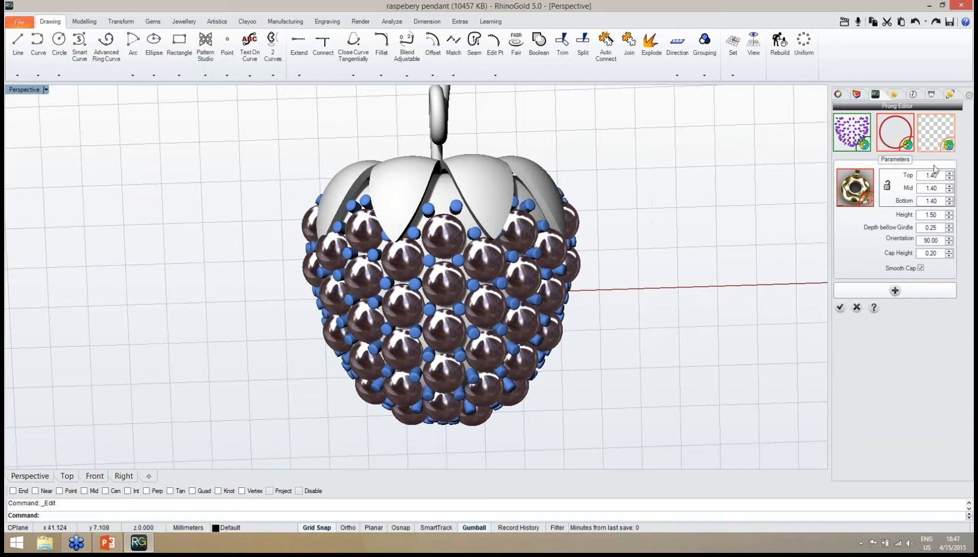
click(933, 147)
click(454, 215)
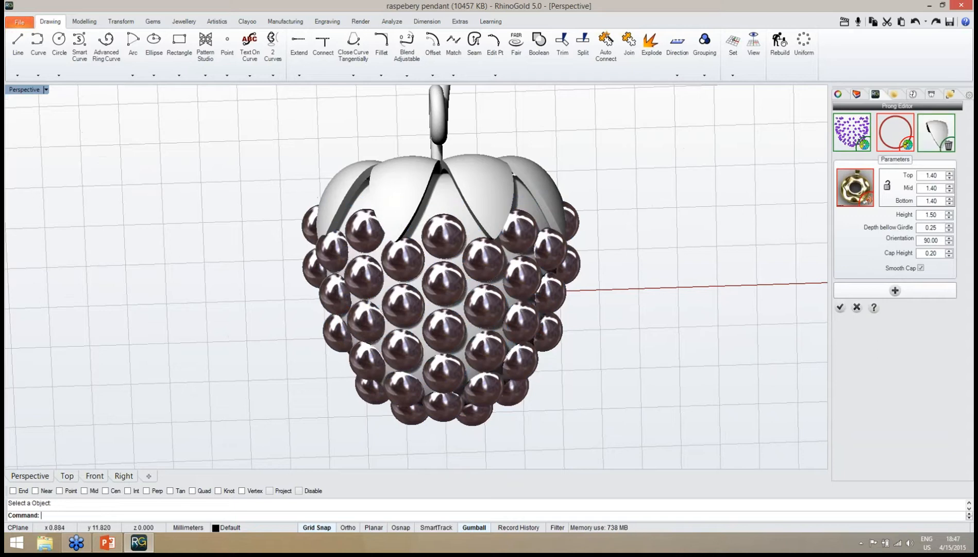
click(946, 147)
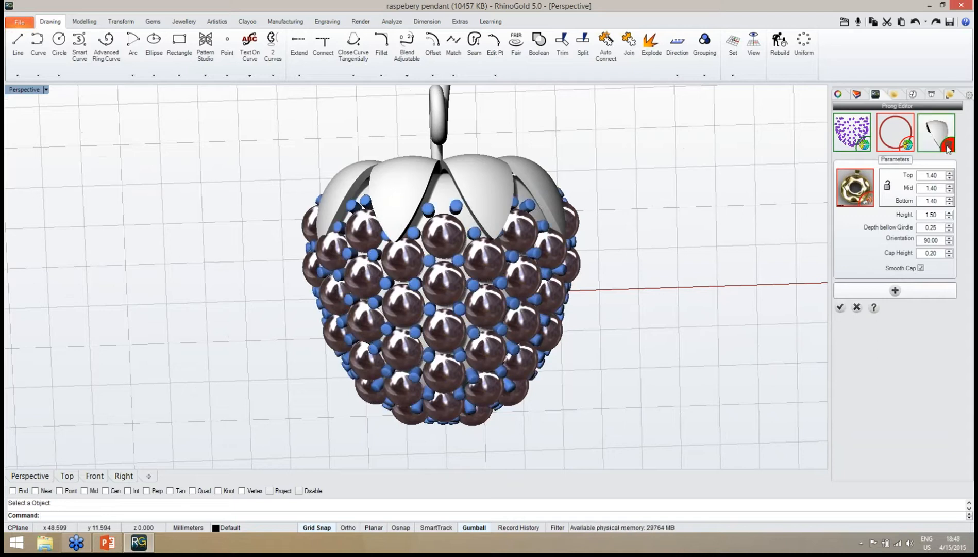
scroll(448, 352, up, 5)
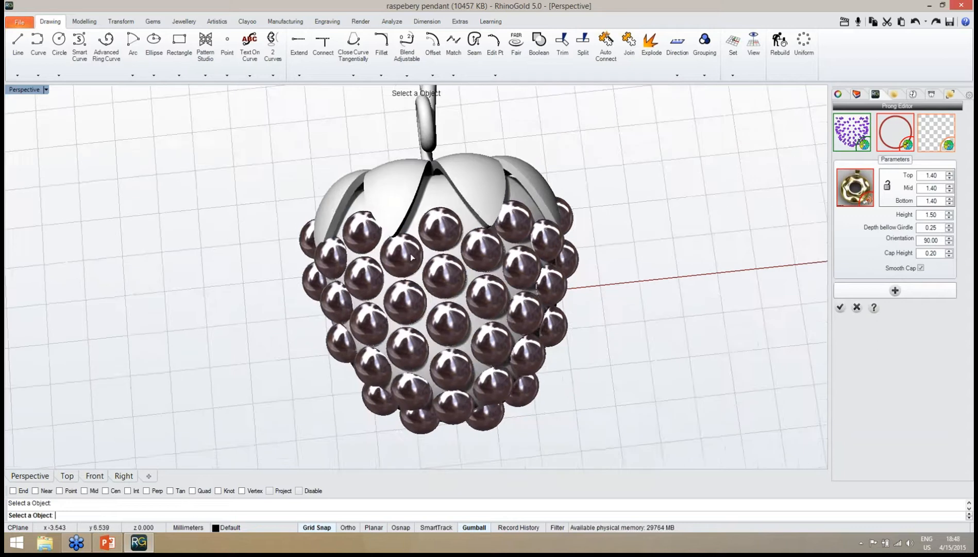
Select the raspberry's inner body as the prong base and nudge the two prongs above the upper centre pearl.
click(447, 352)
right_drag(489, 343, 480, 380)
drag(503, 198, 506, 201)
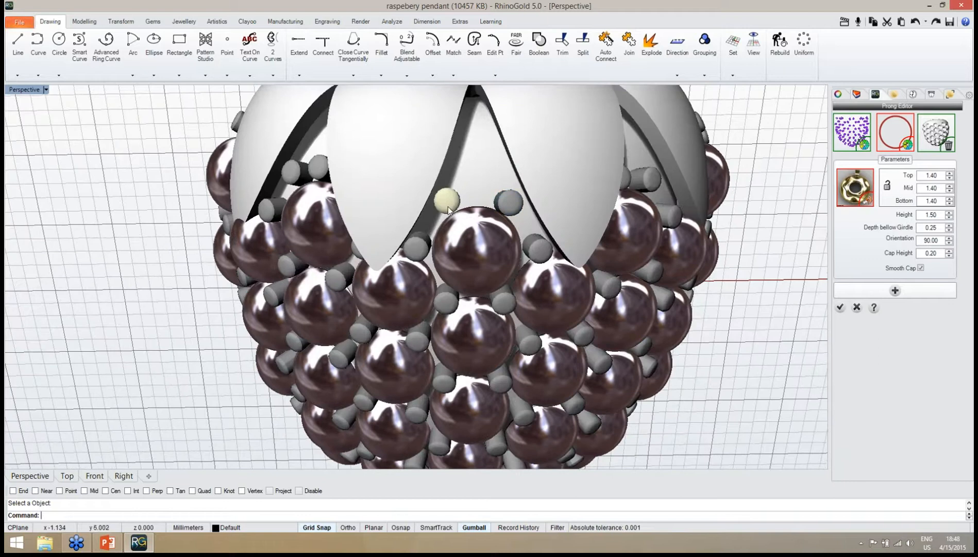
drag(448, 206, 449, 204)
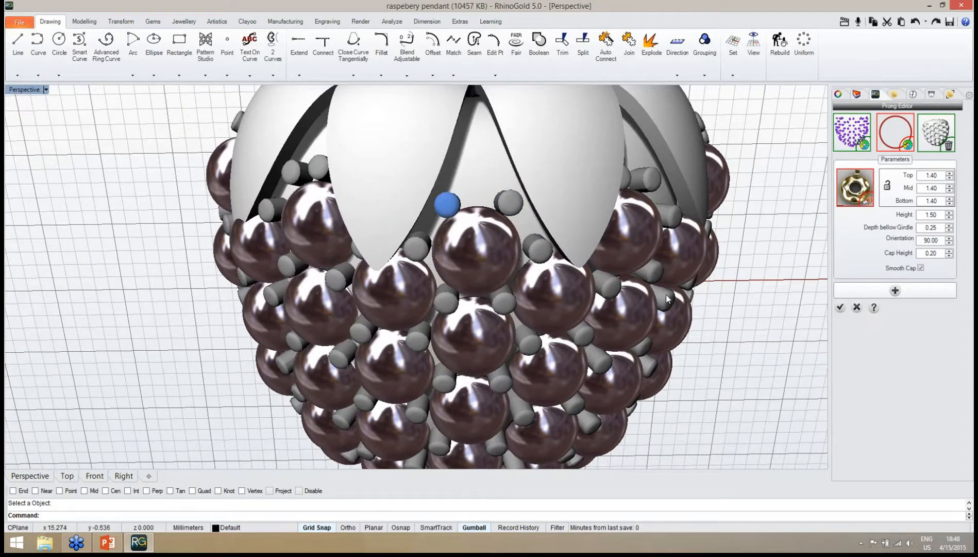
Set the top, mid and bottom diameters of all prongs to 1.45, create them and save the pendant.
right_drag(598, 356, 520, 237)
scroll(520, 238, down, 8)
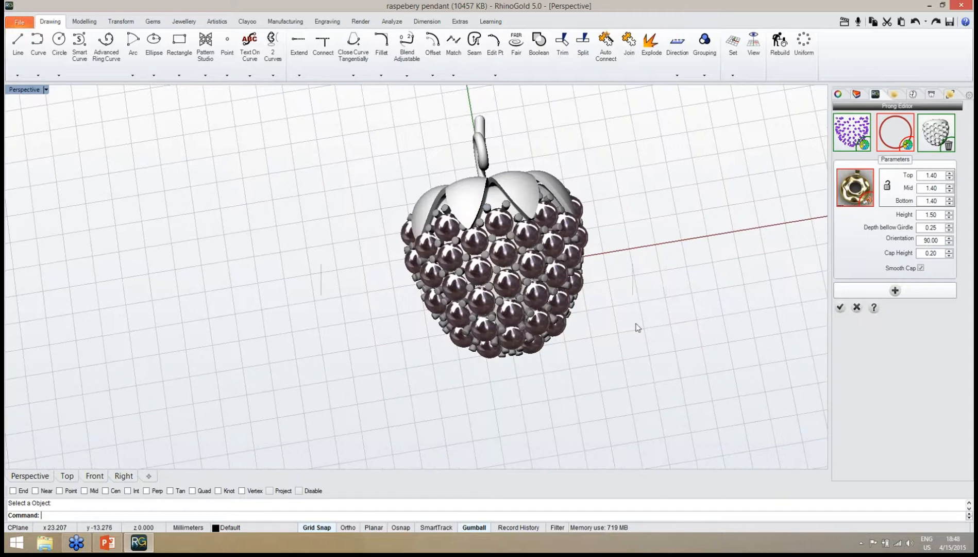
right_drag(644, 355, 627, 353)
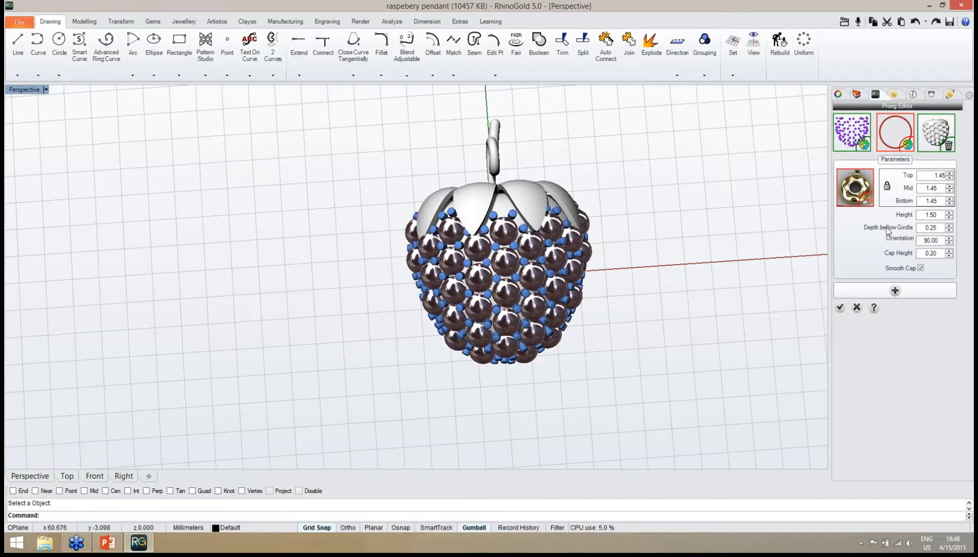
right_drag(697, 299, 680, 300)
click(840, 307)
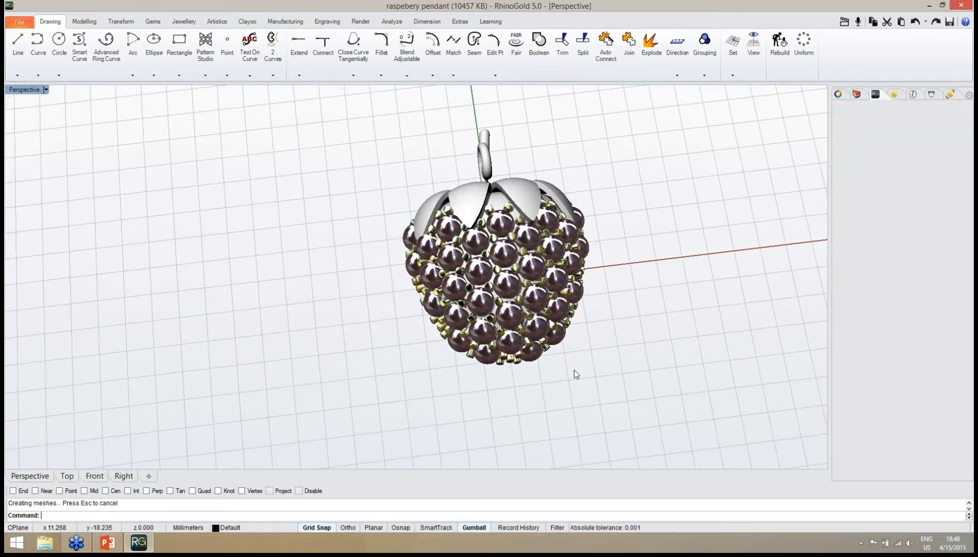
key(ctrl+s)
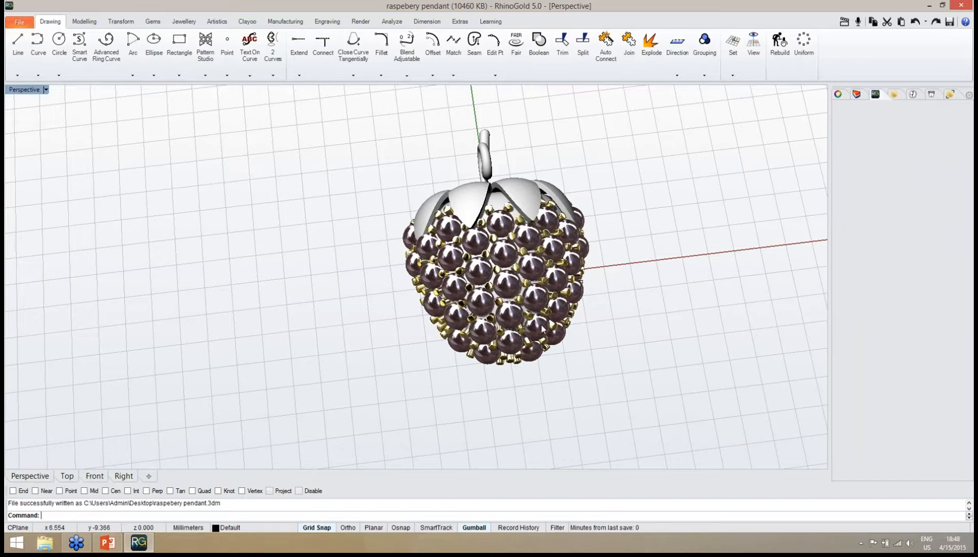
Apply the Gold 14k Yellow Polish material to the raspberry's inner body.
click(501, 202)
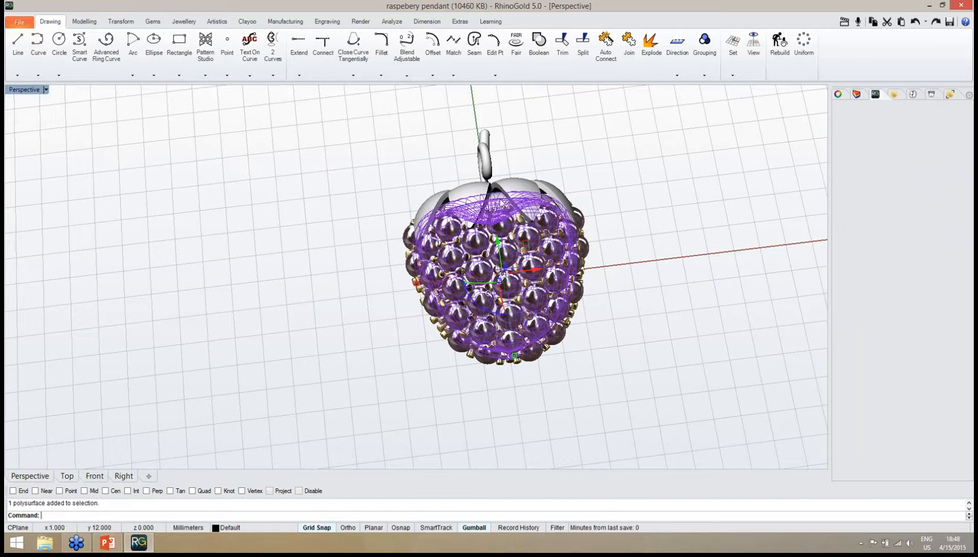
click(896, 95)
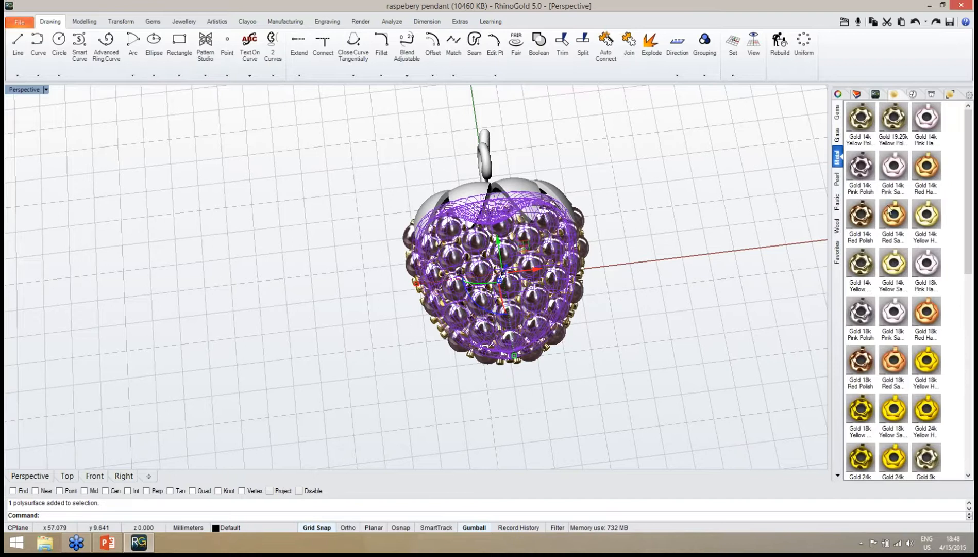
click(861, 264)
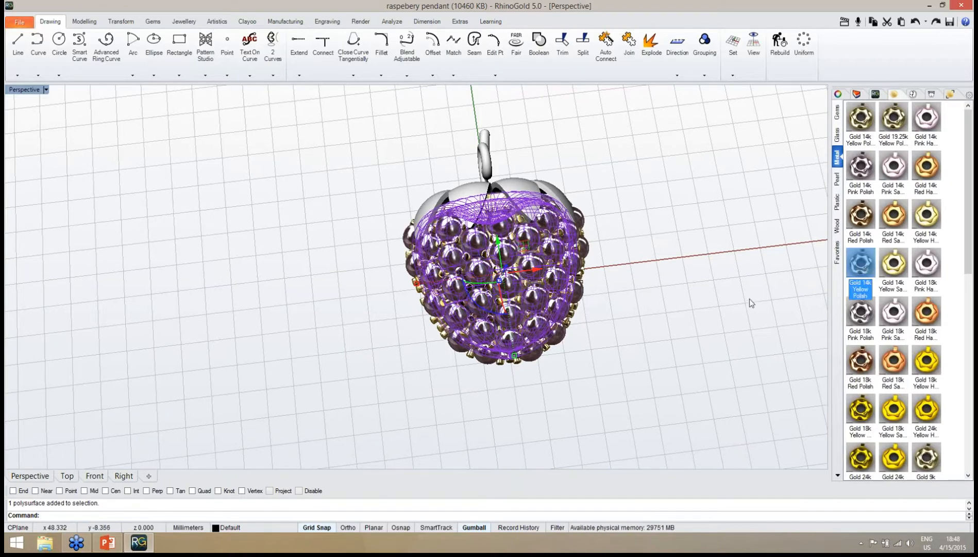
click(747, 301)
Apply the Gold 14k Yellow Polish material to the pendant's hanging loop and save the file.
mouse_move(651, 292)
right_down()
mouse_move(642, 325)
mouse_move(642, 290)
right_up()
scroll(551, 229, up, 6)
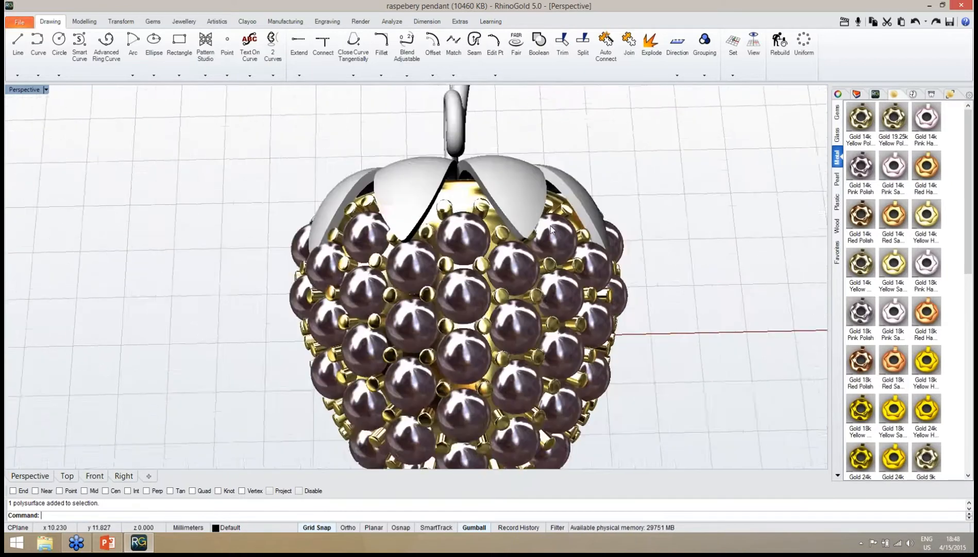
scroll(551, 229, up, 2)
right_drag(482, 188, 427, 153)
click(420, 118)
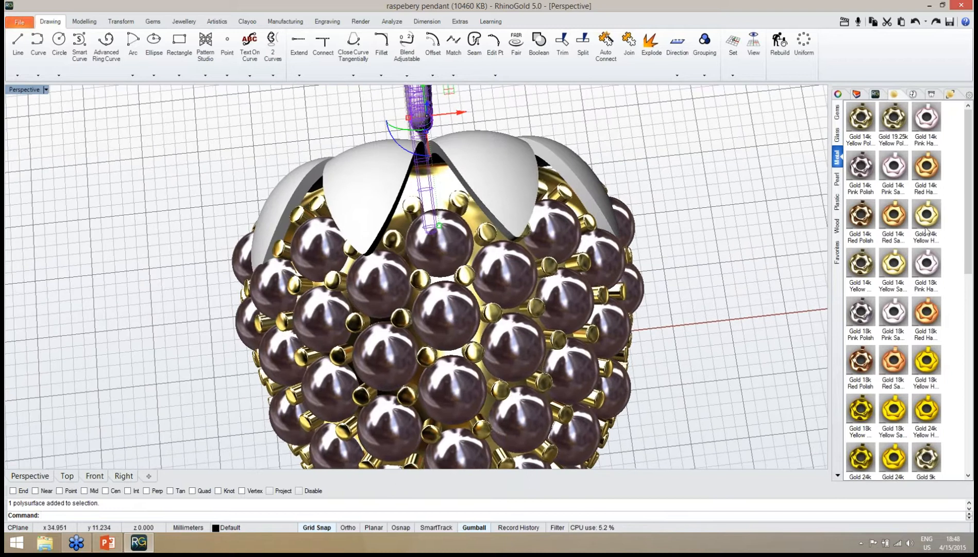
click(865, 263)
click(708, 327)
scroll(419, 305, down, 8)
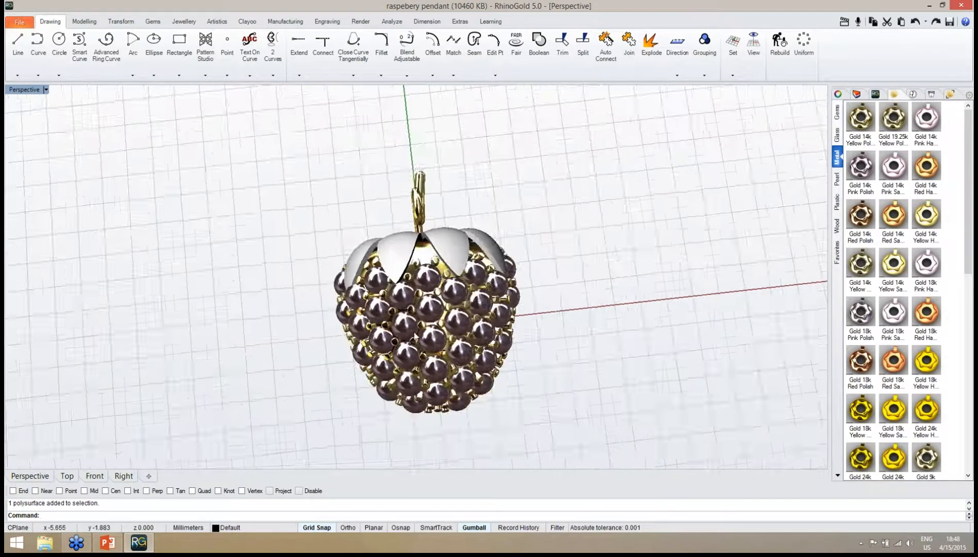
mouse_move(419, 305)
right_down()
mouse_move(486, 254)
mouse_move(414, 316)
mouse_move(412, 294)
right_up()
scroll(414, 315, up, 3)
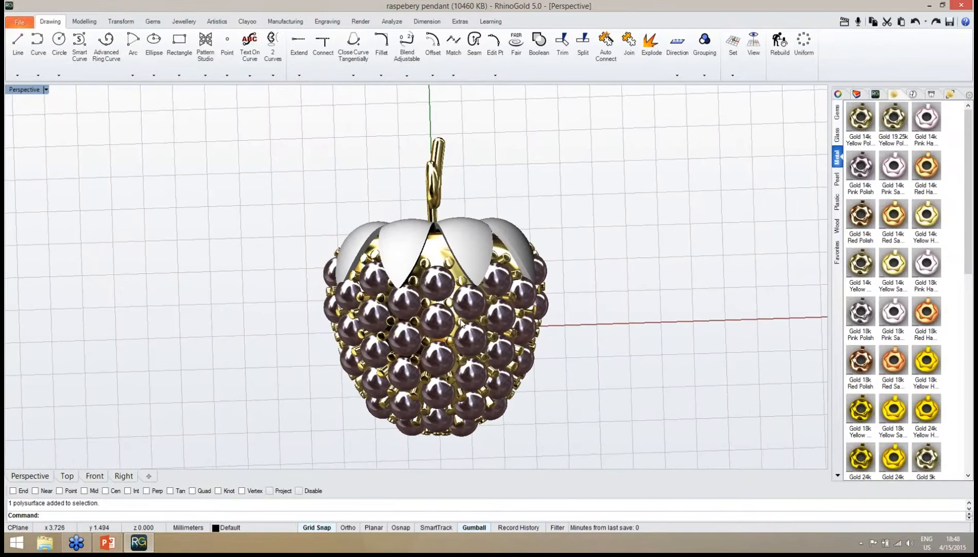
key(ctrl+s)
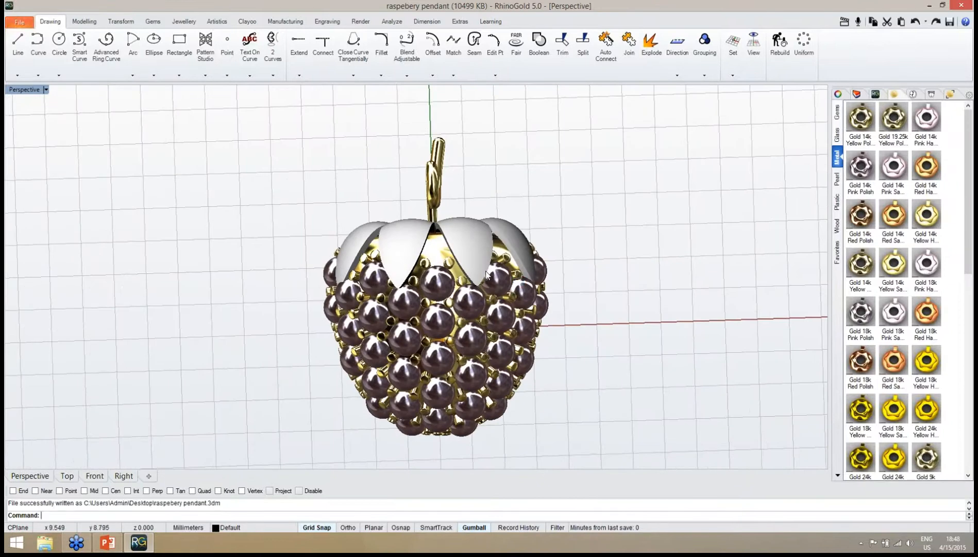
Merge two neighbouring white leaves on top of the raspberry into one solid with a Boolean union.
right_drag(459, 246, 486, 202)
scroll(477, 227, up, 8)
click(435, 280)
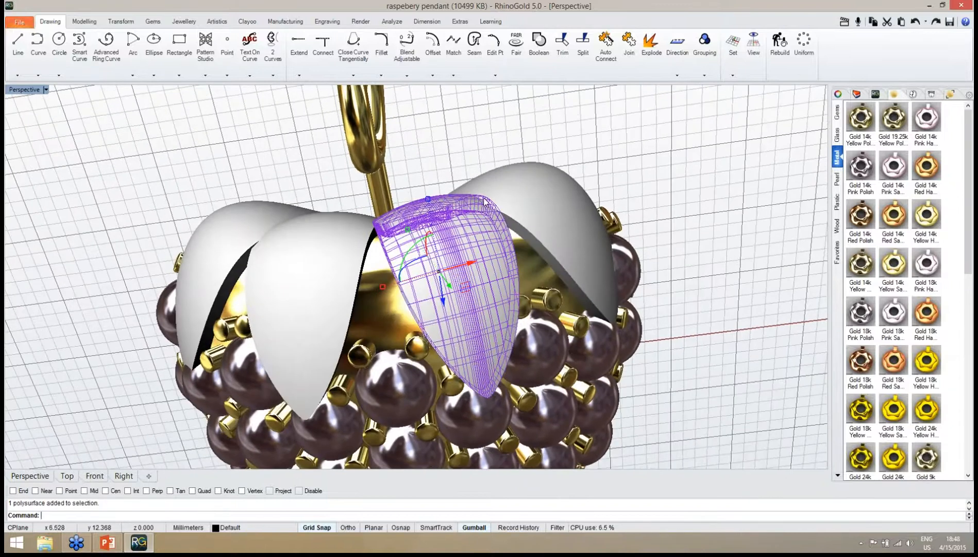
right_drag(527, 173, 554, 216)
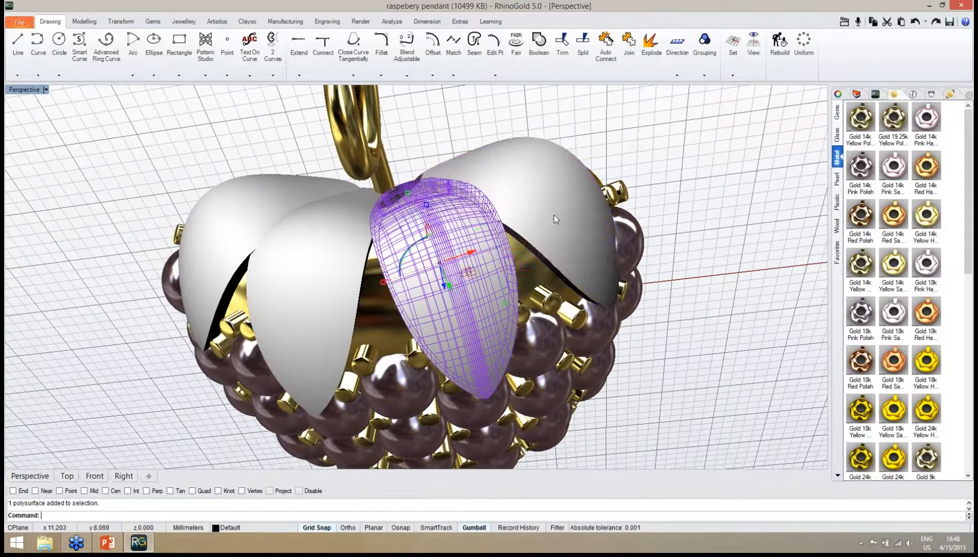
shift+click(556, 202)
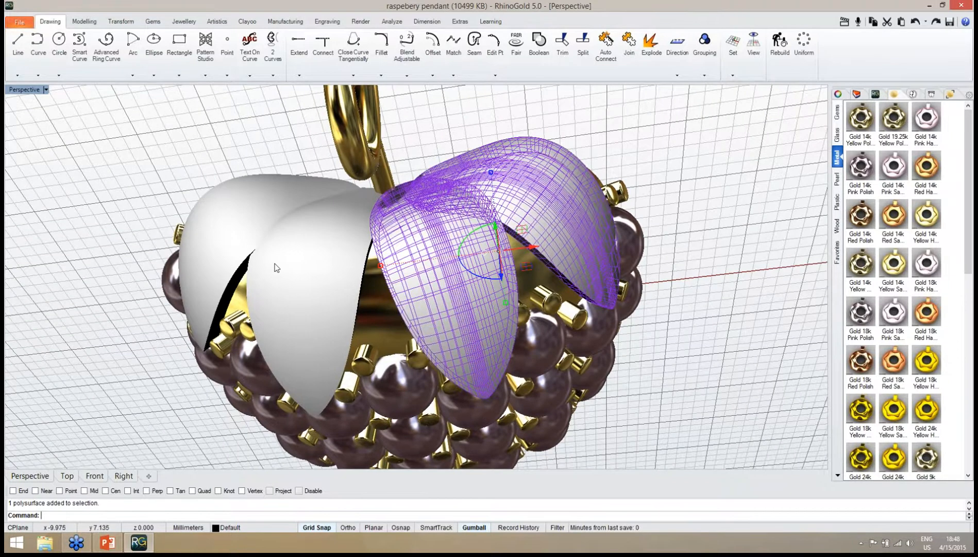
right_drag(283, 267, 271, 262)
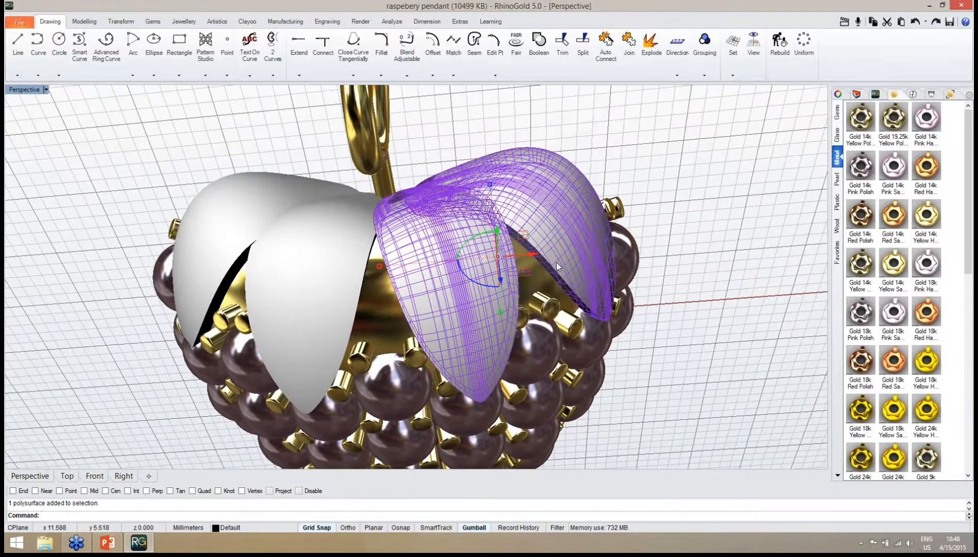
right_drag(556, 265, 559, 230)
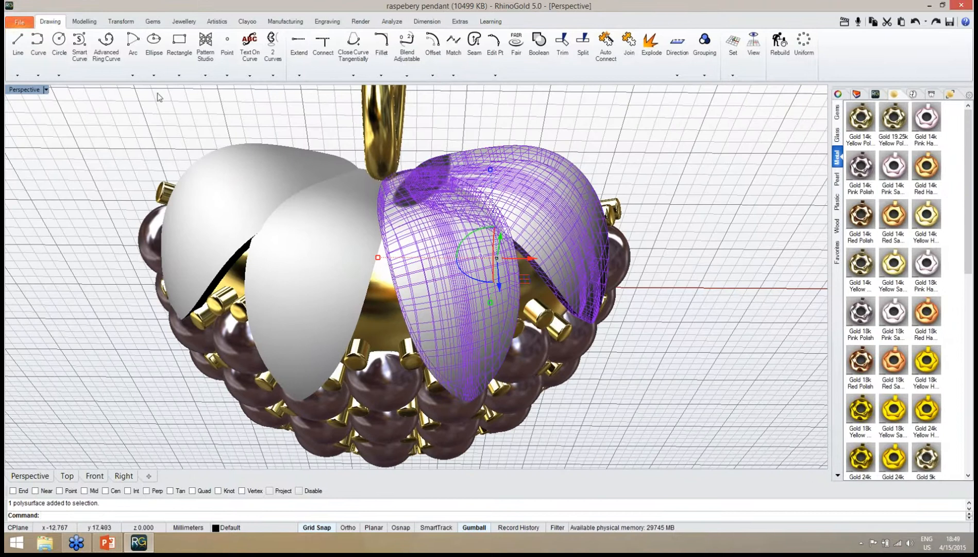
click(84, 21)
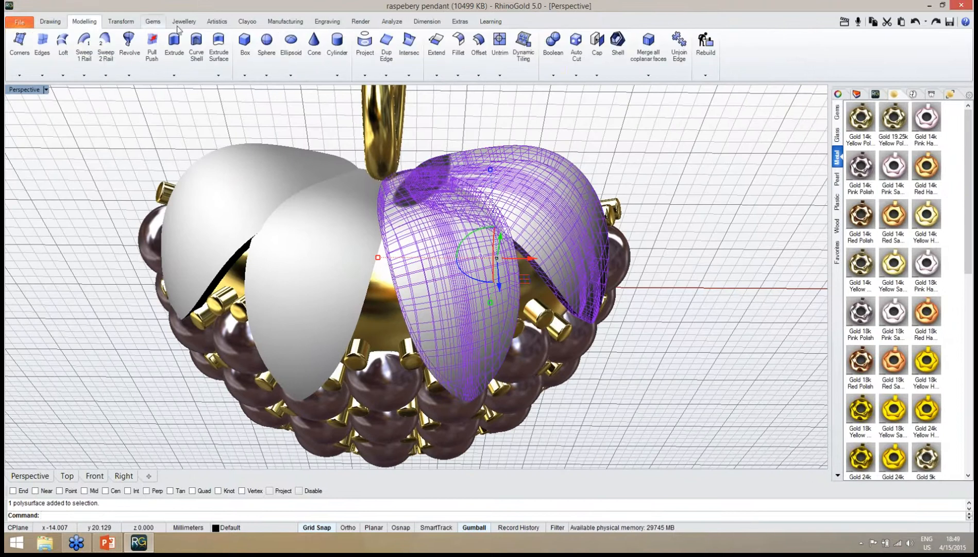
click(553, 47)
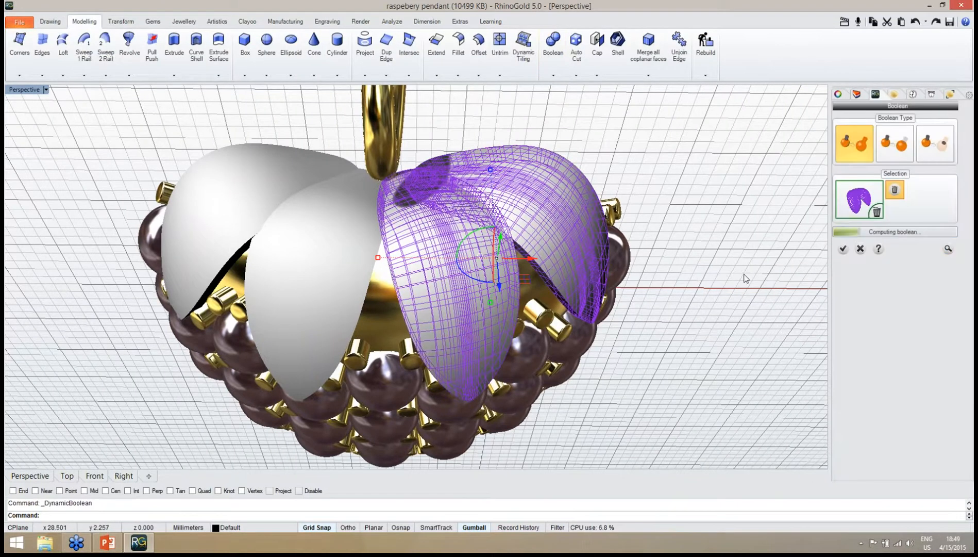
click(843, 249)
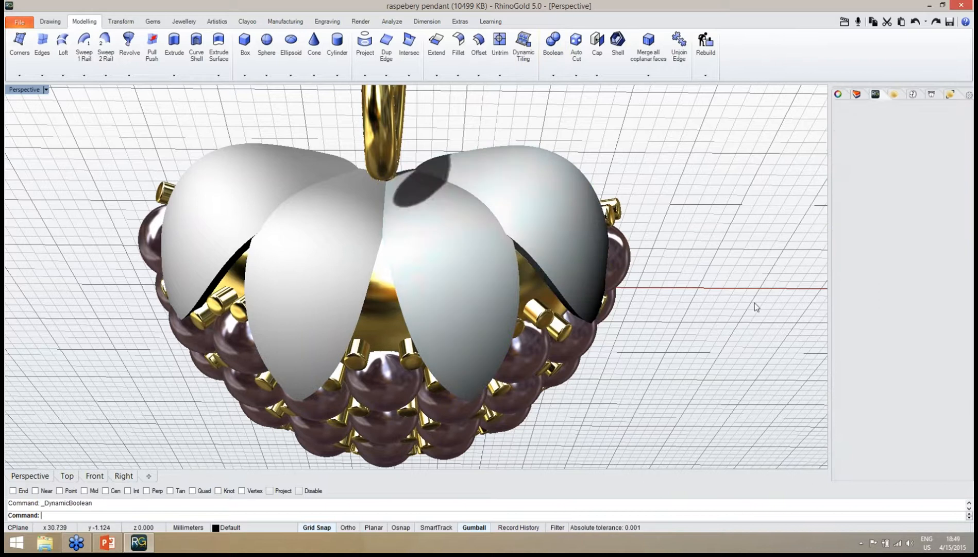
Check that the two united leaves select as a single object, clear the selection and save the file.
right_drag(700, 325, 494, 253)
click(574, 224)
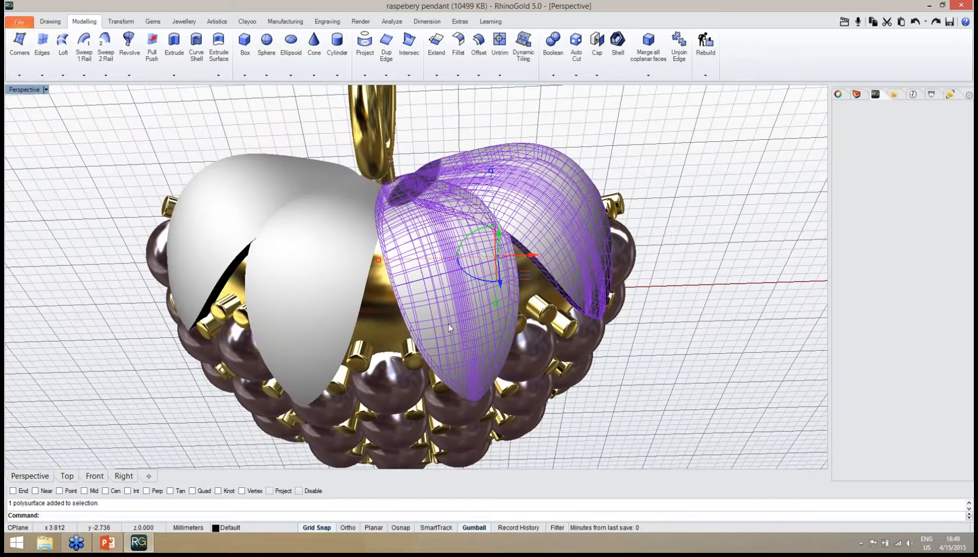
click(693, 215)
right_drag(665, 330, 583, 246)
scroll(411, 230, down, 2)
scroll(411, 229, down, 8)
right_drag(411, 230, 499, 347)
key(ctrl+s)
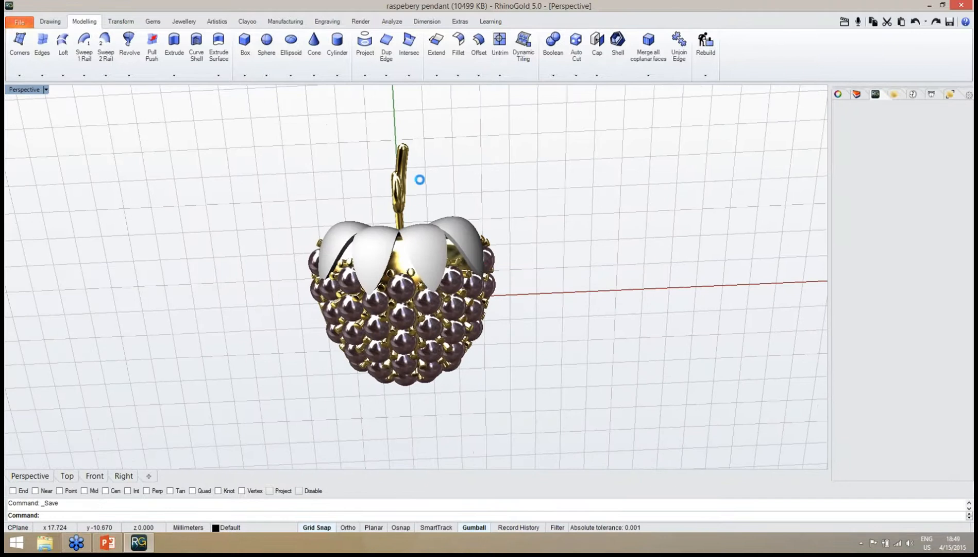
Start an automatic pave and choose the front leaf surface beside the loop as its target.
click(152, 21)
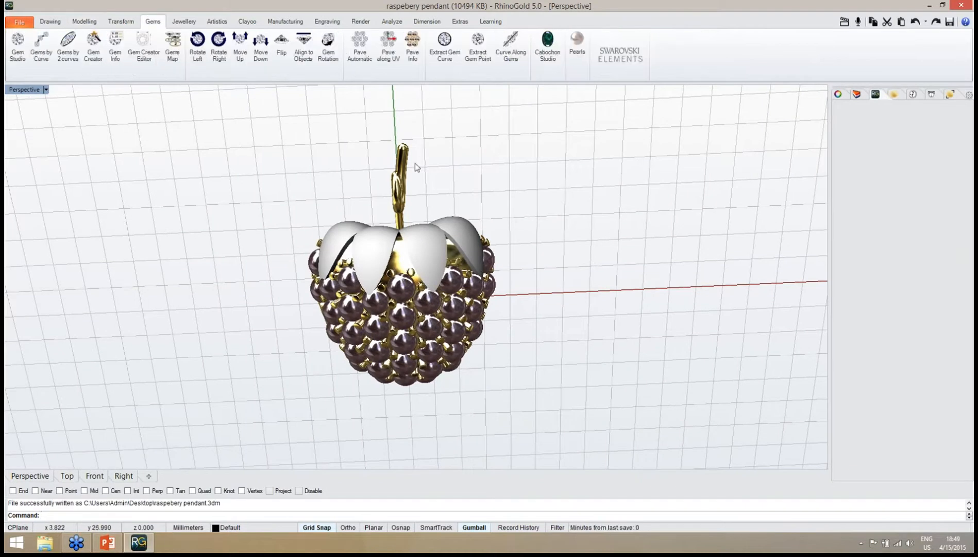
click(362, 67)
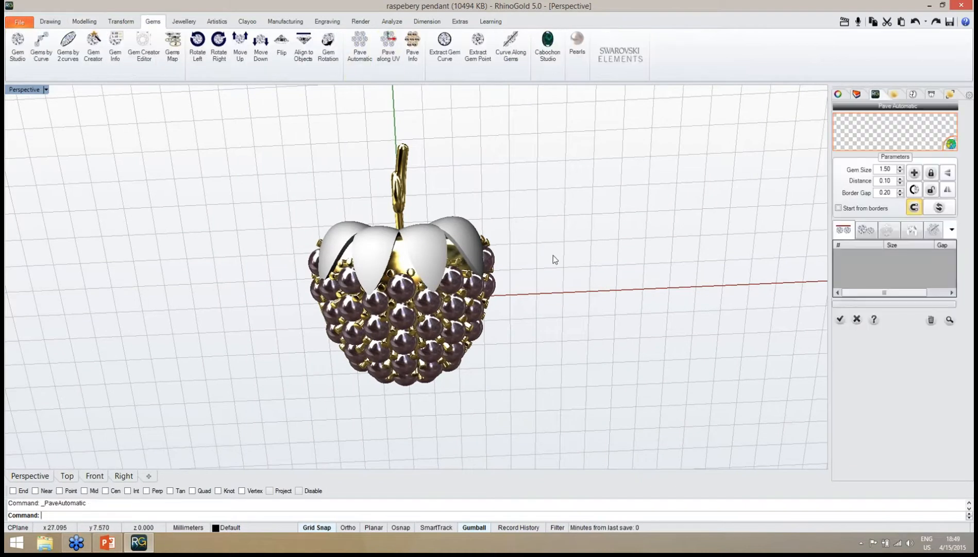
right_drag(555, 254, 557, 297)
scroll(414, 264, up, 4)
scroll(459, 356, down, 2)
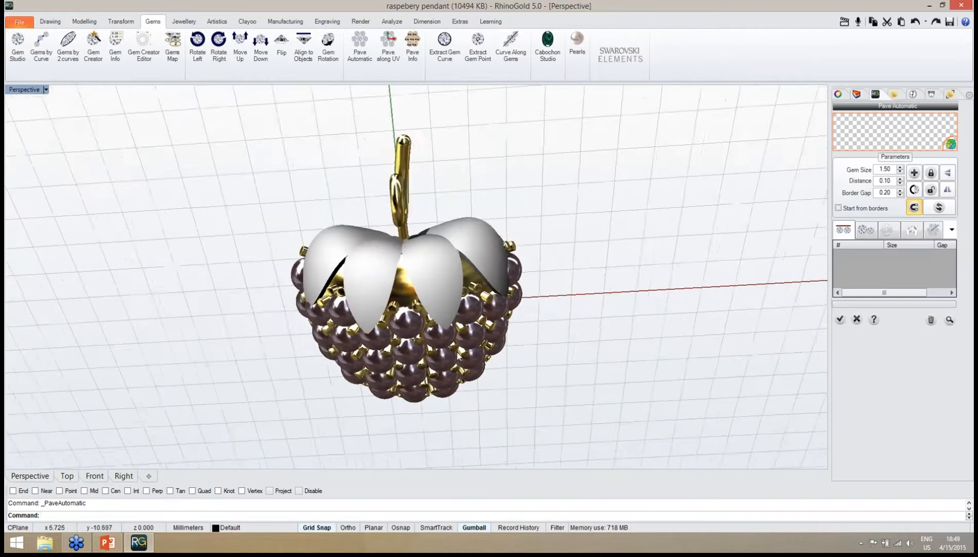
scroll(425, 289, up, 3)
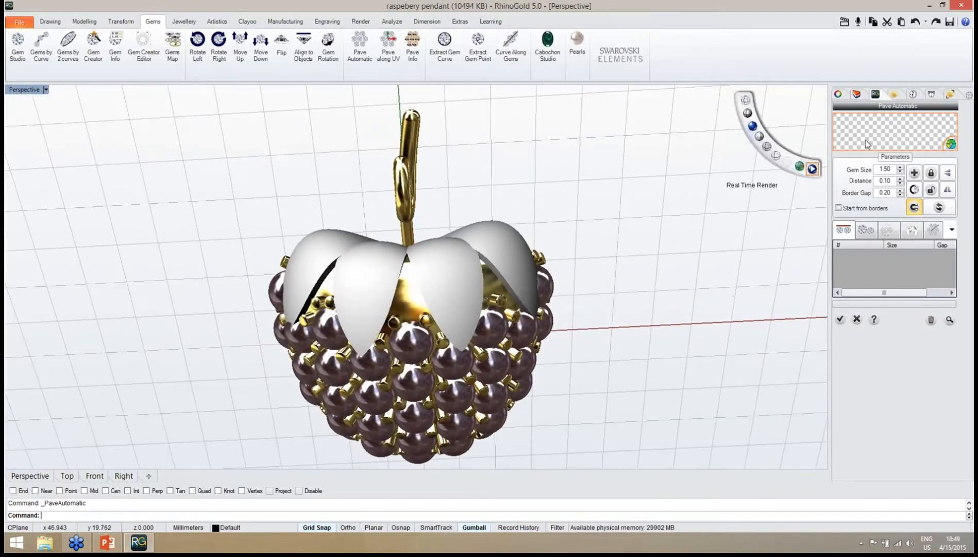
click(866, 141)
click(459, 282)
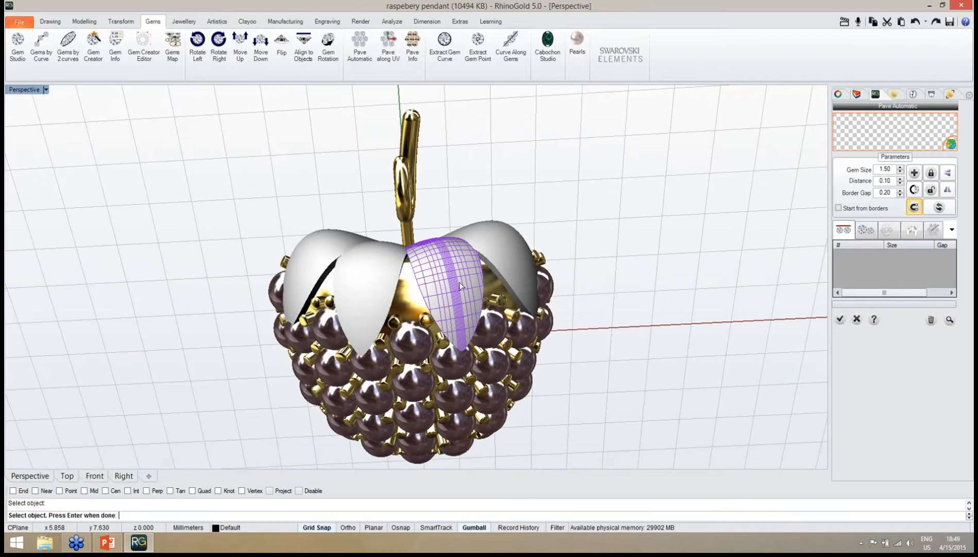
key(Return)
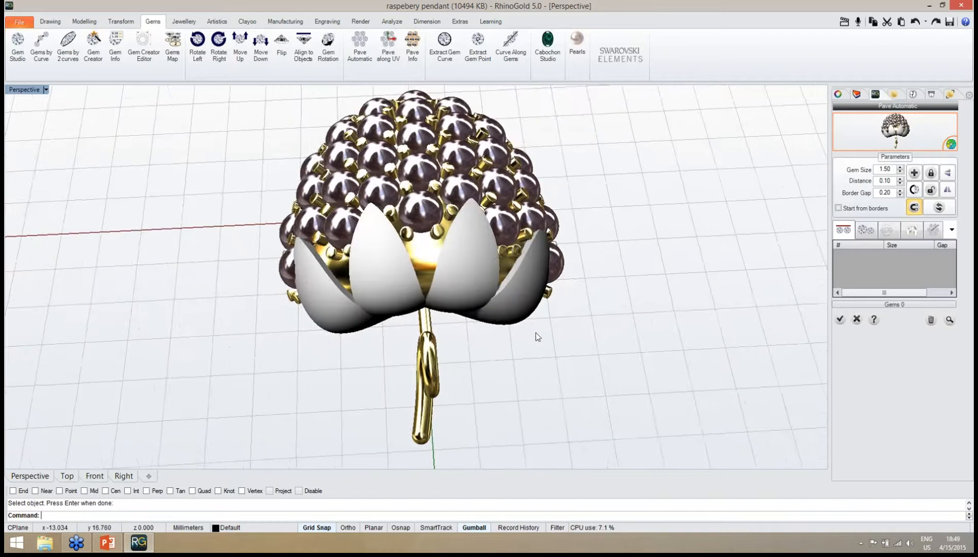
Generate a pave layout on the chosen leaf, starting from its centre, with gem sizes ranging from 1.20 to 1.50.
right_drag(536, 336, 419, 273)
scroll(390, 262, up, 4)
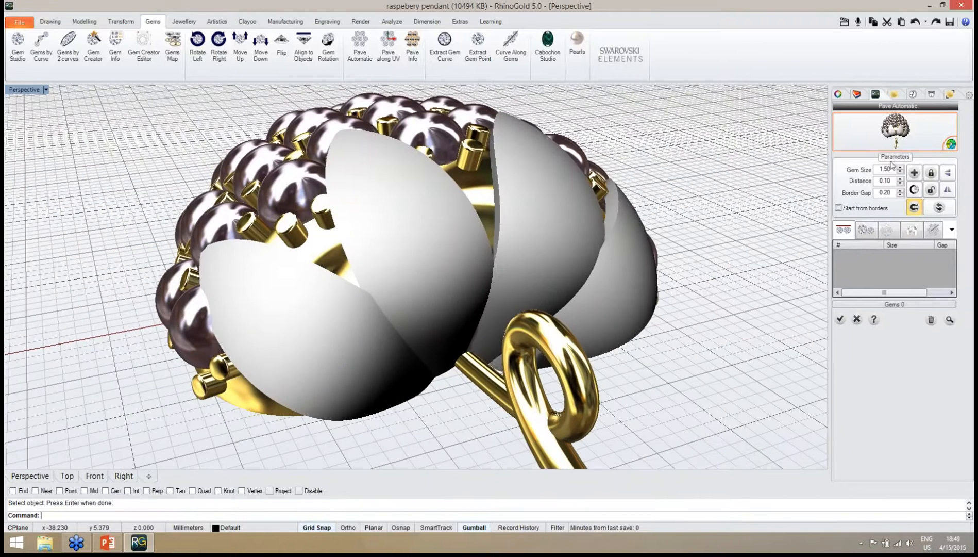
click(866, 230)
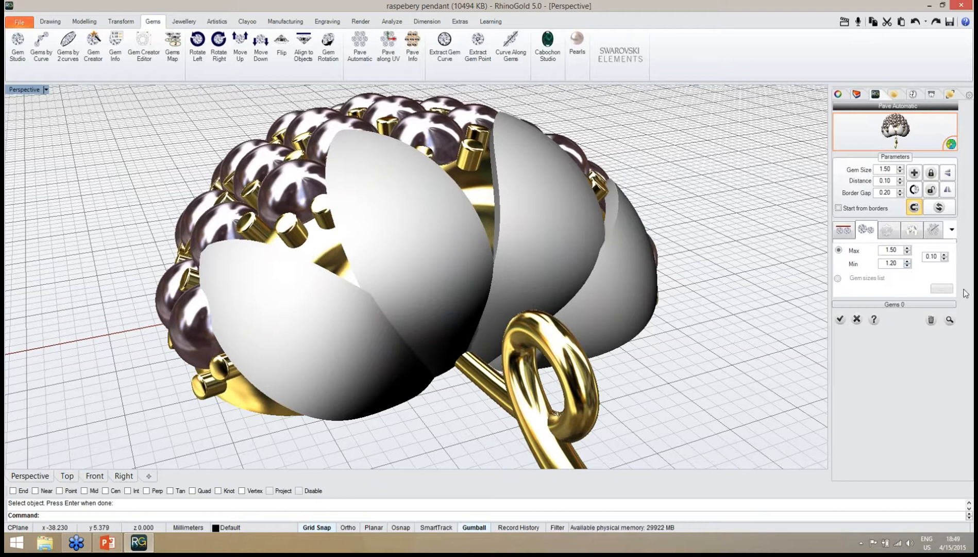
click(950, 320)
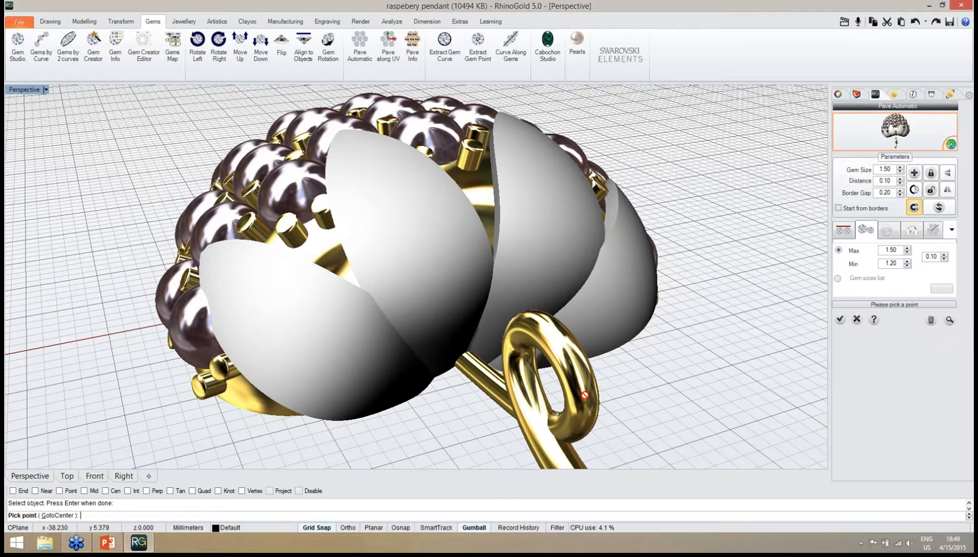
click(57, 515)
right_drag(473, 321, 447, 329)
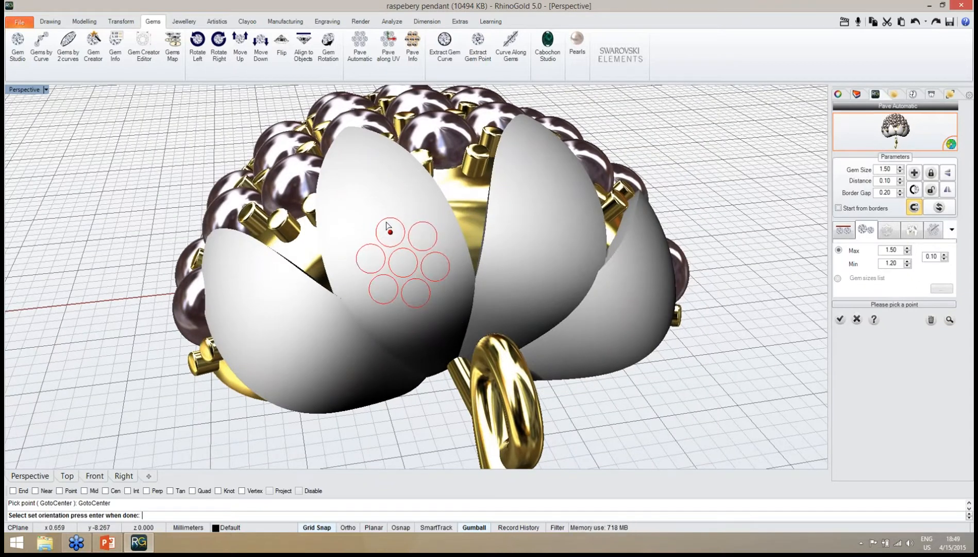
key(Return)
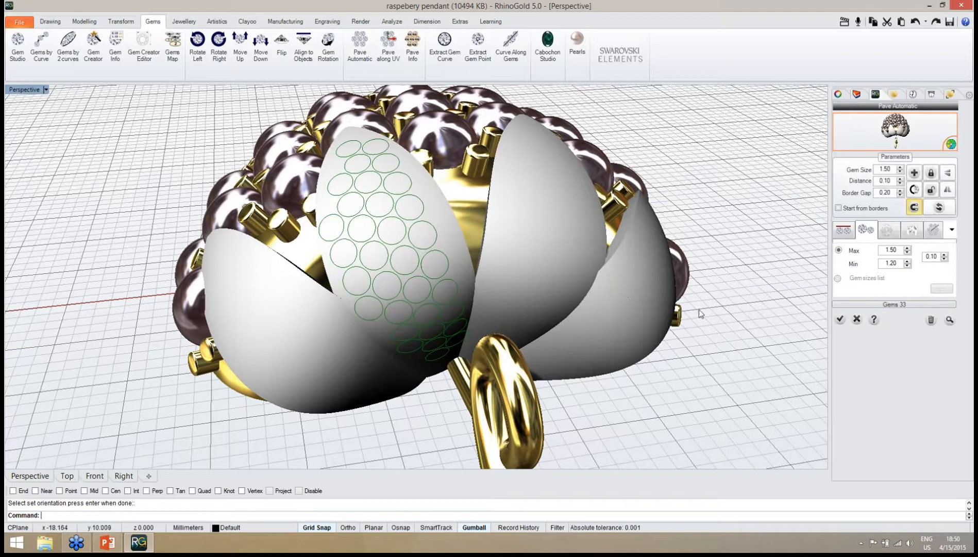
Add a 1.30 gem by hand in the gap beside the layout, along the leaf edge facing the neighbouring front leaf.
right_drag(692, 313, 654, 309)
mouse_move(434, 294)
right_down()
mouse_move(459, 251)
mouse_move(444, 292)
right_up()
scroll(773, 252, up, 2)
right_drag(673, 268, 670, 256)
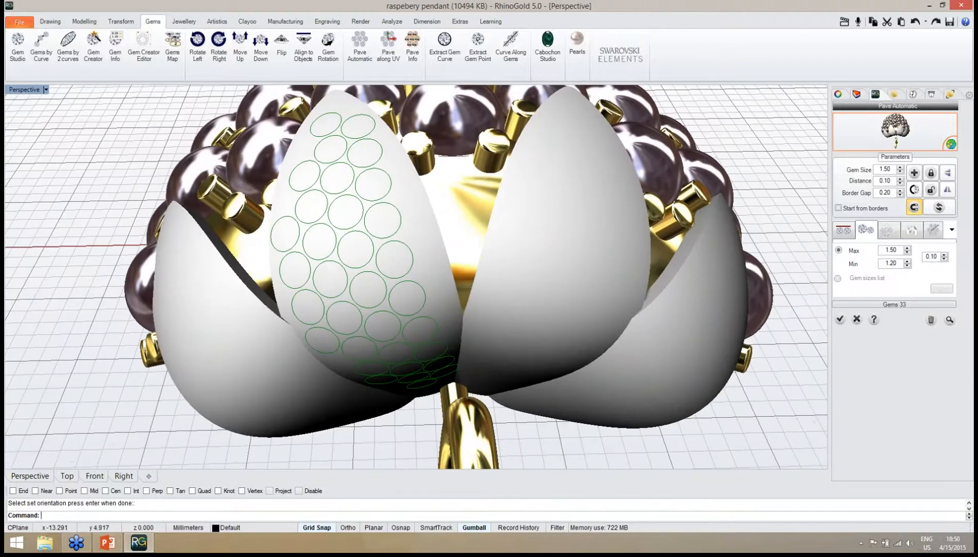
click(911, 202)
click(900, 173)
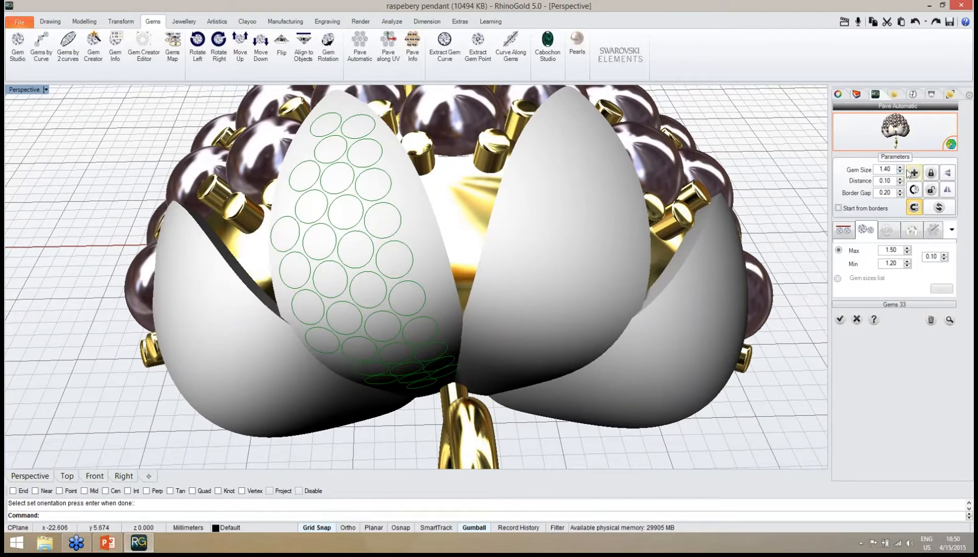
click(913, 172)
scroll(431, 219, up, 6)
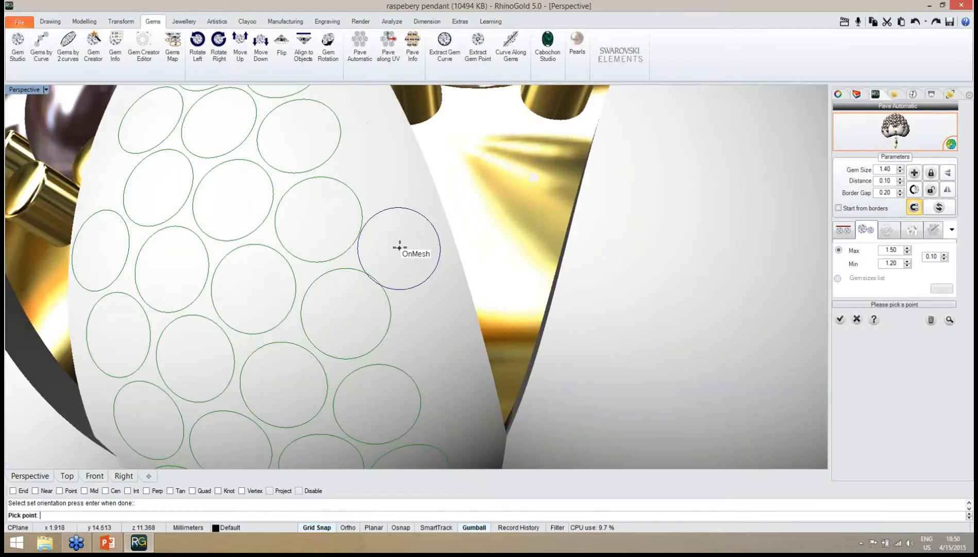
click(900, 174)
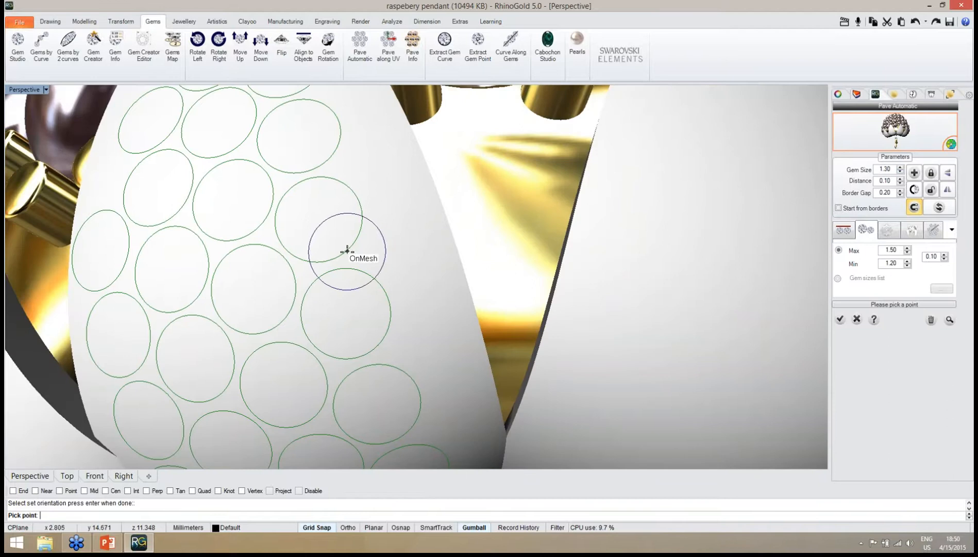
click(404, 244)
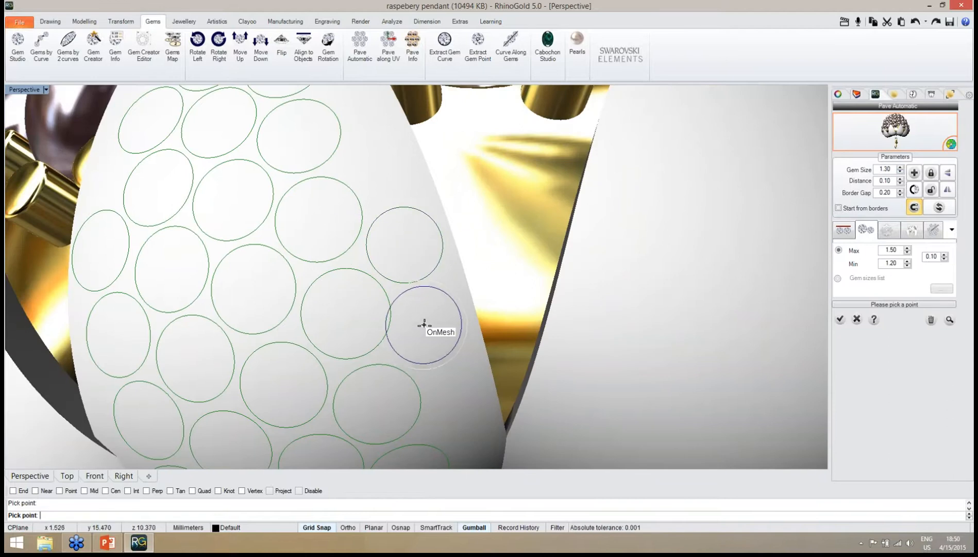
Place more gems of size 1.20 in the gaps along the same leaf edge, above and below the 1.30 gem.
click(899, 173)
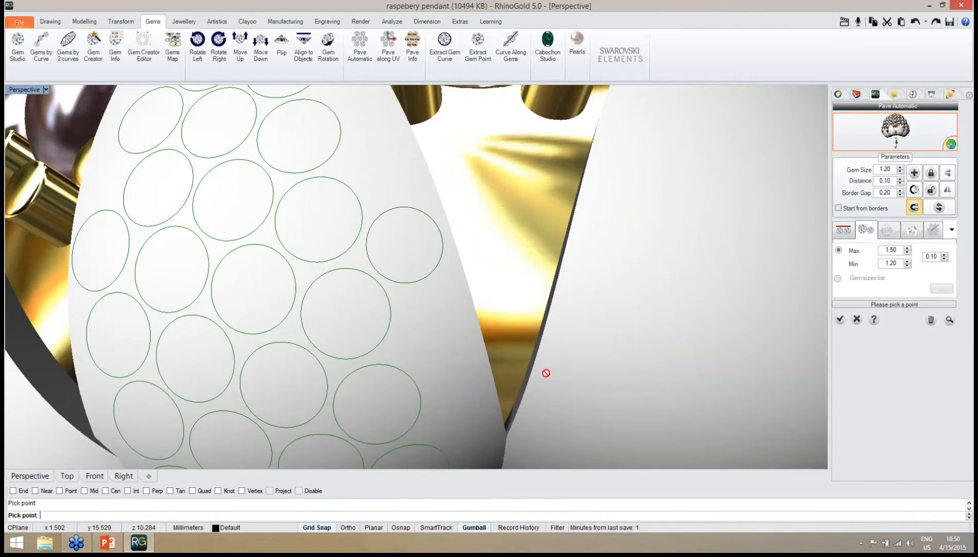
click(434, 337)
right_drag(421, 304, 411, 317)
click(392, 272)
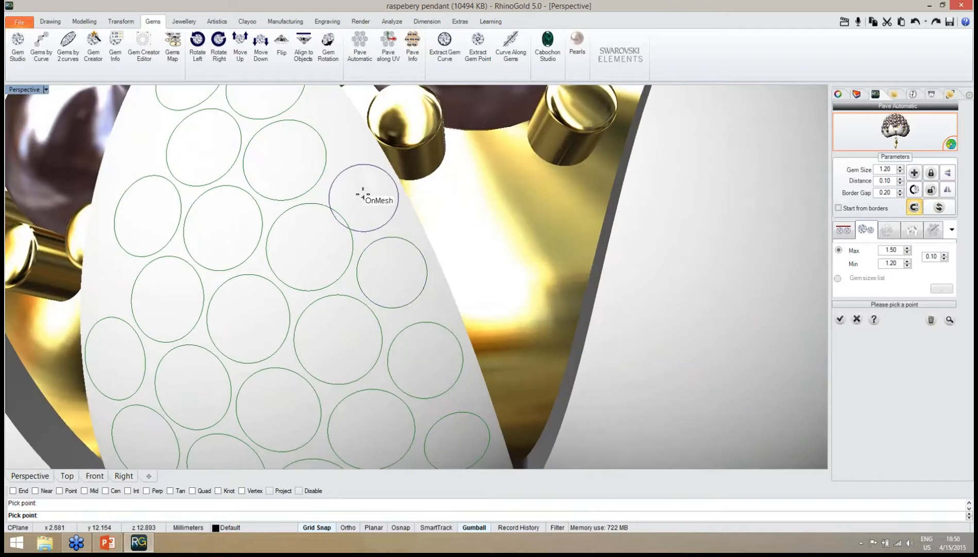
click(357, 186)
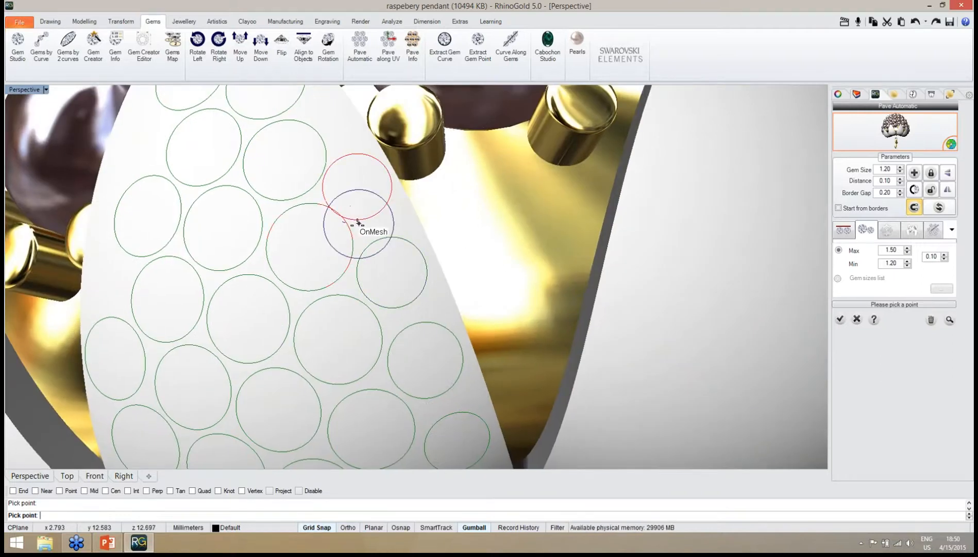
Fill the gaps on the lower part of the same leaf edge near the loop with 1.20 gems.
scroll(355, 223, down, 9)
right_drag(351, 222, 368, 258)
scroll(367, 259, up, 8)
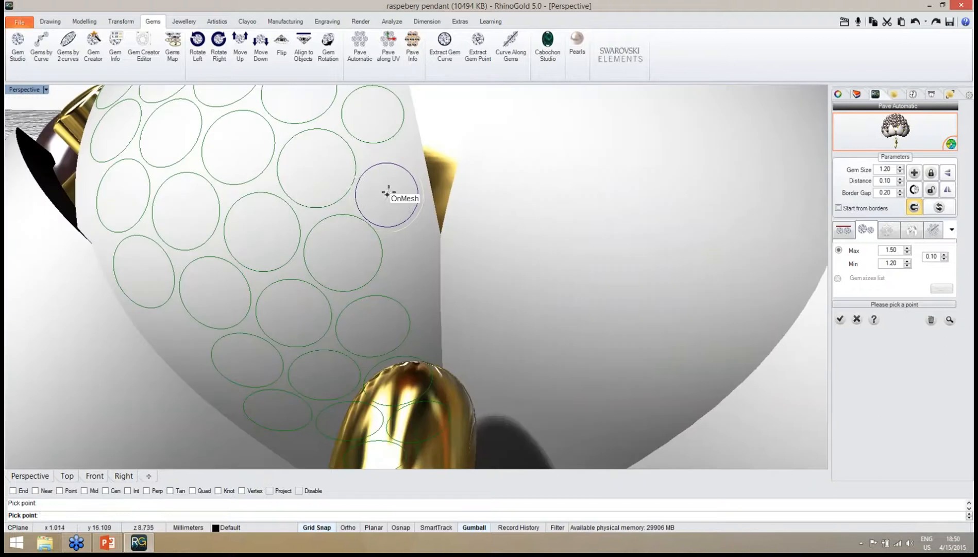
click(407, 272)
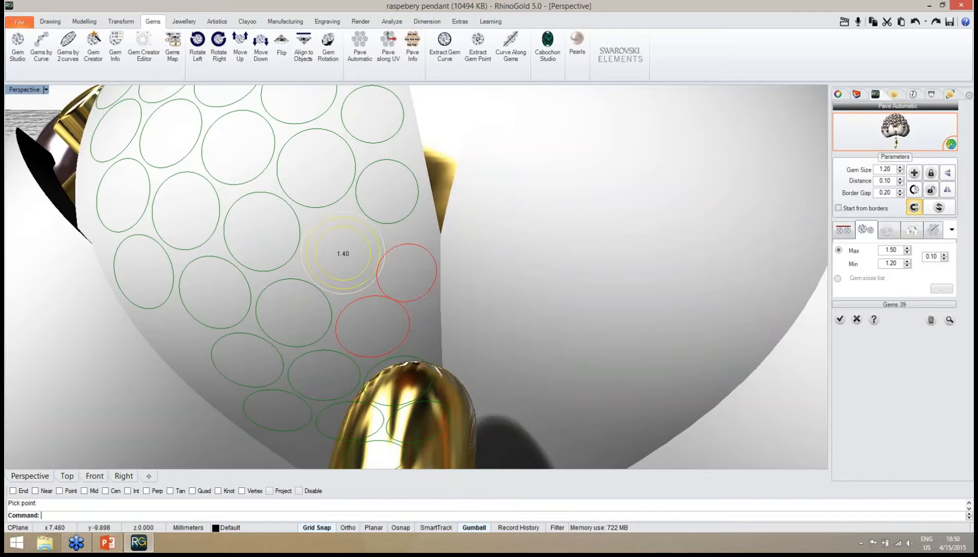
Clear the overlaps around the lowest added edge gem by adjusting its neighbours, reducing the one below it to 1.30.
click(343, 253)
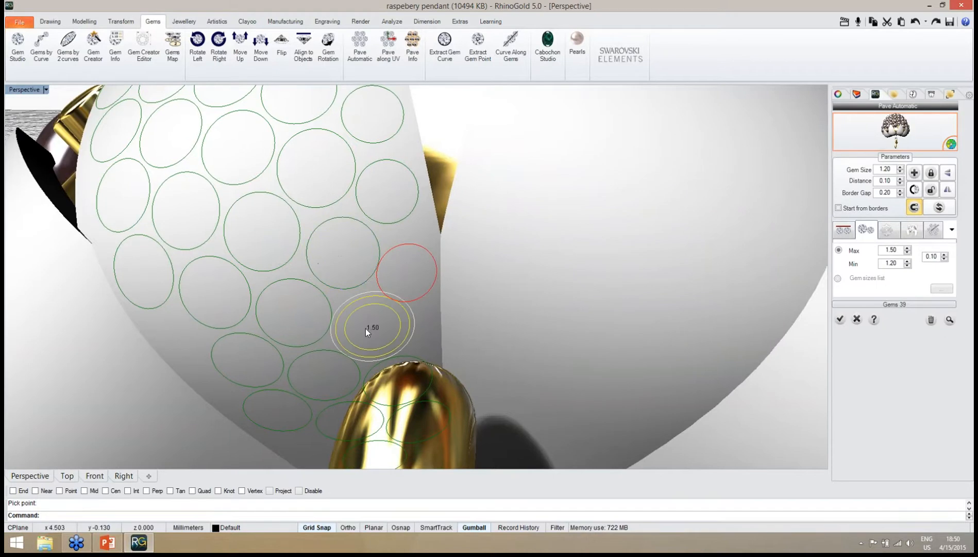
scroll(367, 332, down, 2)
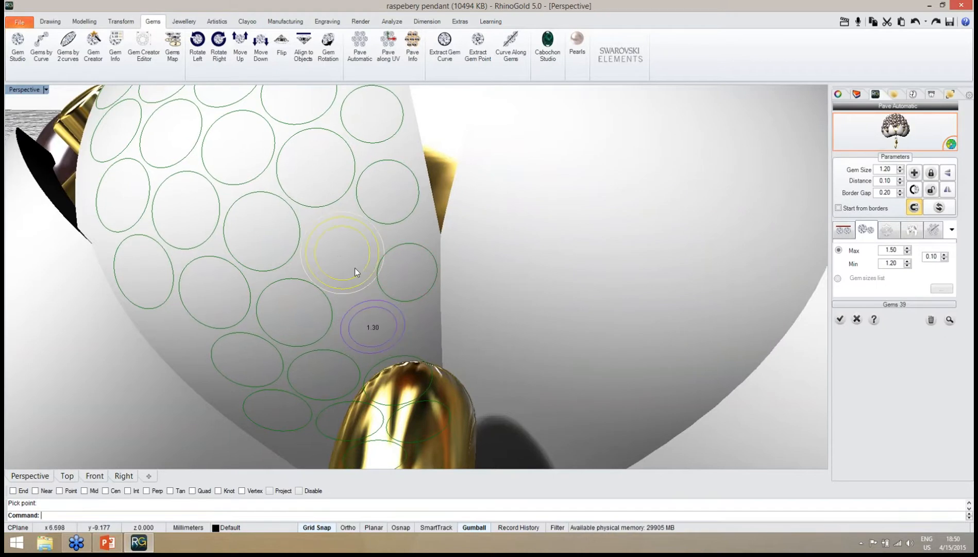
right_drag(356, 234, 382, 307)
scroll(382, 307, down, 5)
right_drag(379, 199, 341, 243)
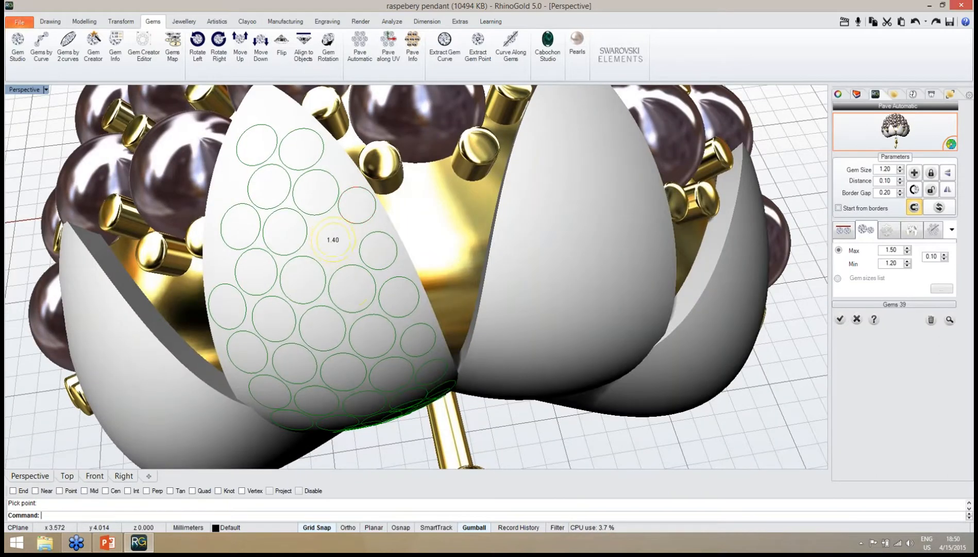
Add 1.20 gems in the gaps along the leaf's opposite edge, from the tip down to the base beside the loop.
right_drag(330, 276, 402, 323)
right_drag(423, 366, 418, 348)
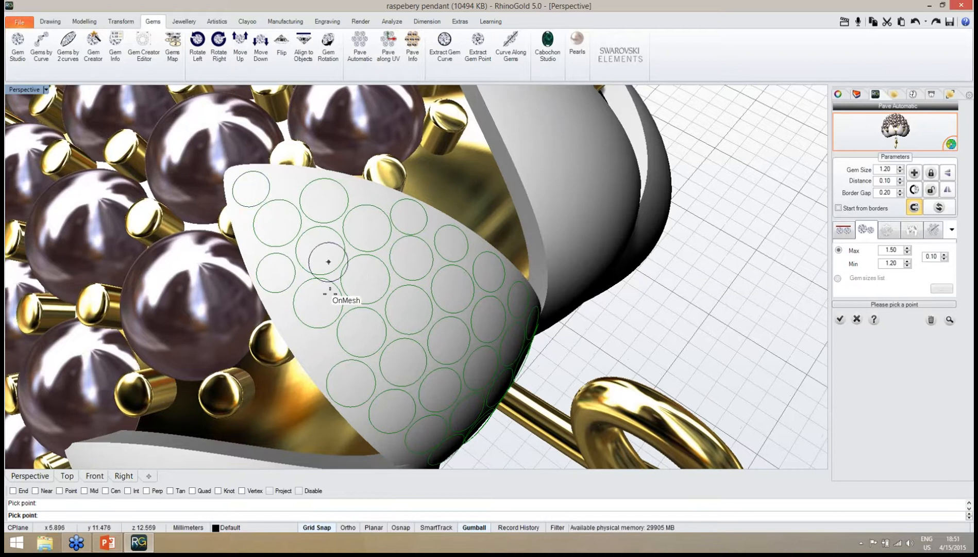
right_drag(329, 262, 337, 283)
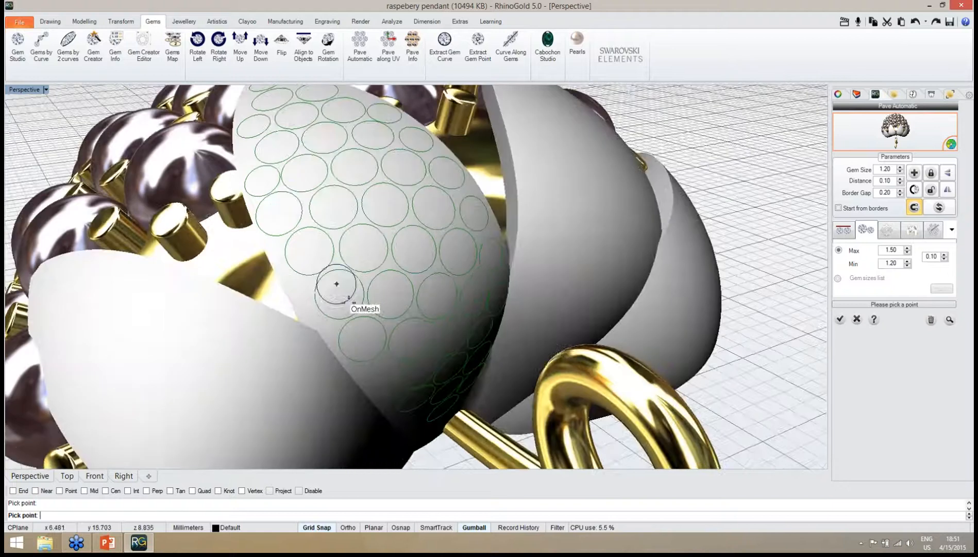
scroll(393, 372, up, 5)
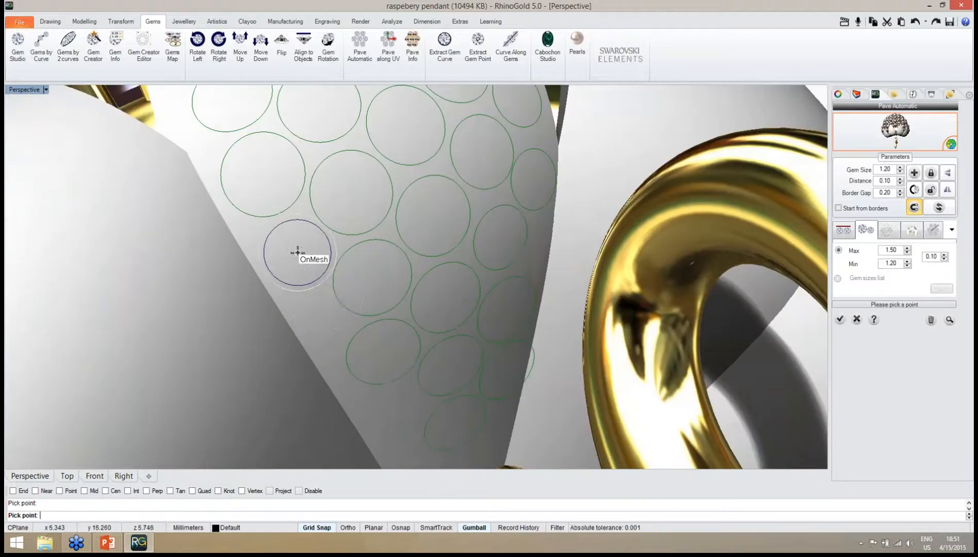
right_drag(298, 254, 324, 254)
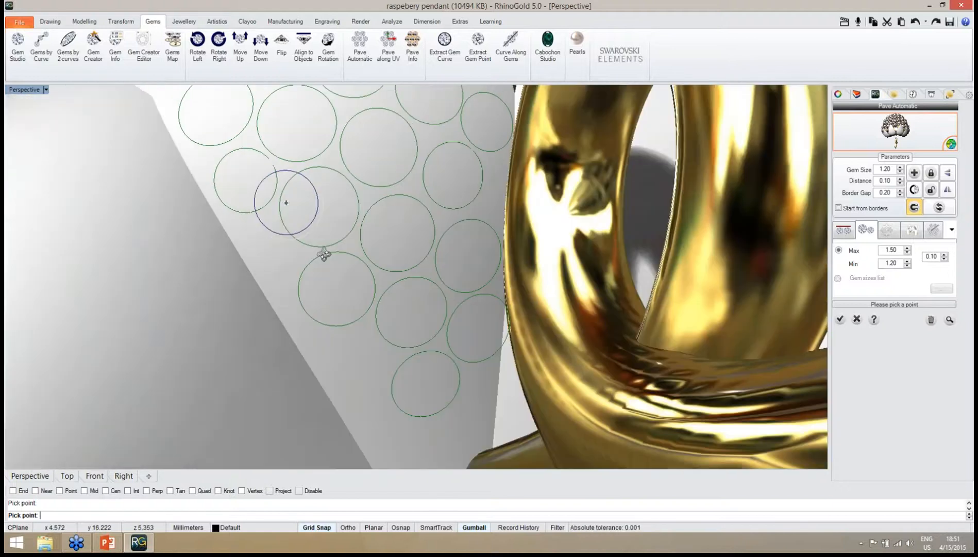
click(354, 364)
right_drag(367, 368, 421, 406)
right_click(422, 406)
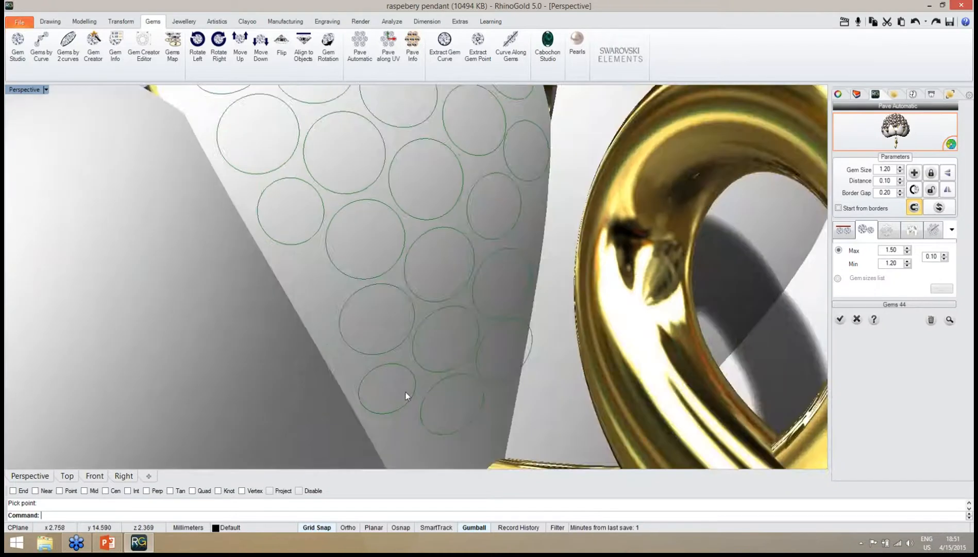
Refresh the pave layout and check the gem distribution over the whole leaf.
scroll(405, 389, down, 8)
right_drag(419, 312, 433, 369)
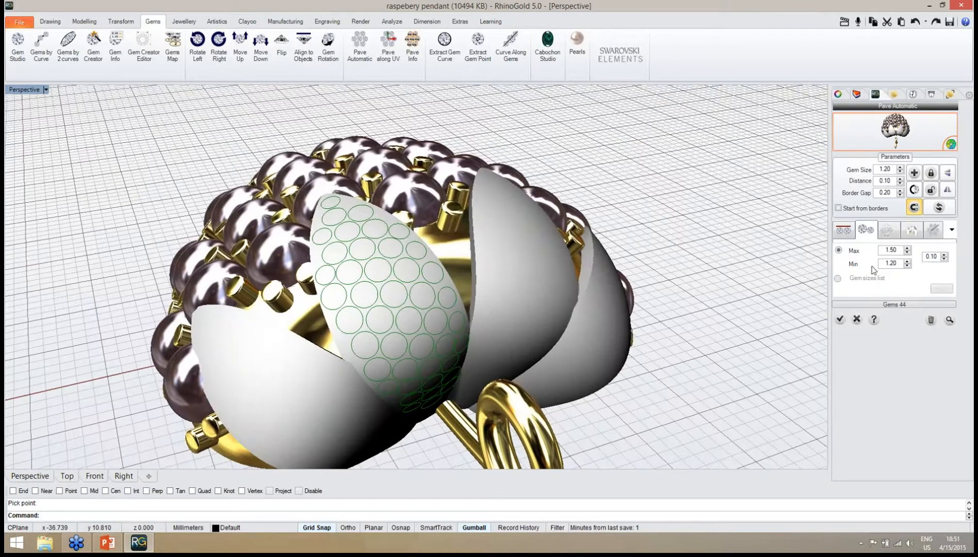
click(946, 213)
right_drag(669, 342, 653, 361)
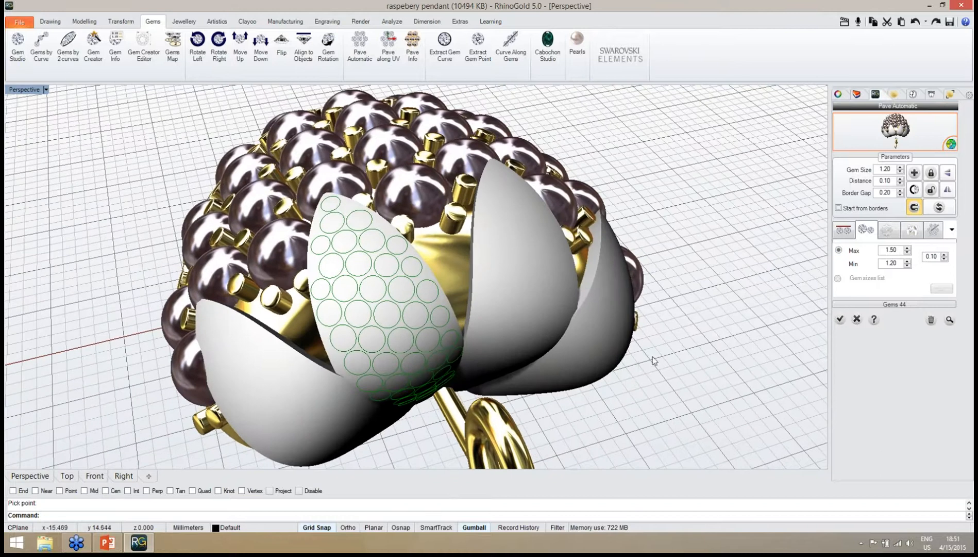
right_drag(398, 247, 424, 268)
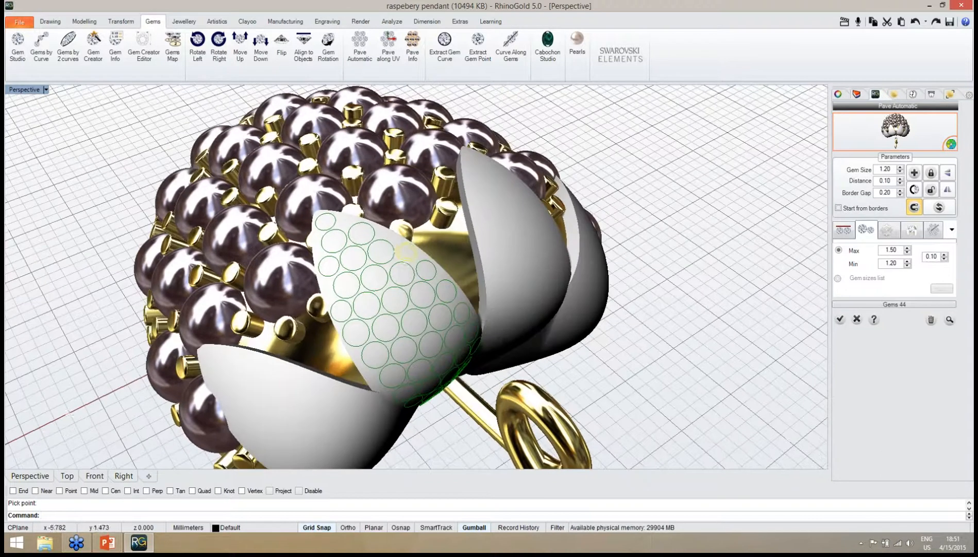
Turn on prongs for the pave and set both their diameter and height to 0.60.
click(913, 231)
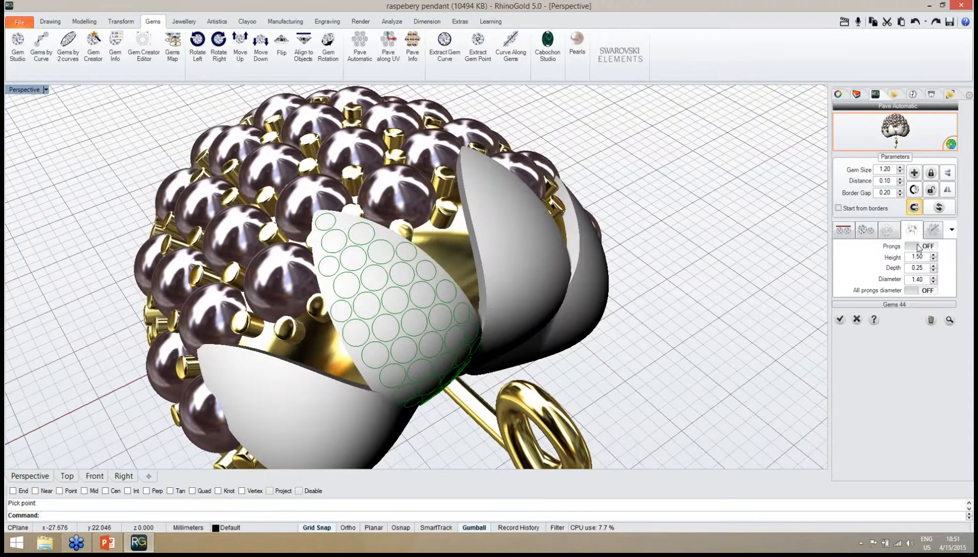
click(927, 247)
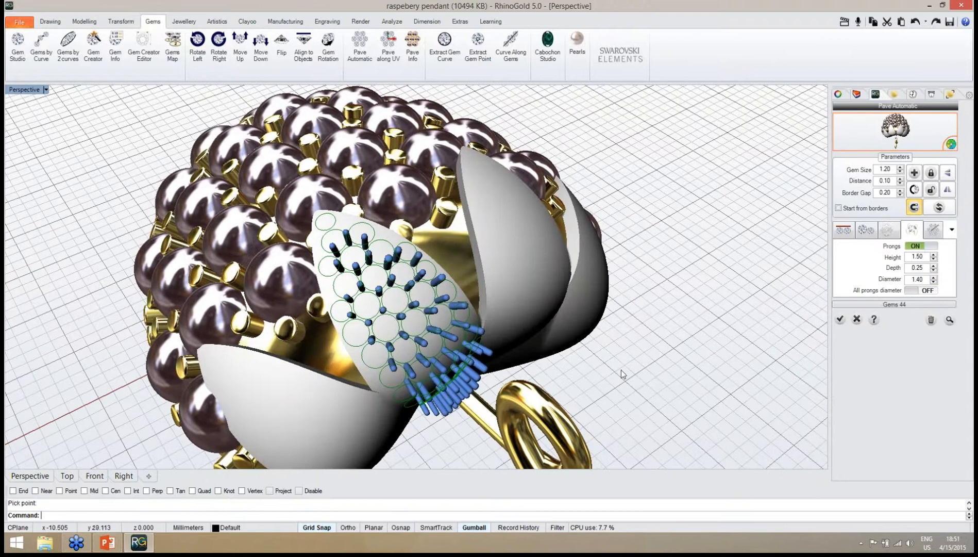
right_drag(622, 373, 483, 287)
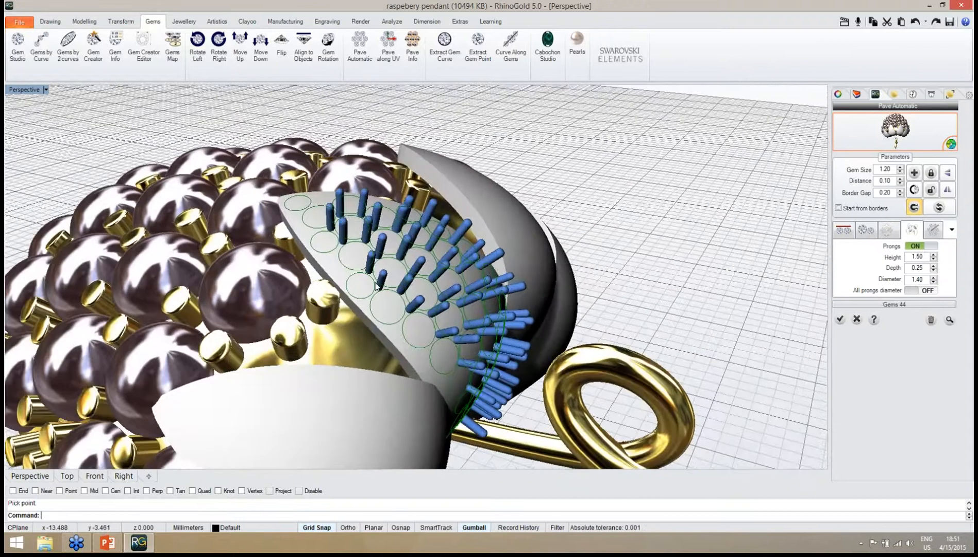
right_drag(377, 284, 750, 255)
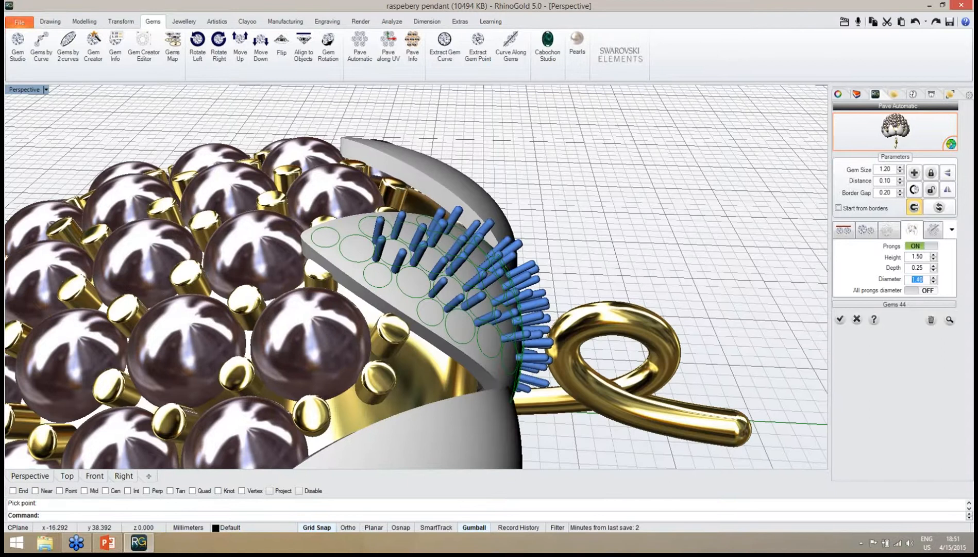
click(907, 257)
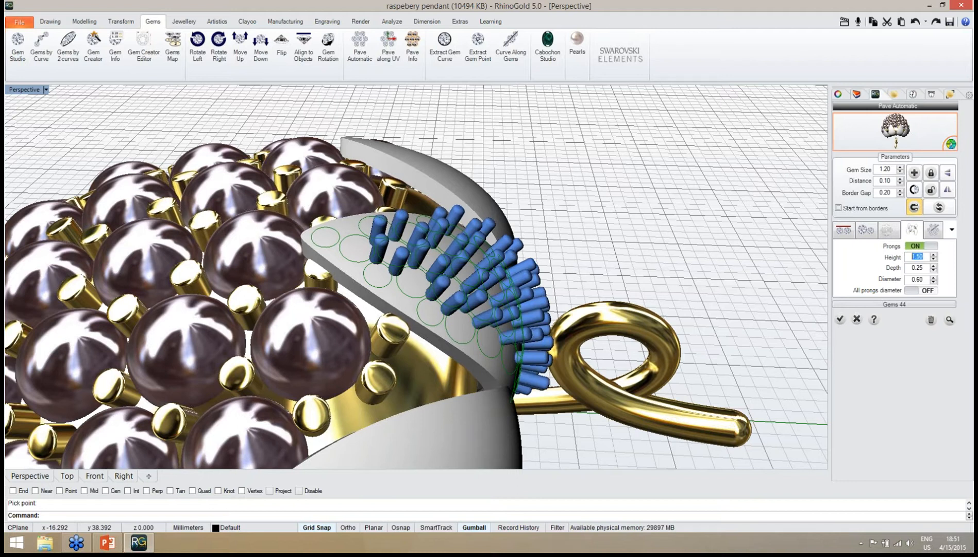
click(924, 280)
right_drag(559, 313, 592, 280)
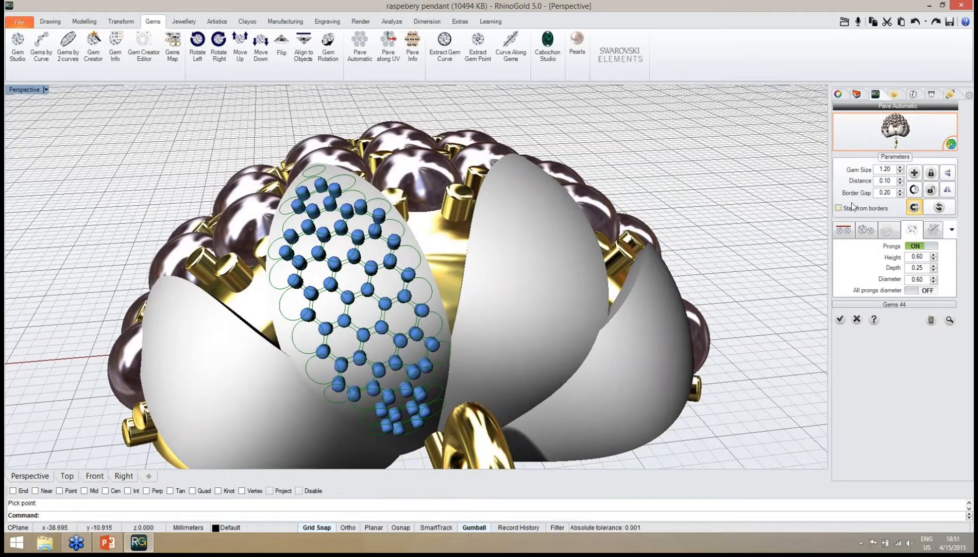
Place extra prongs by hand beside the outer gems along the leaf's outer edge, near its base.
scroll(373, 389, up, 8)
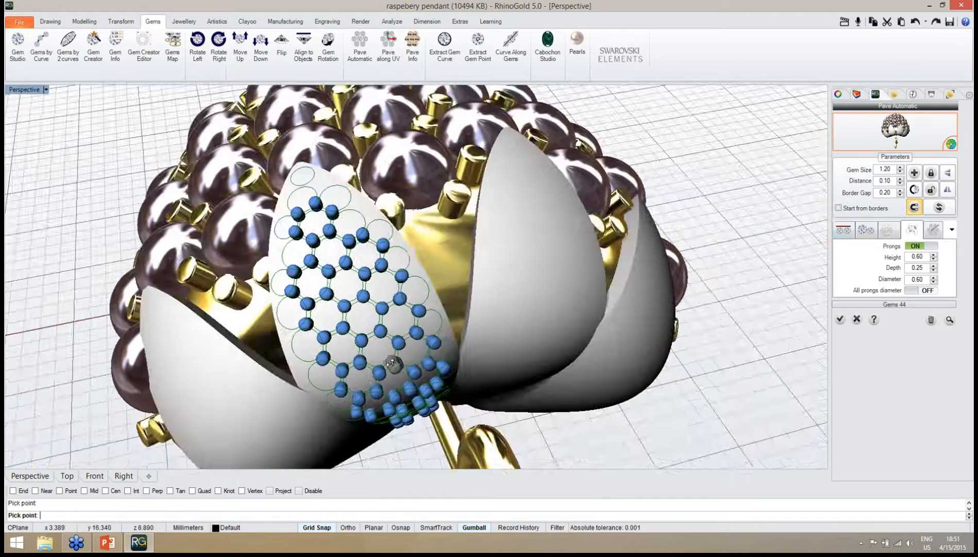
scroll(357, 357, up, 5)
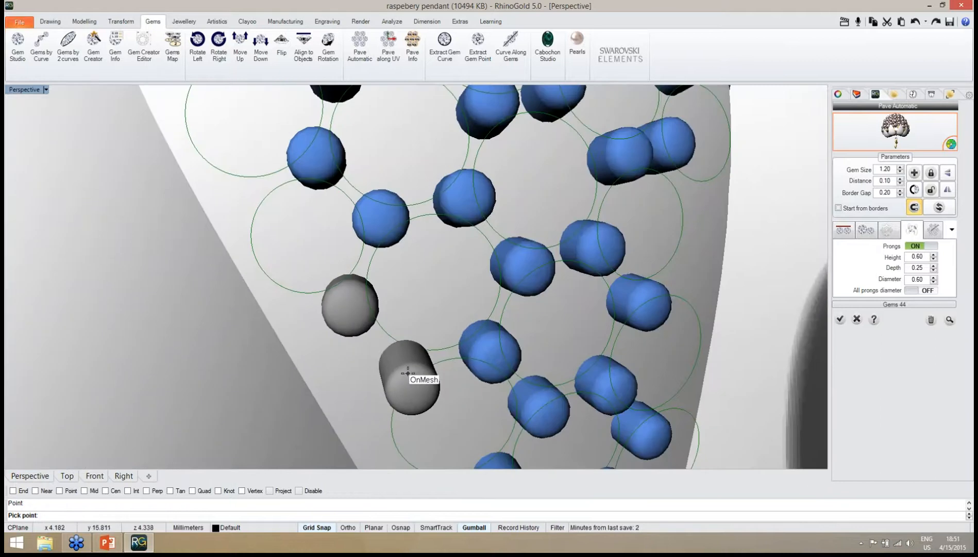
click(408, 371)
right_drag(408, 371, 381, 325)
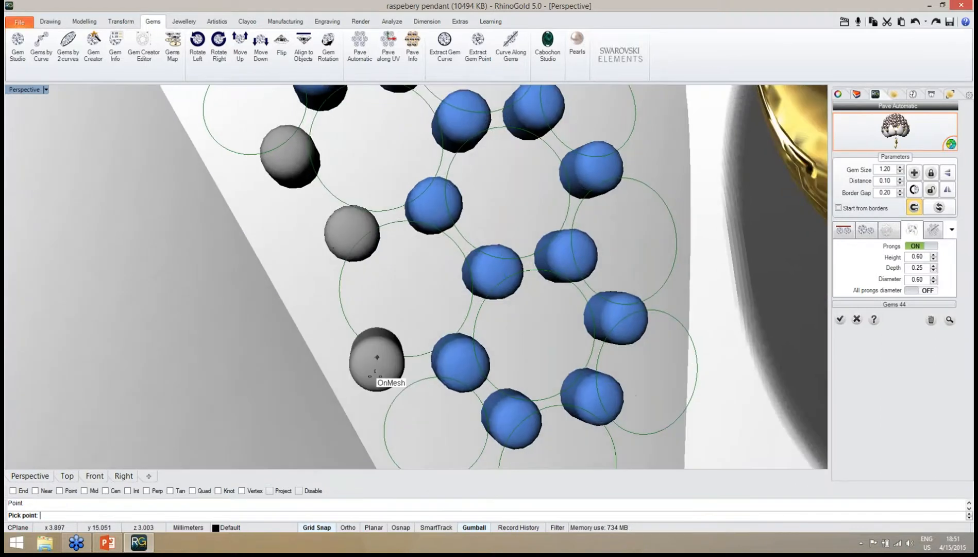
click(388, 383)
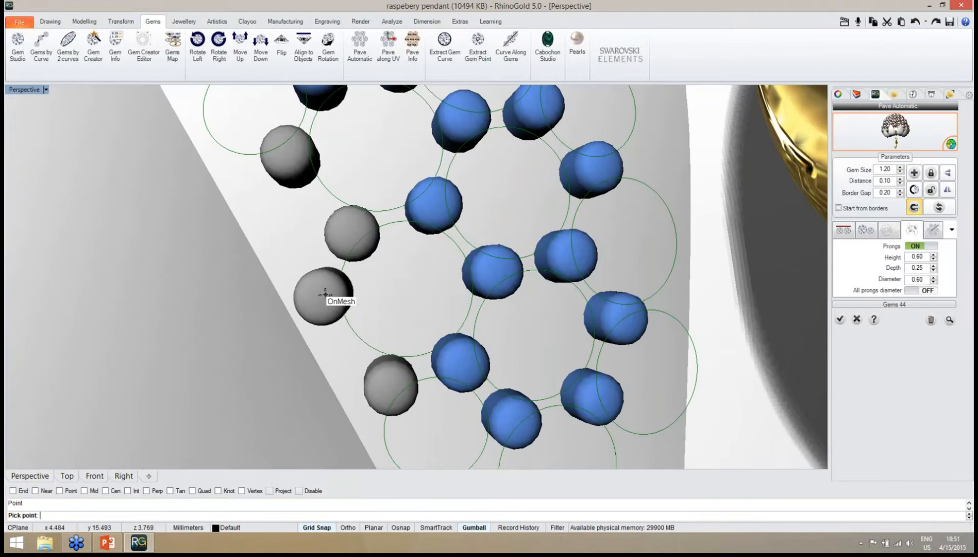
click(322, 297)
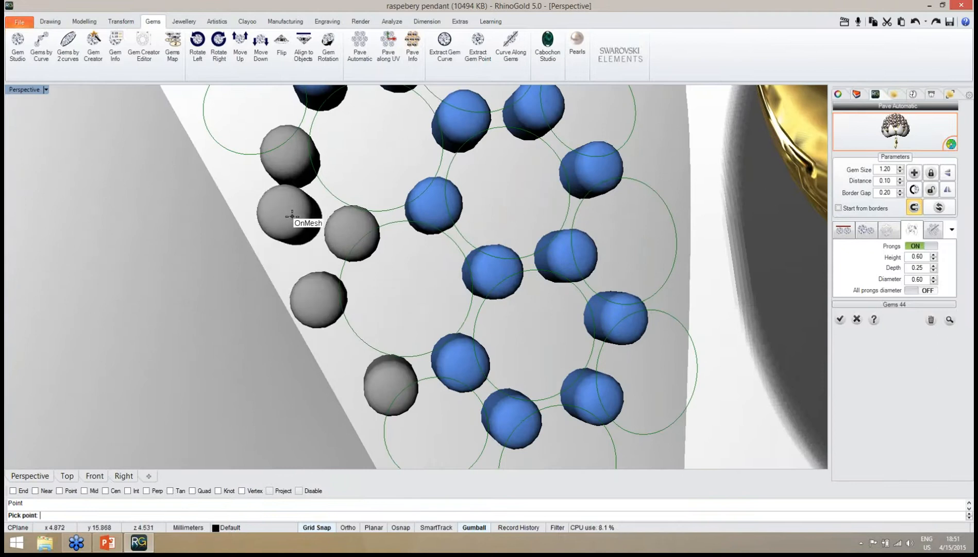
click(287, 213)
Place extra prongs beside the gems at the leaf's base and along the start of the edge next to the gold loop.
mouse_move(339, 265)
right_down()
mouse_move(333, 247)
mouse_move(326, 252)
right_up()
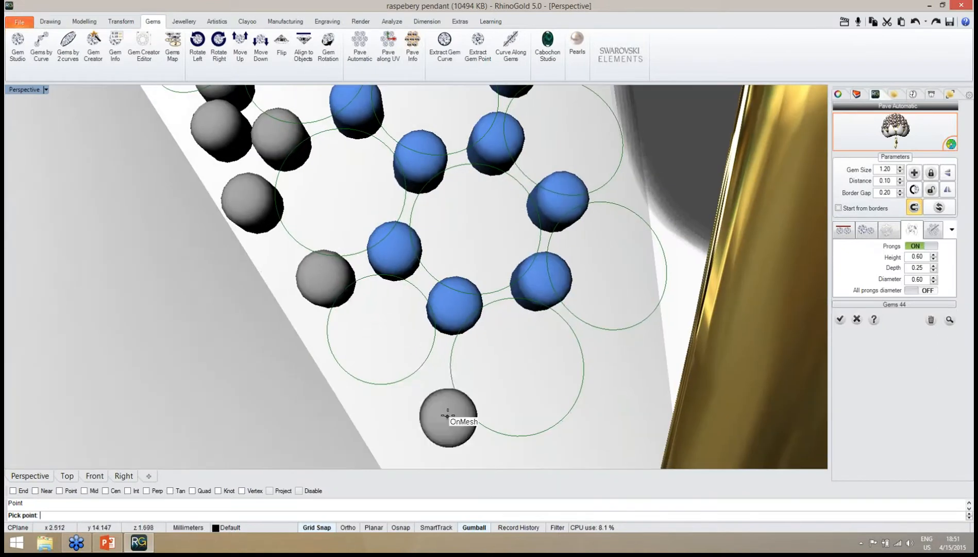
click(431, 388)
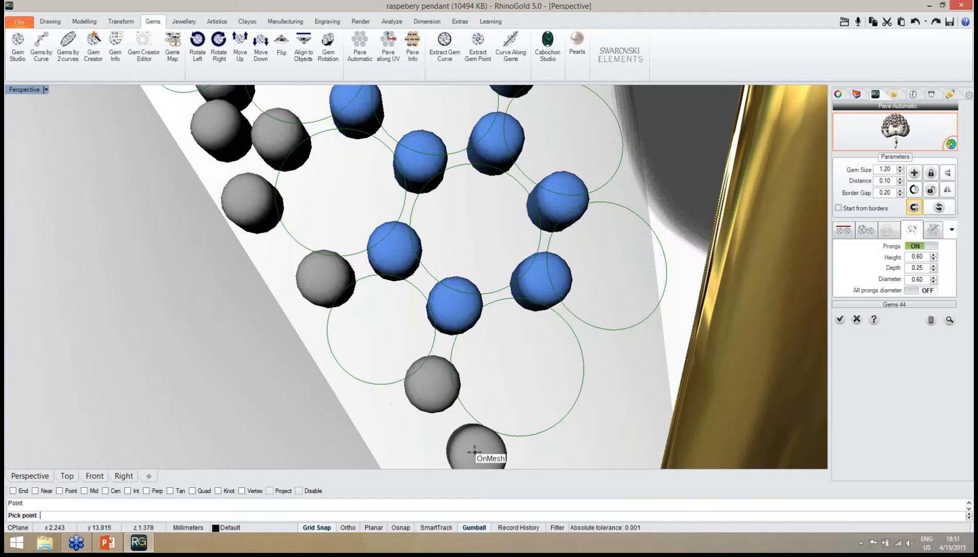
right_drag(467, 449, 459, 448)
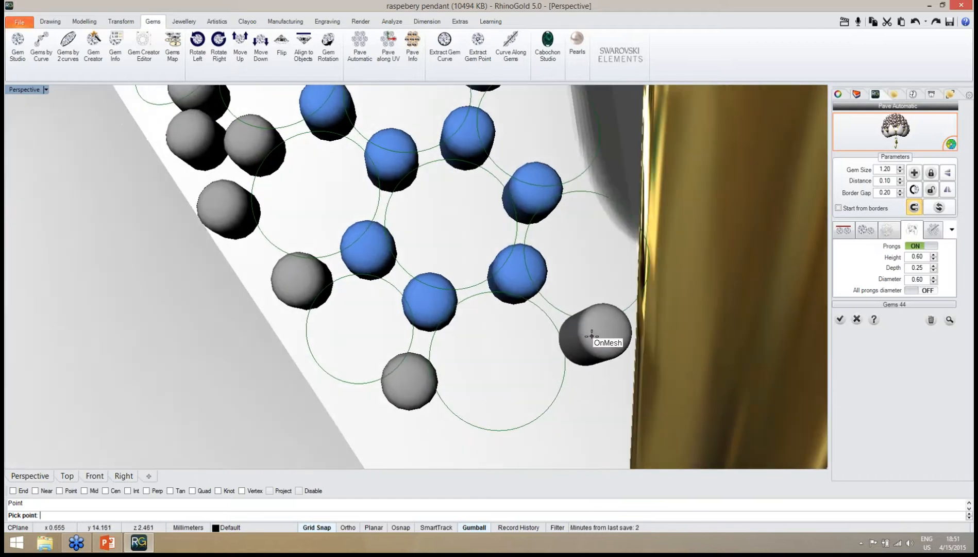
click(590, 338)
right_drag(533, 363, 593, 409)
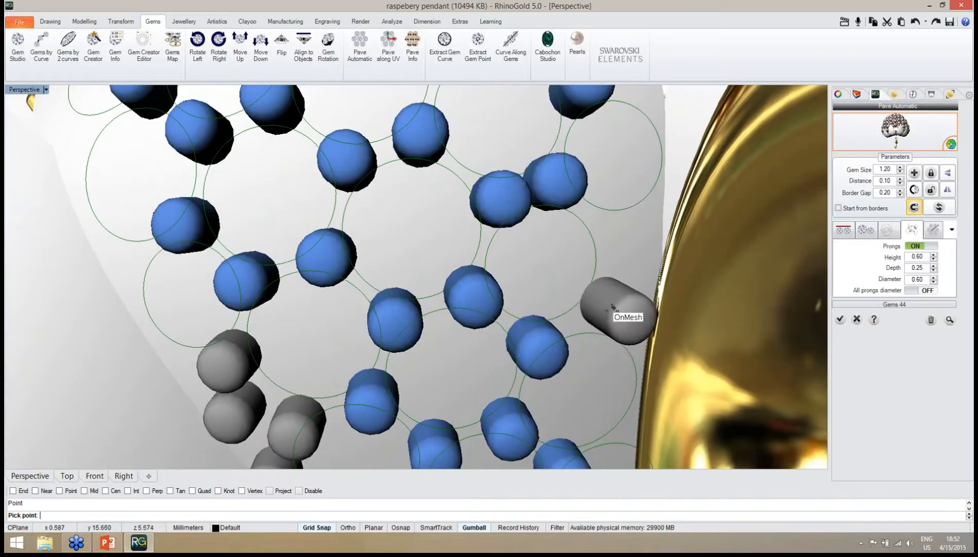
click(614, 321)
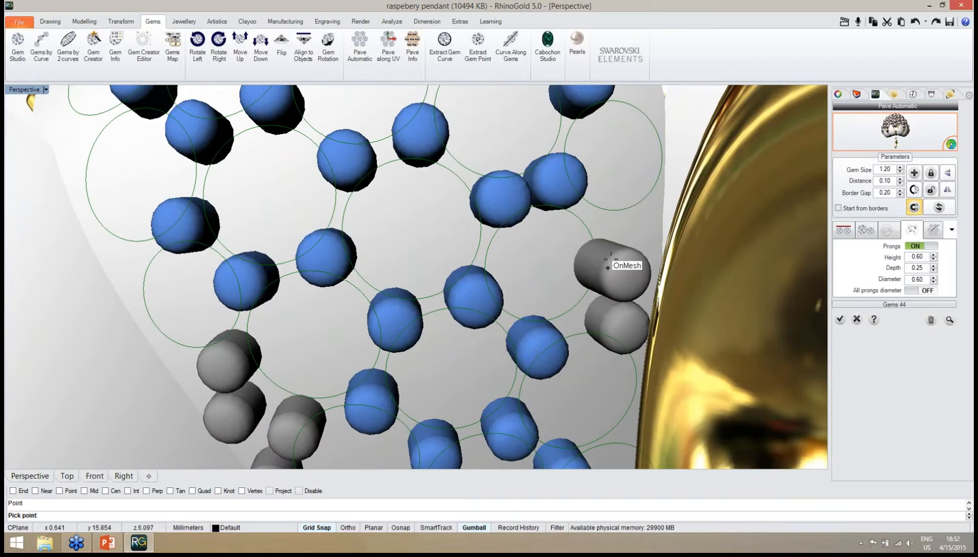
click(621, 235)
Add prongs in the gaps between the border gems on the lower half of the leaf's outer edge.
right_drag(480, 267, 518, 275)
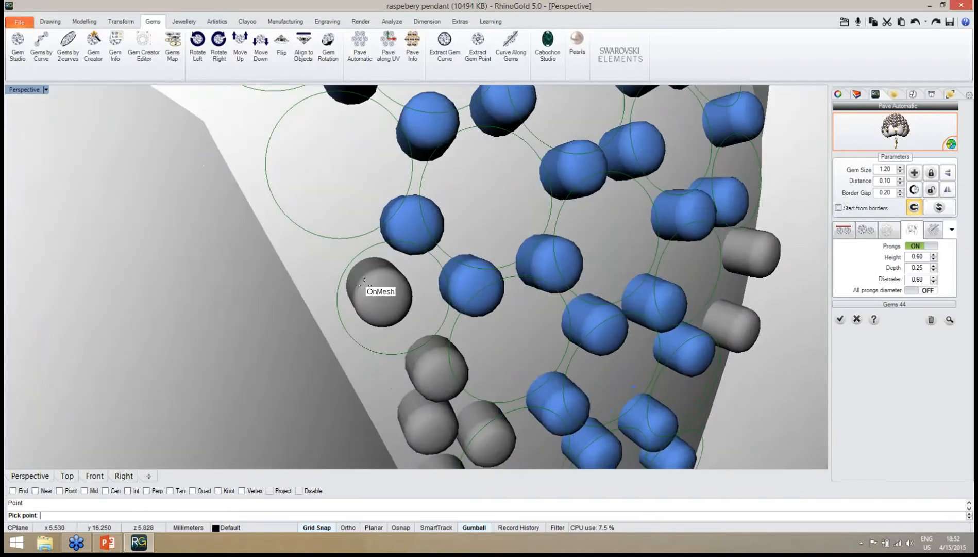
click(332, 263)
right_drag(355, 264, 380, 341)
click(363, 336)
click(326, 363)
scroll(456, 391, down, 6)
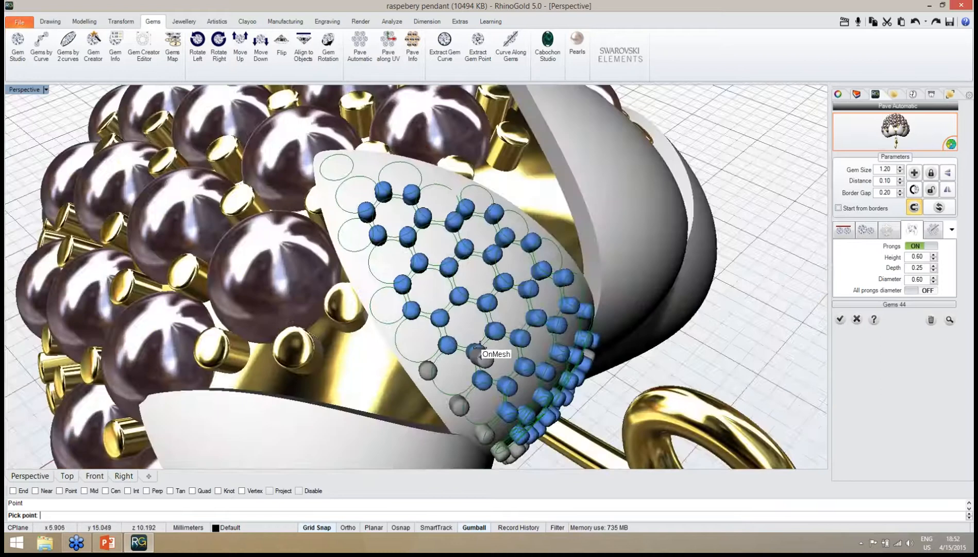
Continue placing prongs between the border gems along the outer edge, from the middle of the leaf towards its tip.
right_drag(484, 351, 483, 363)
scroll(482, 363, up, 8)
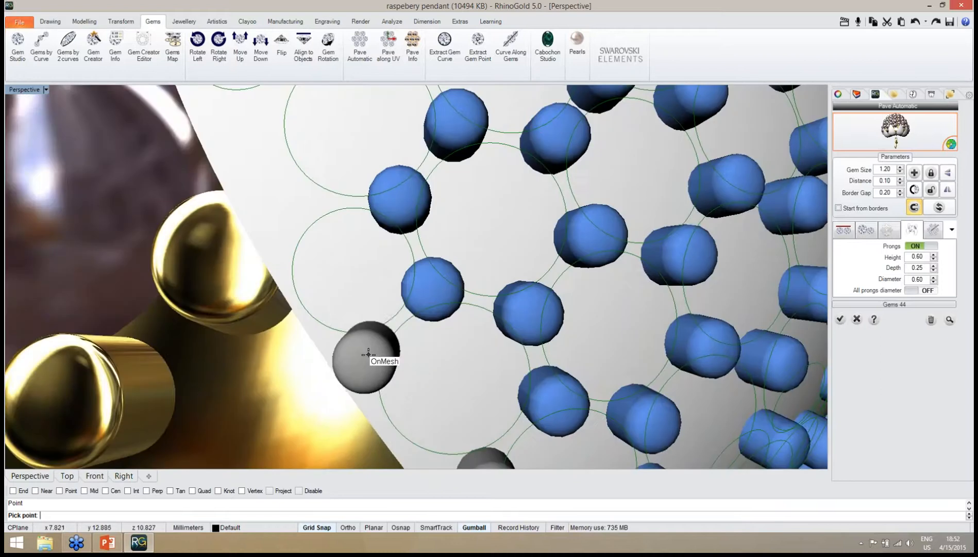
right_drag(372, 336, 335, 346)
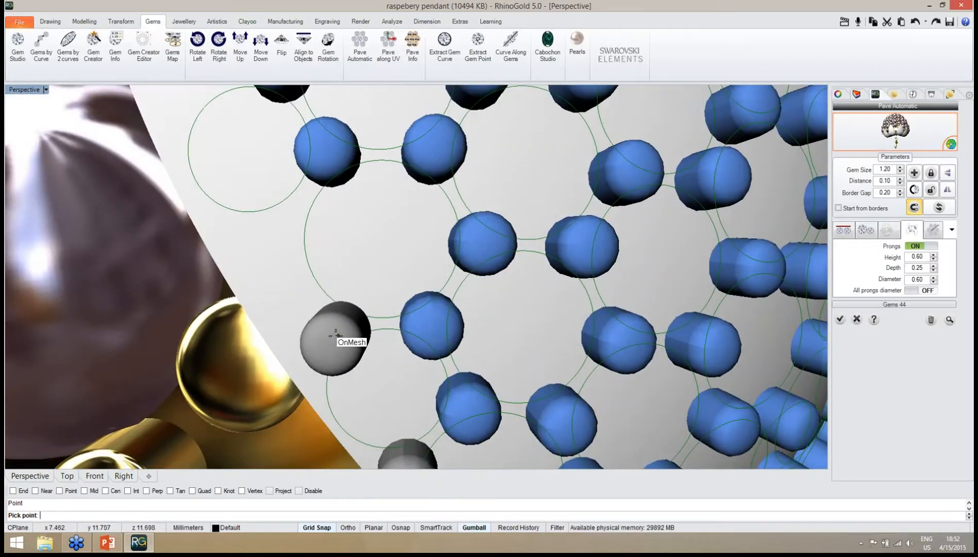
click(326, 335)
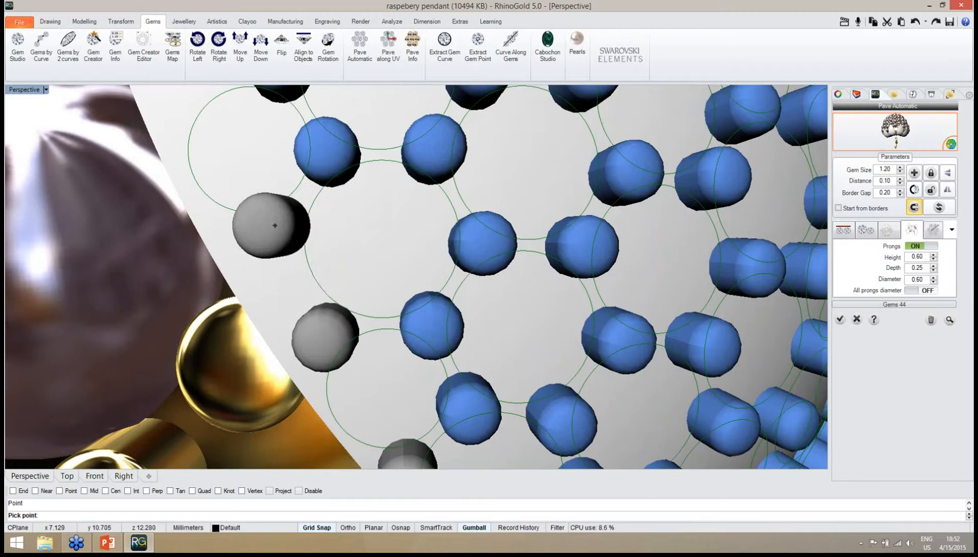
right_drag(273, 219, 424, 333)
click(408, 318)
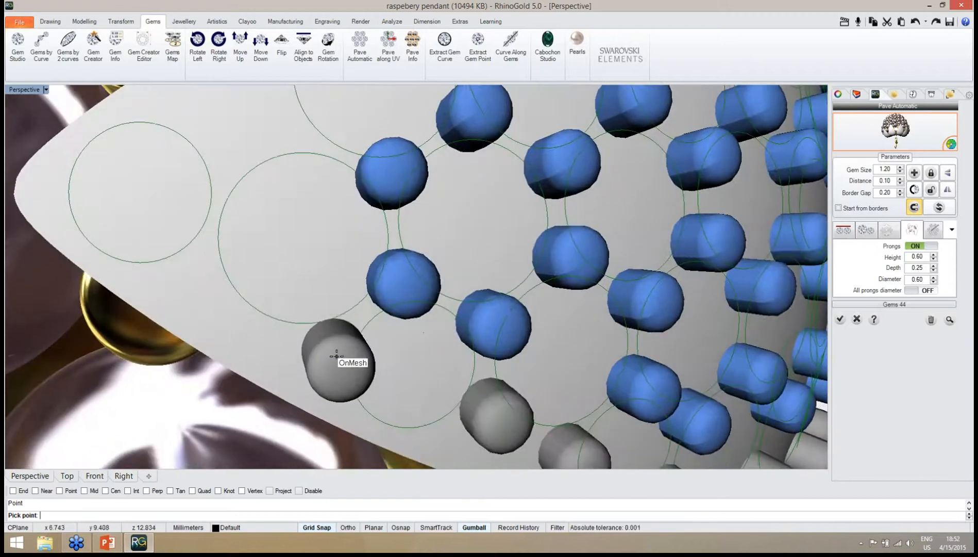
click(332, 353)
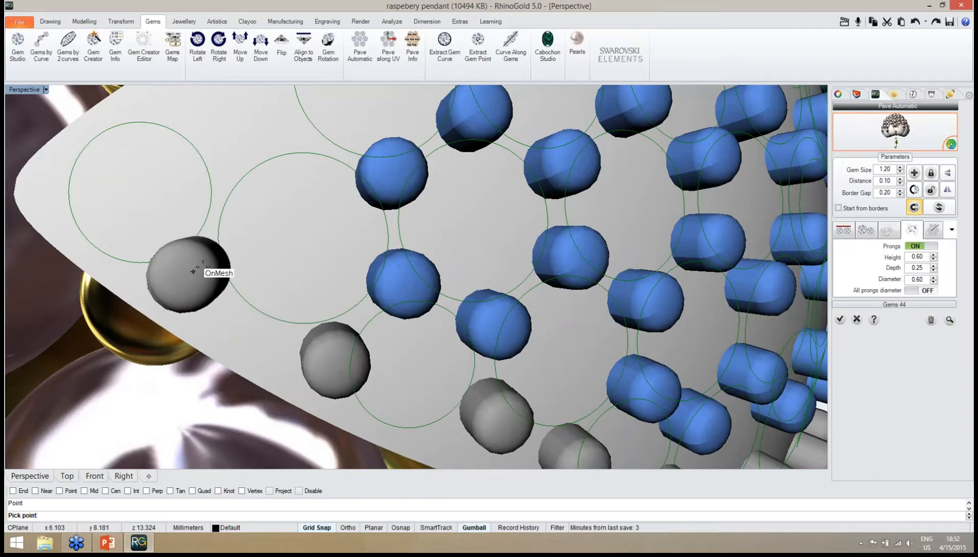
Place four prongs around the gems nearest the leaf's tip and on the adjoining side of the opposite edge.
right_drag(208, 272, 240, 296)
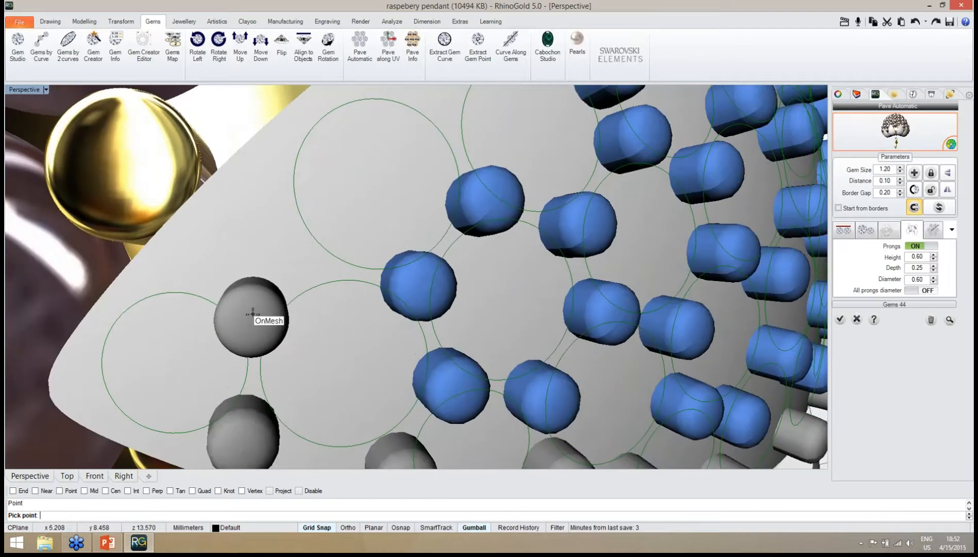
click(252, 320)
click(311, 262)
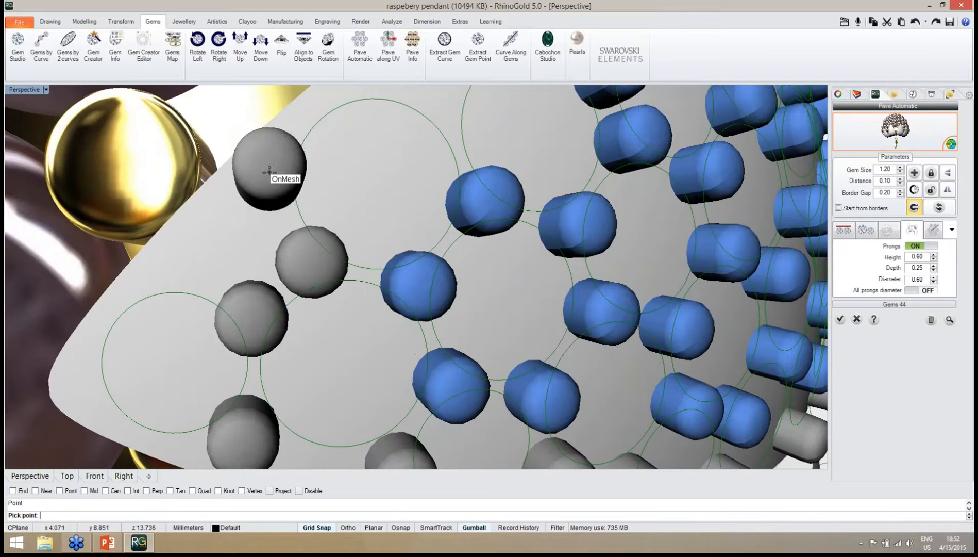
click(274, 175)
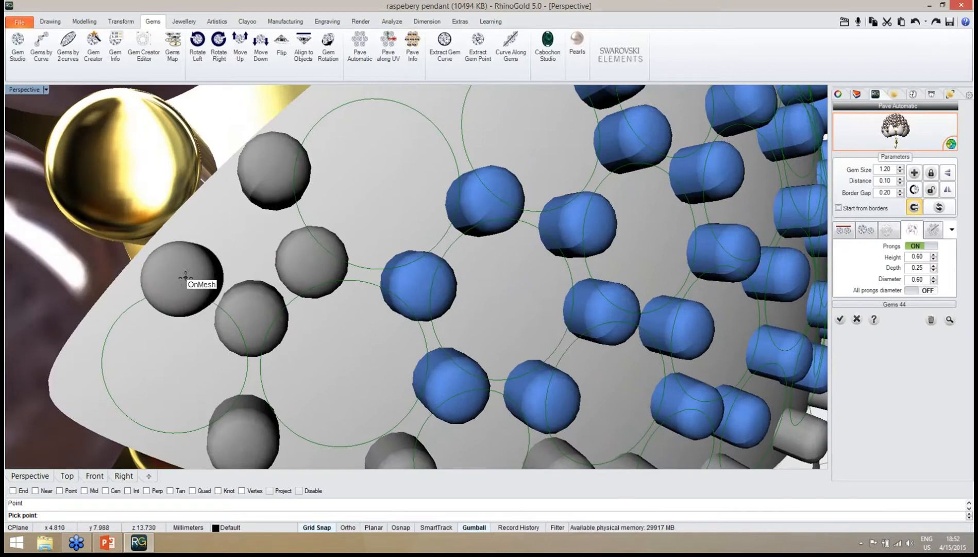
click(186, 277)
Add prongs beside the border gems on the opposite edge, working away from the leaf's tip.
right_drag(197, 272, 242, 294)
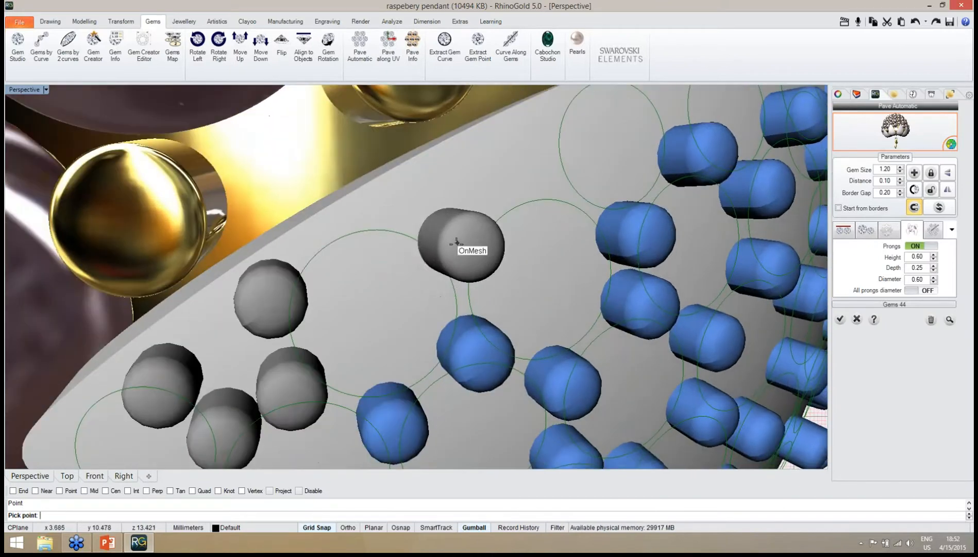
right_drag(462, 251, 582, 260)
click(363, 390)
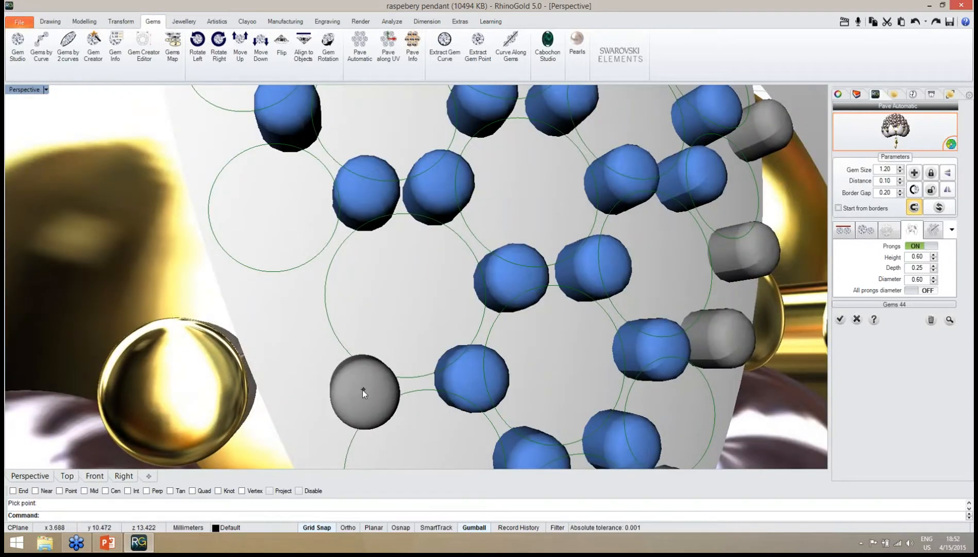
click(302, 293)
scroll(321, 279, down, 3)
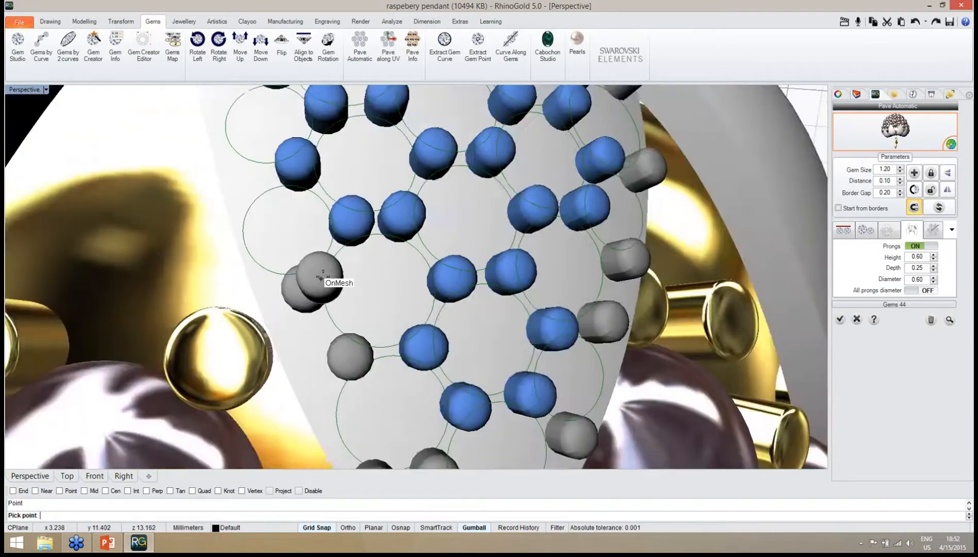
scroll(320, 278, down, 3)
right_drag(324, 277, 290, 302)
scroll(304, 291, up, 3)
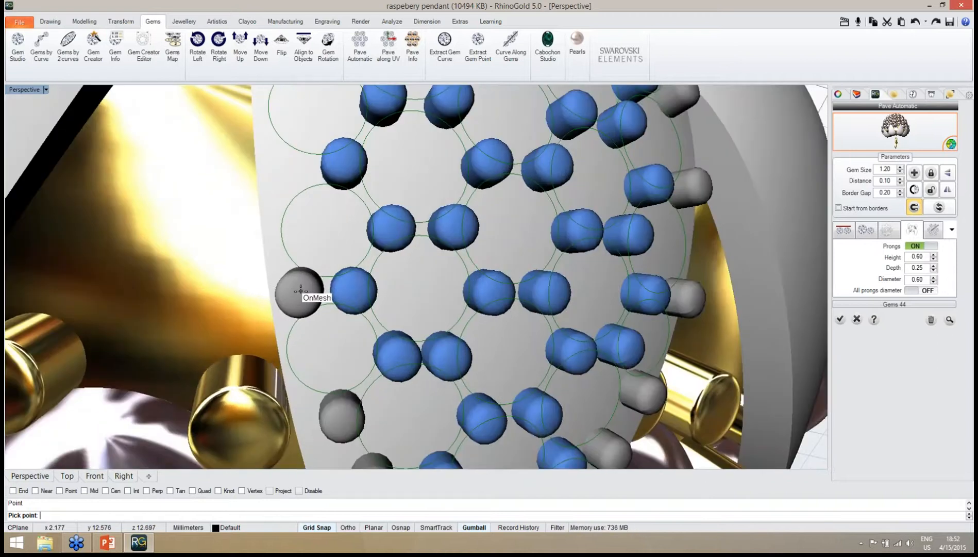
Place prongs between the border gems along the middle stretch of the leaf's opposite edge.
click(304, 289)
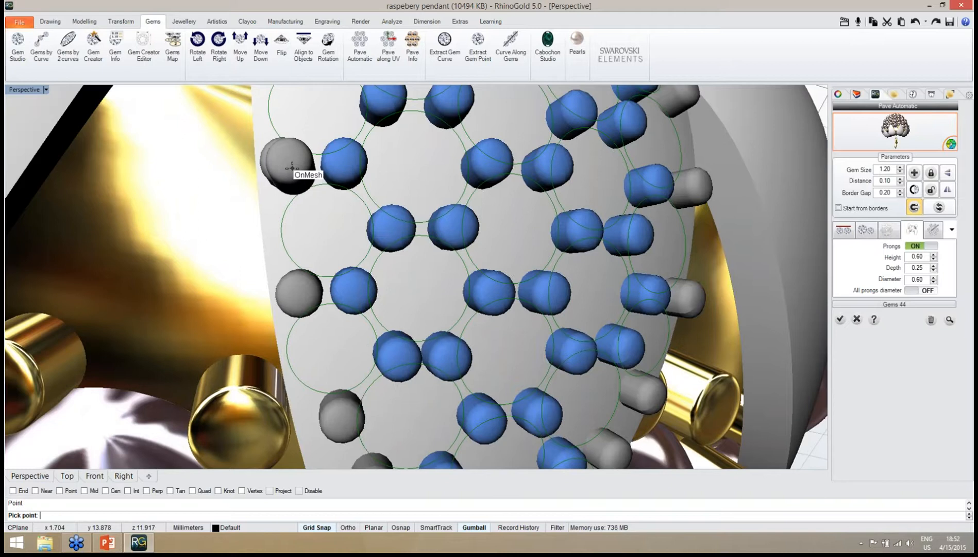
right_drag(291, 167, 281, 225)
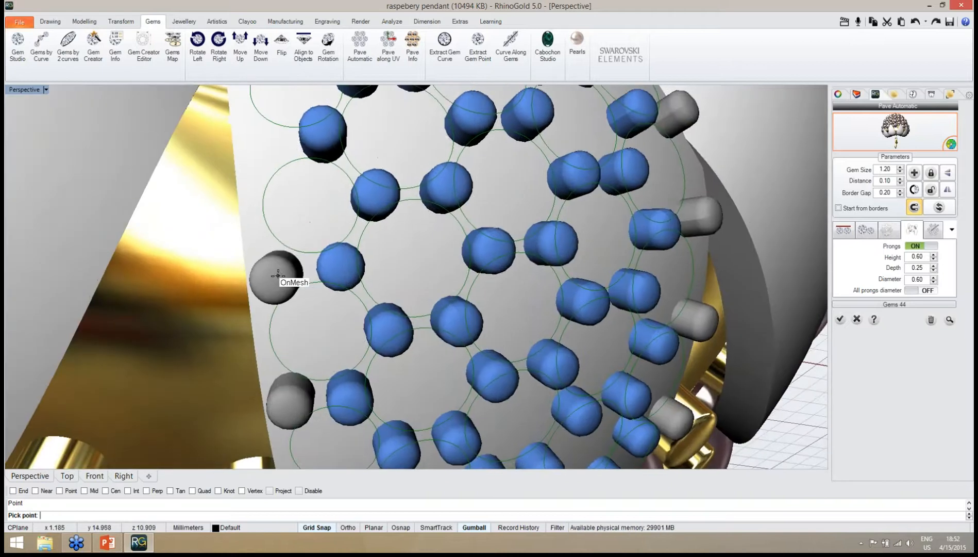
click(278, 269)
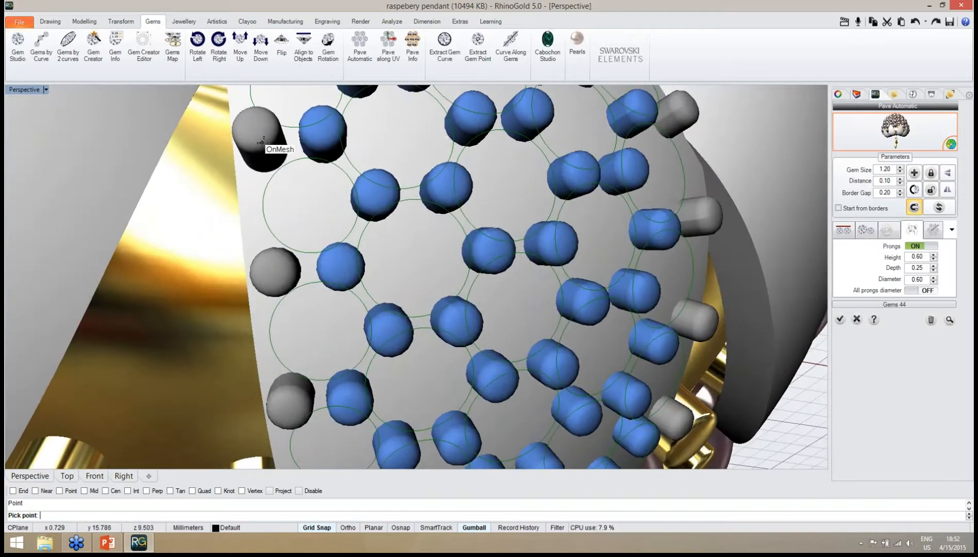
right_drag(267, 147, 304, 225)
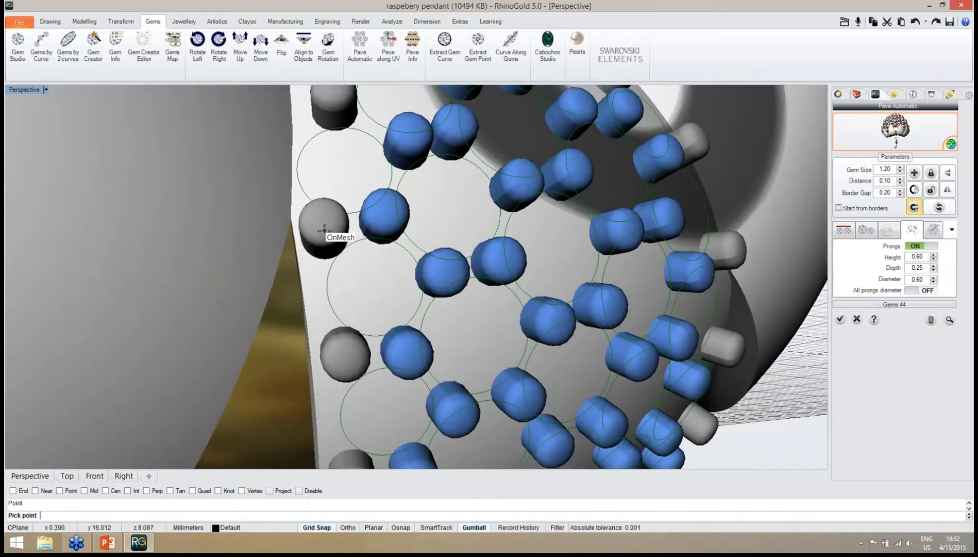
right_drag(365, 255, 350, 317)
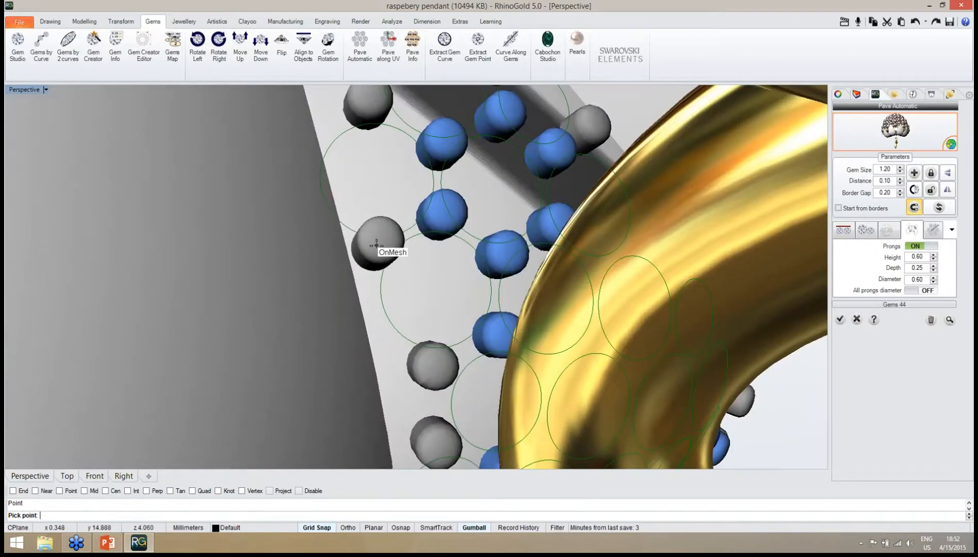
Complete the prongs on the opposite edge near the loop and check the leaf's base for gems lacking prongs.
scroll(378, 246, down, 10)
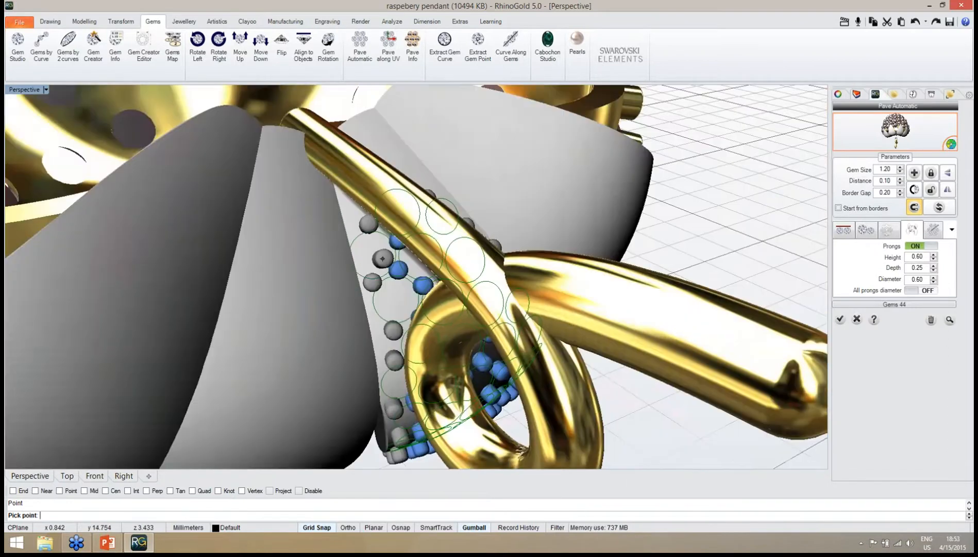
scroll(382, 259, down, 3)
right_drag(382, 259, 372, 209)
scroll(395, 155, up, 5)
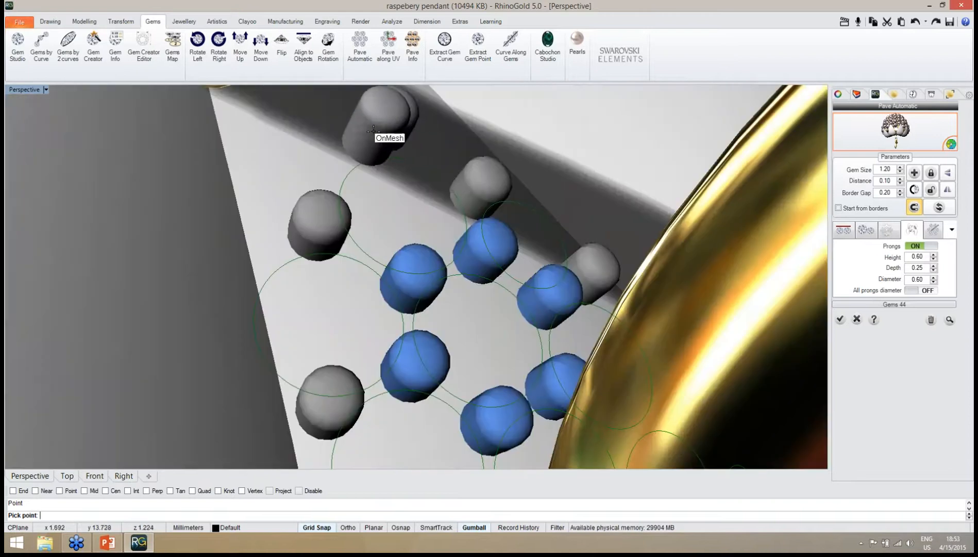
scroll(373, 129, down, 5)
scroll(373, 131, down, 6)
Fill in the missing prongs at the very tip of the leaf and beside the neighbouring border gems.
right_drag(431, 144, 408, 101)
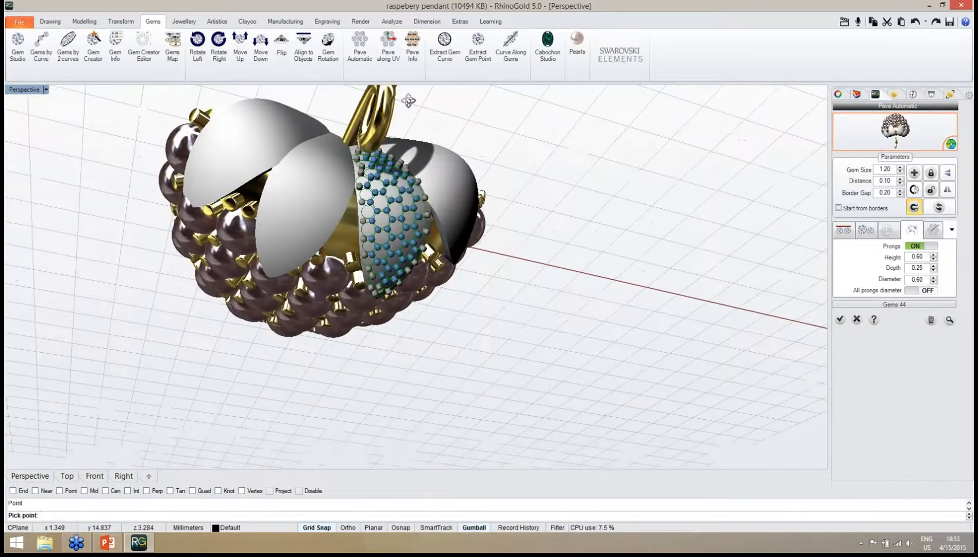
scroll(384, 251, down, 3)
right_drag(388, 254, 392, 155)
scroll(385, 289, up, 8)
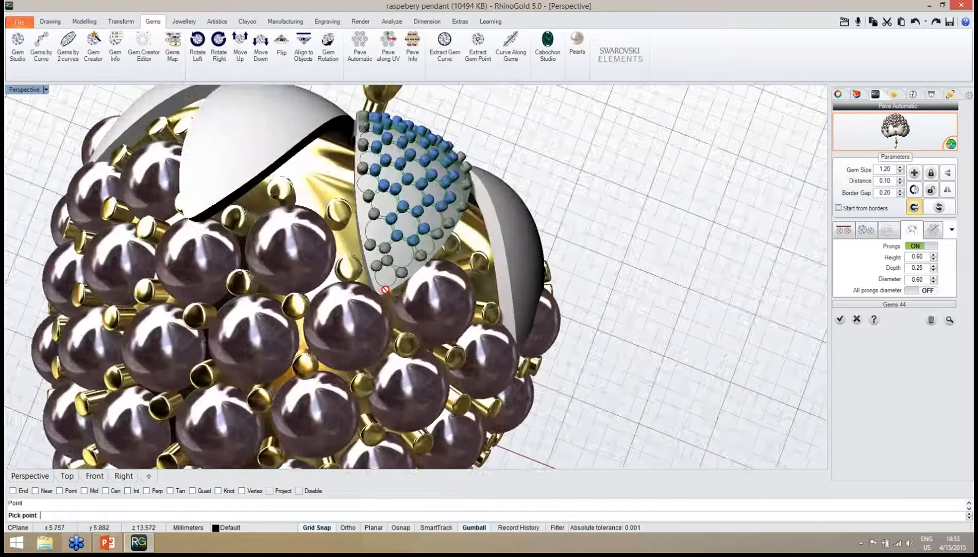
scroll(385, 289, up, 2)
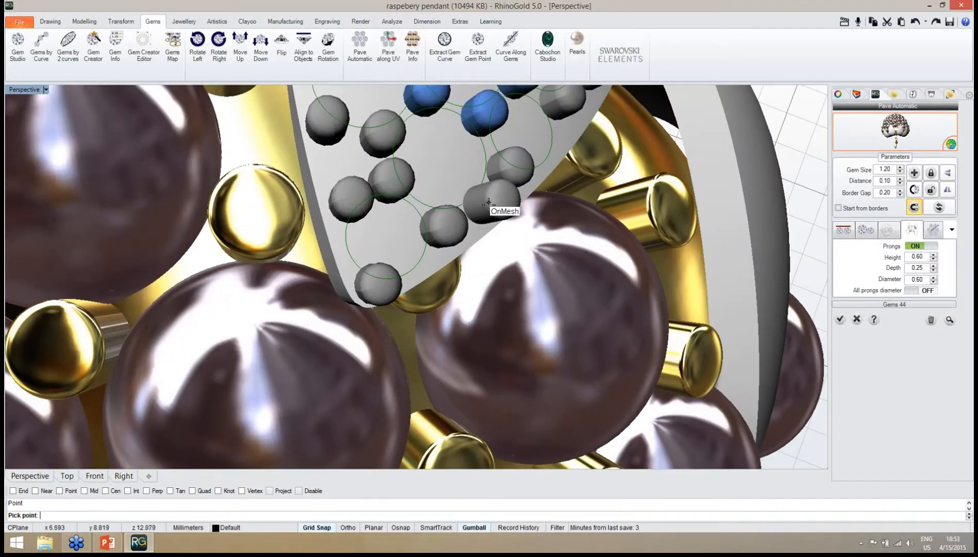
click(492, 203)
scroll(492, 206, down, 4)
right_drag(492, 217, 467, 206)
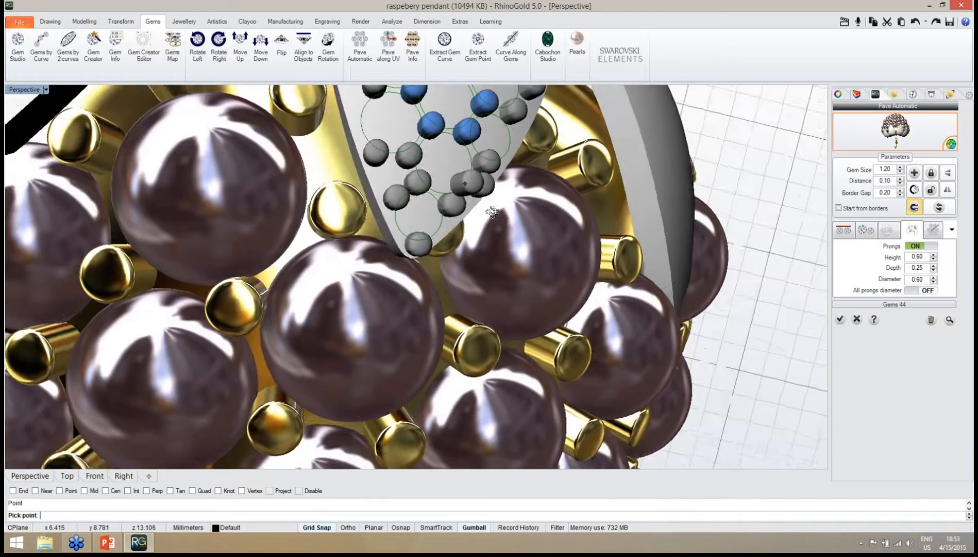
scroll(395, 173, up, 3)
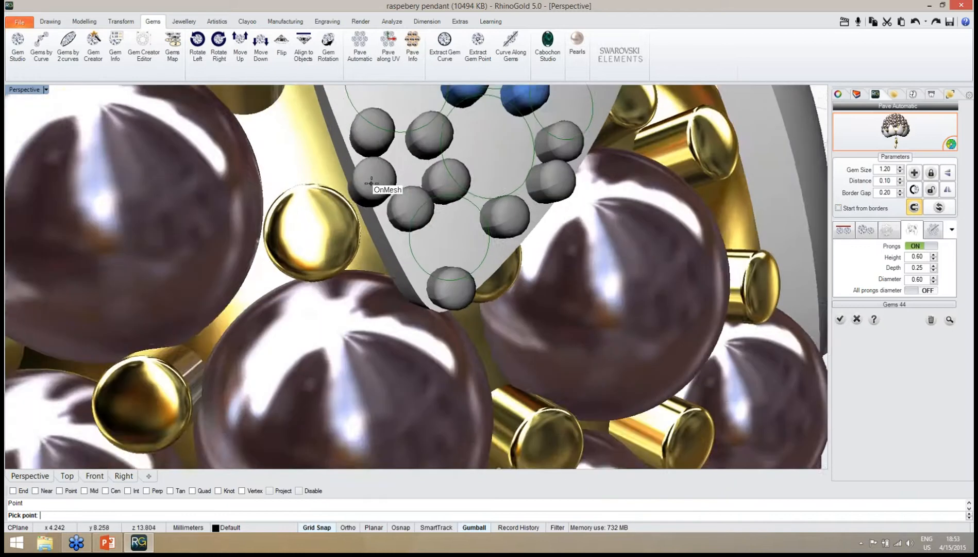
scroll(467, 244, down, 4)
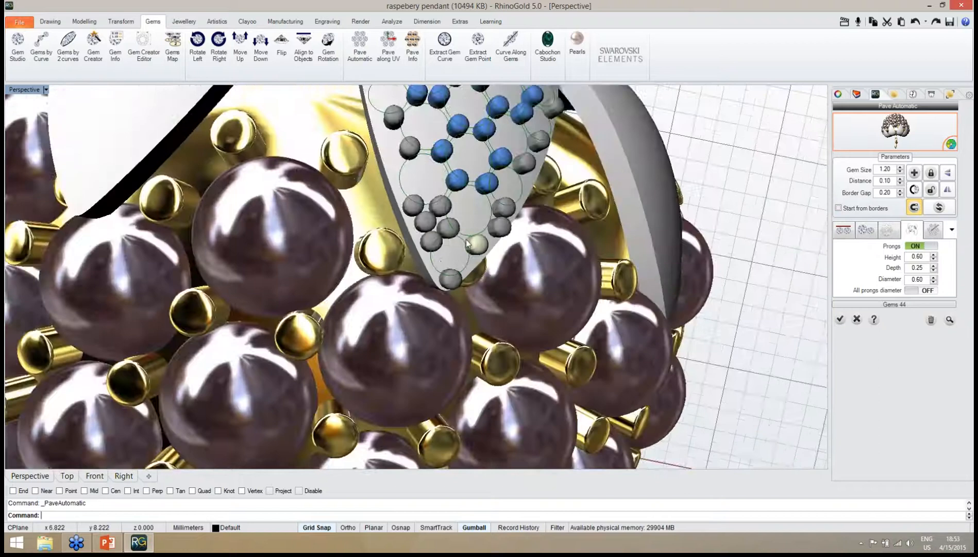
Generate the pave with its gems and prongs on the leaf and inspect the finished leaf on the pendant.
scroll(448, 328, down, 8)
right_drag(448, 329, 559, 282)
click(839, 322)
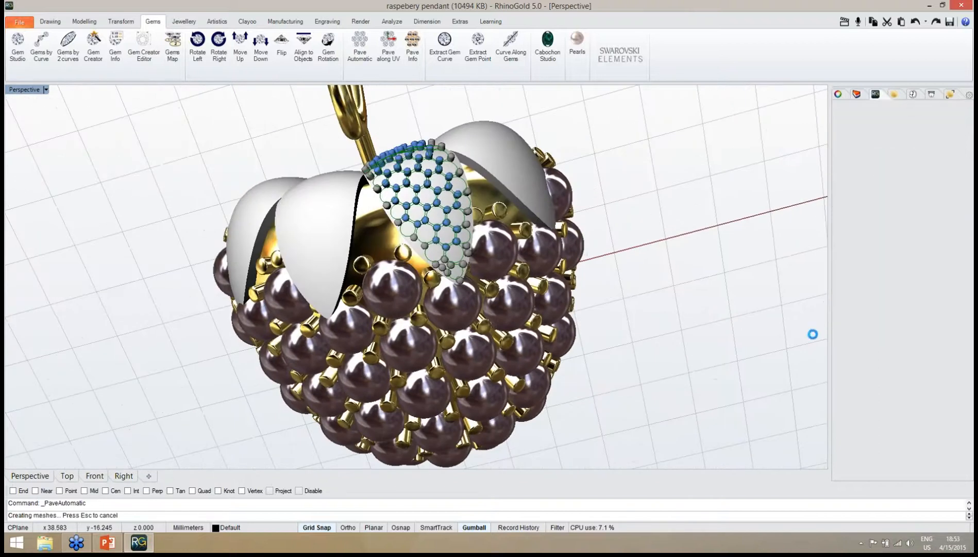
right_drag(677, 363, 423, 428)
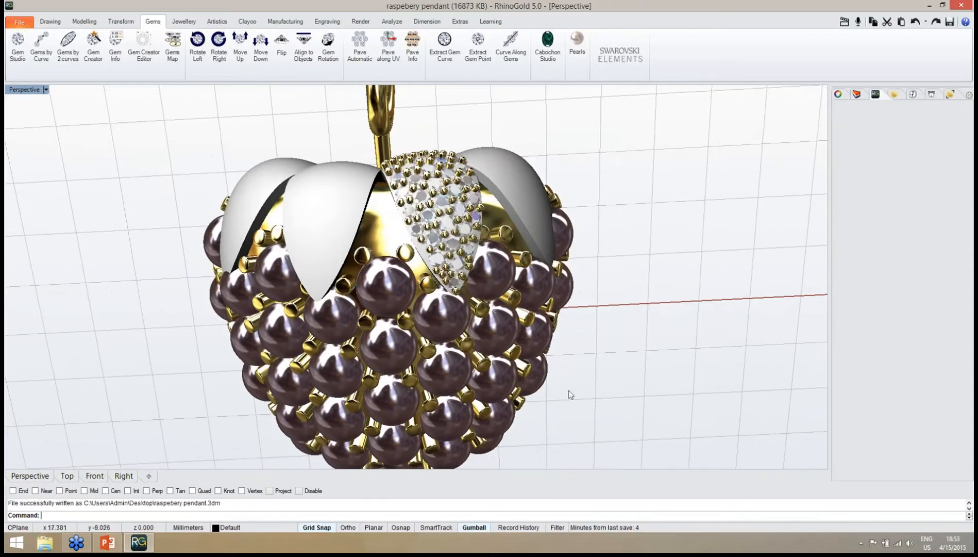
scroll(570, 392, down, 5)
right_drag(570, 393, 423, 293)
scroll(528, 274, up, 10)
scroll(492, 271, down, 8)
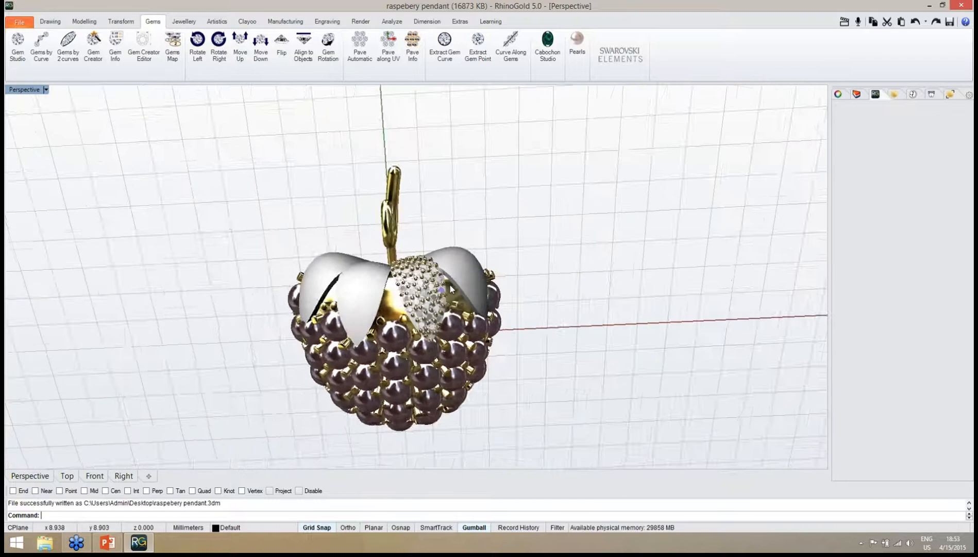
scroll(474, 251, up, 3)
click(373, 77)
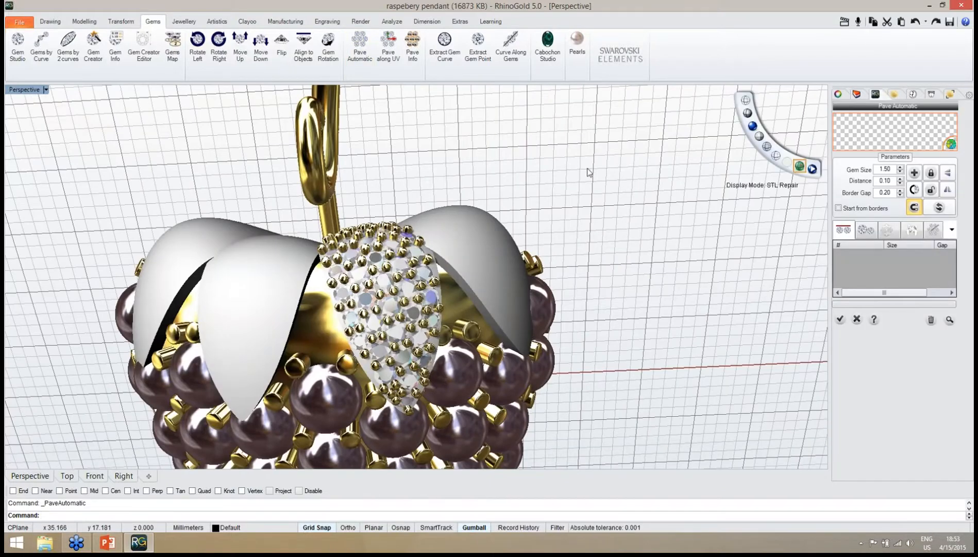
click(467, 251)
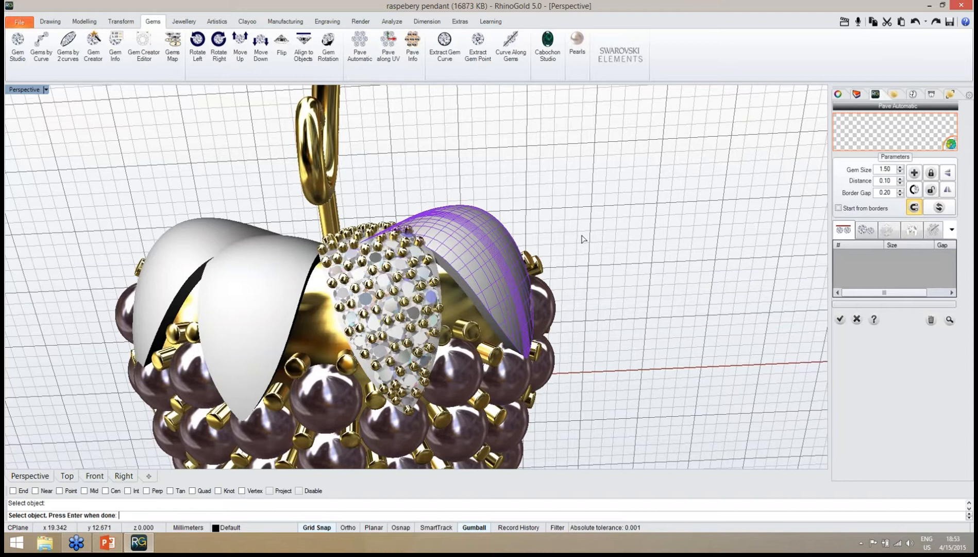
key(Return)
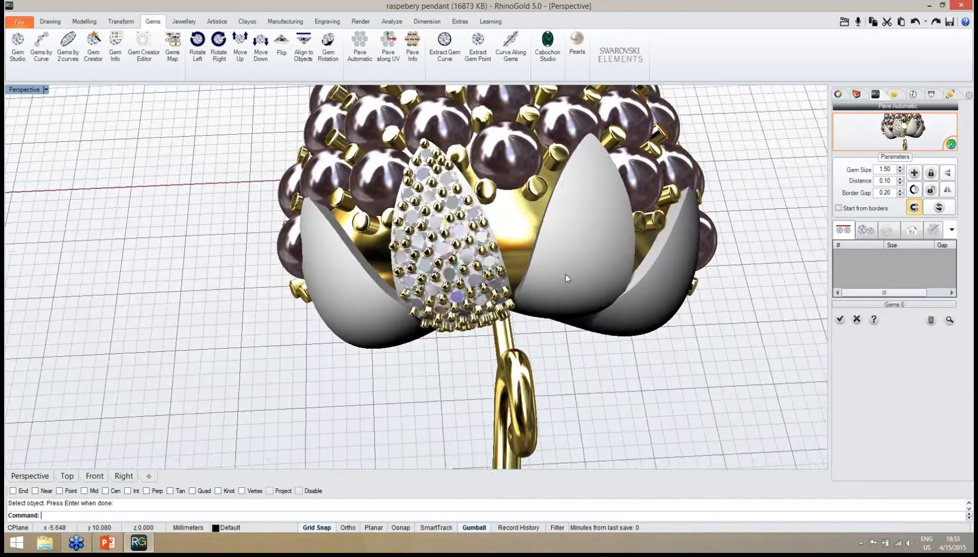
right_drag(566, 274, 858, 202)
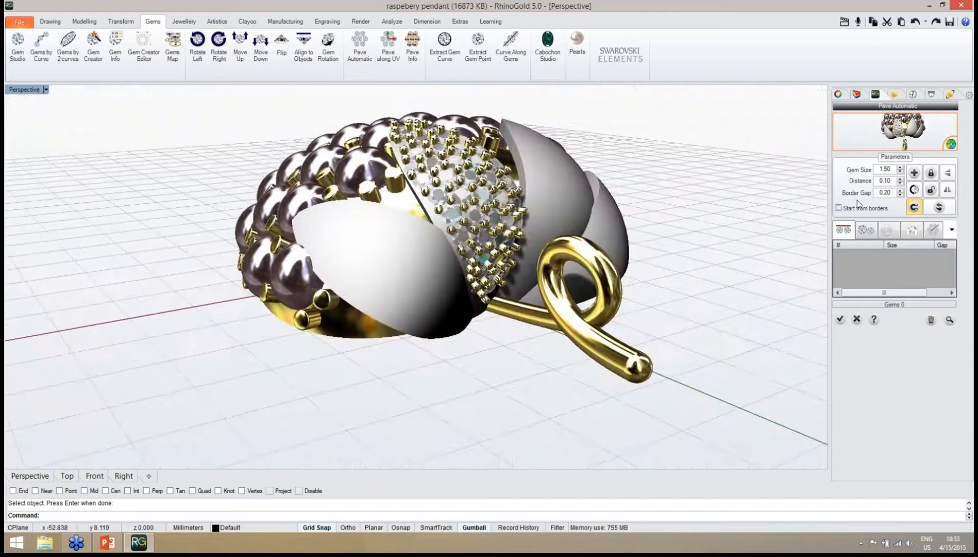
click(866, 230)
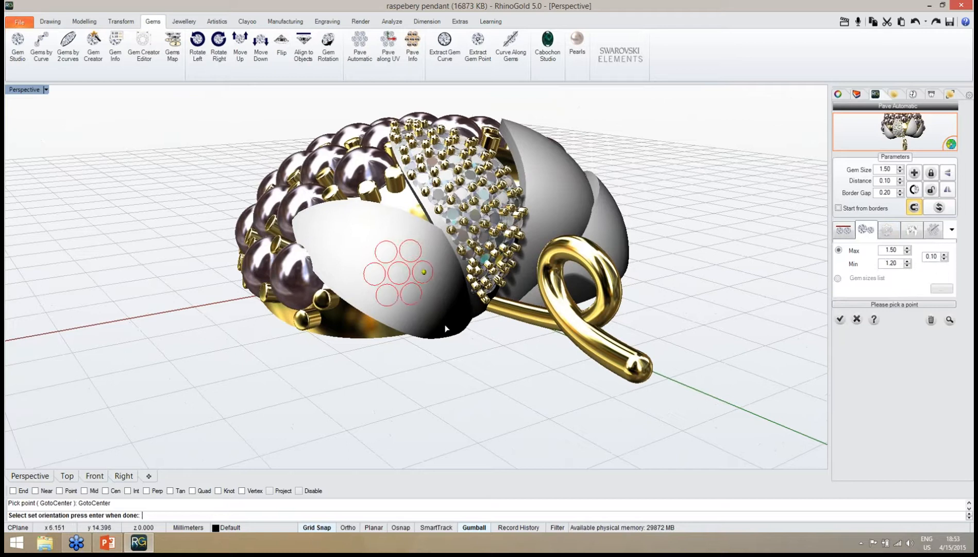
right_drag(446, 326, 388, 269)
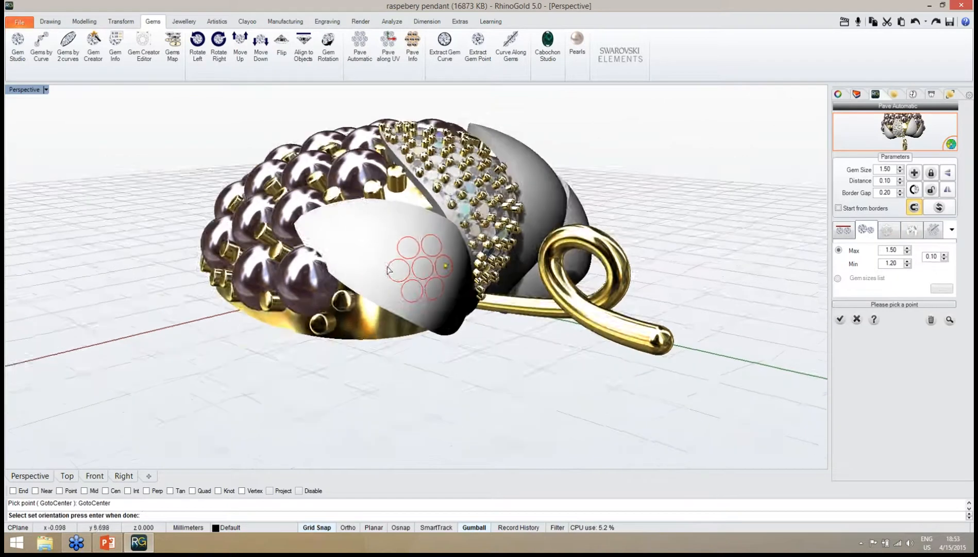
scroll(368, 249, up, 3)
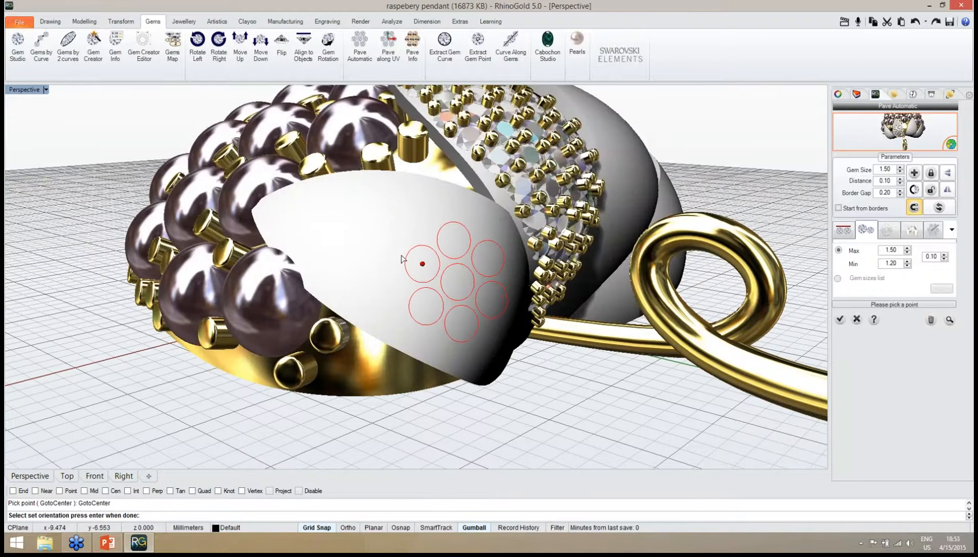
mouse_move(330, 265)
right_down()
mouse_move(350, 257)
mouse_move(318, 257)
right_up()
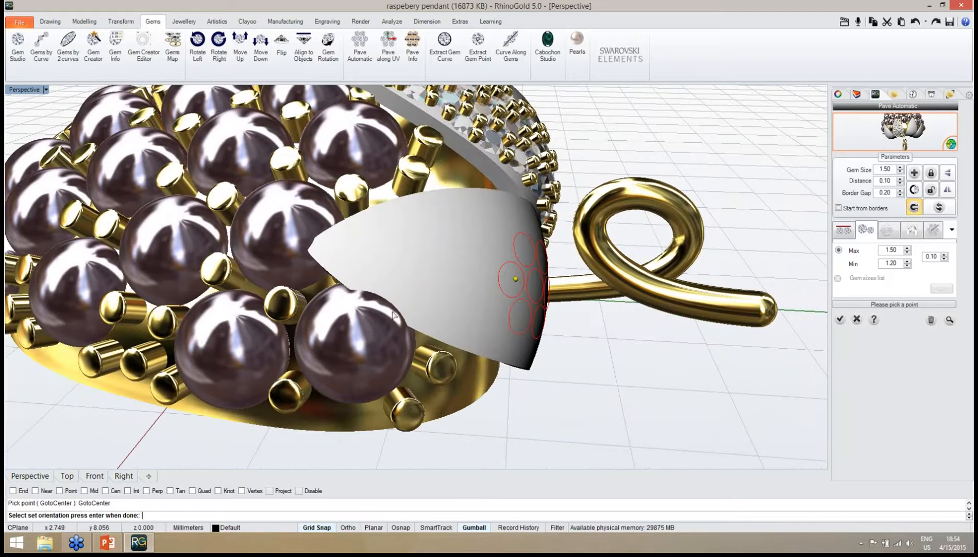
right_drag(393, 315, 752, 363)
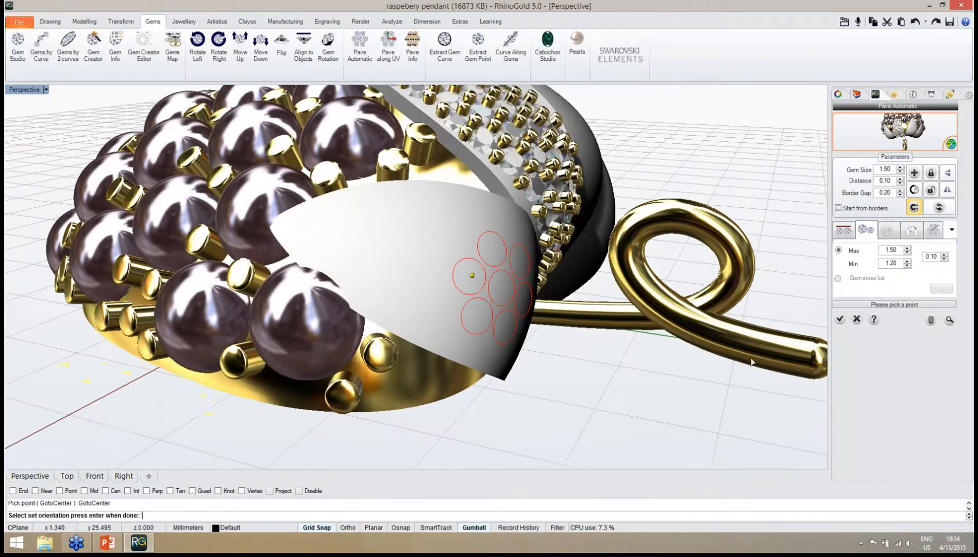
click(856, 322)
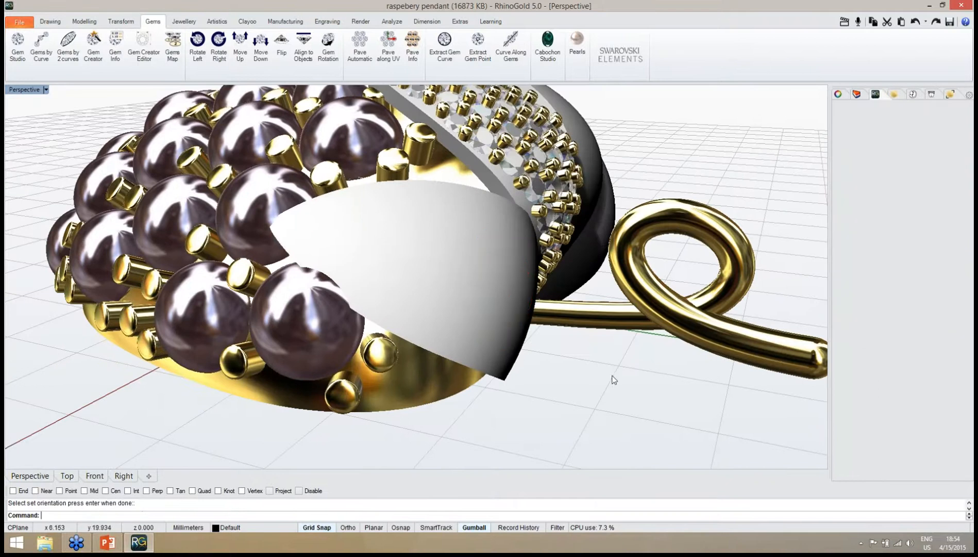
Nudge the merged leaves with their pave gems and prongs slightly along Y towards the loop and along X.
right_drag(613, 378, 492, 396)
scroll(492, 395, down, 8)
right_drag(433, 341, 429, 271)
scroll(390, 176, up, 5)
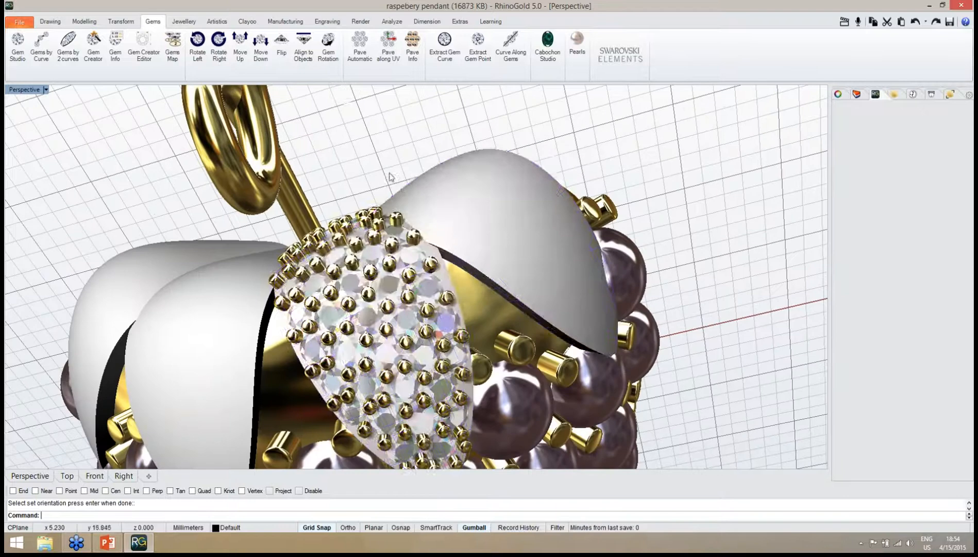
click(459, 196)
scroll(441, 212, up, 6)
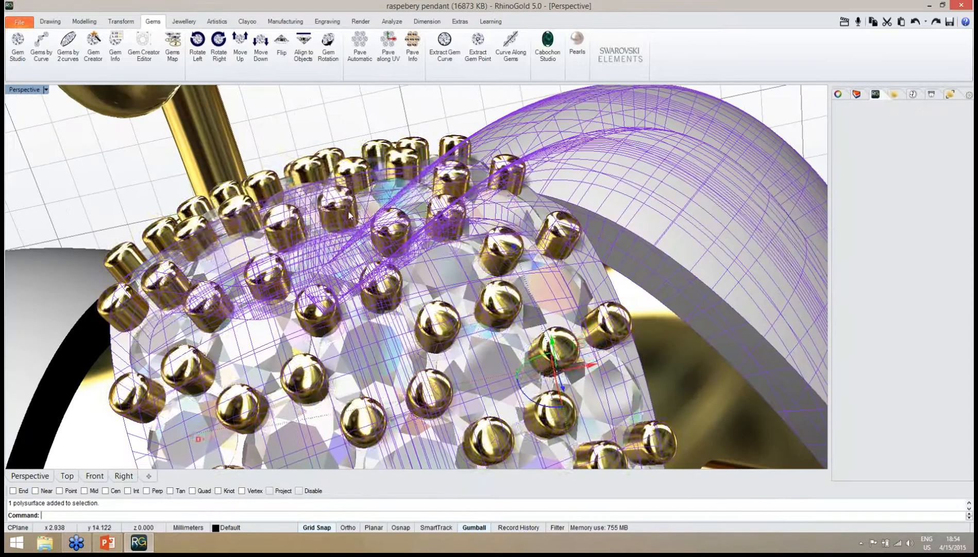
shift+click(350, 216)
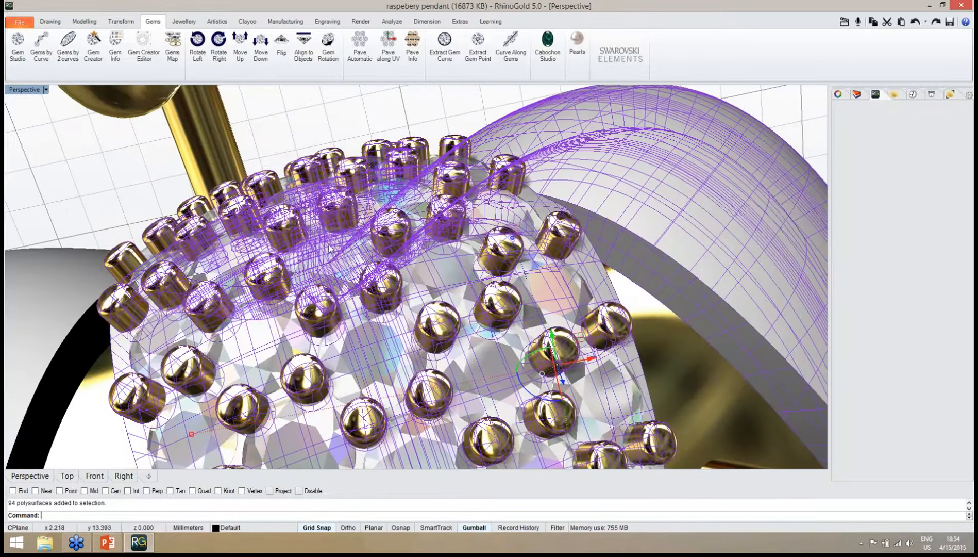
scroll(377, 224, down, 6)
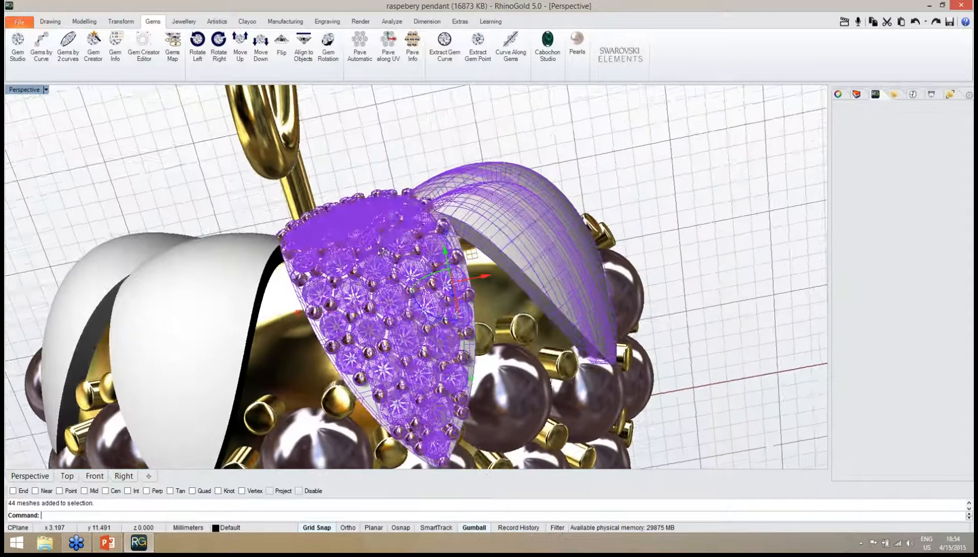
right_drag(385, 253, 411, 273)
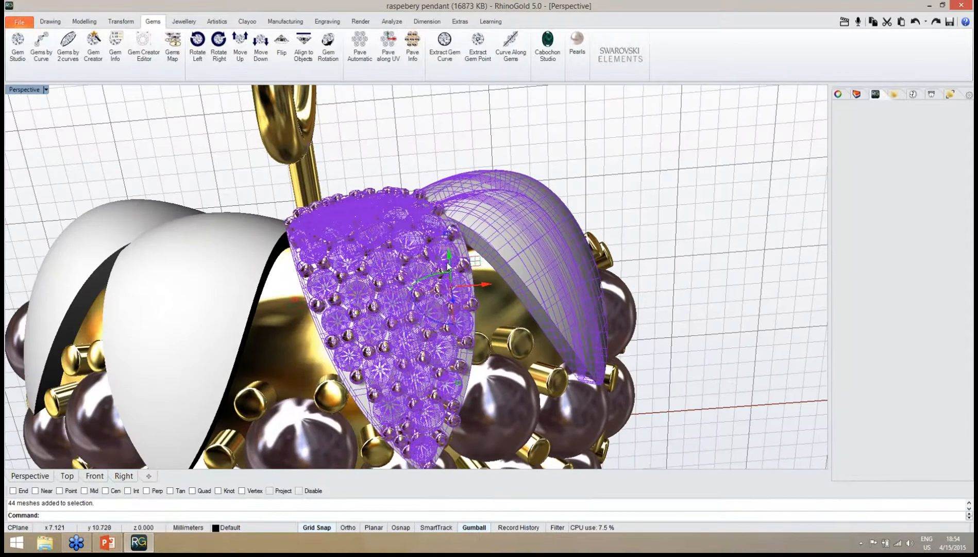
drag(449, 266, 450, 263)
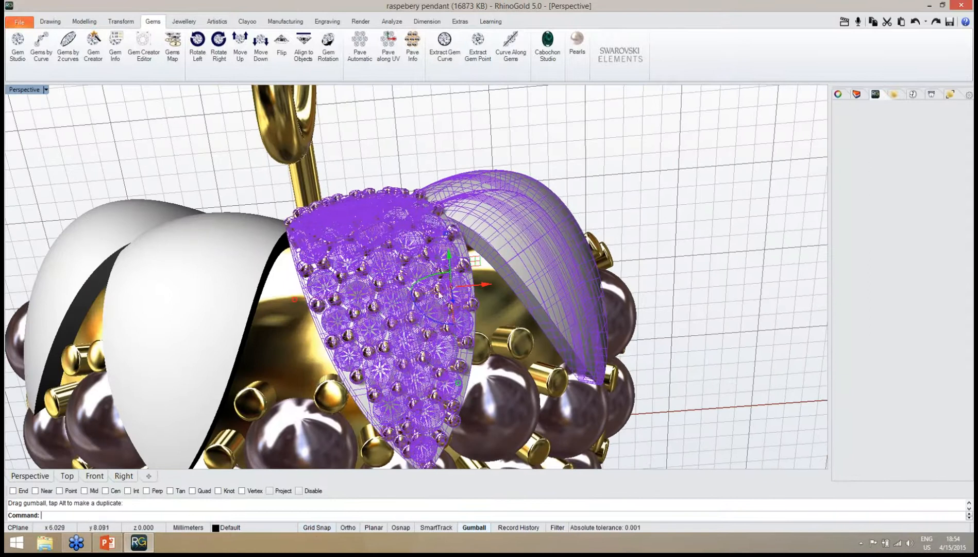
drag(451, 257, 452, 251)
drag(483, 280, 486, 279)
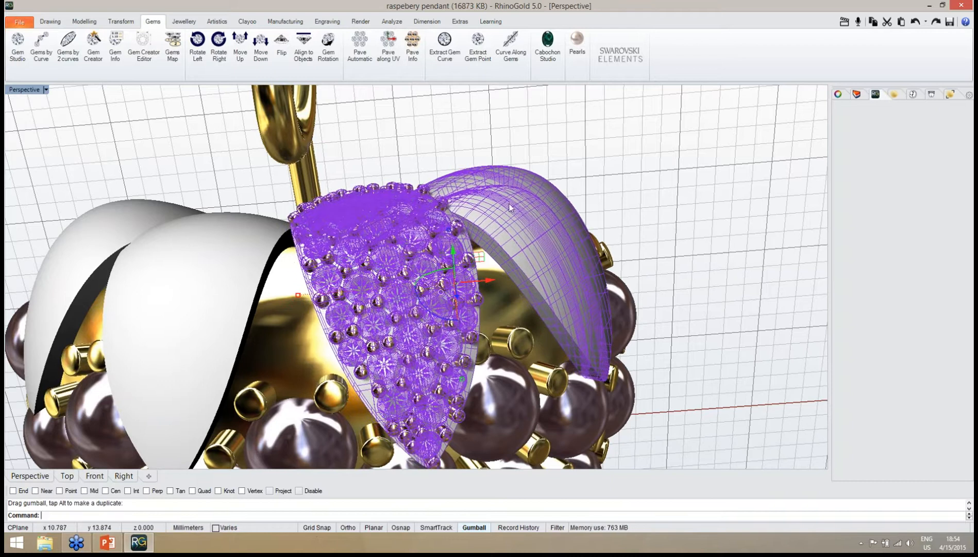
right_drag(486, 164, 598, 189)
click(625, 185)
Try nudging the merged leaves upward without their gems and prongs, and undo both moves.
scroll(494, 326, down, 8)
right_drag(495, 325, 366, 246)
scroll(541, 287, up, 6)
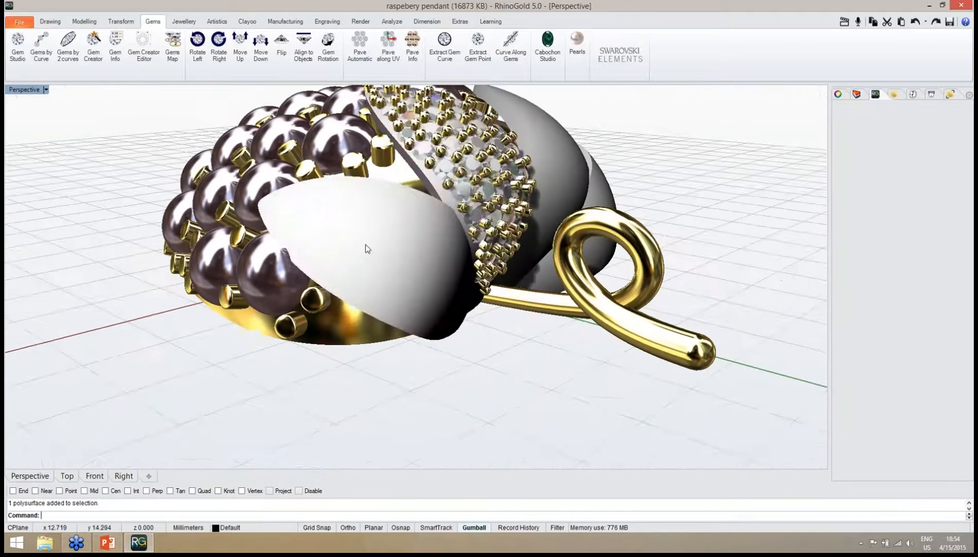
click(376, 253)
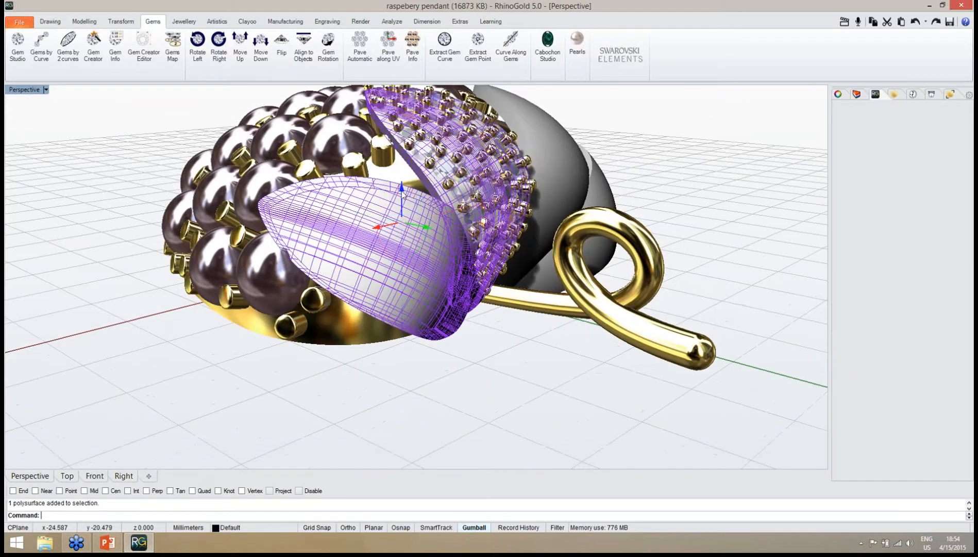
drag(404, 193, 403, 187)
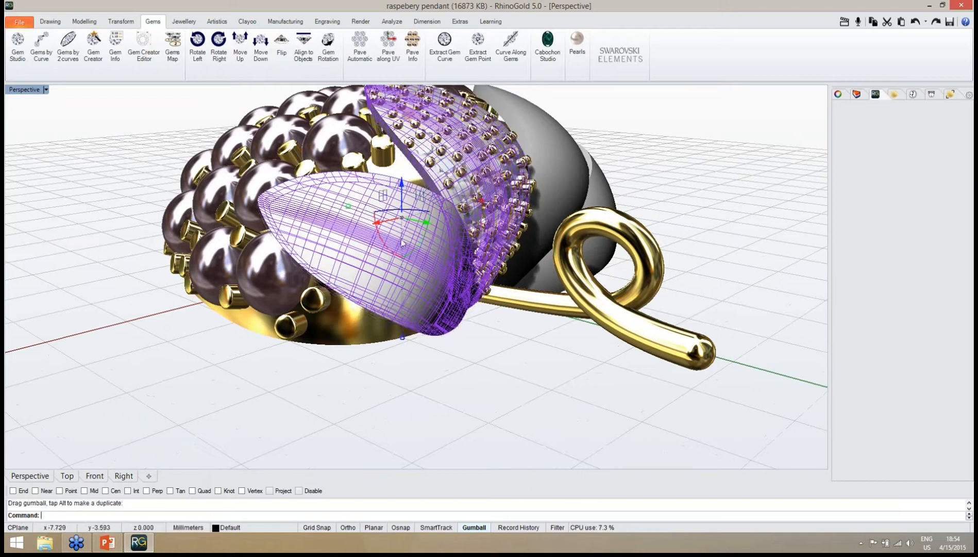
right_drag(407, 248, 444, 199)
click(448, 394)
right_drag(449, 375, 393, 225)
click(413, 279)
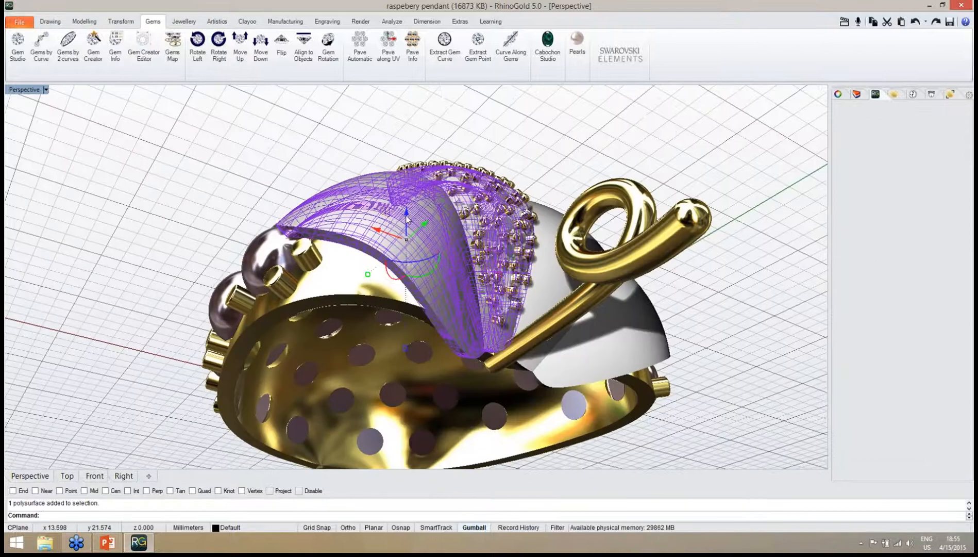
drag(407, 217, 380, 238)
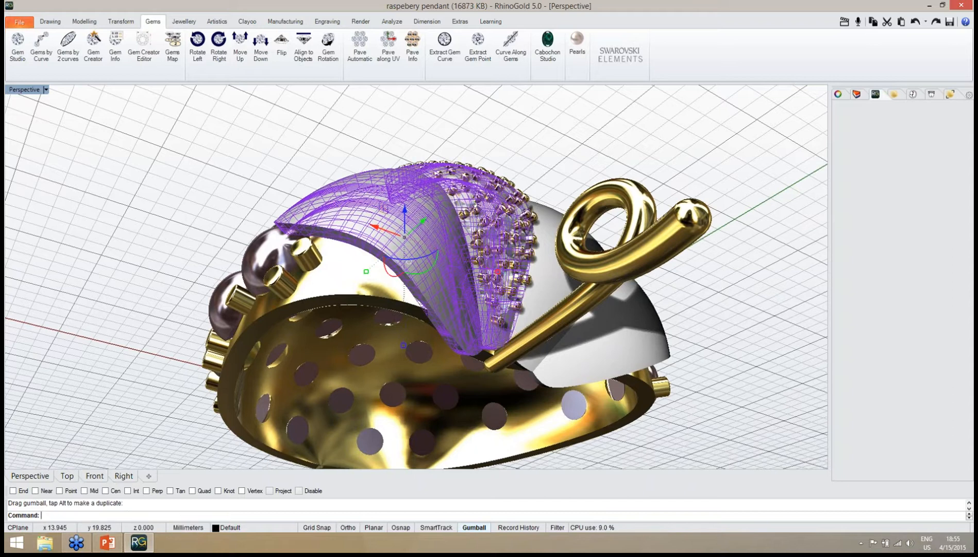
click(315, 153)
right_drag(319, 169, 396, 288)
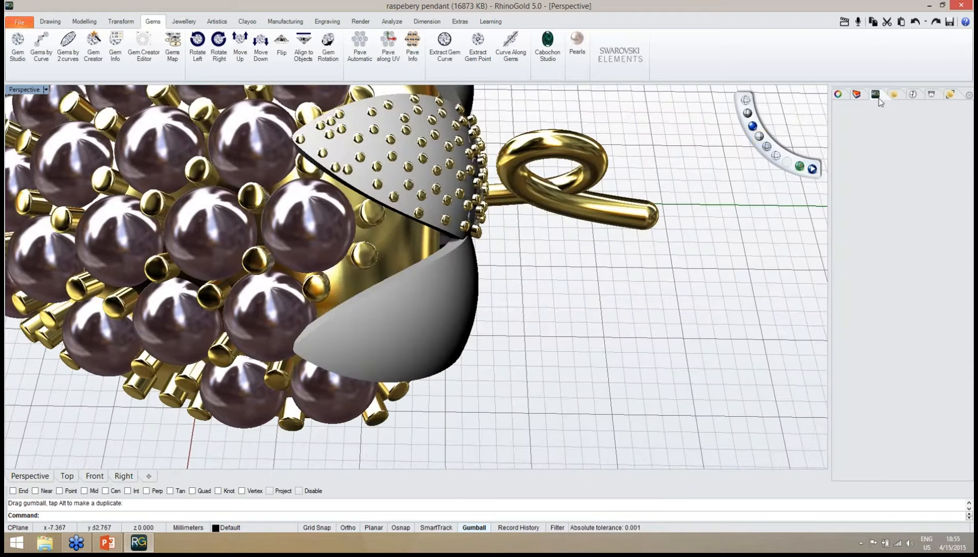
click(914, 23)
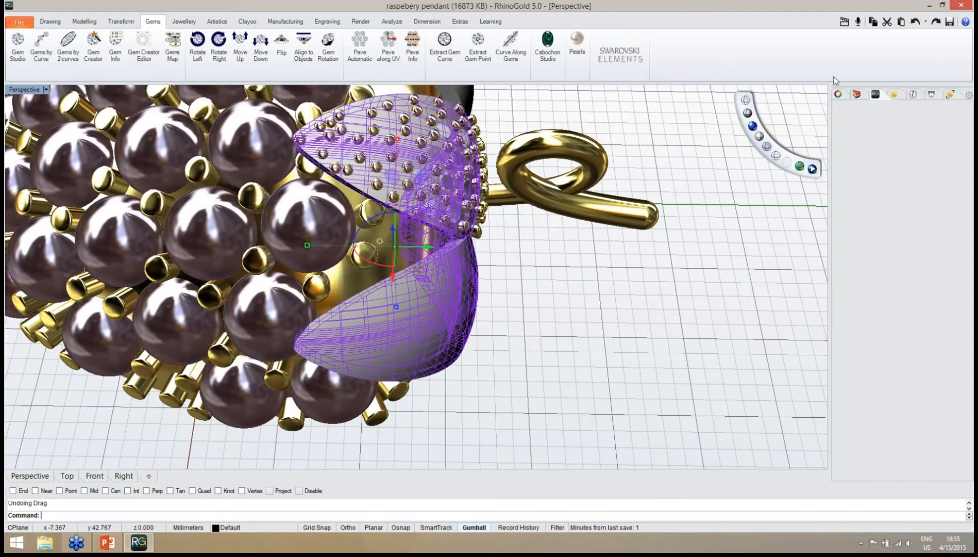
click(912, 24)
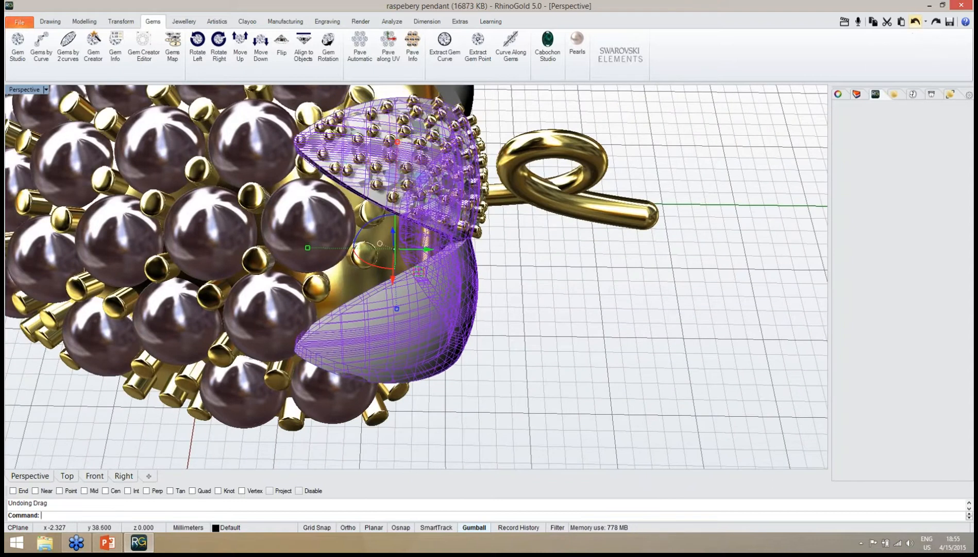
Add the pave gems and prongs to the selected leaves and nudge everything slightly upward and along X.
right_drag(616, 278, 510, 360)
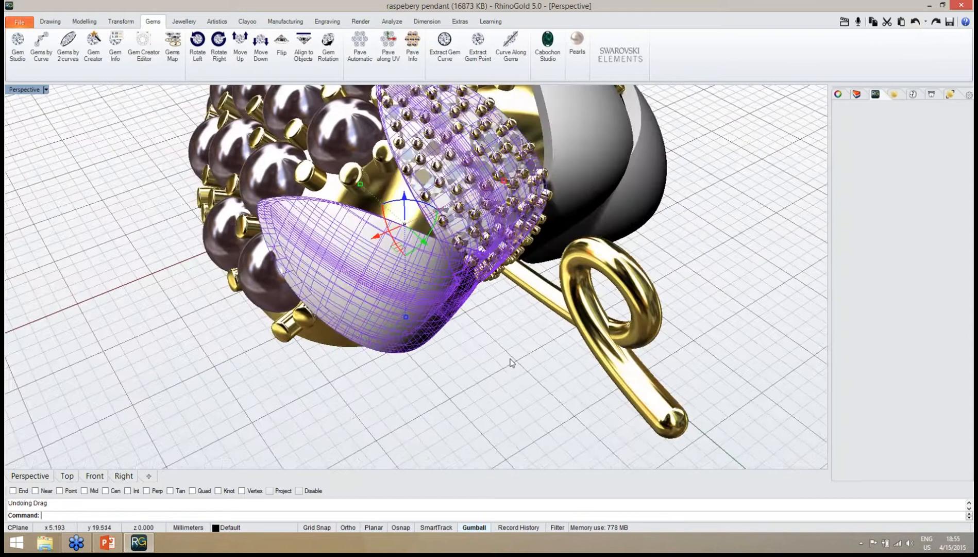
scroll(511, 360, down, 6)
scroll(508, 258, up, 10)
scroll(445, 307, up, 3)
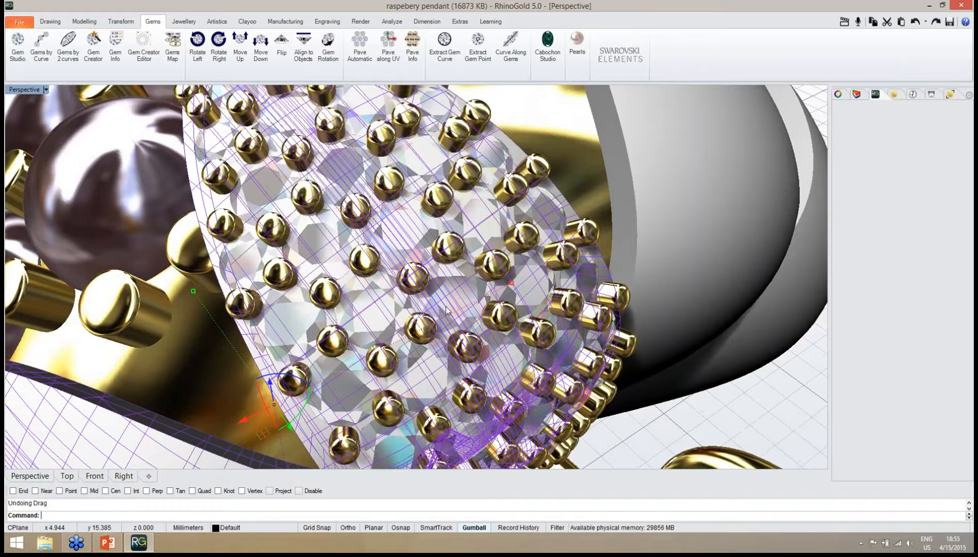
click(445, 306)
click(483, 342)
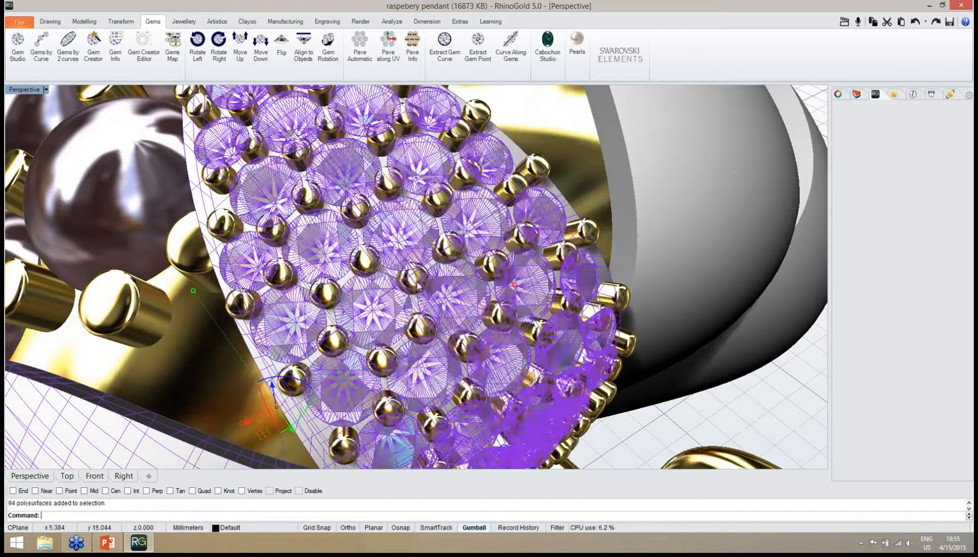
scroll(452, 337, down, 2)
scroll(451, 338, down, 3)
right_drag(451, 337, 413, 291)
drag(366, 288, 366, 283)
right_drag(378, 318, 369, 367)
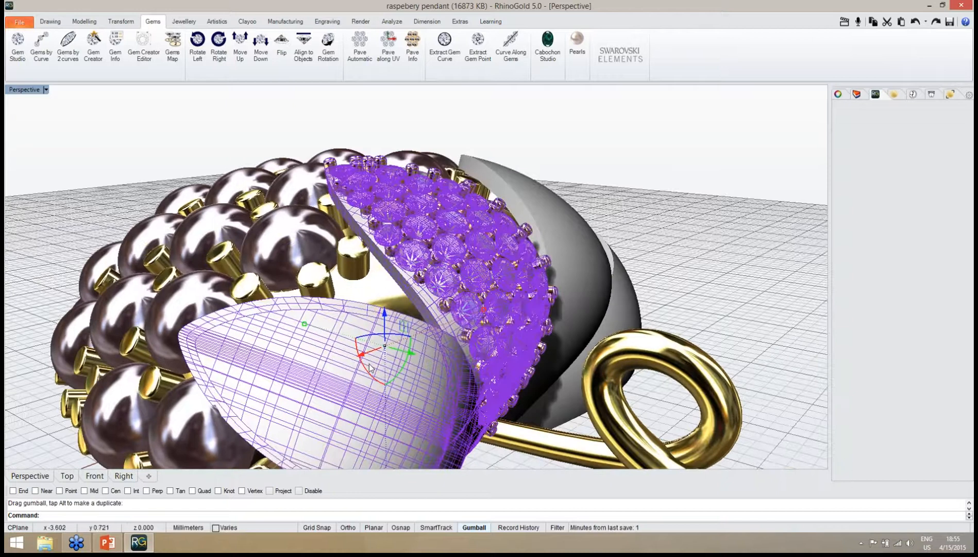
drag(366, 355, 364, 356)
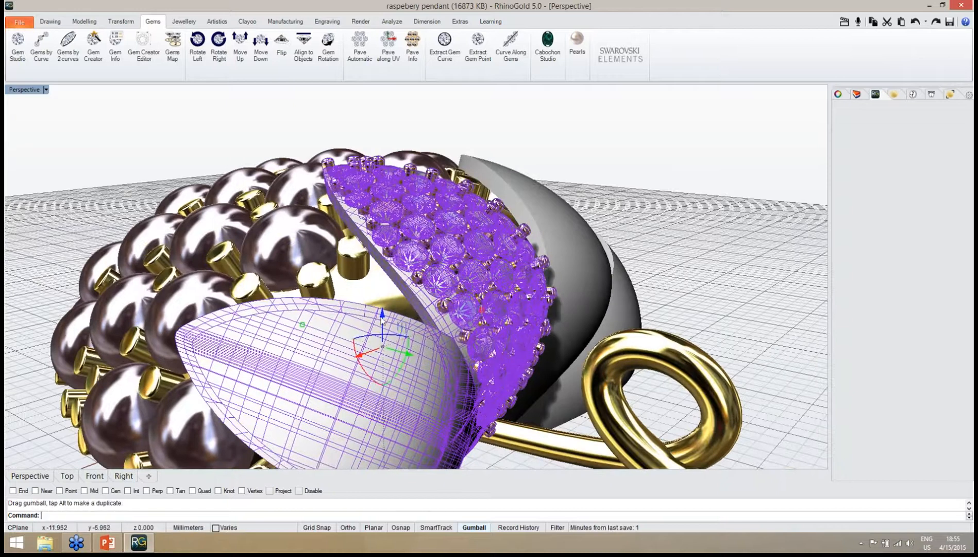
drag(384, 317, 384, 315)
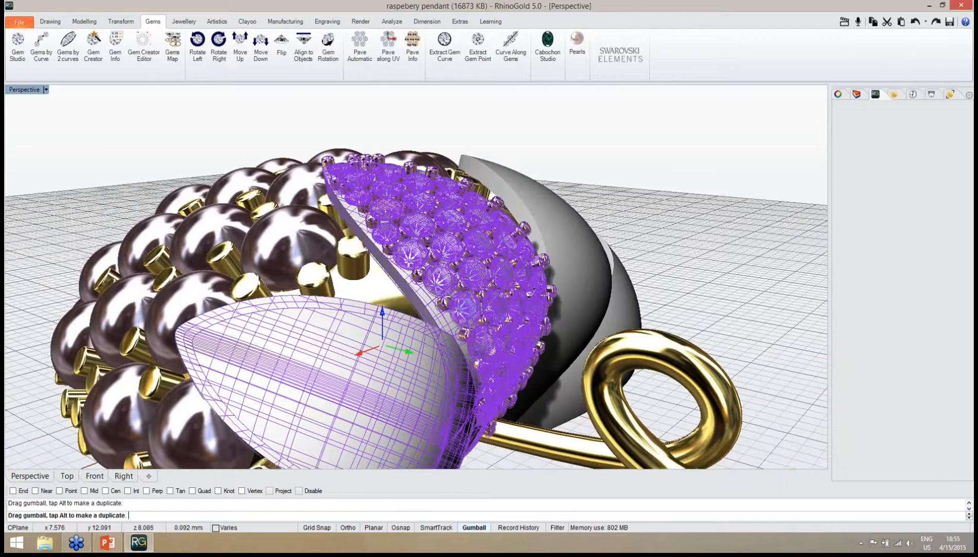
Deselect the repositioned leaves and save the pendant file.
click(584, 149)
scroll(555, 166, down, 7)
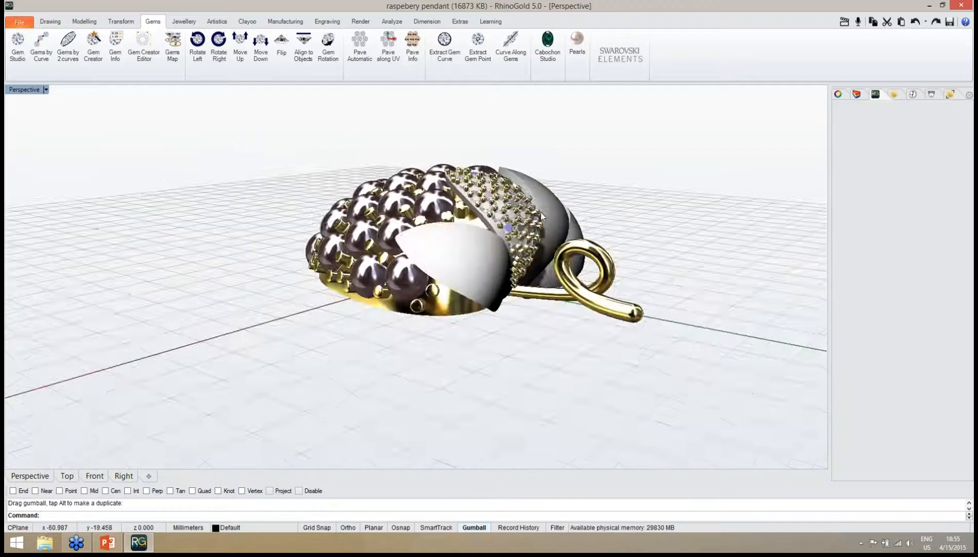
right_drag(554, 166, 489, 248)
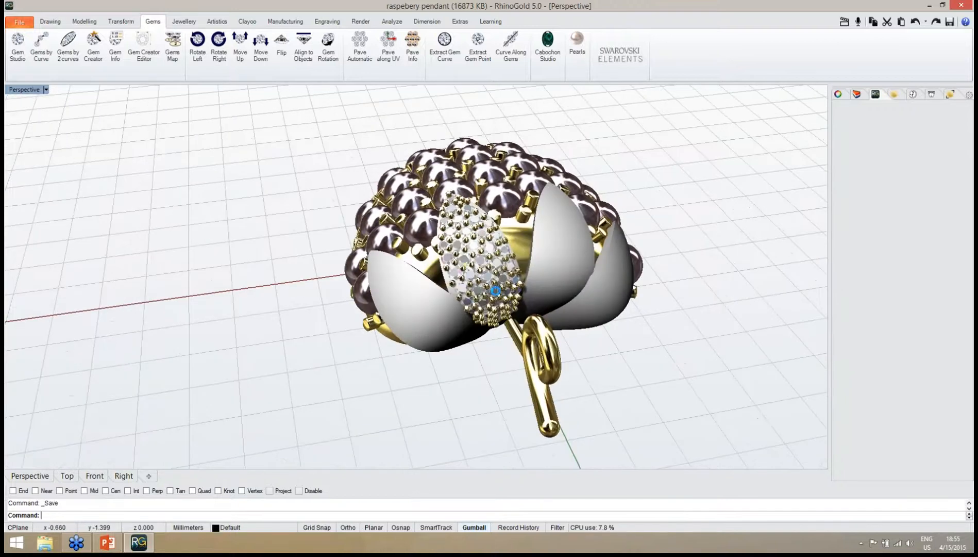
Start an automatic pave and use the bare leaf beside the paved one, farthest from the other bare leaves, as its surface.
scroll(495, 288, up, 6)
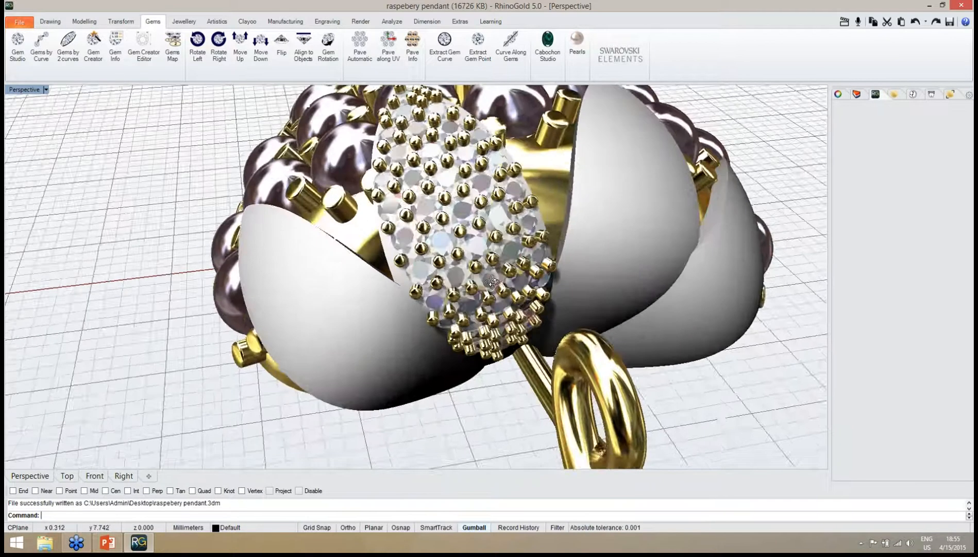
right_drag(495, 288, 491, 264)
click(359, 47)
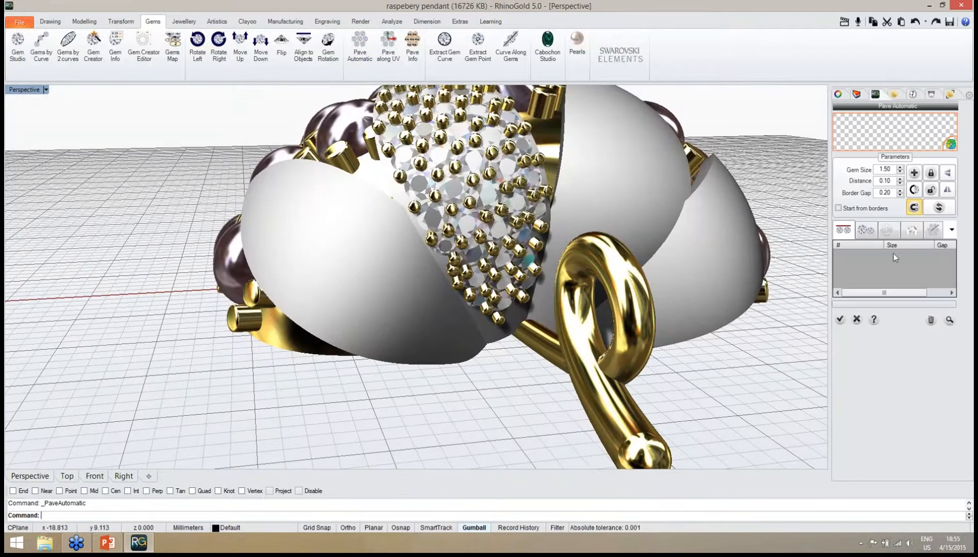
click(342, 272)
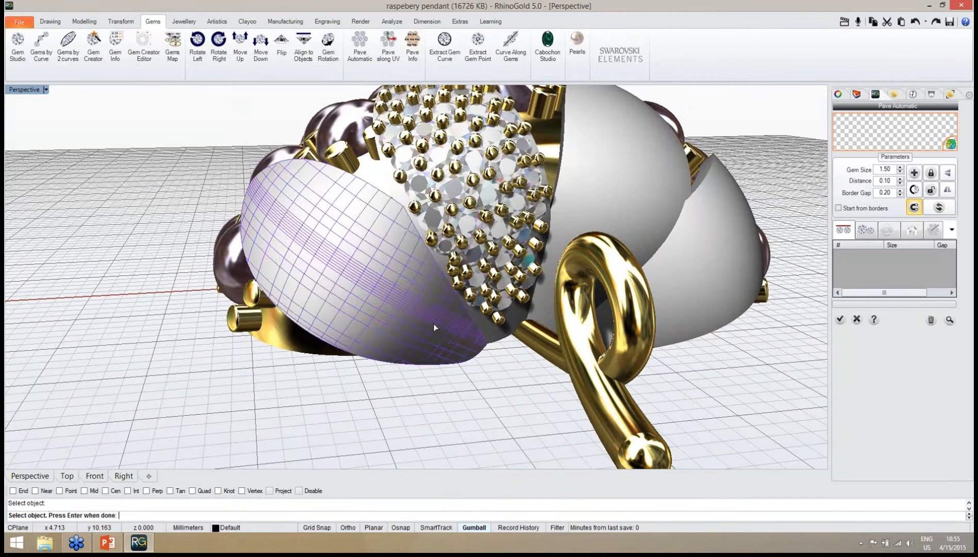
key(Return)
right_drag(439, 361, 468, 358)
Generate the leaf's pave layout from the surface's center point, accepting the gem orientation.
click(867, 230)
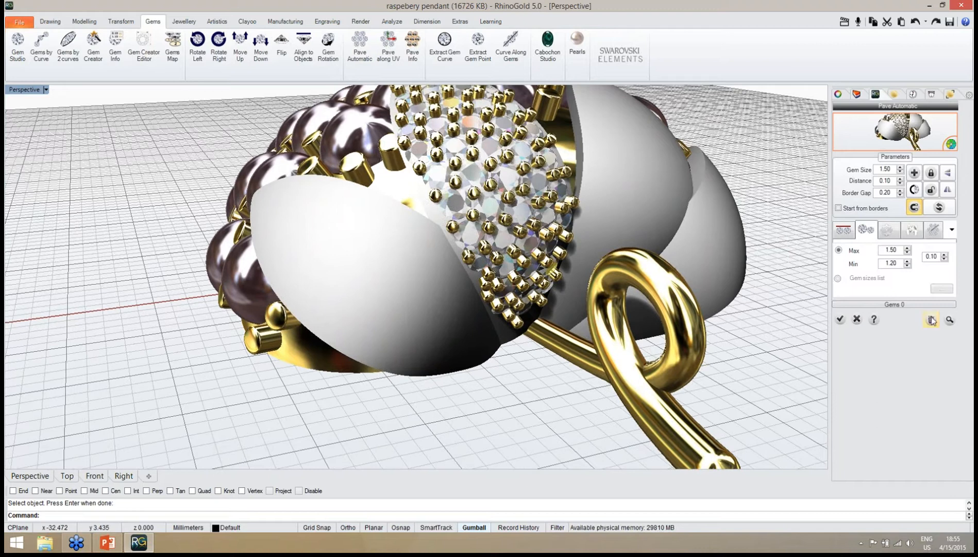
click(949, 320)
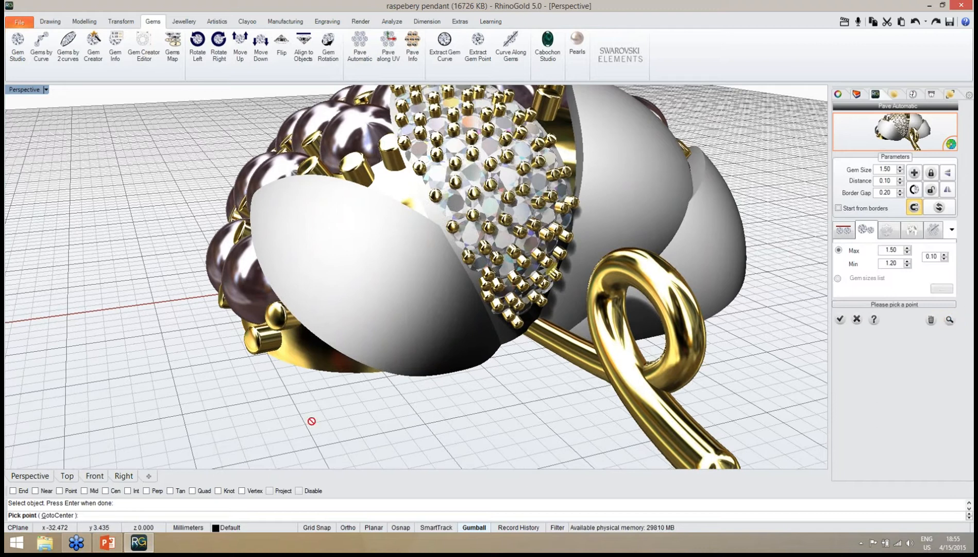
click(55, 516)
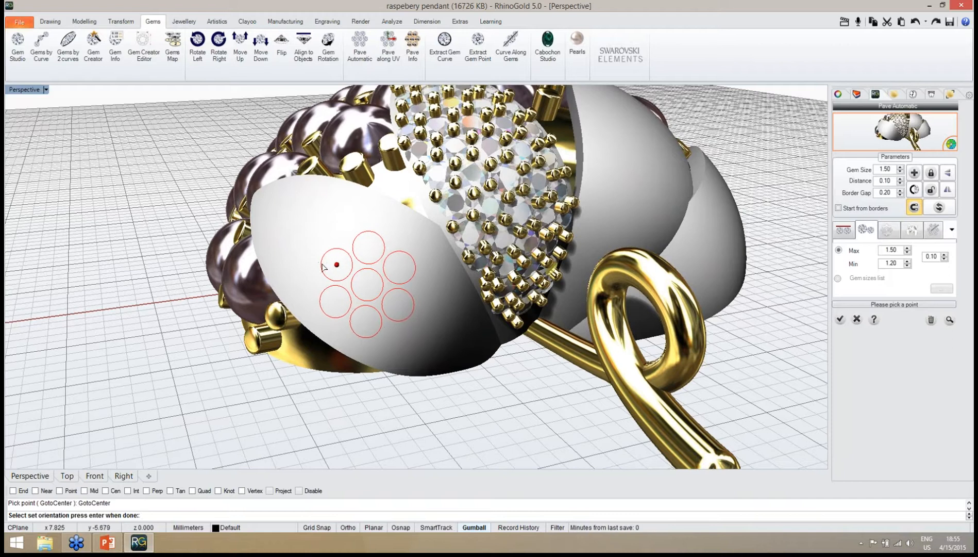
right_drag(389, 326, 405, 318)
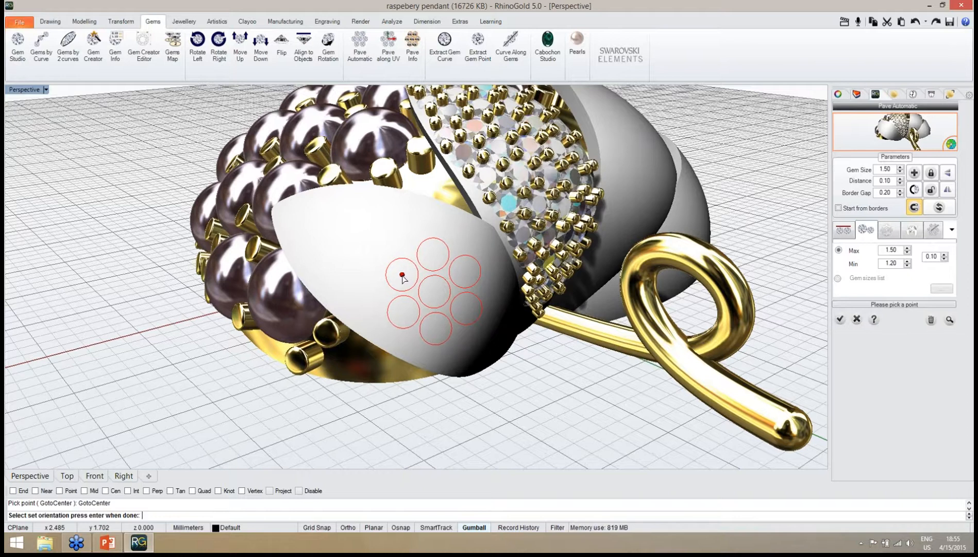
key(Return)
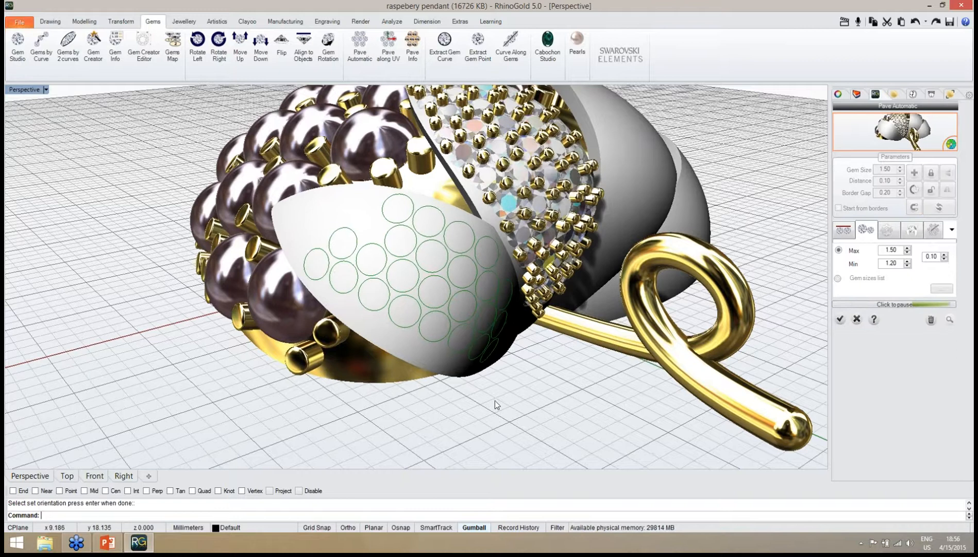
Add a gem in the gap near the leaf's upper edge and recalculate the layout to space the gems.
right_drag(493, 400, 501, 427)
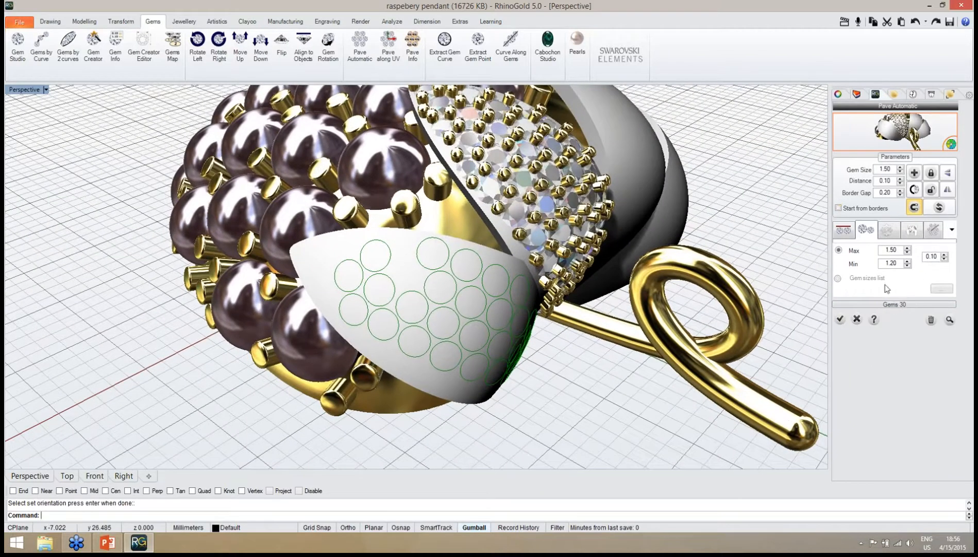
click(407, 273)
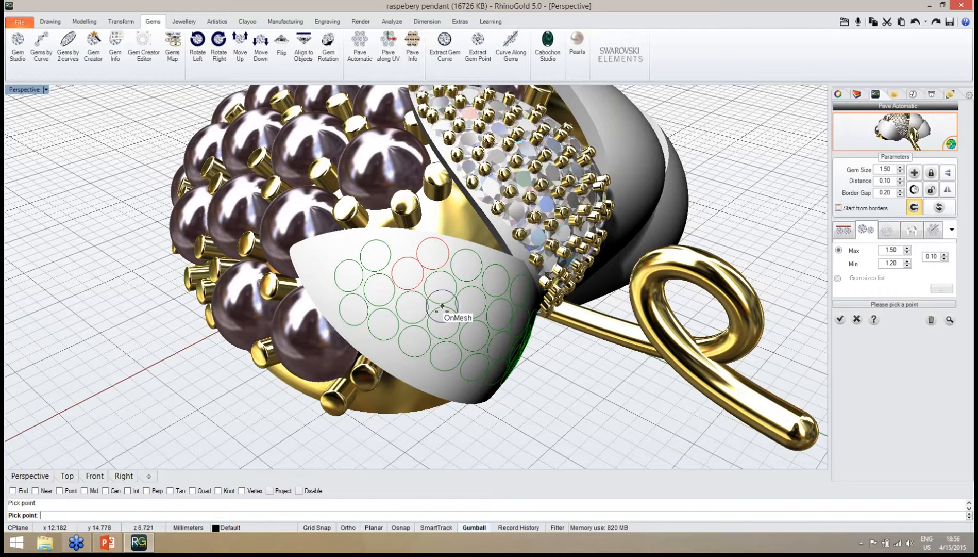
right_drag(444, 306, 441, 304)
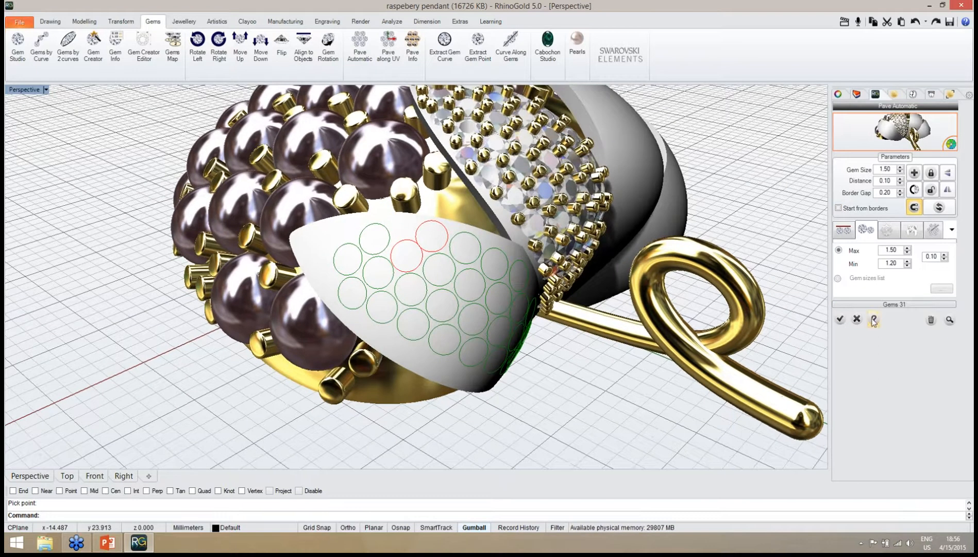
click(949, 320)
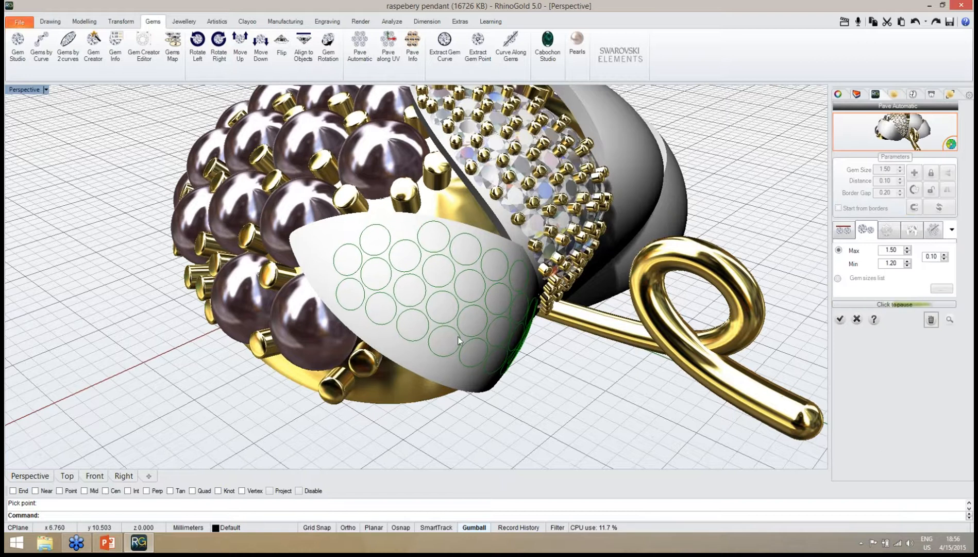
right_drag(453, 296, 481, 351)
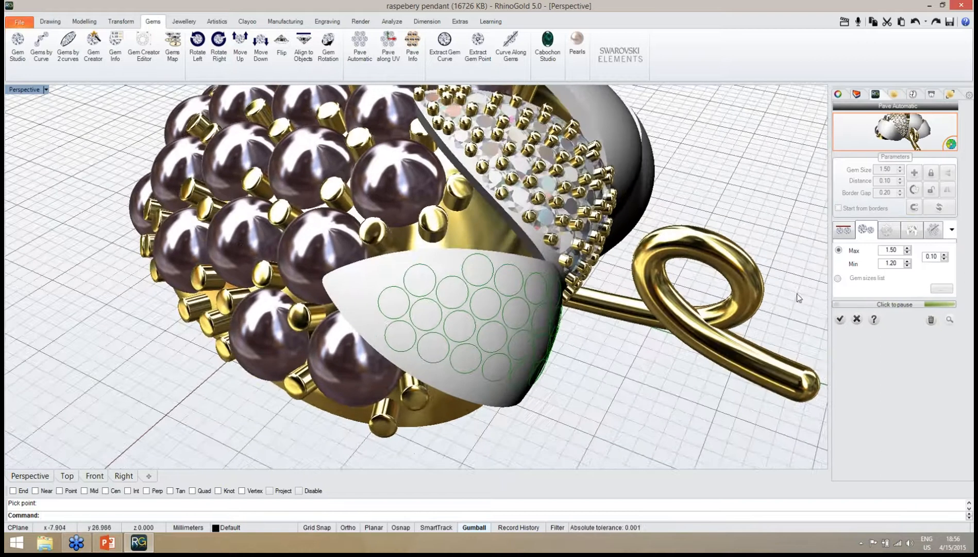
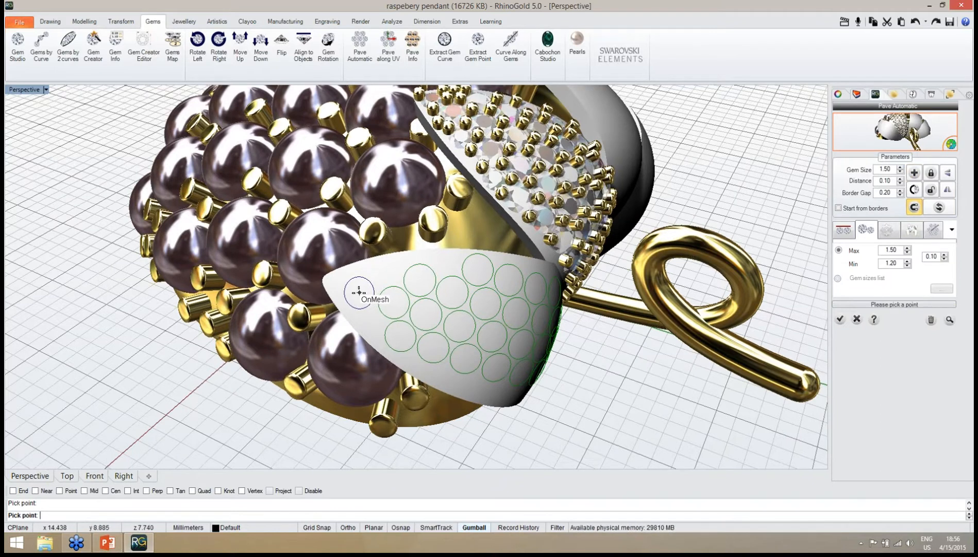
Add gems around the leaf's pointed tip and in the upper-edge gap, using size 1.20 for the smaller spaces.
click(358, 292)
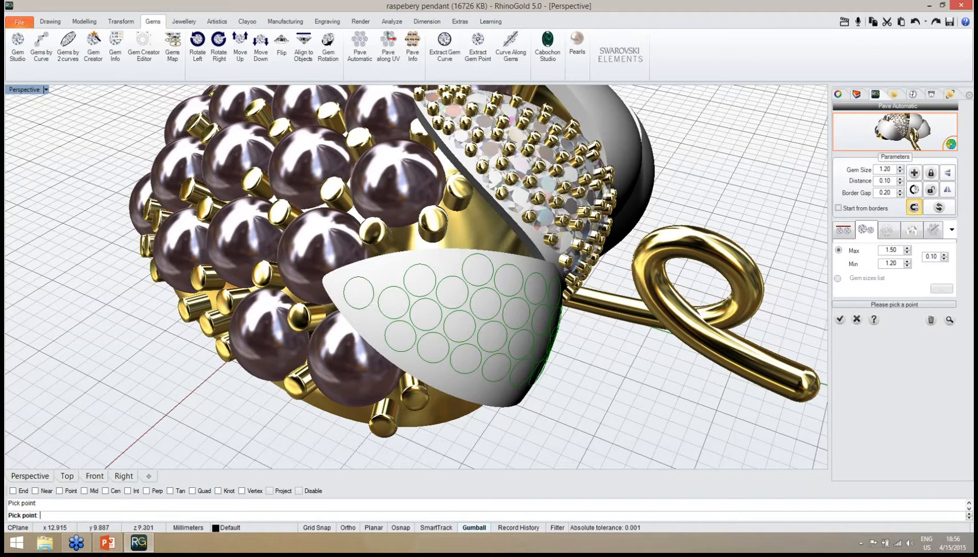
click(385, 271)
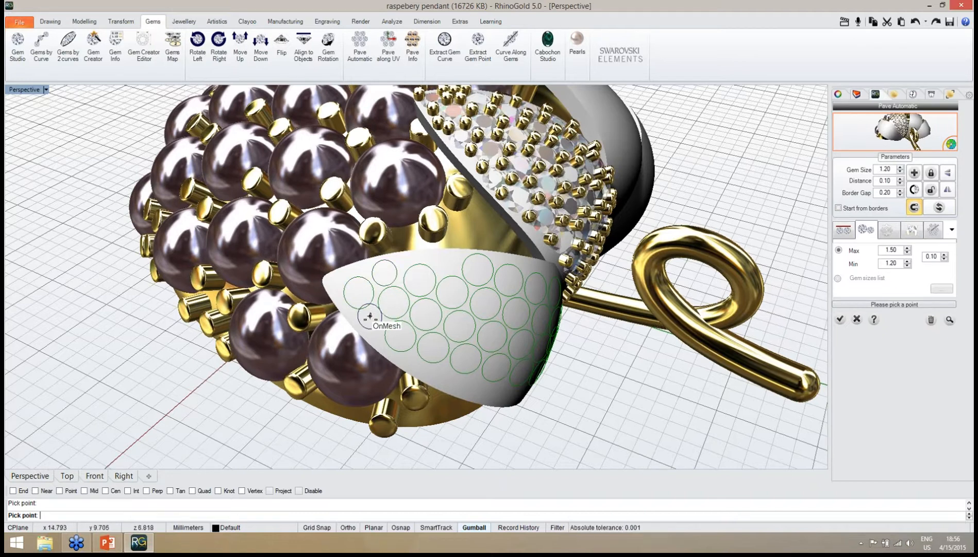
click(371, 322)
scroll(447, 266, up, 5)
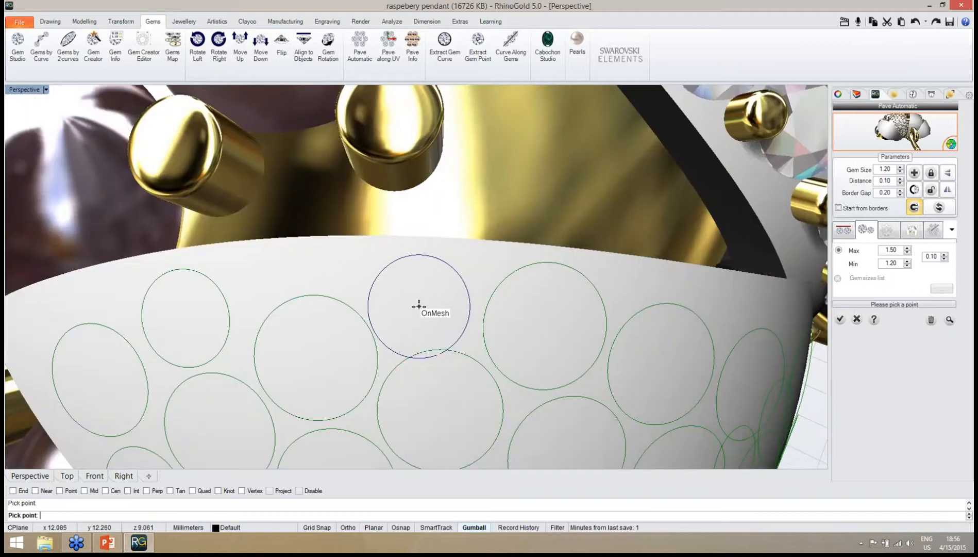
click(419, 306)
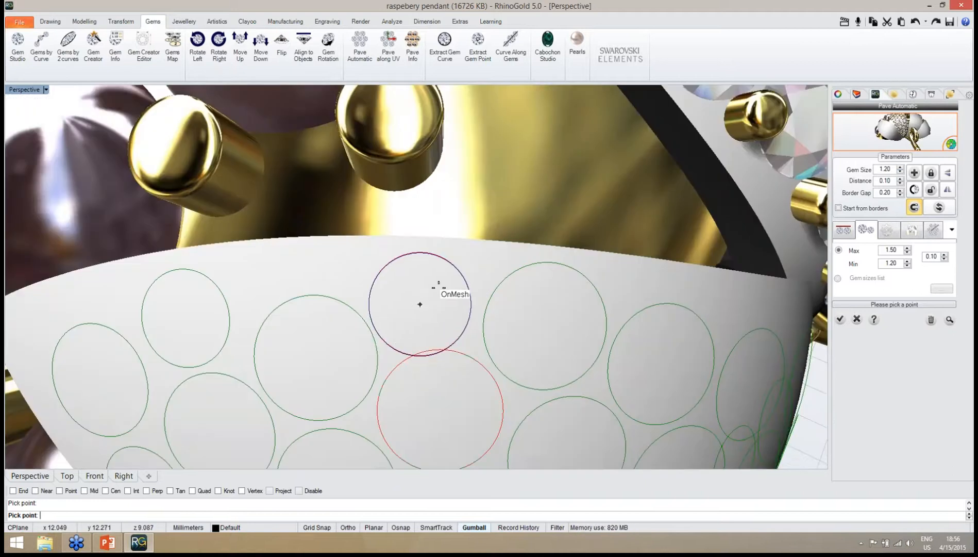
Fill the remaining gaps along the leaf's lower edge and toward its base with additional 1.20 gems.
scroll(420, 299, down, 6)
scroll(415, 302, up, 3)
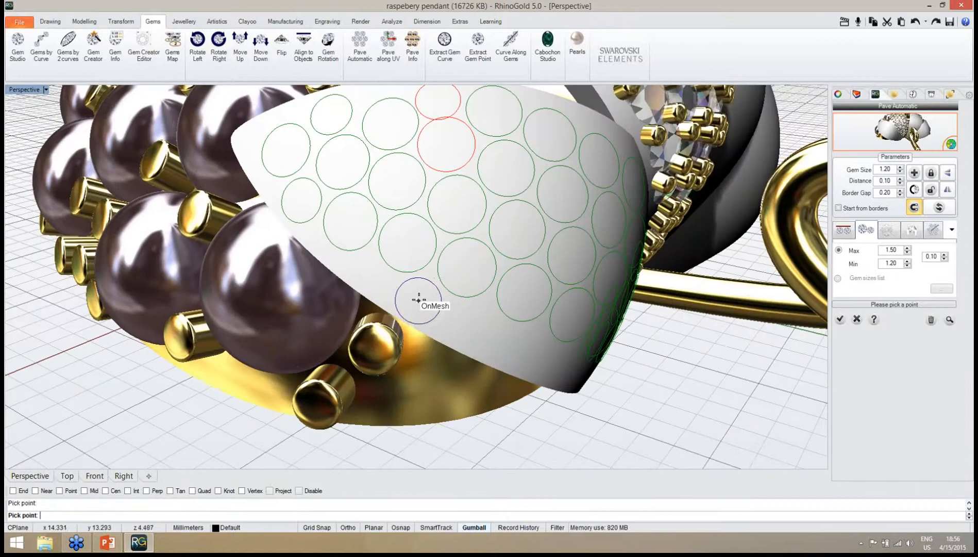
right_drag(430, 294, 369, 282)
click(335, 241)
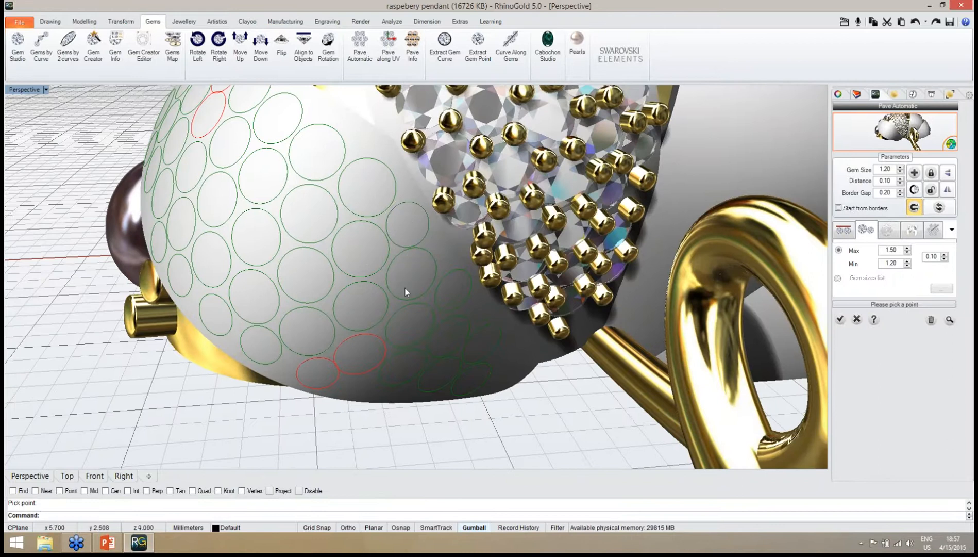
Shift the overlapping gems near the leaf's lower and upper edges clear of their neighbors and check the layout all around.
click(373, 356)
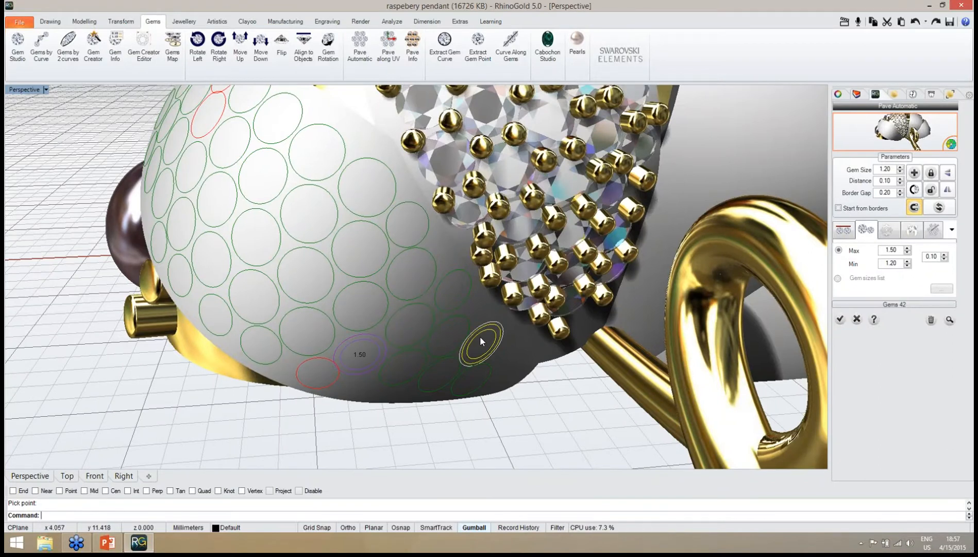
scroll(416, 433, down, 3)
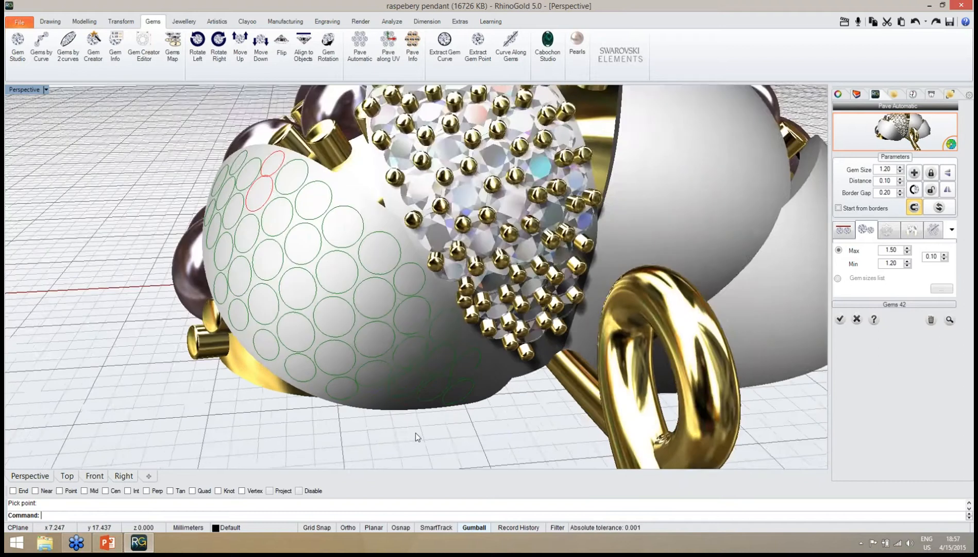
scroll(416, 432, down, 3)
right_drag(431, 396, 479, 441)
scroll(425, 352, up, 4)
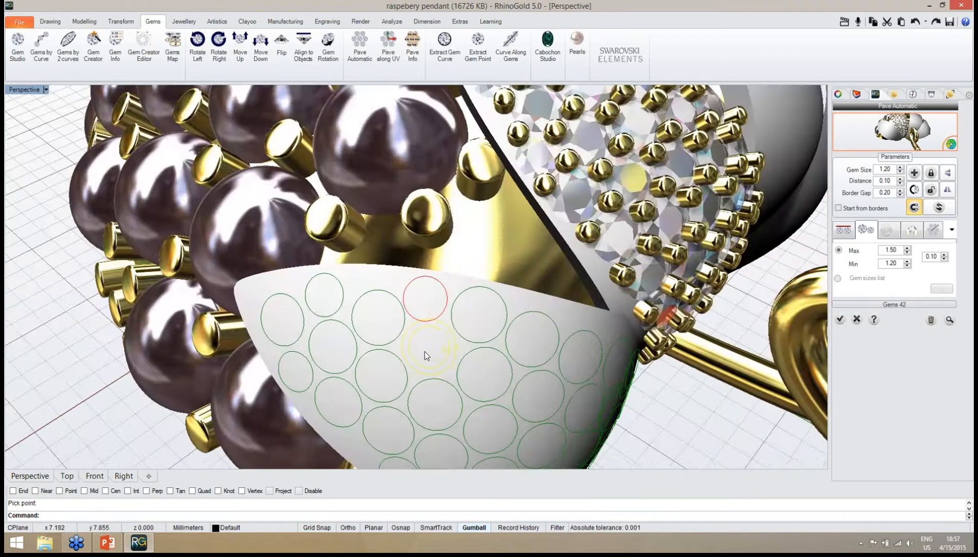
click(425, 351)
right_drag(421, 328, 375, 284)
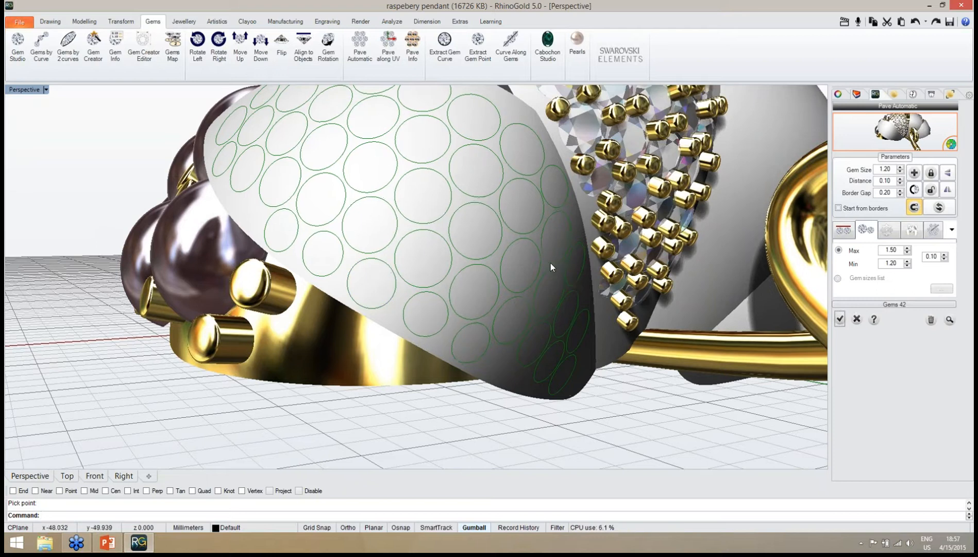
right_drag(450, 265, 390, 293)
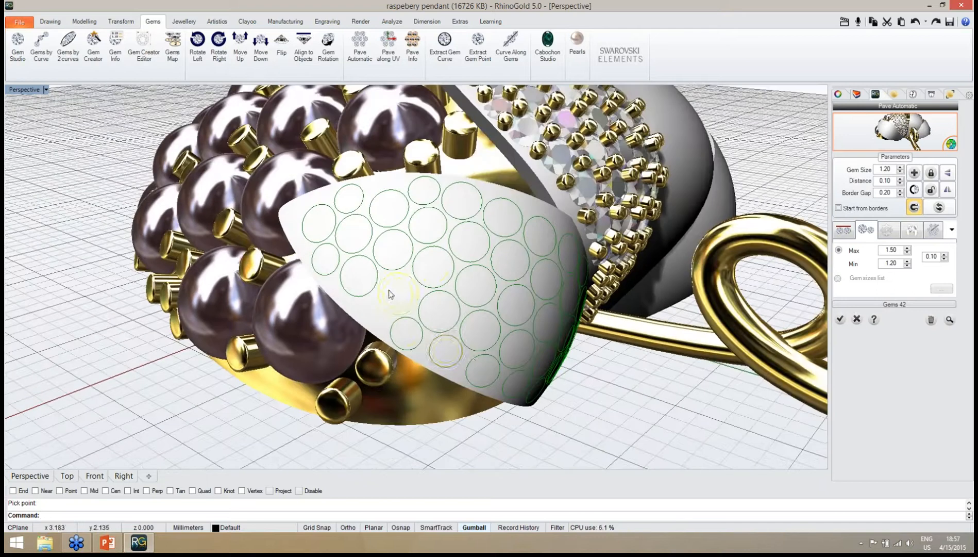
right_drag(471, 333, 426, 276)
right_drag(441, 307, 560, 497)
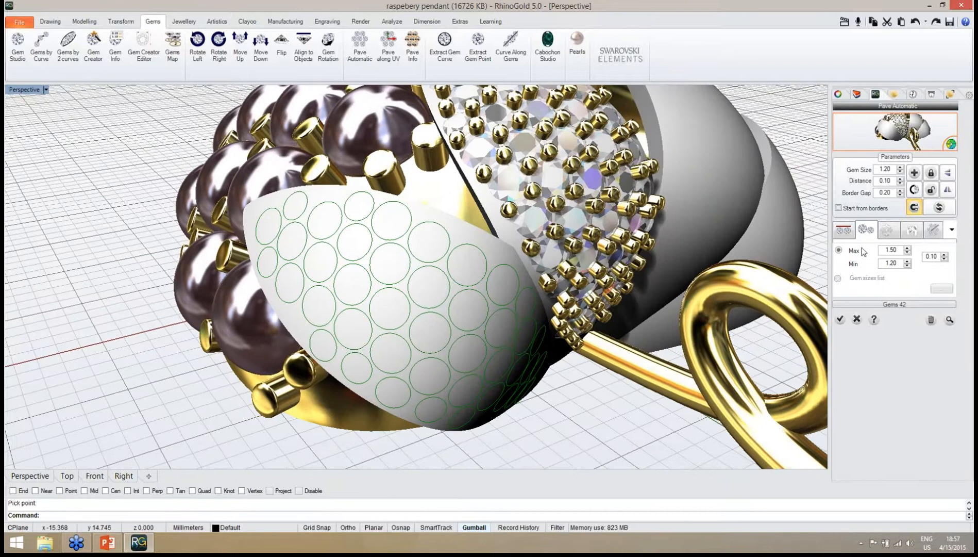
Generate prongs between the leaf's pave gems with a prong diameter of 0.60.
click(912, 230)
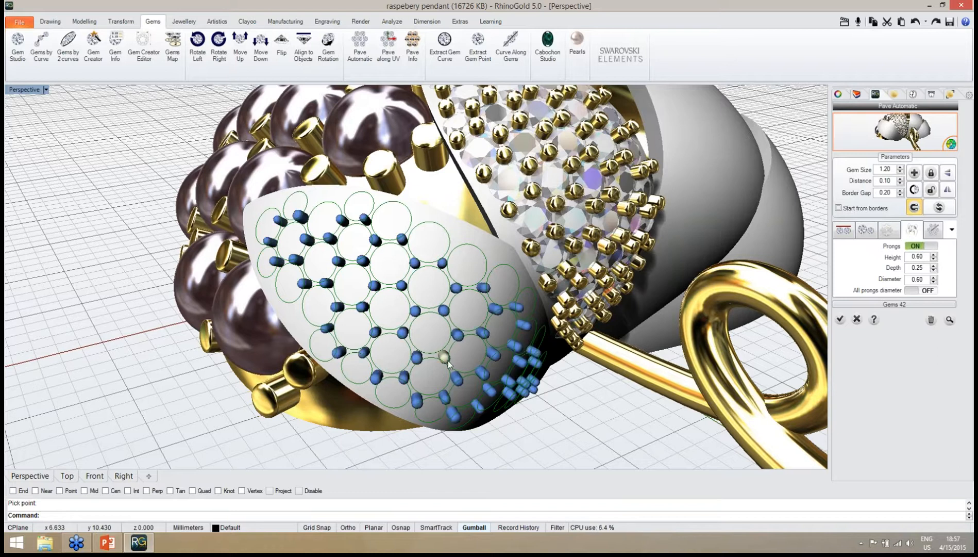
right_drag(447, 364, 461, 344)
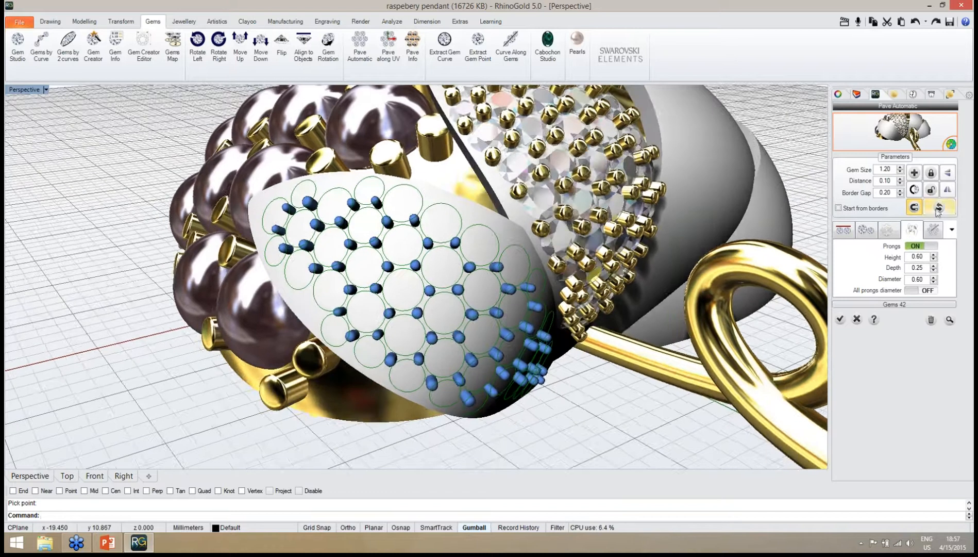
click(934, 277)
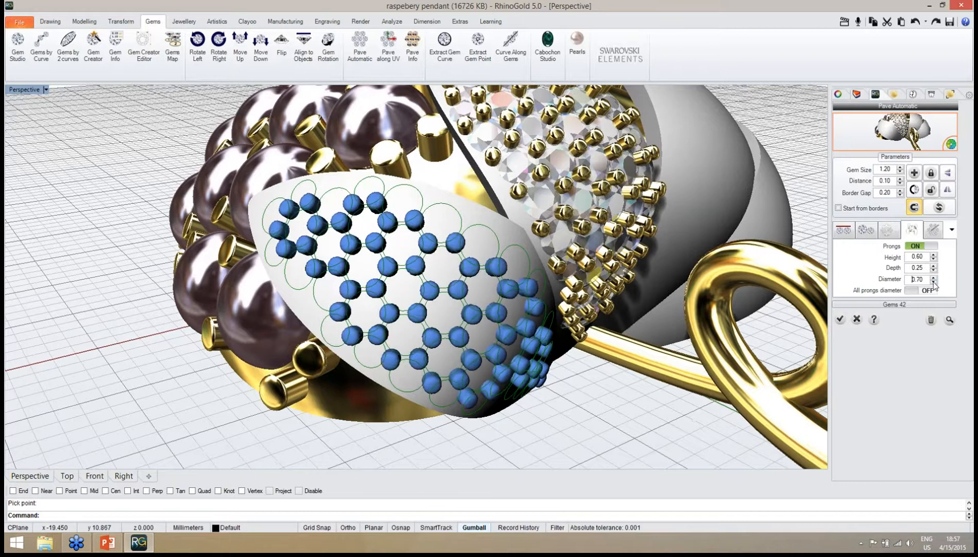
click(933, 281)
right_drag(466, 361, 460, 316)
right_drag(470, 395, 456, 222)
scroll(392, 207, up, 2)
right_drag(395, 210, 436, 248)
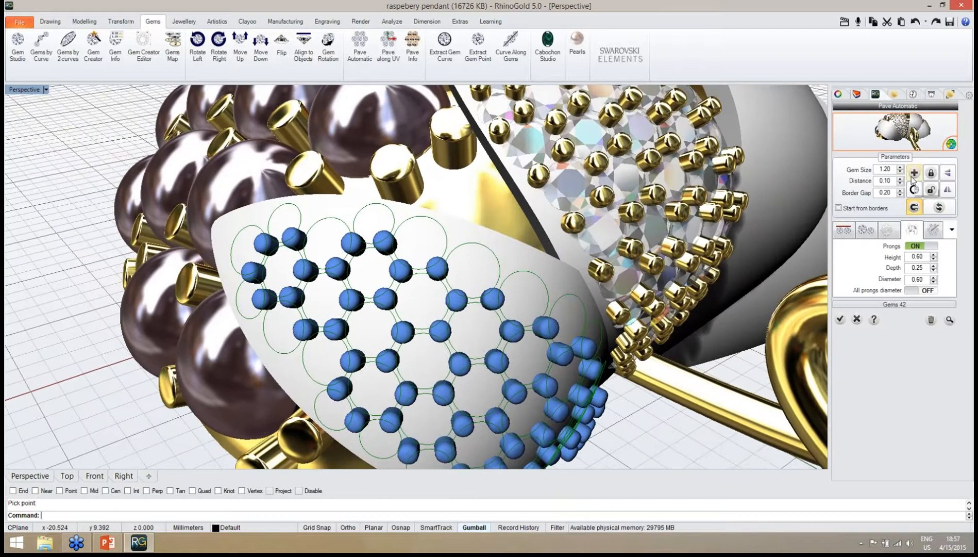
Manually add prongs in the spaces between the gems along the leaf's upper edge, working toward its pointed tip.
scroll(454, 310, up, 5)
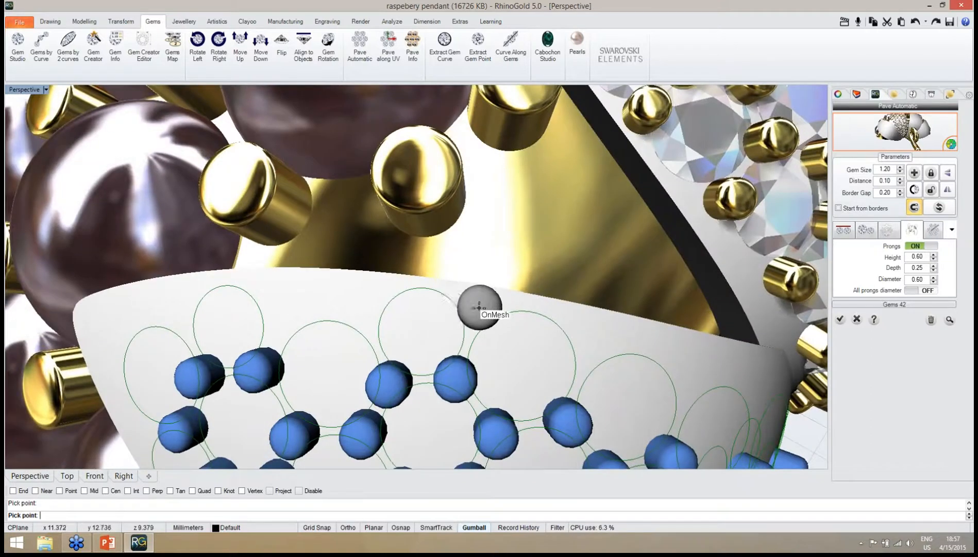
click(481, 306)
right_drag(452, 314, 477, 319)
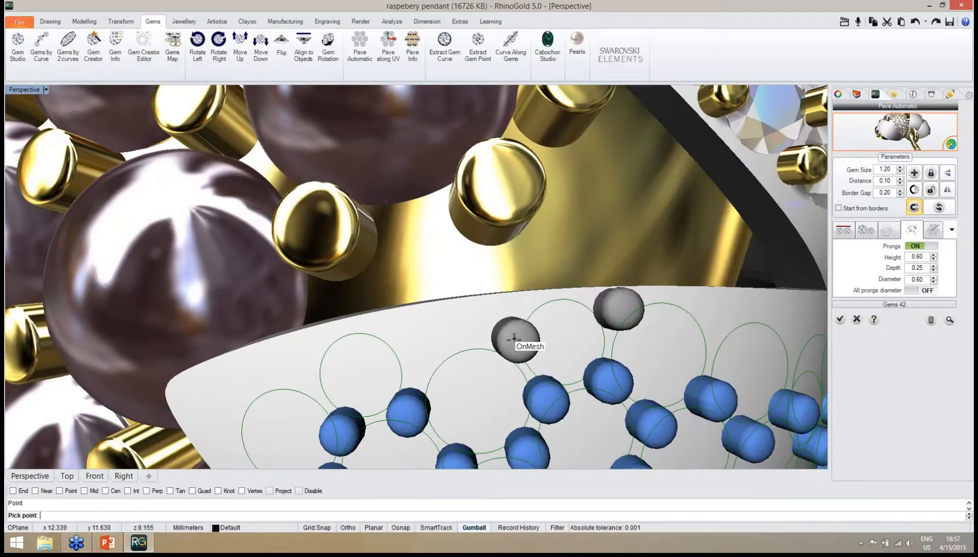
click(517, 340)
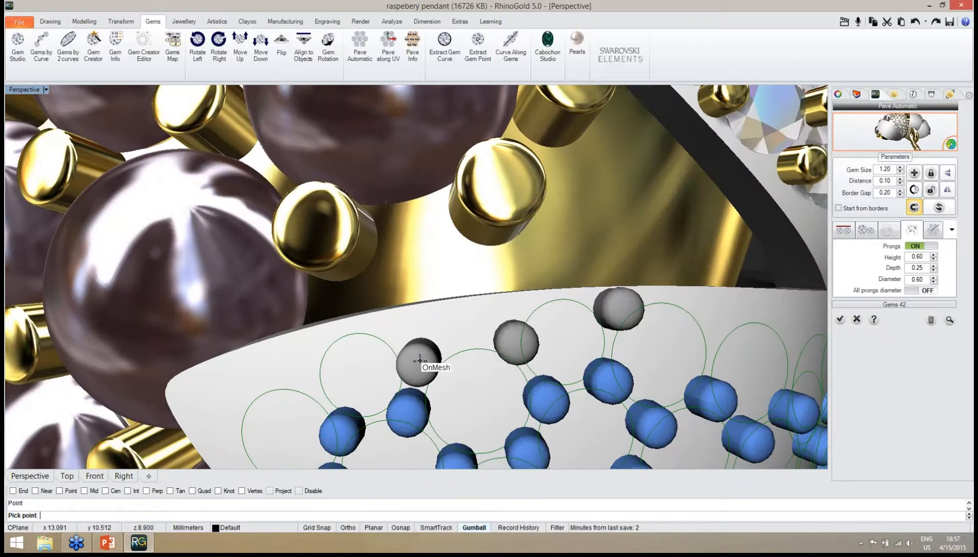
click(418, 361)
click(463, 332)
right_drag(459, 332, 459, 321)
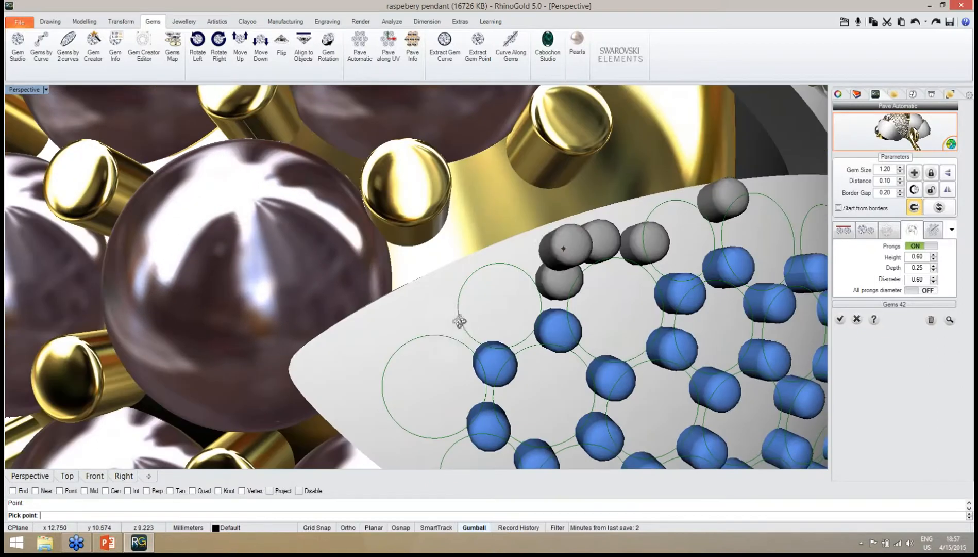
Add prongs around the outermost gem at the leaf's pointed tip.
click(442, 321)
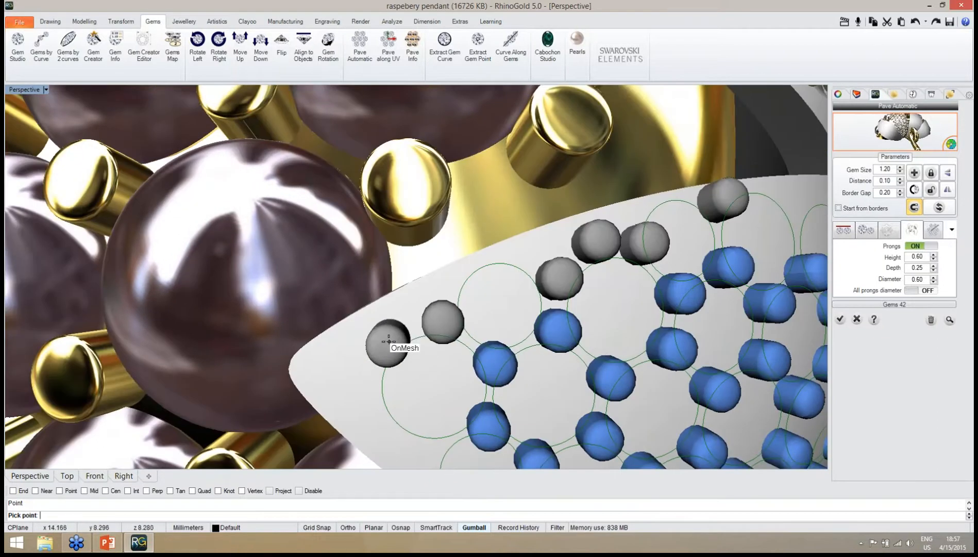
click(384, 341)
click(367, 408)
right_drag(368, 407, 392, 340)
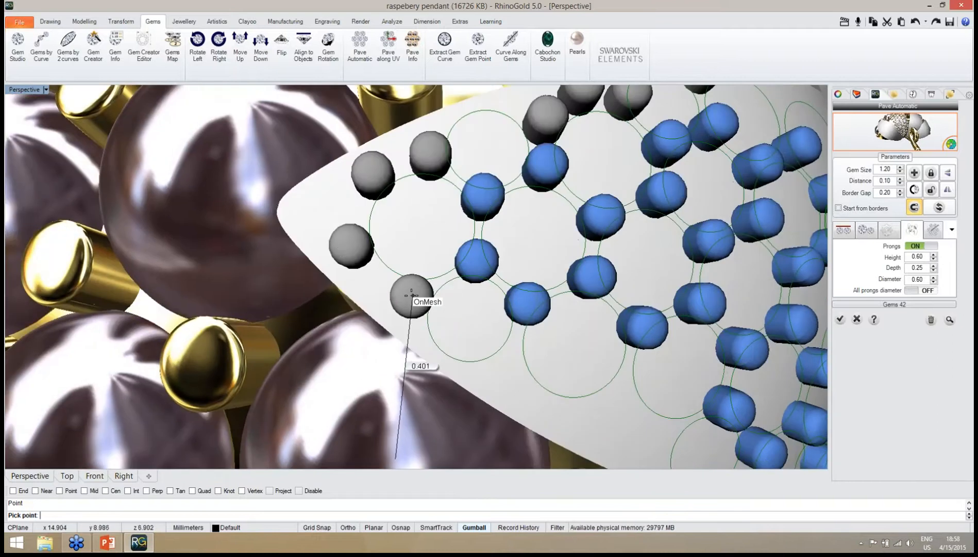
Add prongs along the leaf's lower edge, from the tip to the middle, between and outside the border gems.
mouse_move(413, 295)
right_down()
mouse_move(400, 284)
mouse_move(408, 286)
right_up()
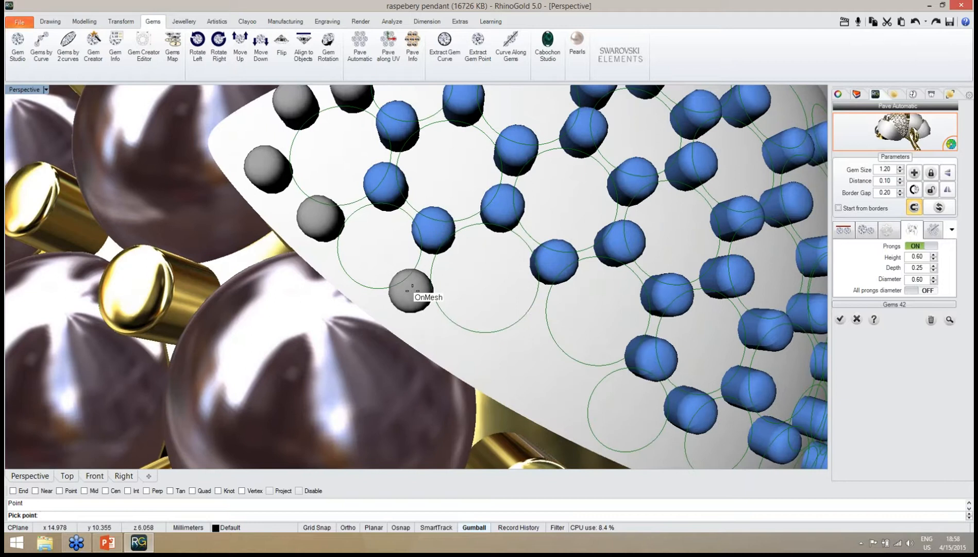
click(412, 291)
right_drag(361, 324, 309, 335)
click(437, 350)
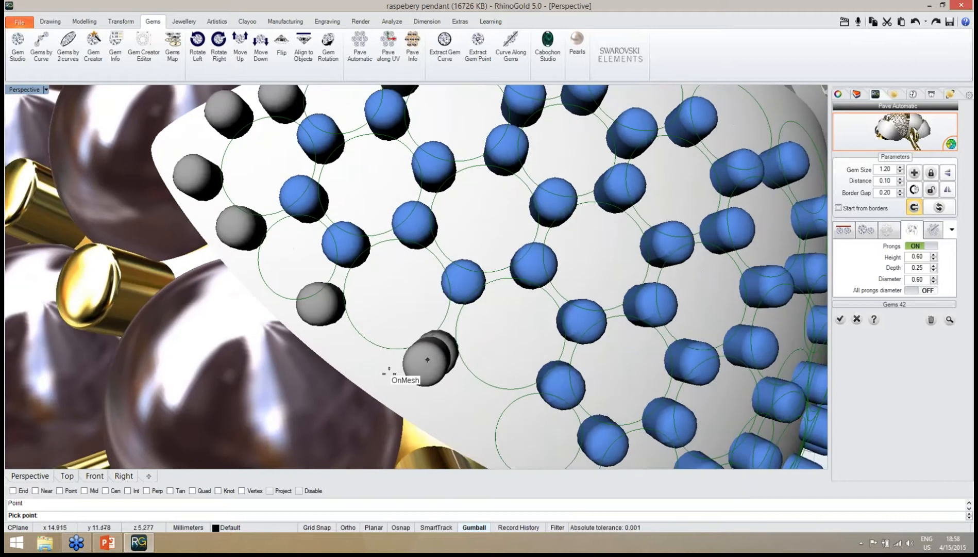
click(370, 367)
right_drag(437, 391, 360, 320)
click(441, 361)
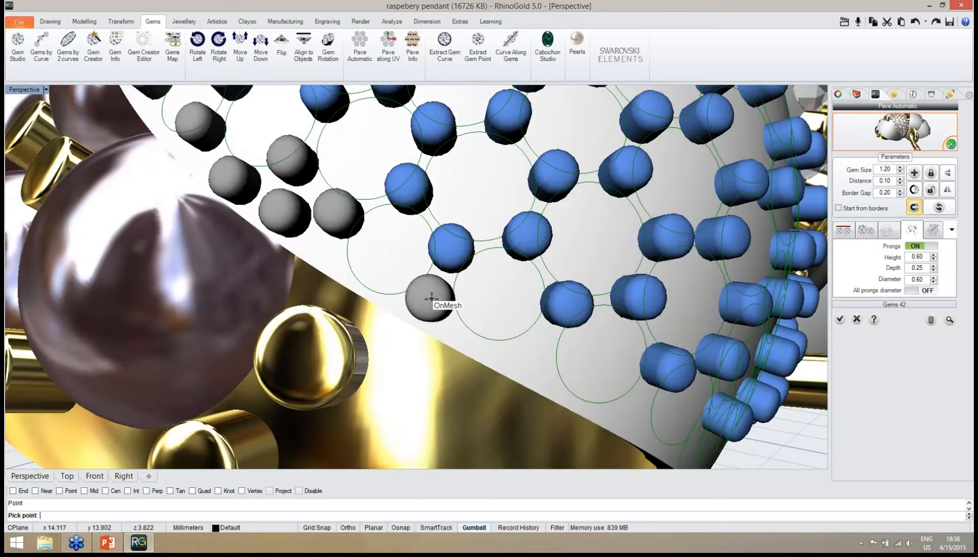
click(432, 299)
Continue the row of prongs along the lower edge toward the leaf's base, filling the empty metal outside the gems.
right_drag(436, 296, 280, 260)
click(338, 307)
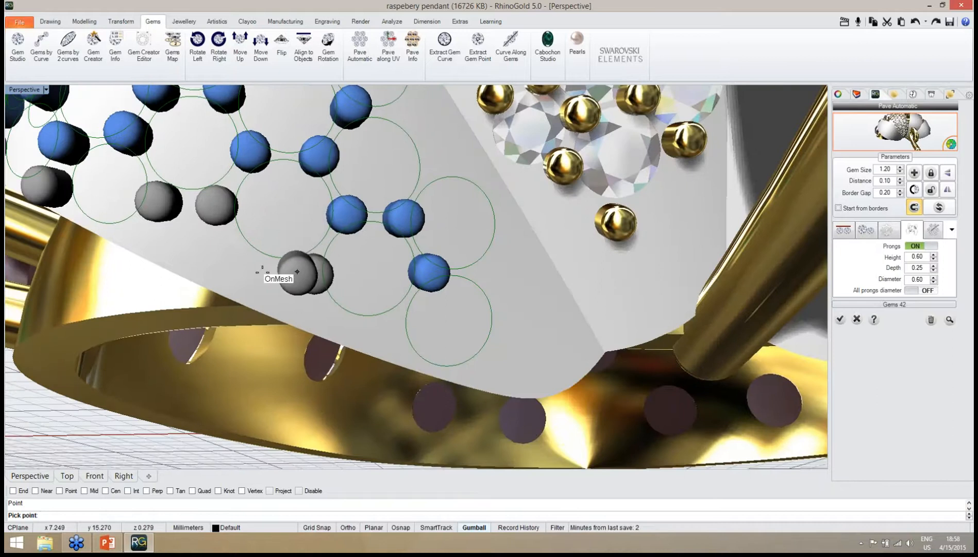
click(267, 276)
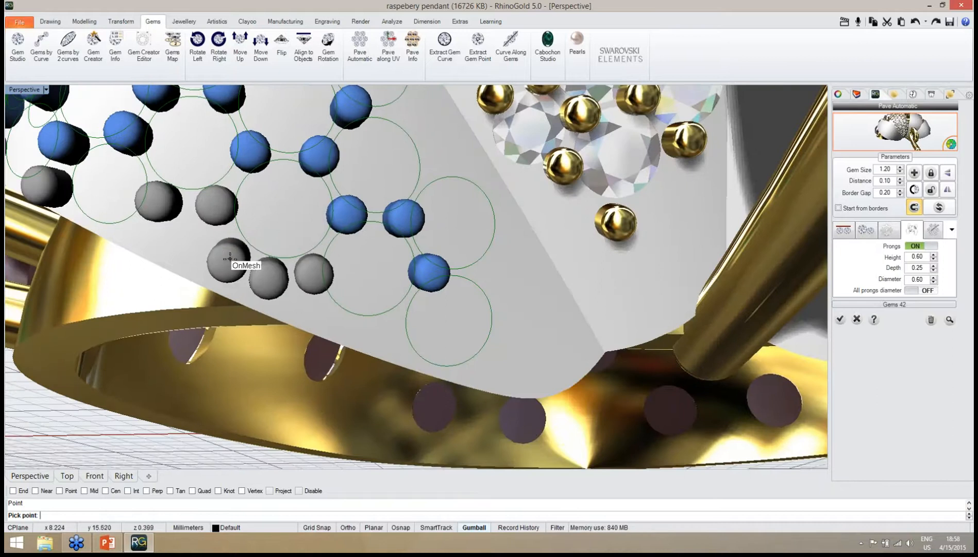
click(231, 261)
click(184, 244)
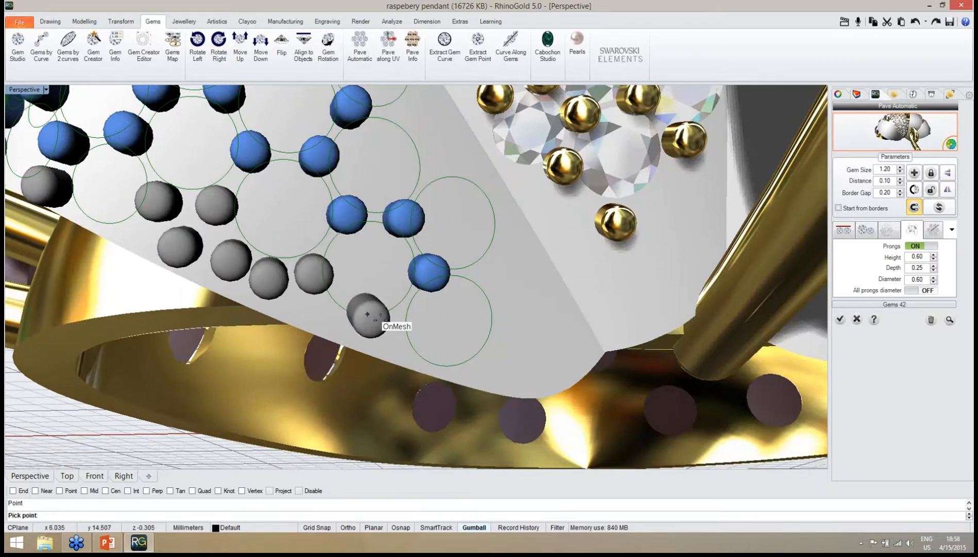
Place prongs around the last two gems at the lower corner of the leaf's base.
click(392, 328)
right_drag(392, 329, 382, 330)
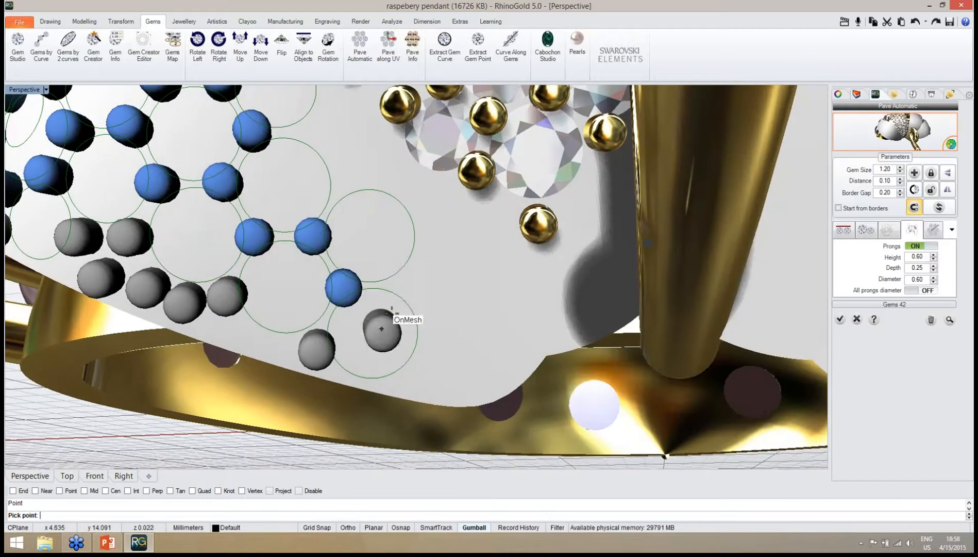
click(413, 284)
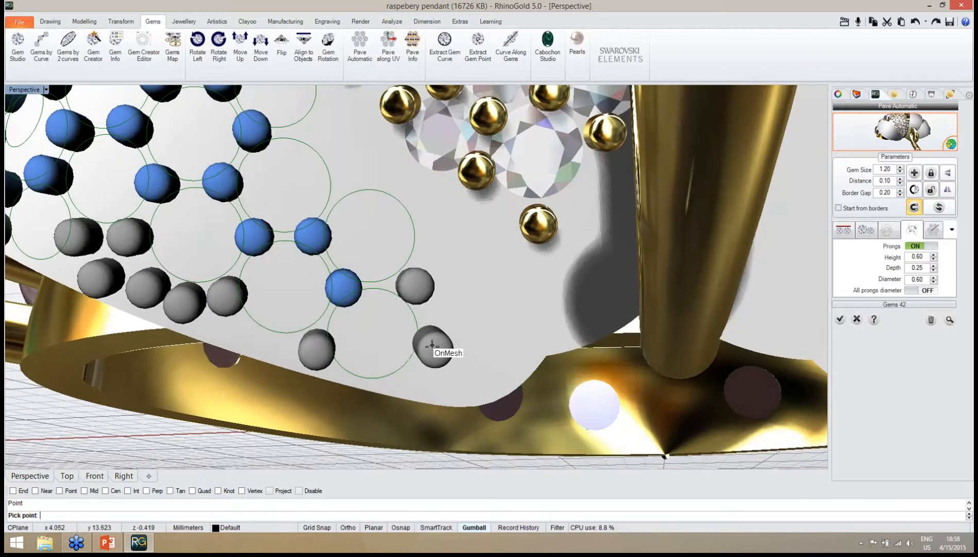
click(431, 353)
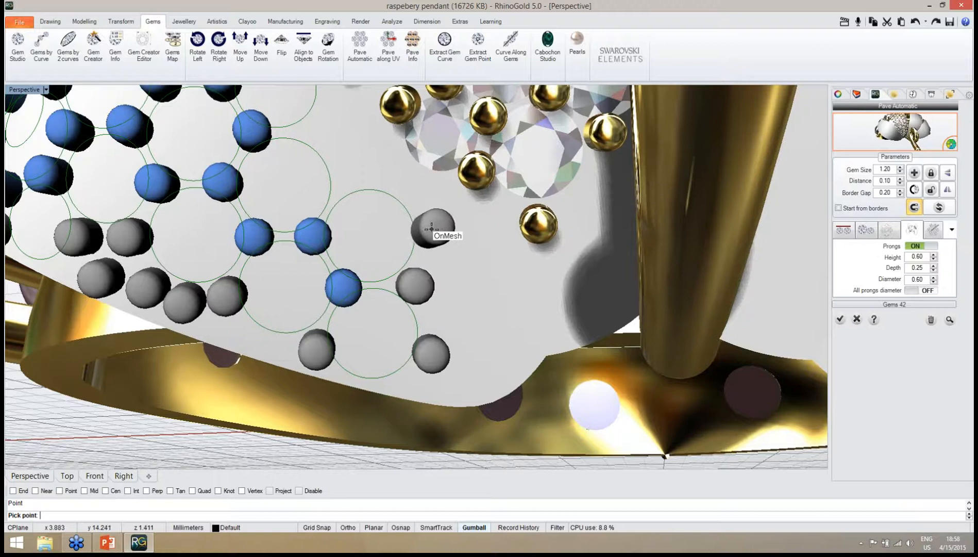
click(433, 224)
right_drag(433, 225, 444, 260)
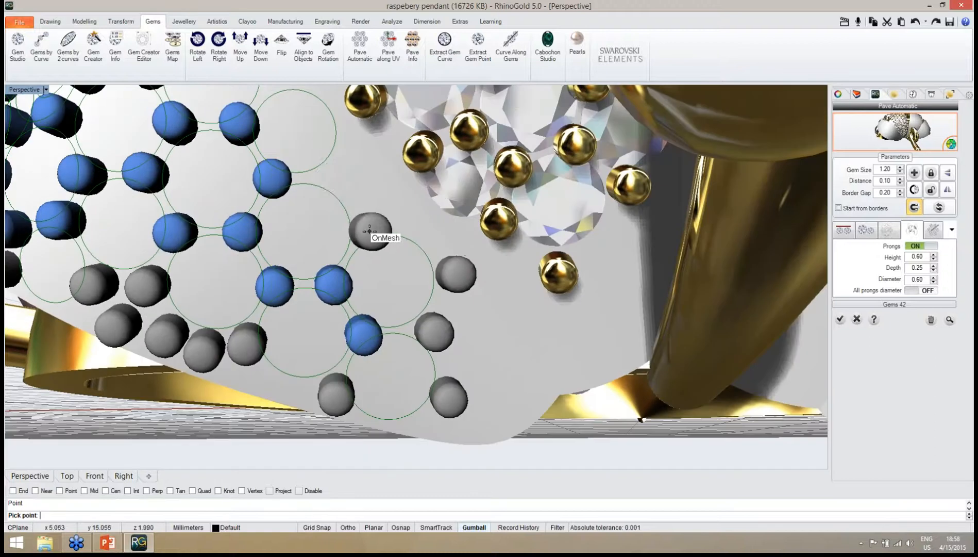
Add prongs between and outside the border gems on the base side facing the neighboring paved leaf.
click(370, 230)
click(334, 172)
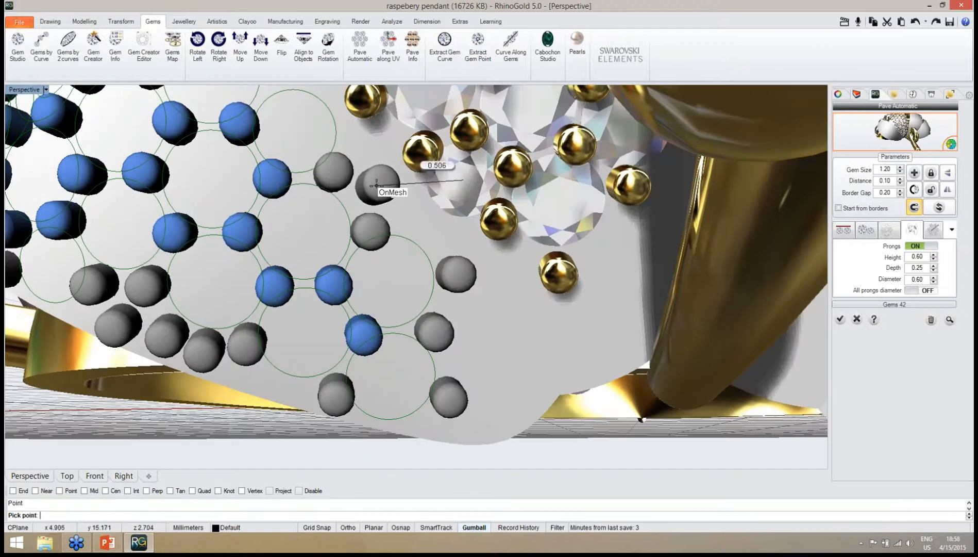
click(381, 186)
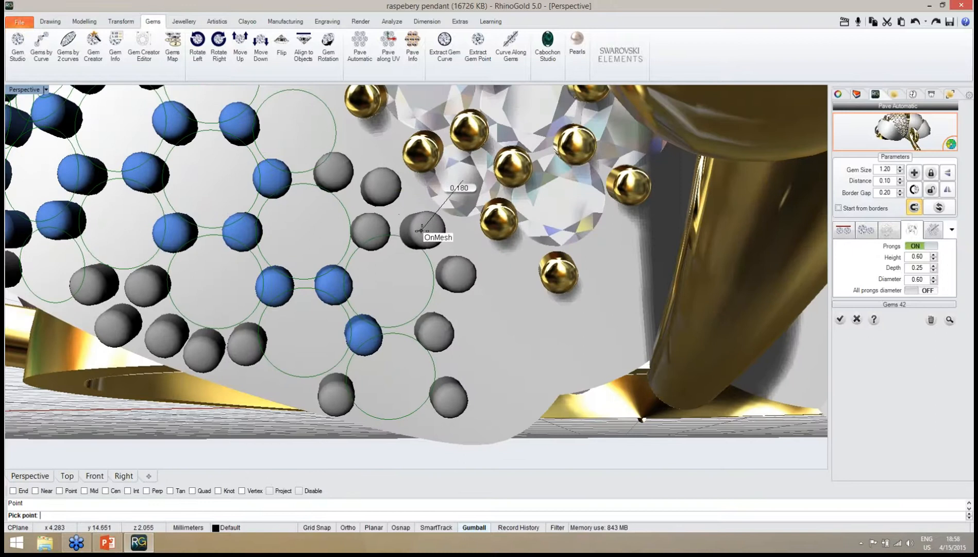
click(425, 230)
right_drag(426, 230, 434, 270)
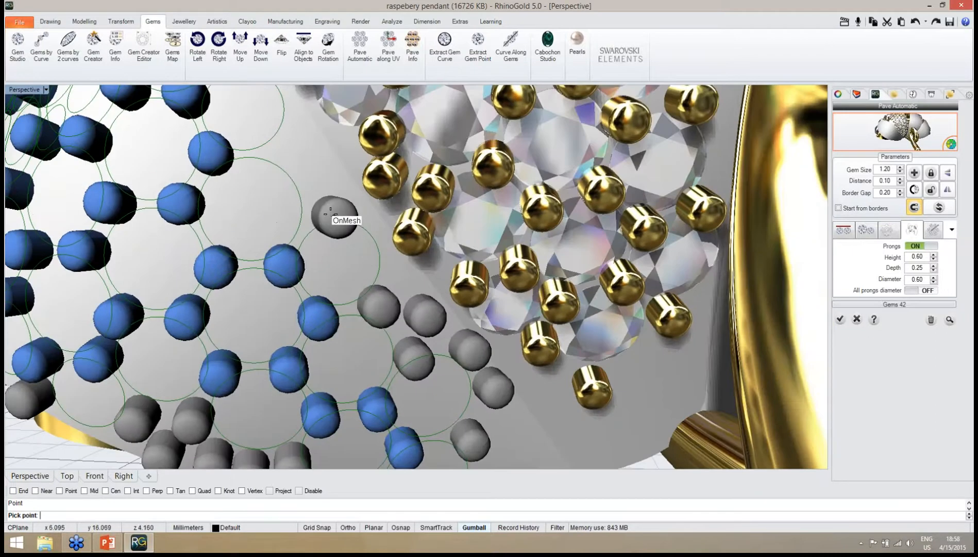
click(320, 212)
click(280, 146)
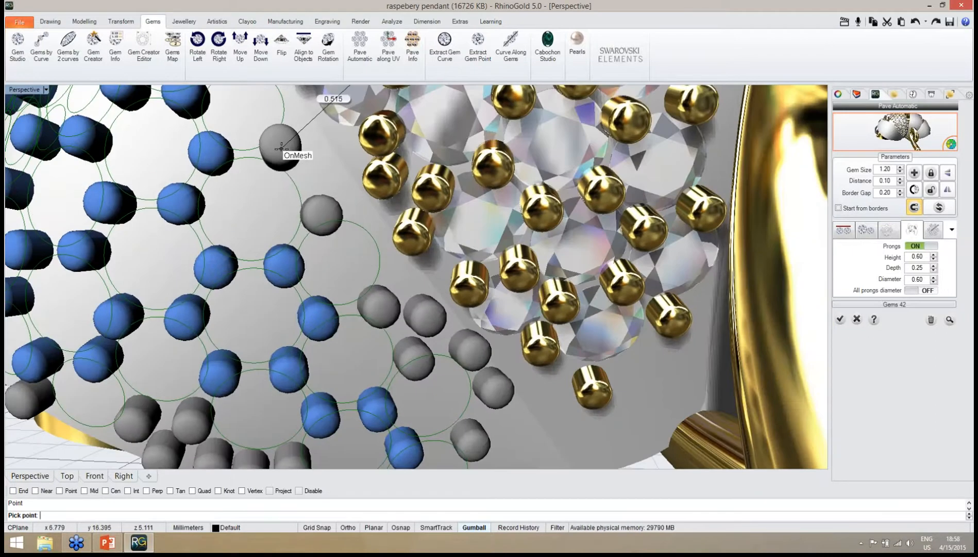
key(Return)
click(323, 170)
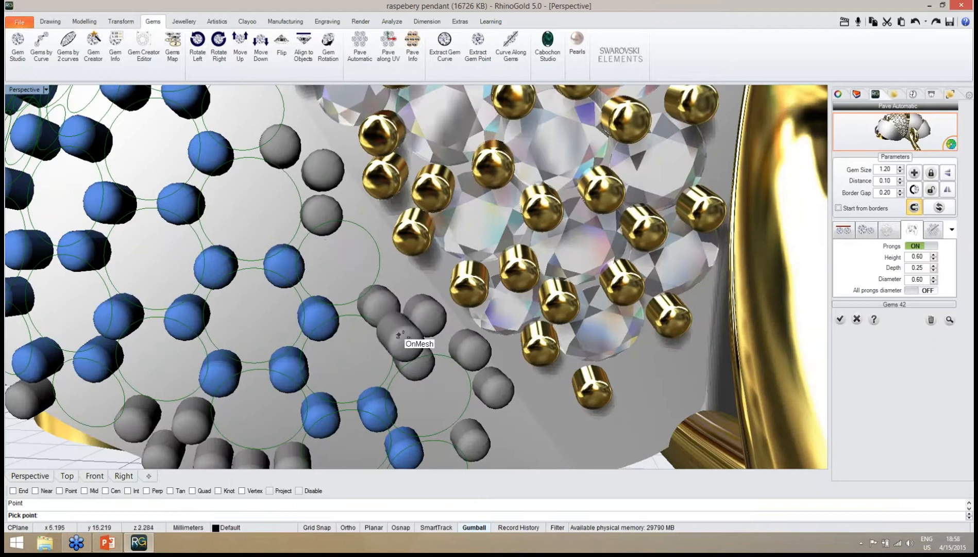
Fill the remaining spaces between the base side and the upper edge with prongs beside the border gems.
scroll(404, 336, down, 7)
right_drag(382, 291, 422, 323)
scroll(415, 319, up, 3)
scroll(414, 319, up, 5)
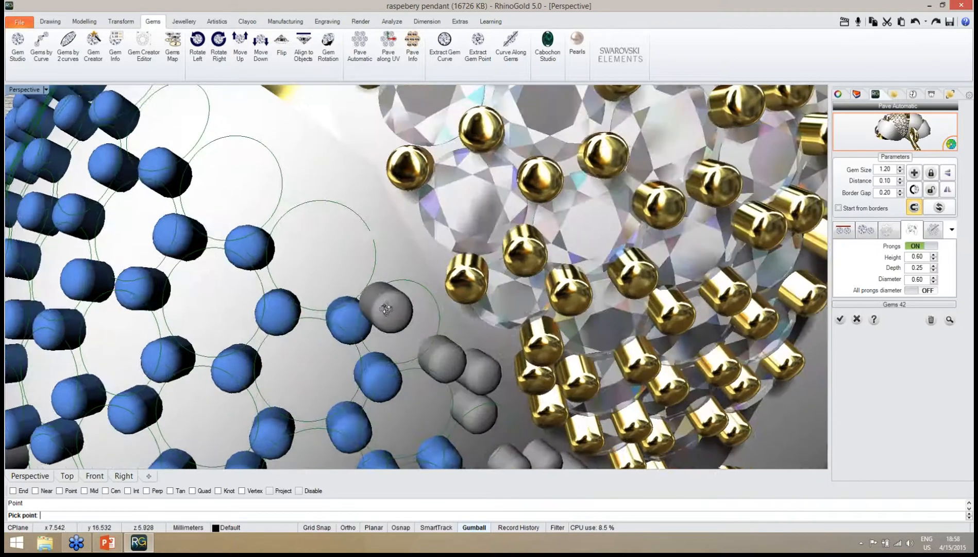
click(325, 281)
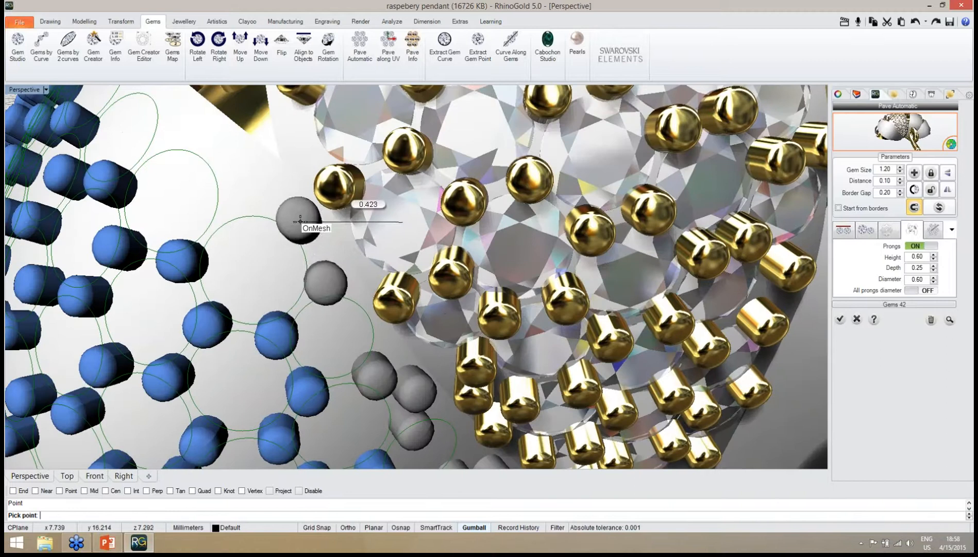
right_drag(297, 221, 312, 229)
click(301, 277)
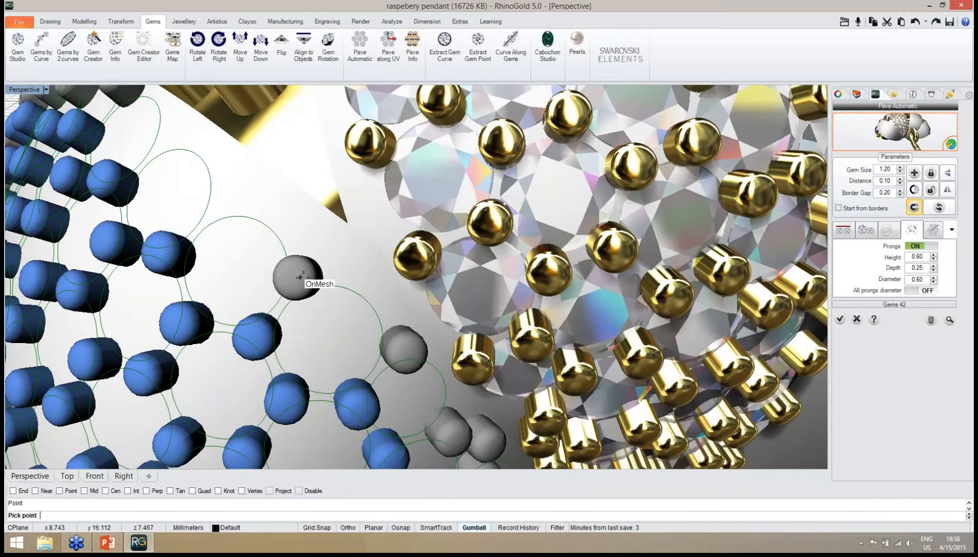
right_drag(295, 280, 346, 370)
click(411, 280)
click(418, 307)
click(351, 383)
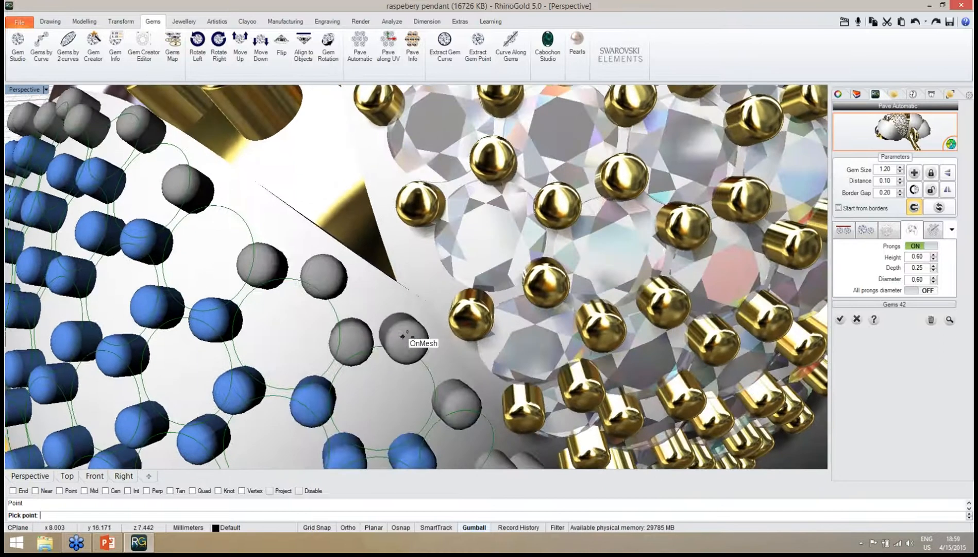
Check the prong layout around the leaf, add one last prong at its extreme tip, and finish placing prongs.
scroll(410, 335, down, 10)
right_drag(407, 334, 397, 295)
right_drag(425, 377, 567, 416)
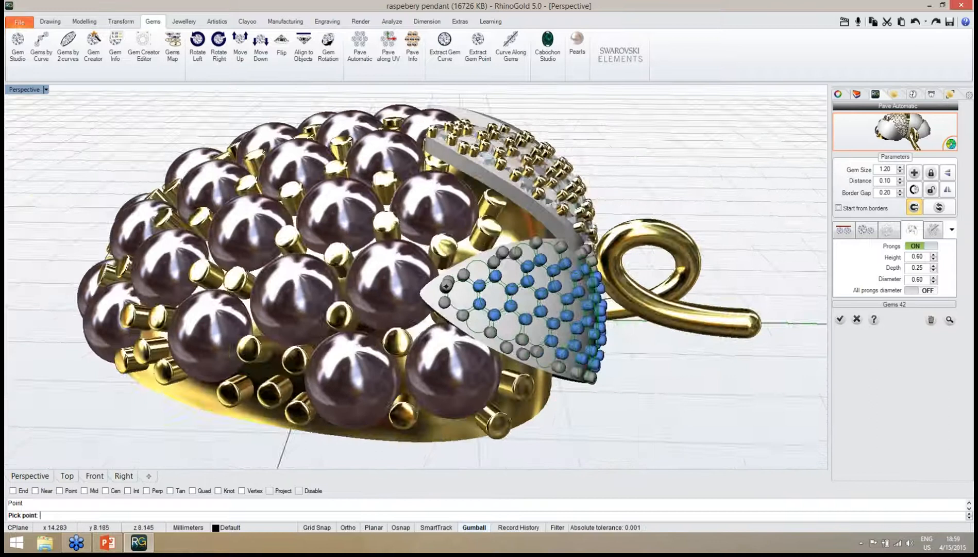
scroll(445, 286, up, 12)
click(469, 319)
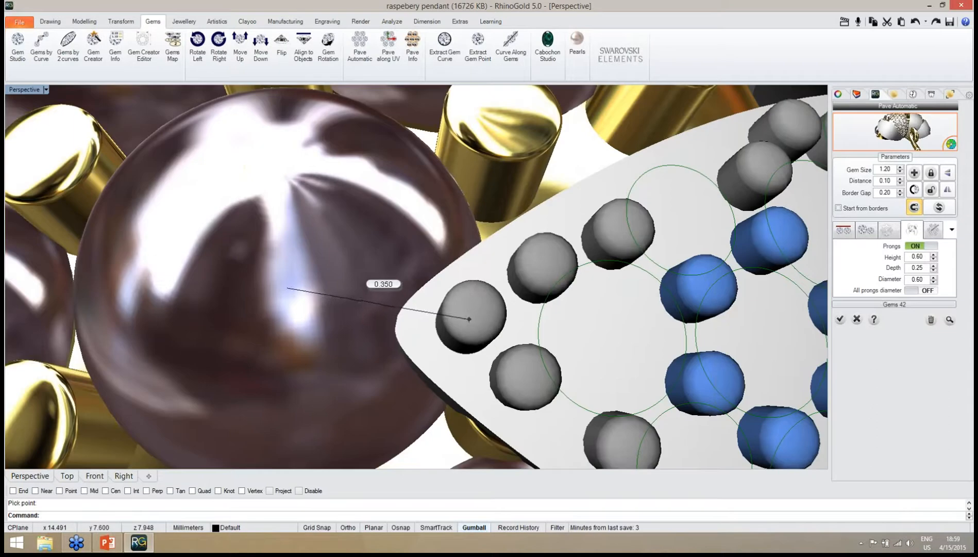
click(469, 319)
Accept the automatic pave to create the leaf's gems and prongs, and save the pendant file.
scroll(453, 304, down, 15)
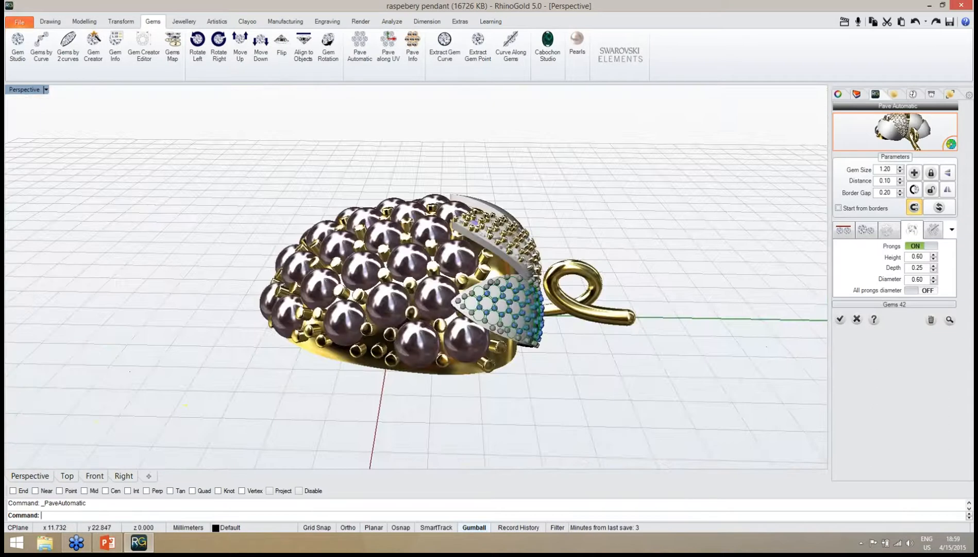
right_drag(672, 399, 711, 408)
click(839, 321)
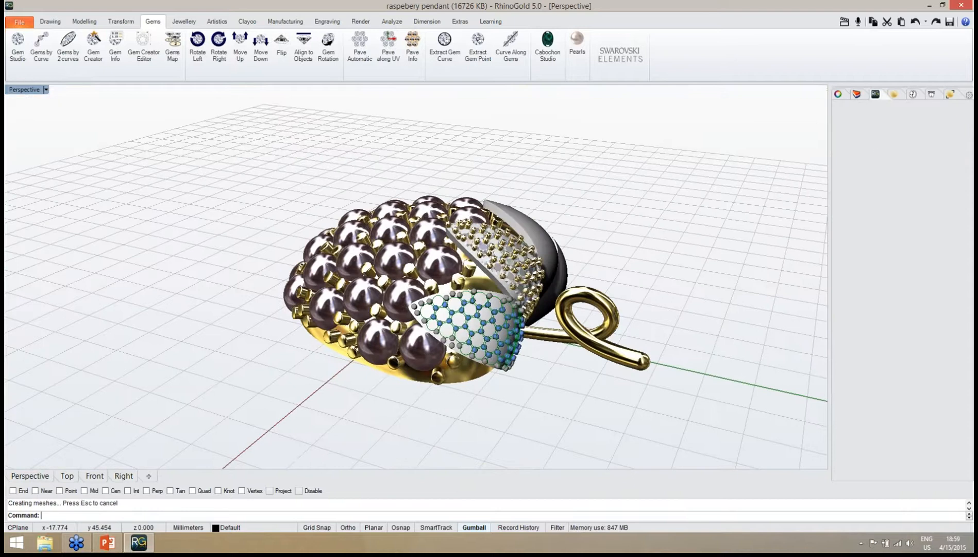
right_drag(753, 360, 634, 356)
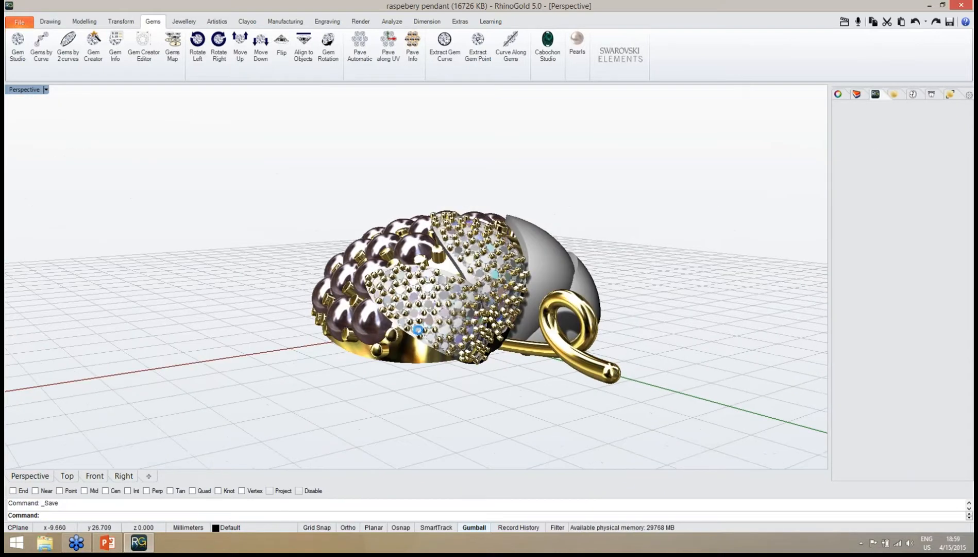
Inspect the two paved leaves and select all the gems in the model.
right_drag(365, 304, 453, 367)
scroll(454, 251, up, 6)
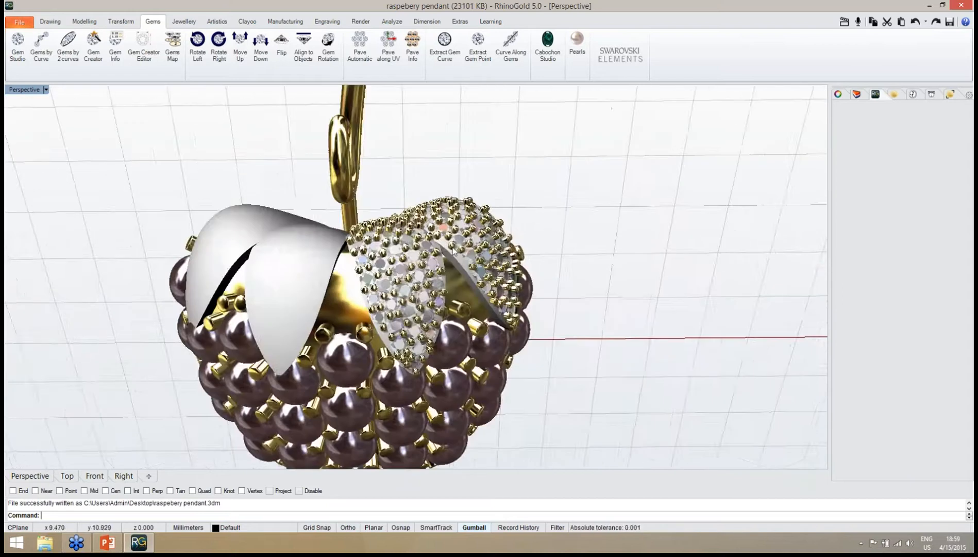
right_drag(526, 289, 519, 237)
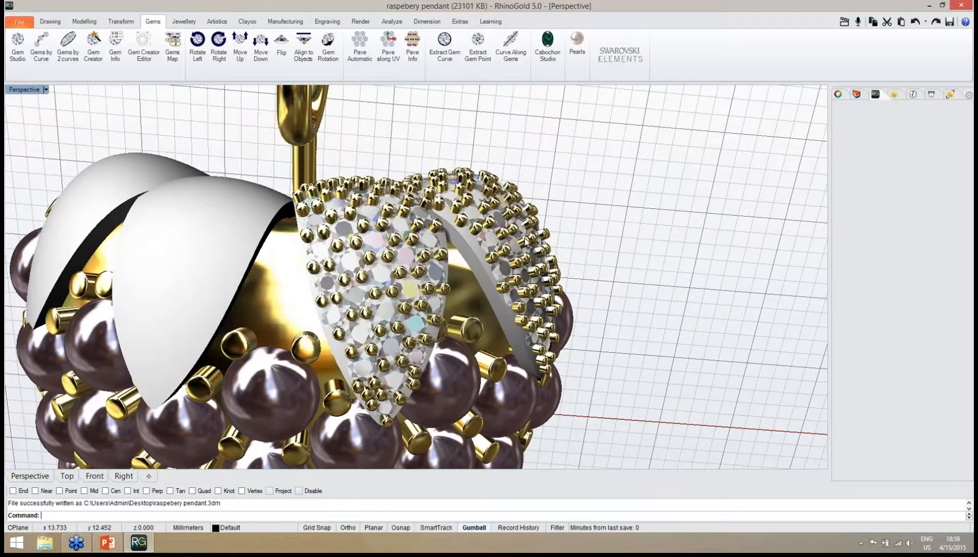
right_drag(479, 183, 479, 212)
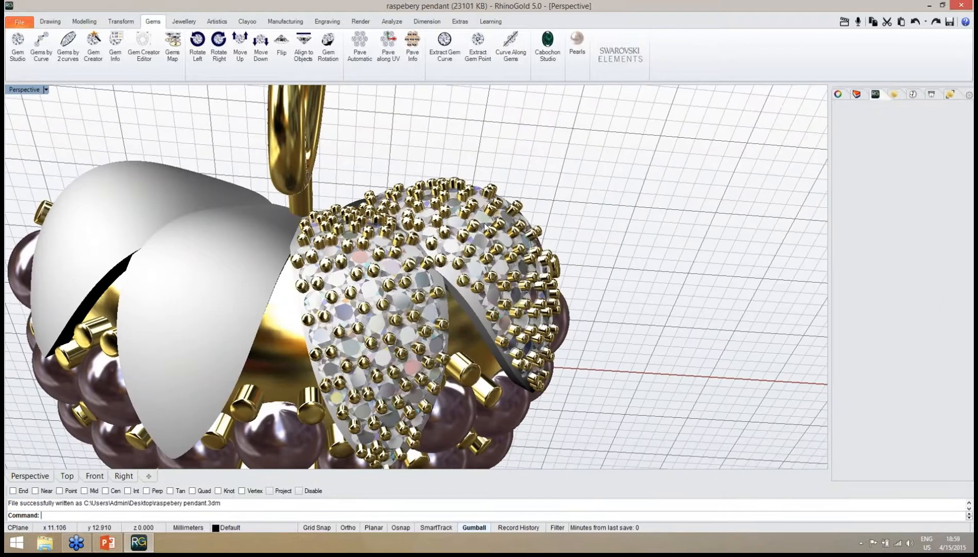
middle_click(596, 194)
click(519, 204)
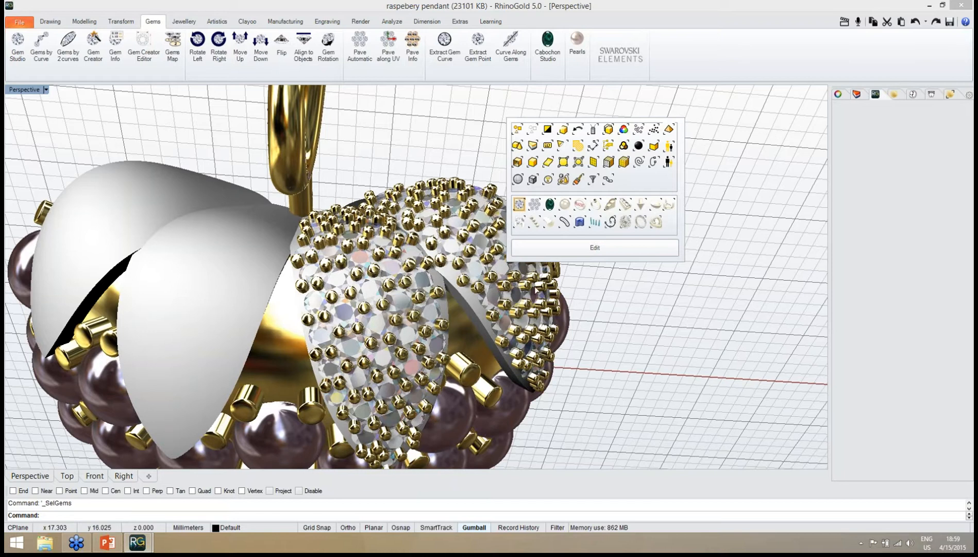
right_drag(545, 314, 562, 396)
scroll(519, 292, down, 4)
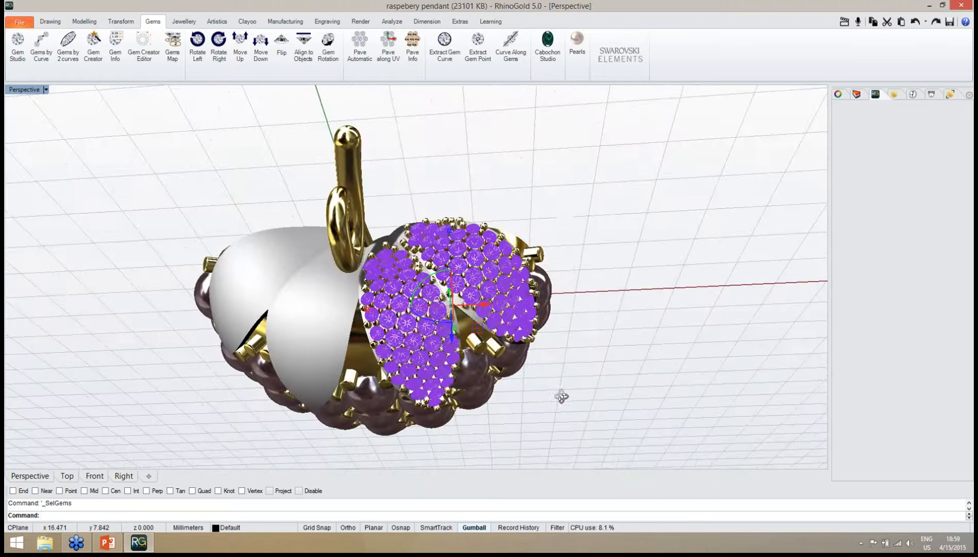
Create cutters for all the selected gems on the two paved leaves with Cutter Studio, keeping the default parameters.
click(184, 22)
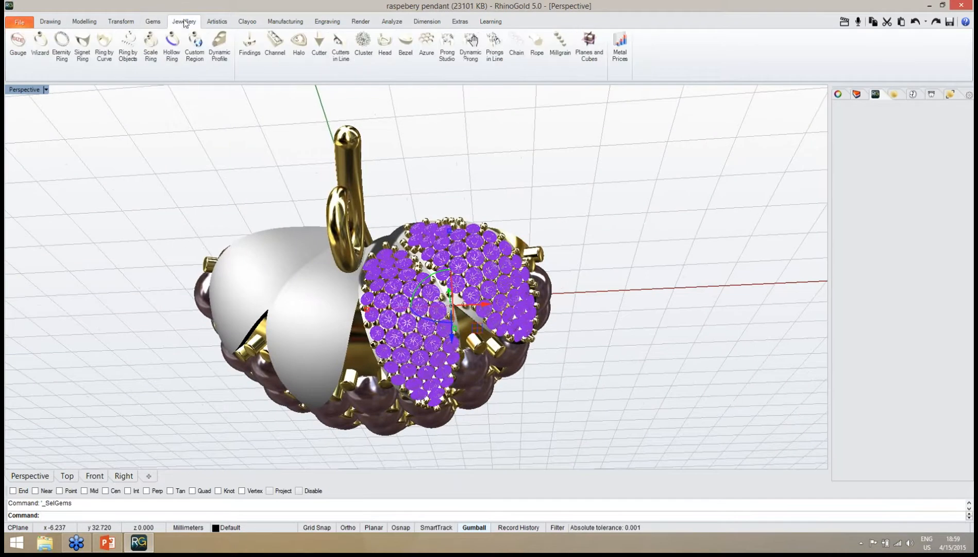
click(324, 72)
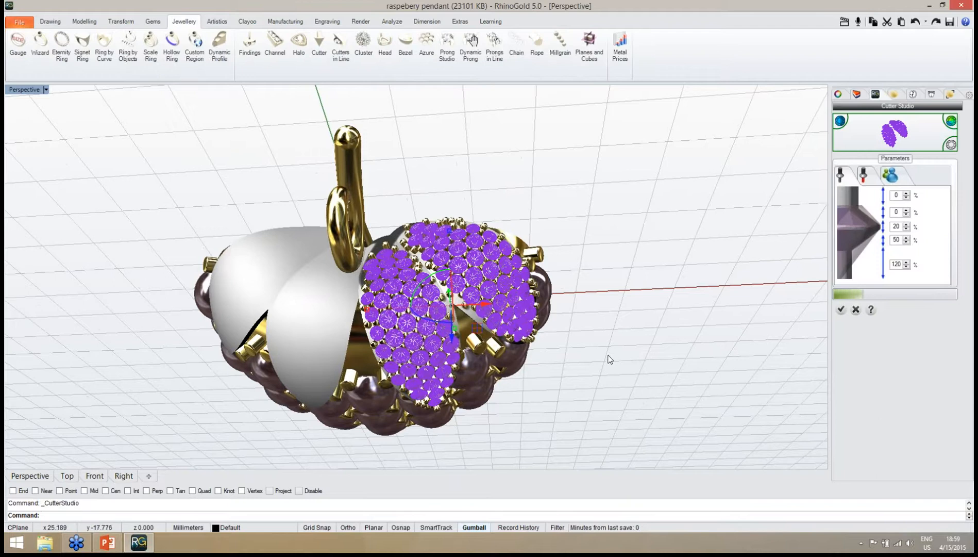
click(575, 359)
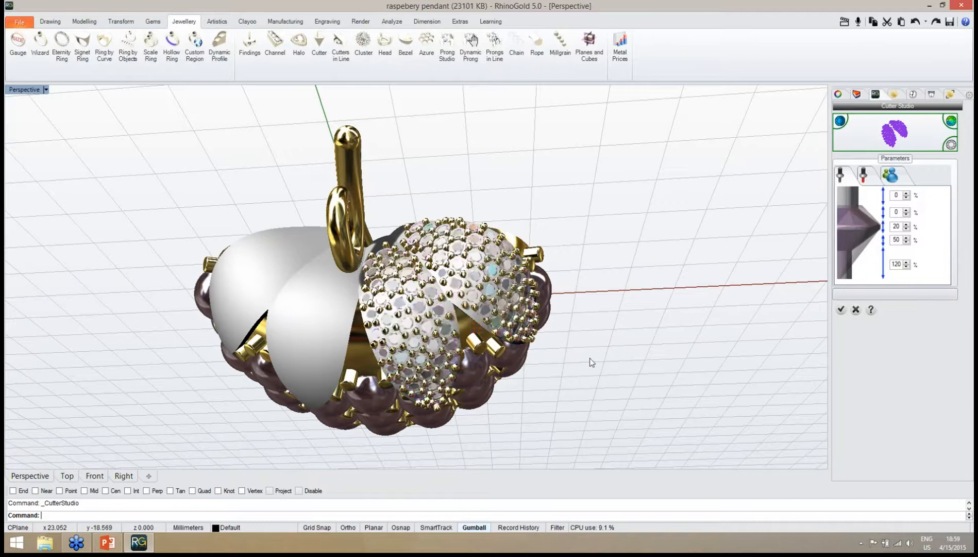
right_drag(574, 382, 570, 347)
scroll(470, 263, up, 5)
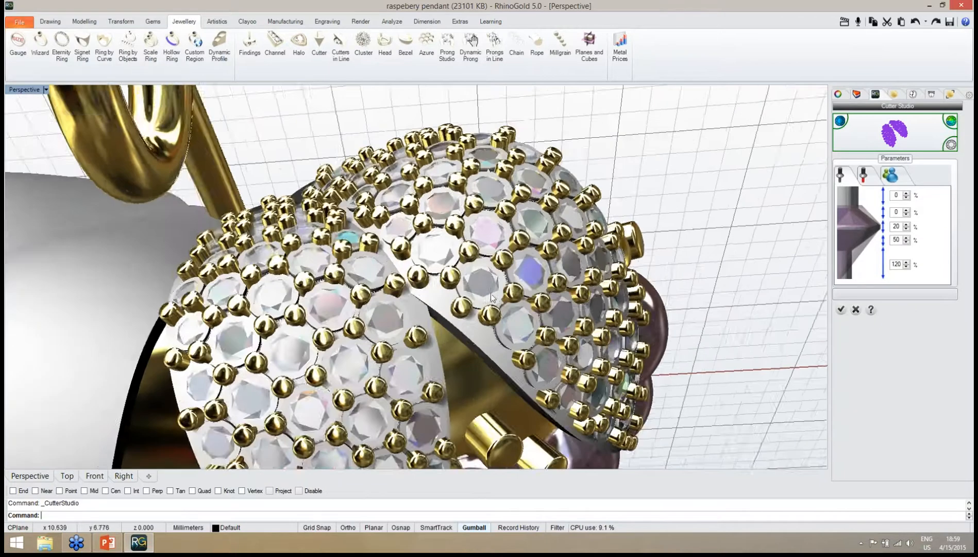
right_drag(496, 307, 363, 283)
scroll(392, 225, down, 6)
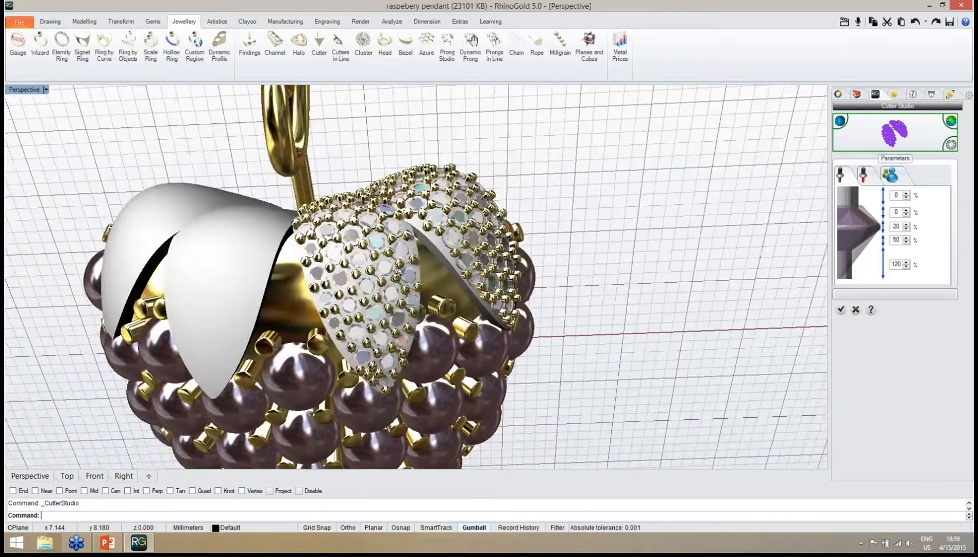
right_drag(393, 225, 392, 248)
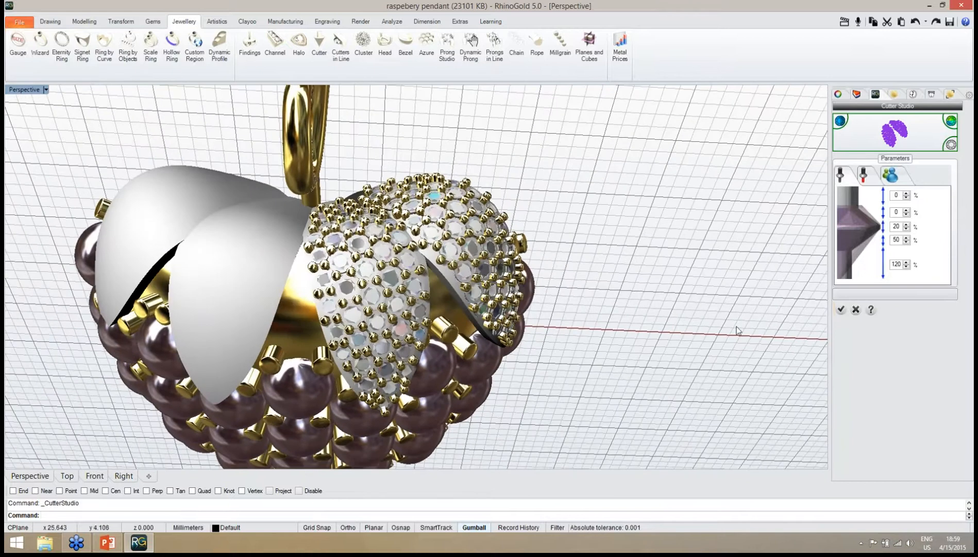
click(840, 311)
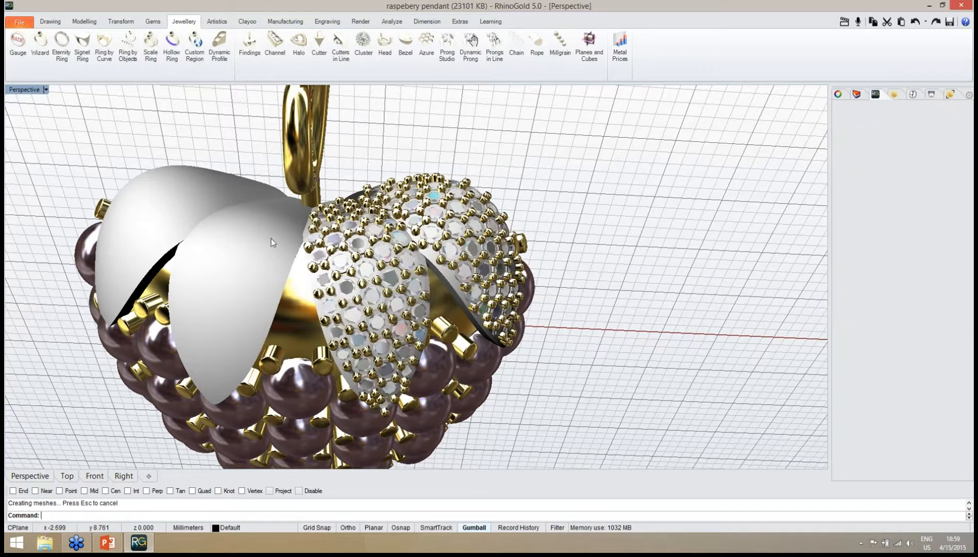
Delete the two plain leaves without gems from the pendant and save the file.
click(236, 232)
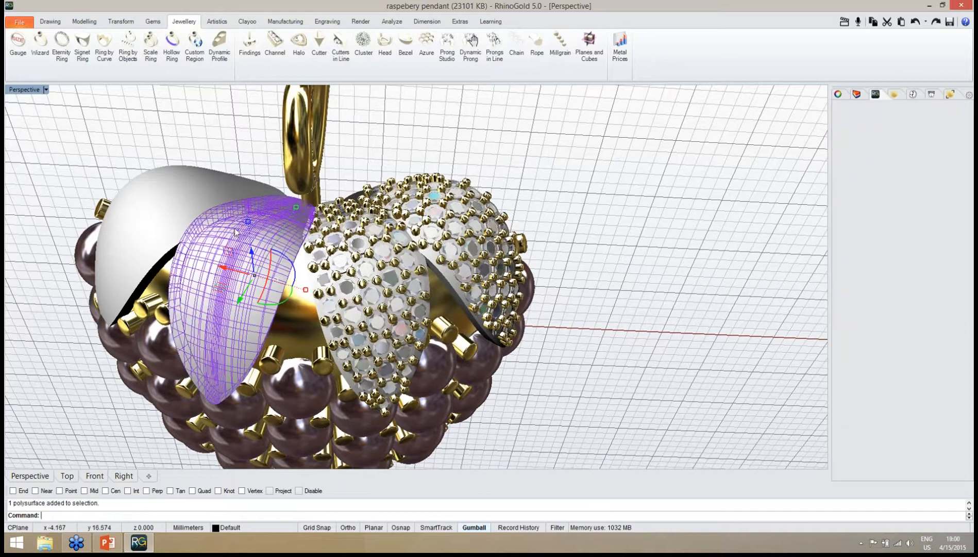
shift+click(187, 199)
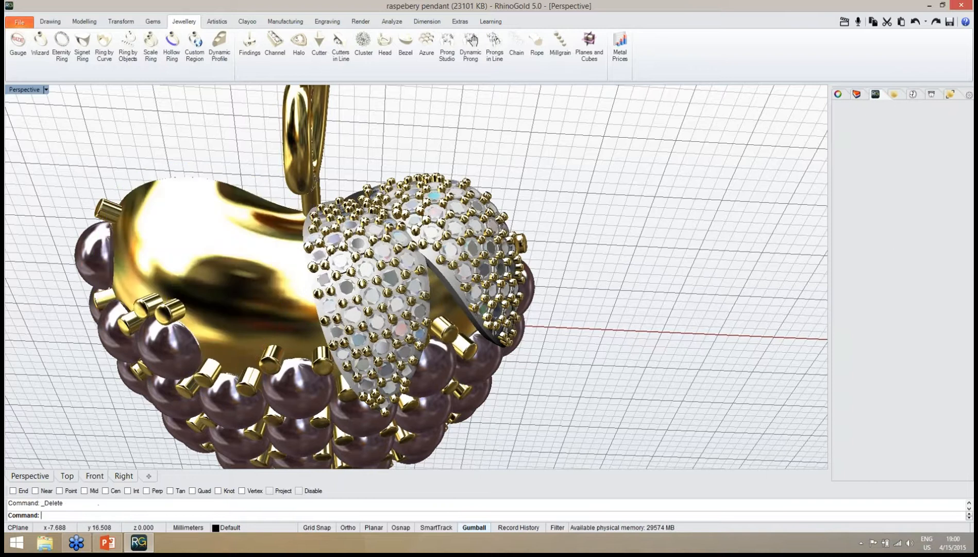
key(Delete)
right_drag(227, 185, 334, 203)
scroll(334, 203, up, 2)
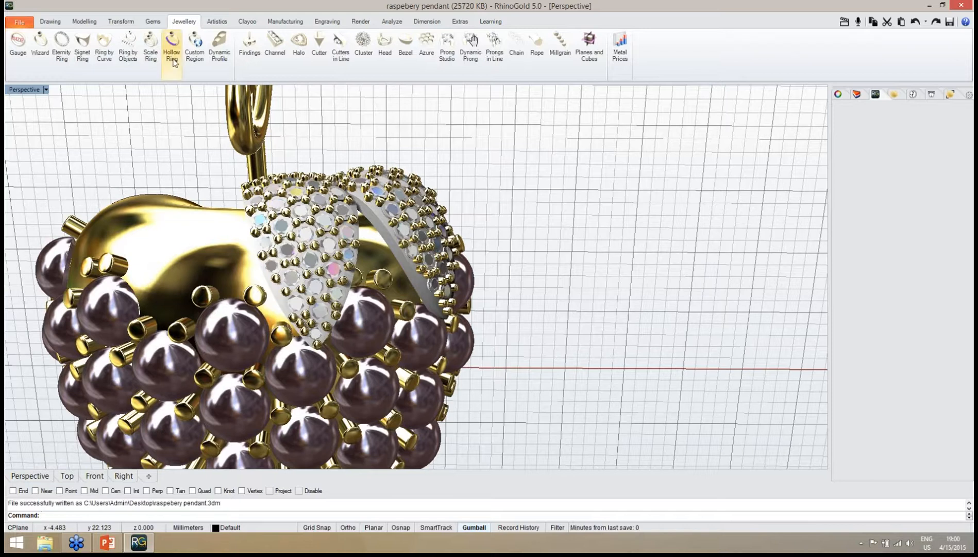
Set up a Boolean difference with the two paved leaves as the solids to cut.
click(85, 21)
click(553, 41)
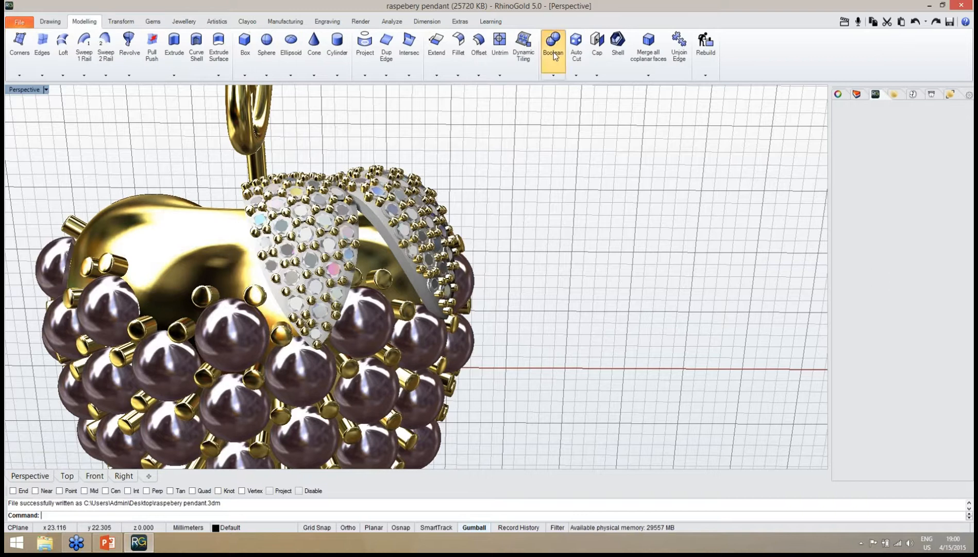
click(890, 156)
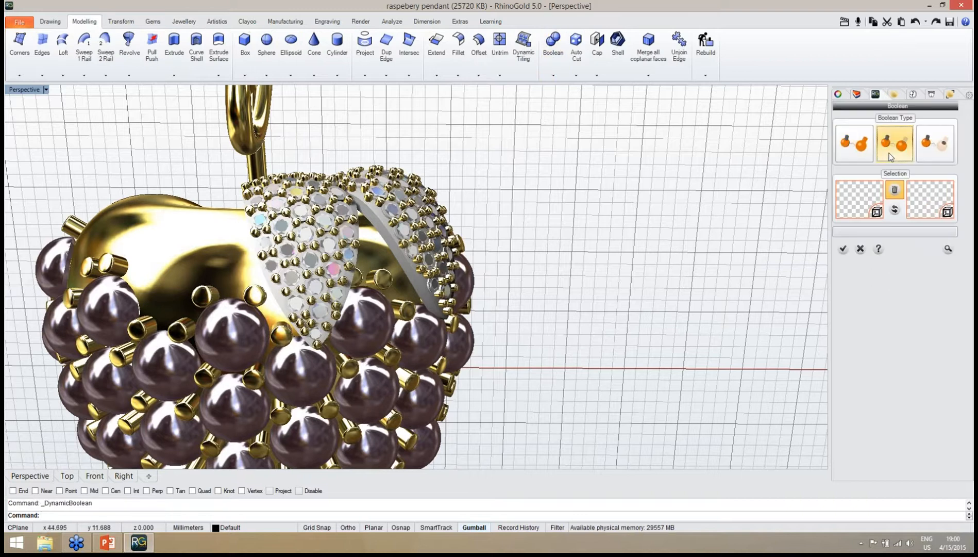
click(851, 205)
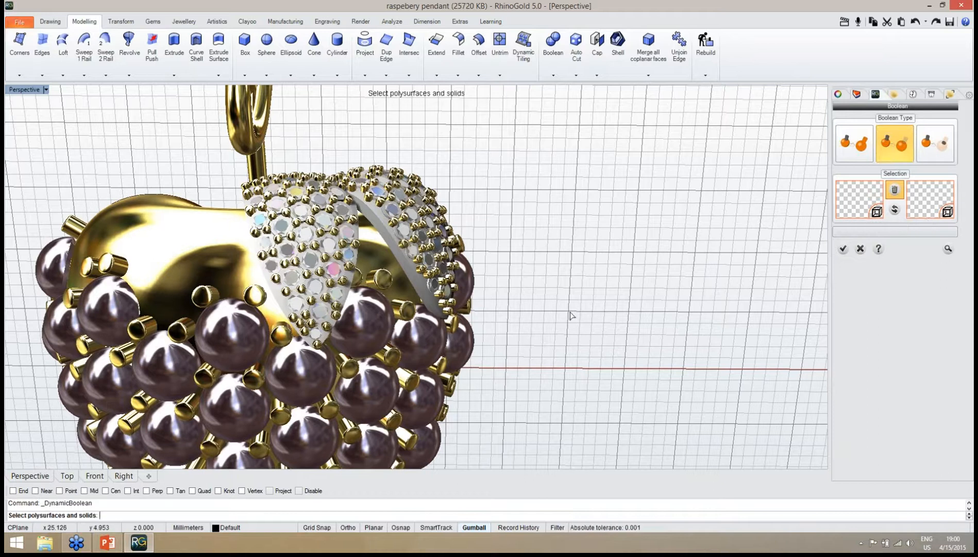
click(374, 215)
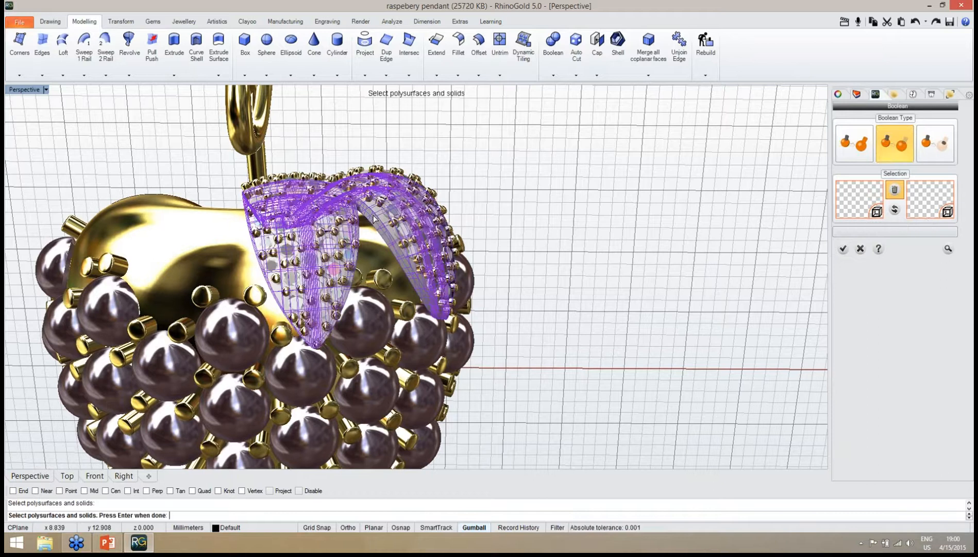
right_click(600, 270)
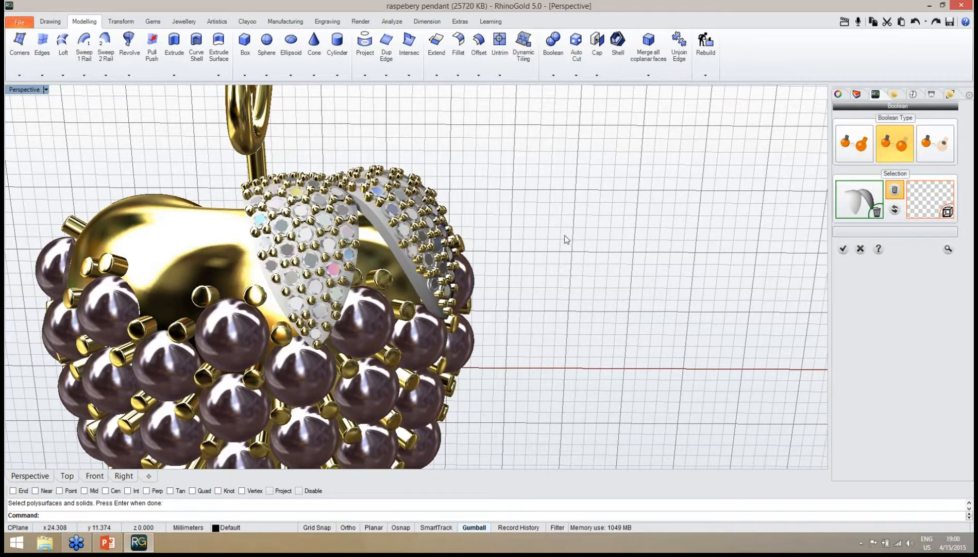
right_drag(567, 239, 580, 242)
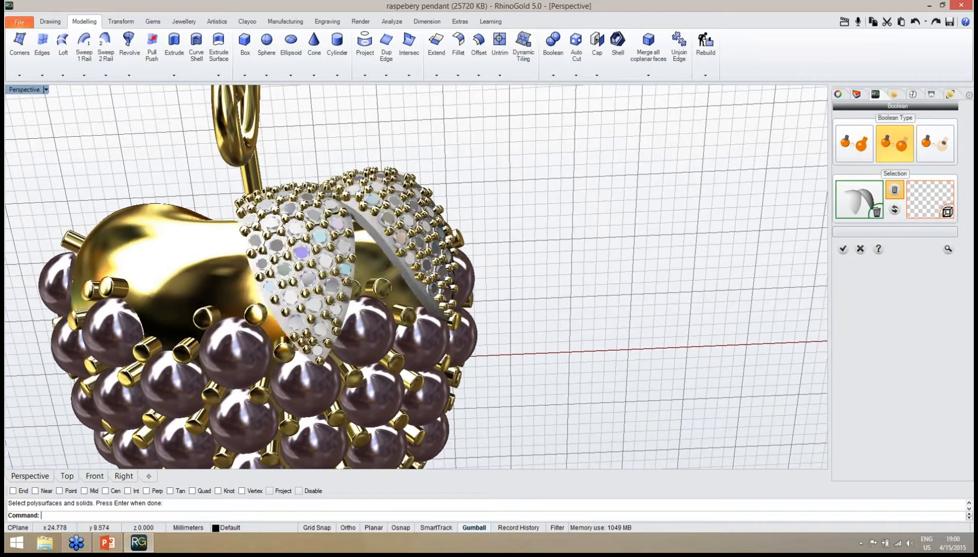
Choose the gem cutters as the subtracting solids and compute the Boolean, agreeing to repeat it one by one.
click(928, 196)
click(386, 249)
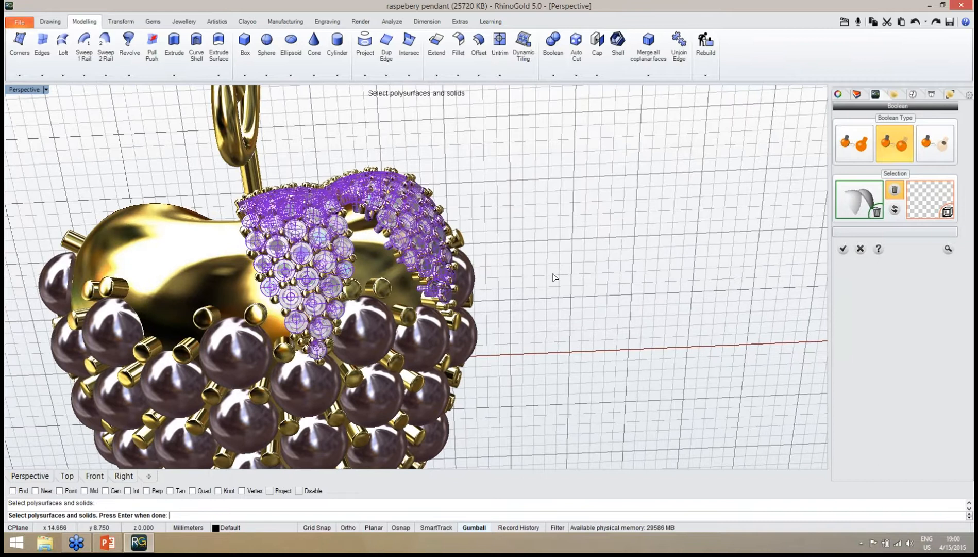
key(Return)
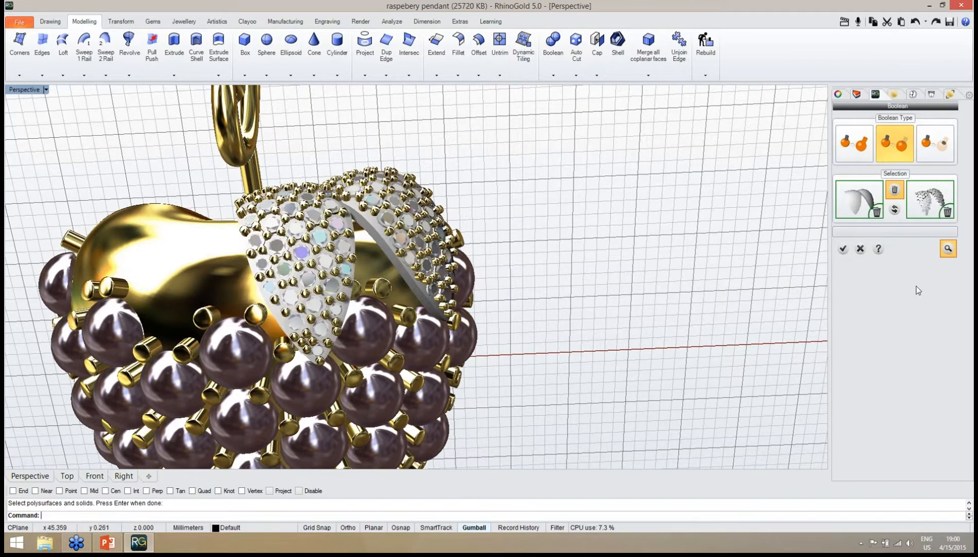
click(942, 257)
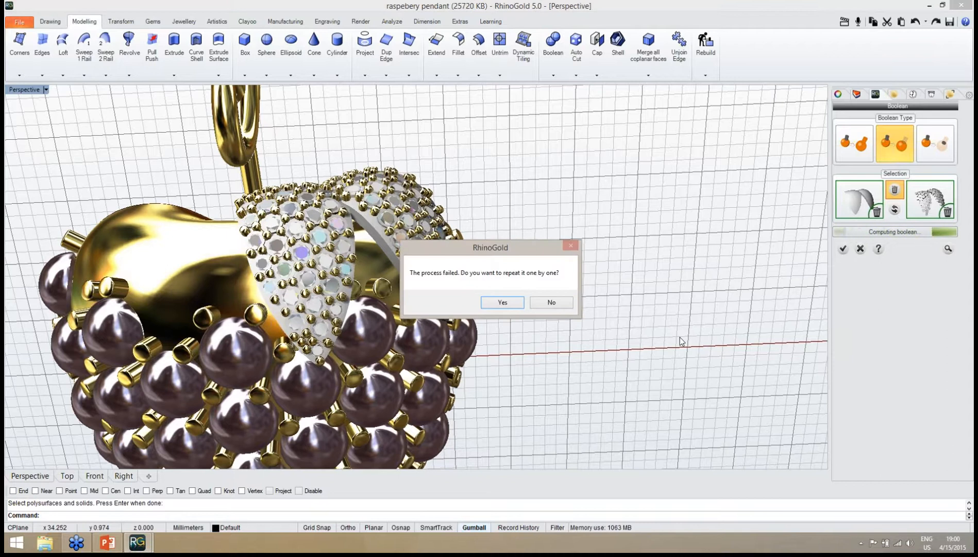
drag(513, 255, 635, 229)
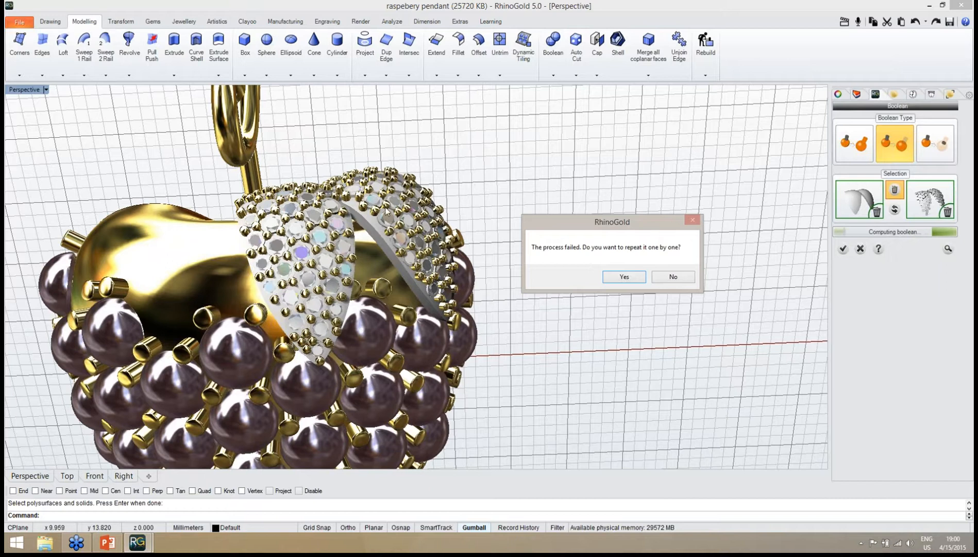
key(Return)
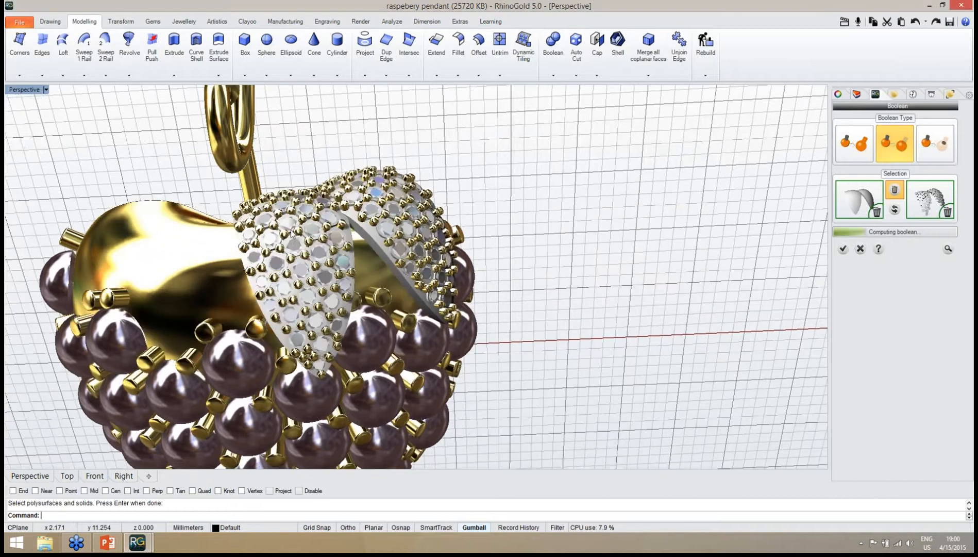
right_drag(300, 238, 292, 227)
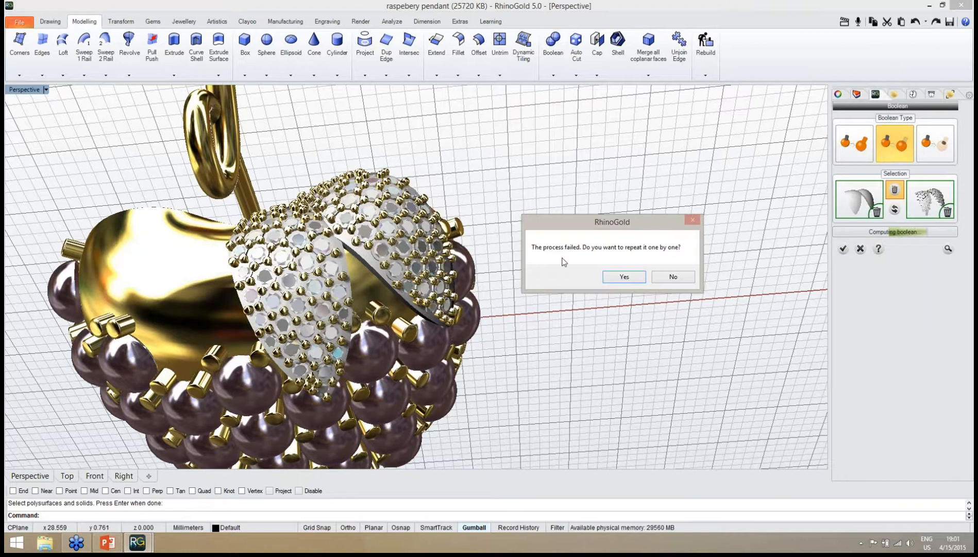
click(619, 277)
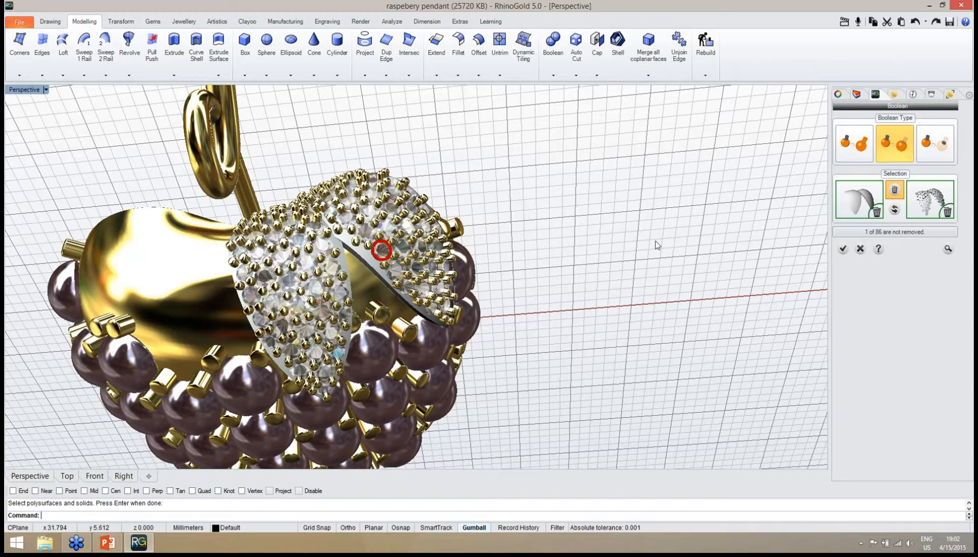
Examine the cutter marked in red near the leaf's edge and accept the Boolean difference.
right_drag(640, 231, 634, 211)
scroll(318, 299, up, 8)
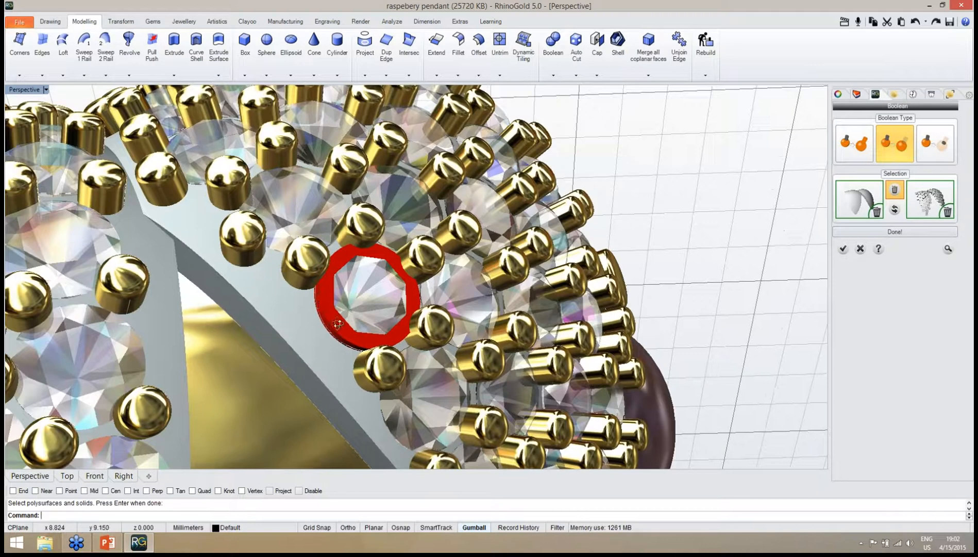
scroll(335, 324, down, 6)
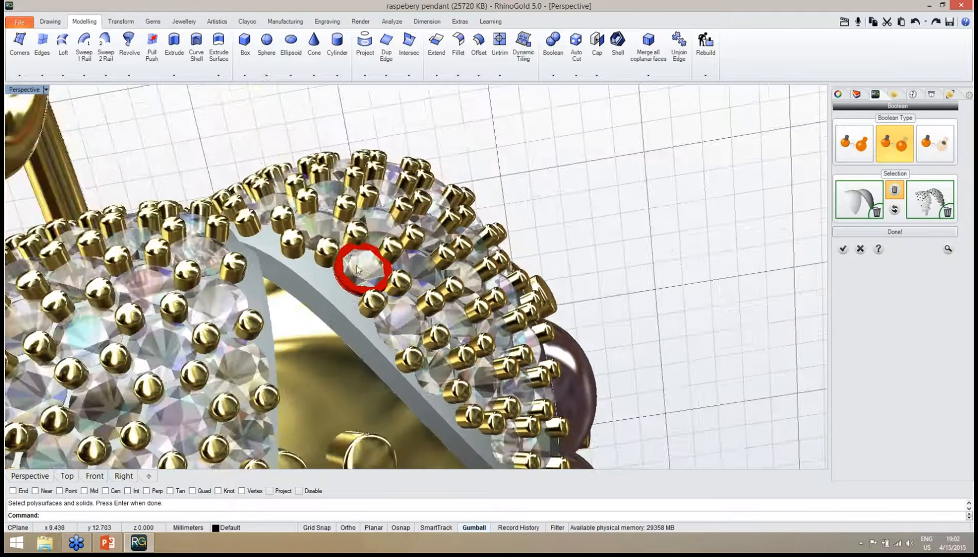
scroll(356, 268, up, 5)
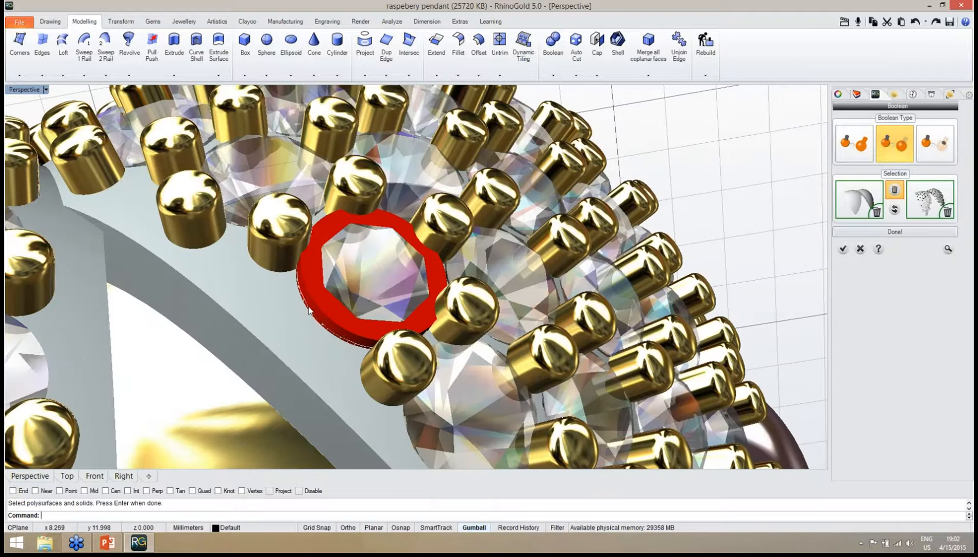
scroll(309, 315, down, 5)
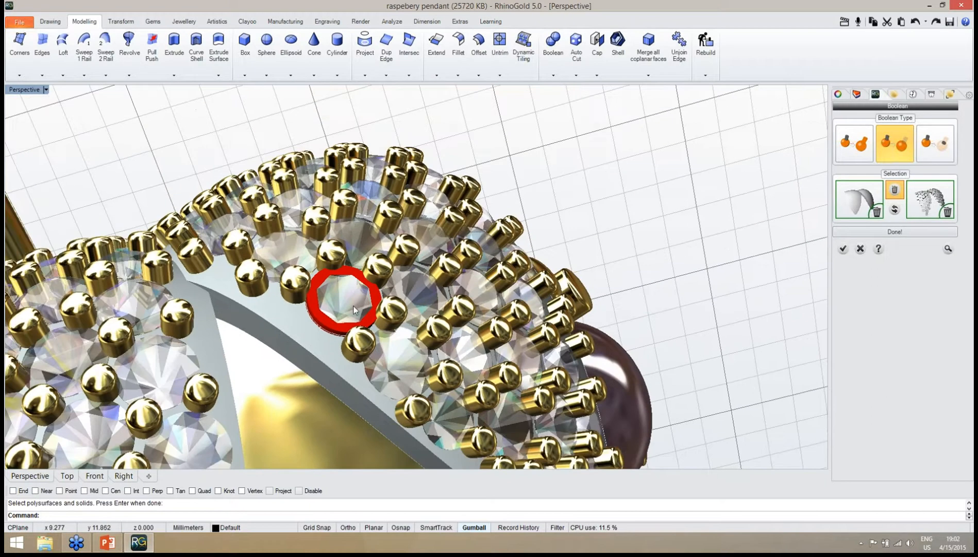
right_drag(353, 309, 402, 310)
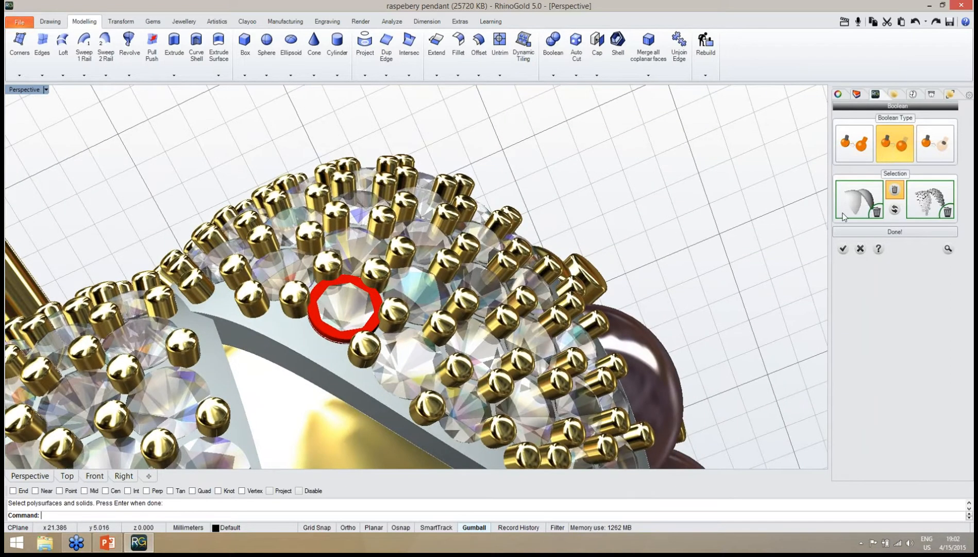
click(842, 249)
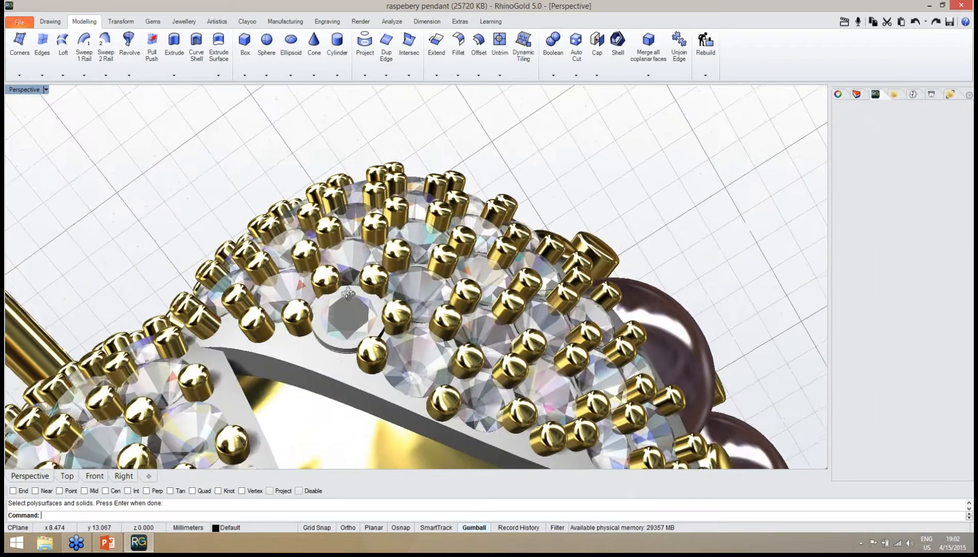
Apply Shake Objects with a tolerance of 0.05 to the gem cutter still standing at the leaf's edge.
scroll(330, 310, up, 6)
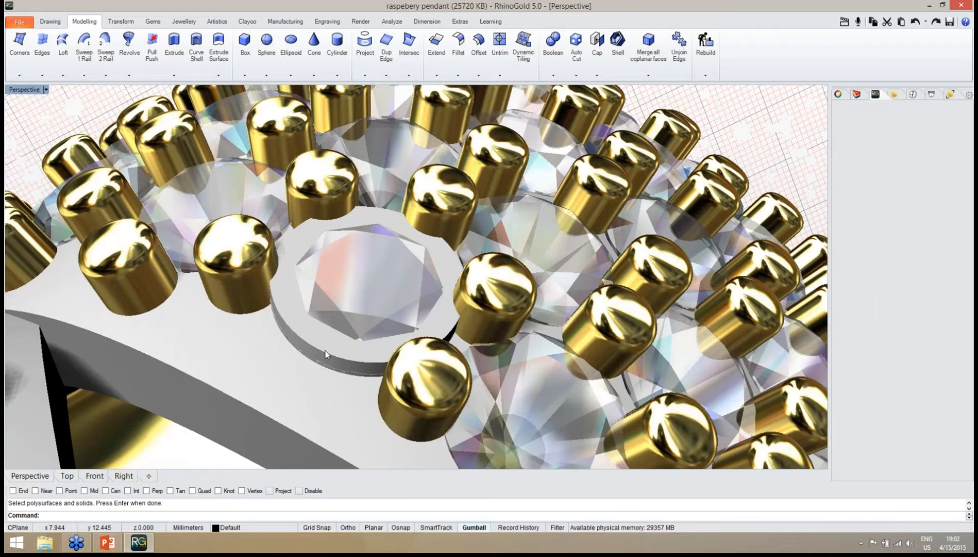
click(326, 352)
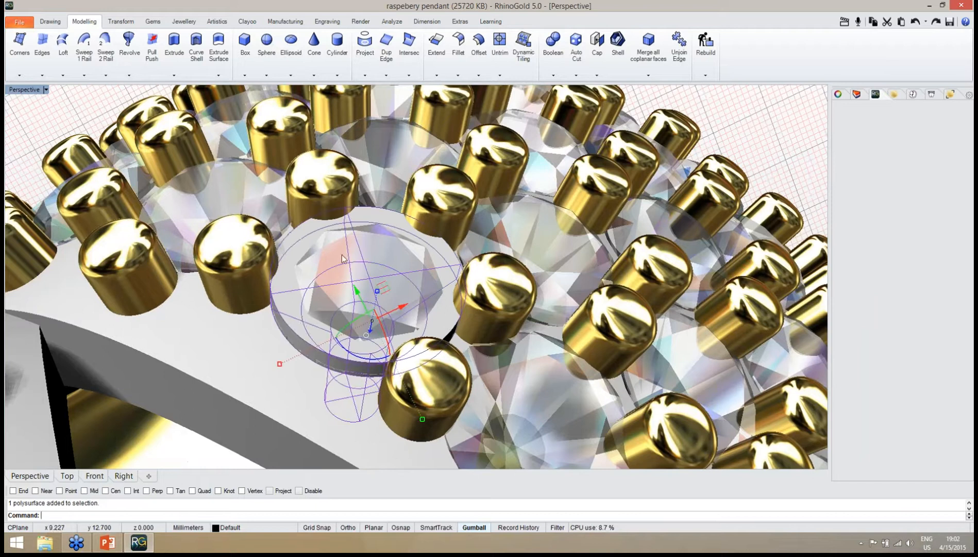
scroll(242, 358, down, 8)
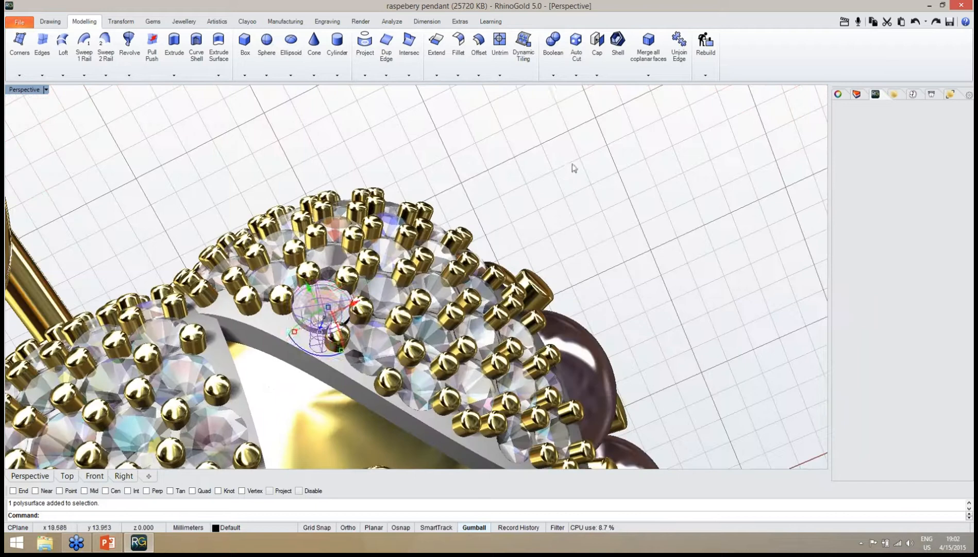
click(554, 75)
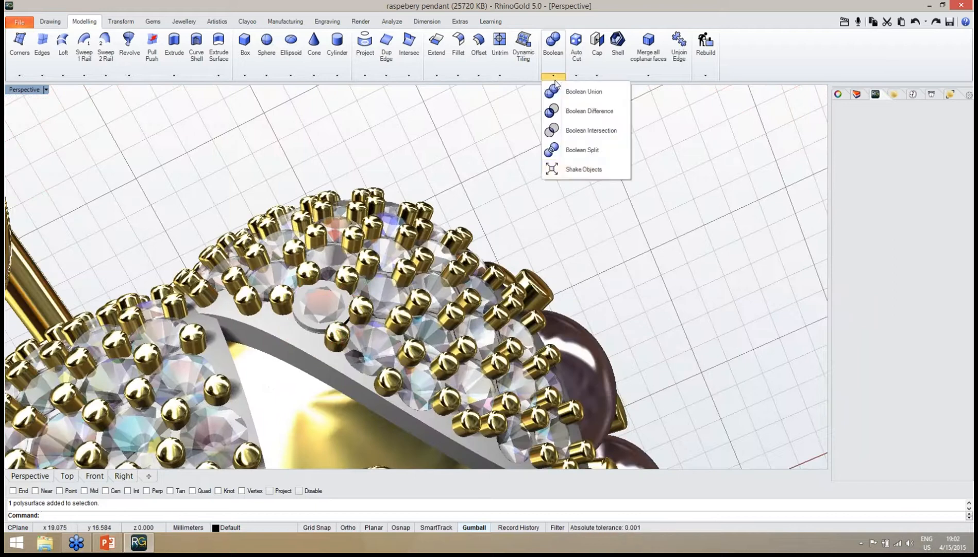
click(559, 170)
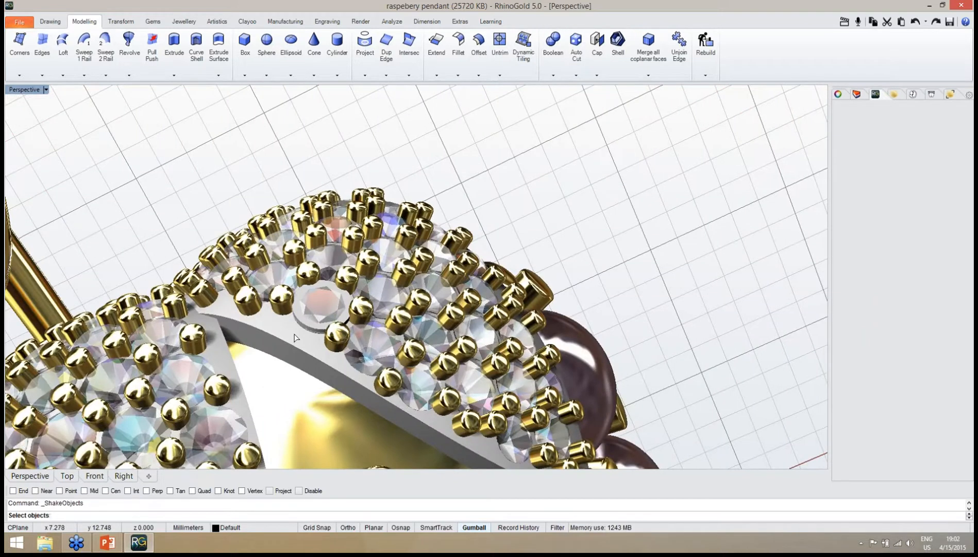
scroll(294, 335, up, 3)
click(321, 319)
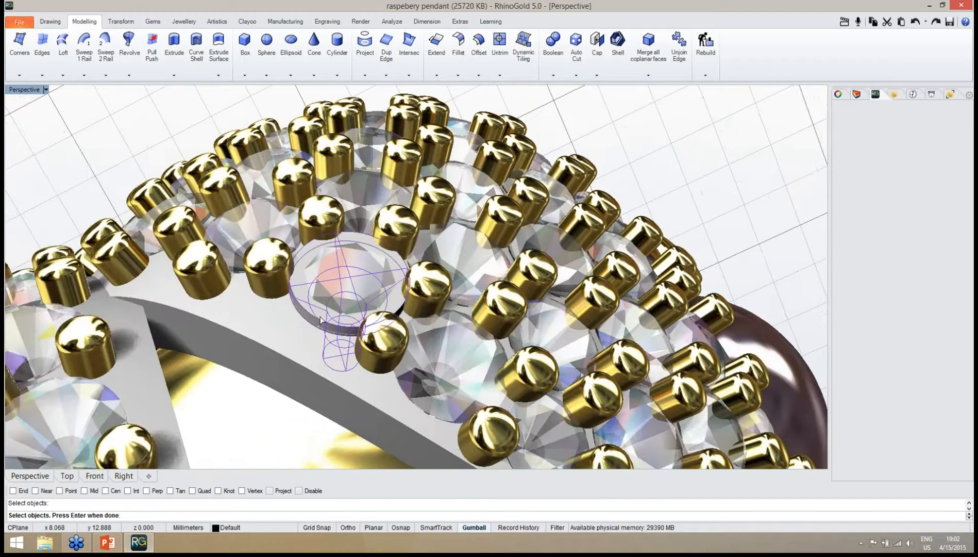
scroll(333, 292, down, 1)
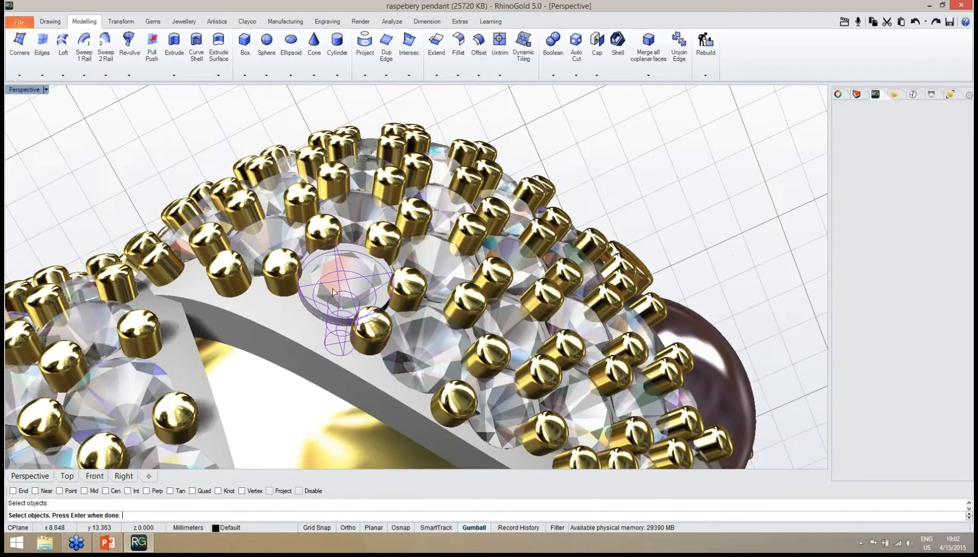
scroll(291, 277, down, 1)
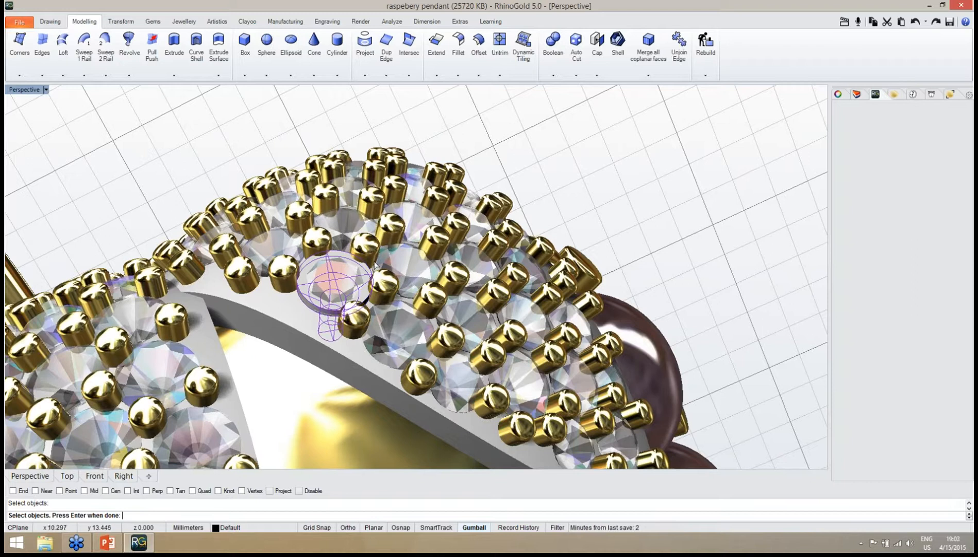
key(Return)
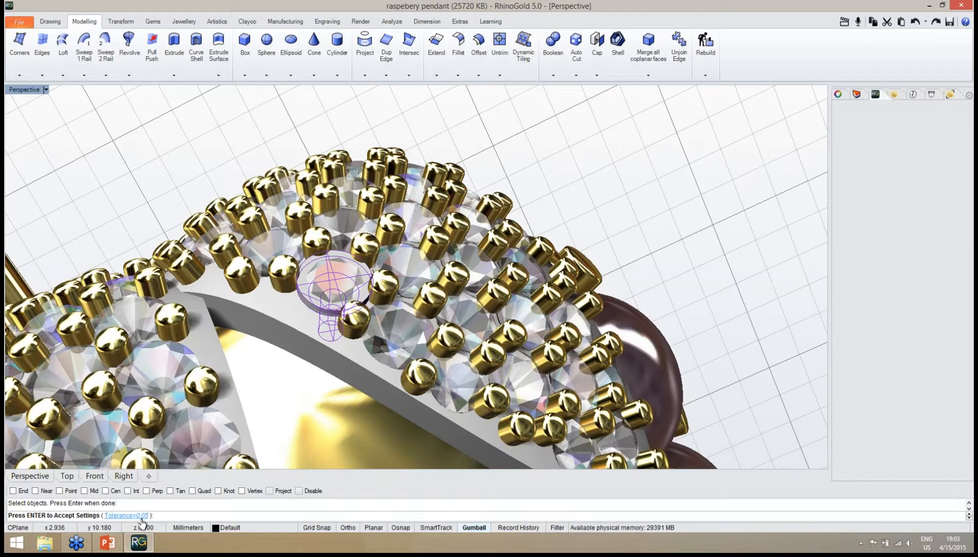
key(Return)
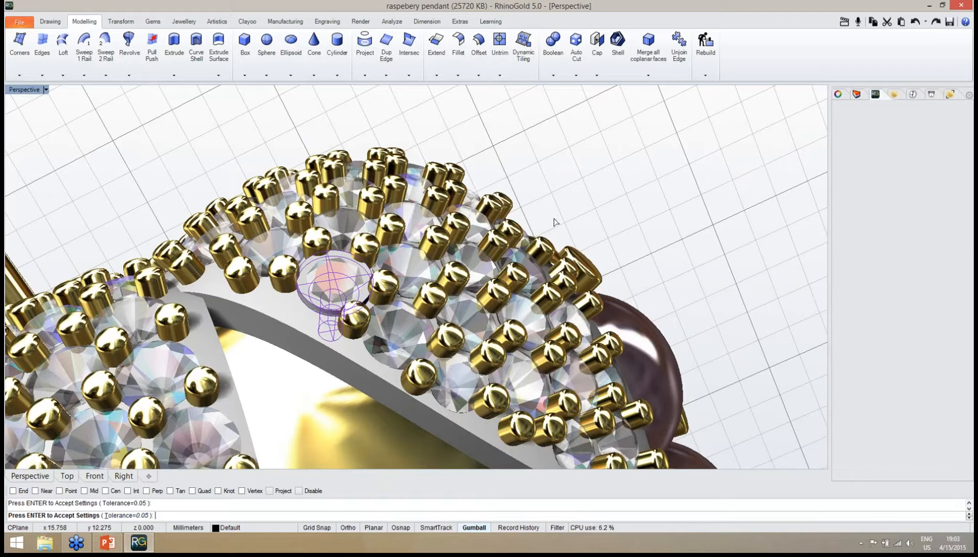
Subtract the shaken gem cutter from the paved leaves with a Boolean difference and accept it.
click(554, 76)
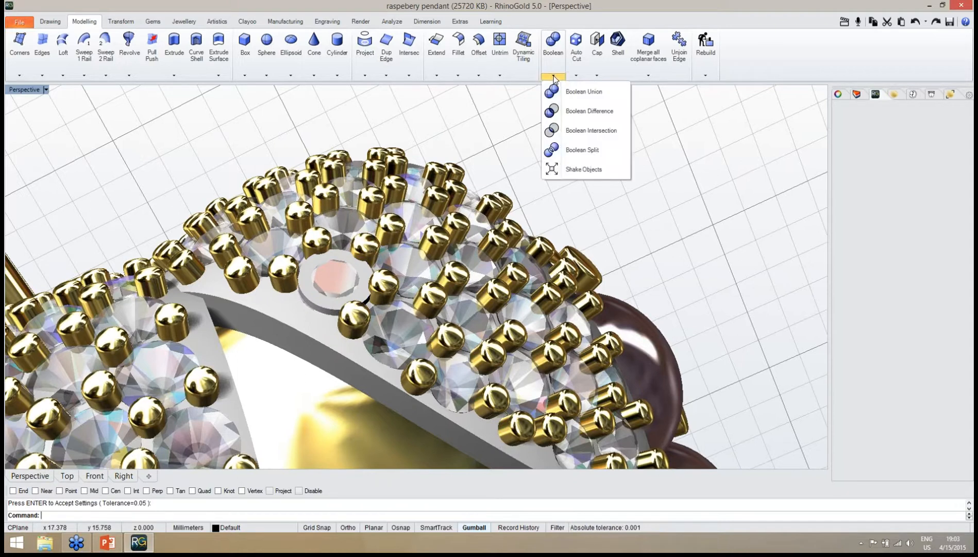
click(552, 49)
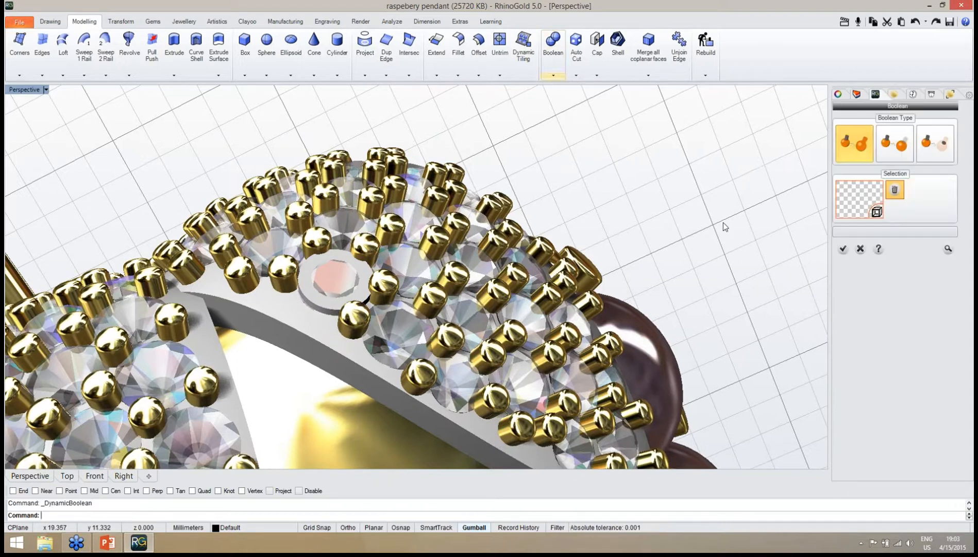
click(886, 155)
click(285, 324)
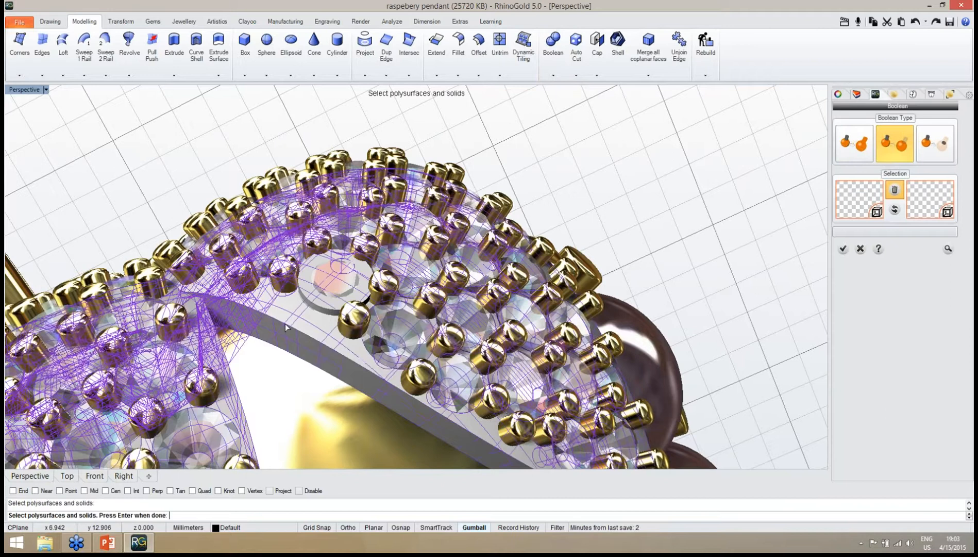
key(Return)
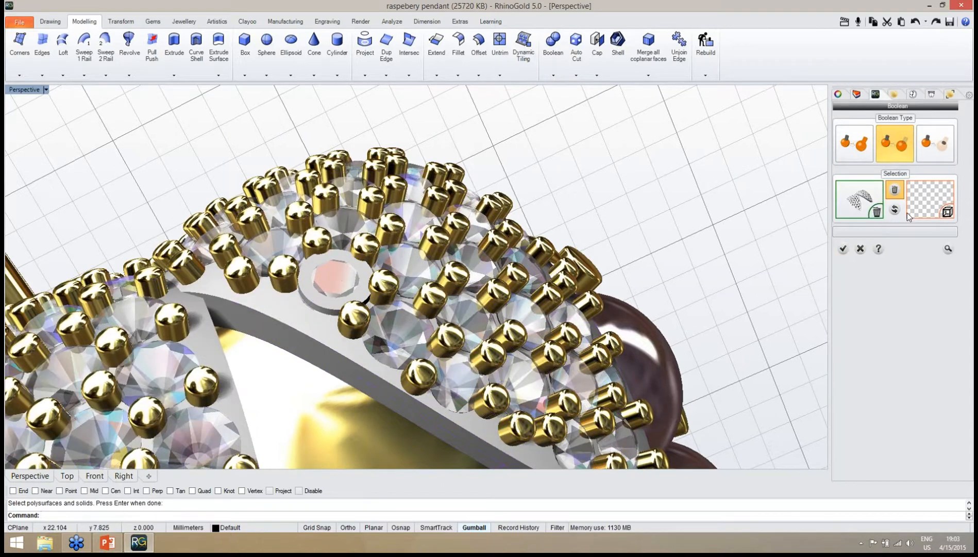
click(328, 313)
key(Return)
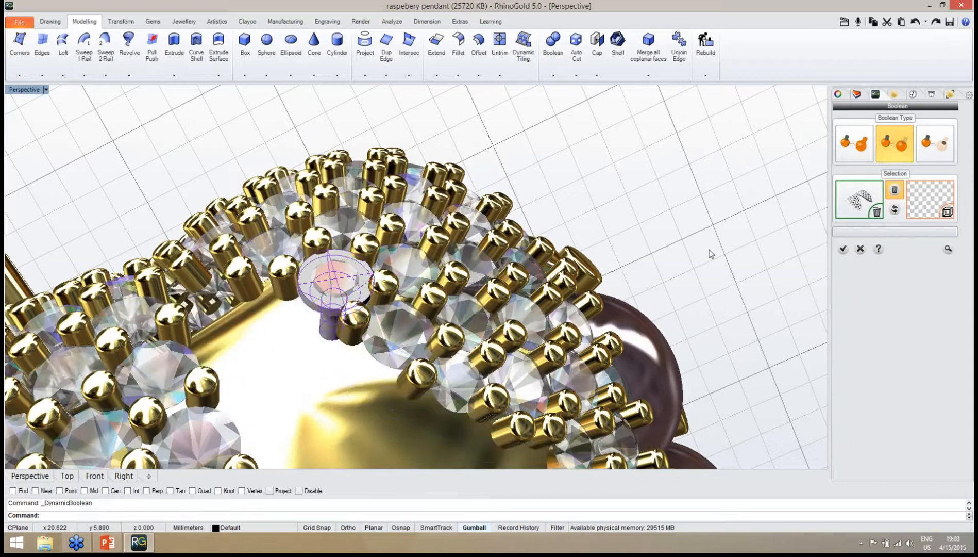
click(947, 250)
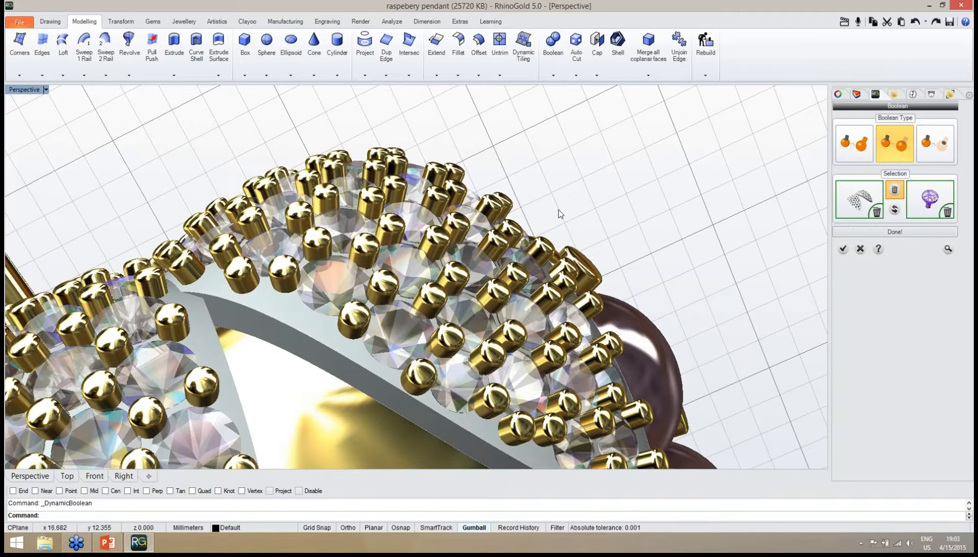
click(843, 248)
Select both paved leaves together with the prong groups on them.
right_drag(628, 198, 561, 233)
scroll(599, 239, down, 7)
scroll(489, 267, up, 5)
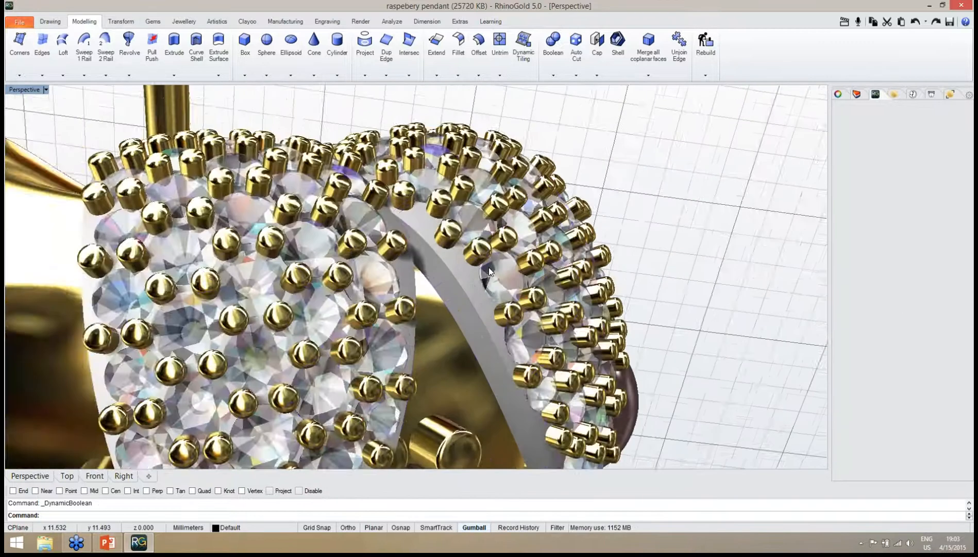
click(452, 299)
shift+click(430, 230)
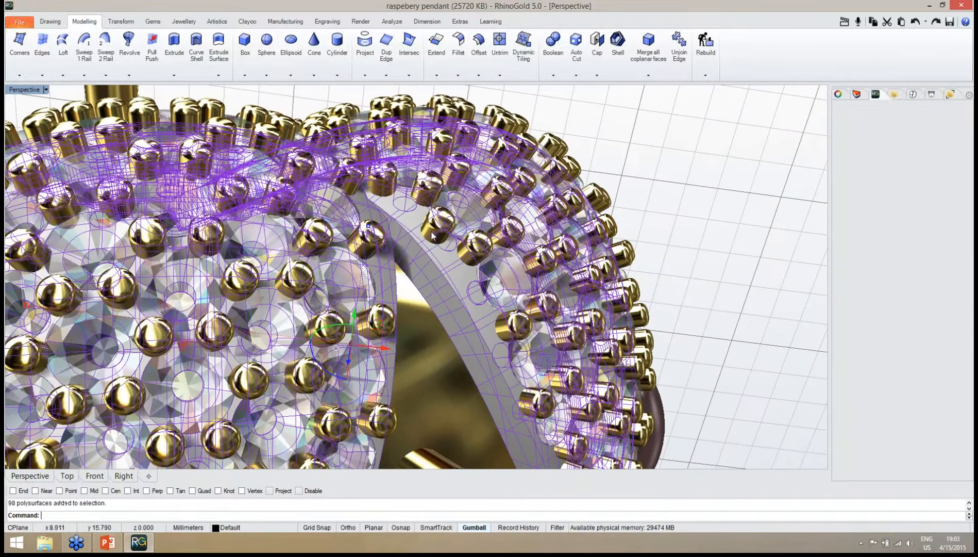
shift+click(384, 246)
scroll(384, 246, down, 5)
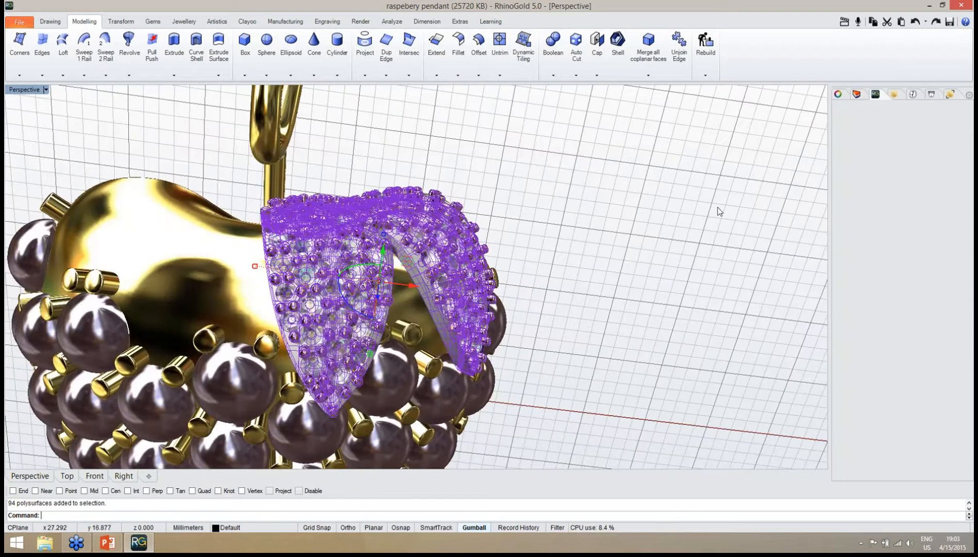
right_drag(662, 252, 692, 250)
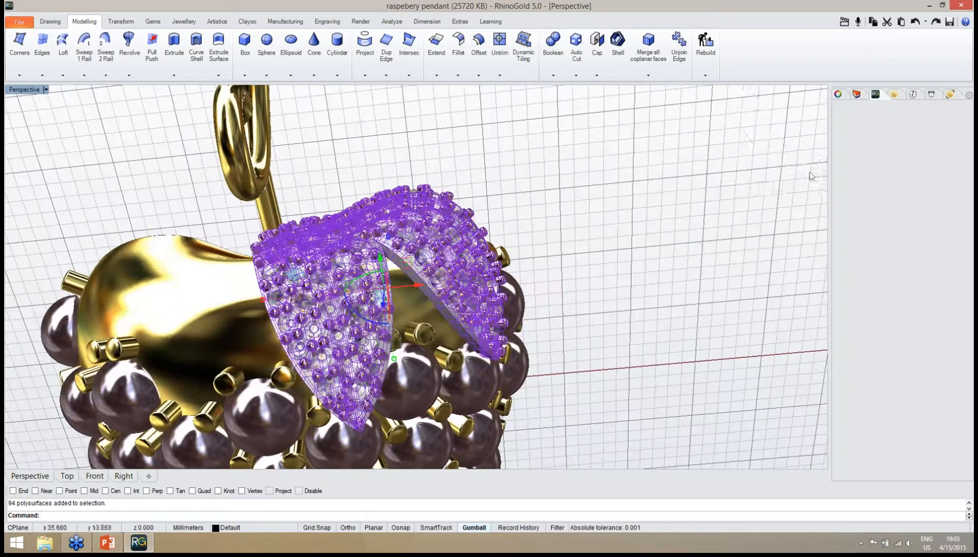
Assign the Silver Polish metal to the selected leaves and prongs after trying Palladium Polish.
click(894, 95)
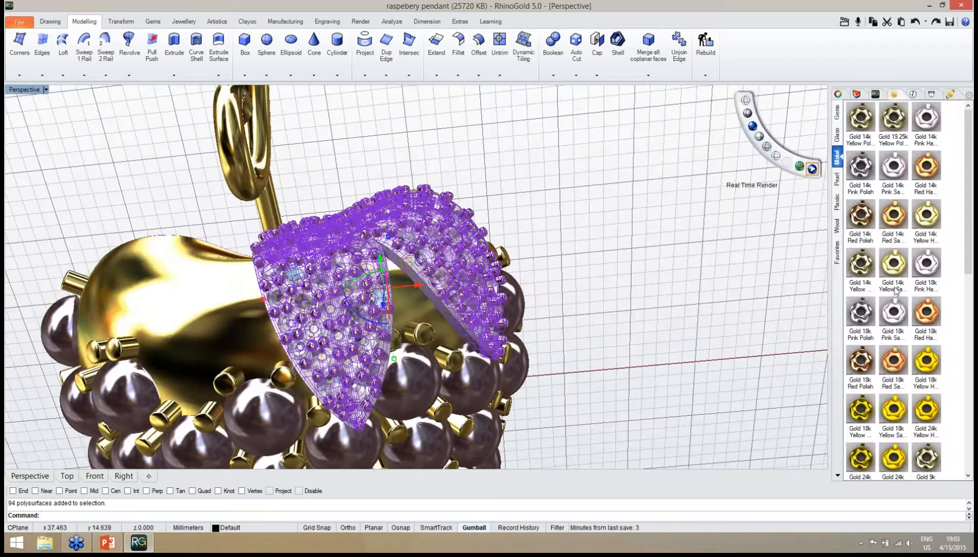
scroll(885, 315, down, 4)
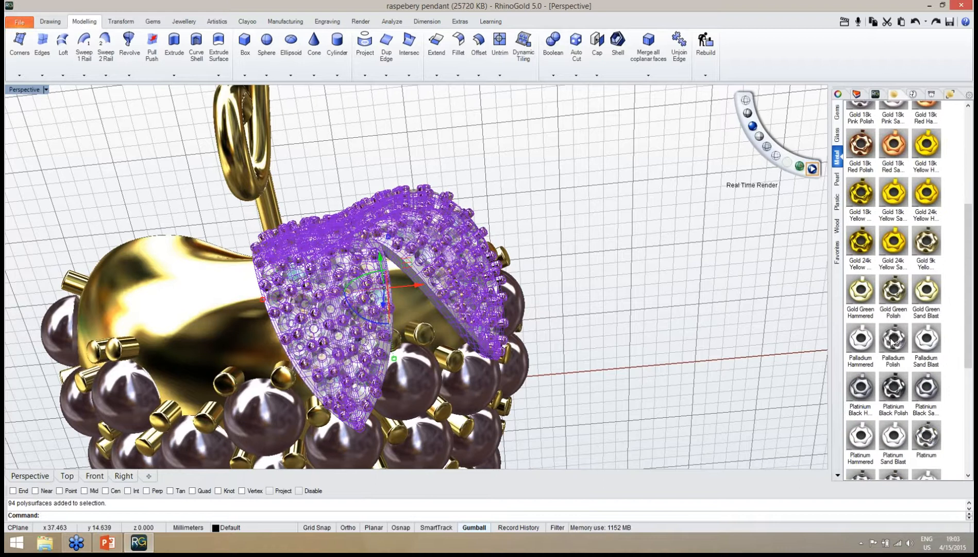
click(892, 341)
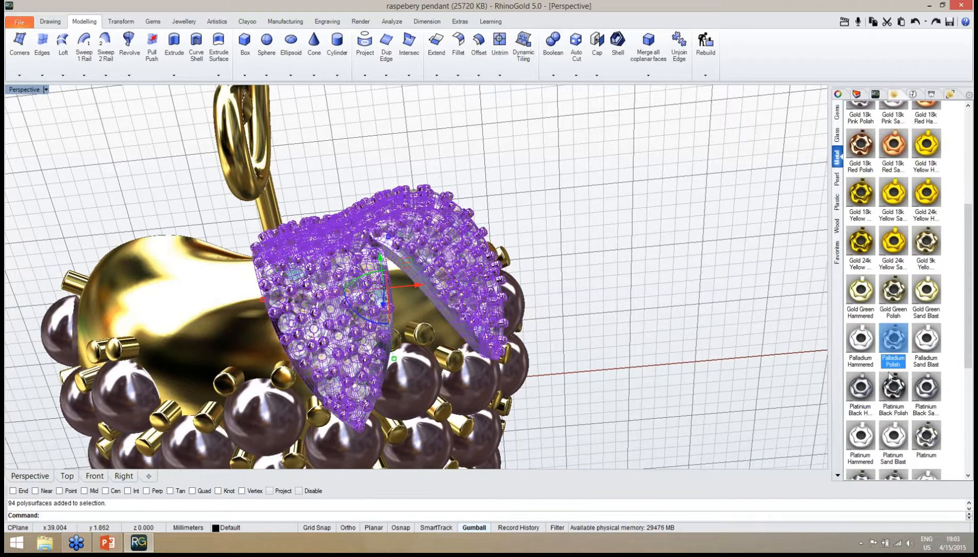
scroll(928, 330, down, 4)
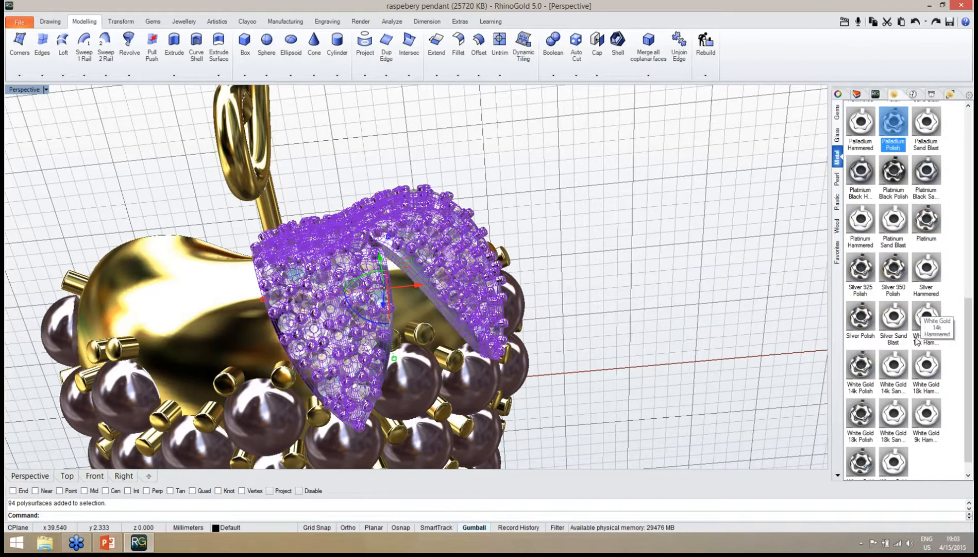
click(870, 324)
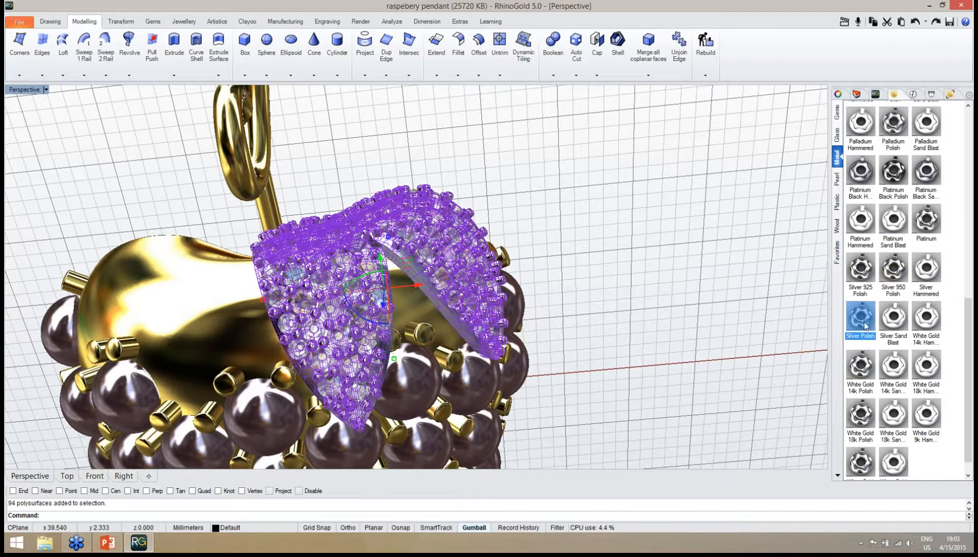
click(649, 294)
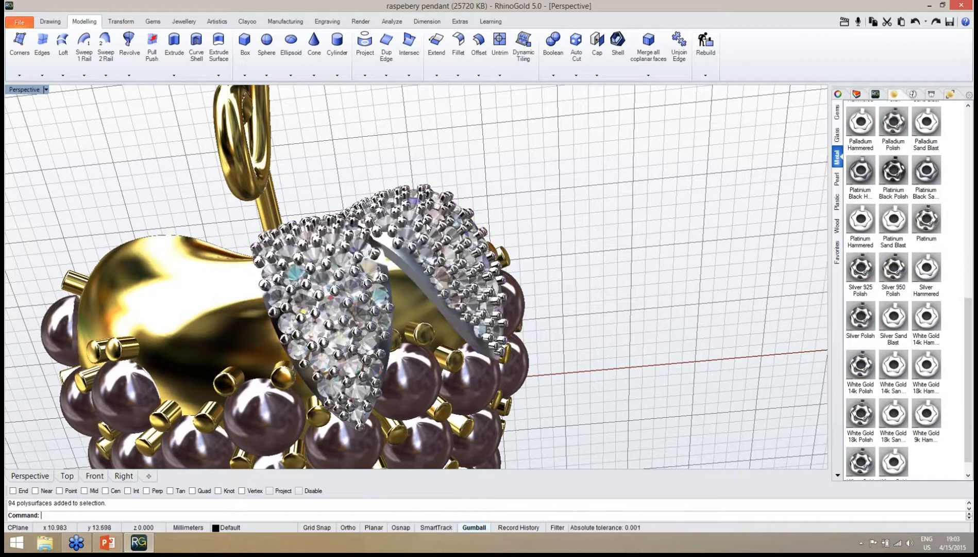
Select the prongs, leaf bodies and pavé gems of both leaves and save the file.
scroll(369, 249, up, 3)
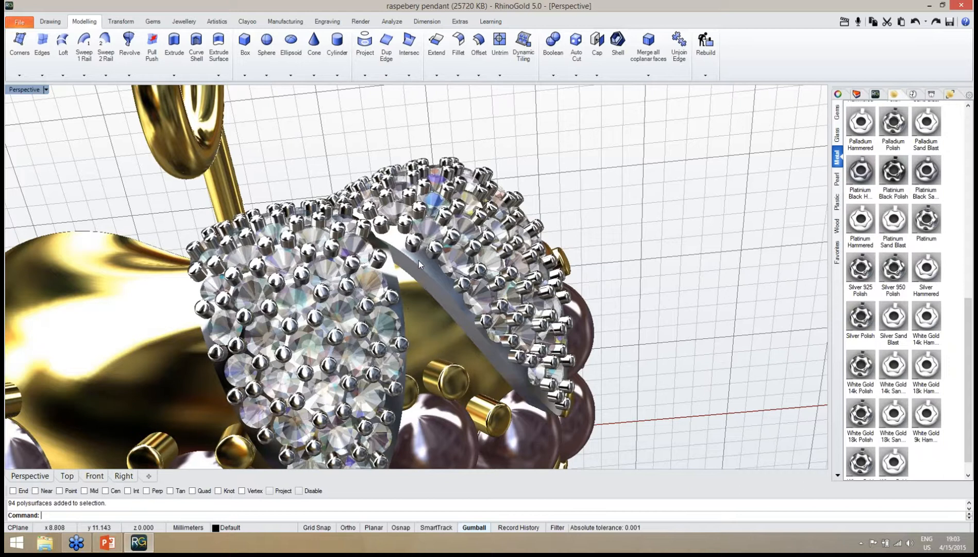
click(415, 247)
shift+click(384, 257)
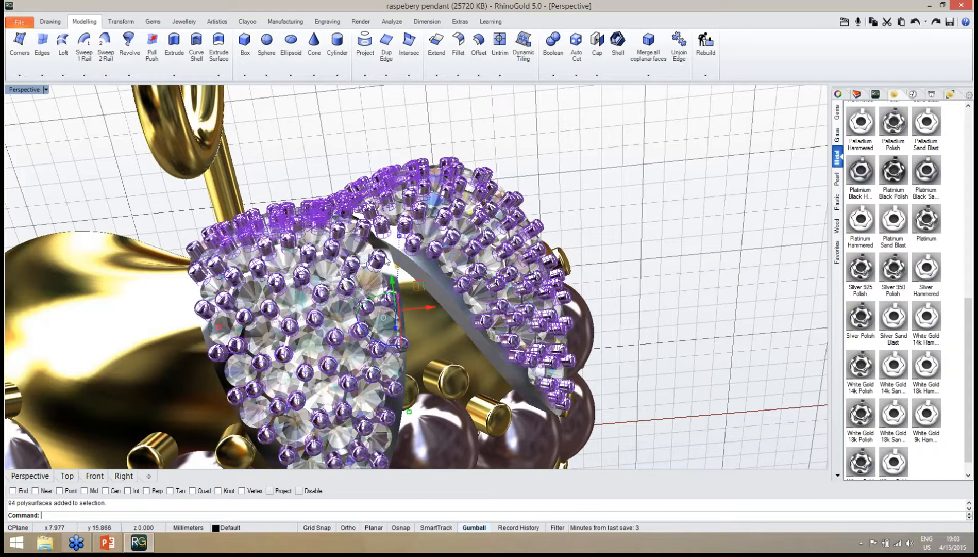
shift+click(415, 282)
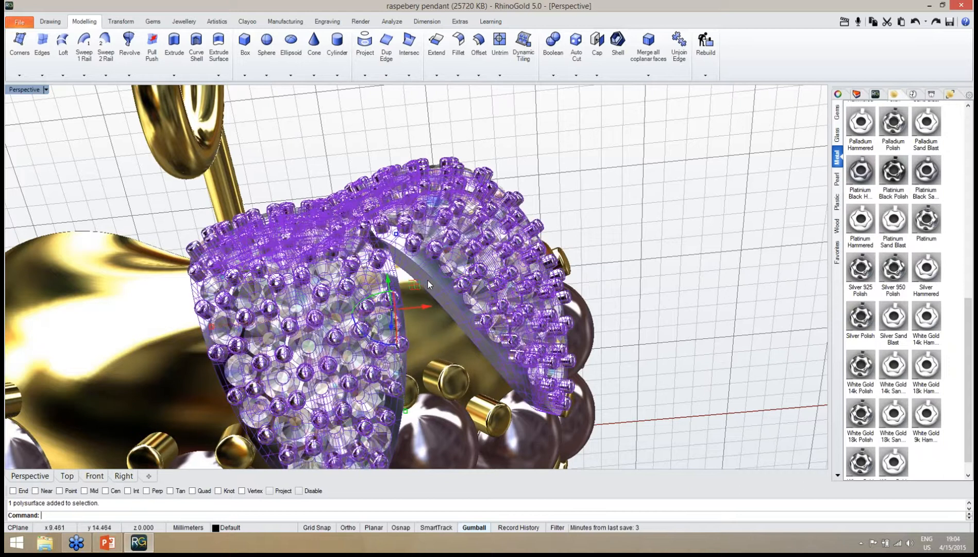
shift+click(367, 285)
click(405, 319)
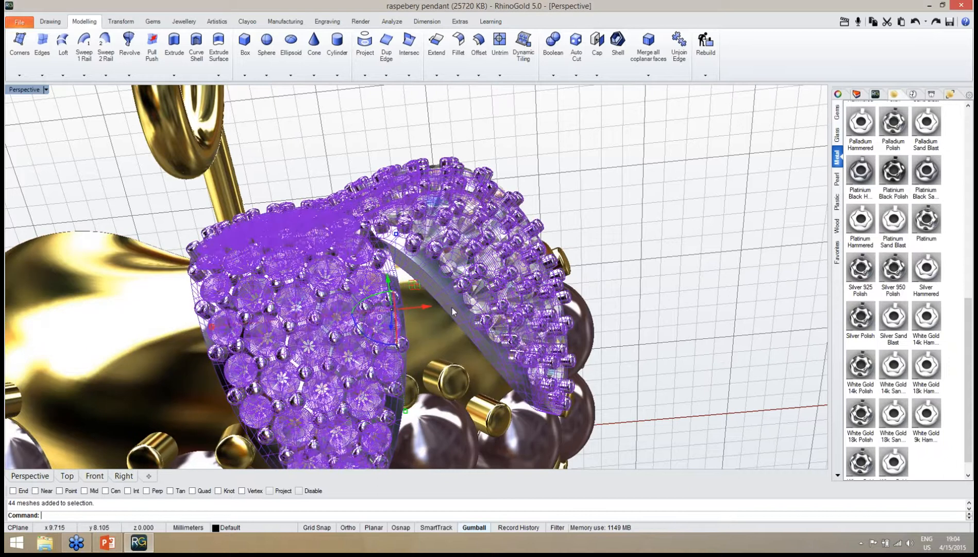
shift+click(478, 301)
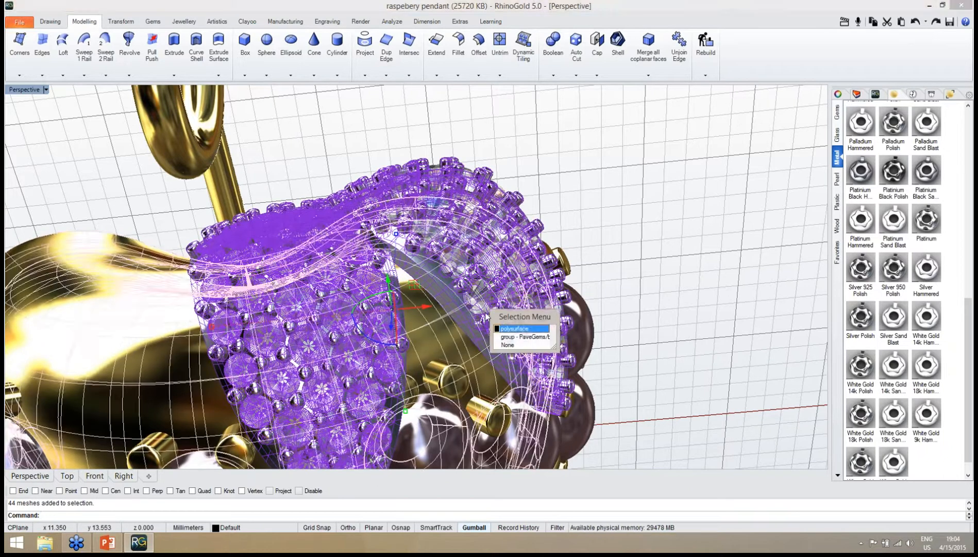
click(504, 336)
scroll(579, 264, down, 8)
right_drag(597, 324, 594, 323)
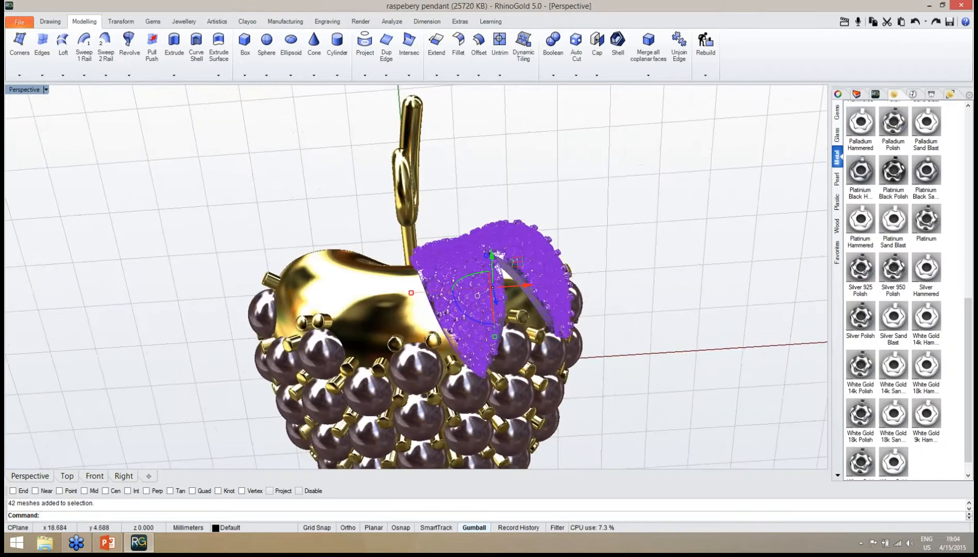
key(ctrl+s)
Mirror the selected paved leaves to the opposite side of the pendant with horizontal symmetry and inspect the whole raspberry.
click(121, 22)
click(101, 75)
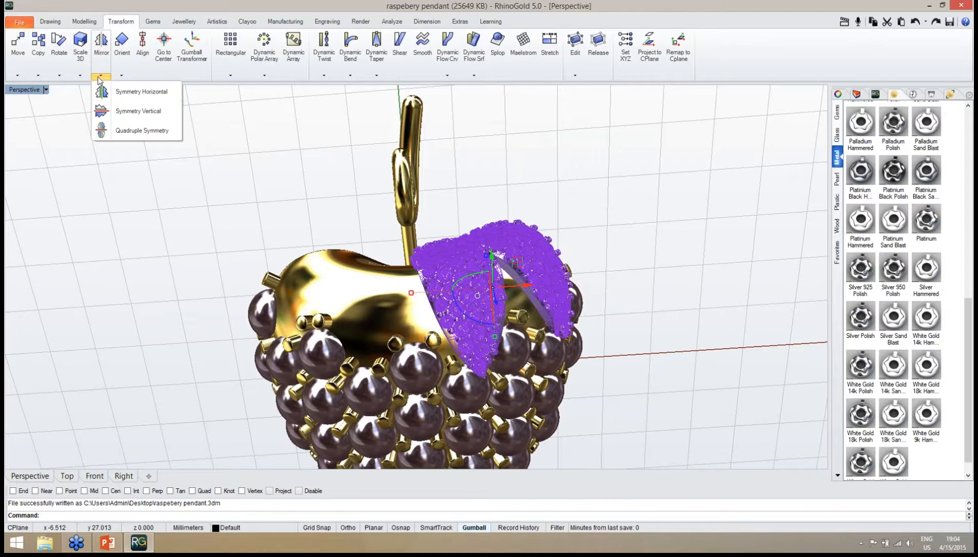
click(125, 94)
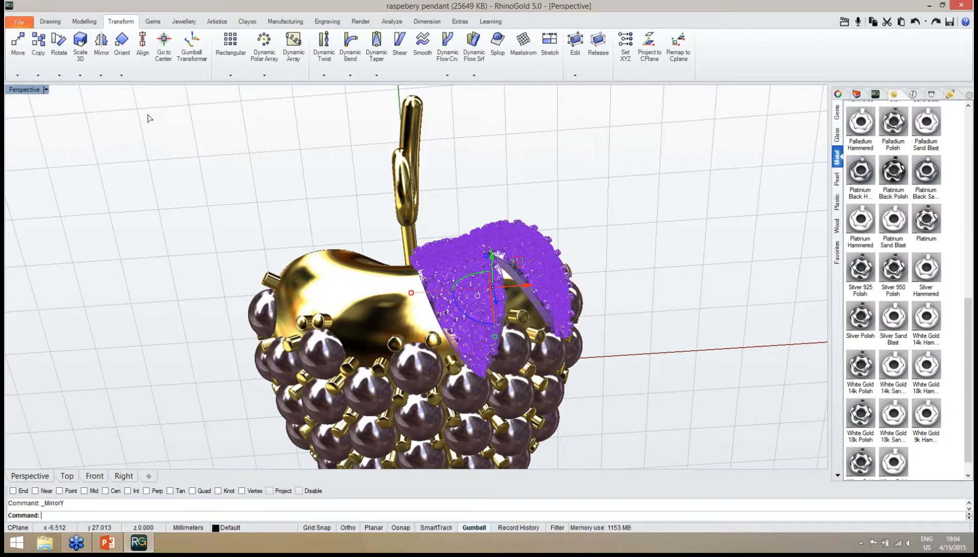
click(320, 210)
scroll(531, 280, down, 6)
right_drag(532, 284, 453, 222)
scroll(451, 210, down, 3)
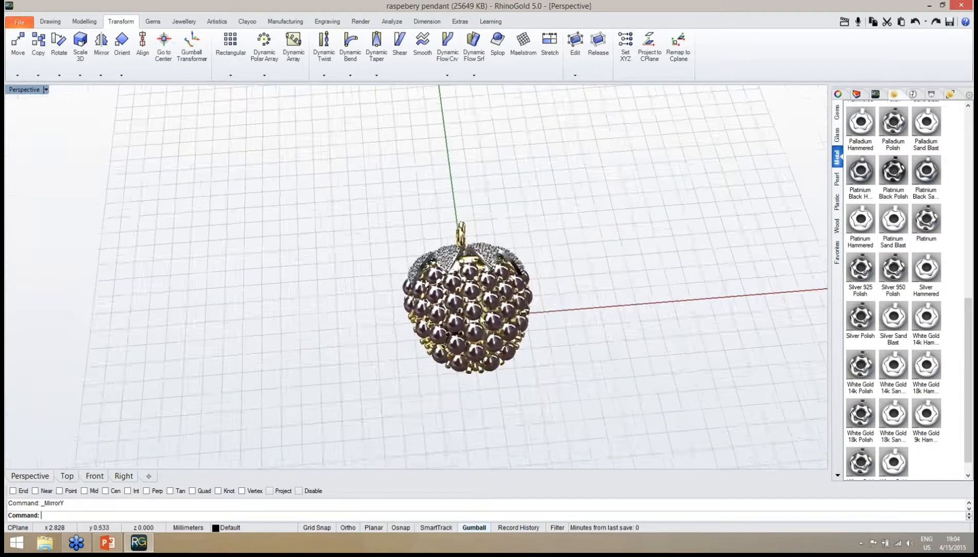
Examine the whole raspberry pendant from several angles, checking the paved leaves, the pearls and the bail.
scroll(480, 317, up, 4)
right_drag(474, 309, 452, 277)
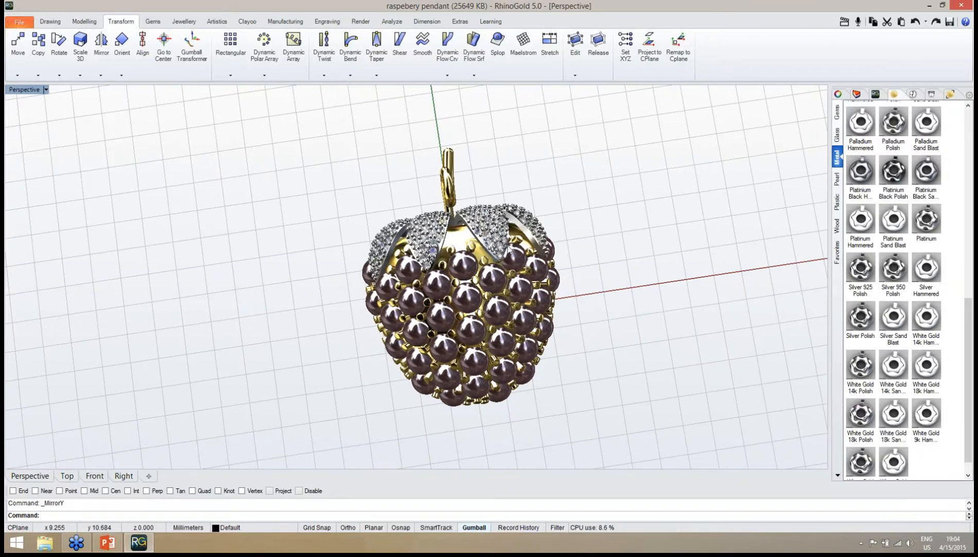
right_drag(459, 225, 464, 322)
scroll(449, 271, up, 6)
scroll(461, 324, down, 5)
scroll(451, 302, down, 2)
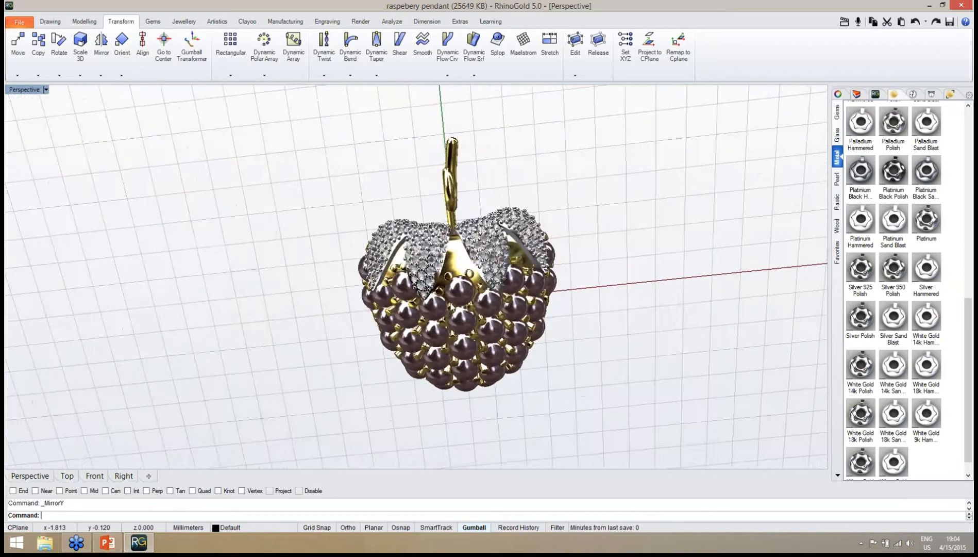
right_drag(449, 289, 433, 251)
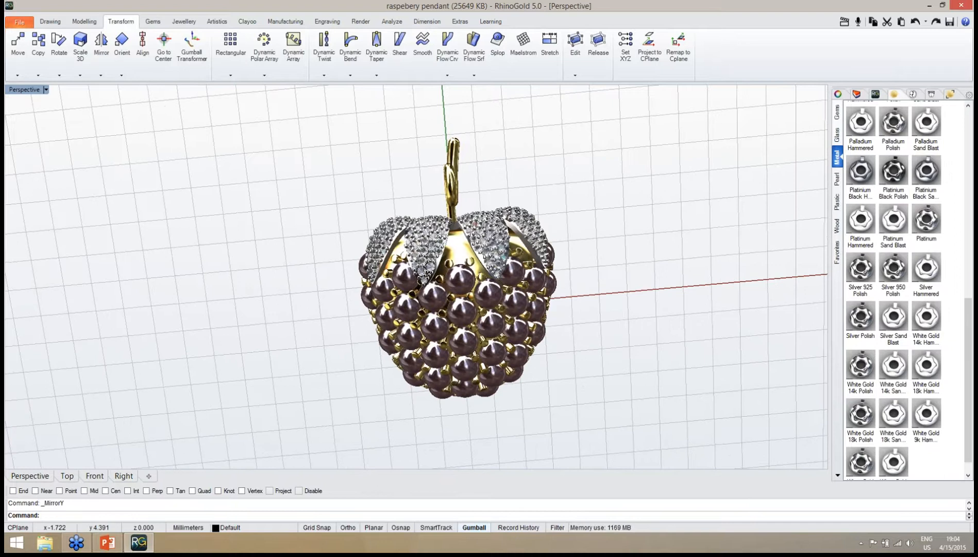
mouse_move(450, 315)
right_down()
mouse_move(458, 275)
mouse_move(458, 323)
right_up()
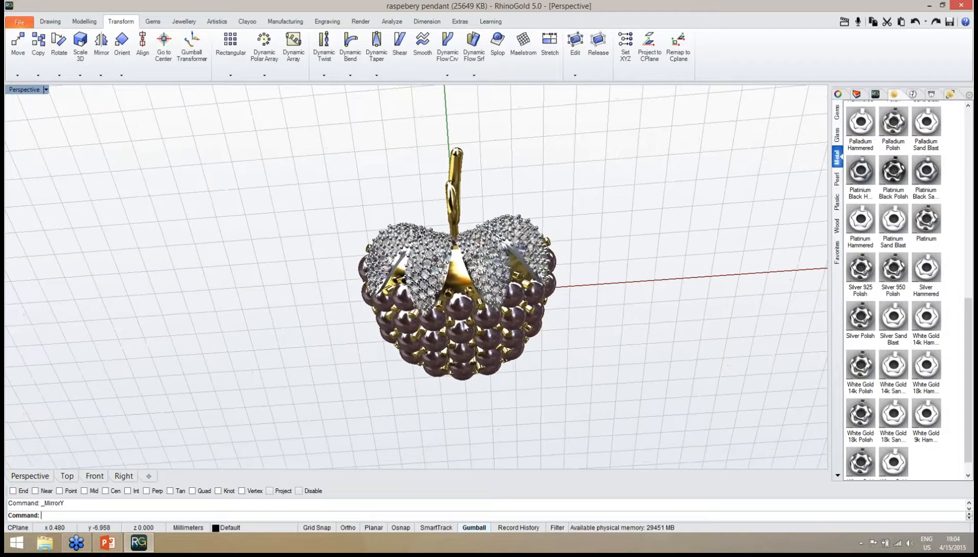
scroll(462, 306, up, 3)
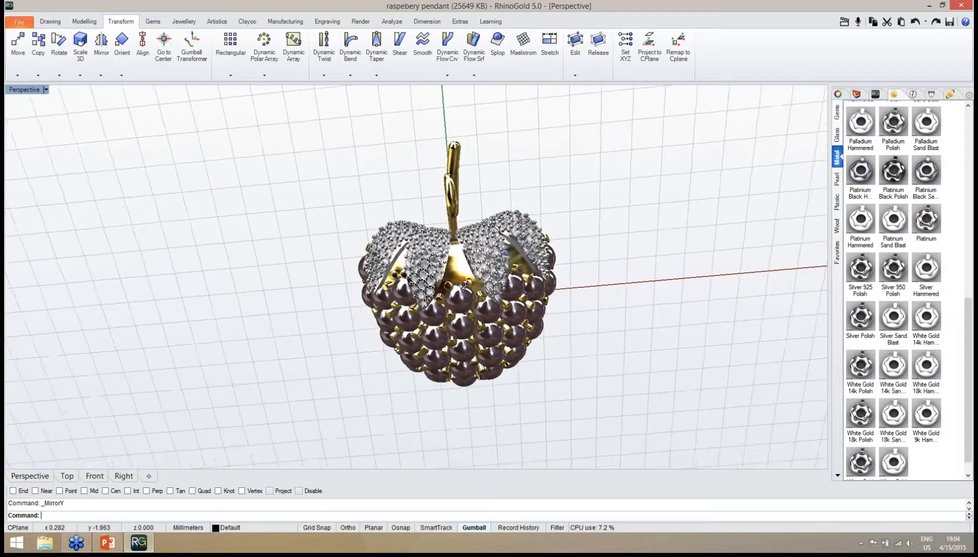
right_drag(464, 295, 463, 276)
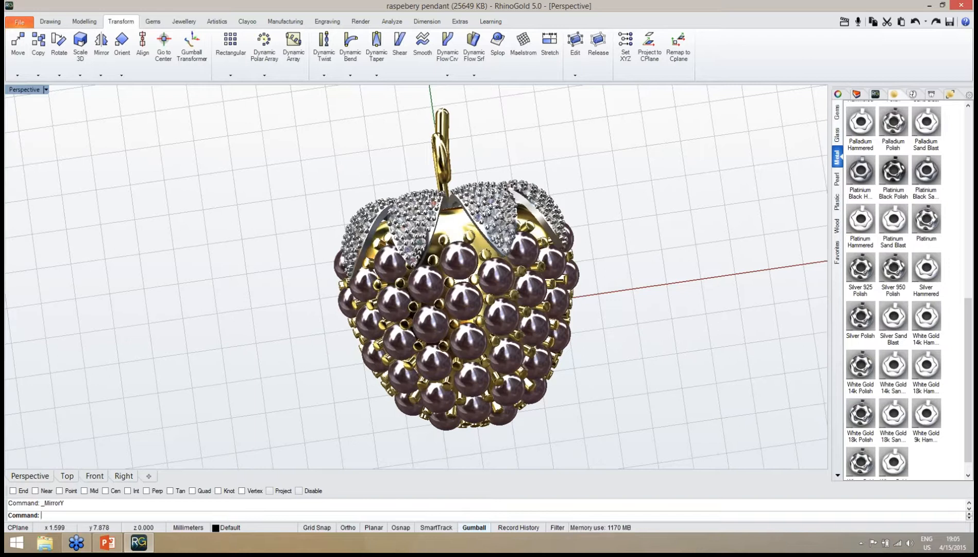
right_drag(439, 280, 456, 317)
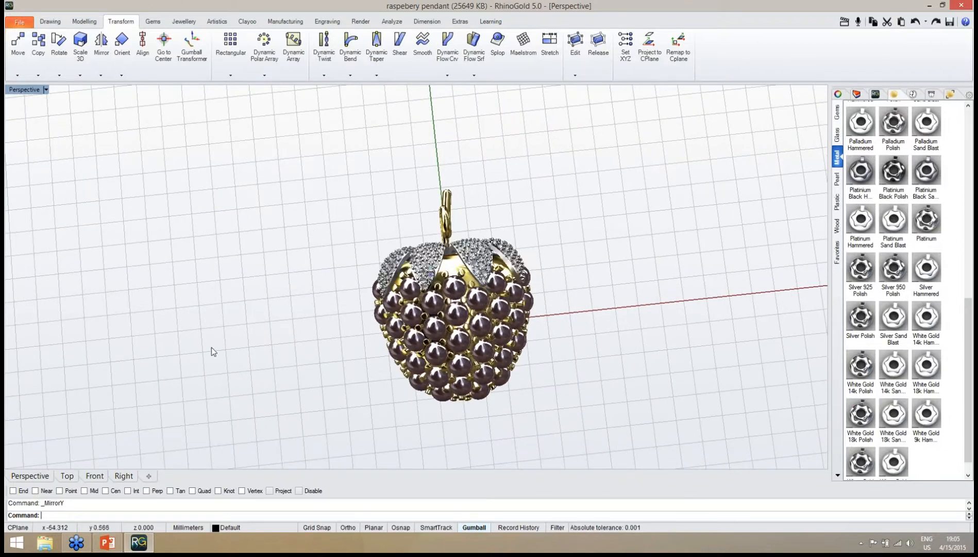
Draw an open U-shaped Smart Curve with Vertical symmetry in the Top view, rising above the pendant with its low point at the bail.
click(67, 475)
scroll(403, 299, down, 12)
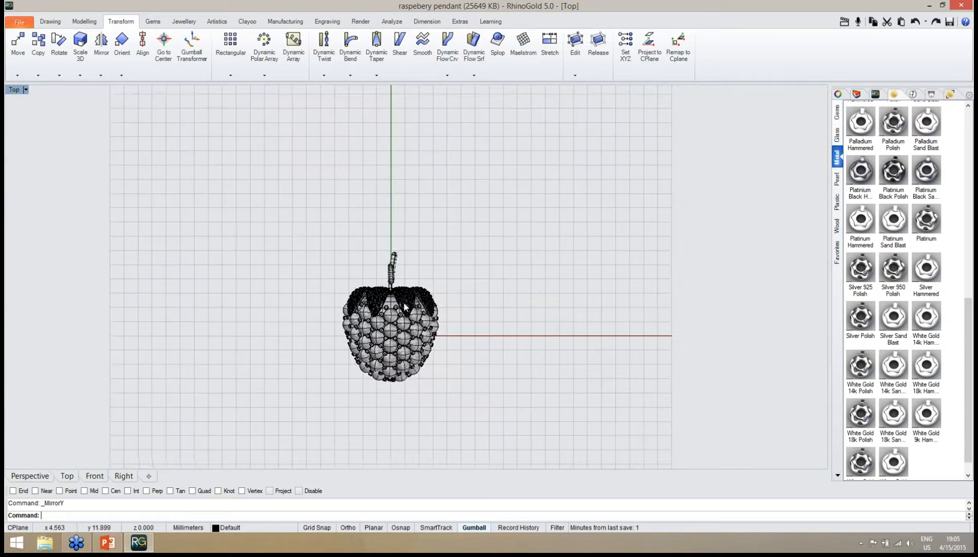
right_drag(404, 301, 420, 329)
scroll(406, 361, up, 10)
right_drag(415, 251, 419, 428)
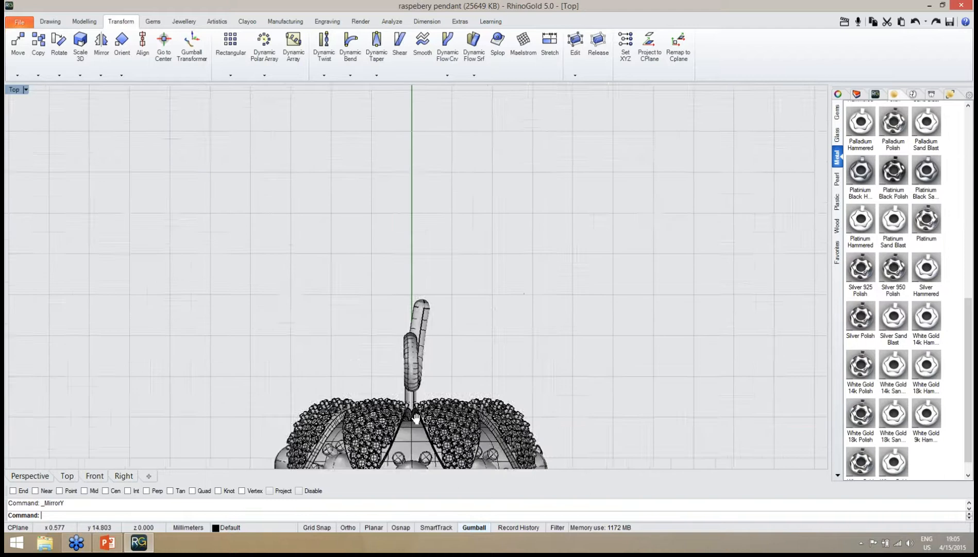
scroll(340, 362, down, 6)
click(51, 22)
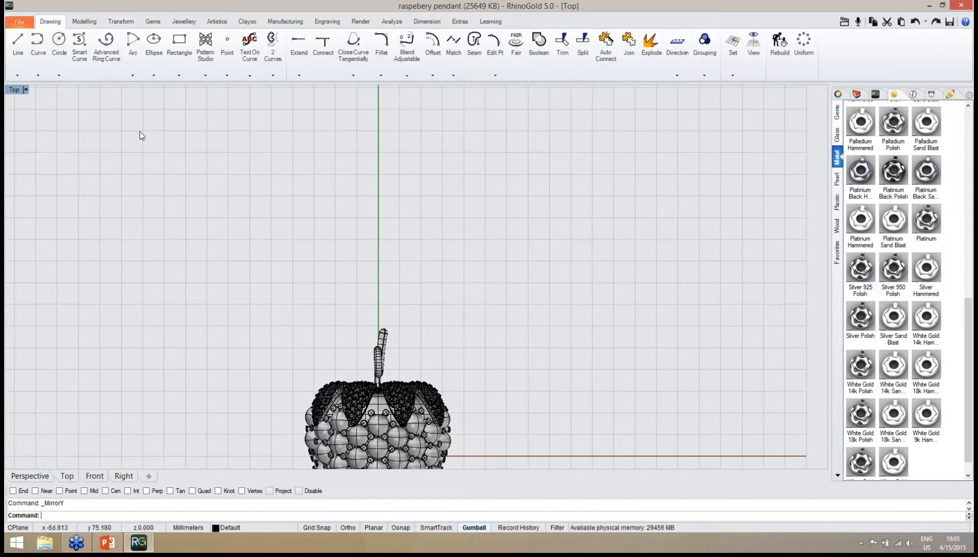
click(80, 57)
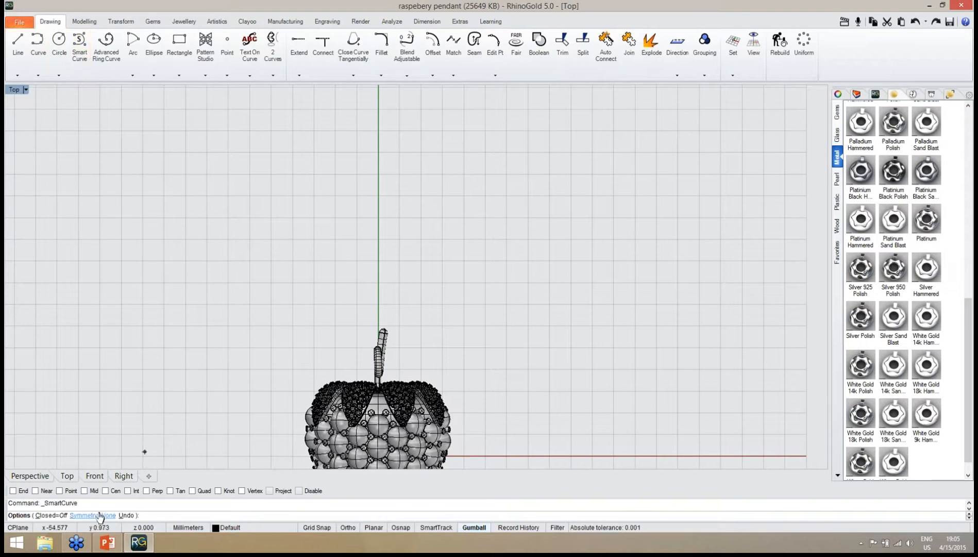
click(82, 515)
click(76, 515)
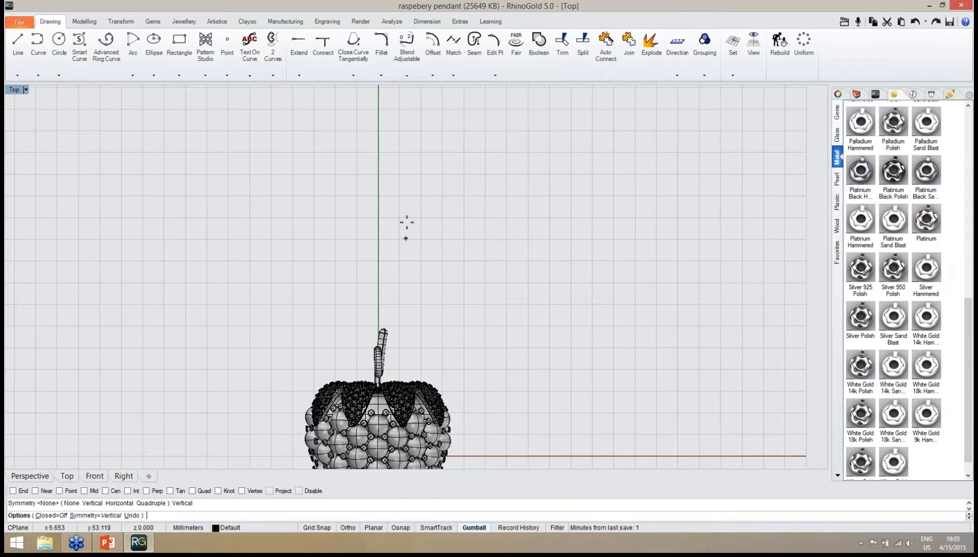
click(437, 117)
click(400, 208)
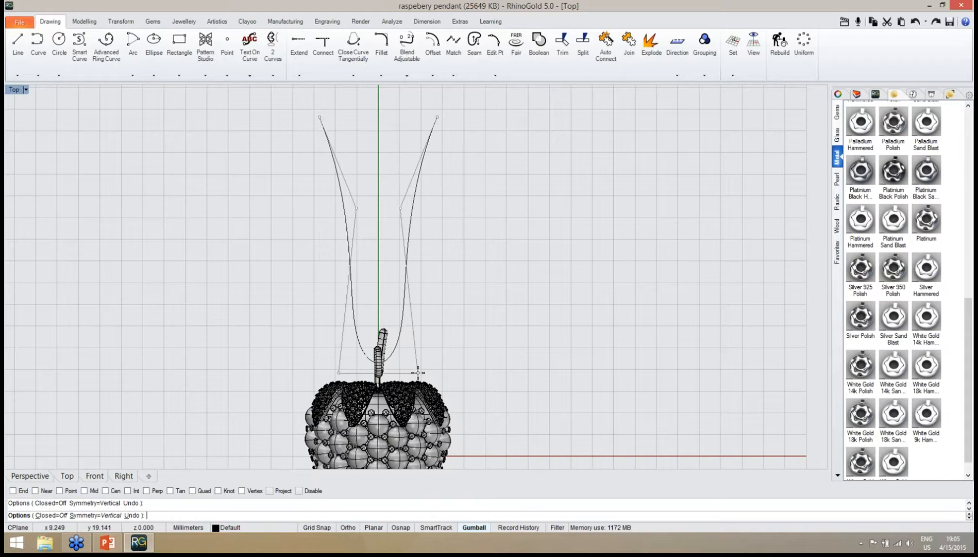
key(Return)
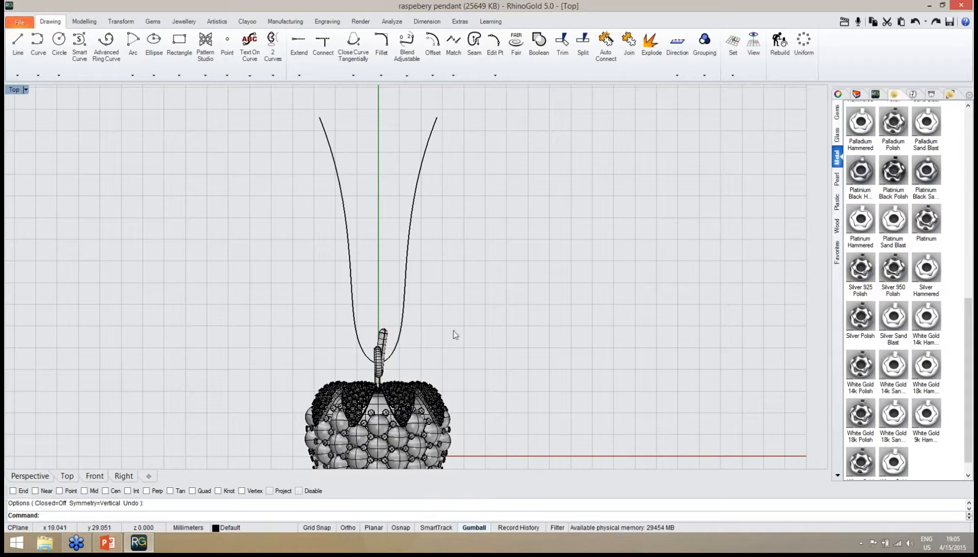
Raise the U-shaped curve vertically off the construction plane towards the opening of the bail's loop.
click(407, 303)
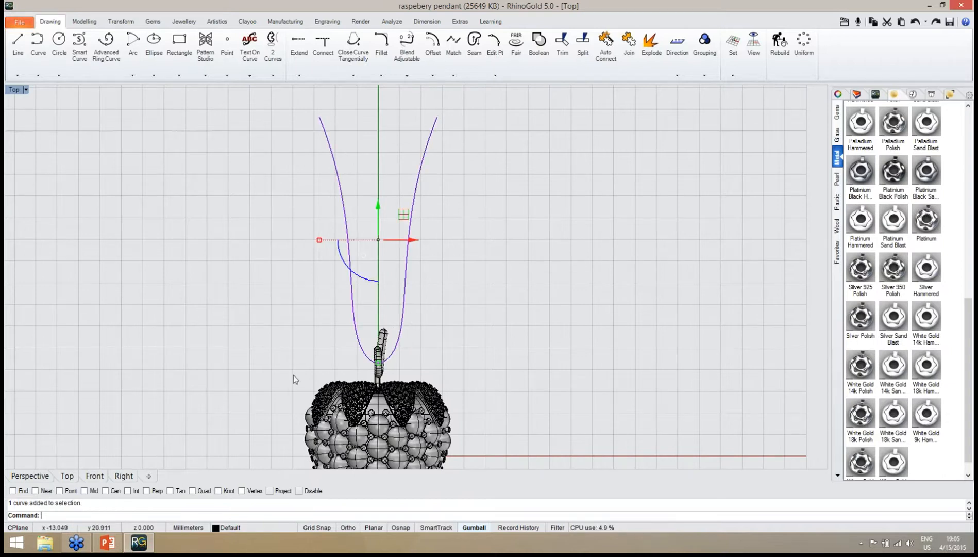
click(44, 477)
right_drag(301, 324, 404, 217)
scroll(323, 138, up, 2)
scroll(323, 142, up, 3)
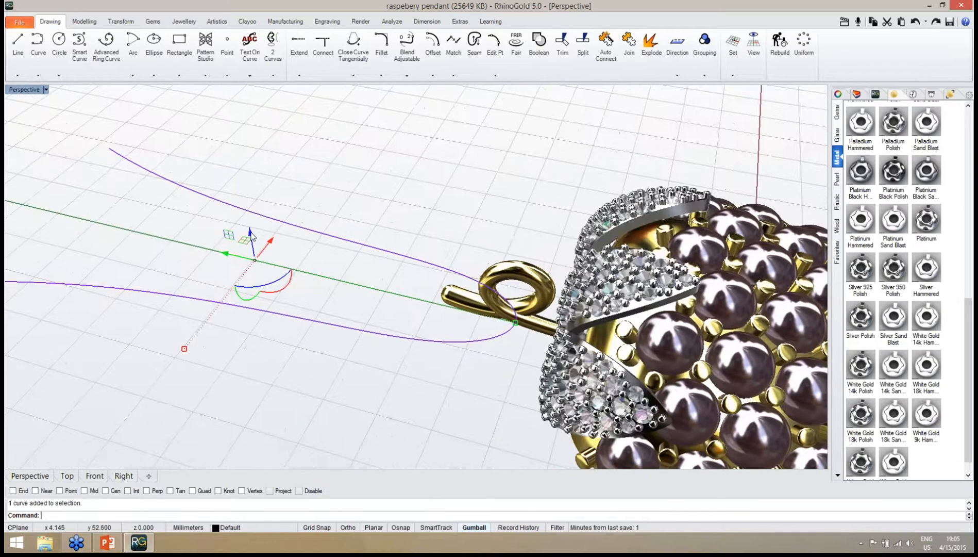
drag(250, 236, 256, 205)
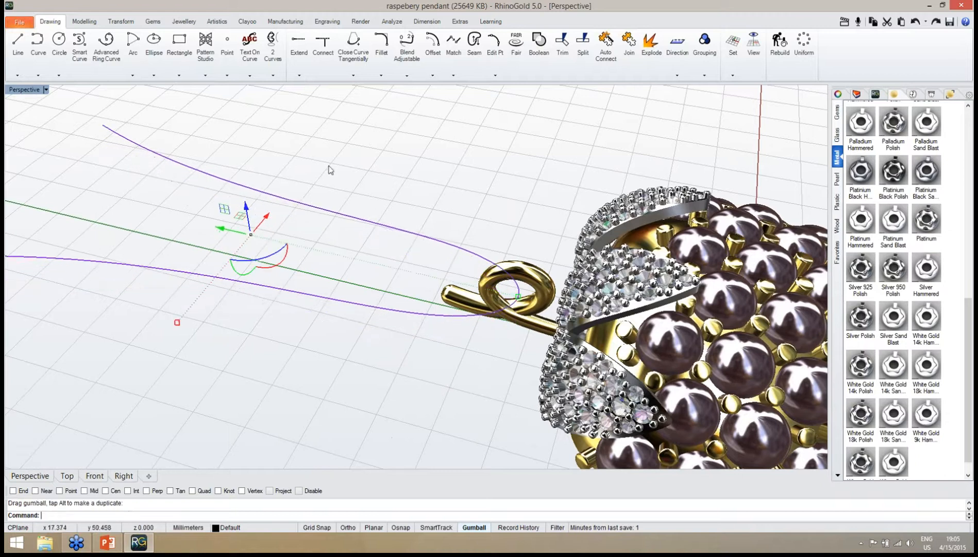
click(331, 164)
Raise the curve slightly more so that it runs through the middle of the bail's loop, and save the file.
right_drag(376, 324, 405, 239)
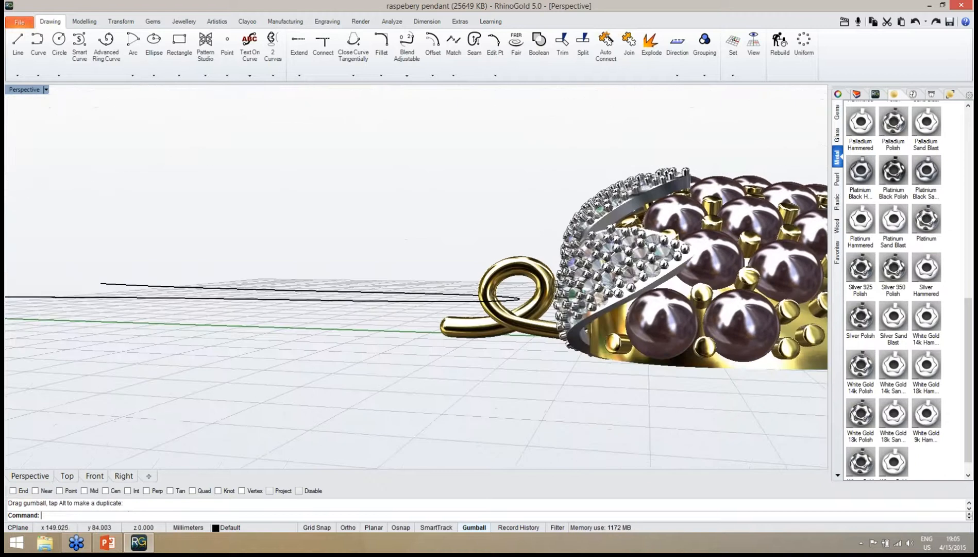
click(302, 300)
drag(245, 263, 245, 255)
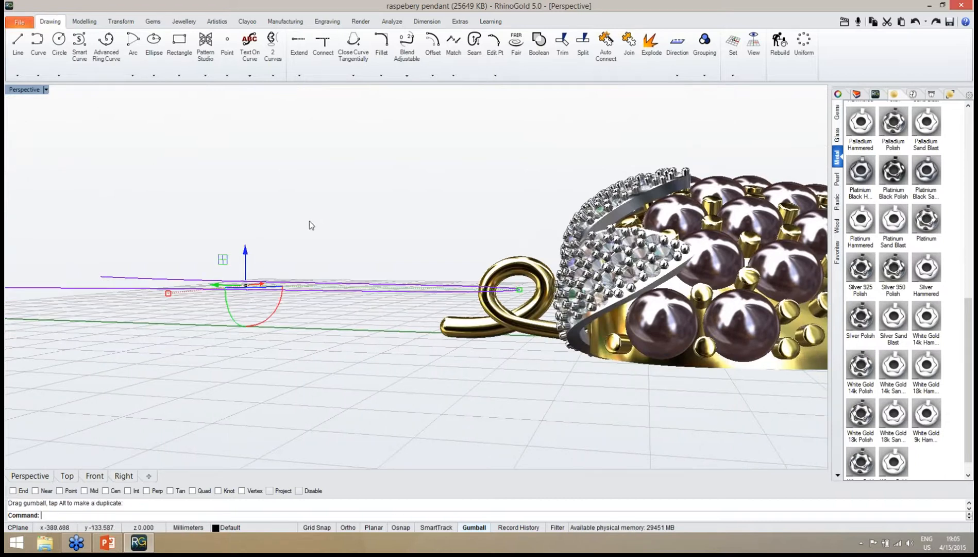
click(381, 237)
key(ctrl+s)
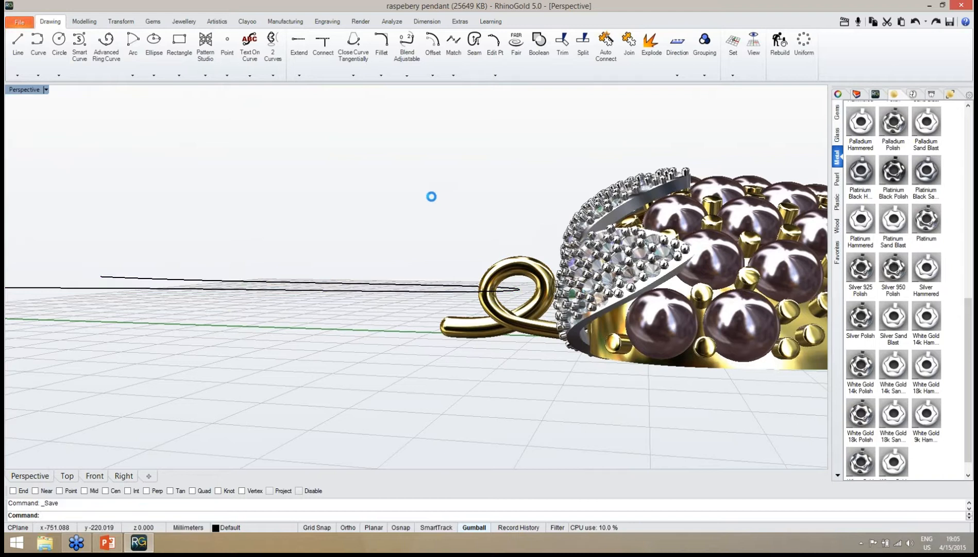
Start a Rope from the Jewellery tools using the U-shaped curve as its path.
click(183, 21)
mouse_move(397, 198)
right_down()
mouse_move(395, 221)
mouse_move(374, 239)
mouse_move(338, 247)
mouse_move(452, 225)
right_up()
click(537, 61)
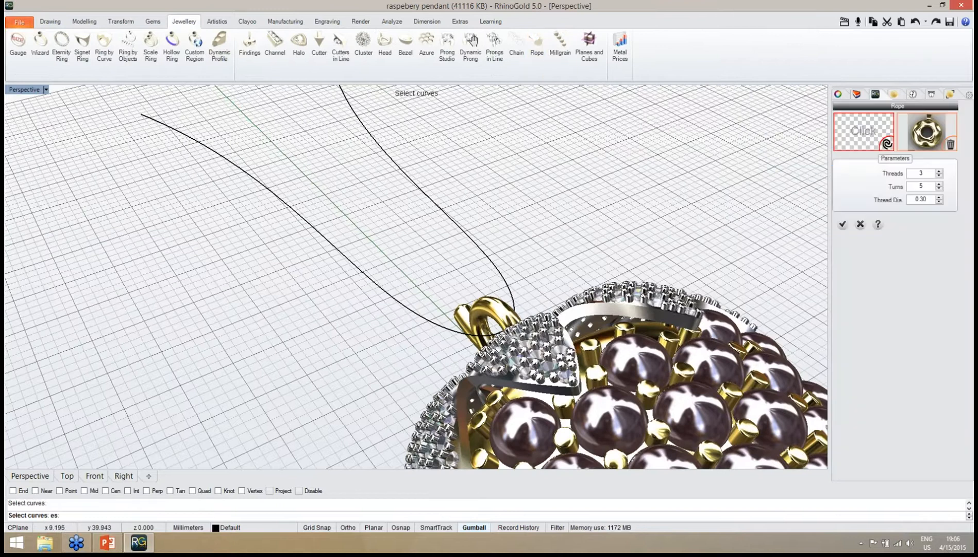
click(464, 233)
right_click(528, 241)
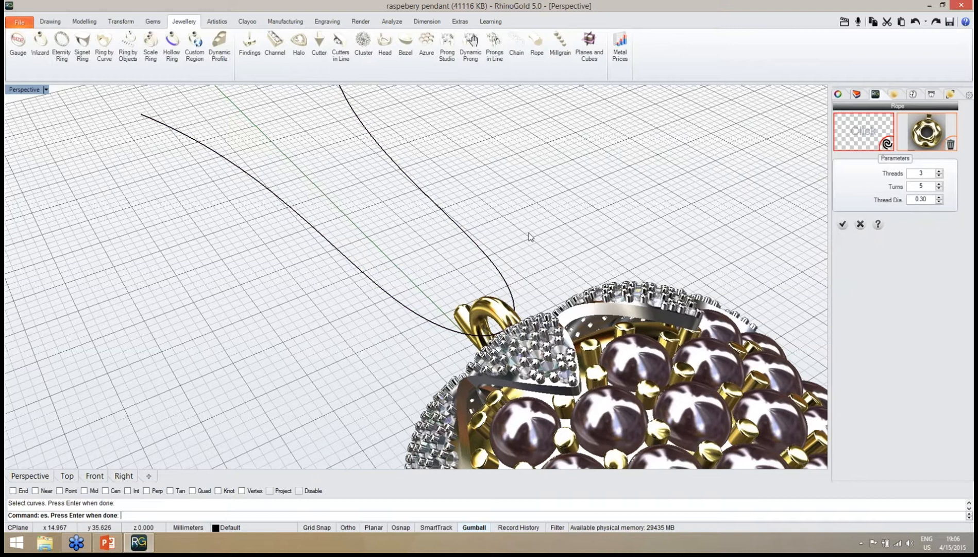
right_drag(536, 224, 542, 228)
scroll(495, 328, up, 3)
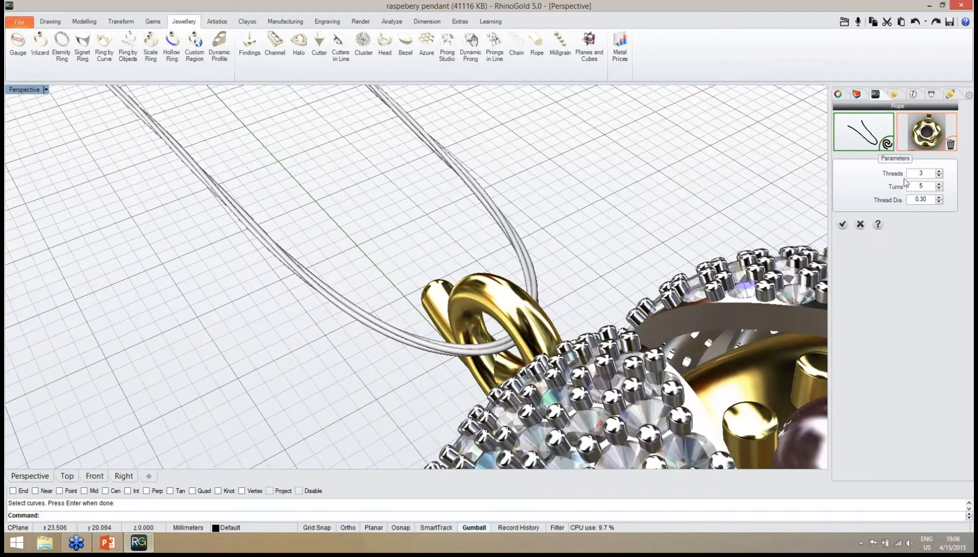
Set the rope's thread diameter to 1.00 and its turns to 15, and create the rope.
double_click(931, 199)
click(912, 185)
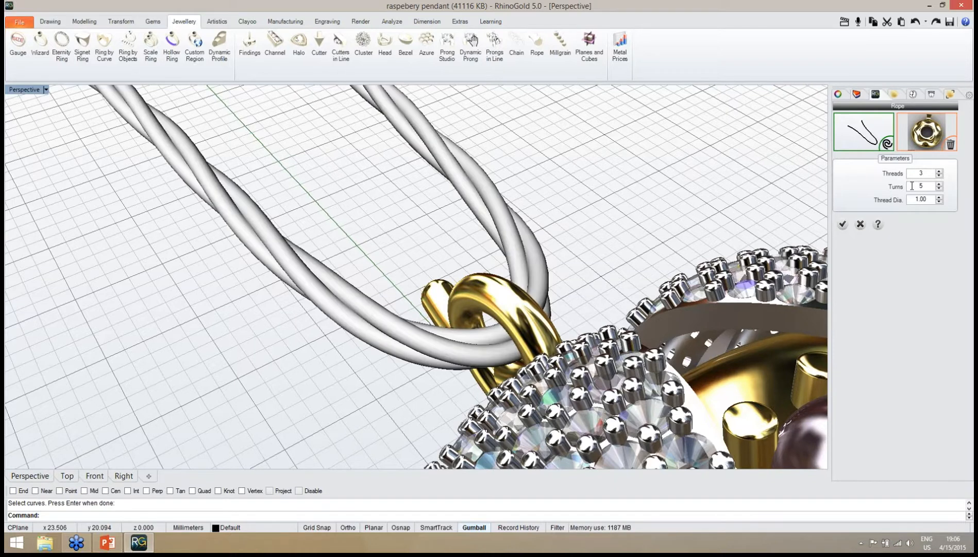
text(1)
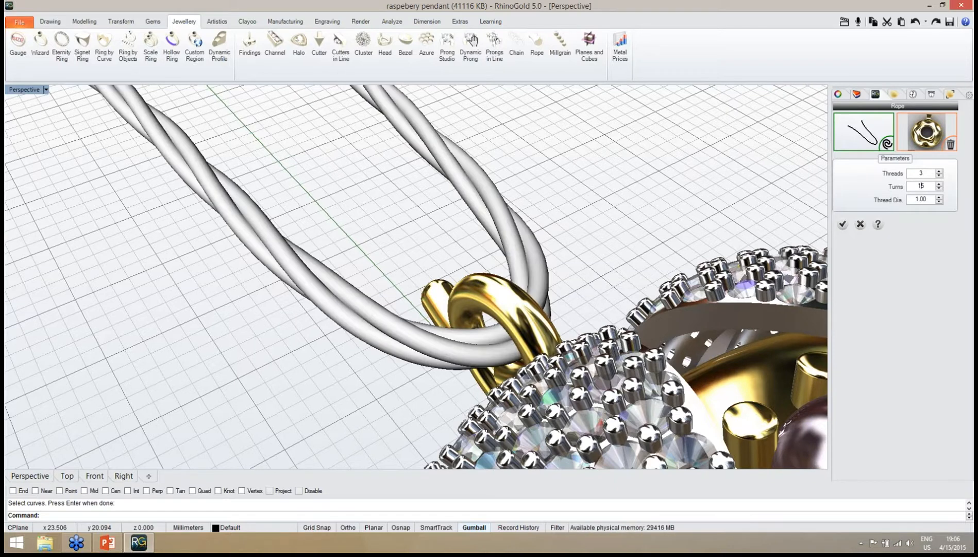
key(Return)
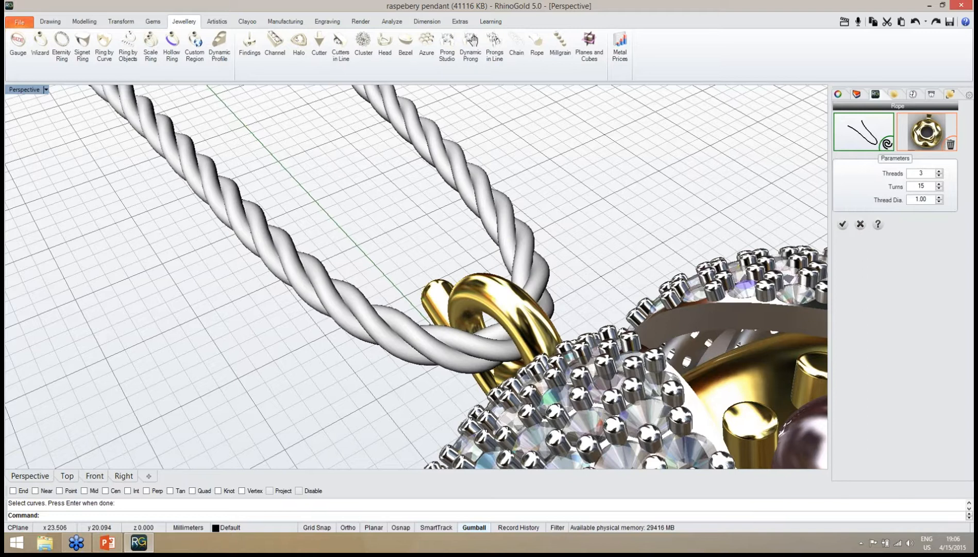
right_drag(517, 223, 490, 257)
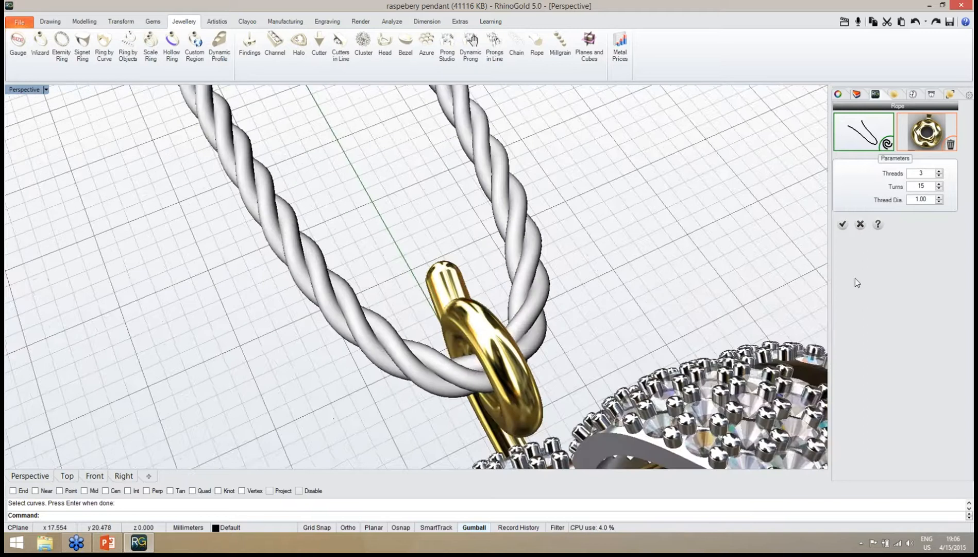
click(844, 224)
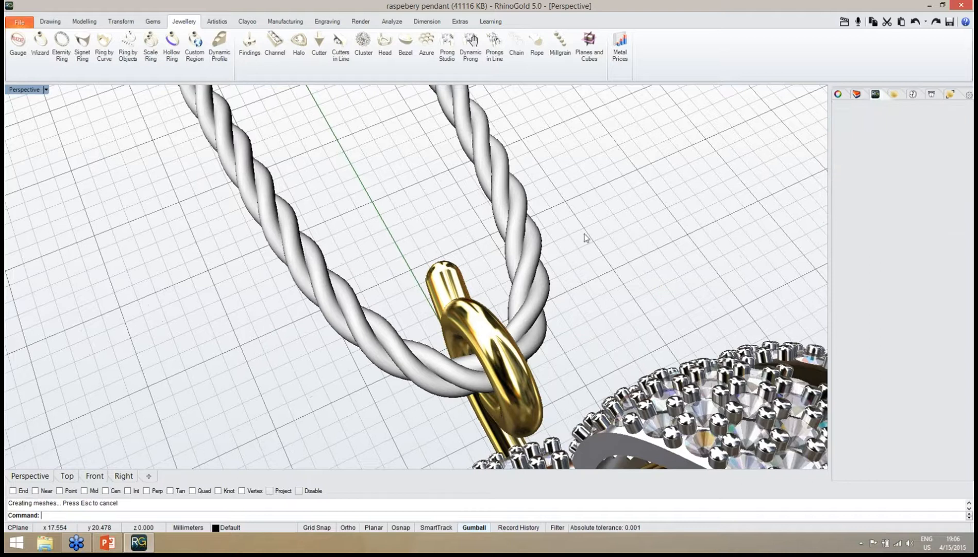
Assign the Black - Textured plastic material to the rope and review it together with the whole pendant.
click(898, 97)
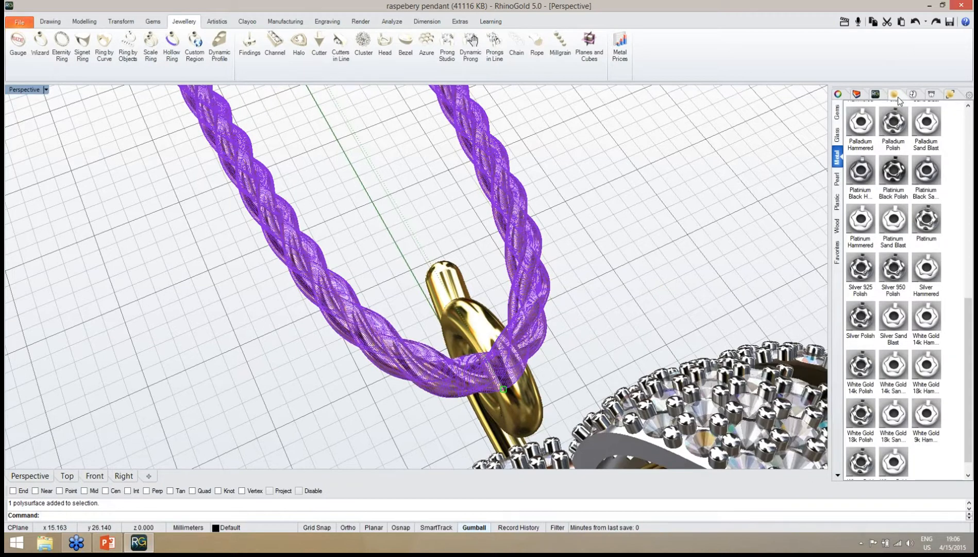
click(837, 198)
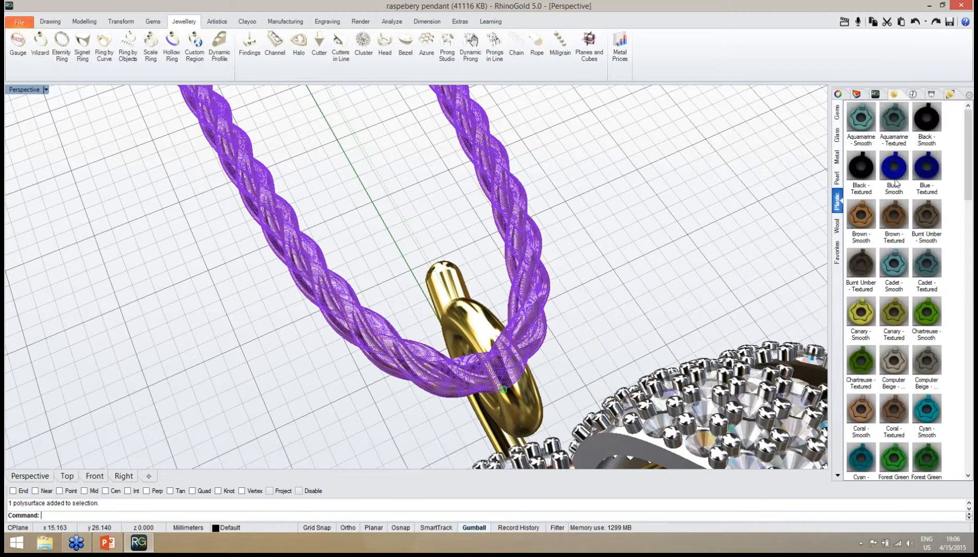
click(860, 167)
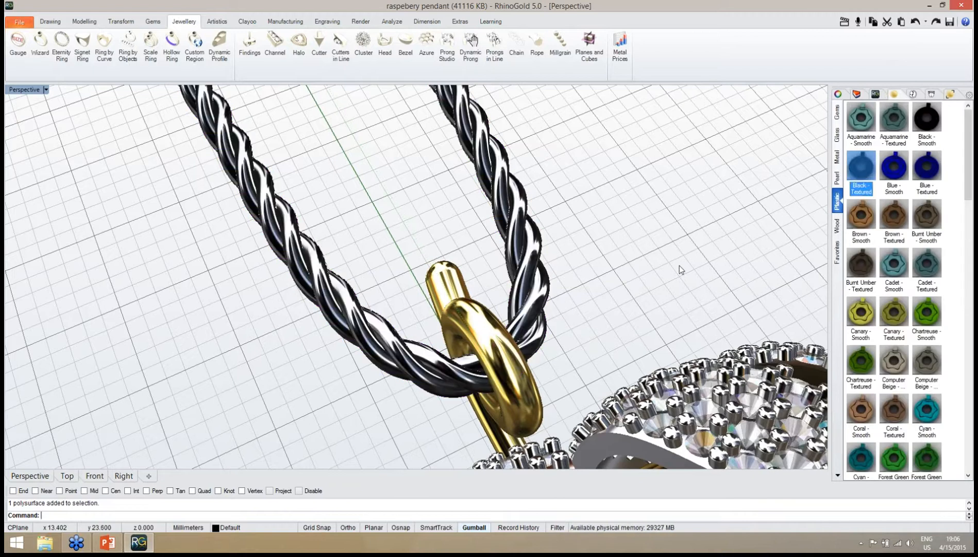
scroll(380, 235, down, 7)
right_drag(380, 235, 423, 316)
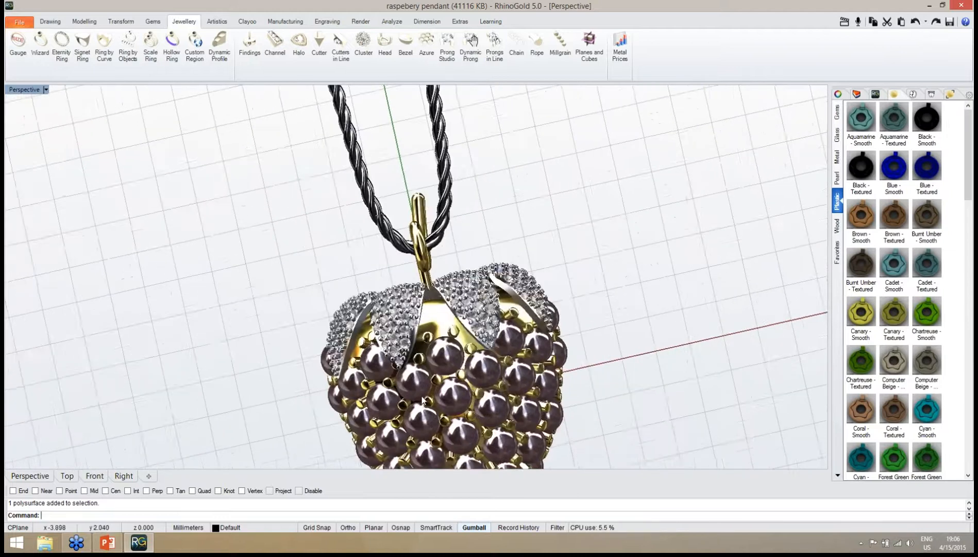
scroll(422, 400, down, 5)
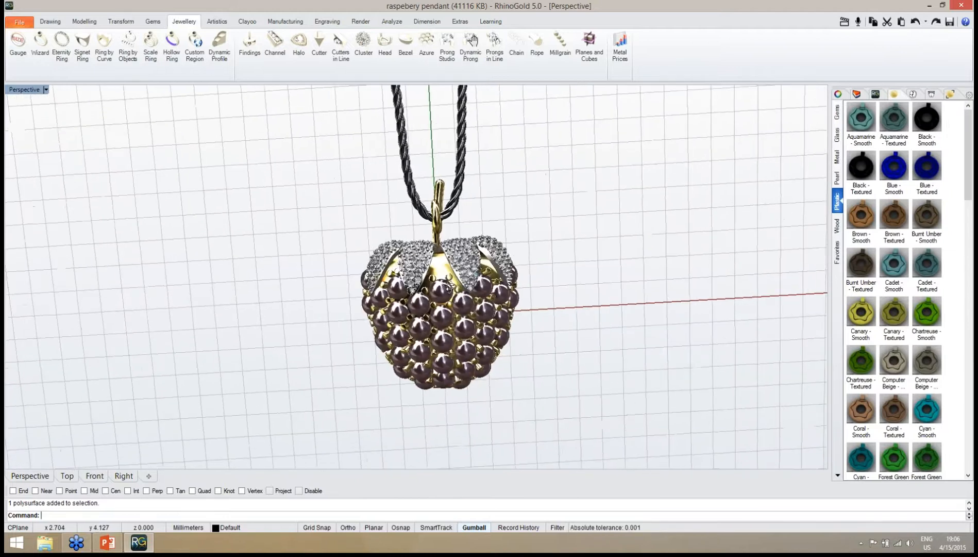
scroll(448, 287, up, 3)
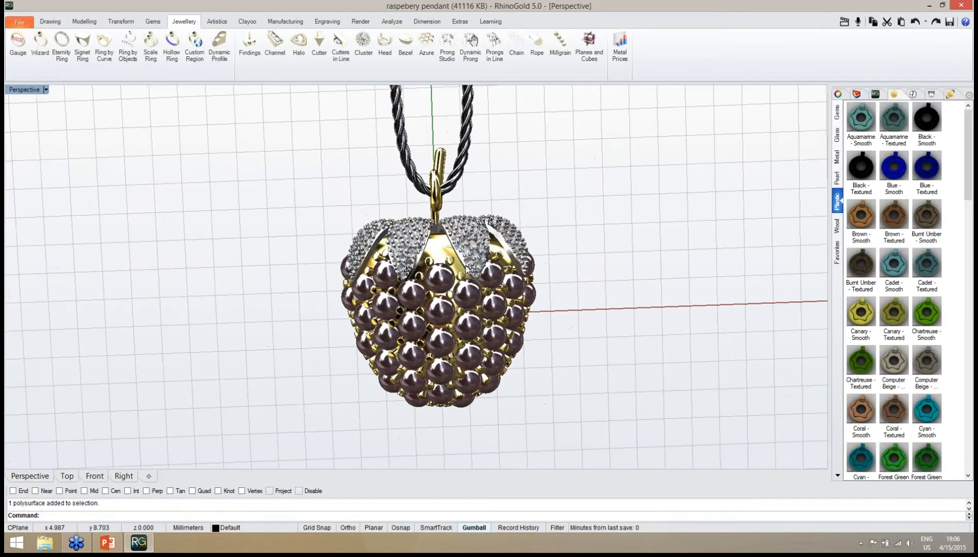
scroll(468, 266, up, 2)
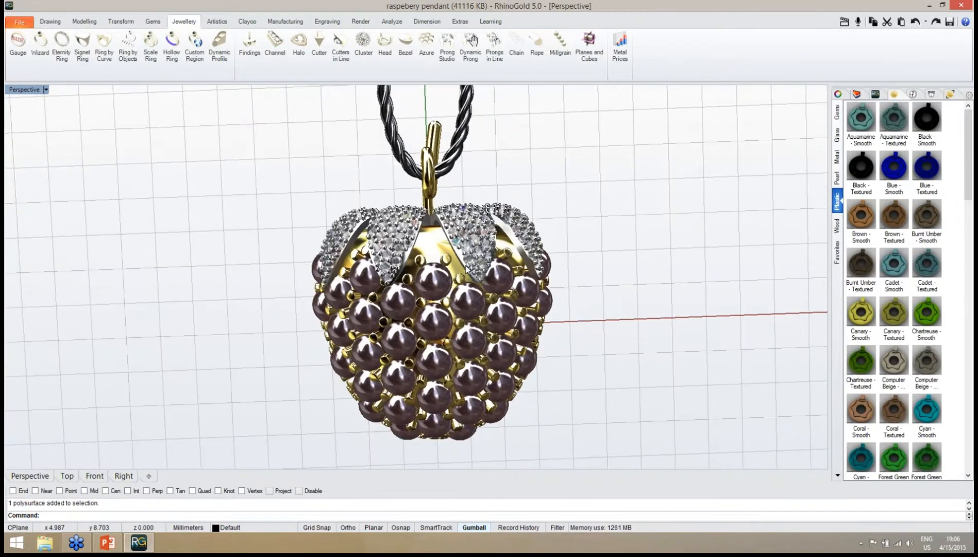
Examine the finished raspberry pendant from several angles, checking the pearls, prongs, paved leaves, bail and black rope.
right_drag(468, 262, 468, 269)
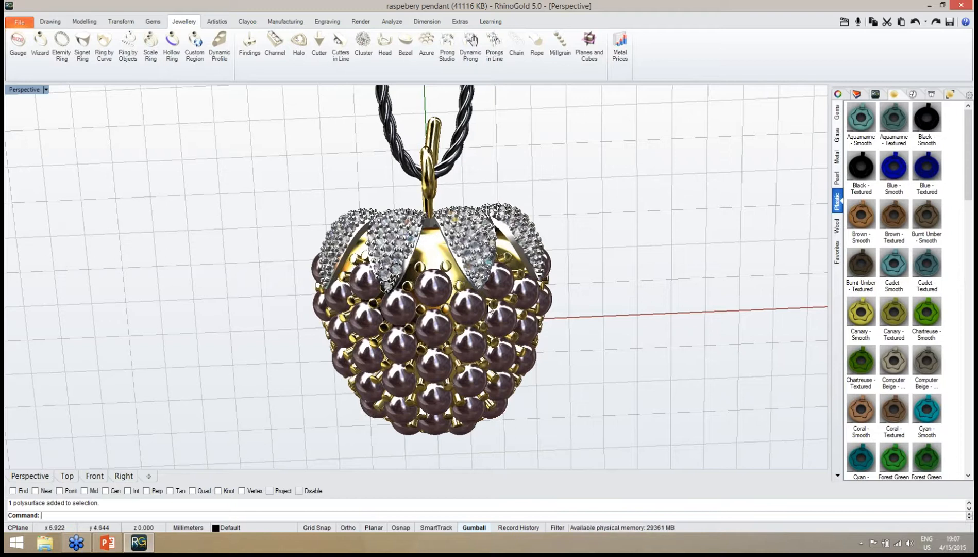
right_drag(477, 338, 477, 270)
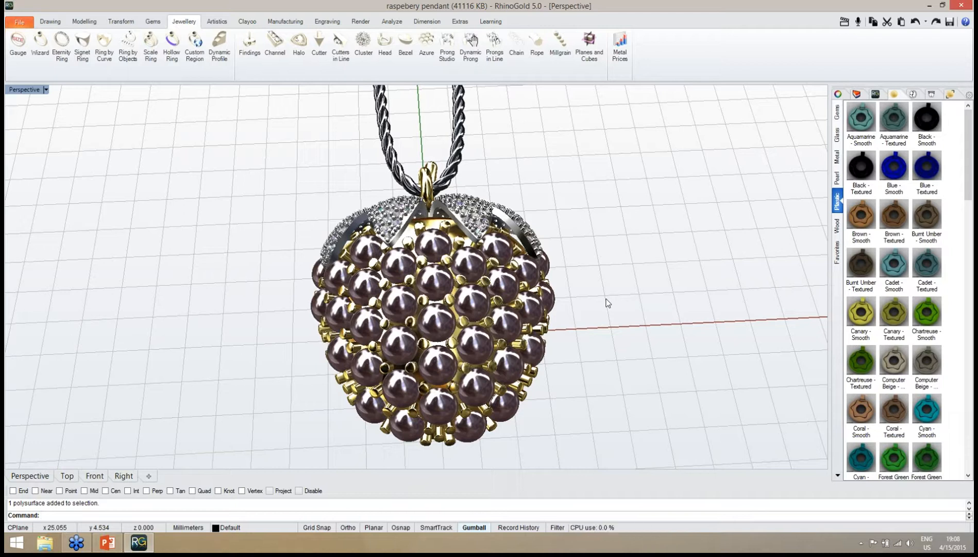
right_drag(432, 433, 507, 418)
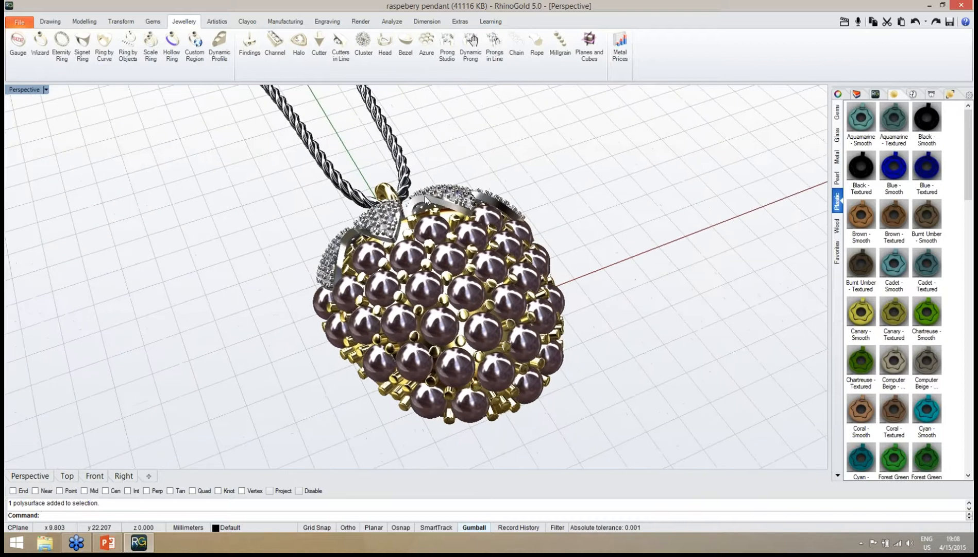
right_drag(382, 344, 348, 355)
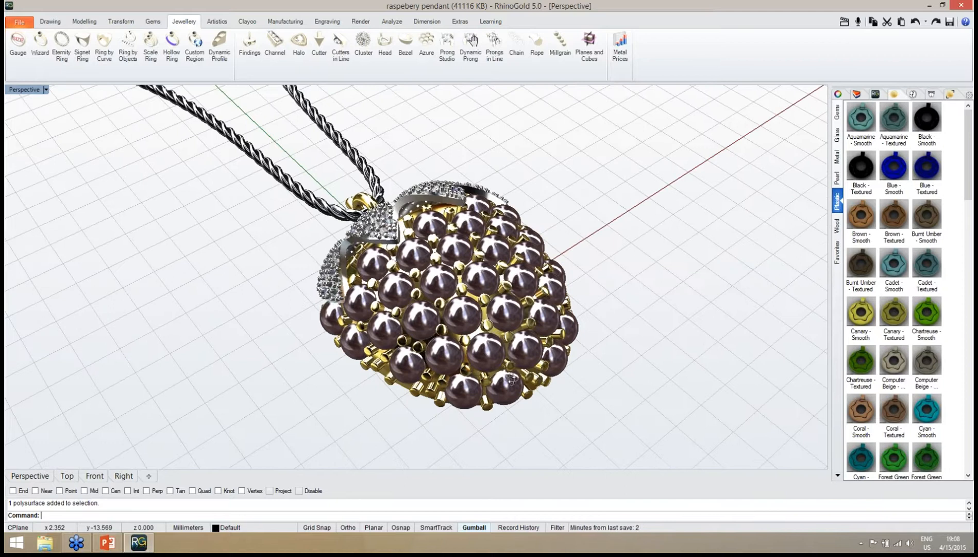
right_drag(510, 378, 550, 328)
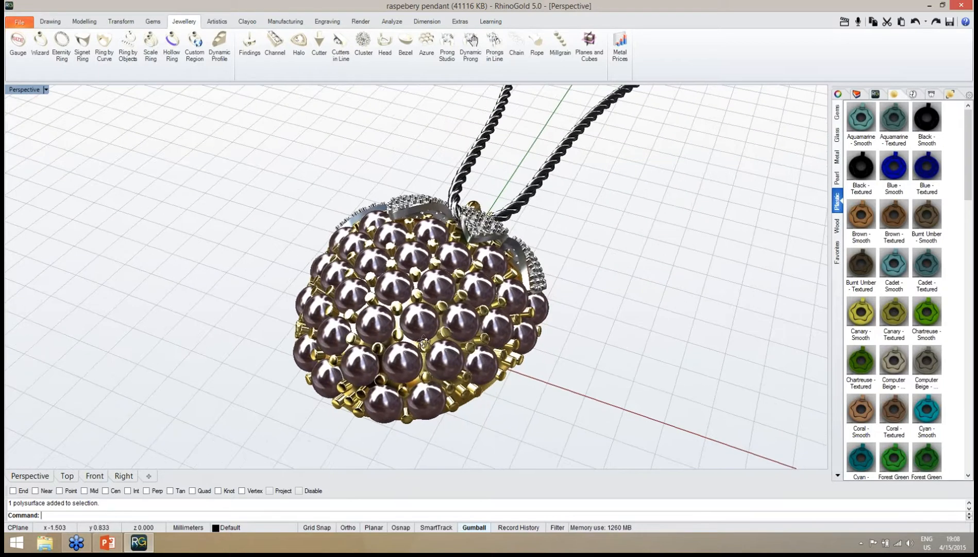
right_drag(424, 341, 355, 337)
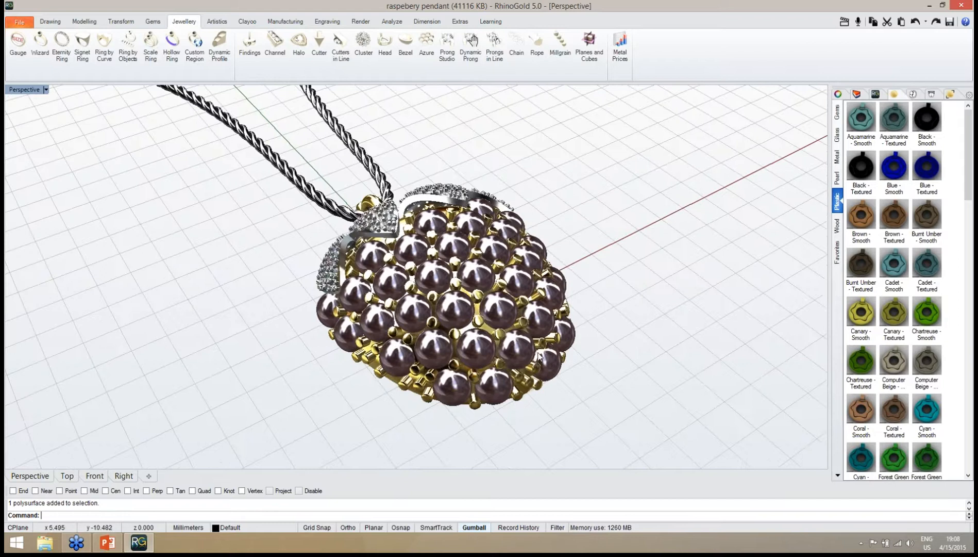
right_drag(538, 356, 351, 294)
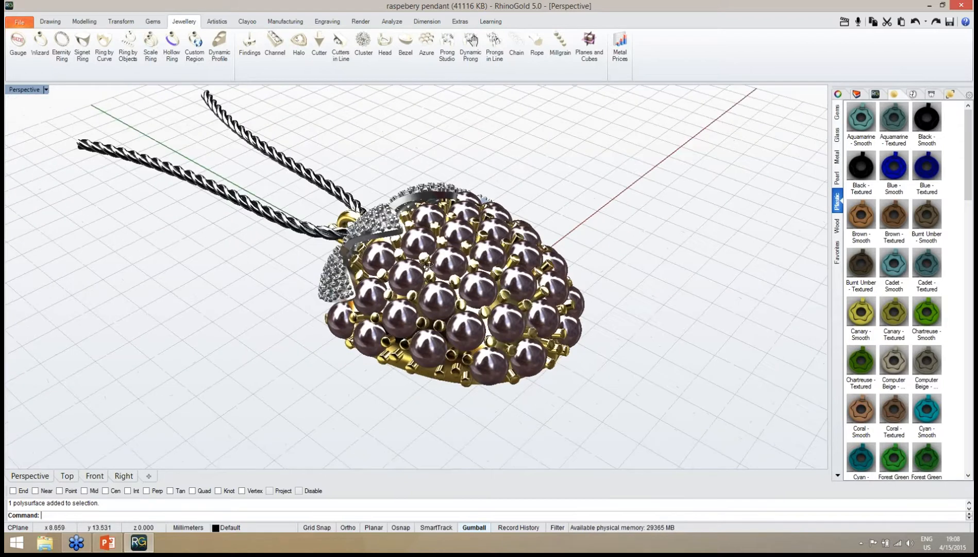
right_drag(428, 265, 497, 325)
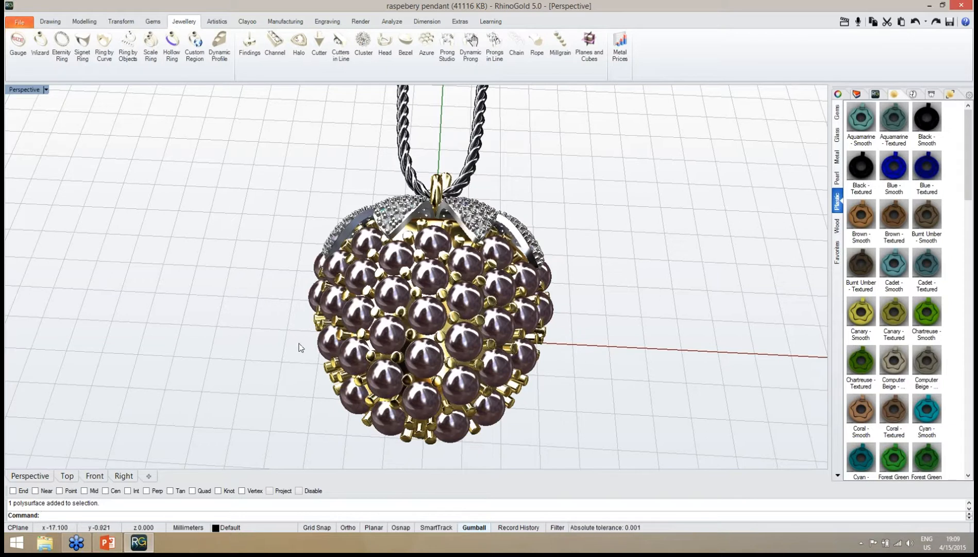
Switch to the PowerPoint webinar presentation and start the slide show from slide 8, "RhinoGold 5.0 Prices".
click(108, 540)
click(108, 512)
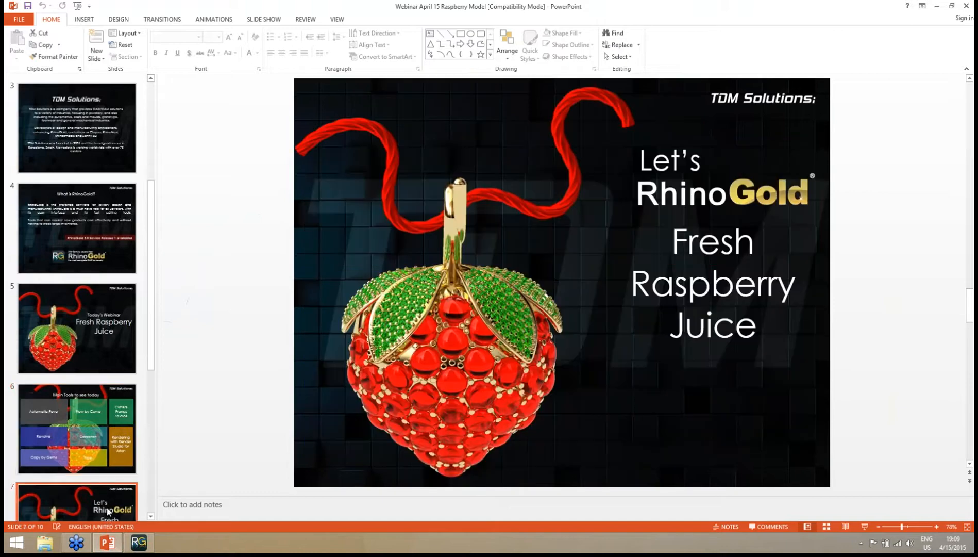
click(107, 509)
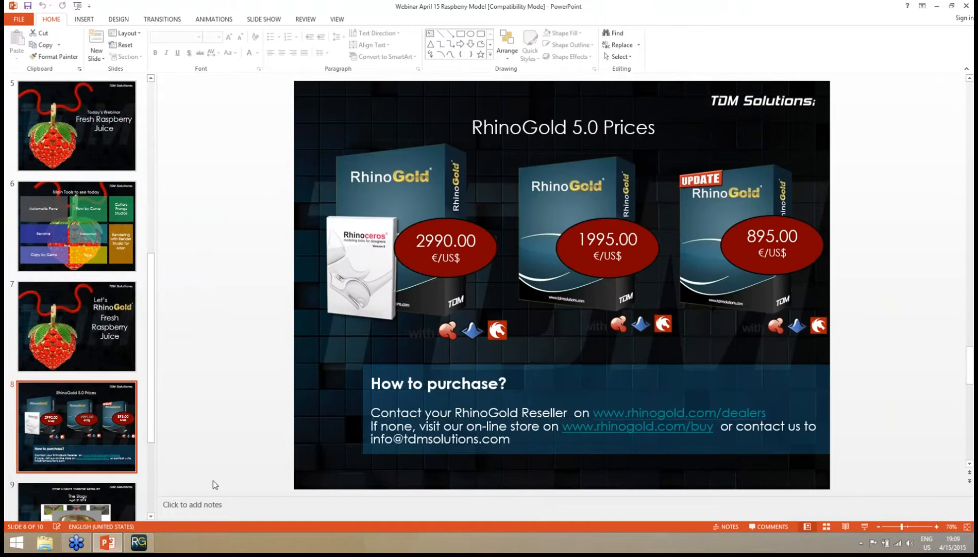
click(866, 525)
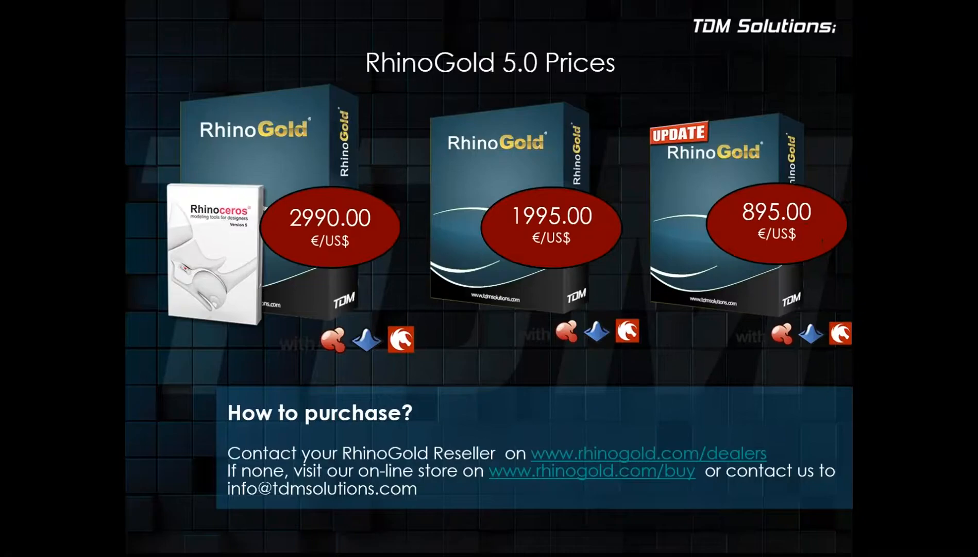